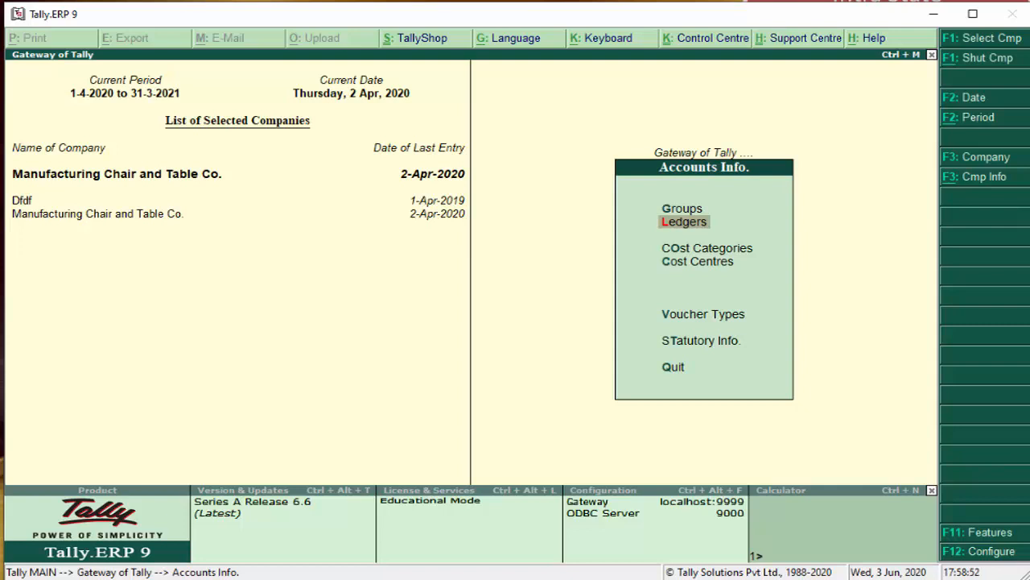
Start a new single ledger named "Purchase Nil Rate Account" with no alias.
key(Return)
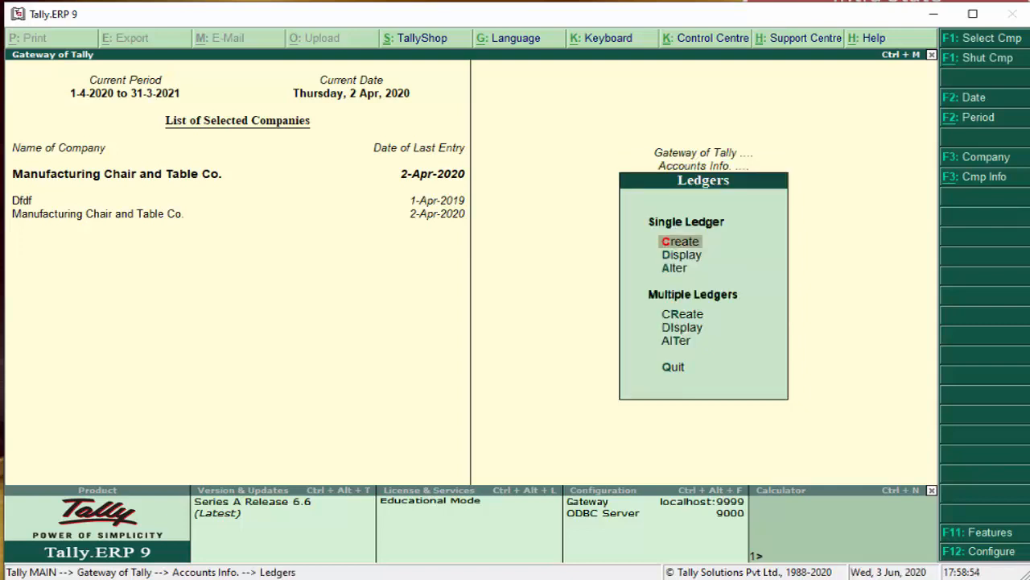
key(Return)
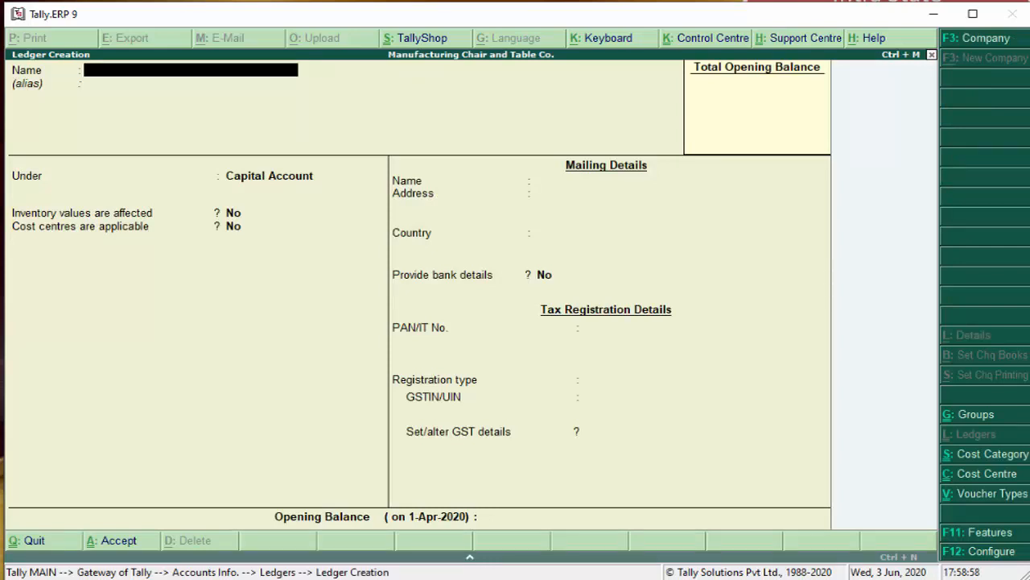
text(Purchase Nil)
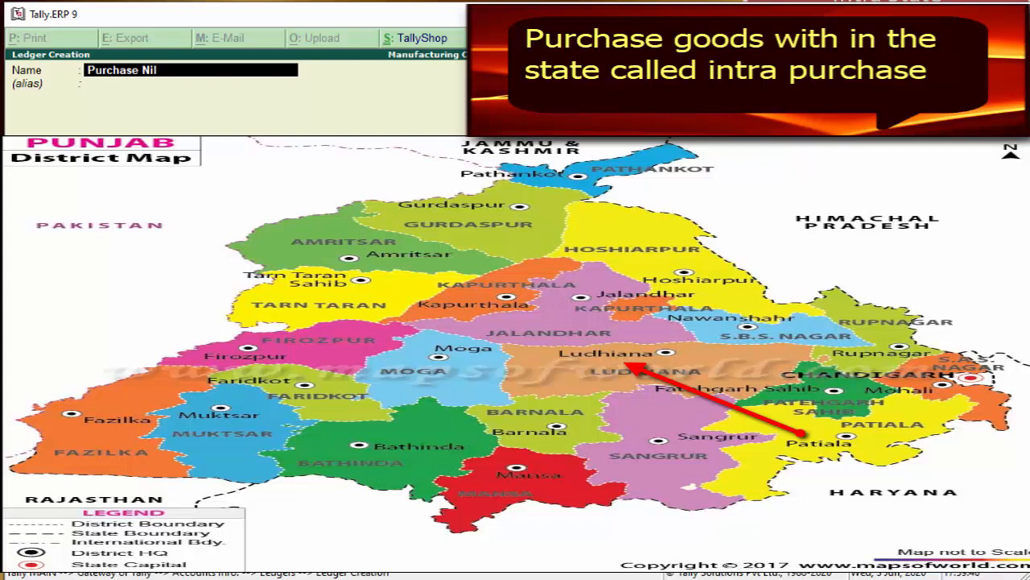
text(Rate Account)
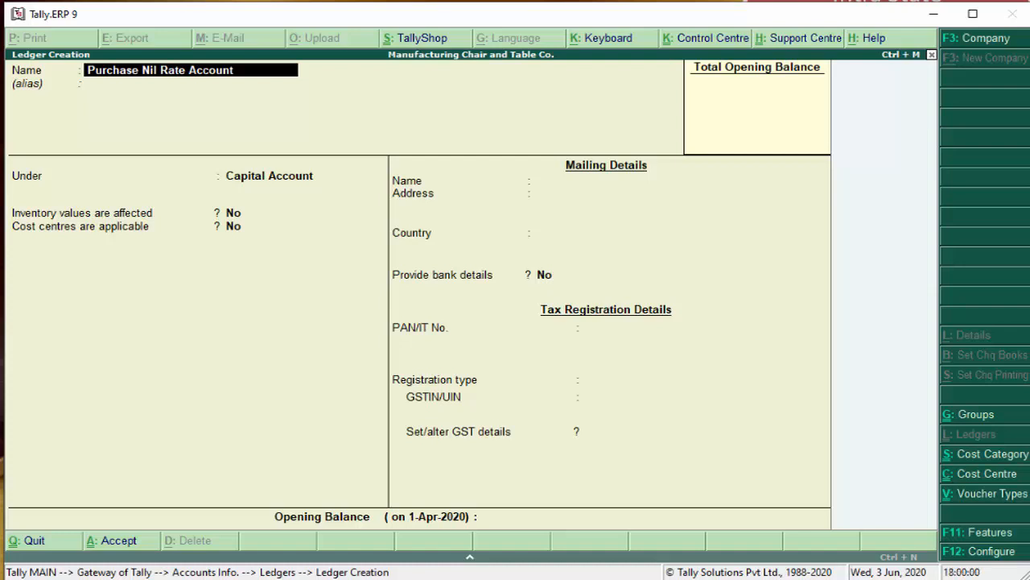
key(Return)
key(Return)
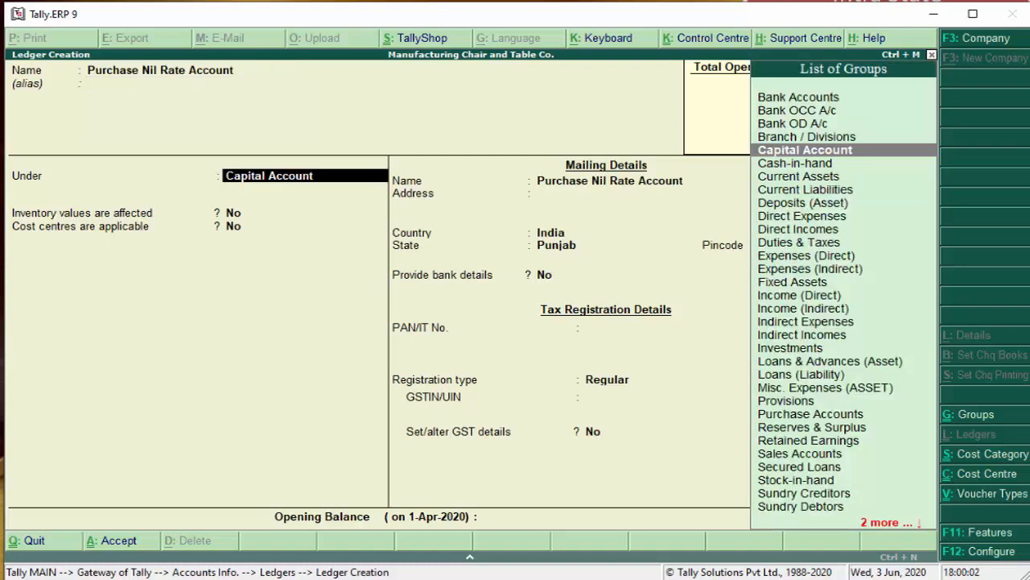
Place the ledger under Purchase Accounts, with inventory values affected, ledger type Not Applicable, and no cost centres or cost allocation.
text(Pu)
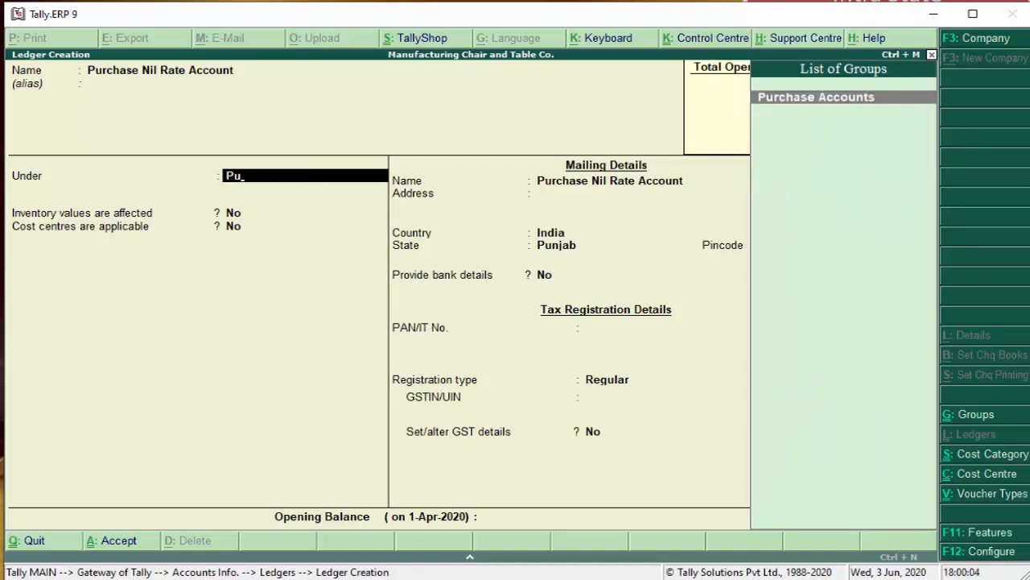
key(Return)
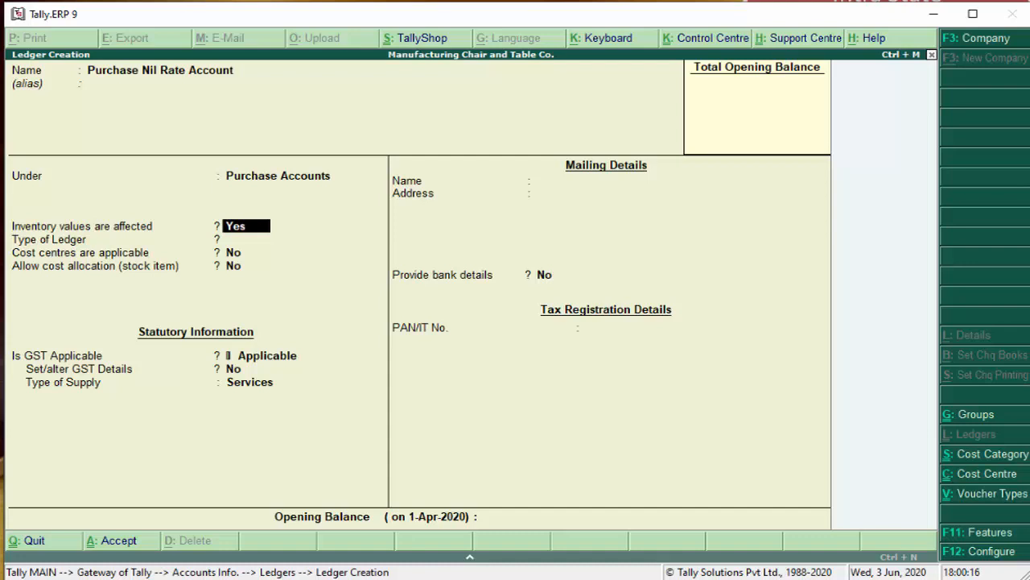
key(Return)
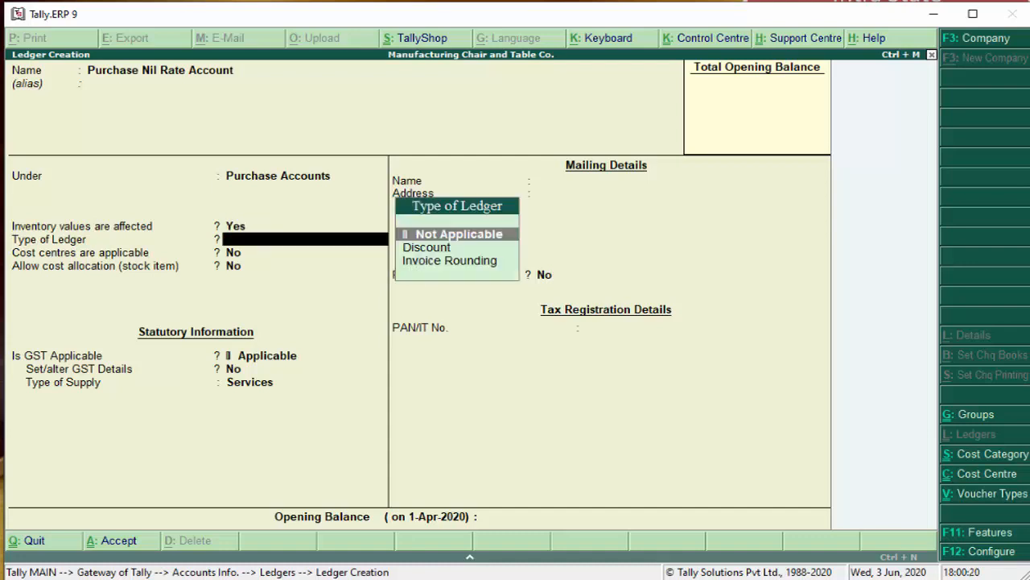
key(Return)
key(Return)
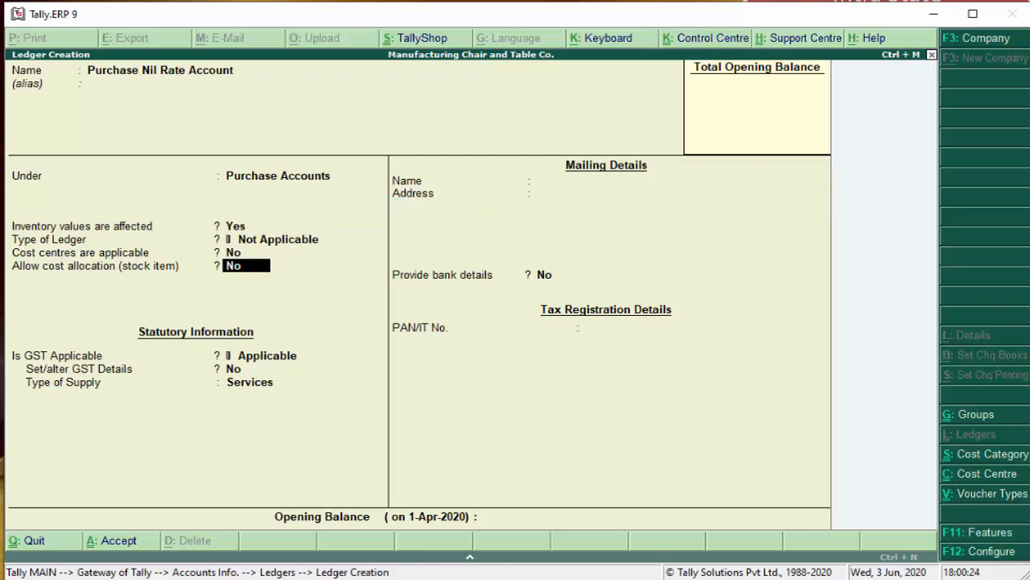
key(Return)
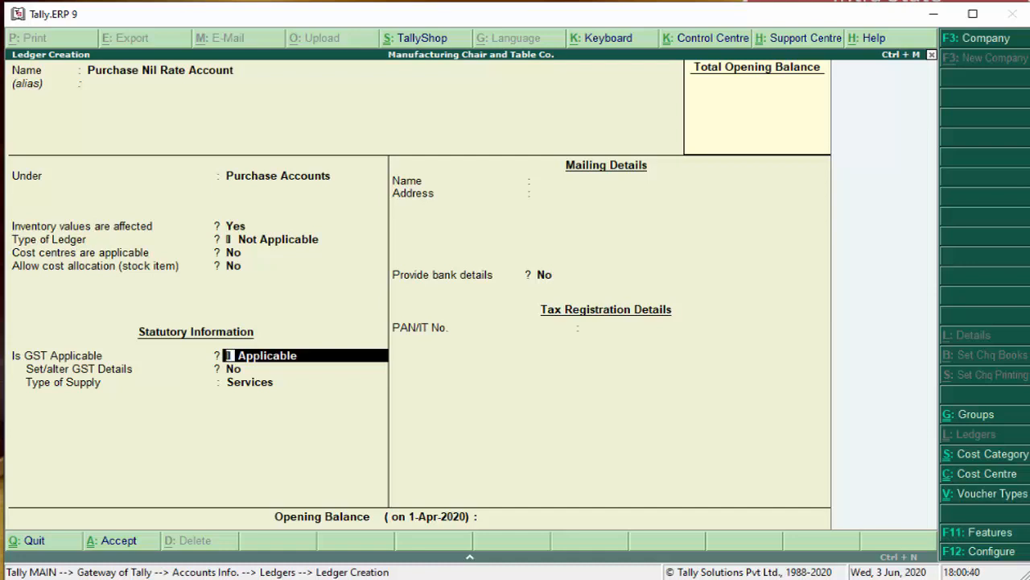
Open the company's GST details through its statutory and taxation features by setting Set/alter GST details to Yes.
key(F11)
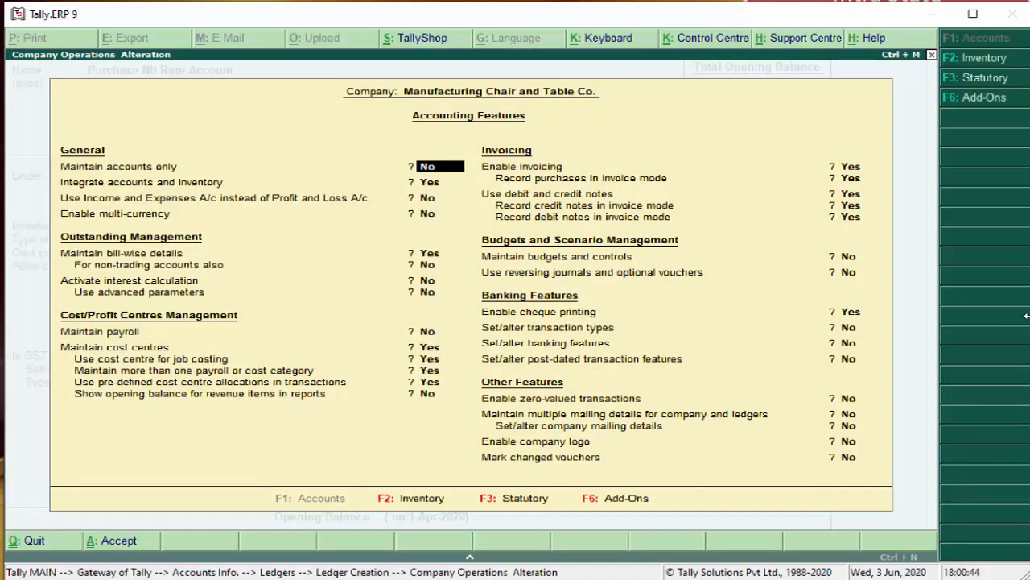
key(F3)
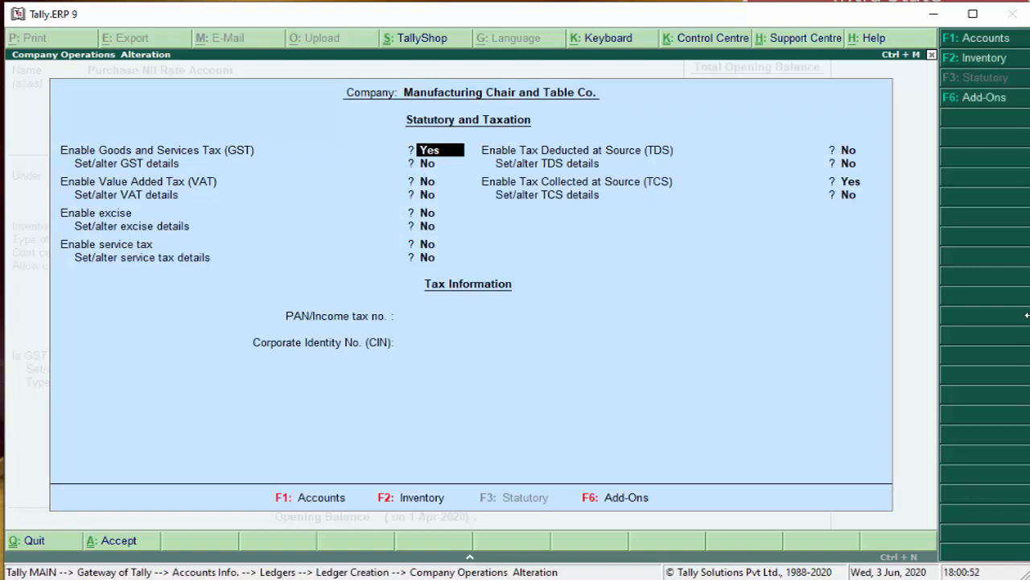
key(Return)
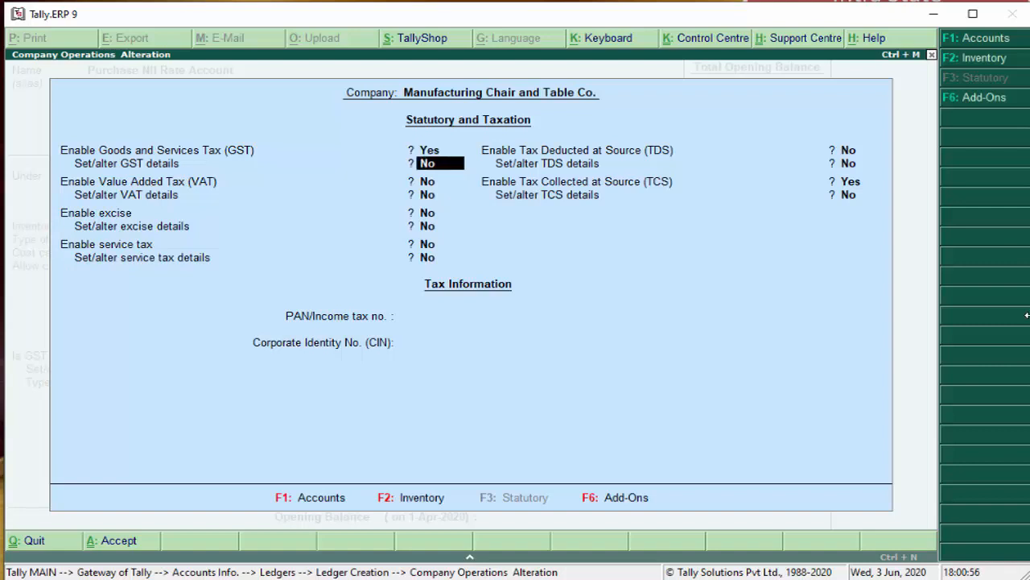
text(y)
key(Return)
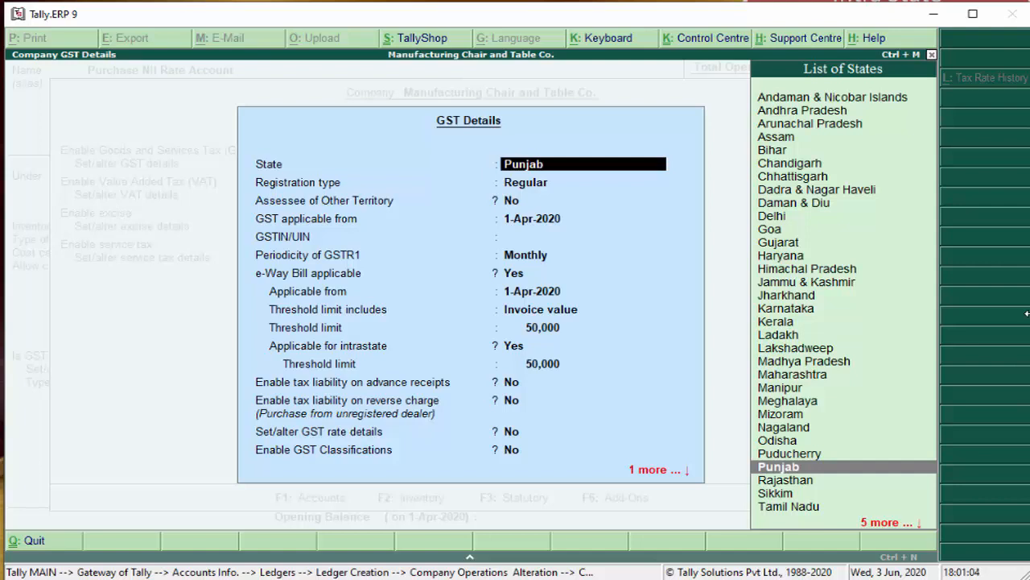
Review the company's GST registration settings, from state and registration type through GSTIN/UIN and GSTR1 periodicity.
key(Return)
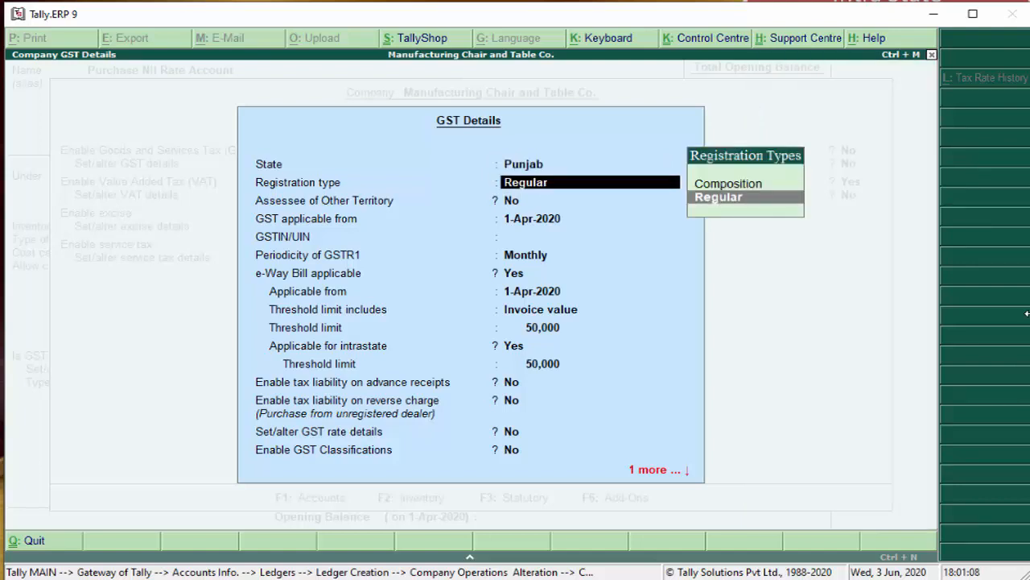
key(Return)
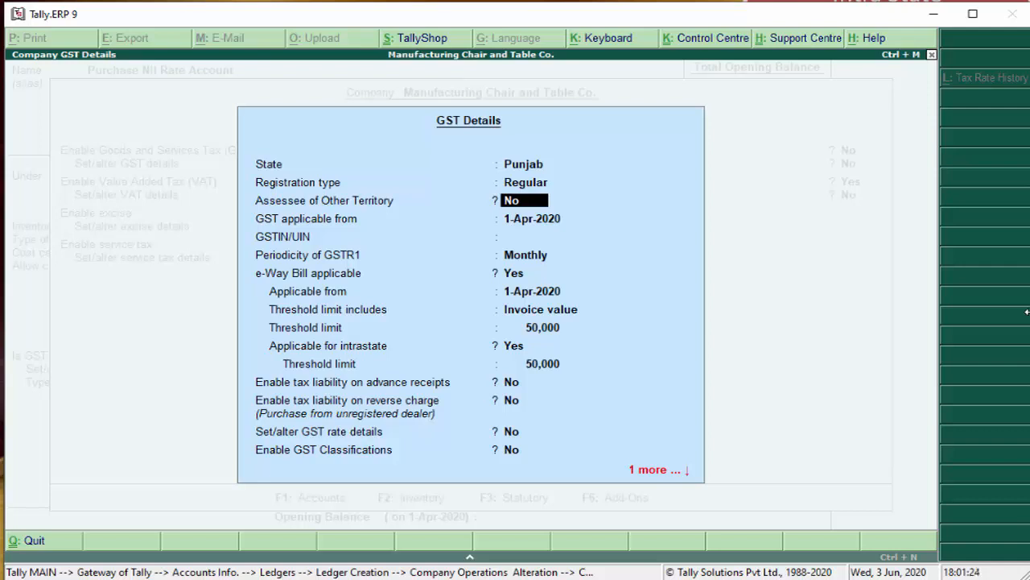
key(Return)
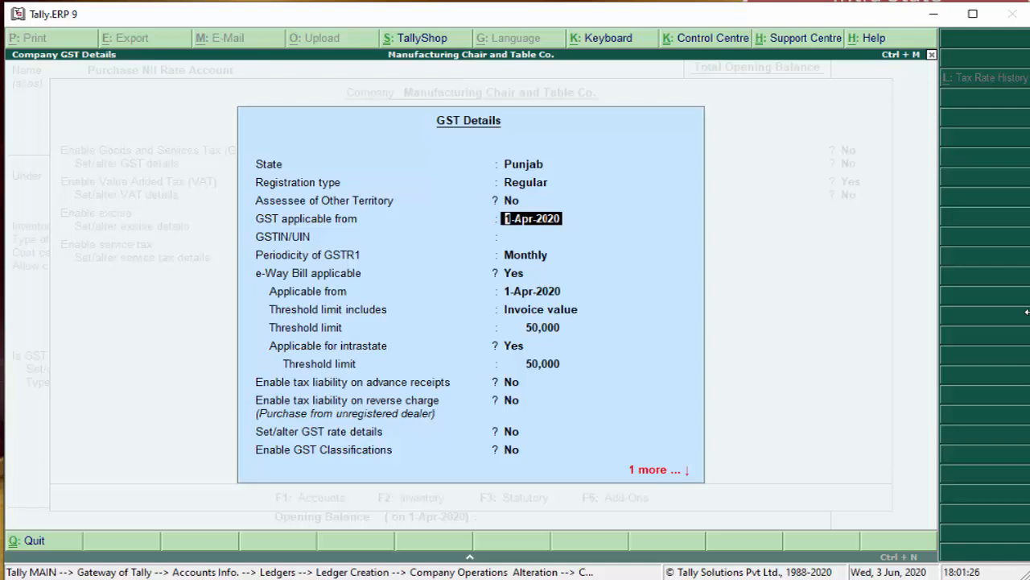
key(Return)
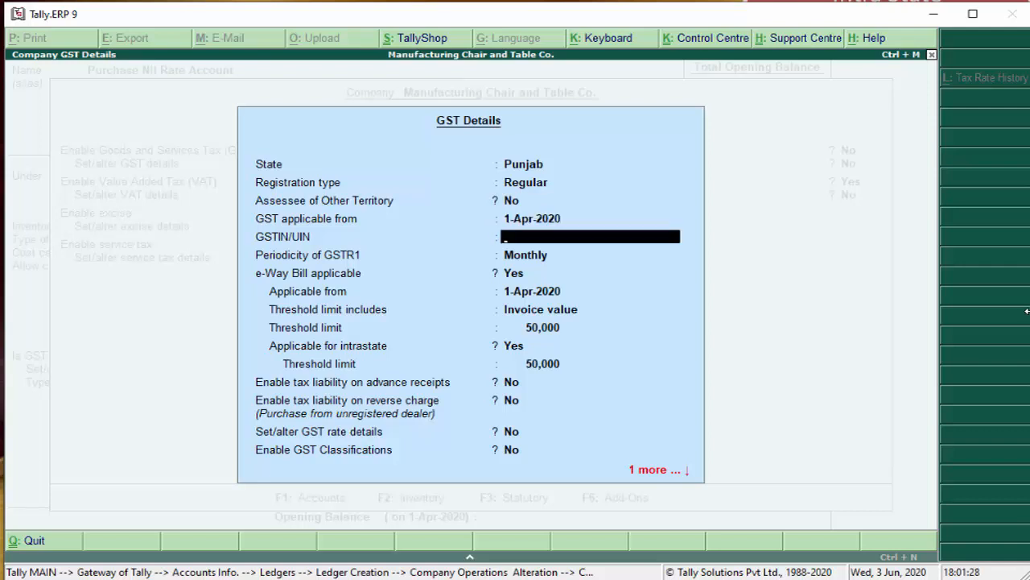
key(Return)
key(Return)
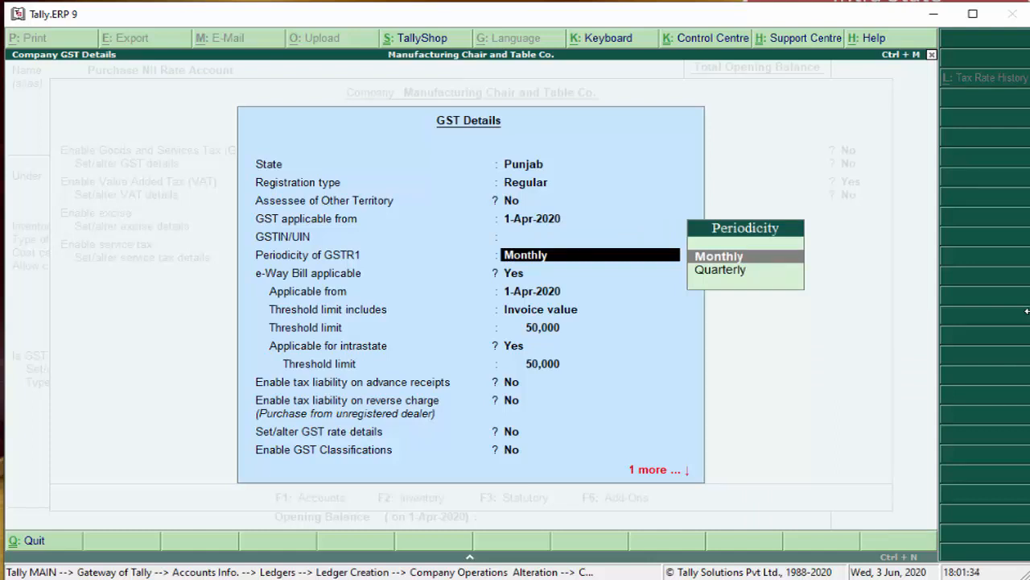
key(Return)
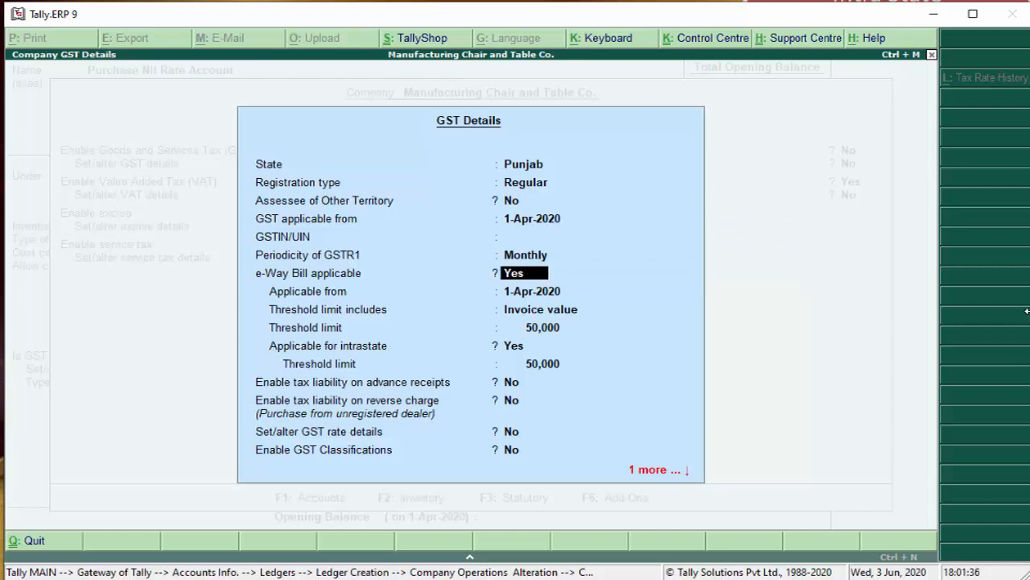
Review the e-Way Bill settings, including the start date, threshold basis, threshold limit and intrastate applicability.
key(Return)
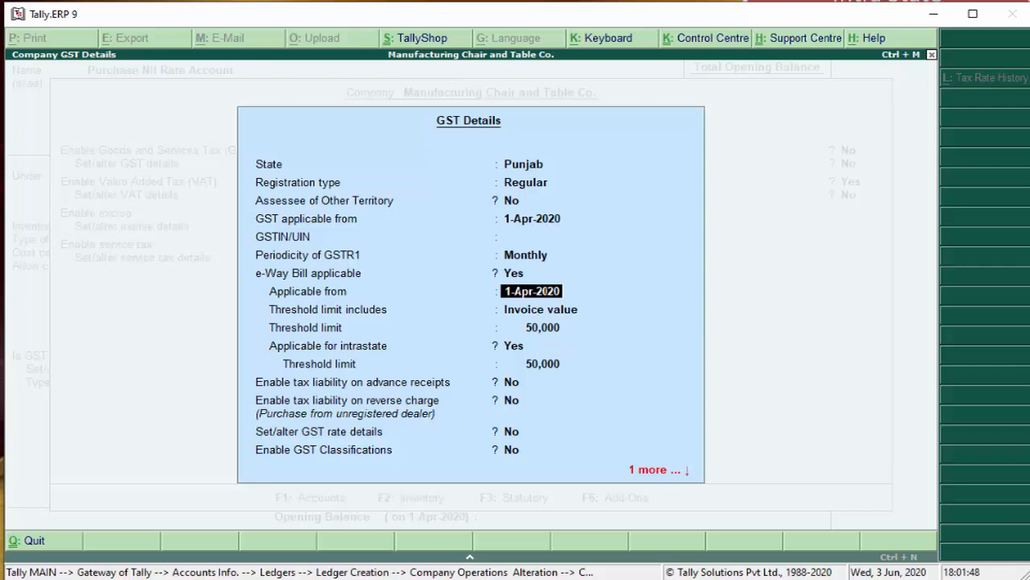
key(Return)
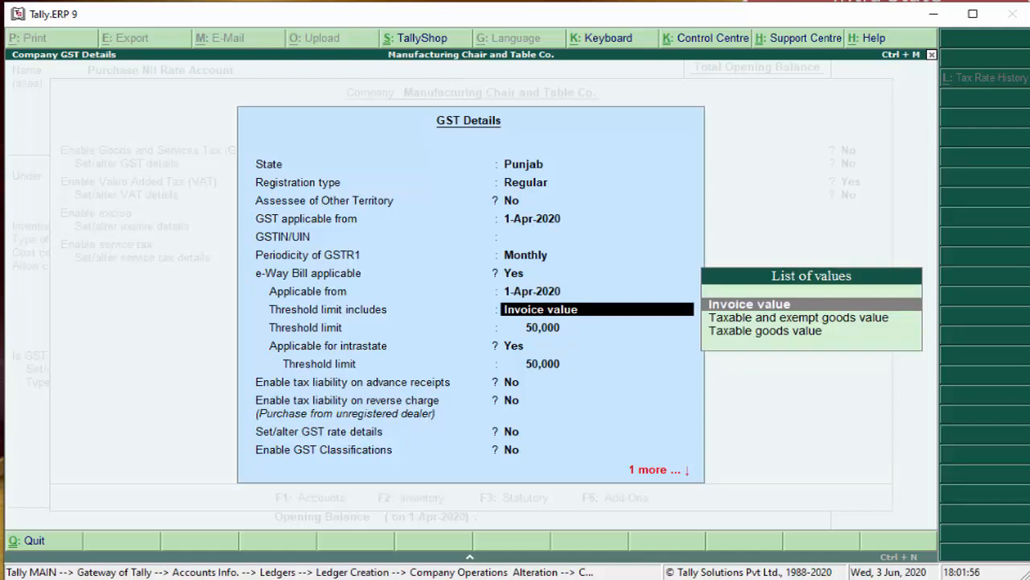
key(Return)
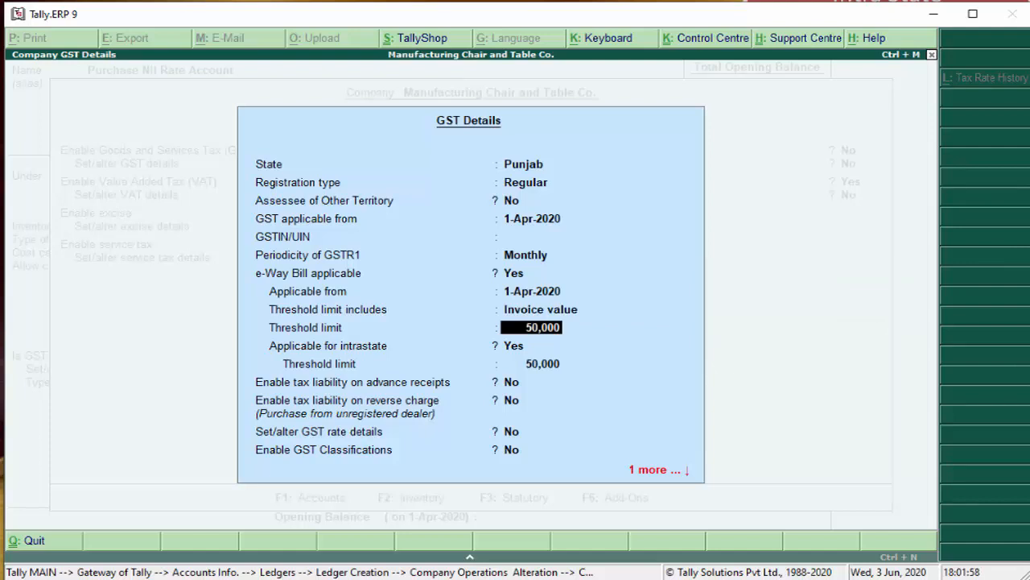
key(Return)
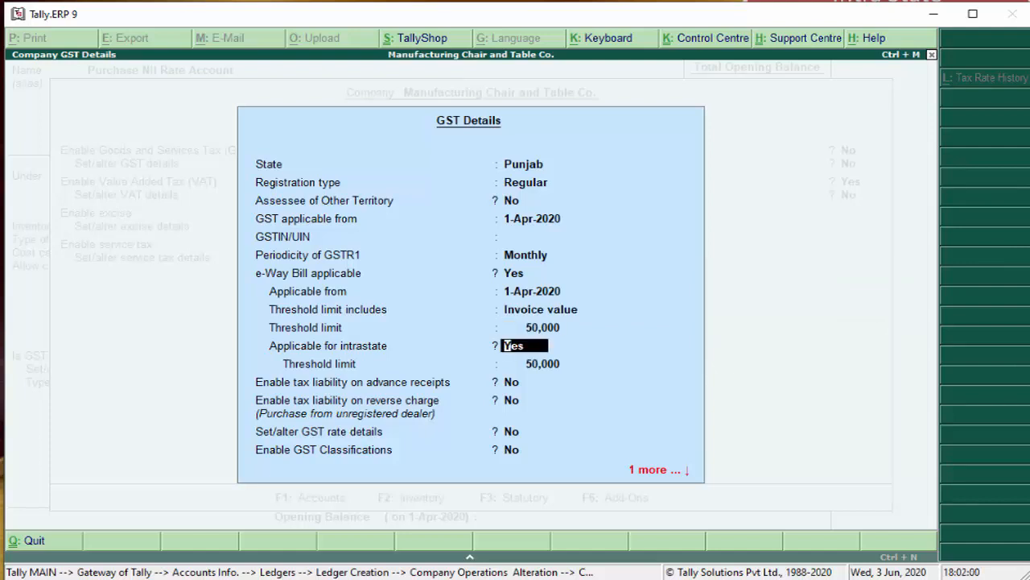
key(Return)
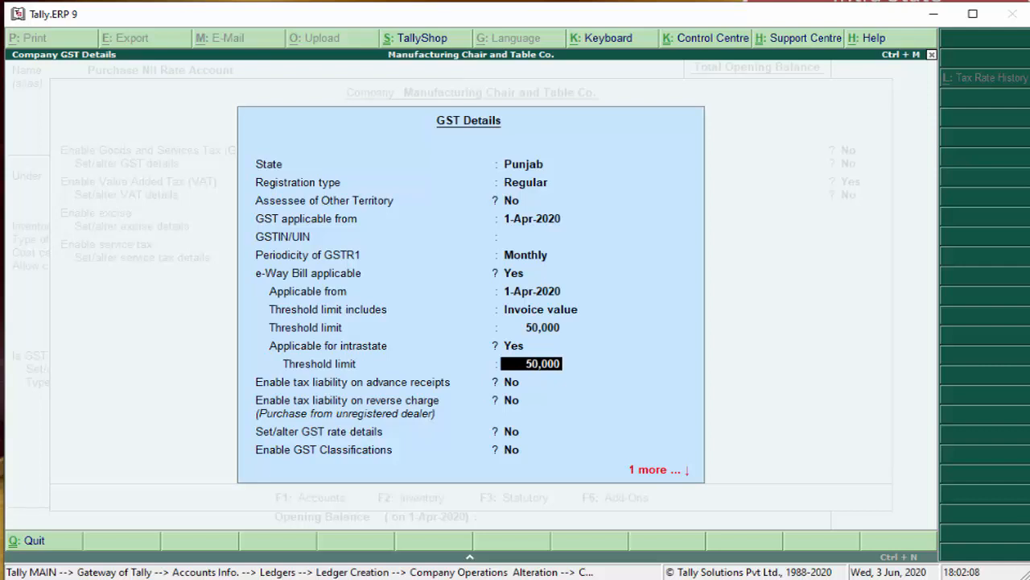
key(Return)
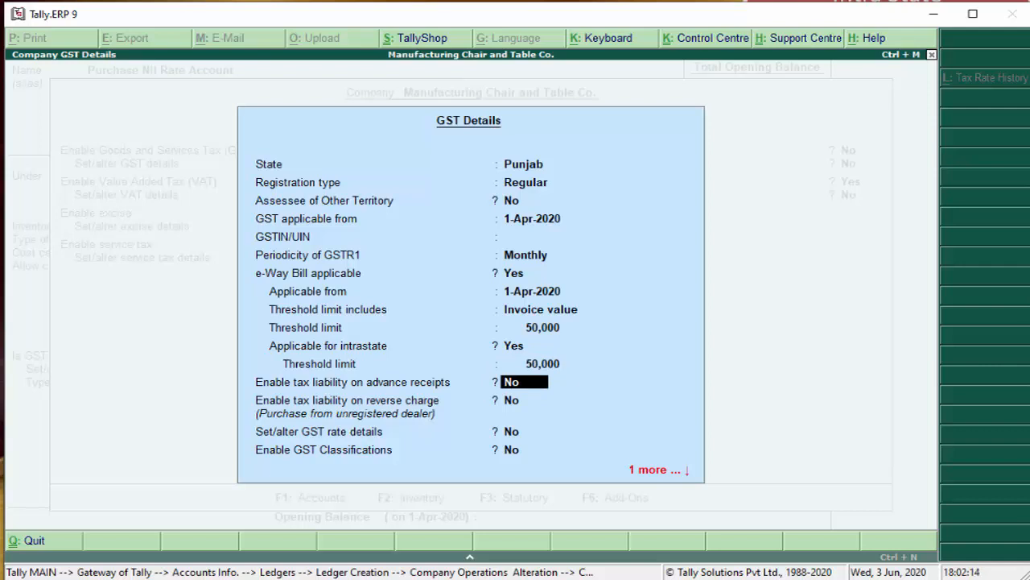
Review the tax liability, GST rate, classification and LUT/Bond options, and accept the company's GST details.
key(Return)
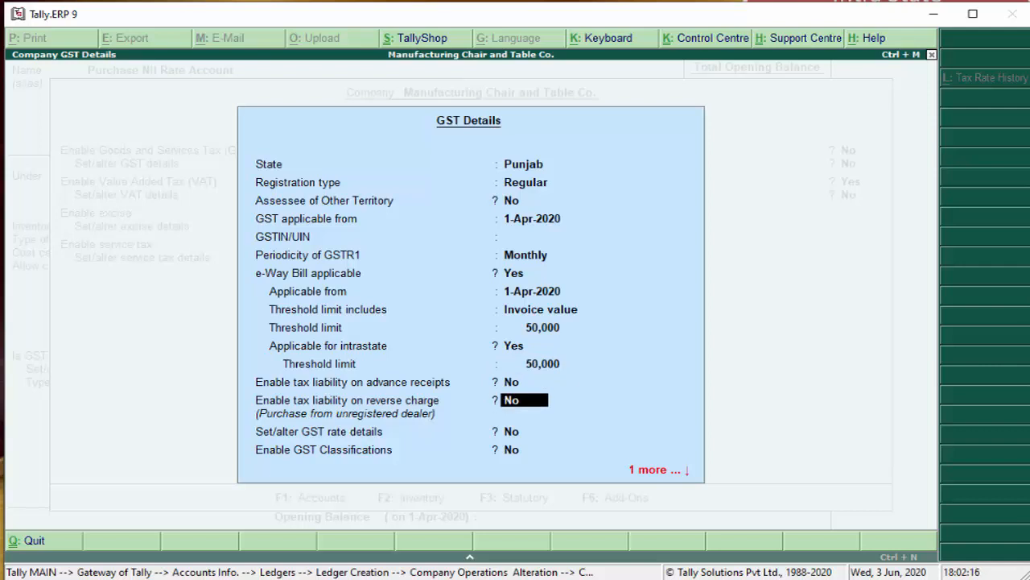
key(Return)
key(Return)
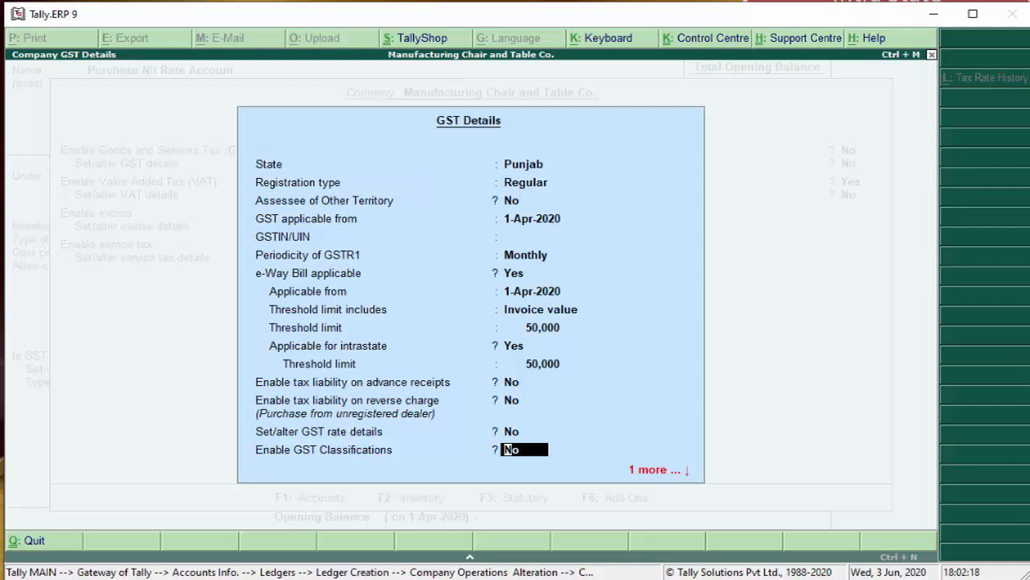
key(Return)
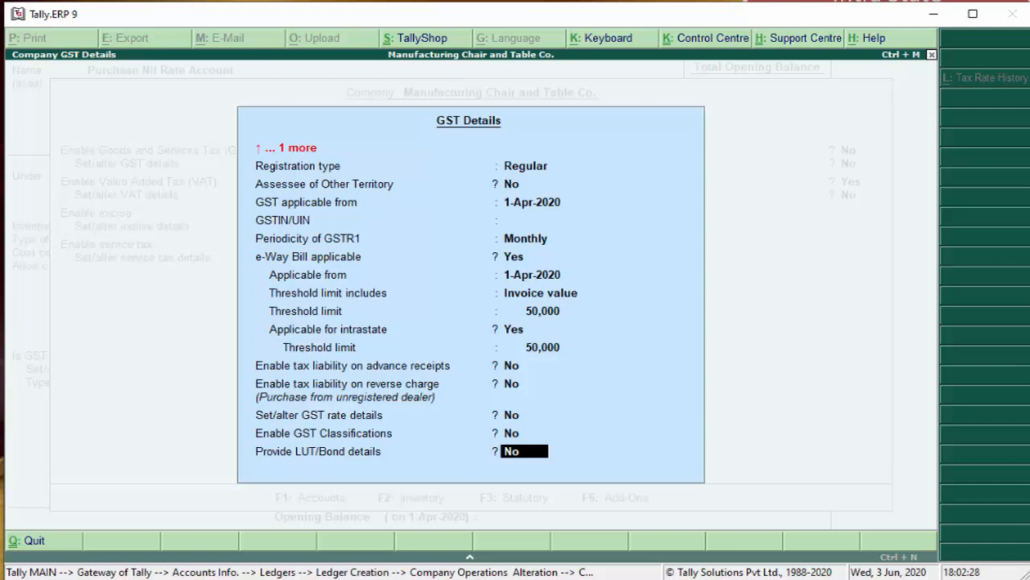
key(Return)
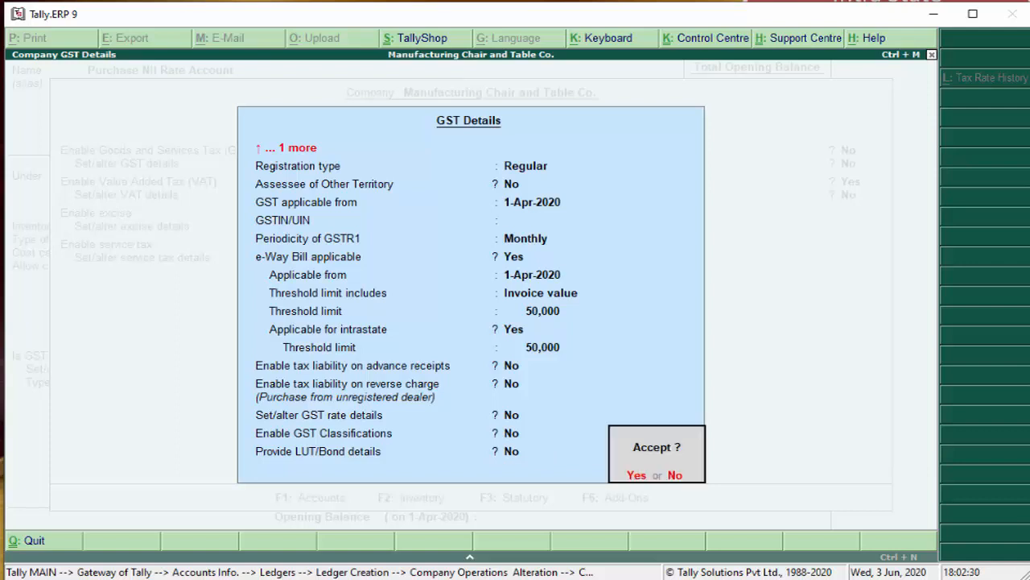
key(Return)
Go through the remaining statutory and taxation features, leave the tax information blank, and save them to return to the ledger.
key(Return)
key(Return)
key(Return)
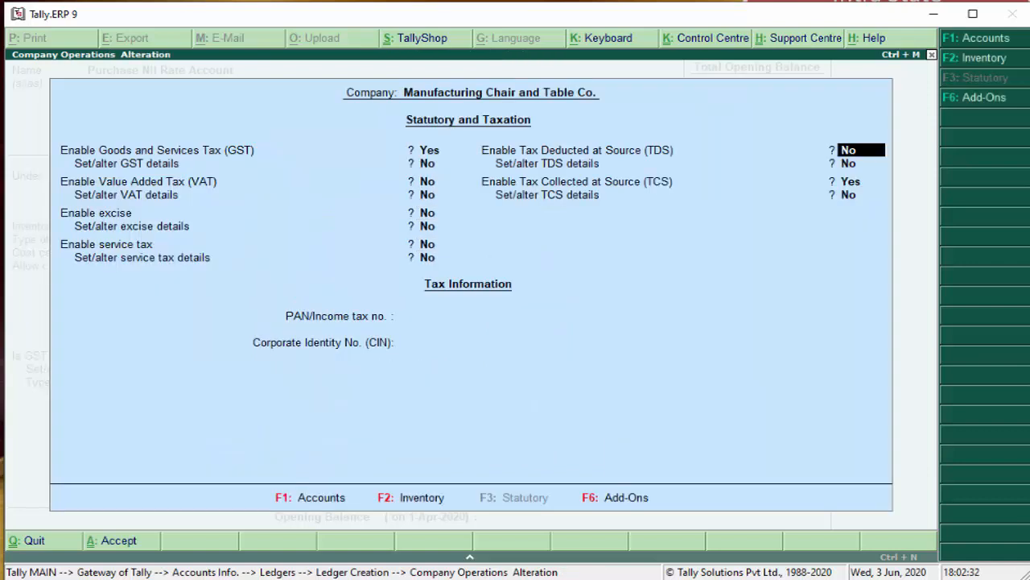
key(Return)
key(Return)
key(Return)
key(Return)
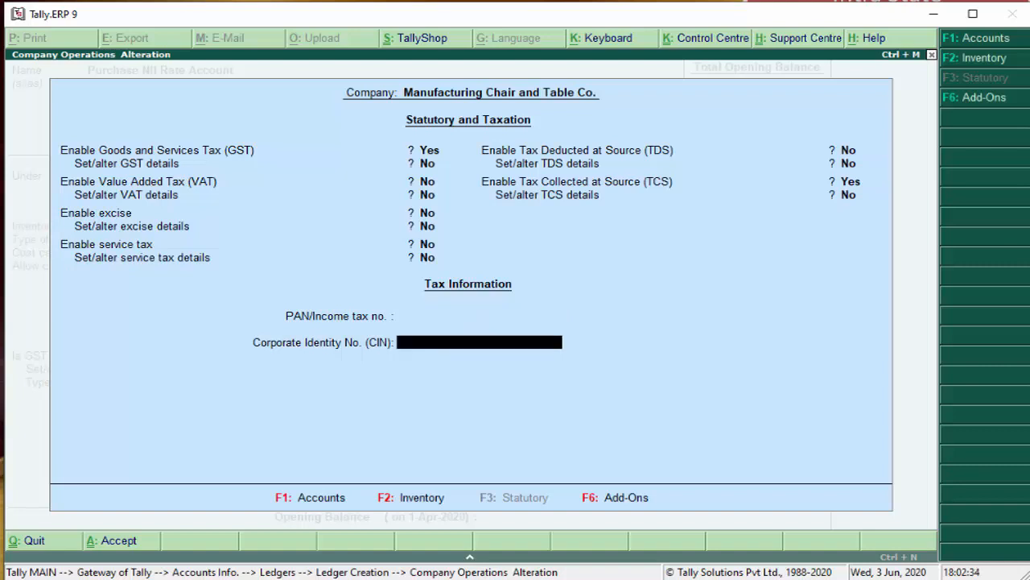
key(Return)
key(Return)
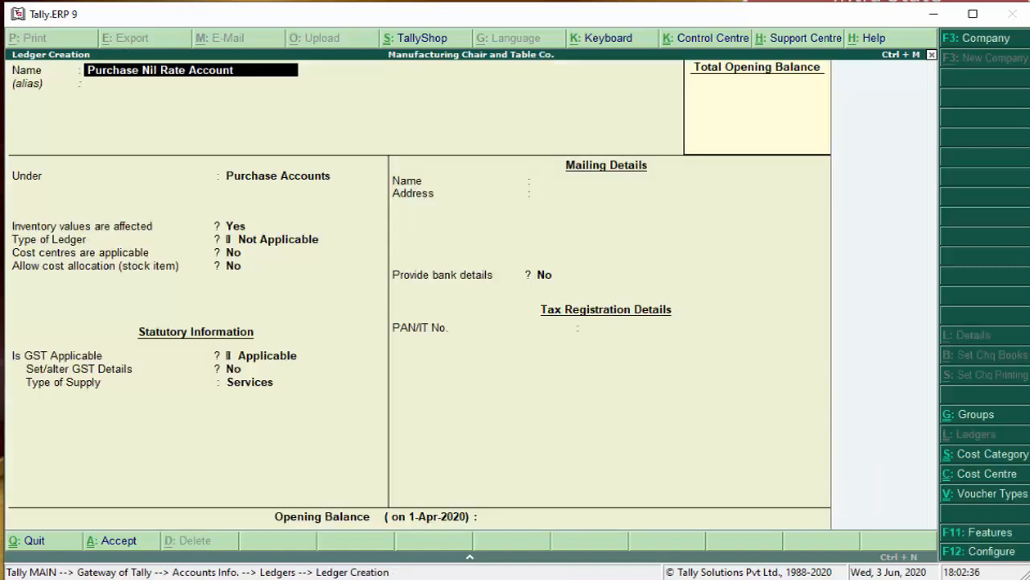
Go through the purchase ledger's filled-in fields again up to its GST applicability setting.
key(Return)
key(Return)
key(Return)
key(Return)
key(Return)
key(Return)
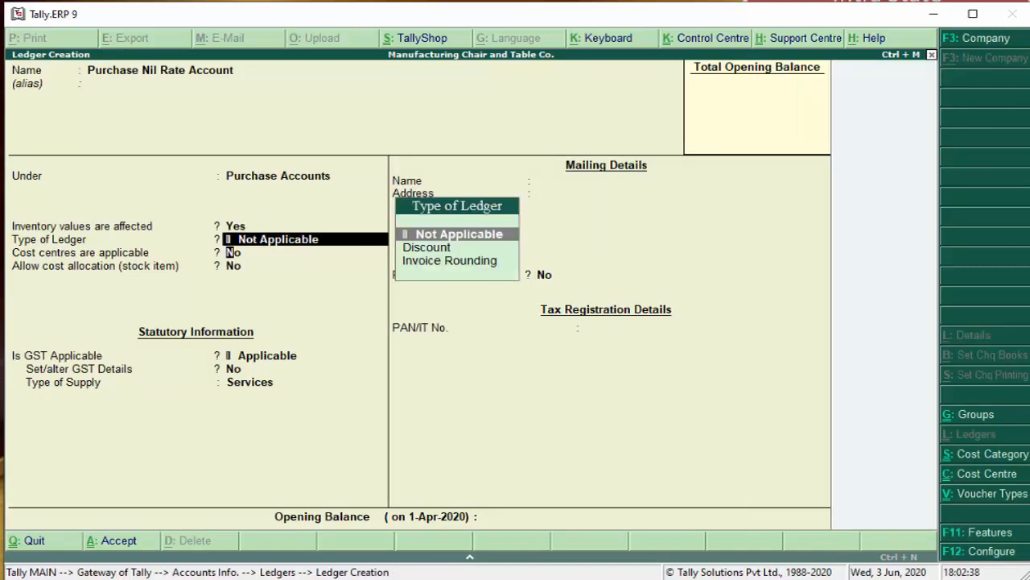
key(Return)
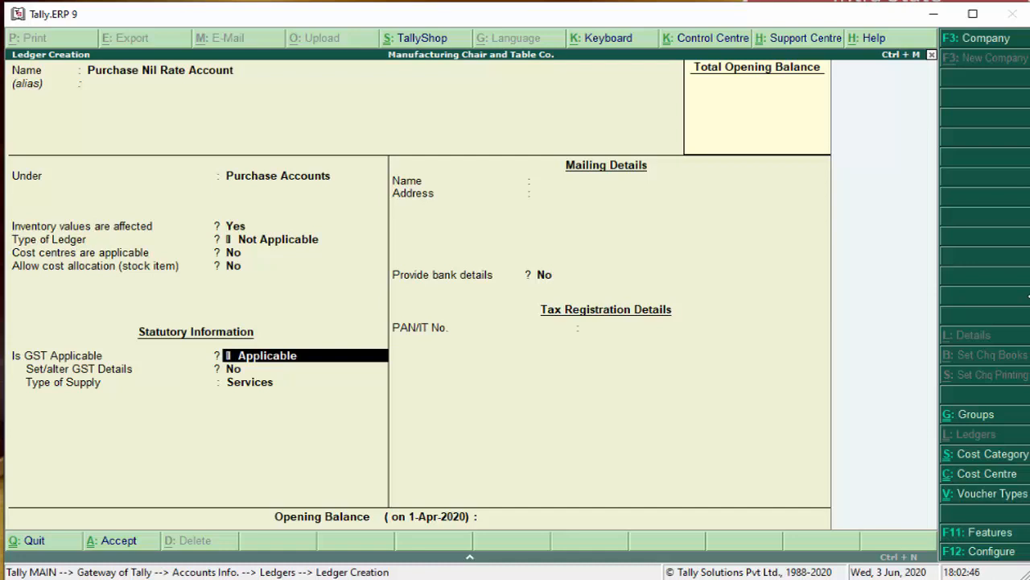
Keep GST applicable for the ledger, enable its GST details, and leave the non-GST goods option at No.
key(Return)
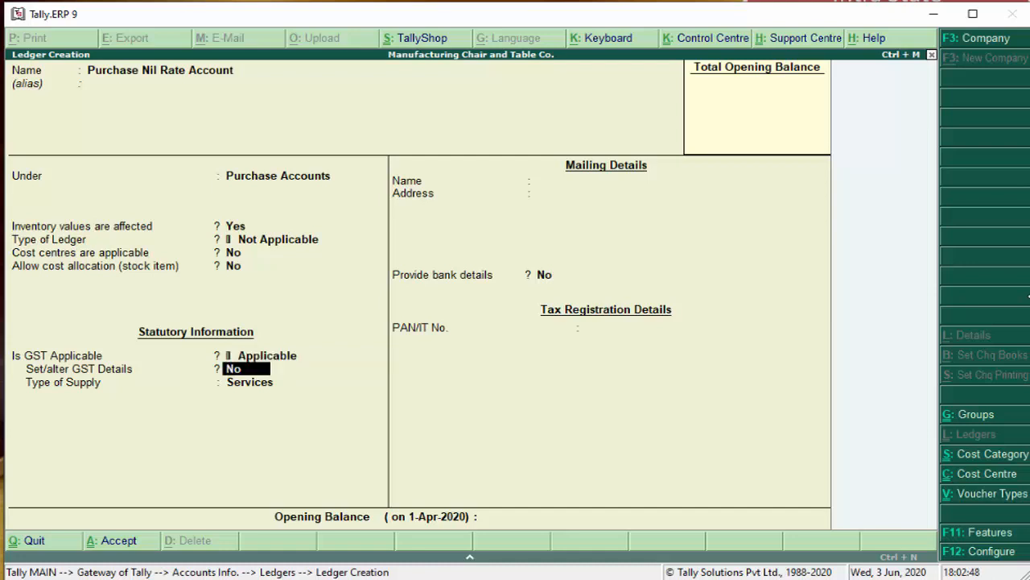
key(y)
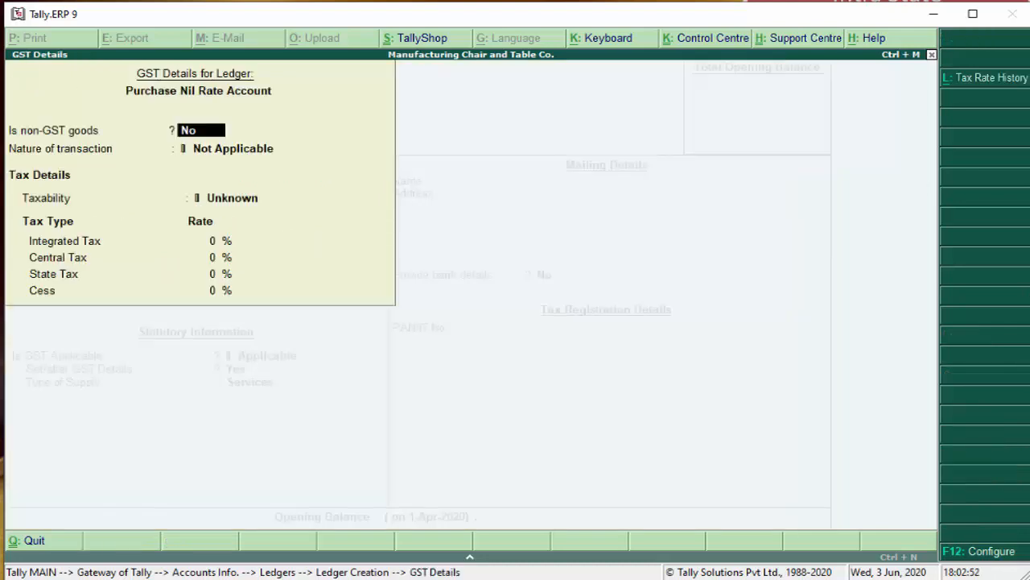
key(Return)
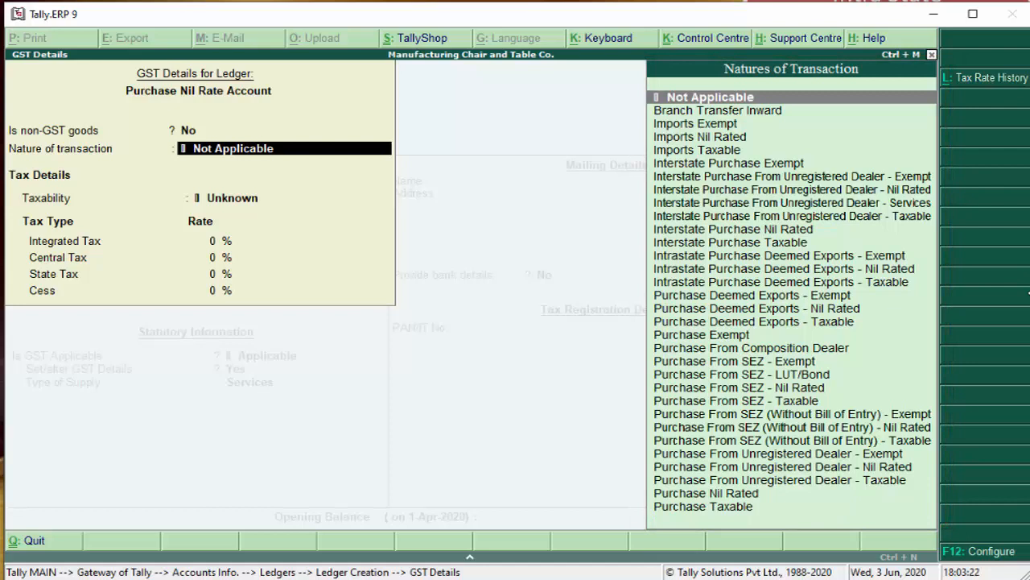
Look through the natures of transaction from Branch Transfer Inward down to Purchase Nil Rated.
key(Down)
key(Down)
key(Down)
key(Down)
key(Down)
key(Down)
key(Down)
key(Down)
key(Down)
key(Down)
key(Down)
key(Down)
key(Down)
key(Down)
key(Down)
key(Down)
key(Down)
key(Down)
key(Down)
key(Down)
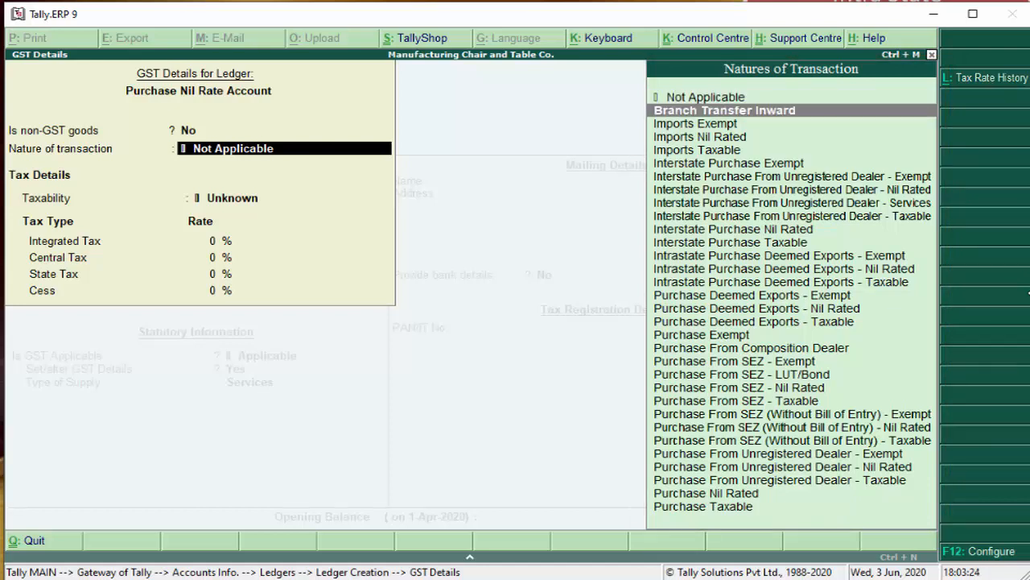
key(Down)
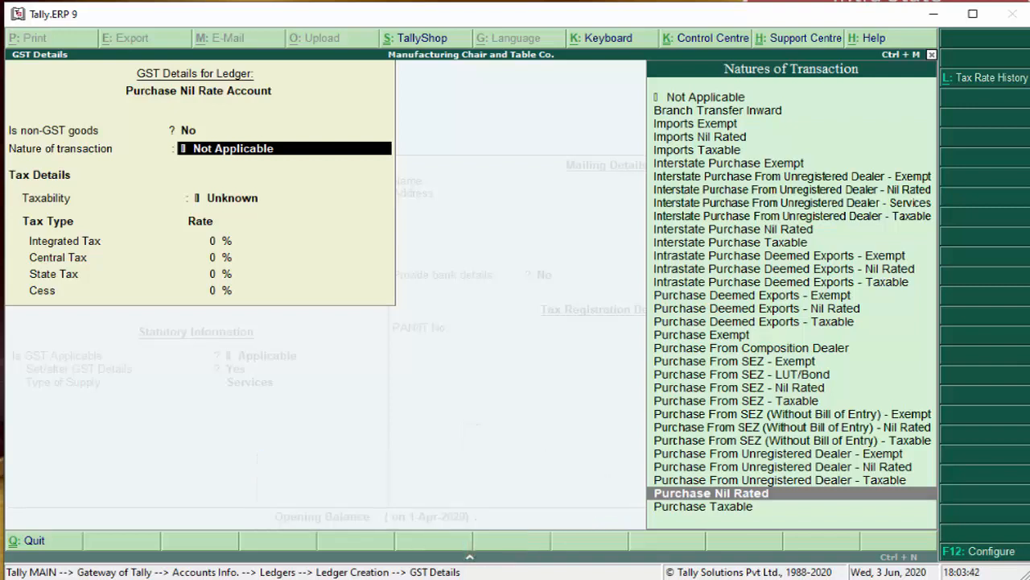
Examine the unregistered dealer, SEZ and composition dealer purchase natures from Purchase Nil Rated back up to Purchase Exempt.
key(Up)
key(Up)
key(Up)
key(Up)
key(Up)
key(Up)
key(Up)
key(Up)
key(Up)
key(Up)
key(Up)
key(Up)
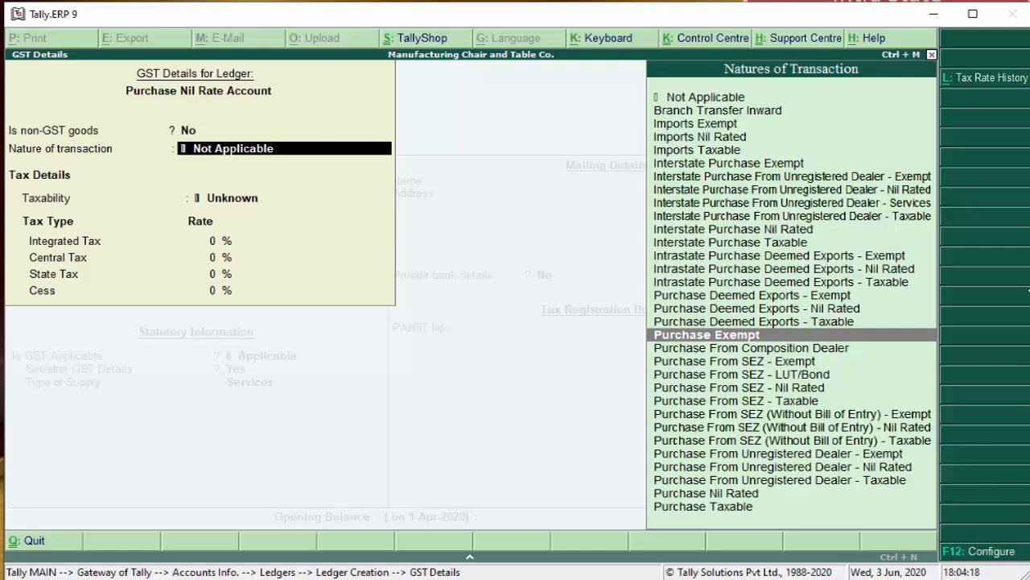
Go from Purchase Exempt down the list to find the Purchase Nil Rated nature of transaction again.
key(Down)
key(Down)
key(Down)
key(Down)
key(Down)
key(Down)
key(Down)
key(Down)
key(Down)
key(Down)
key(Down)
key(Down)
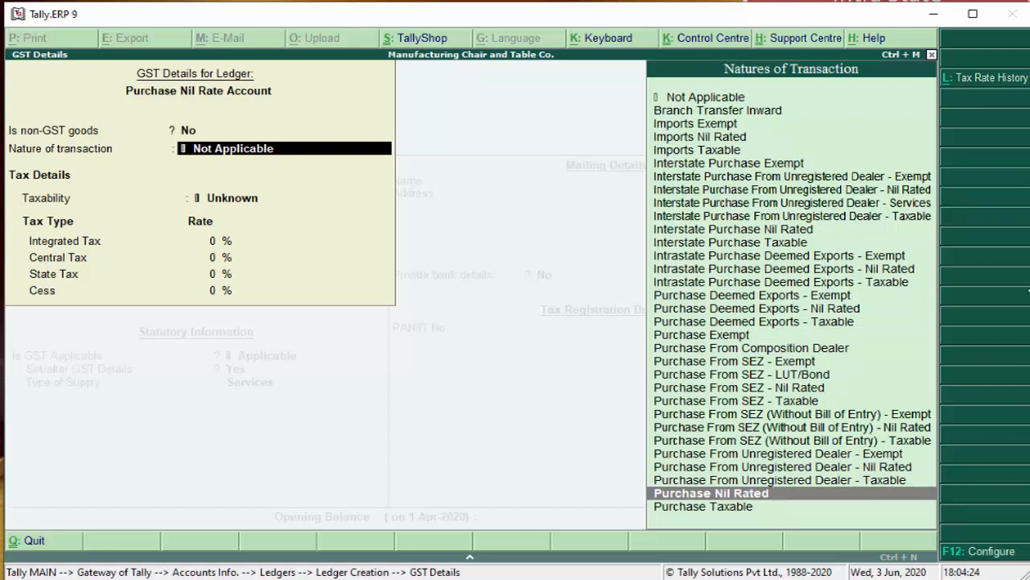
Go back over the purchase natures above Purchase Nil Rated, ending at Purchase Exempt.
key(Up)
key(Up)
key(Up)
key(Up)
key(Up)
key(Up)
key(Up)
key(Up)
key(Up)
key(Up)
key(Up)
key(Up)
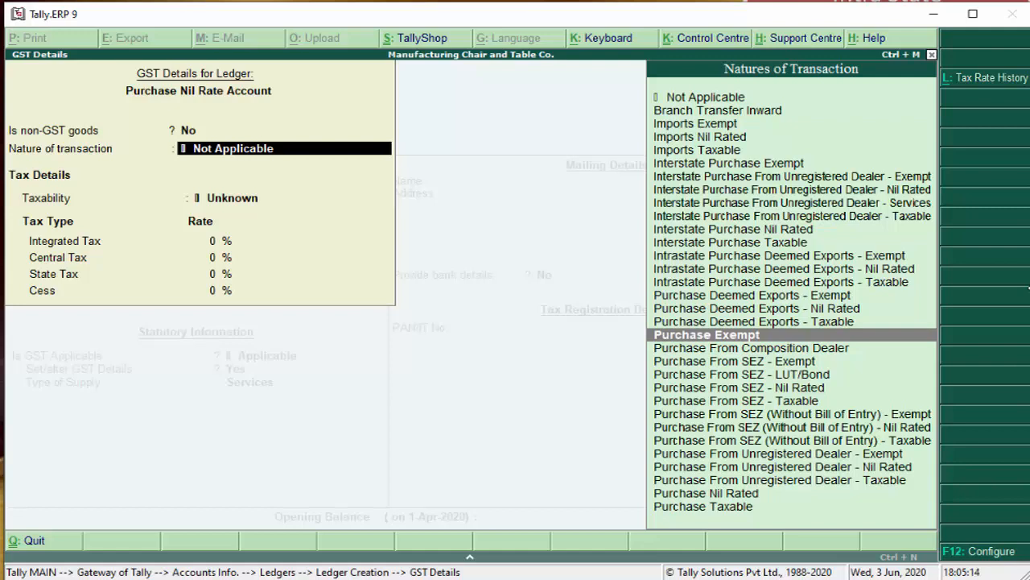
Examine the deemed export and interstate purchase natures listed above Purchase Exempt.
key(Up)
key(Up)
key(Up)
key(Up)
key(Up)
key(Up)
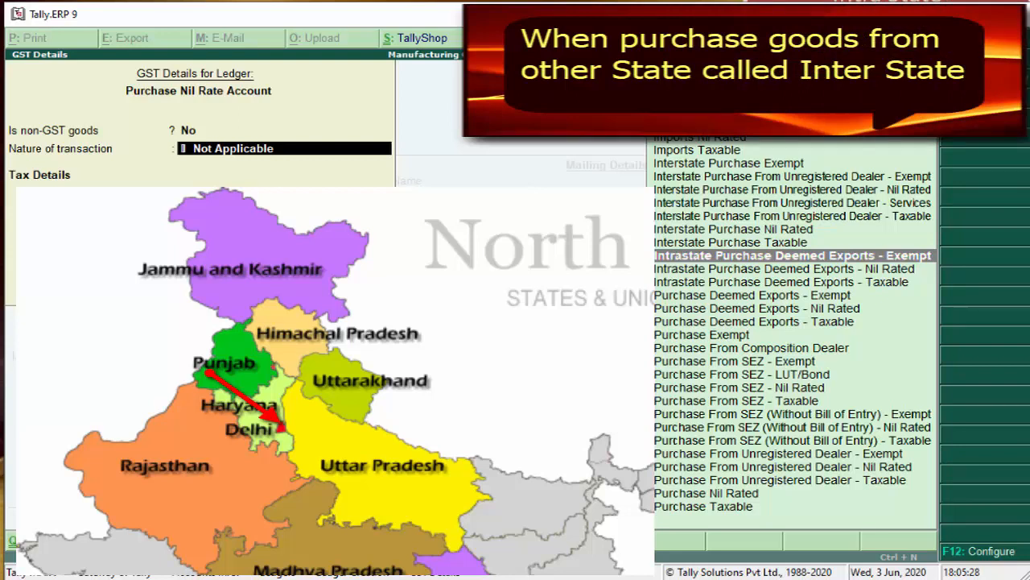
key(Up)
key(Up)
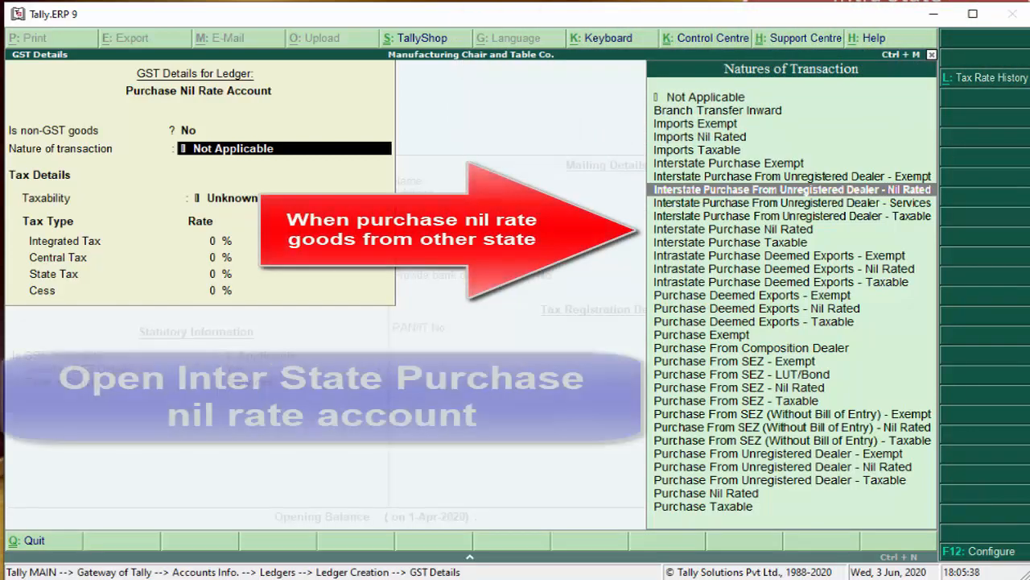
Compare the Interstate Purchase Nil Rated, Interstate Purchase Taxable and Interstate Purchase Exempt natures of transaction.
key(Down)
key(Down)
key(Down)
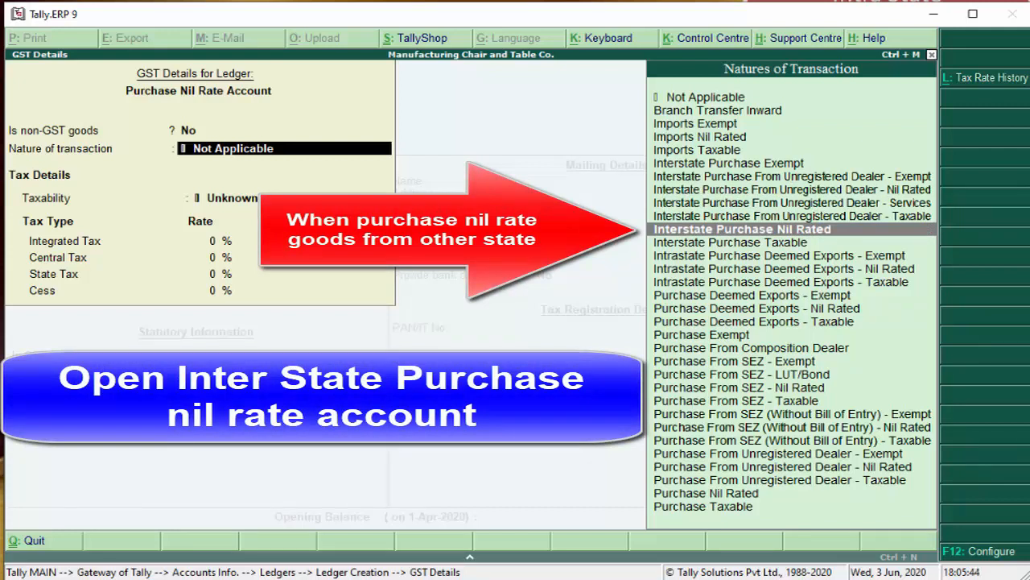
key(Down)
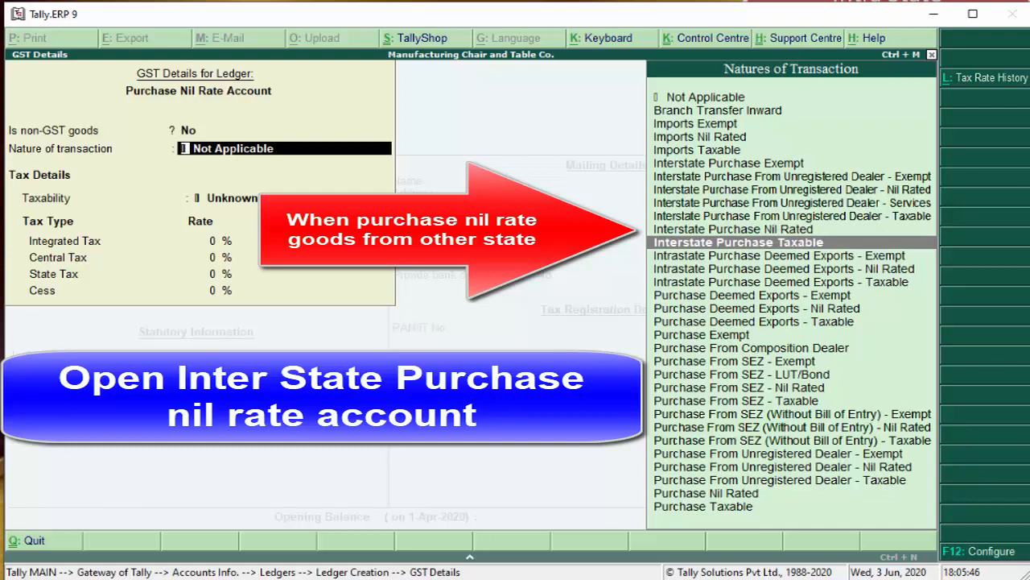
key(Up)
key(Up)
key(Up)
key(Up)
key(Up)
key(Up)
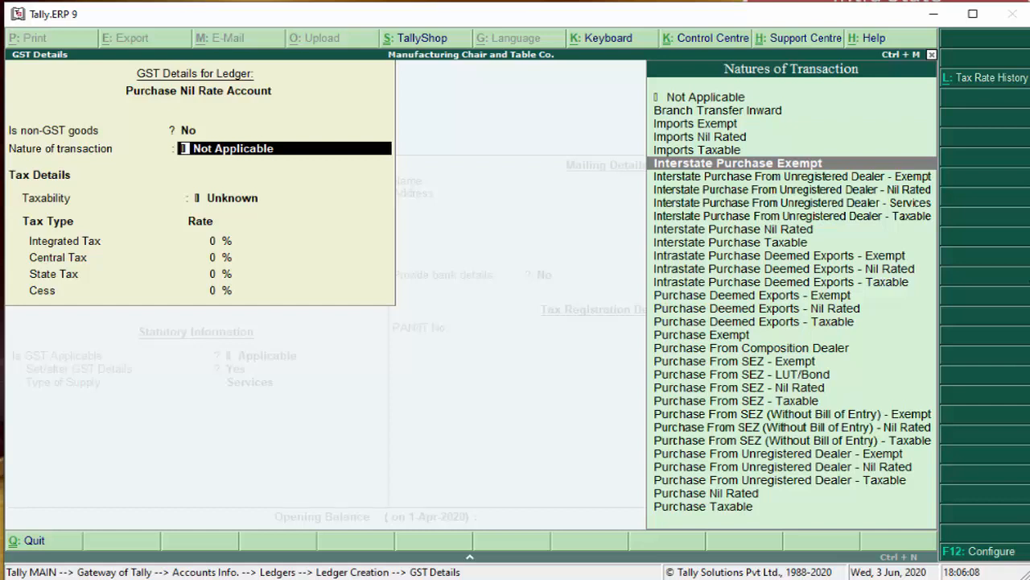
Look through the natures of transaction from Interstate Purchase Exempt down to Purchase From Composition Dealer.
key(Down)
key(Down)
key(Down)
key(Down)
key(Down)
key(Down)
key(Down)
key(Down)
key(Down)
key(Down)
key(Down)
key(Down)
key(Down)
key(Down)
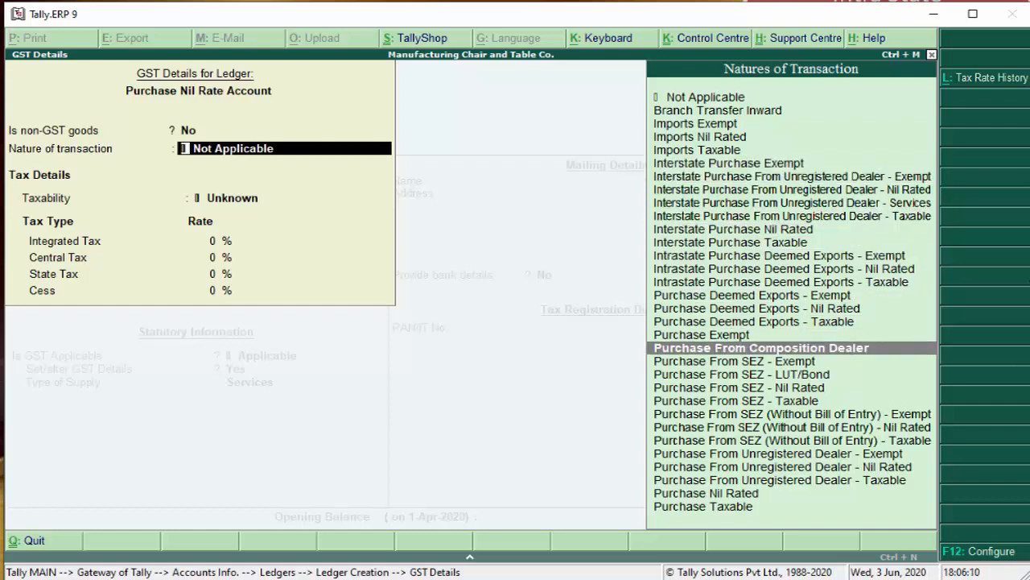
Review the deemed export and interstate natures again, from Purchase From Composition Dealer up to Interstate Purchase Exempt.
key(Up)
key(Up)
key(Up)
key(Up)
key(Up)
key(Up)
key(Up)
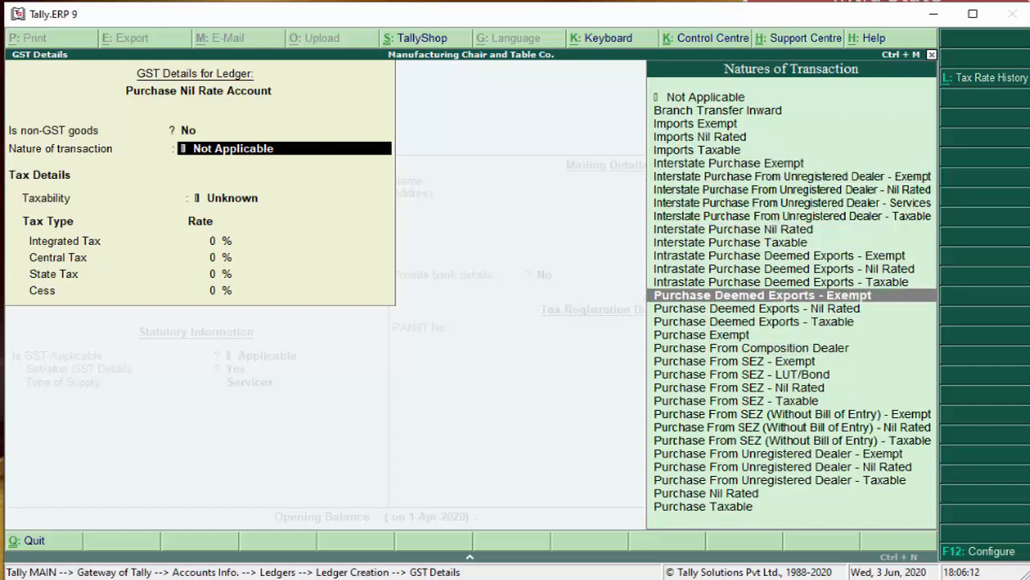
key(Up)
key(Up)
key(Up)
key(Up)
key(Up)
key(Up)
key(Up)
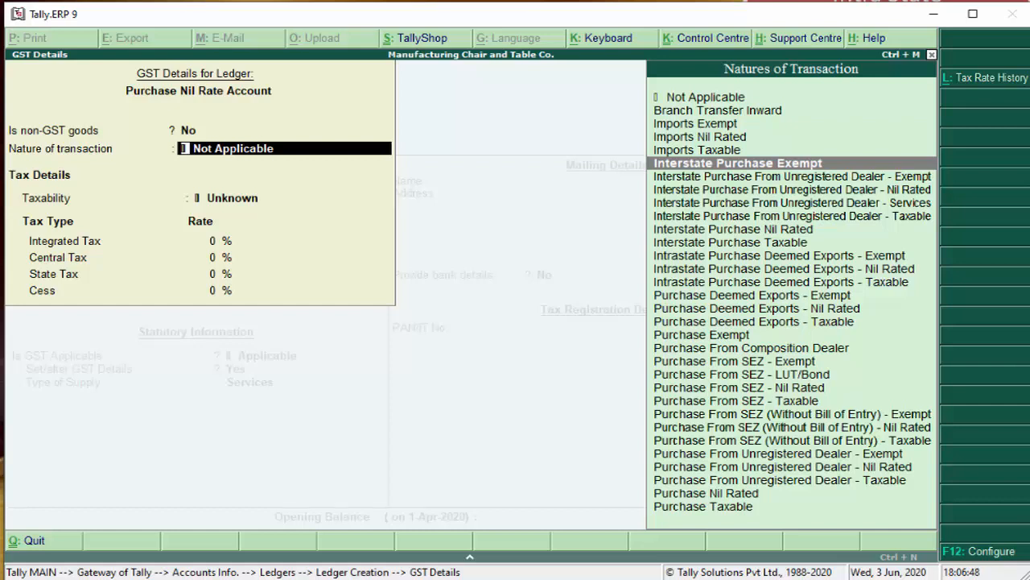
Read down the natures of transaction from Interstate Purchase Exempt to Purchase Nil Rated.
key(Down)
key(Down)
key(Down)
key(Down)
key(Down)
key(Down)
key(Down)
key(Down)
key(Down)
key(Down)
key(Down)
key(Down)
key(Down)
key(Down)
key(Down)
key(Down)
key(Down)
key(Down)
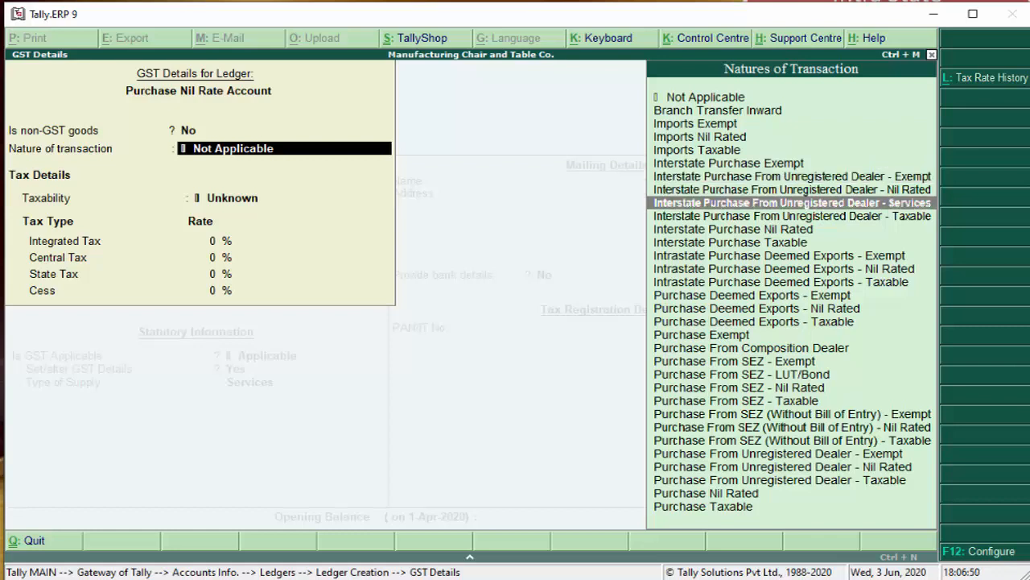
key(Down)
key(Down)
key(Down)
key(Down)
key(Down)
key(Down)
key(Down)
key(Down)
key(Up)
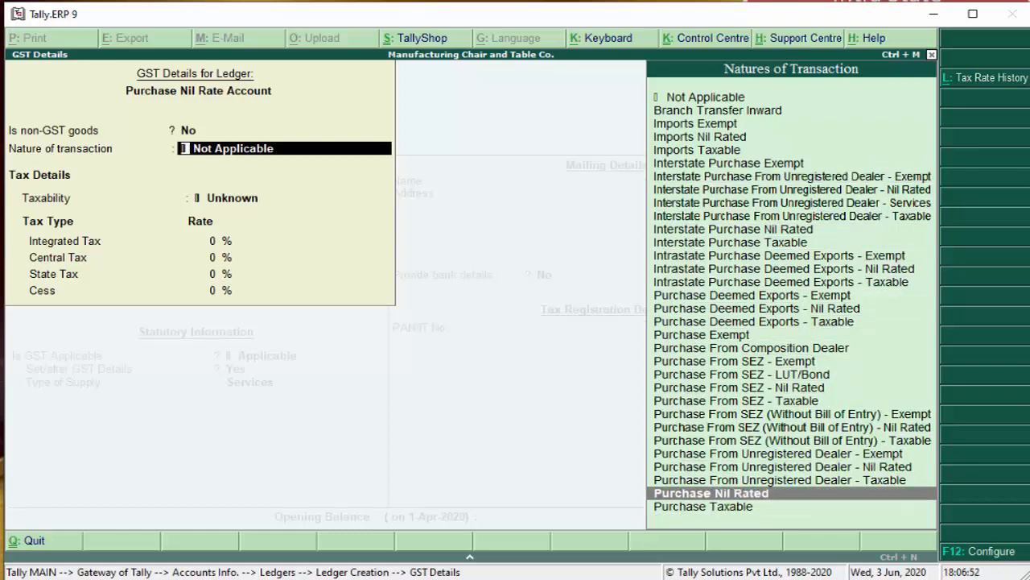
Read back up the natures of transaction from Purchase Nil Rated, past Purchase Exempt, to Interstate Purchase Exempt.
key(Up)
key(Up)
key(Up)
key(Up)
key(Up)
key(Up)
key(Up)
key(Up)
key(Up)
key(Up)
key(Up)
key(Up)
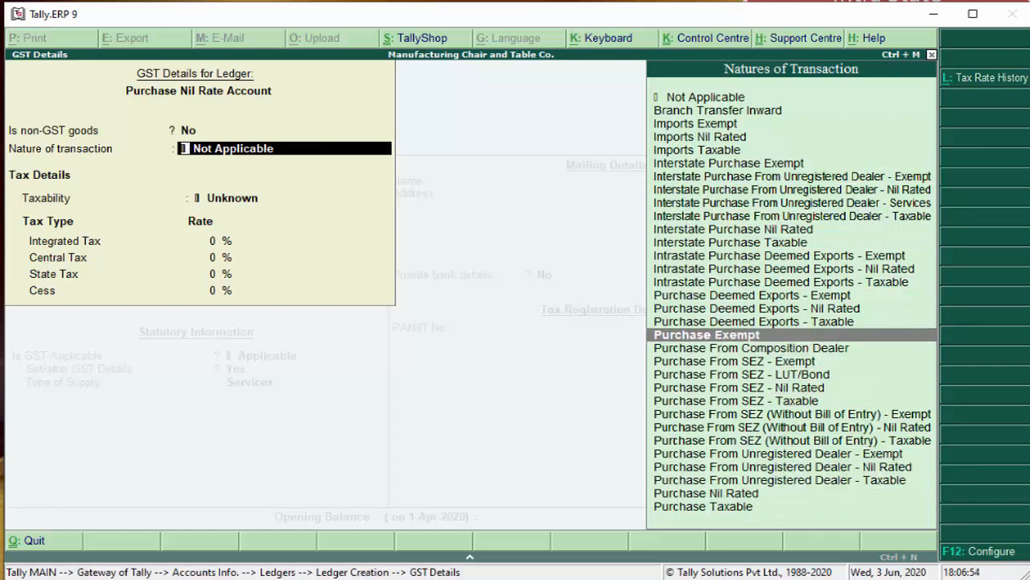
key(Up)
key(Up)
key(Up)
key(Up)
key(Up)
key(Up)
key(Up)
key(Up)
key(Up)
key(Up)
key(Up)
key(Up)
key(Up)
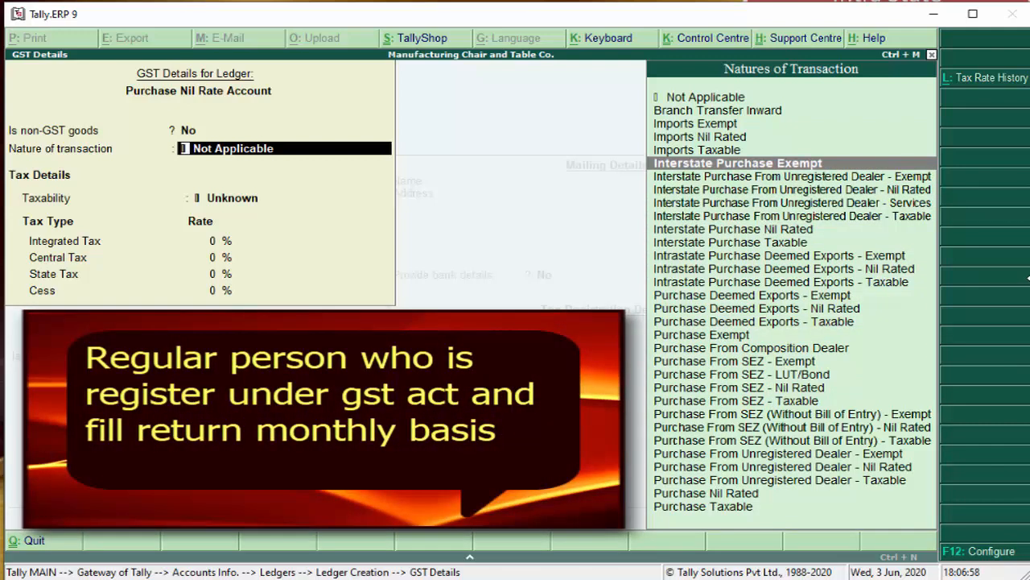
Examine the interstate natures of transaction from Interstate Purchase Exempt to Interstate Purchase Nil Rated.
key(Down)
key(Down)
key(Down)
key(Down)
key(Down)
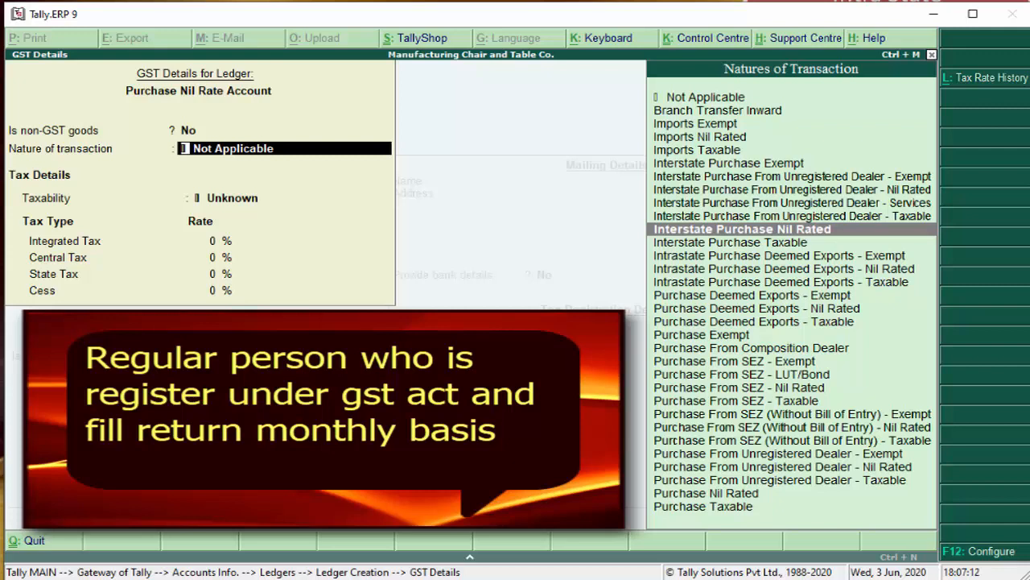
key(Up)
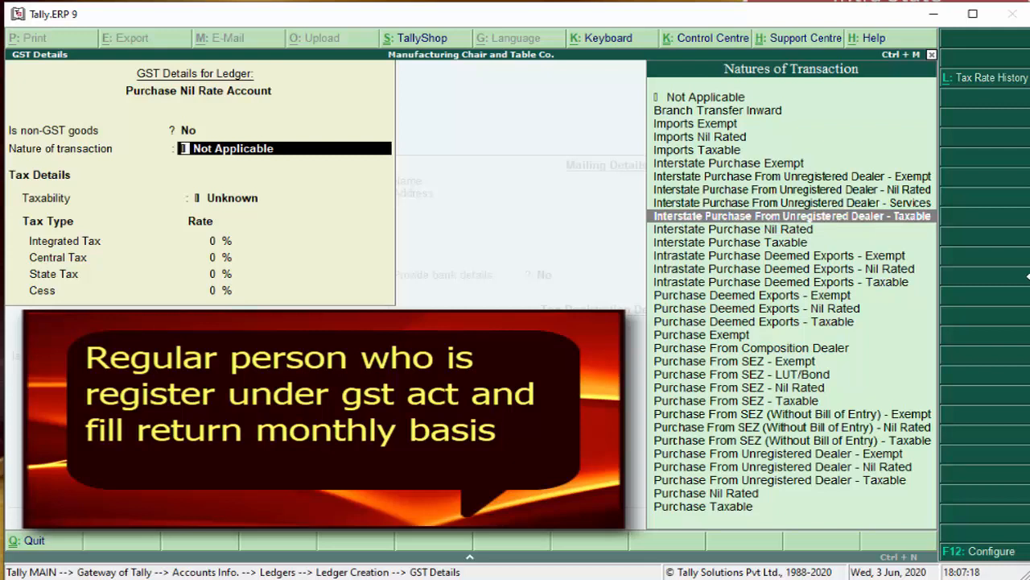
Read down the natures of transaction from the interstate entries to Purchase From SEZ (Without Bill of Entry) - Taxable.
key(Down)
key(Down)
key(Down)
key(Down)
key(Down)
key(Down)
key(Down)
key(Down)
key(Down)
key(Down)
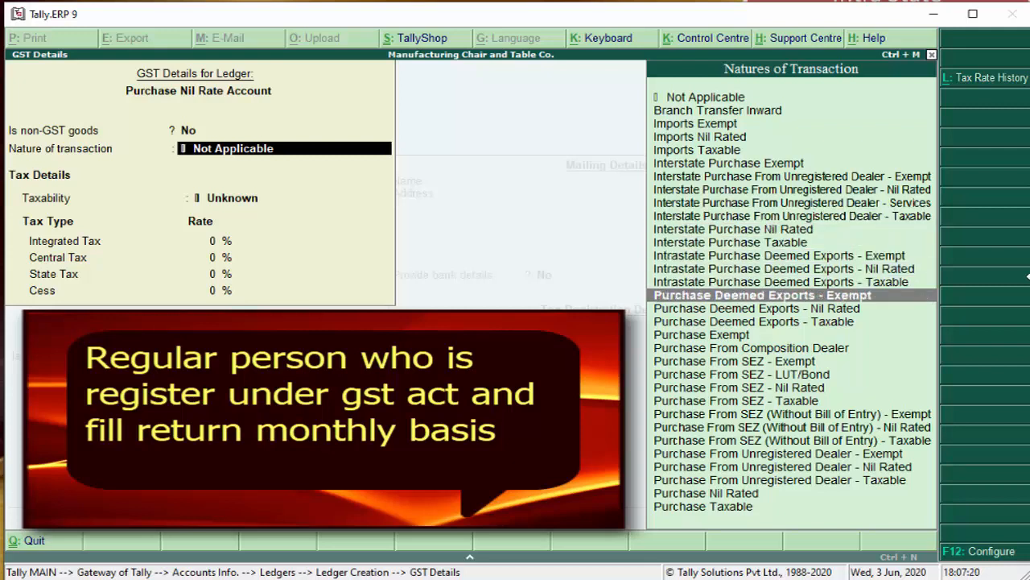
key(Down)
key(Down)
key(Down)
key(Down)
key(Down)
key(Down)
key(Down)
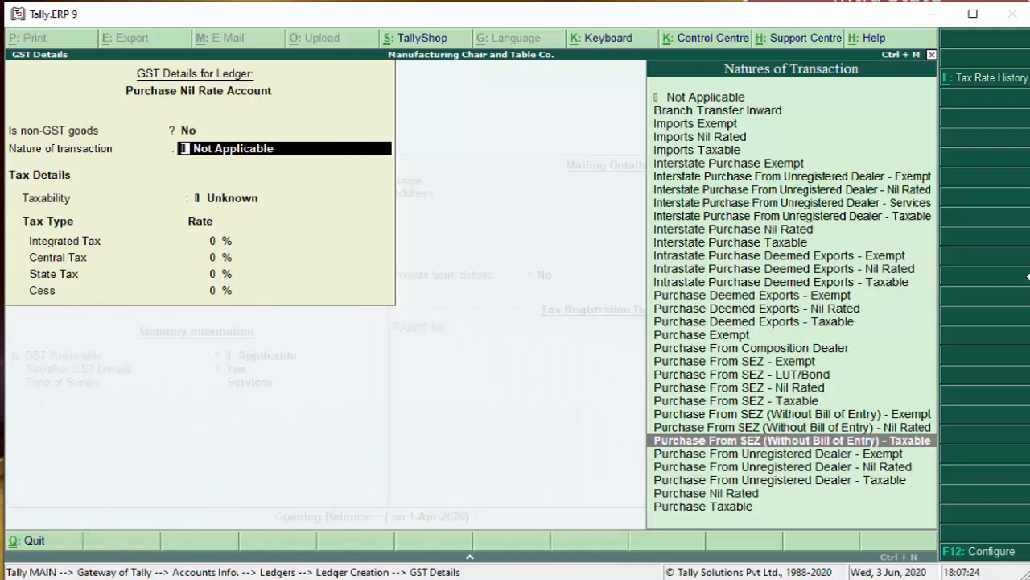
Compare the Exempt and Nil Rated natures of Purchase From Unregistered Dealer.
key(Down)
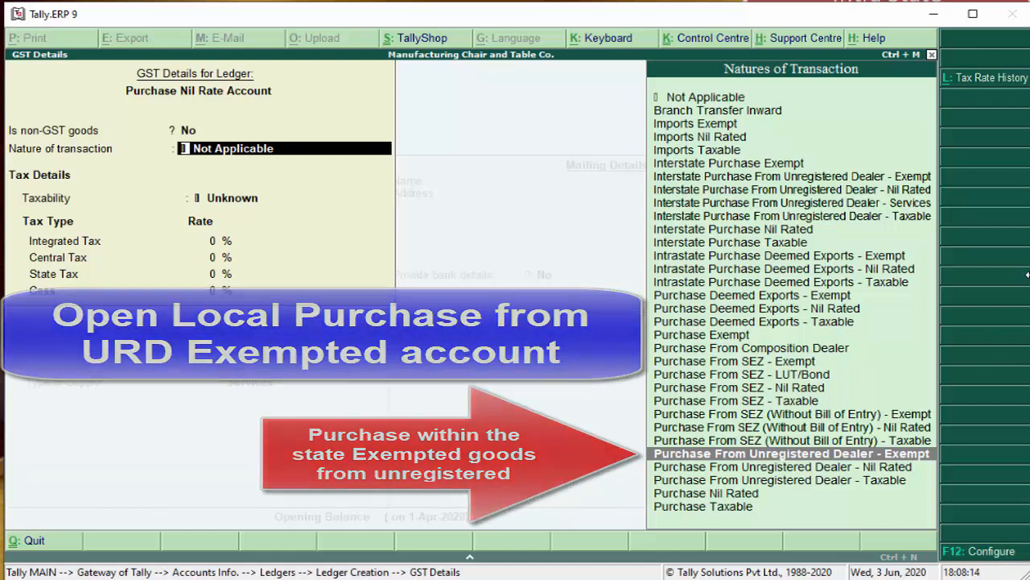
key(Down)
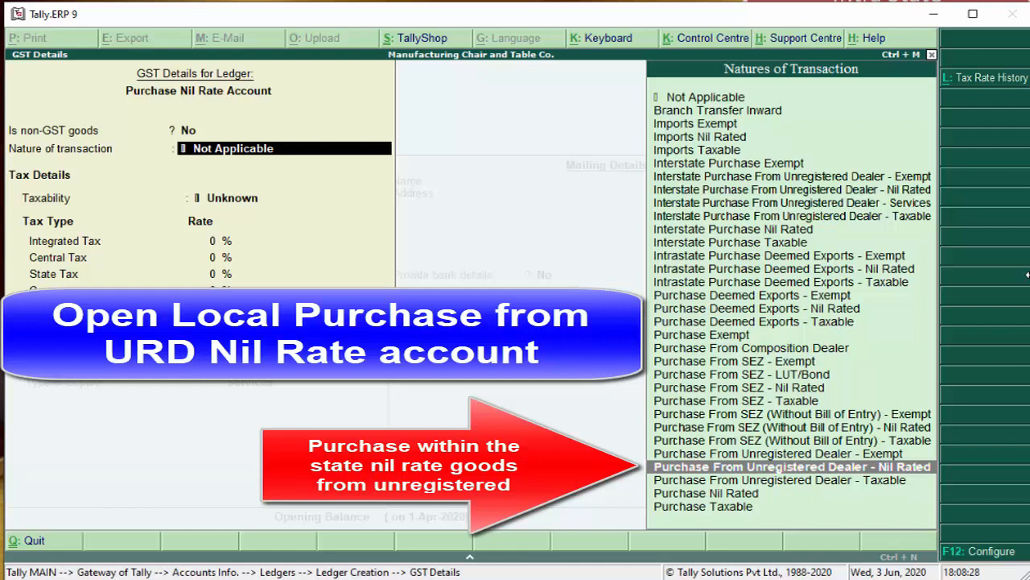
key(Up)
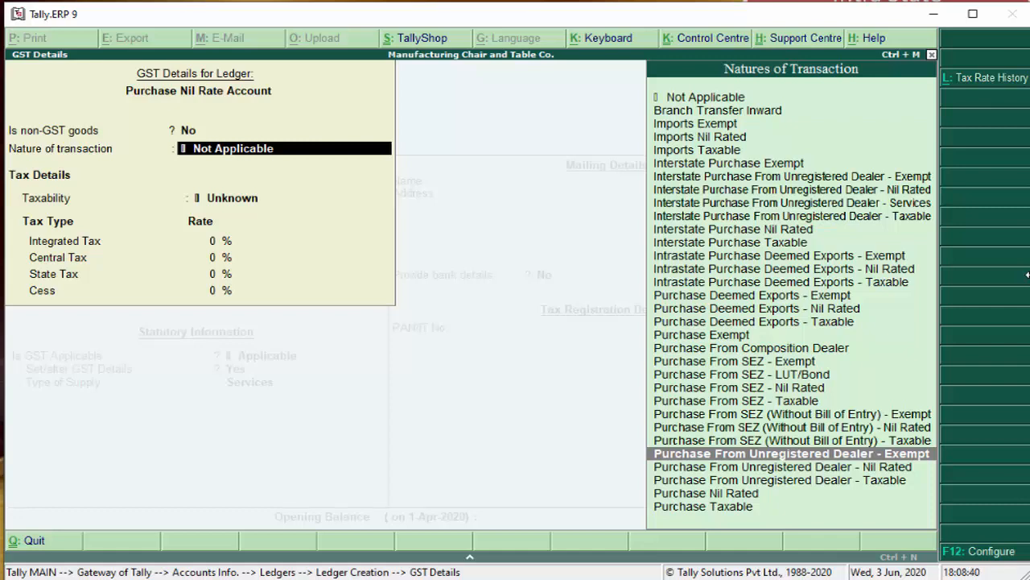
key(Down)
key(Up)
key(Down)
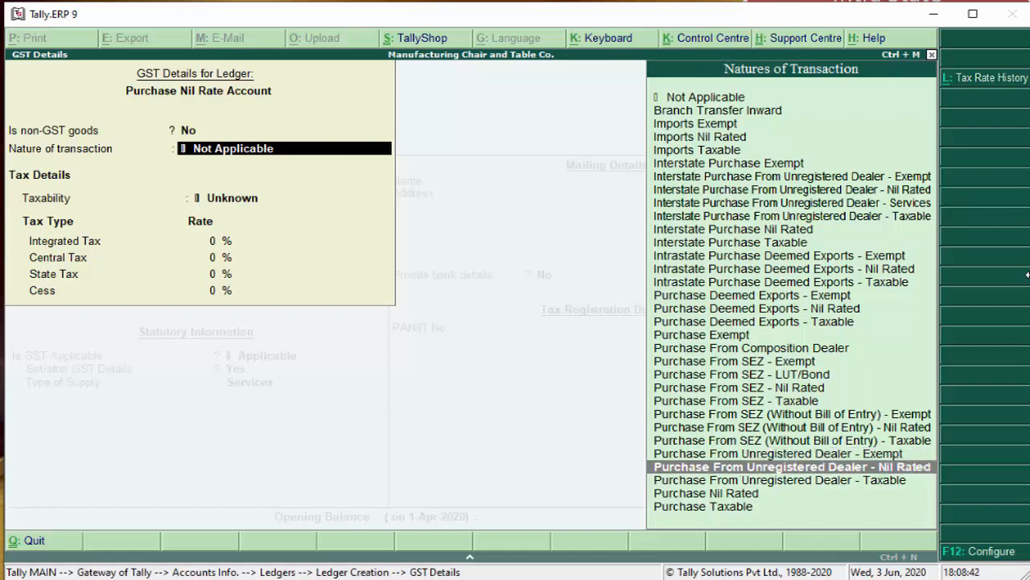
key(Up)
key(Down)
key(Up)
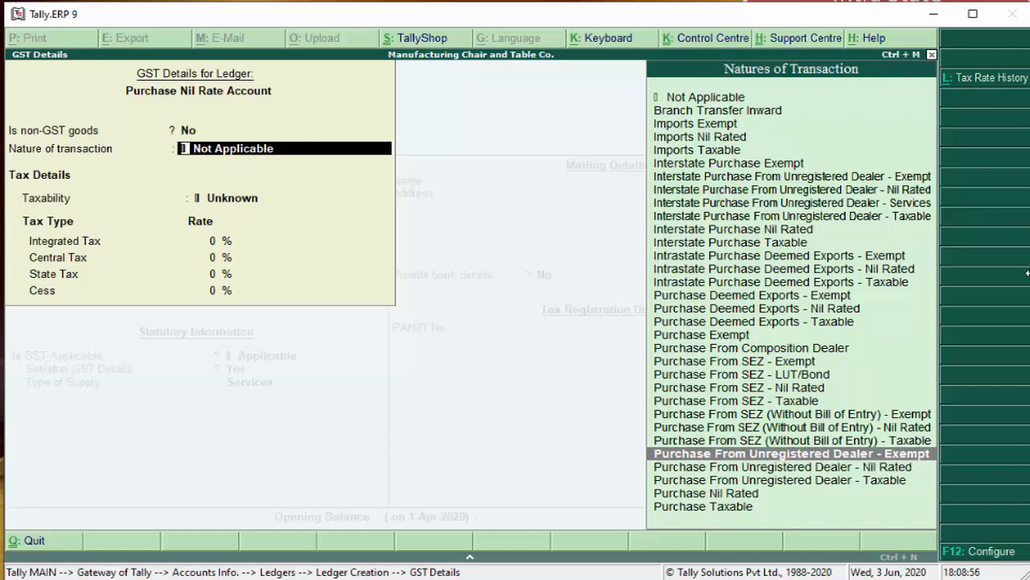
Look back up the natures of transaction to Interstate Purchase From Unregistered Dealer - Exempt.
key(Up)
key(Up)
key(Up)
key(Up)
key(Up)
key(Up)
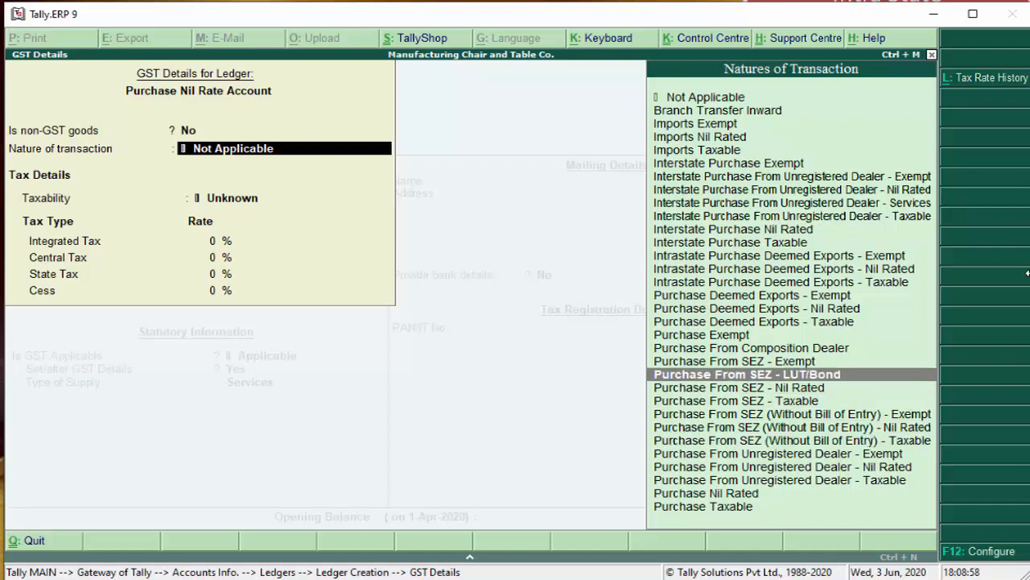
key(Up)
key(Up)
key(Up)
key(Up)
key(Up)
key(Up)
key(Up)
key(Up)
key(Up)
key(Up)
key(Up)
key(Up)
key(Up)
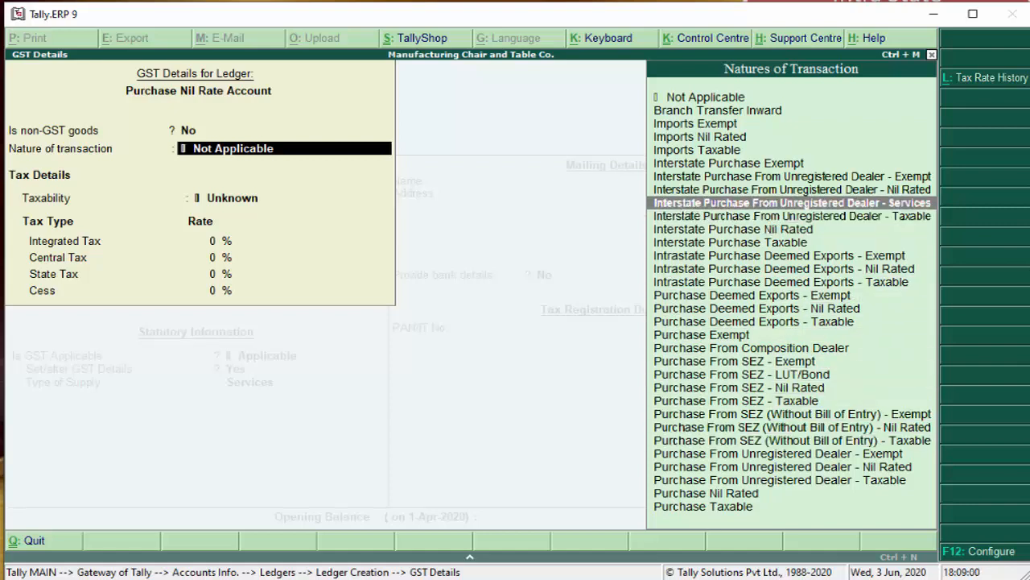
key(Up)
key(Up)
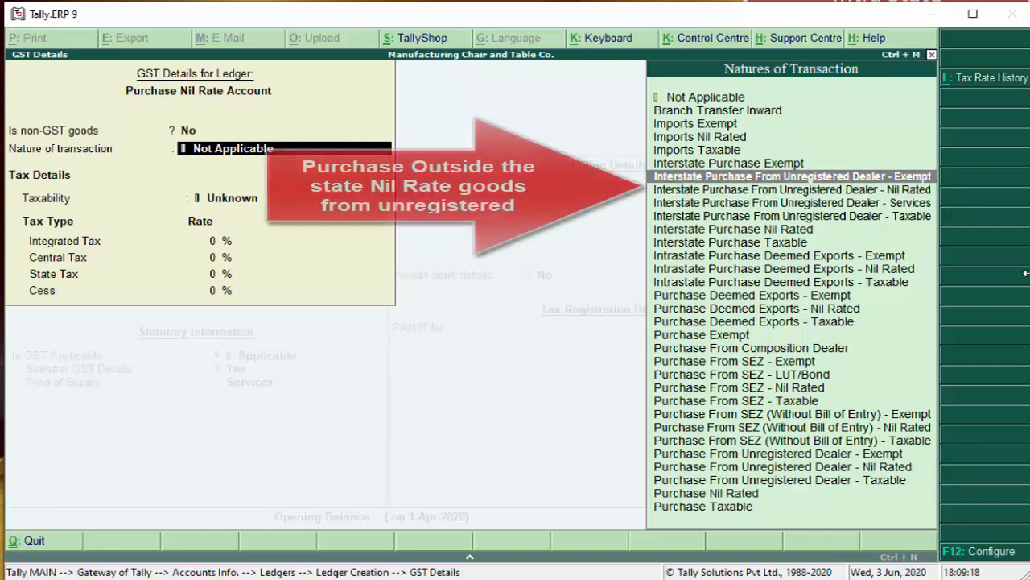
Compare the Exempt and Nil Rated natures of Interstate Purchase From Unregistered Dealer.
key(Down)
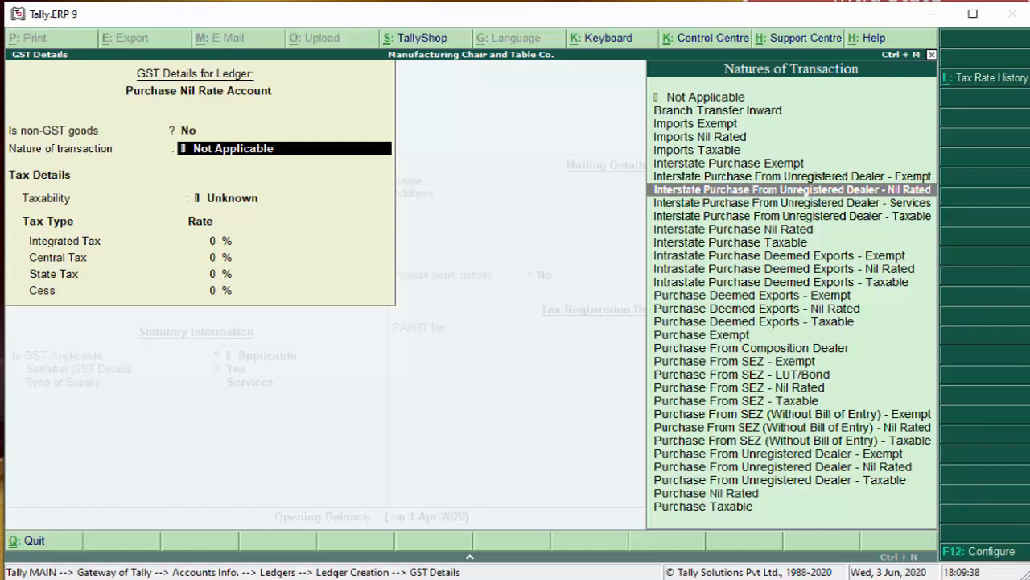
key(Up)
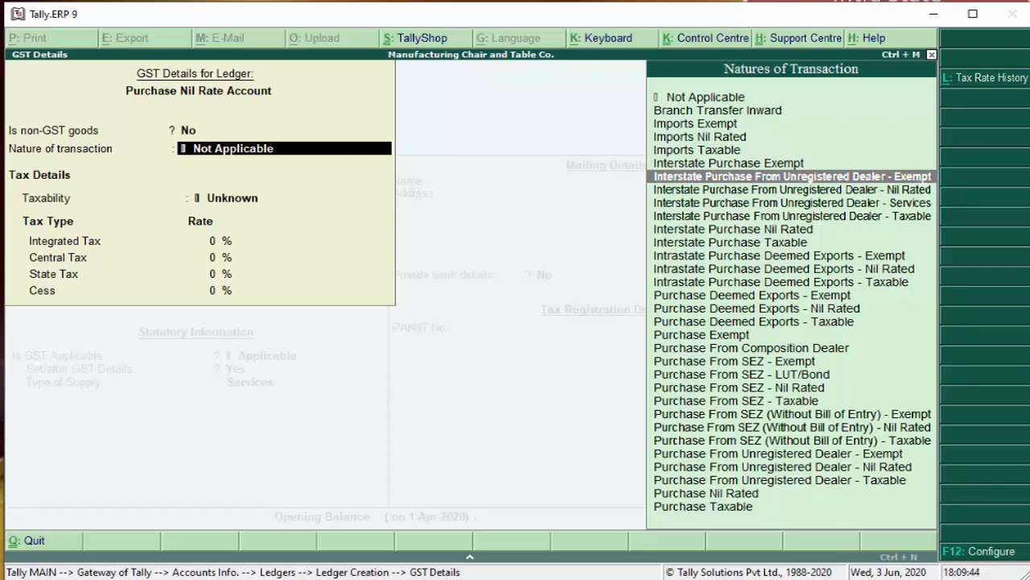
key(Down)
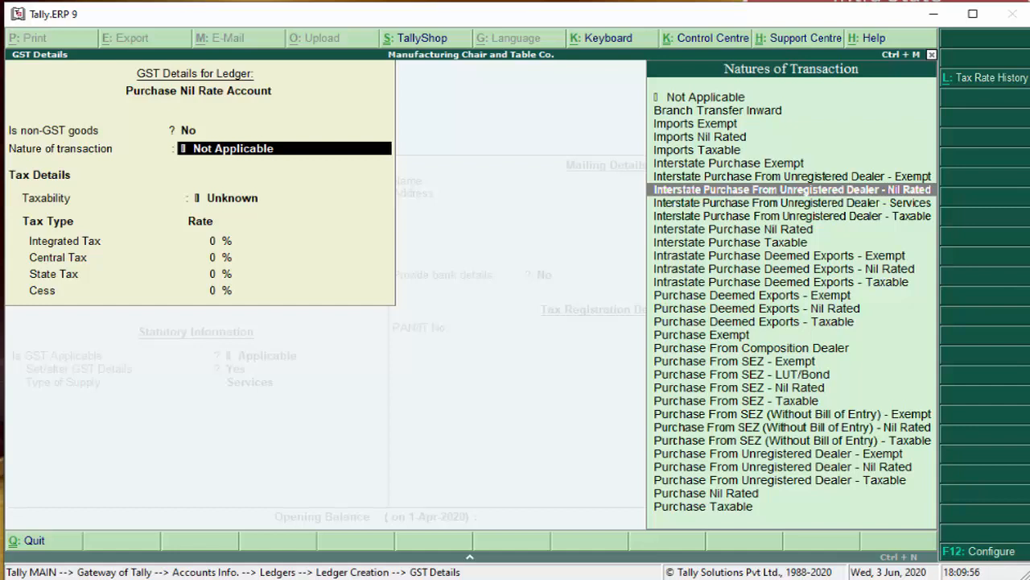
key(Up)
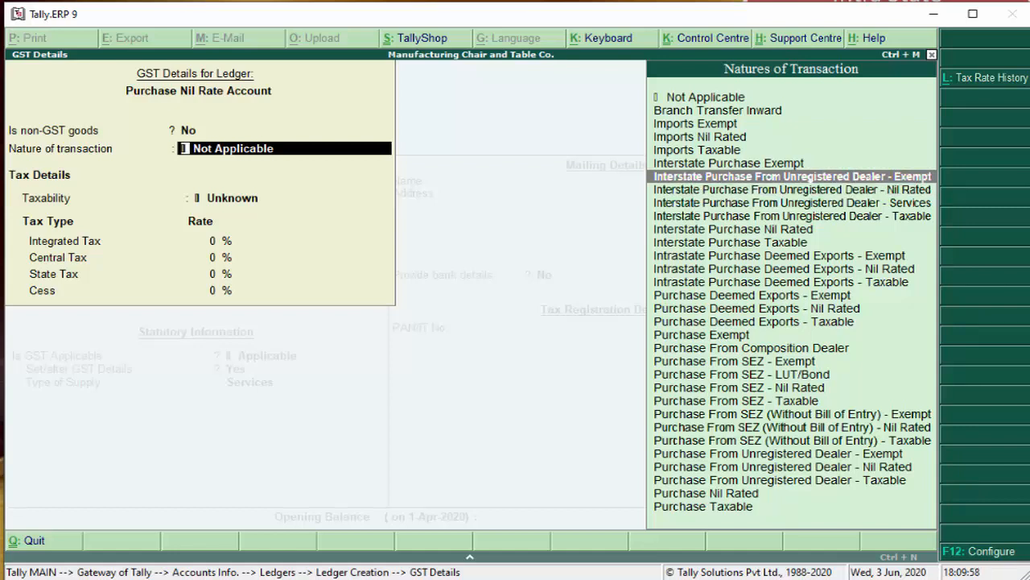
key(Down)
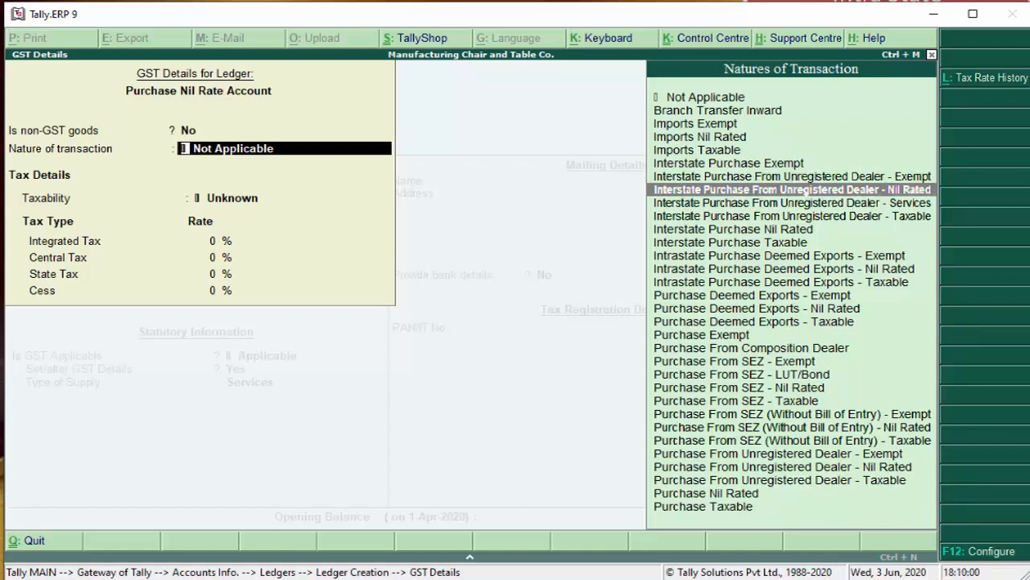
Examine the import natures of transaction, comparing Imports Exempt with Imports Nil Rated.
key(Up)
key(Up)
key(Up)
key(Up)
key(Up)
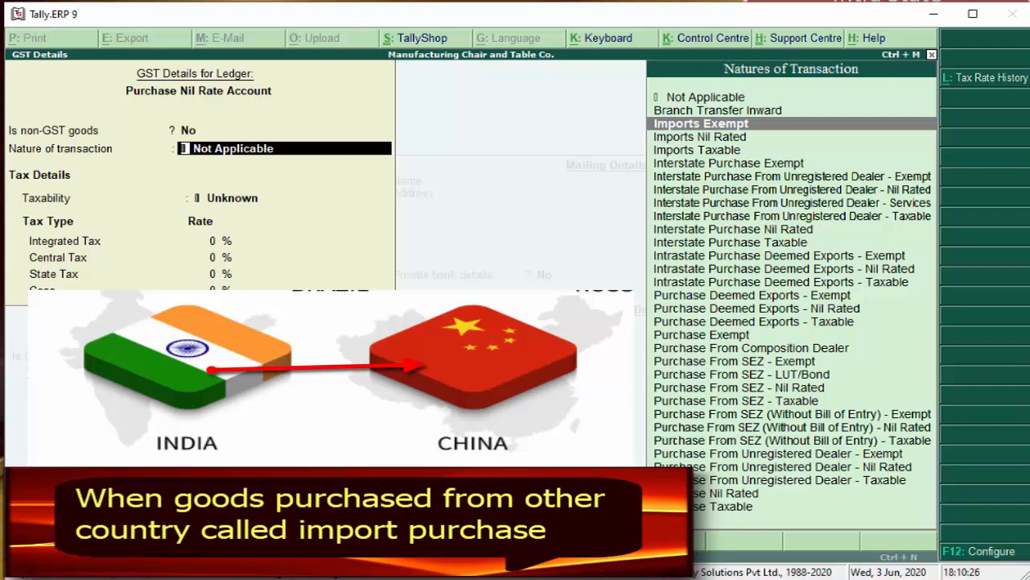
key(Down)
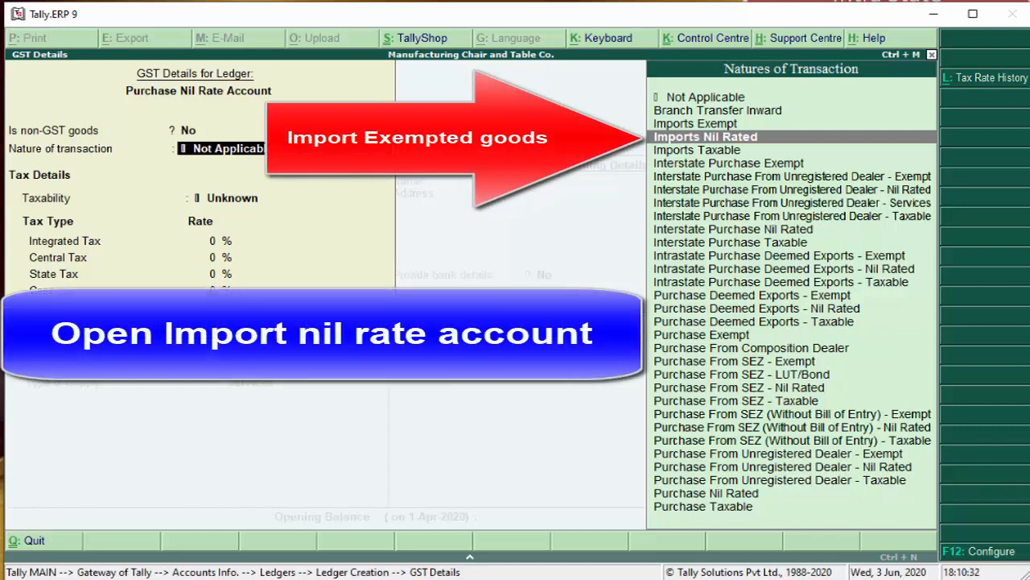
key(Up)
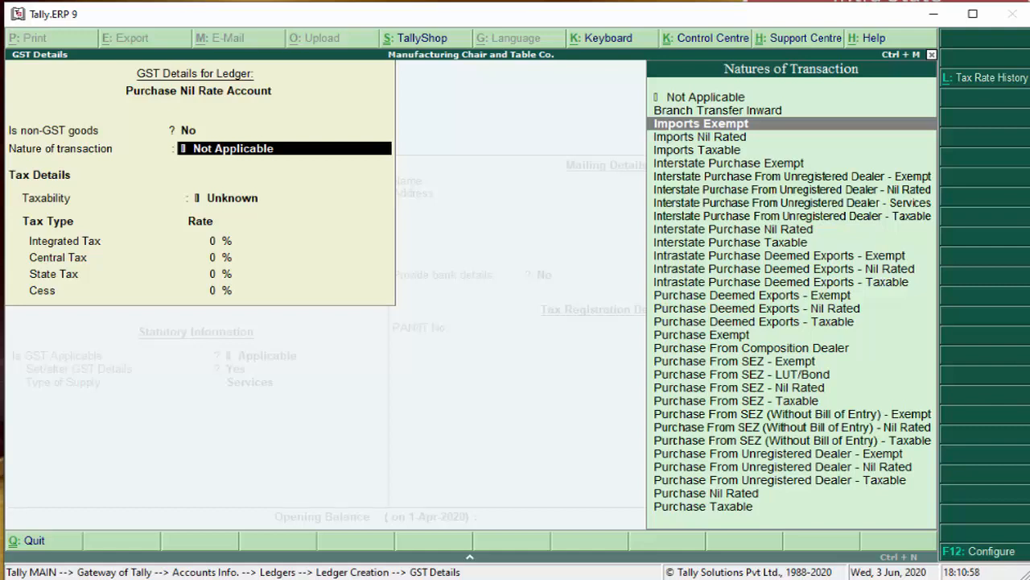
key(Down)
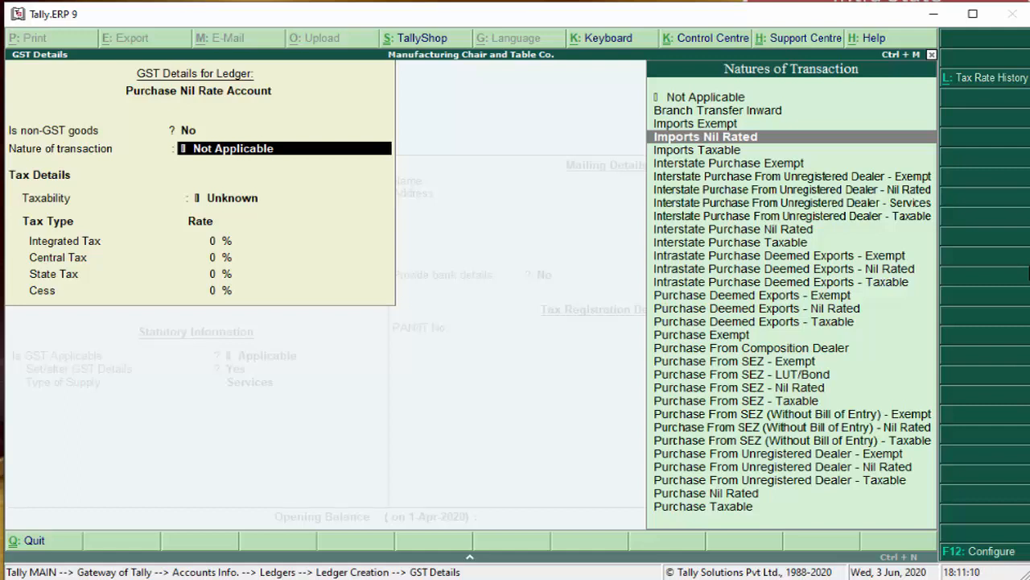
Read down the natures of transaction from Imports Taxable to Purchase From SEZ - Exempt.
key(Down)
key(Down)
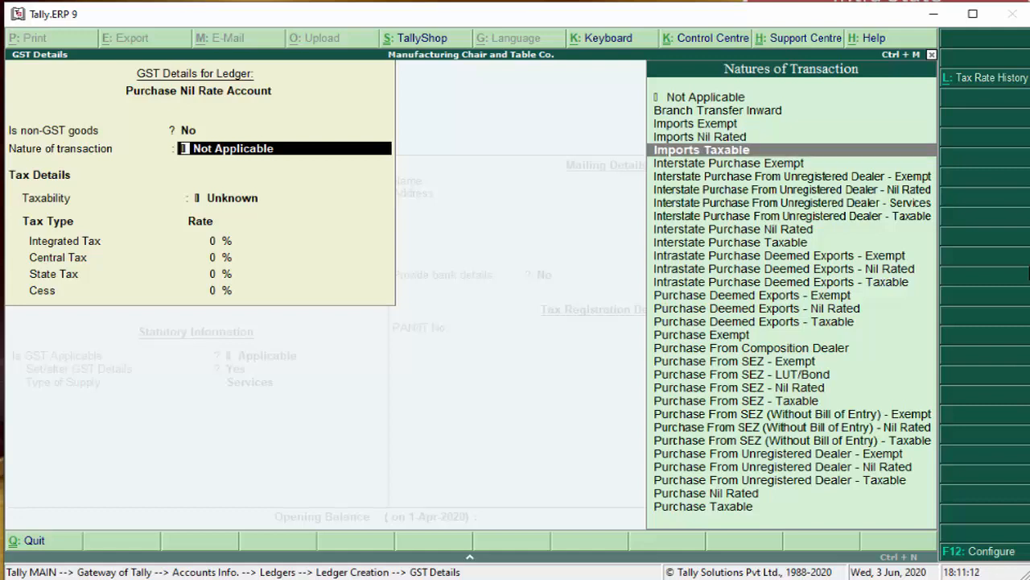
key(Down)
key(Down)
key(Down)
key(Down)
key(Down)
key(Down)
key(Down)
key(Down)
key(Down)
key(Down)
key(Down)
key(Down)
key(Down)
key(Down)
key(Down)
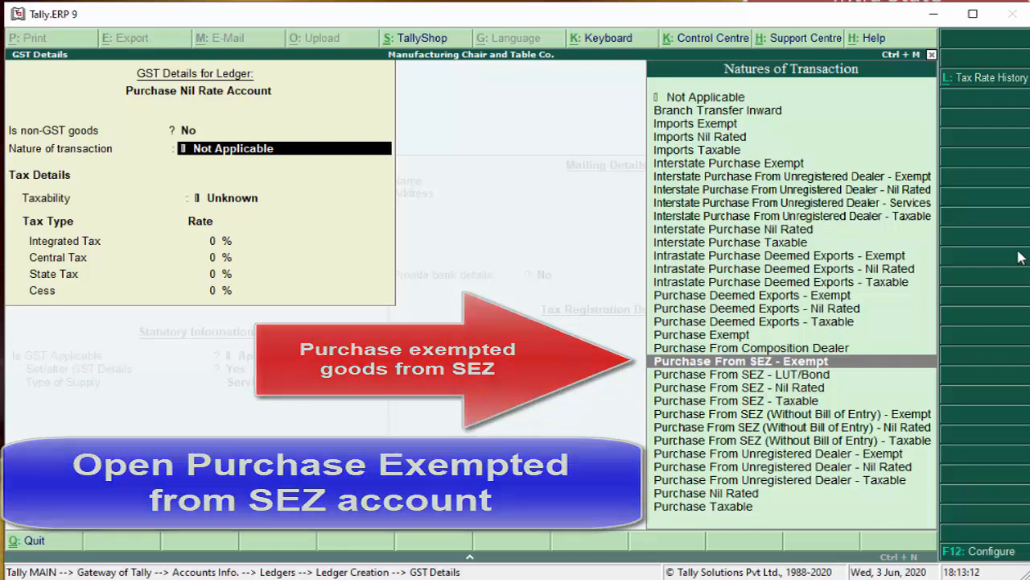
Examine the Purchase From SEZ natures: Exempt, LUT/Bond, Nil Rated and Taxable.
key(Down)
key(Down)
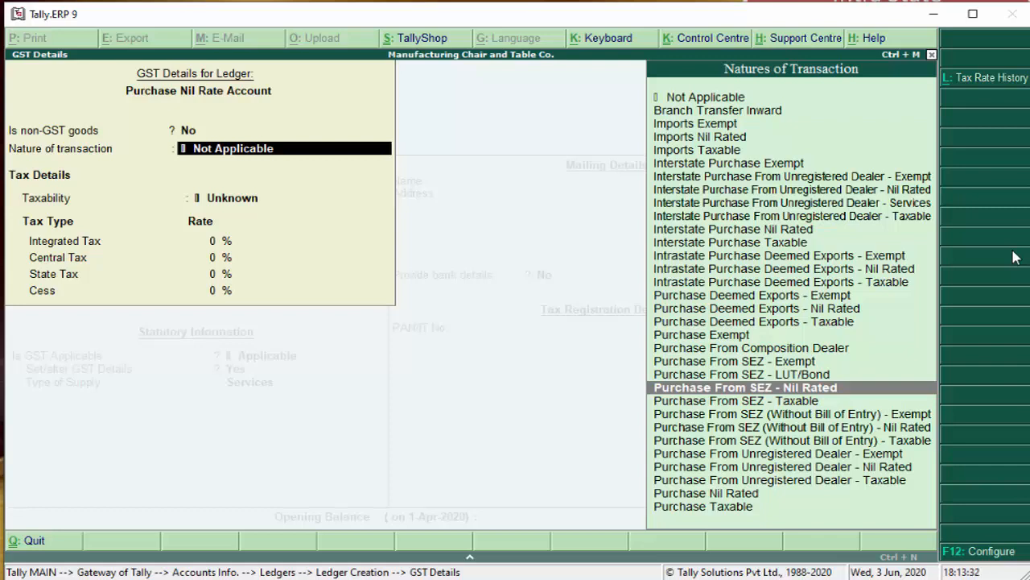
key(Up)
key(Up)
key(Down)
key(Up)
key(Down)
key(Up)
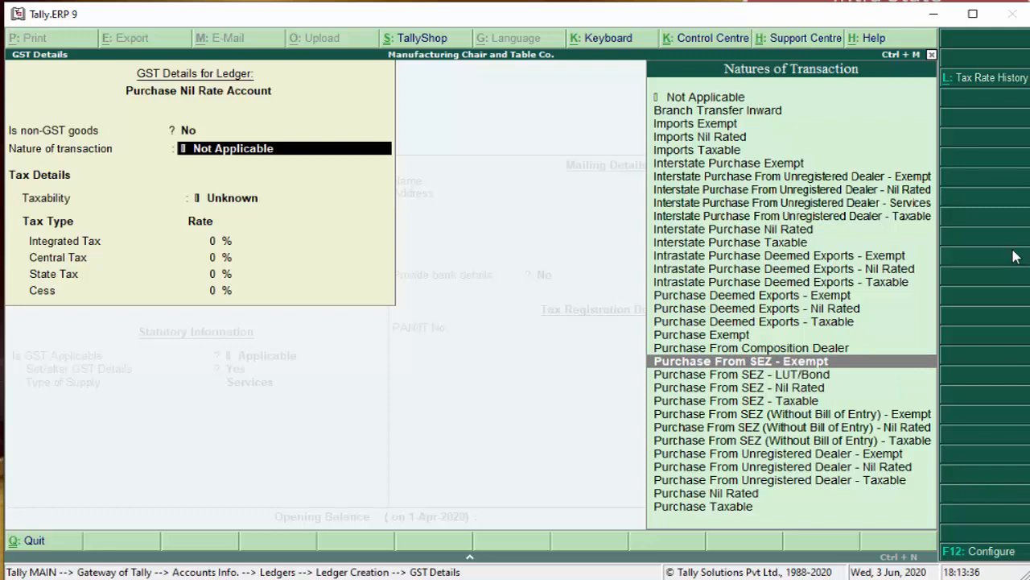
key(Down)
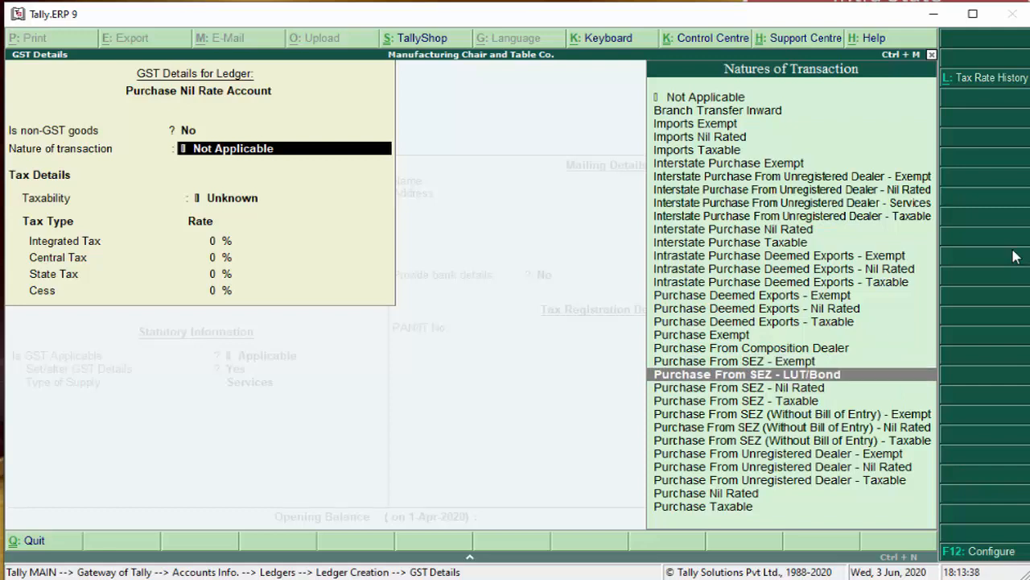
key(Down)
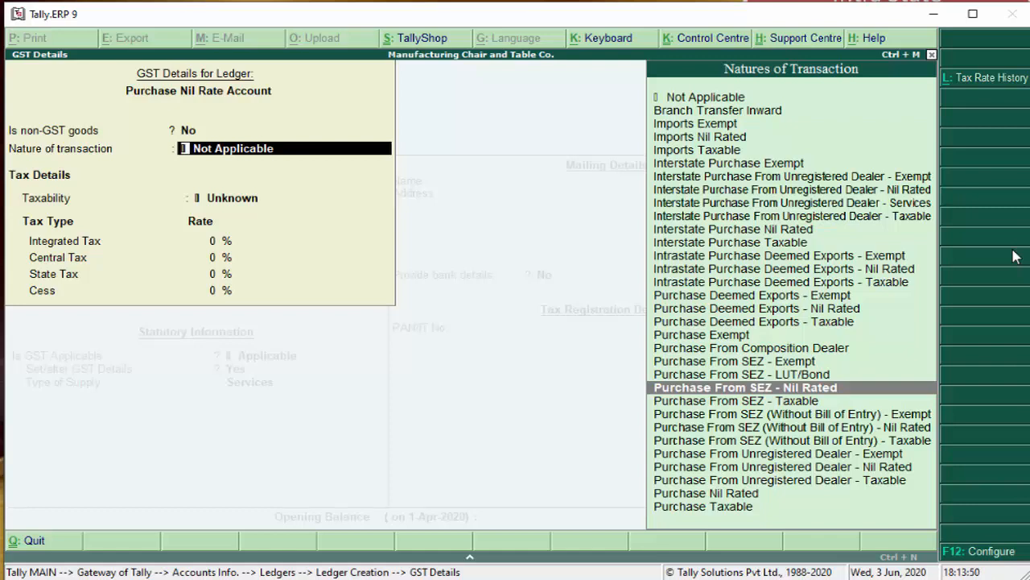
key(Down)
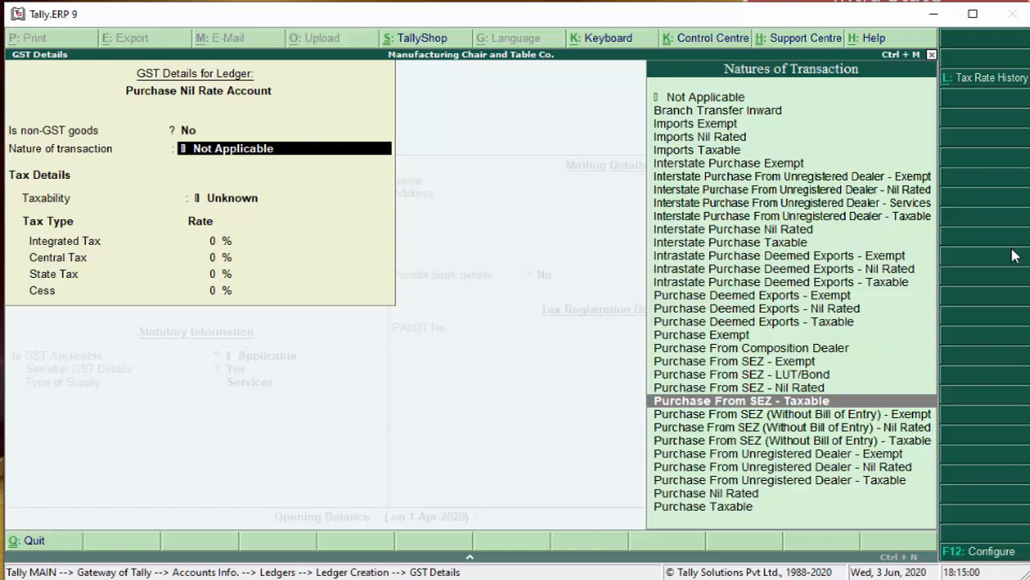
Review the natures of transaction upward from Purchase From SEZ - Taxable to Imports Exempt.
key(Up)
key(Up)
key(Up)
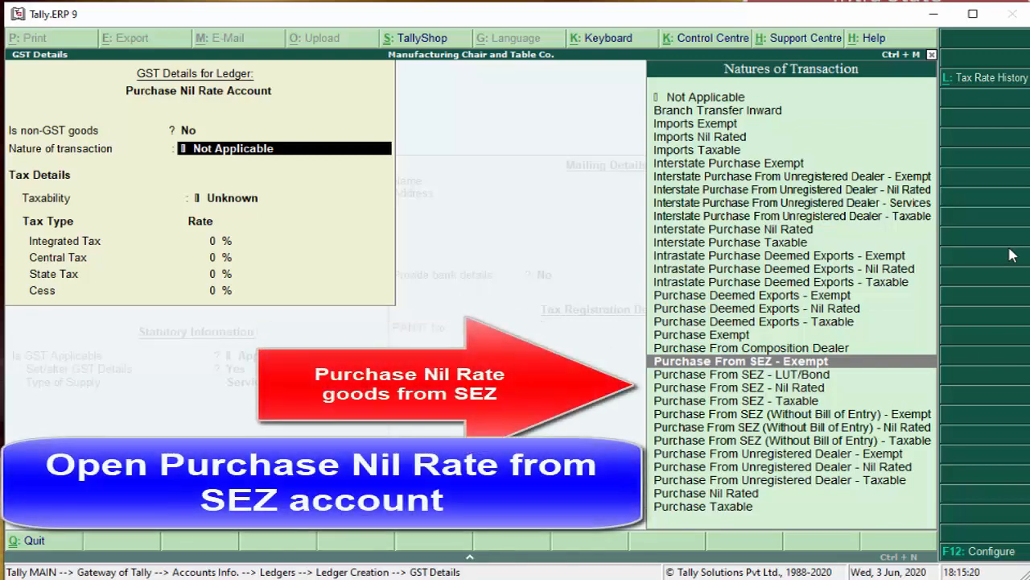
key(Up)
key(Up)
key(Up)
key(Up)
key(Up)
key(Up)
key(Up)
key(Up)
key(Up)
key(Up)
key(Up)
key(Up)
key(Up)
key(Up)
key(Up)
key(Up)
key(Up)
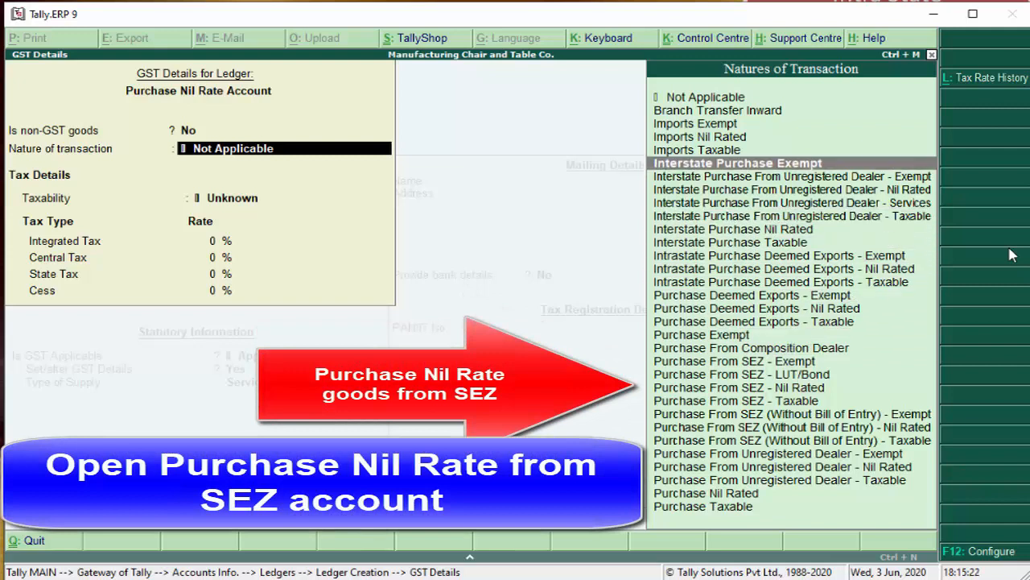
key(Up)
key(Up)
key(Down)
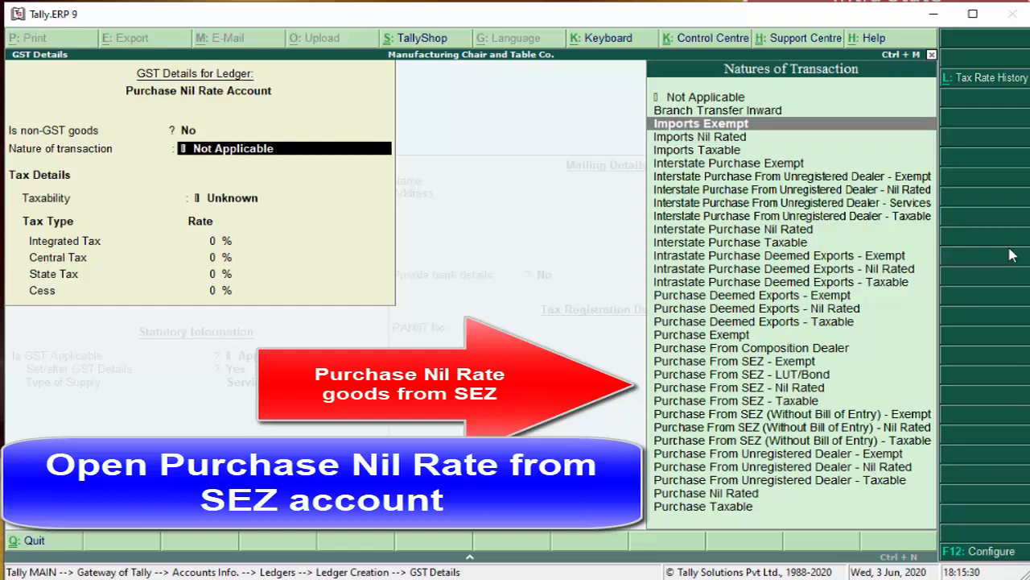
Review the natures of transaction downward from Imports Exempt to Purchase From SEZ - LUT/Bond.
key(Down)
key(Down)
key(Down)
key(Down)
key(Down)
key(Down)
key(Down)
key(Down)
key(Down)
key(Down)
key(Down)
key(Down)
key(Down)
key(Down)
key(Down)
key(Down)
key(Down)
key(Down)
key(Down)
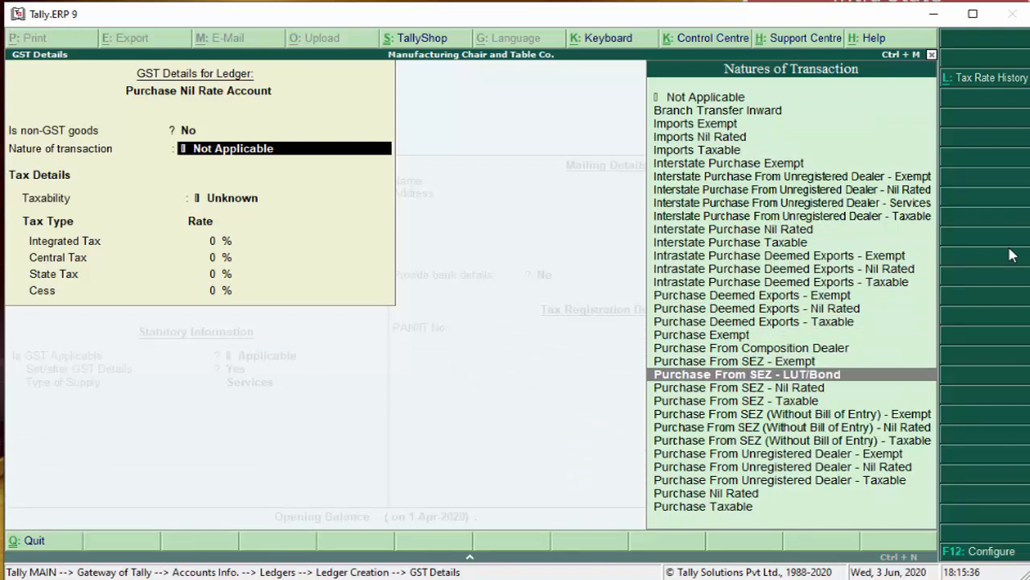
Compare the Purchase From SEZ - Exempt and Purchase From SEZ - Nil Rated natures.
key(Up)
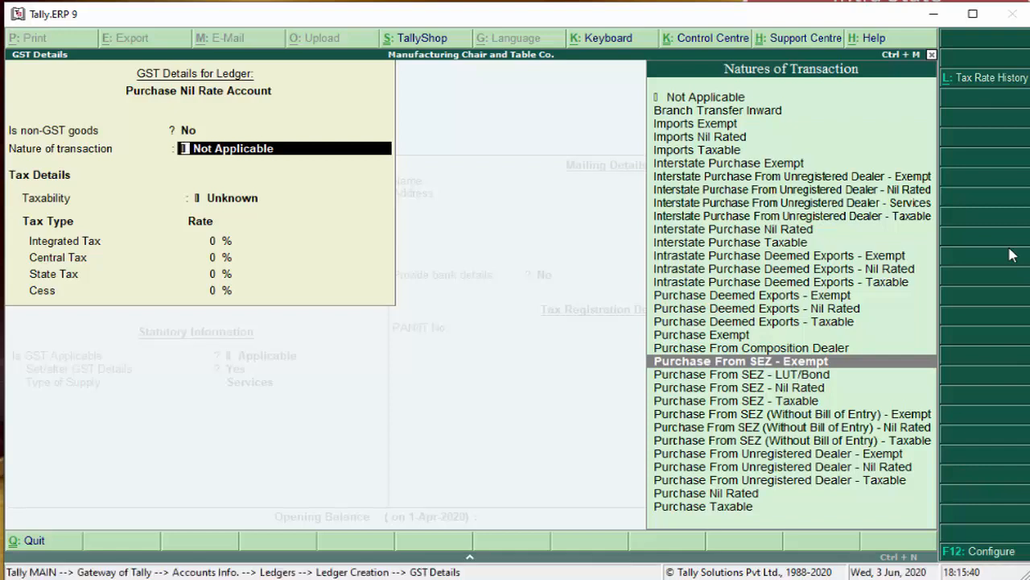
key(Down)
key(Down)
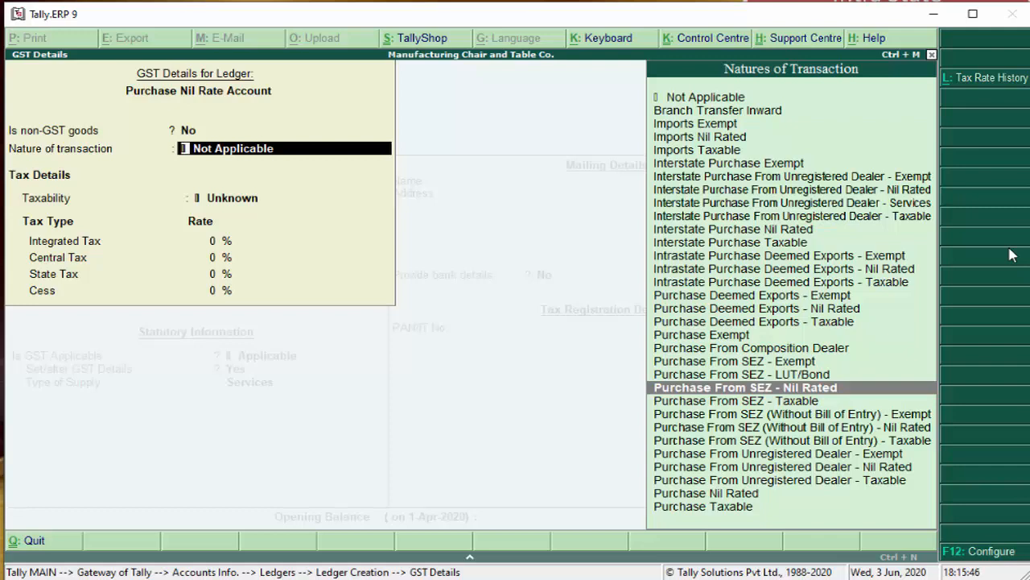
key(Up)
key(Up)
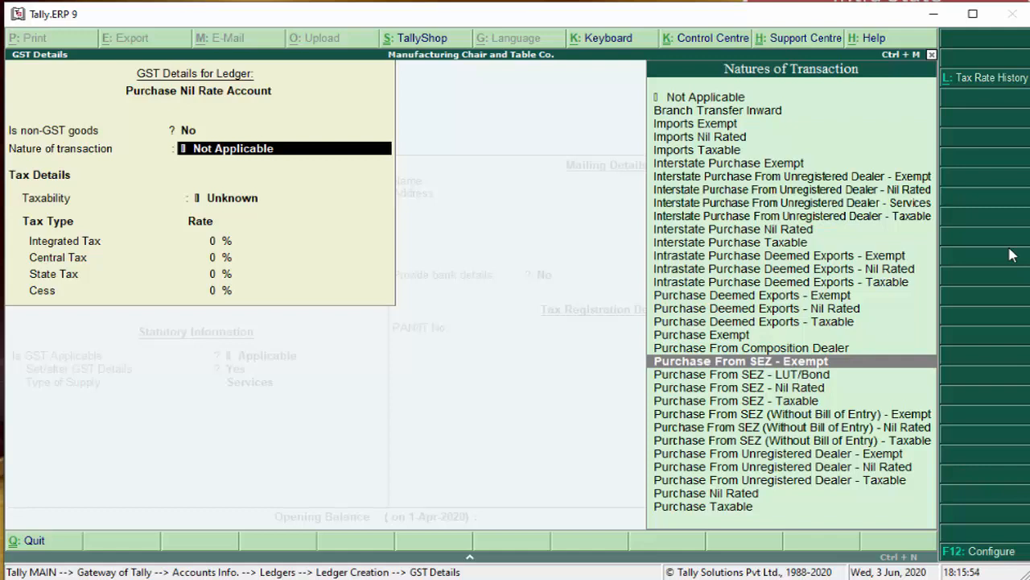
Review the natures of transaction from Purchase From SEZ (Without Bill of Entry) - Exempt upward to Purchase Deemed Exports - Exempt.
key(Down)
key(Down)
key(Down)
key(Down)
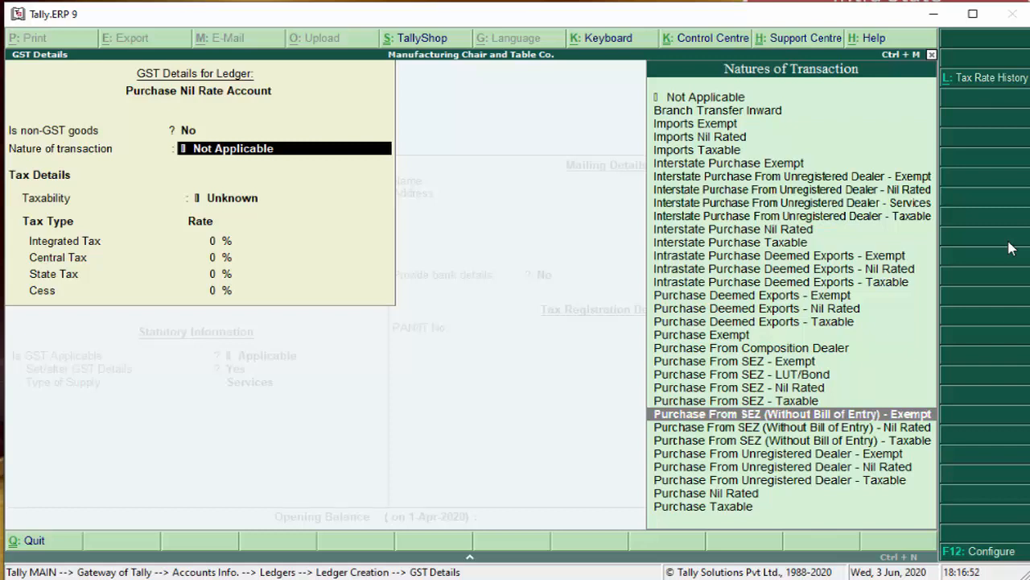
key(Up)
key(Up)
key(Up)
key(Up)
key(Up)
key(Up)
key(Up)
key(Up)
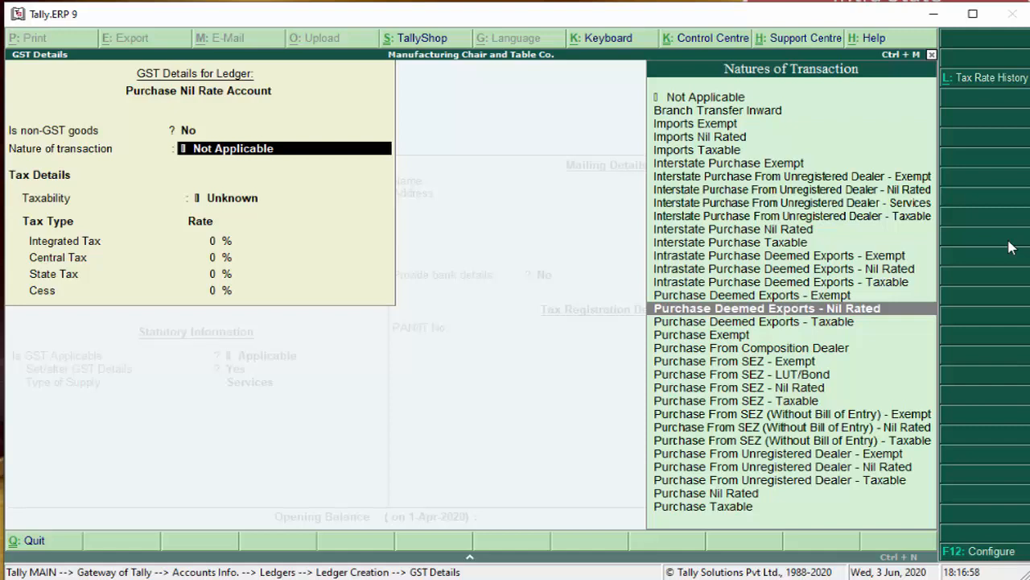
key(Up)
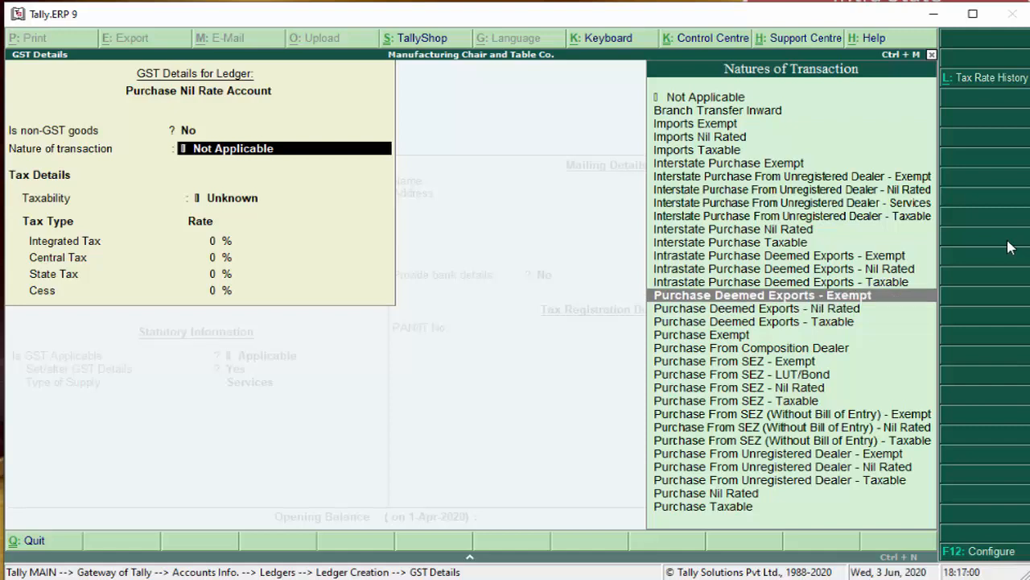
Compare the Intrastate Purchase Deemed Exports - Exempt and Intrastate Purchase Deemed Exports - Nil Rated natures.
key(Up)
key(Up)
key(Up)
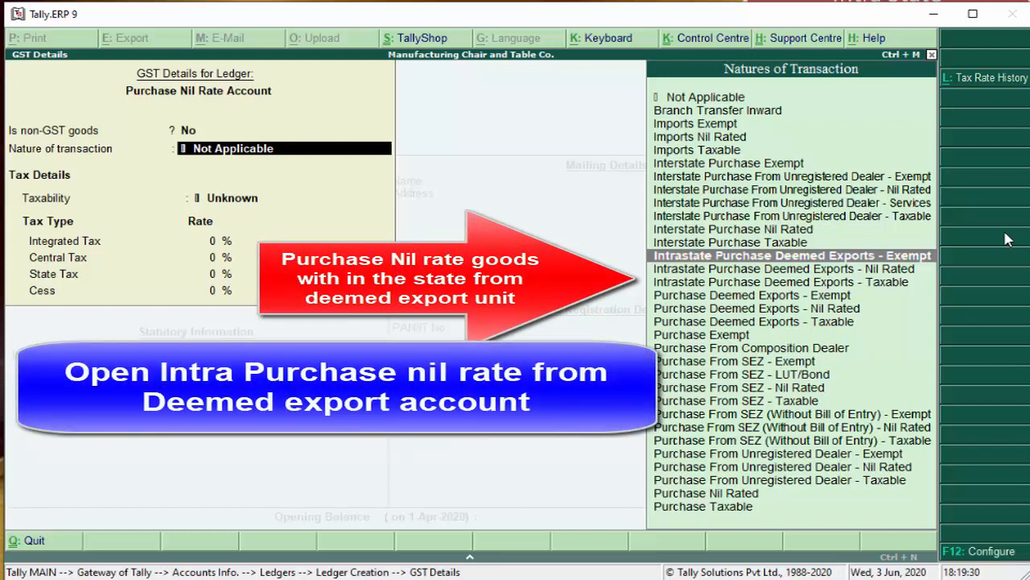
key(Down)
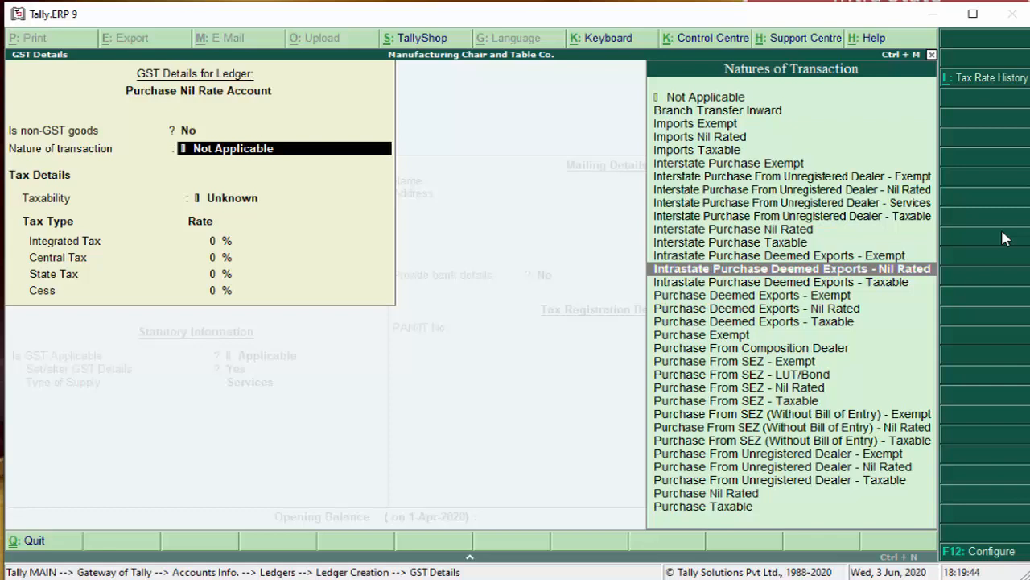
key(Up)
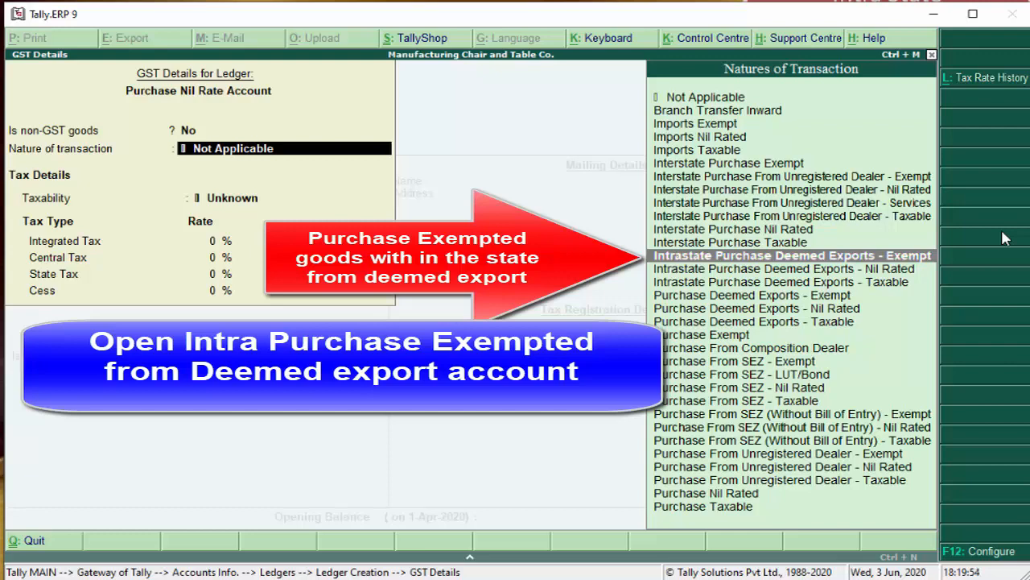
Review the natures of transaction between Intrastate Purchase Deemed Exports - Exempt and the Purchase From SEZ entries.
key(Down)
key(Down)
key(Down)
key(Down)
key(Down)
key(Down)
key(Down)
key(Down)
key(Down)
key(Down)
key(Down)
key(Down)
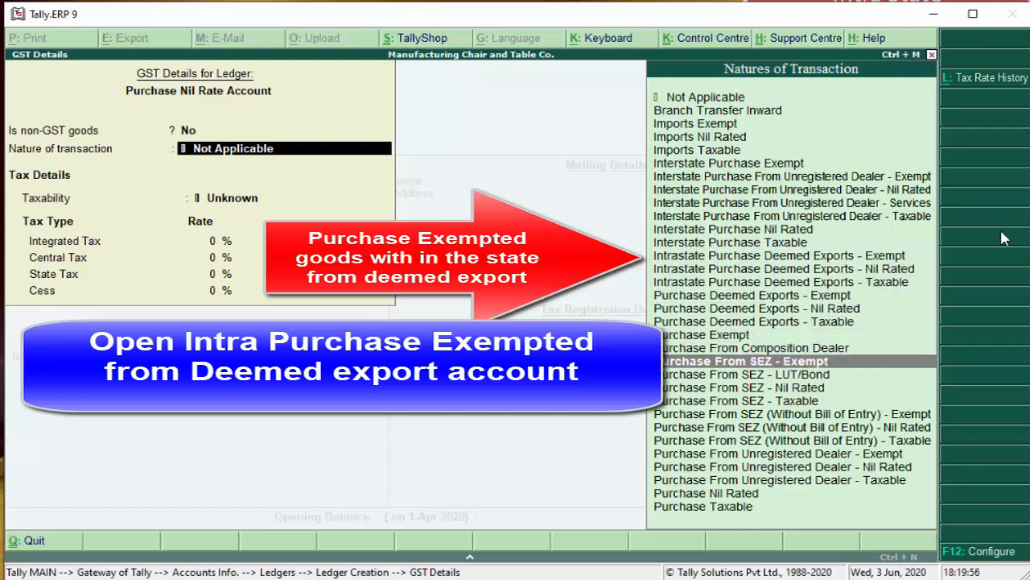
key(Up)
key(Up)
key(Up)
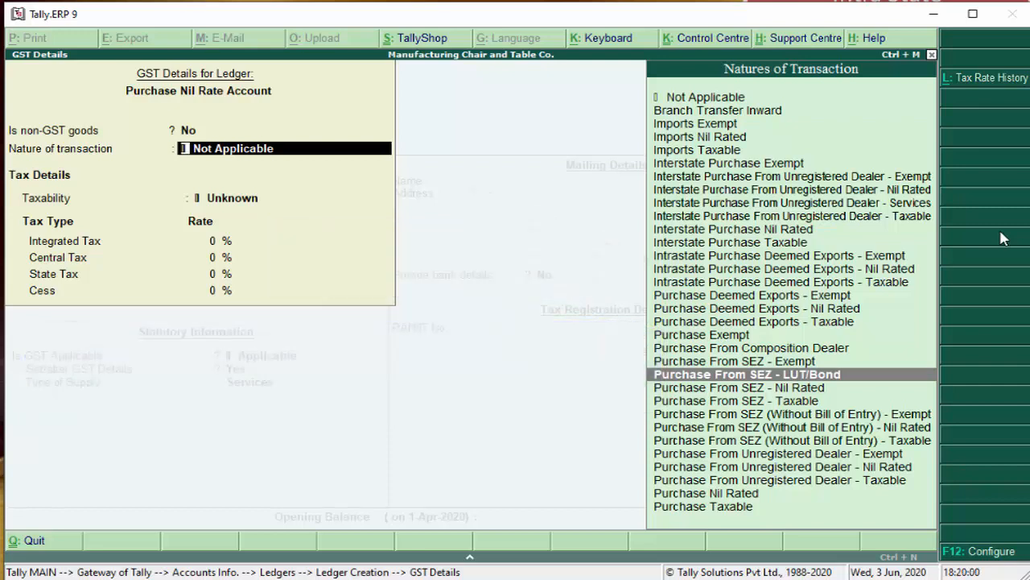
key(Up)
key(Up)
key(Up)
key(Up)
key(Up)
key(Up)
key(Up)
key(Up)
key(Up)
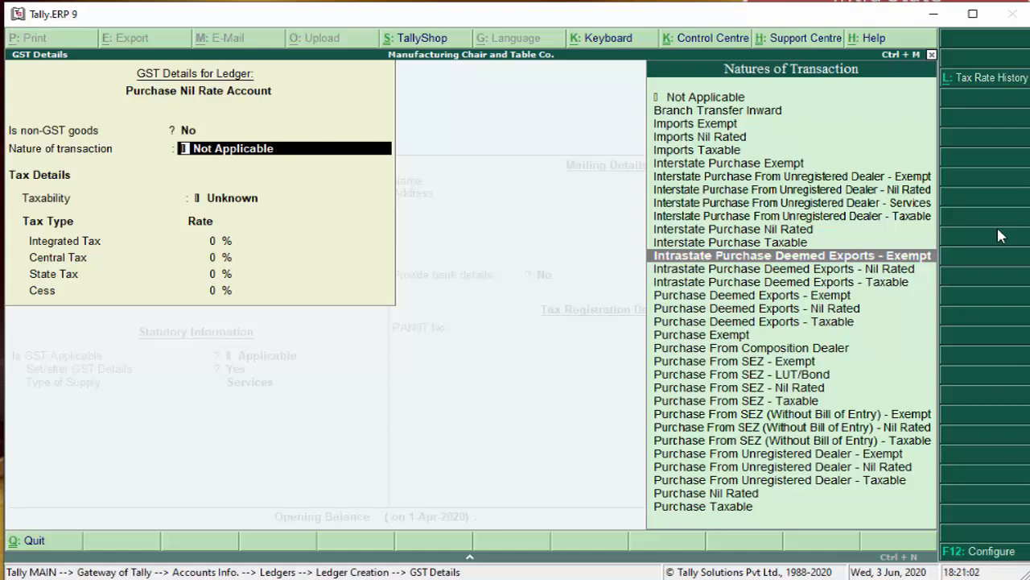
Compare the Purchase Deemed Exports - Exempt and Purchase Deemed Exports - Nil Rated natures.
key(Down)
key(Down)
key(Down)
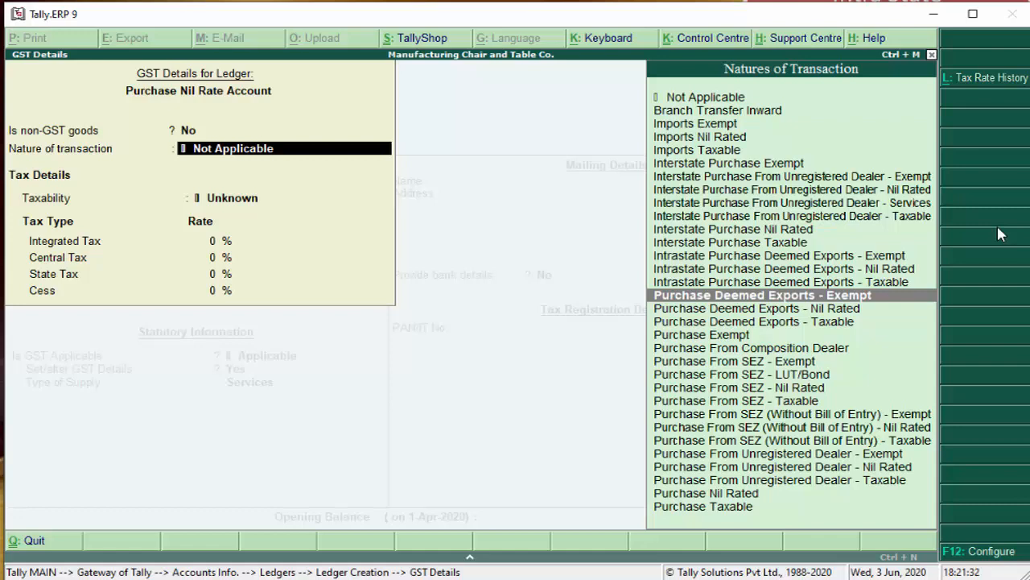
key(Down)
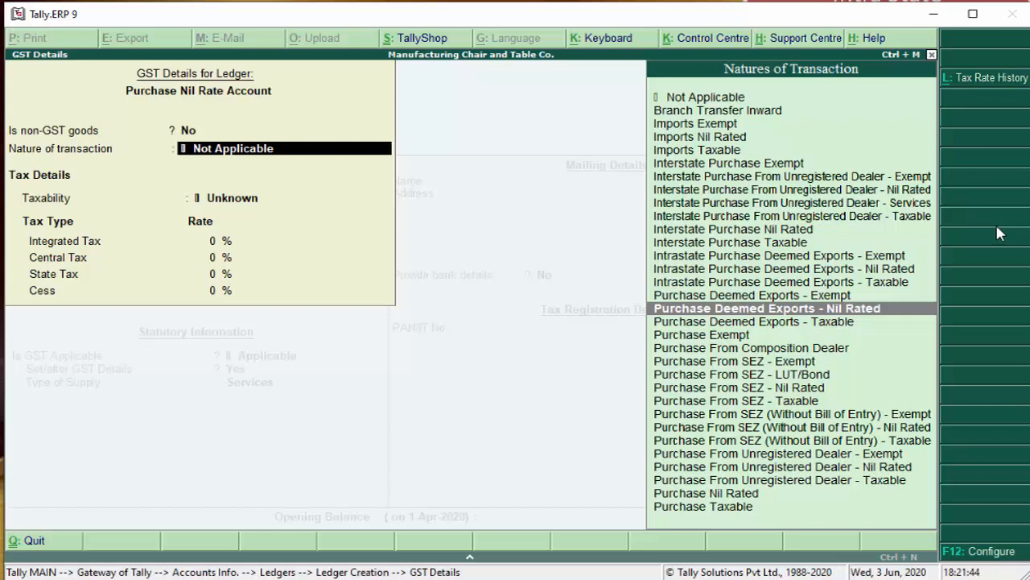
key(Up)
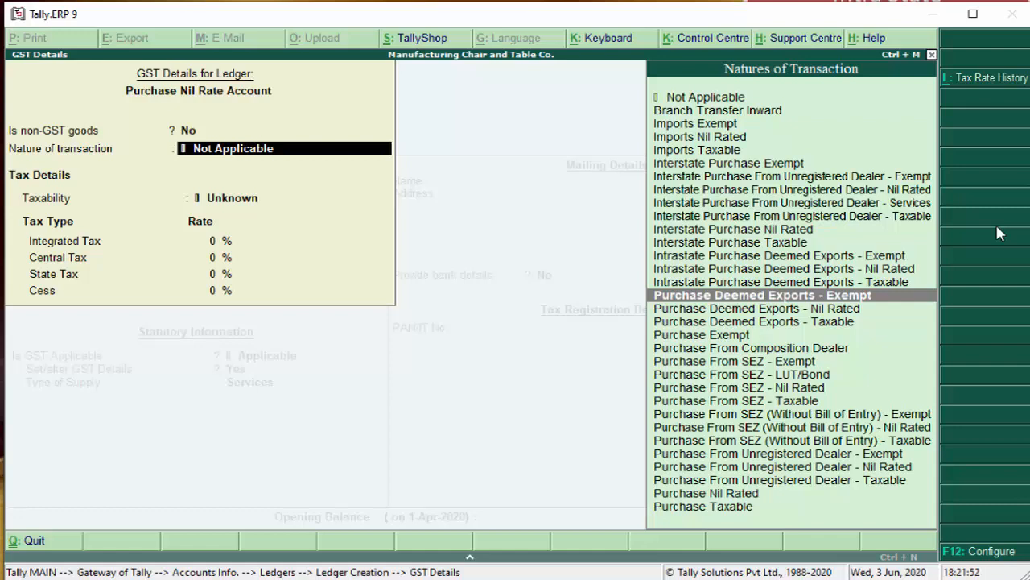
Set the ledger's nature of transaction to Purchase Nil Rated and complete its GST details.
key(Down)
key(Down)
key(Down)
key(Down)
key(Down)
key(Down)
key(Down)
key(Down)
key(Down)
key(Down)
key(Down)
key(Down)
key(Down)
key(Down)
key(Down)
key(Down)
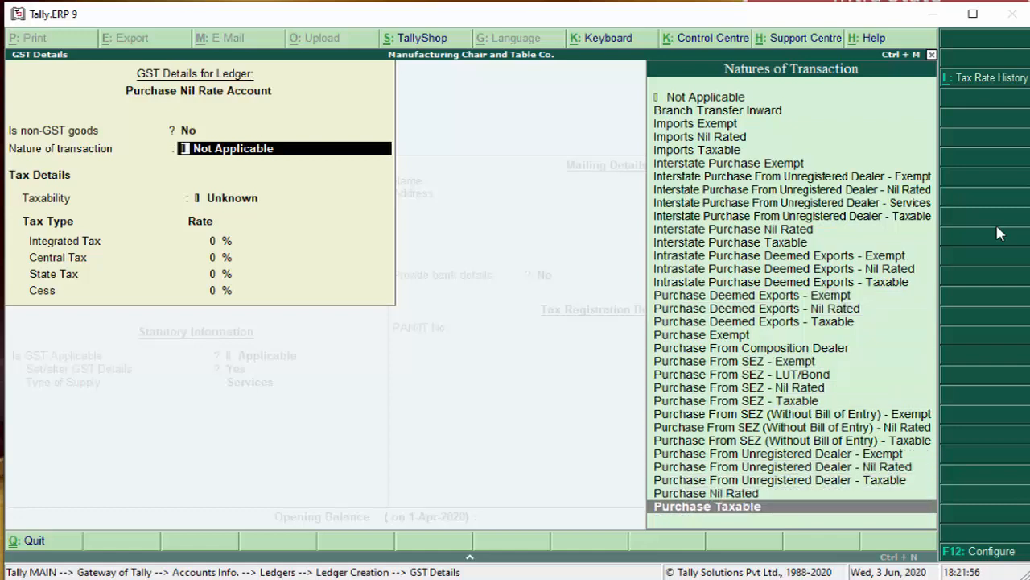
key(Up)
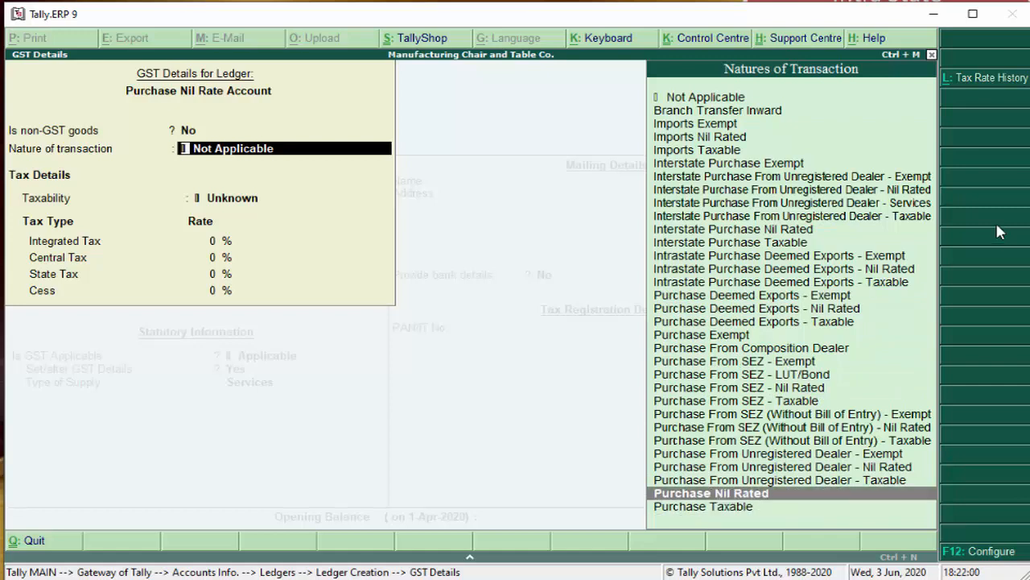
key(Return)
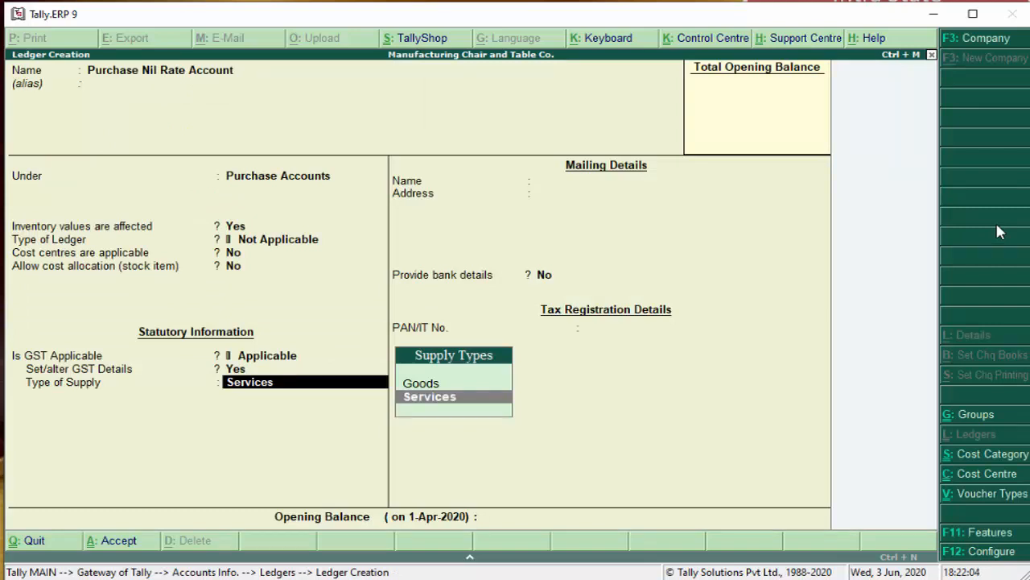
Set the type of supply to Goods and save the Purchase Nil Rate Account ledger without bank details.
key(Up)
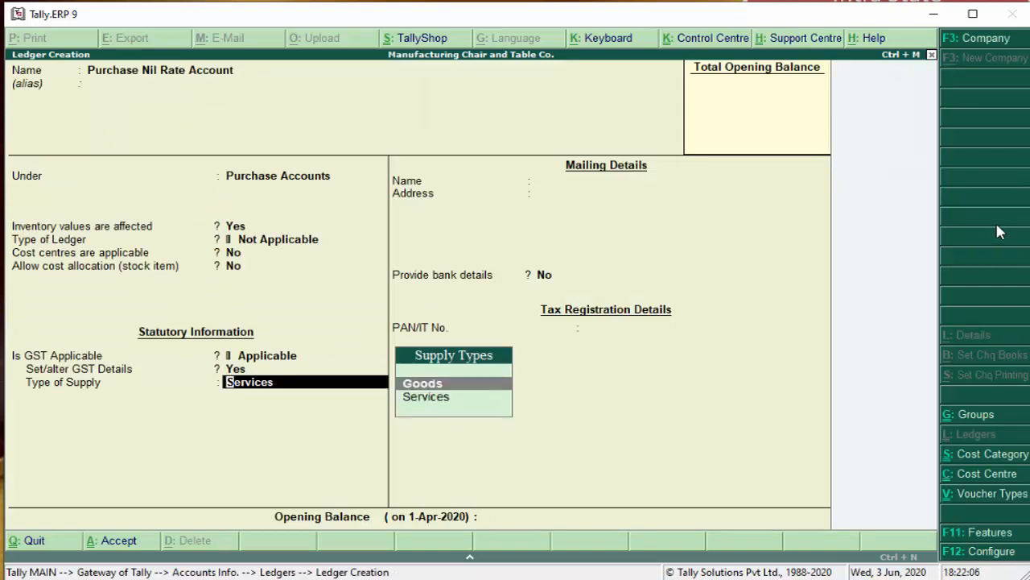
key(Return)
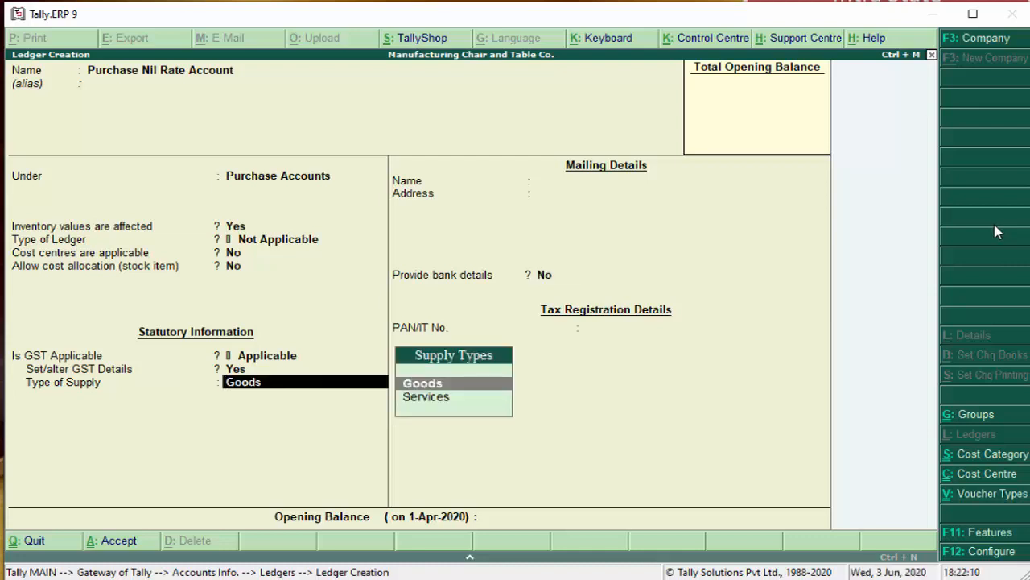
key(Down)
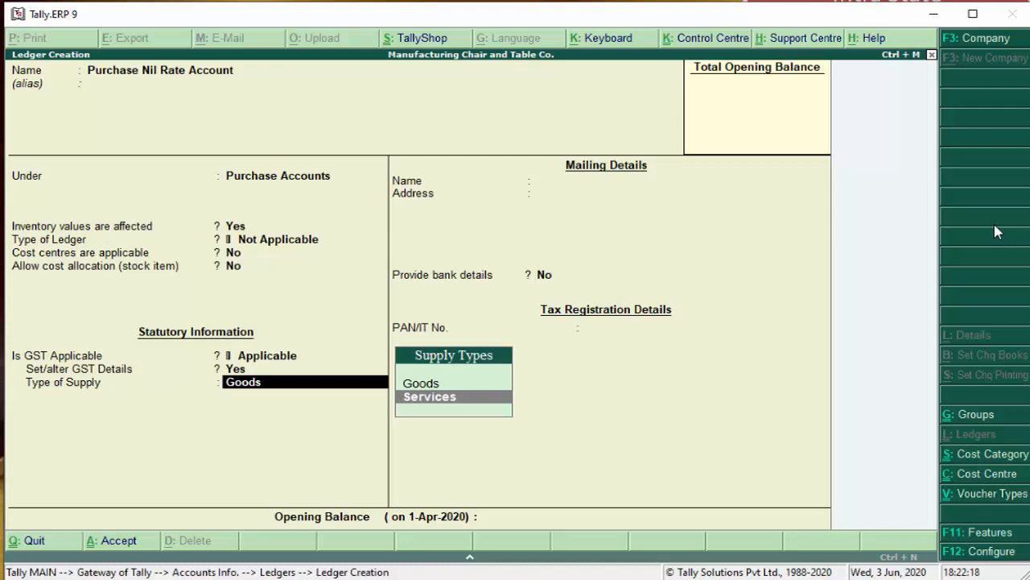
key(Return)
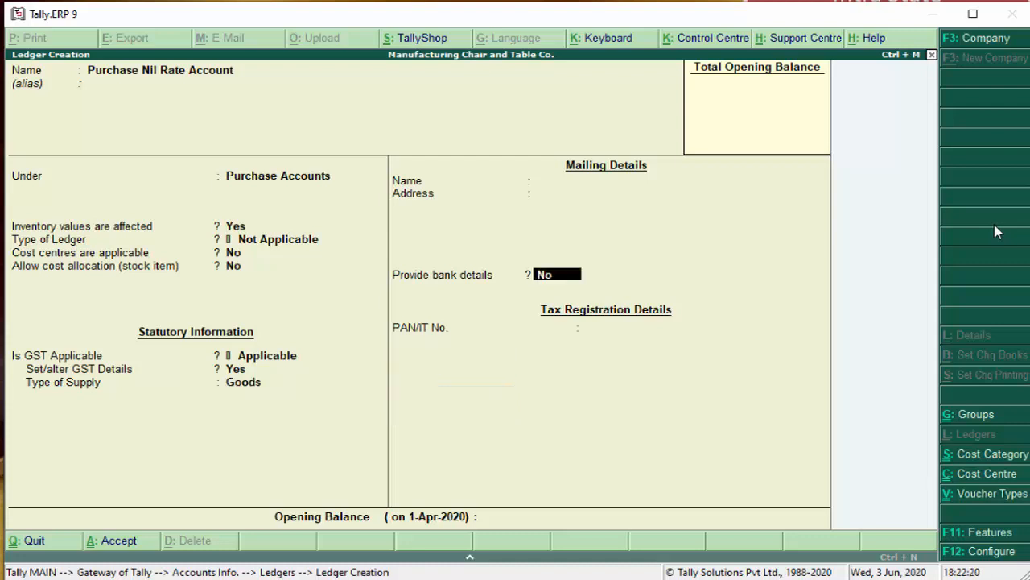
key(Return)
key(Return)
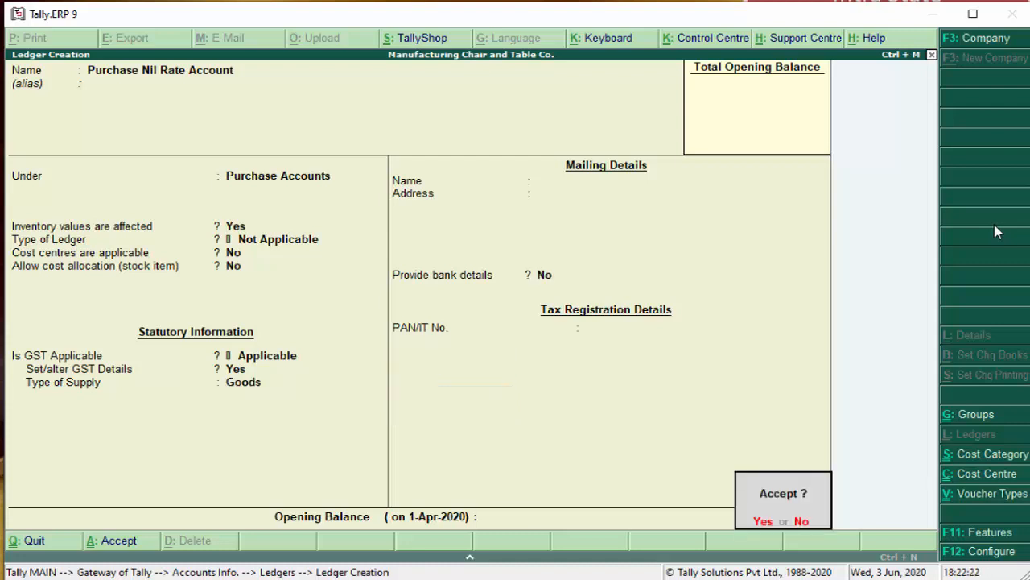
key(Return)
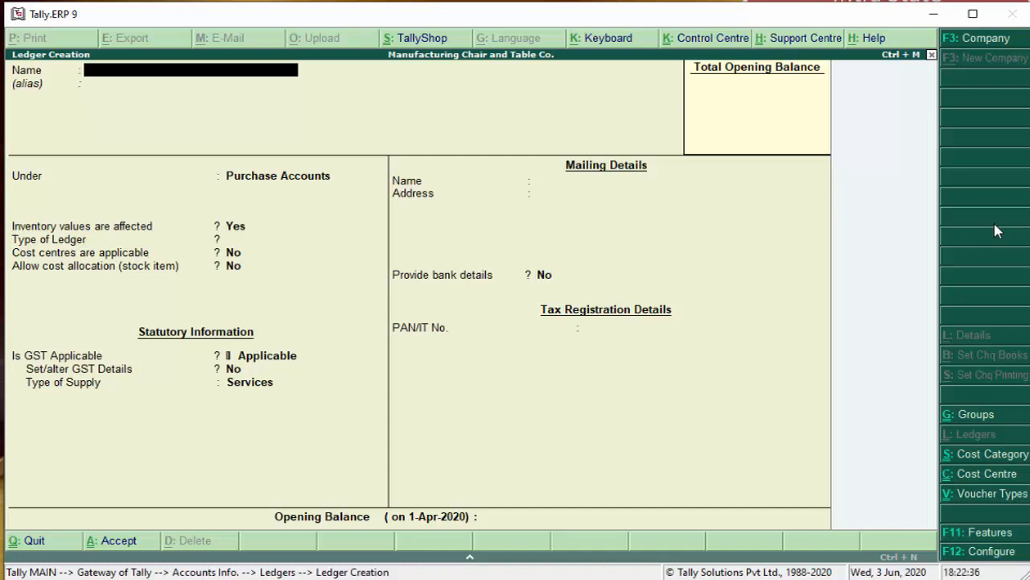
Start a new ledger named Avon Trading Account under the Sundry Creditors group.
text(Avon Trading Account)
key(Return)
key(Return)
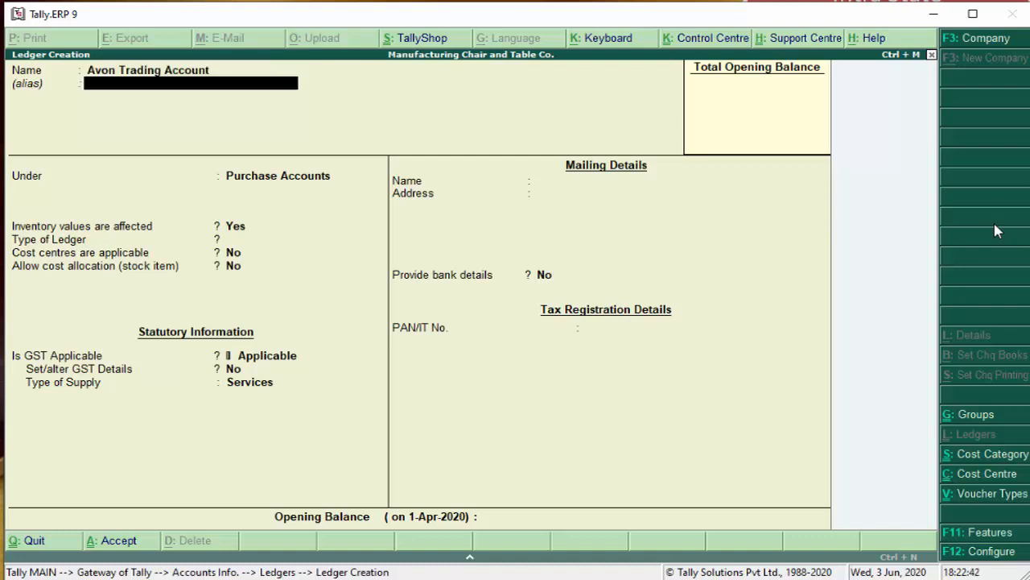
text(Su)
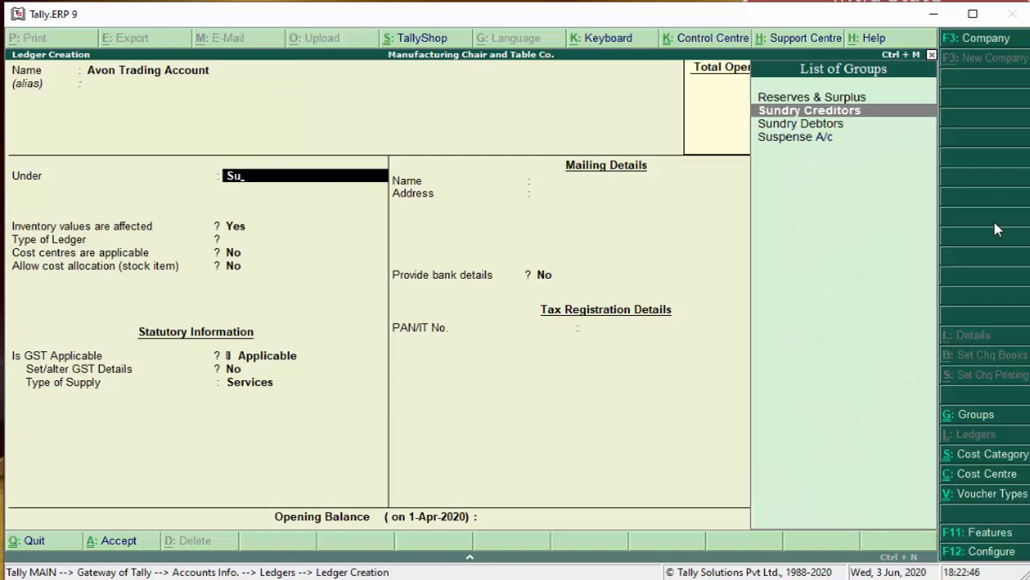
key(Return)
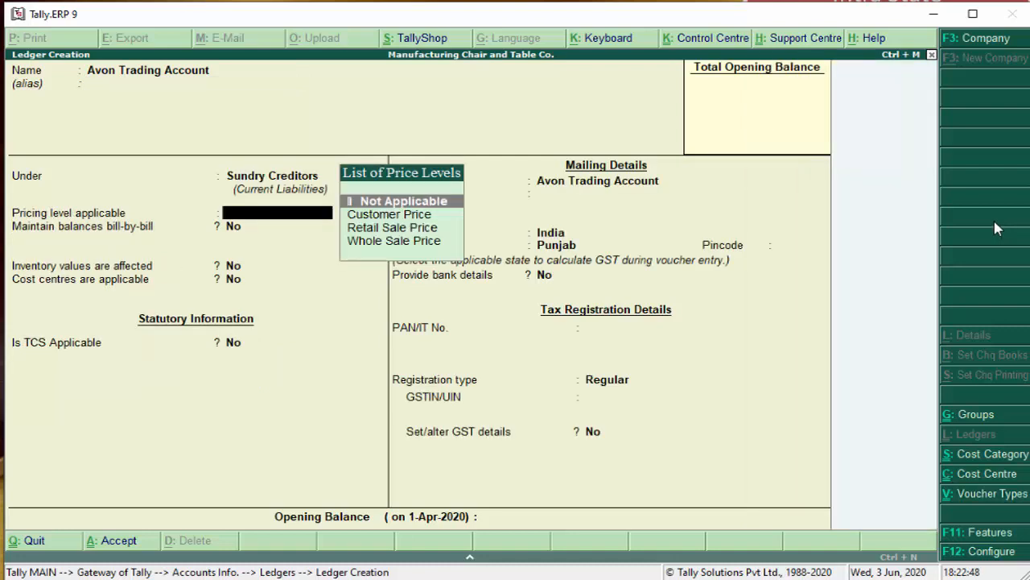
Maintain the ledger's balances bill-by-bill with a 15-day default credit period and credit-day checks during voucher entry, with no pricing level or cost centres.
key(Return)
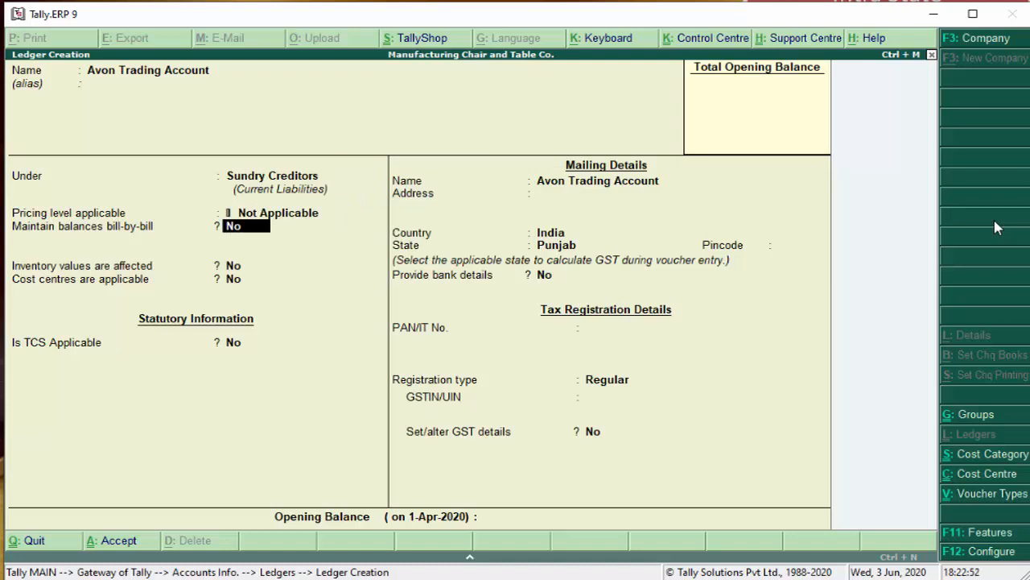
key(y)
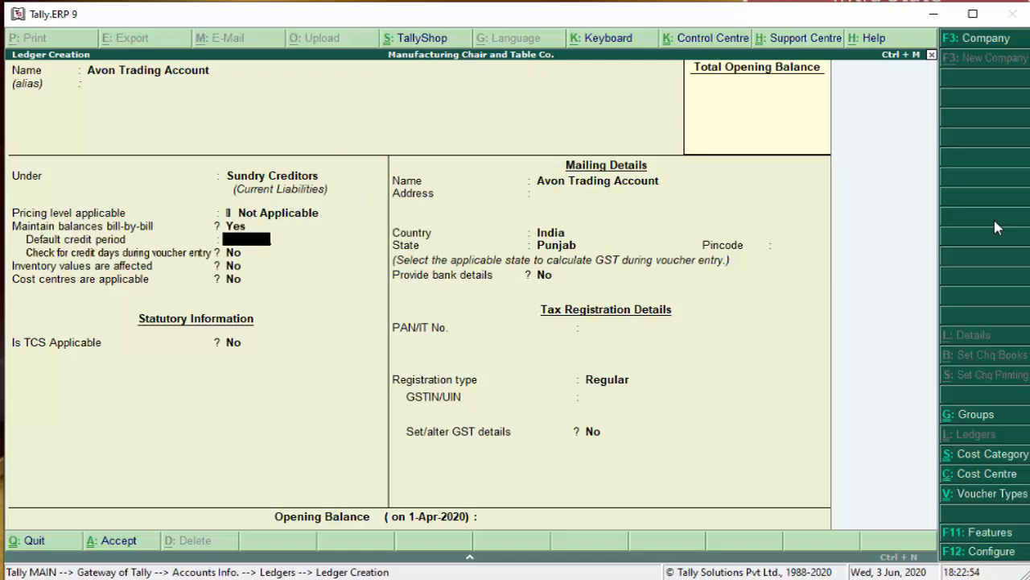
text(15)
key(Return)
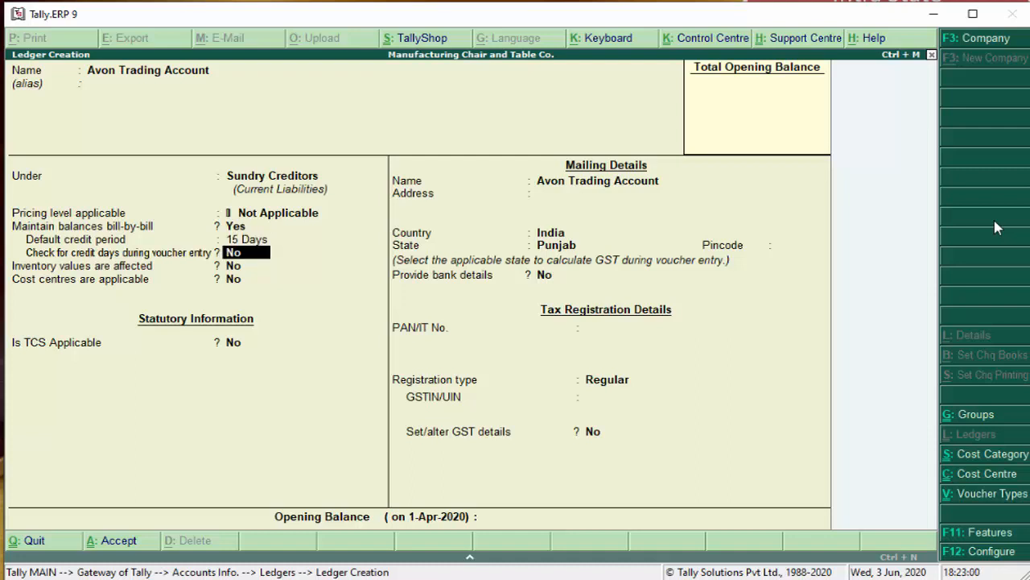
key(y)
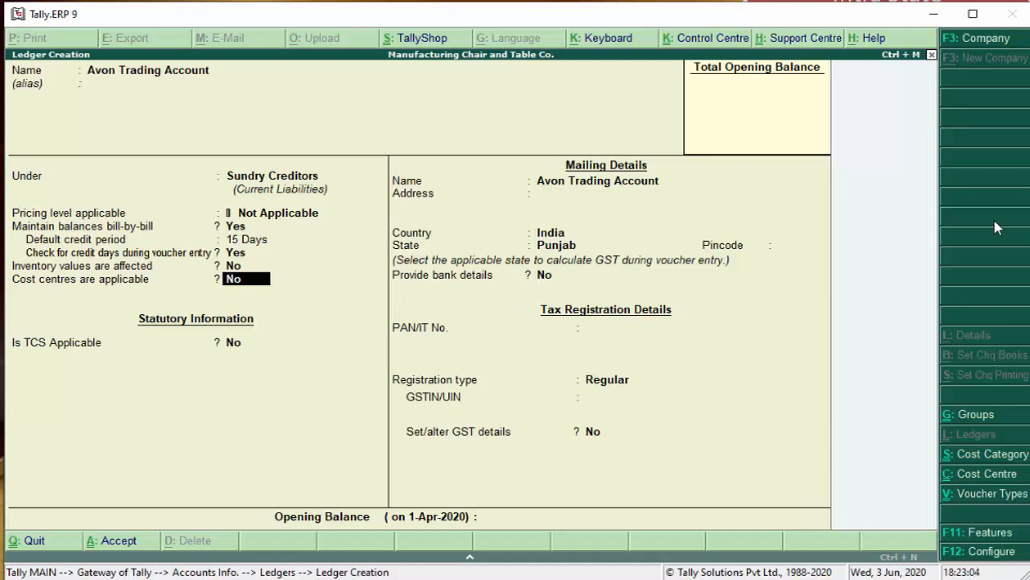
key(Return)
key(Return)
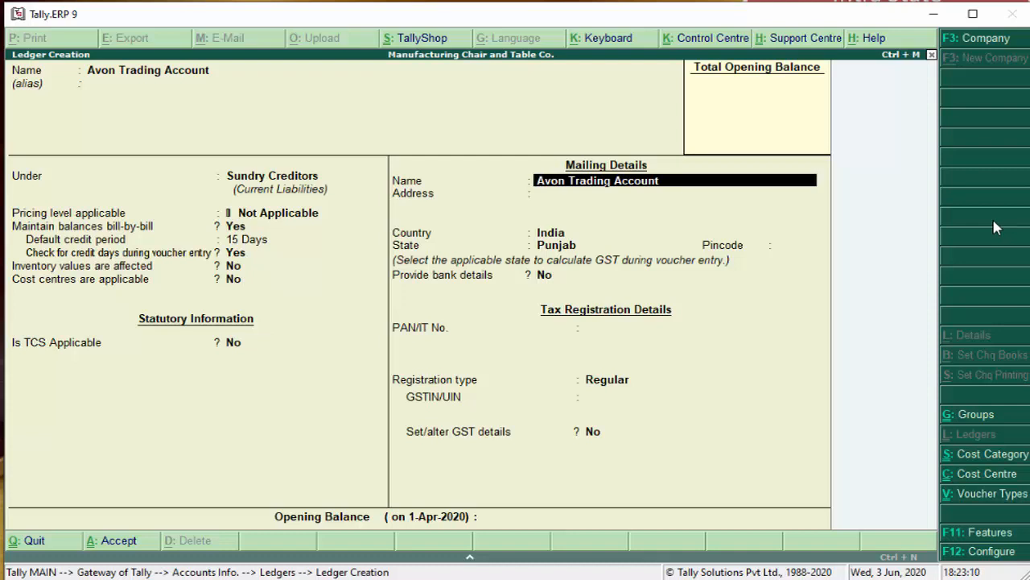
Shorten the mailing name to Avon Trading, leave the address blank and keep India as the country.
key(BackSpace)
key(BackSpace)
key(BackSpace)
key(BackSpace)
key(BackSpace)
key(BackSpace)
key(BackSpace)
key(BackSpace)
key(Return)
key(Return)
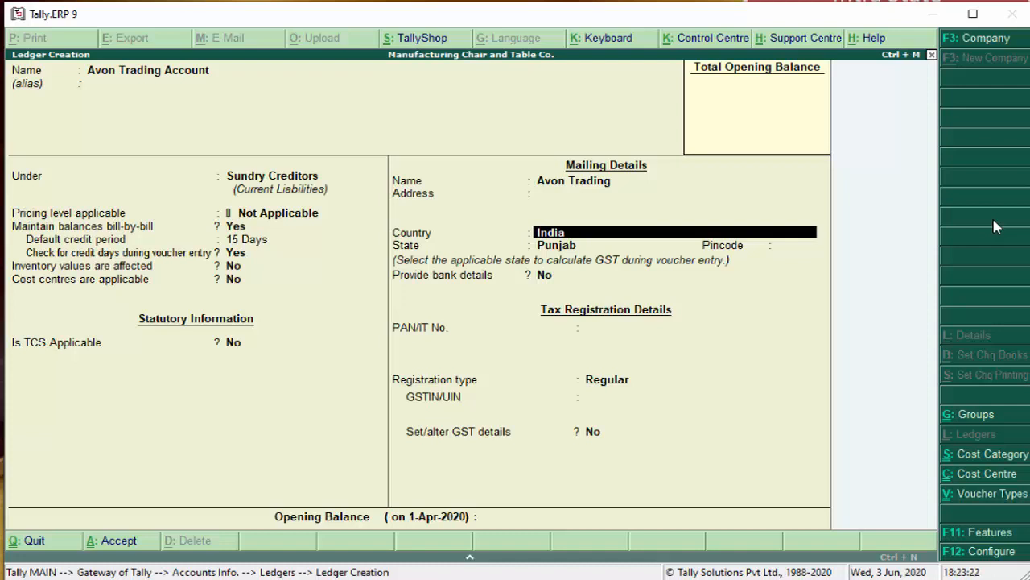
key(Return)
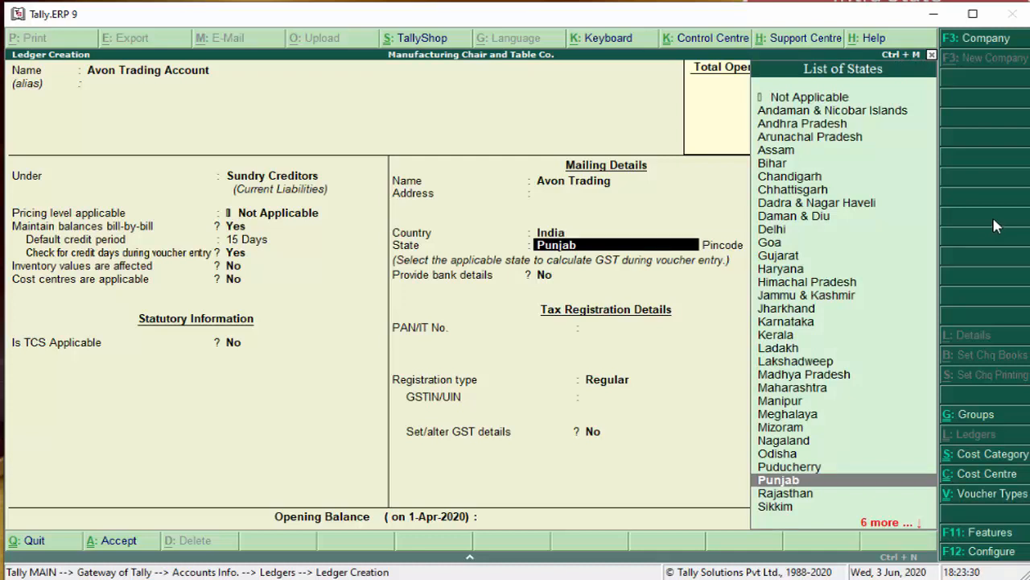
Browse the list of states for the supplier's State field, between Punjab and Bihar.
key(Up)
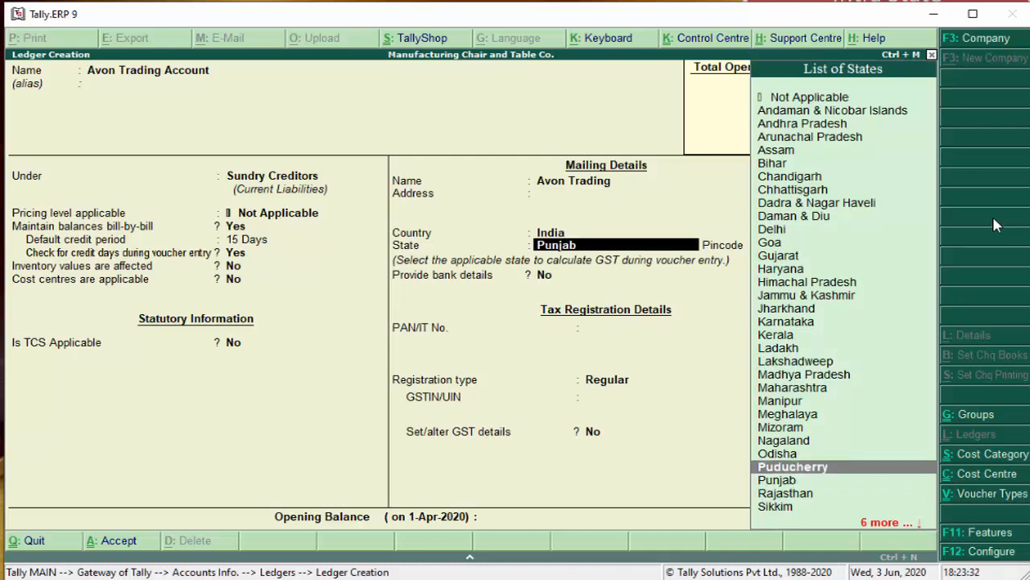
key(Up)
key(Up)
key(Up)
key(Up)
key(Up)
key(Up)
key(Up)
key(Up)
key(Up)
key(Up)
key(Up)
key(Up)
key(Up)
key(Up)
key(Up)
key(Up)
key(Up)
key(Down)
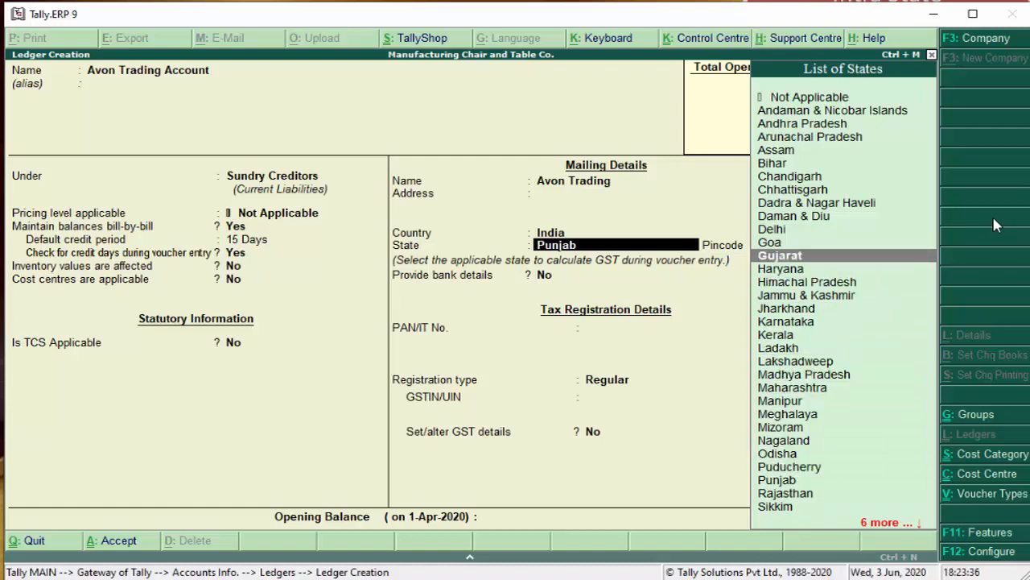
key(Up)
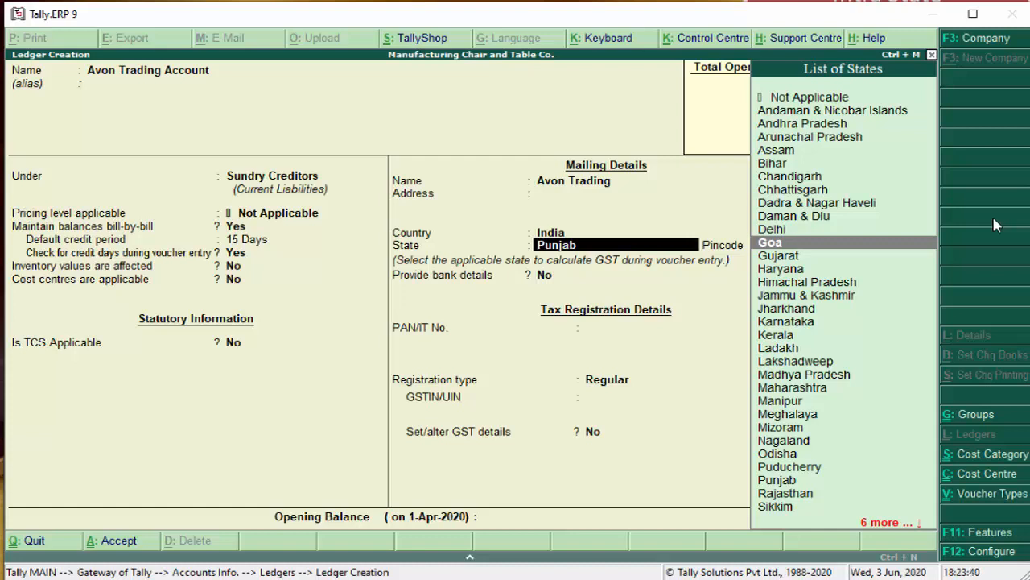
key(Up)
key(Up)
key(Up)
key(Up)
key(Up)
key(Up)
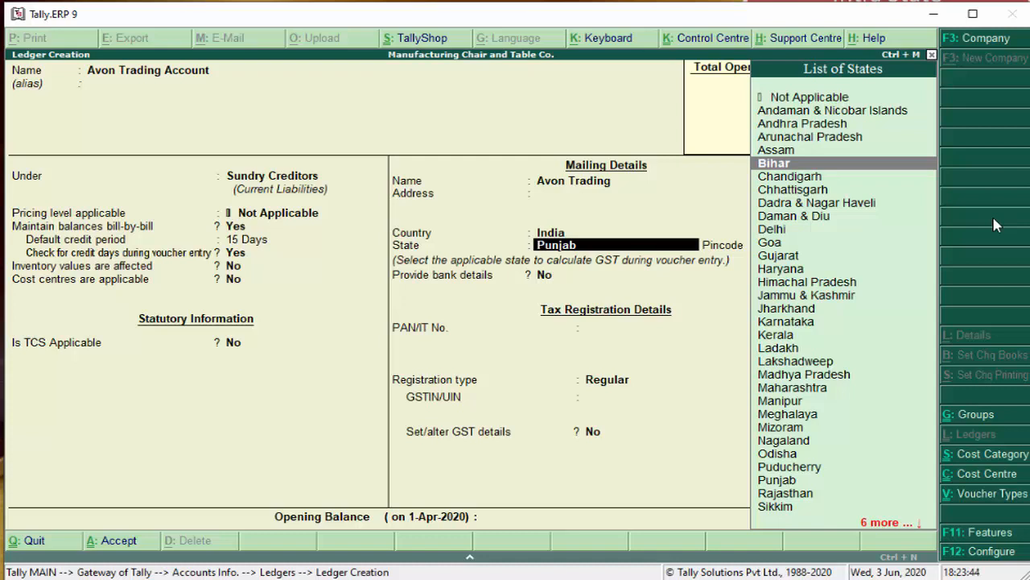
key(Down)
key(Down)
key(Down)
key(Down)
key(Down)
key(Down)
key(Down)
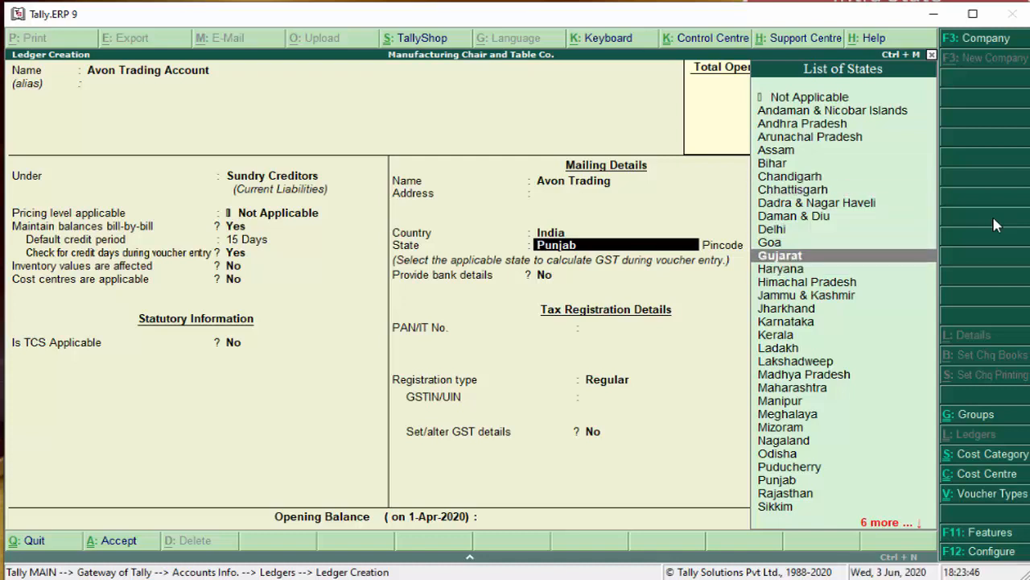
Set the supplier's state to Bihar, leaving the pincode blank and bank details at No.
key(Up)
key(Up)
key(Up)
key(Up)
key(Up)
key(Up)
key(Up)
key(Return)
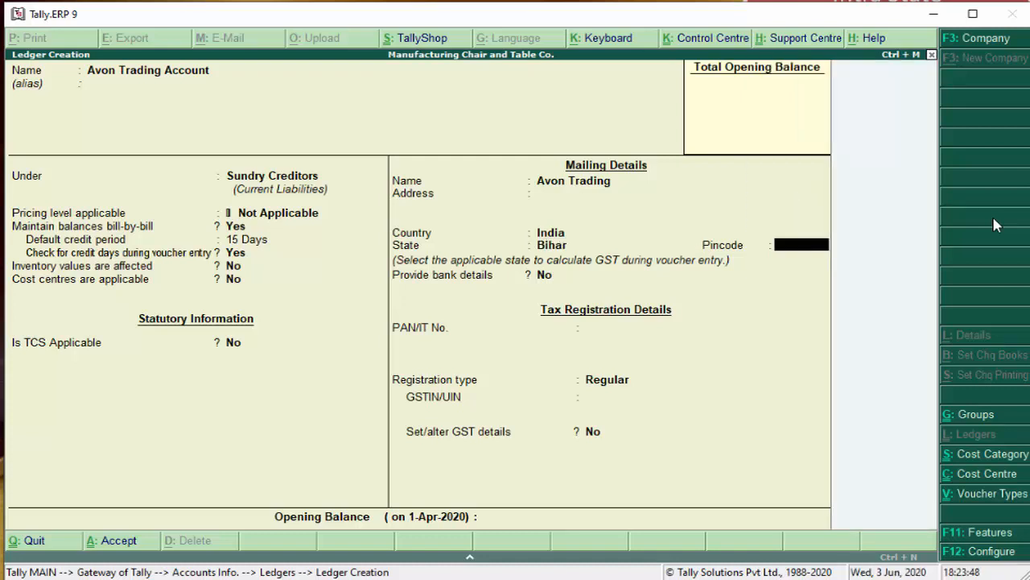
key(Return)
key(Return)
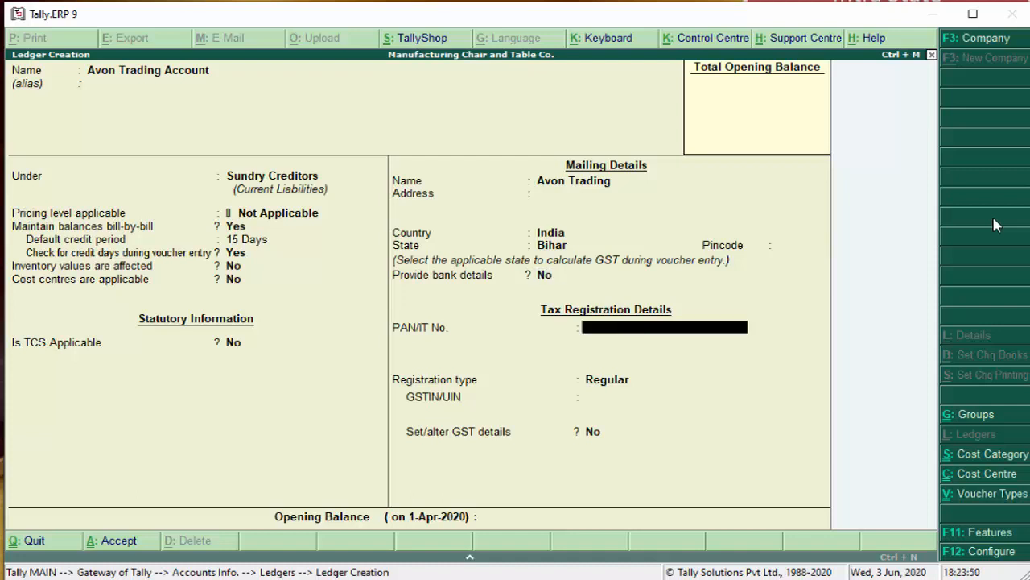
Leave the PAN/IT number blank and review the available registration types, from Unknown to Unregistered.
key(Return)
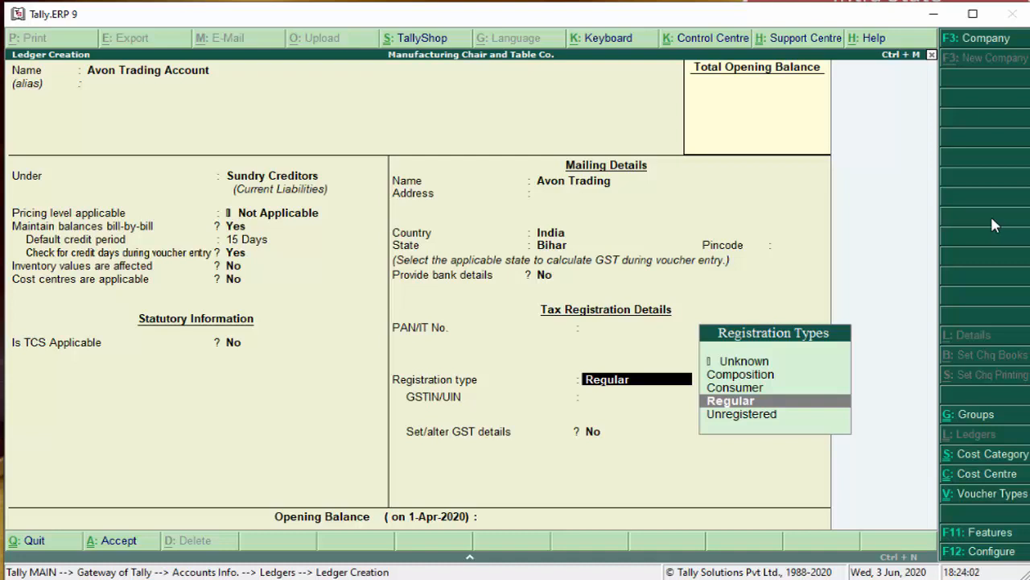
key(Up)
key(Up)
key(Up)
key(Down)
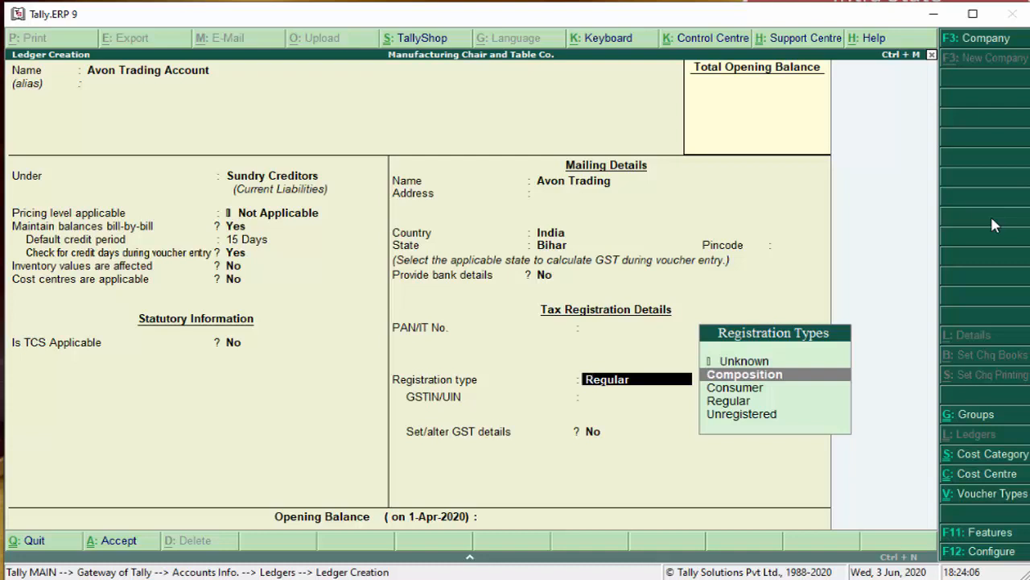
key(Down)
key(Down)
key(Down)
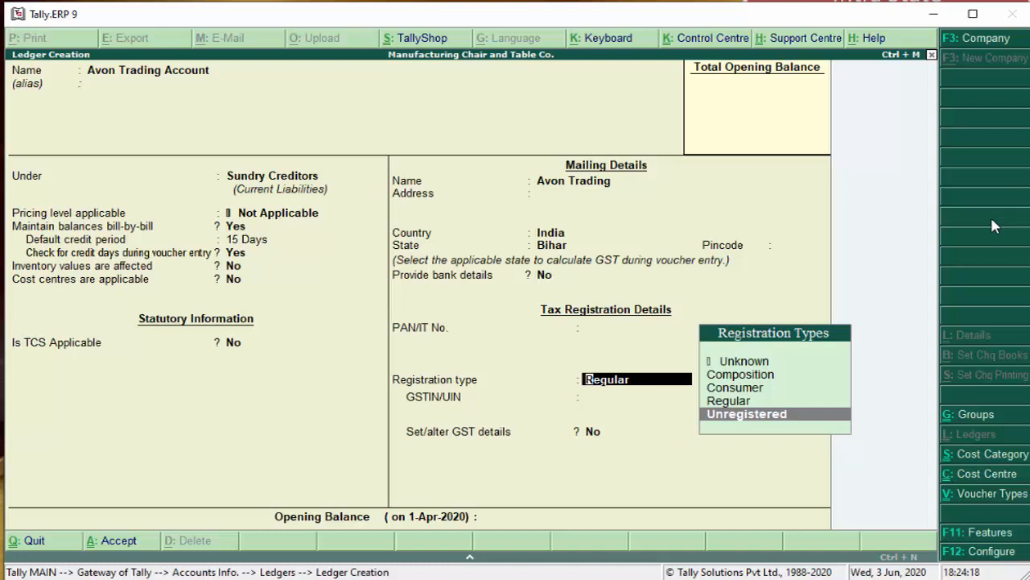
key(Up)
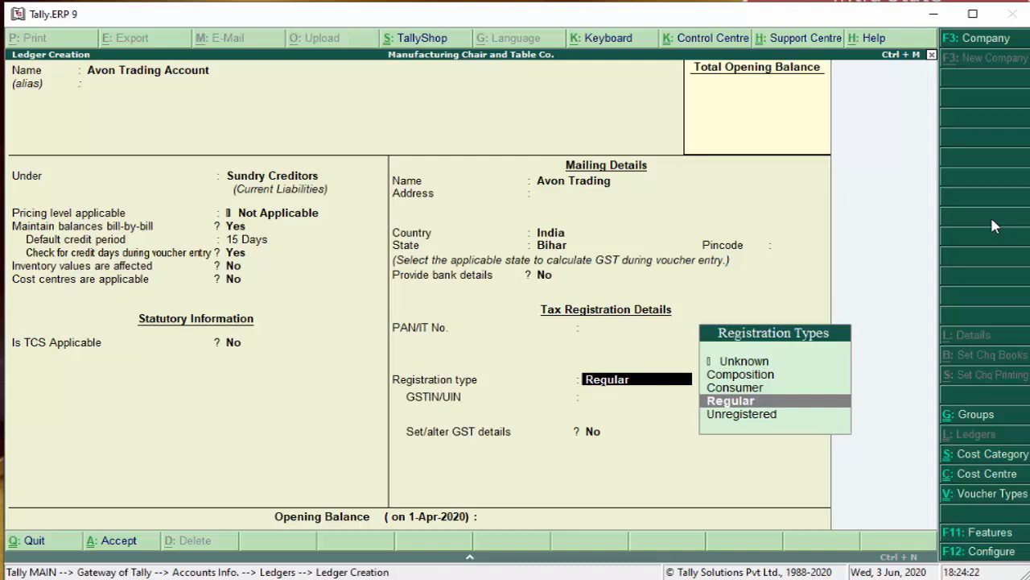
key(Down)
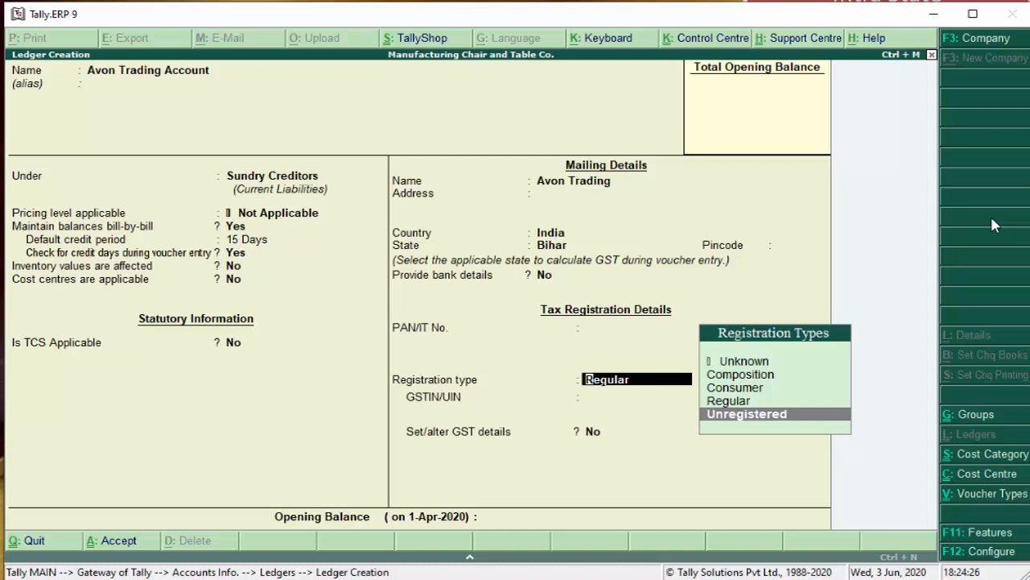
key(Up)
key(Up)
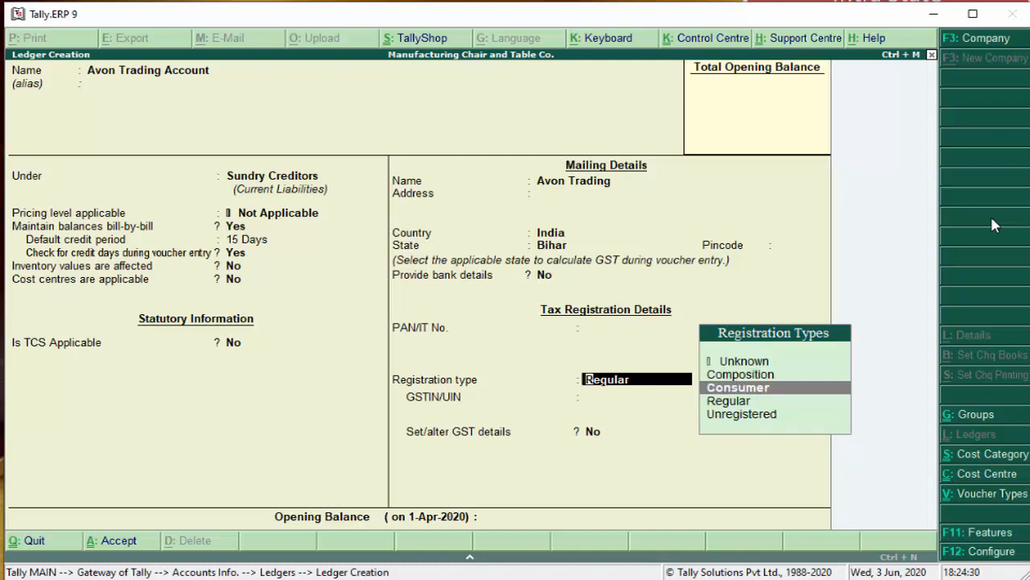
key(Up)
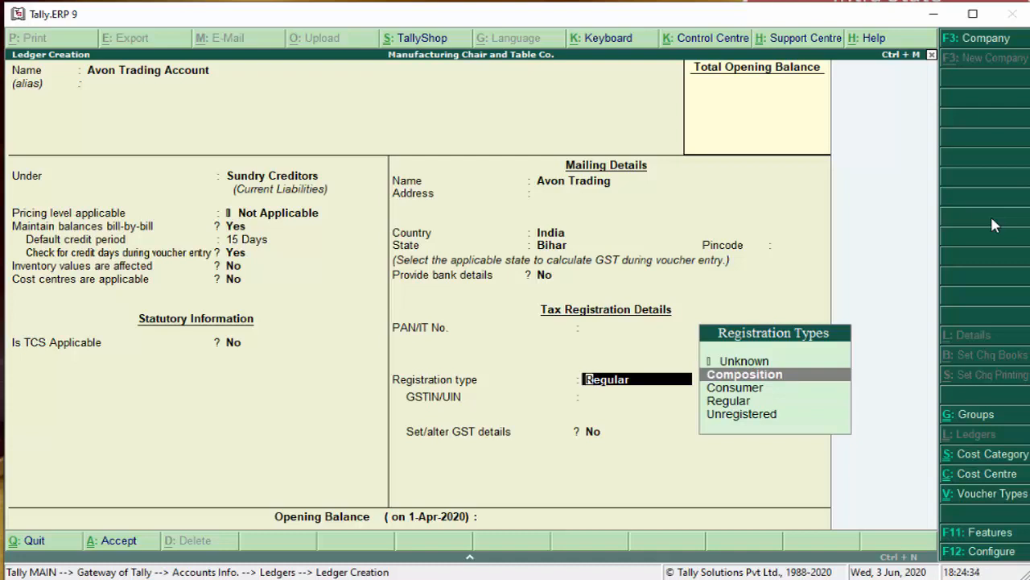
key(Up)
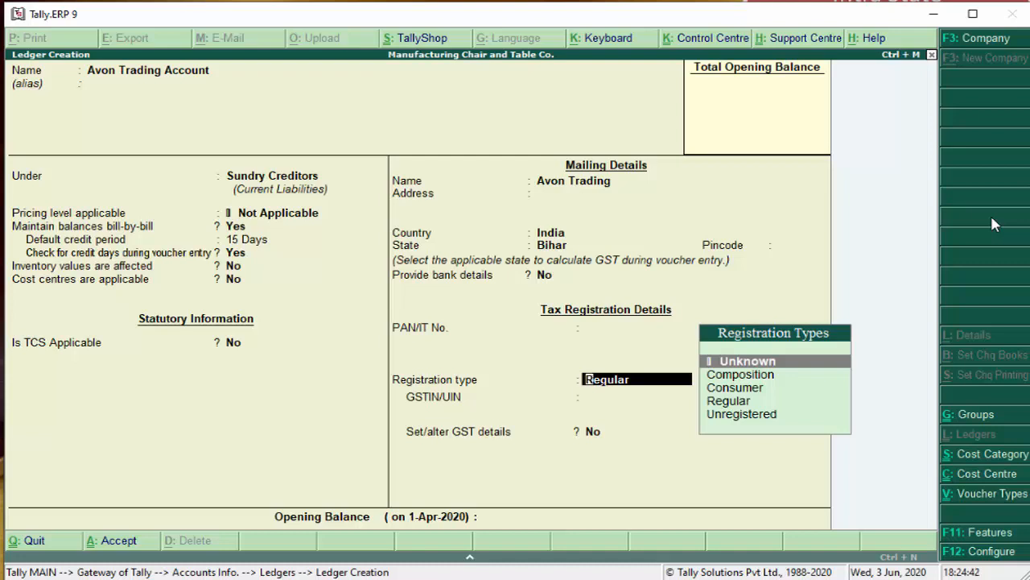
Change the supplier's country to Hong Kong, keeping bank details at No and the PAN/IT number blank.
key(BackSpace)
key(BackSpace)
key(BackSpace)
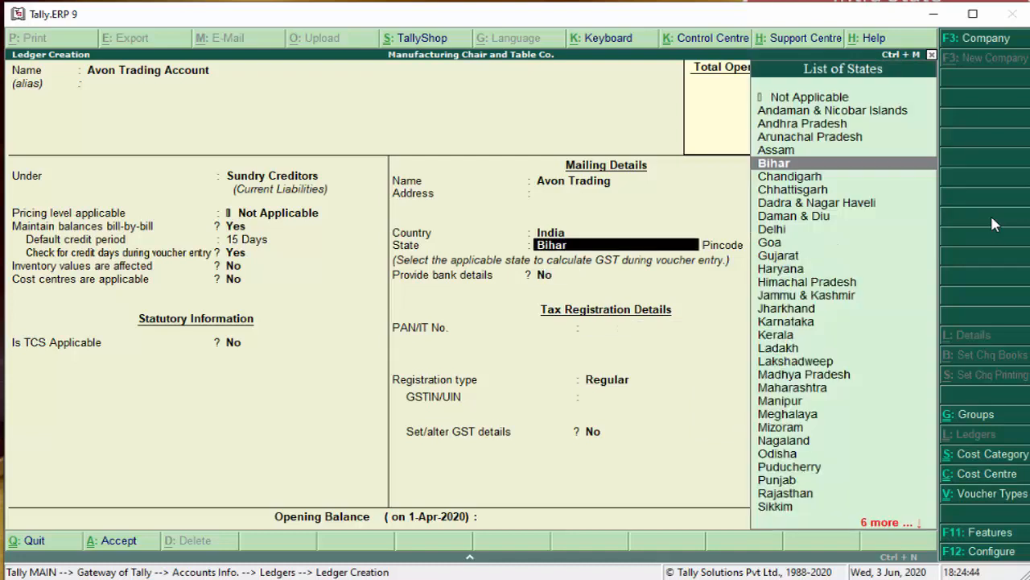
key(BackSpace)
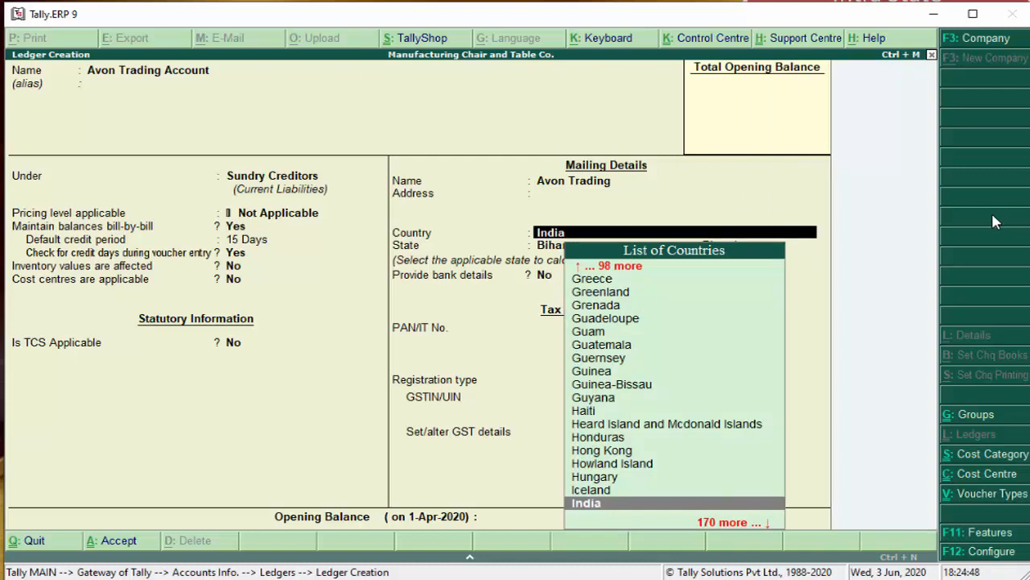
text(Ho)
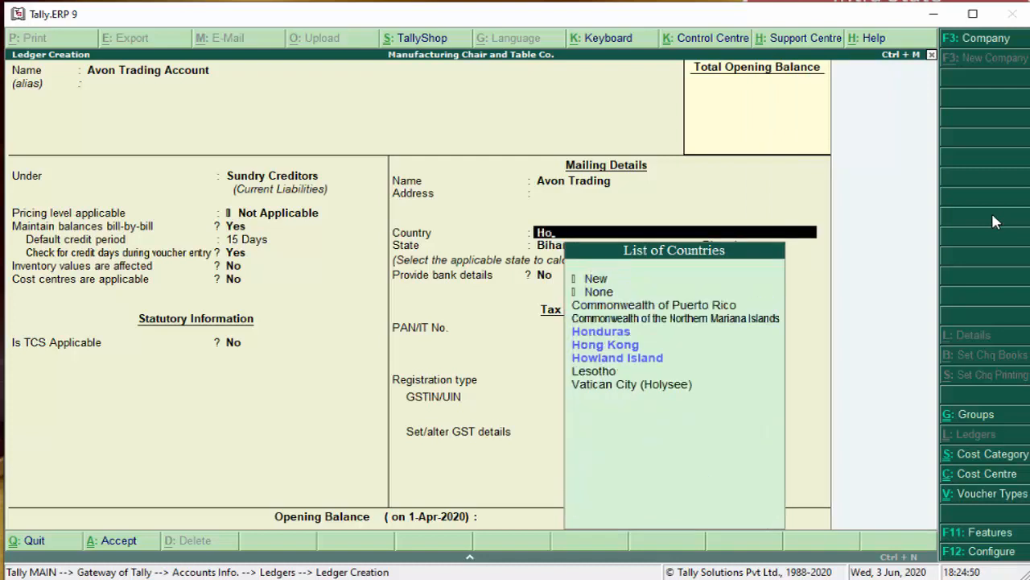
key(Down)
key(Return)
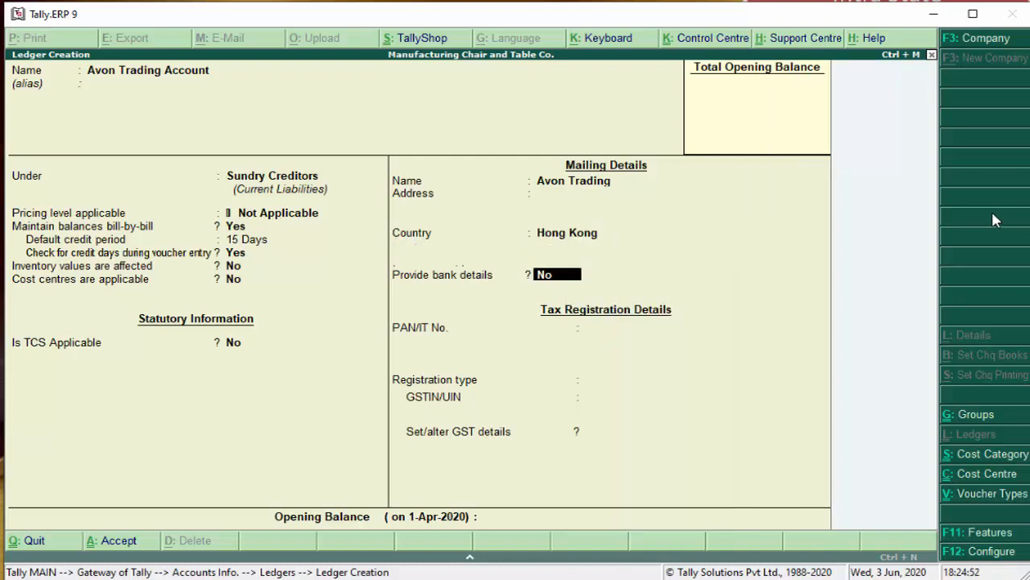
key(Return)
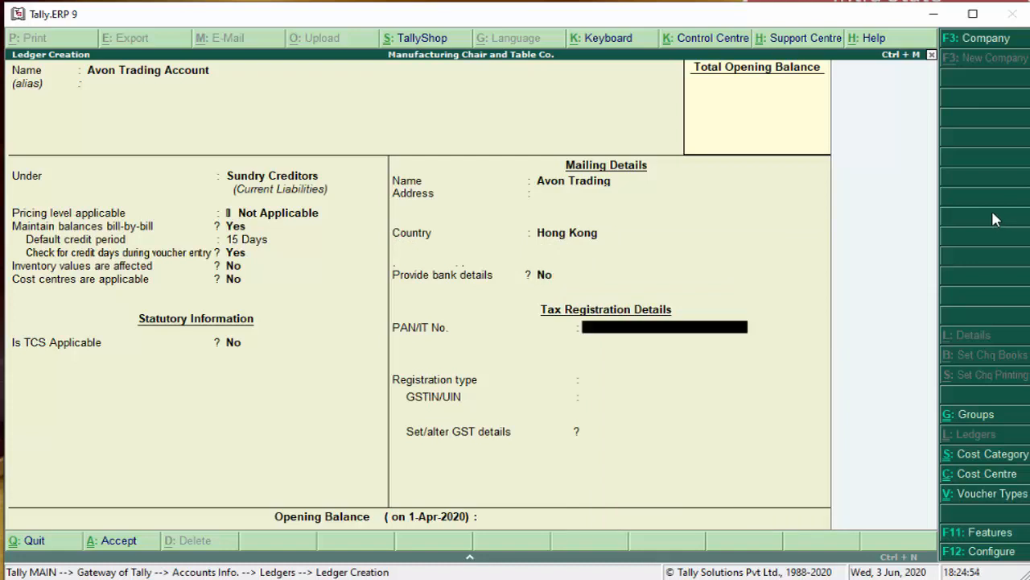
key(Return)
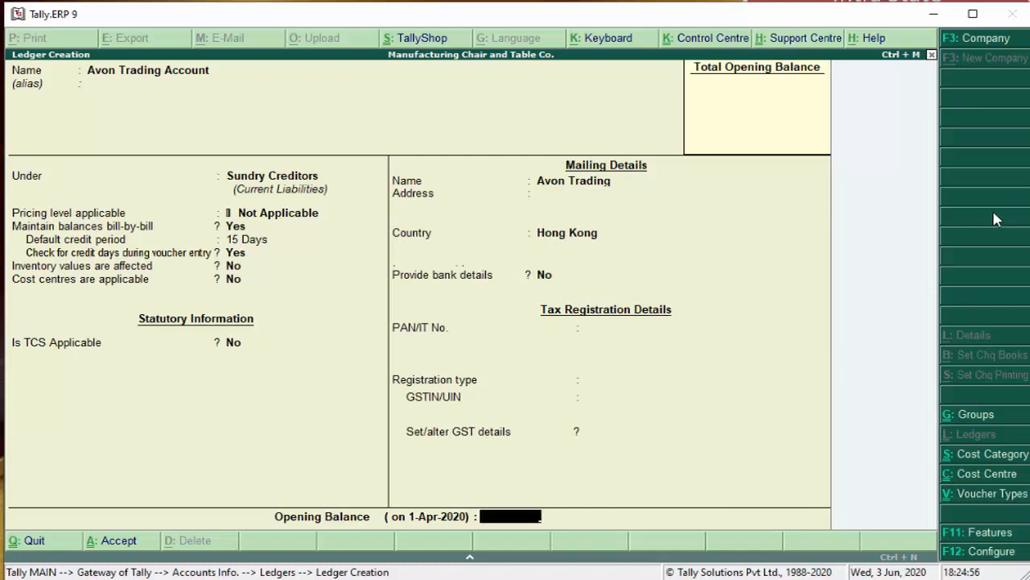
key(BackSpace)
key(Return)
key(BackSpace)
key(Return)
key(BackSpace)
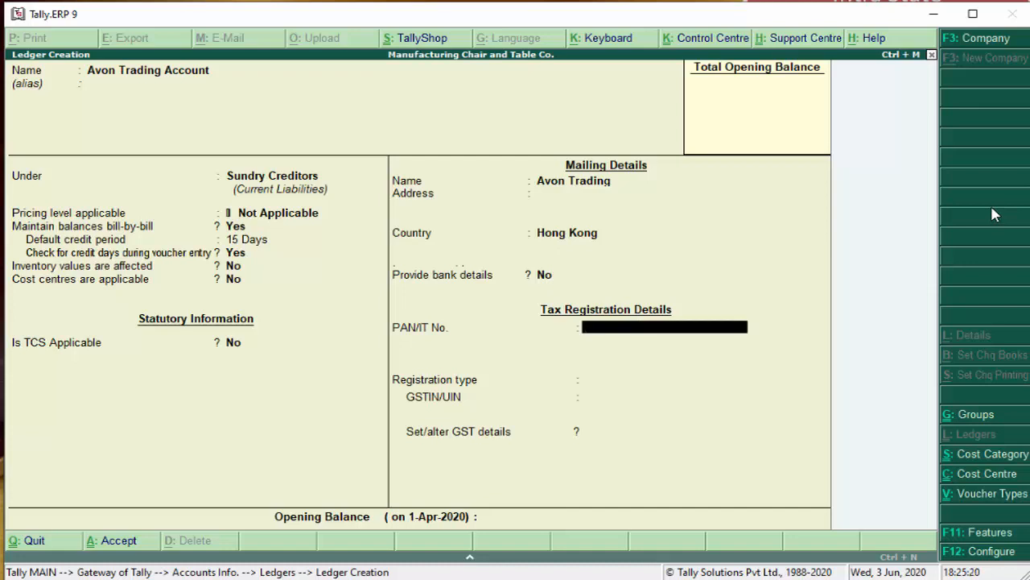
Return to the supplier's mailing details and clear the country entry.
key(Up)
key(Up)
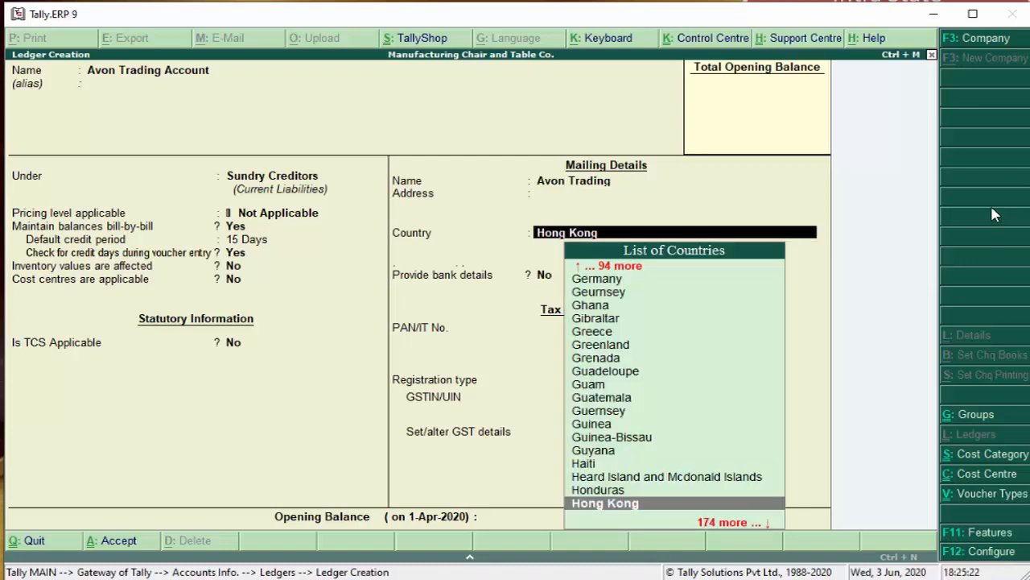
key(BackSpace)
key(BackSpace)
key(BackSpace)
key(BackSpace)
key(BackSpace)
key(BackSpace)
key(BackSpace)
key(BackSpace)
key(BackSpace)
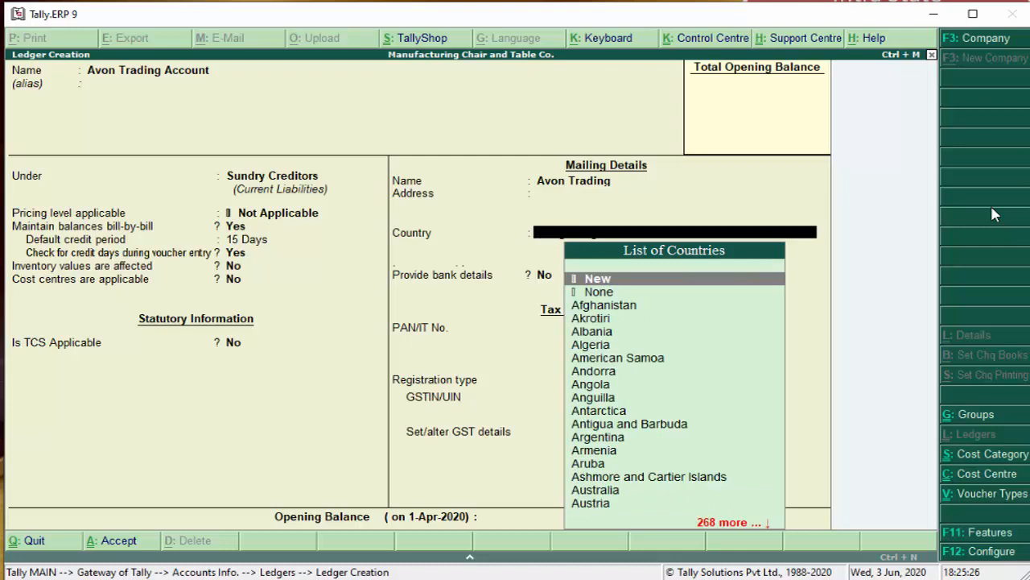
text(Pu)
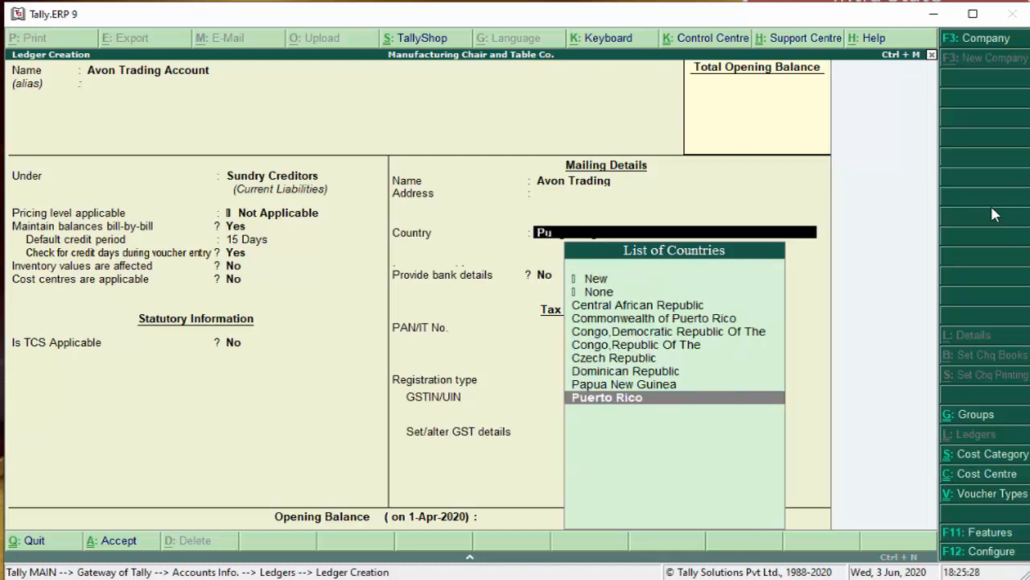
key(BackSpace)
key(BackSpace)
text(P)
key(BackSpace)
key(BackSpace)
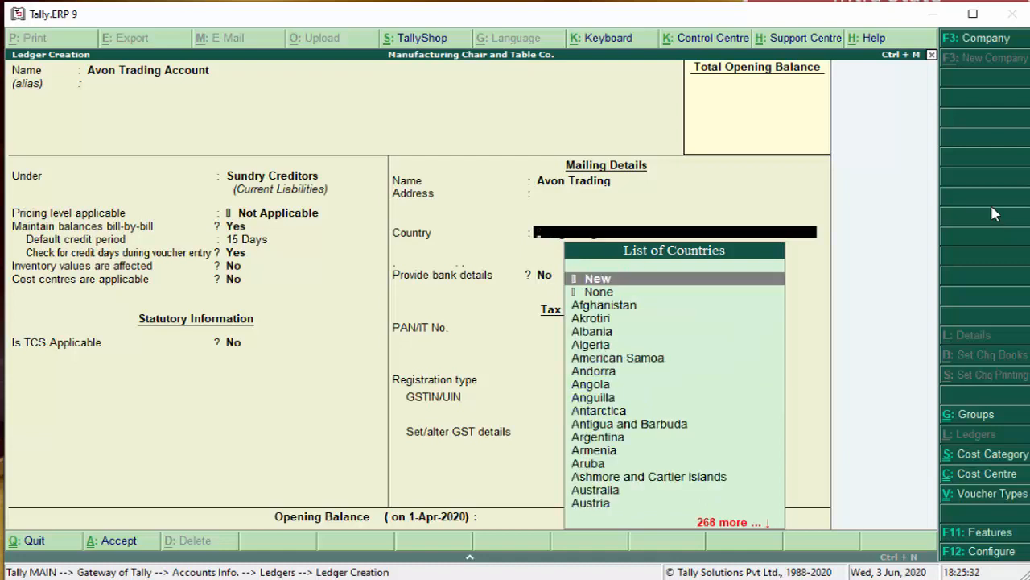
Set the country to India and the state to Punjab, without a pincode, bank details or PAN/IT number.
text(In)
key(Return)
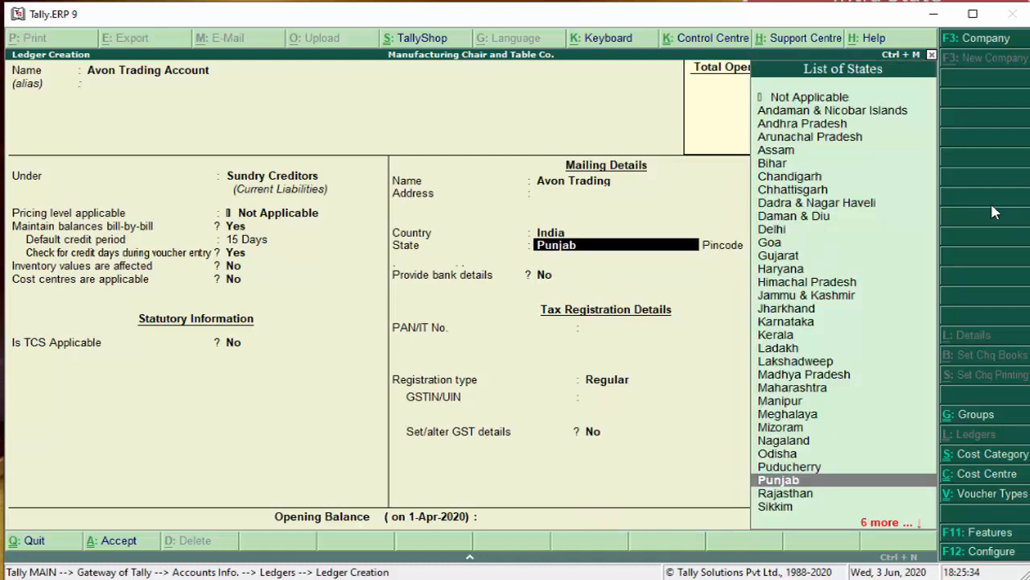
key(Return)
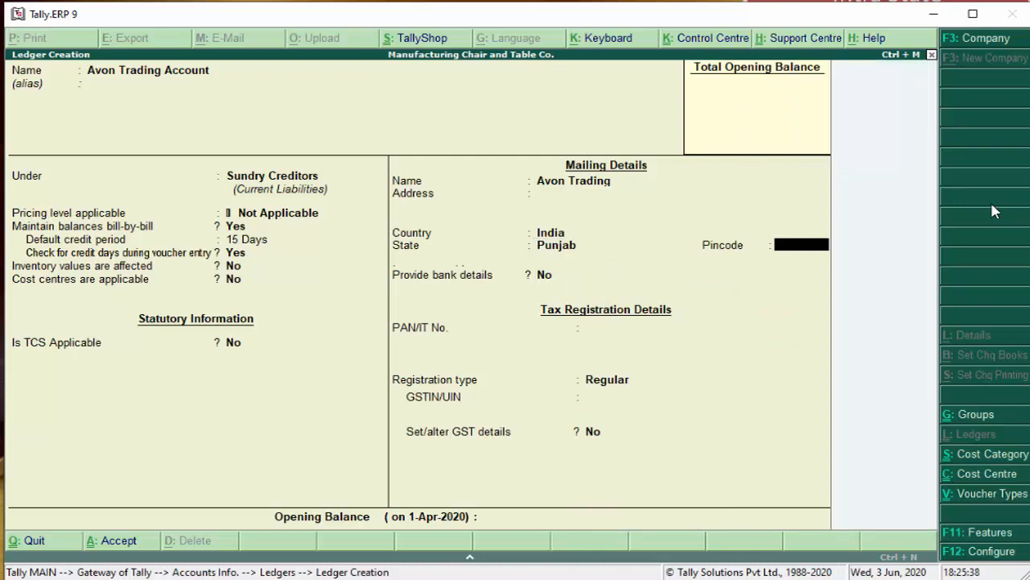
key(Return)
key(Return)
key(Return)
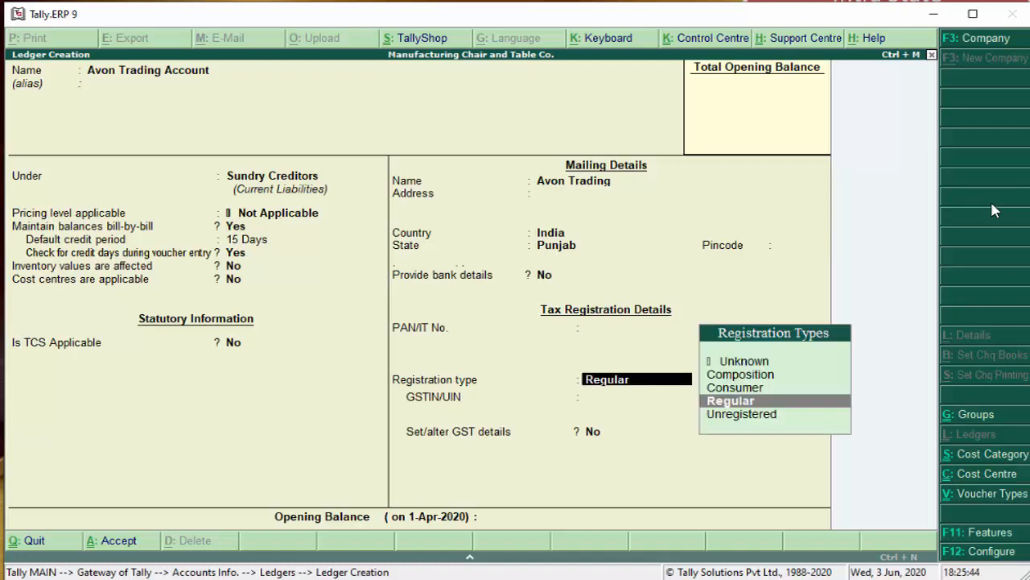
Keep the Regular registration type, leave the GSTIN/UIN blank and turn on Set/alter GST details.
key(Return)
key(Return)
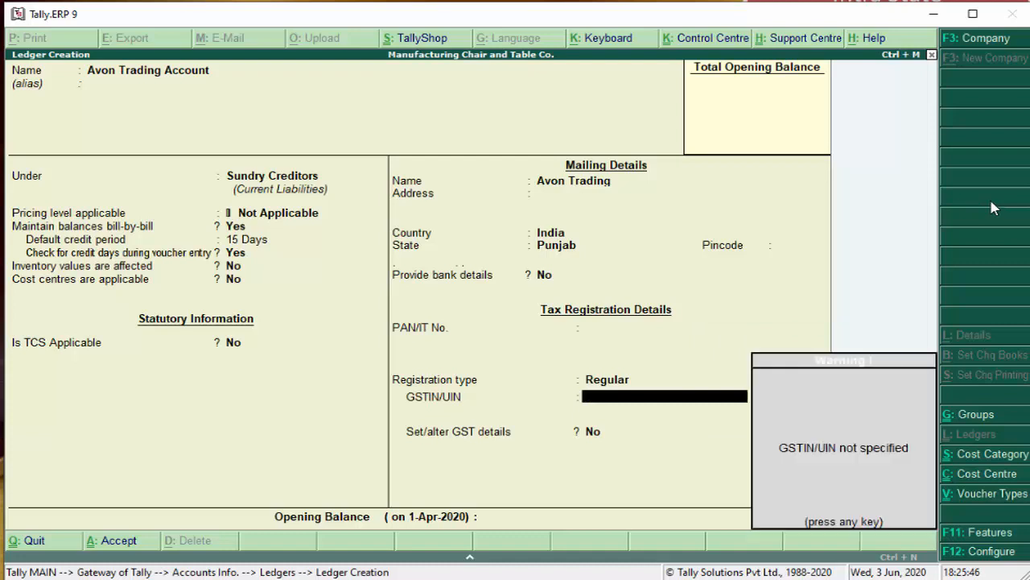
key(Return)
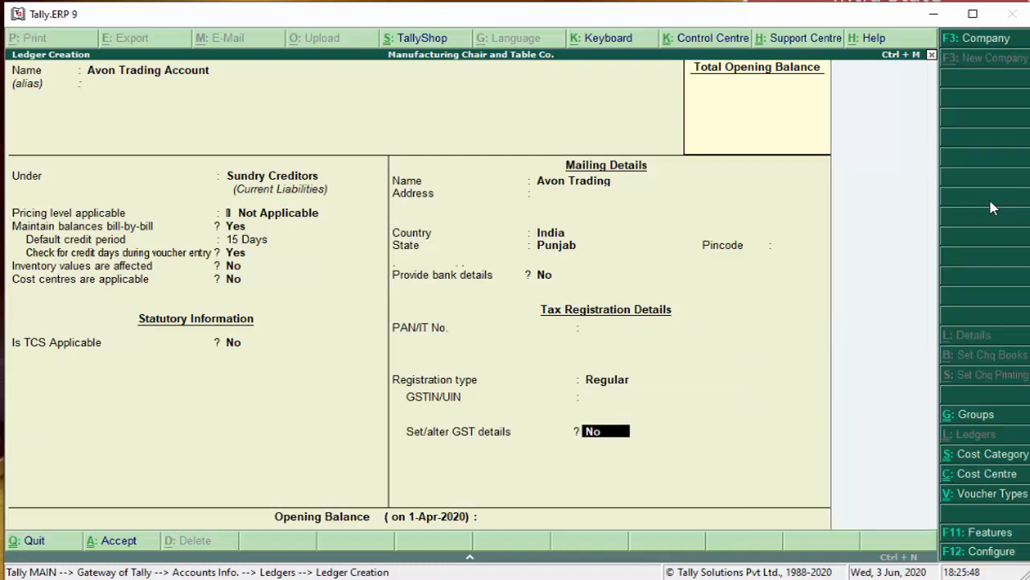
key(y)
key(Return)
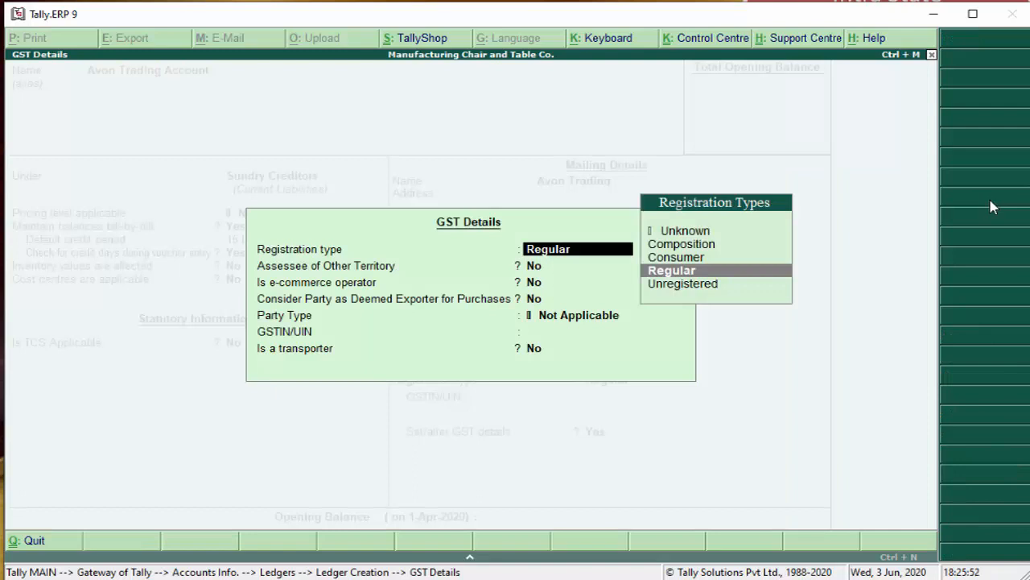
Keep the supplier's registration type Regular, with Assessee of Other Territory and e-commerce operator set to No.
key(Return)
key(Return)
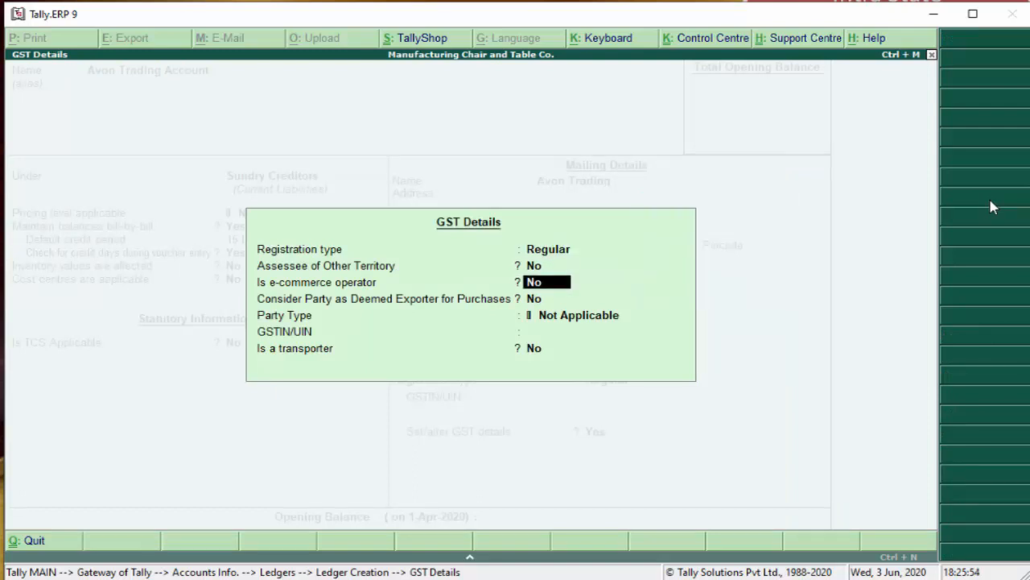
key(BackSpace)
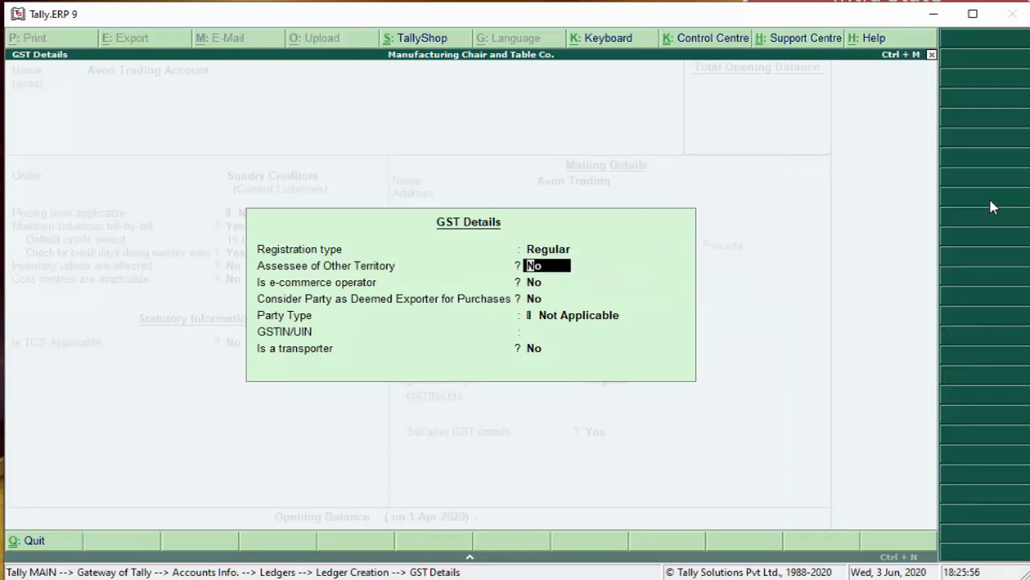
key(Return)
key(Return)
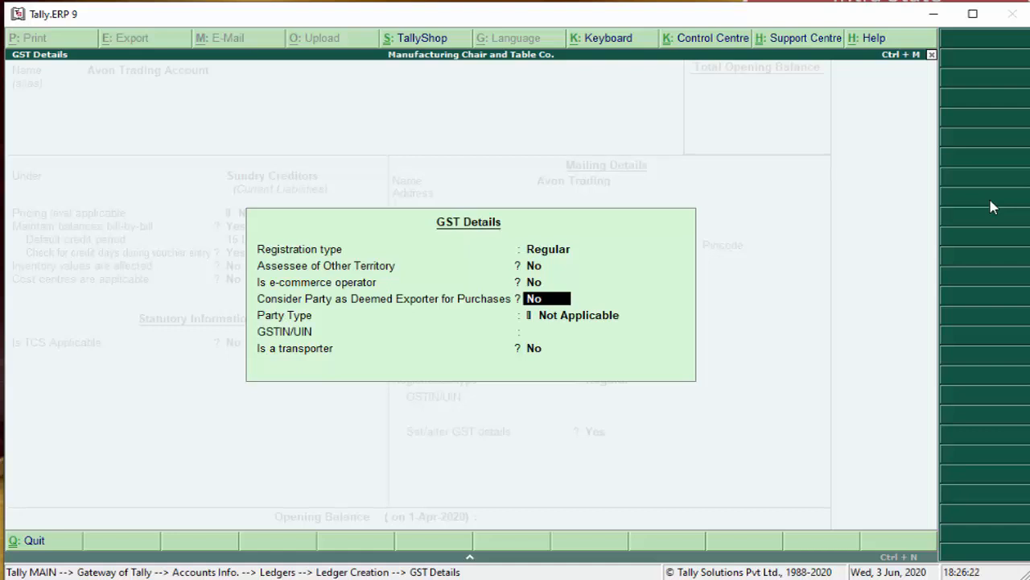
Switch the option to consider the party a deemed exporter for purchases to Yes and back to No.
text(y)
key(Return)
key(Up)
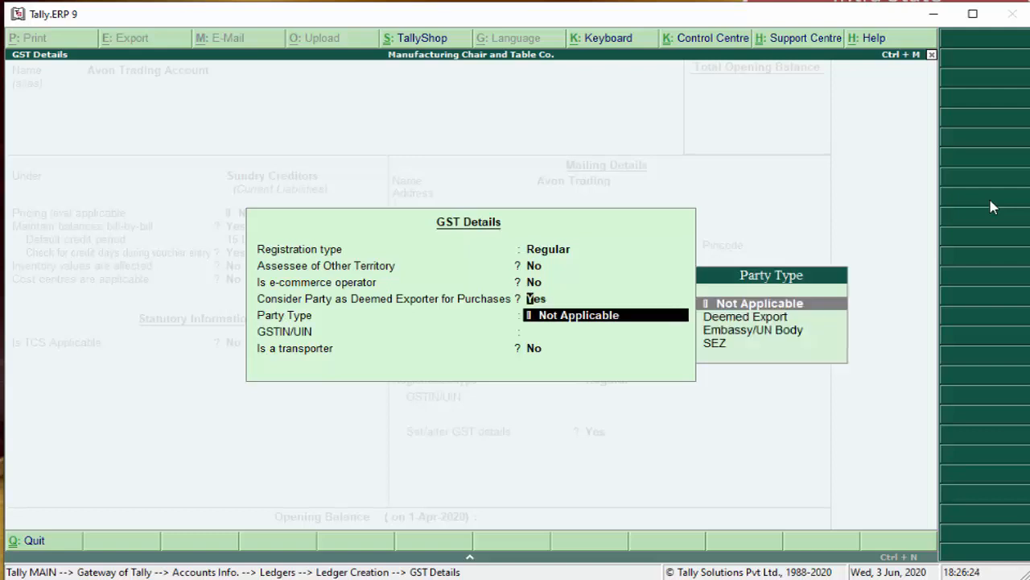
text(n)
key(Return)
Look through the available party types, set the supplier's Party Type to Deemed Export and return to that field.
key(Down)
key(Down)
key(Down)
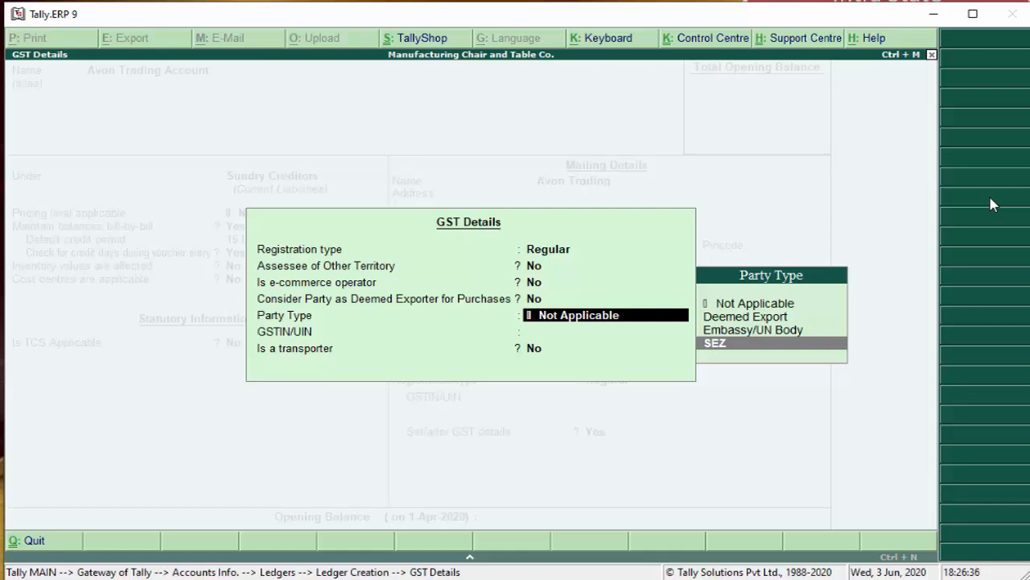
key(Up)
key(Up)
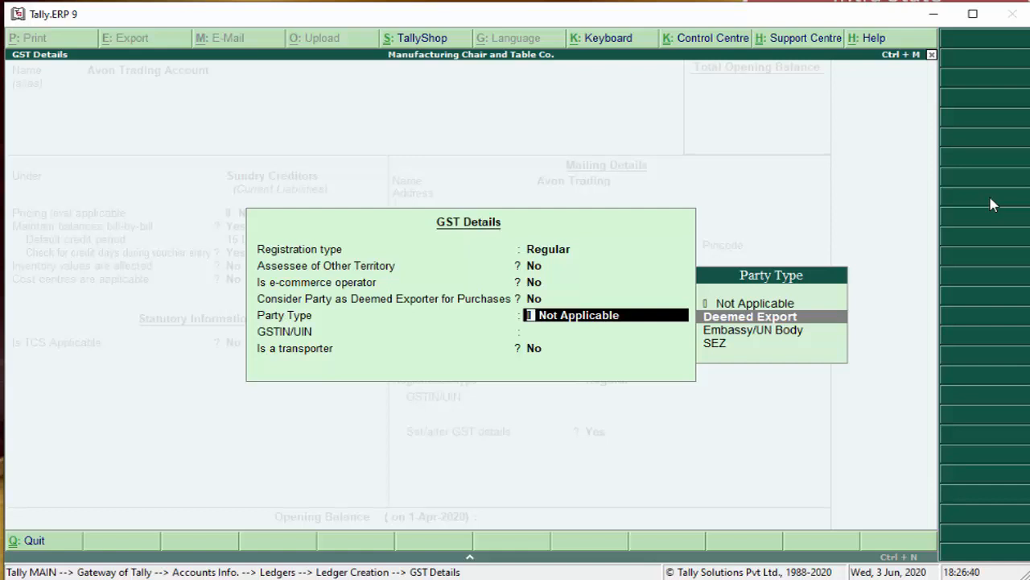
key(Return)
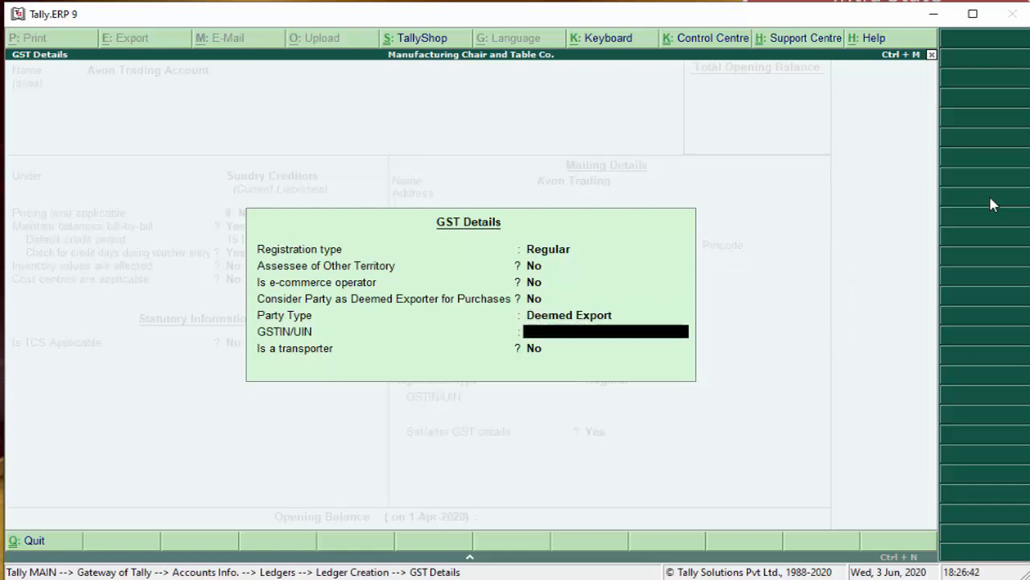
key(BackSpace)
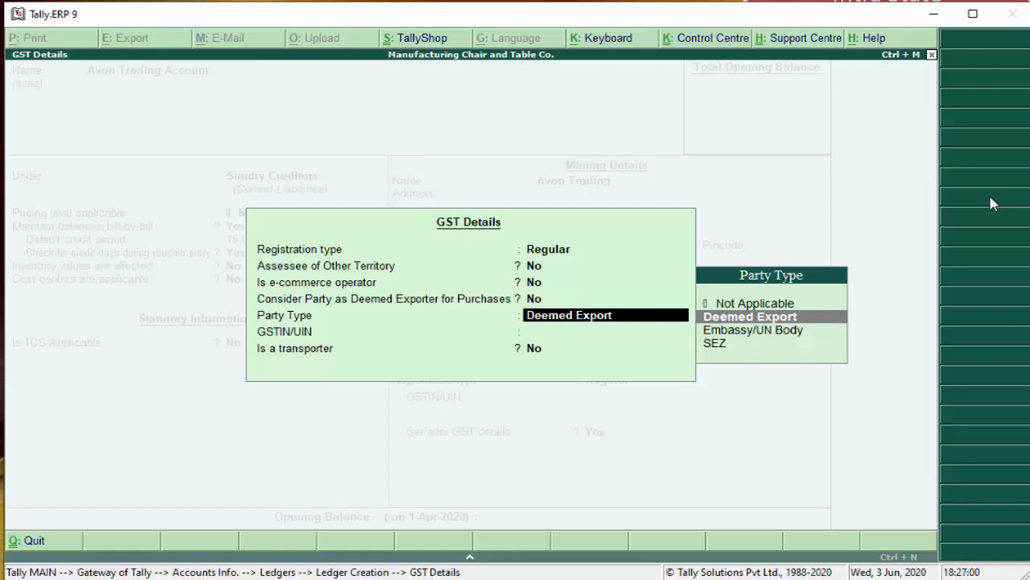
Set the Party Type to SEZ, leave the GSTIN/UIN blank and the transporter option at No, and close the GST details.
key(Down)
key(Down)
key(Return)
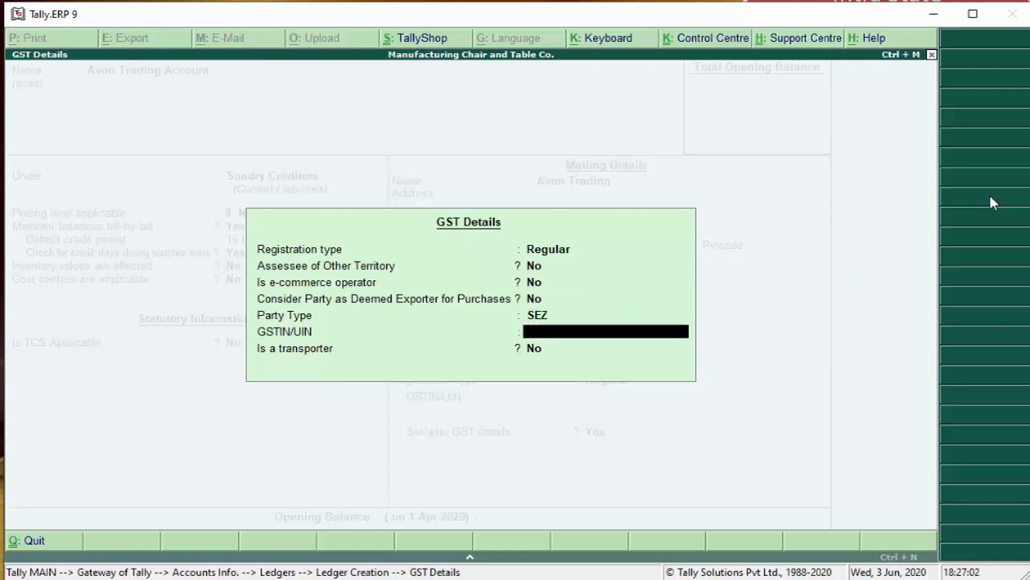
key(Return)
key(Return)
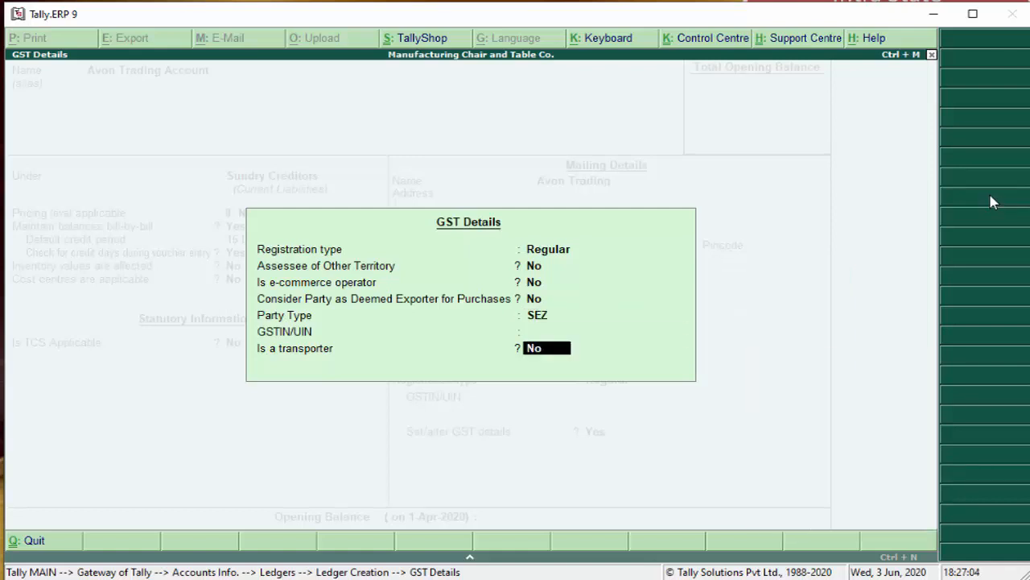
key(Return)
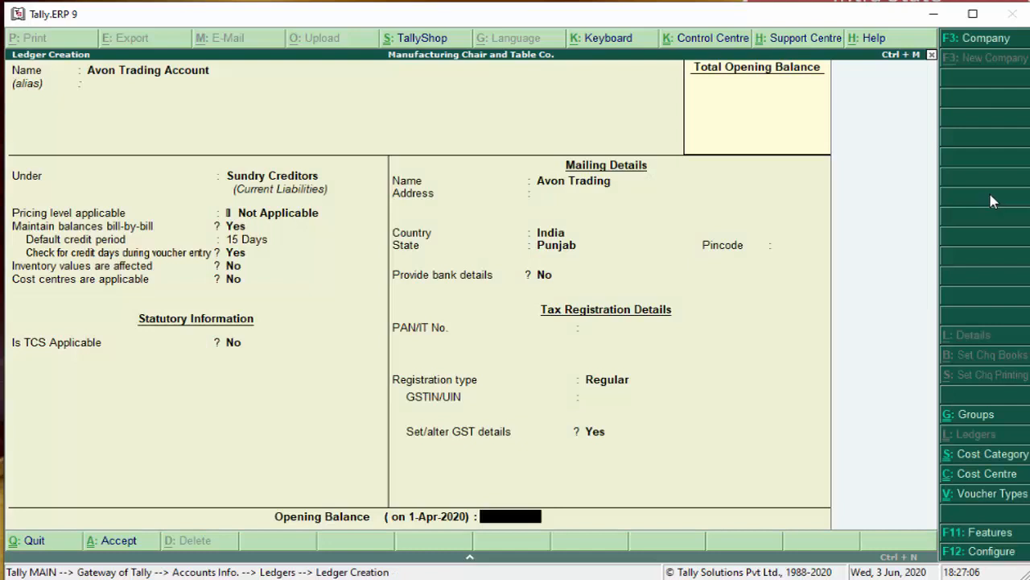
Go back to the ledger's registration type, keep Regular after reviewing the alternatives, and reopen the GST details.
key(BackSpace)
key(BackSpace)
key(BackSpace)
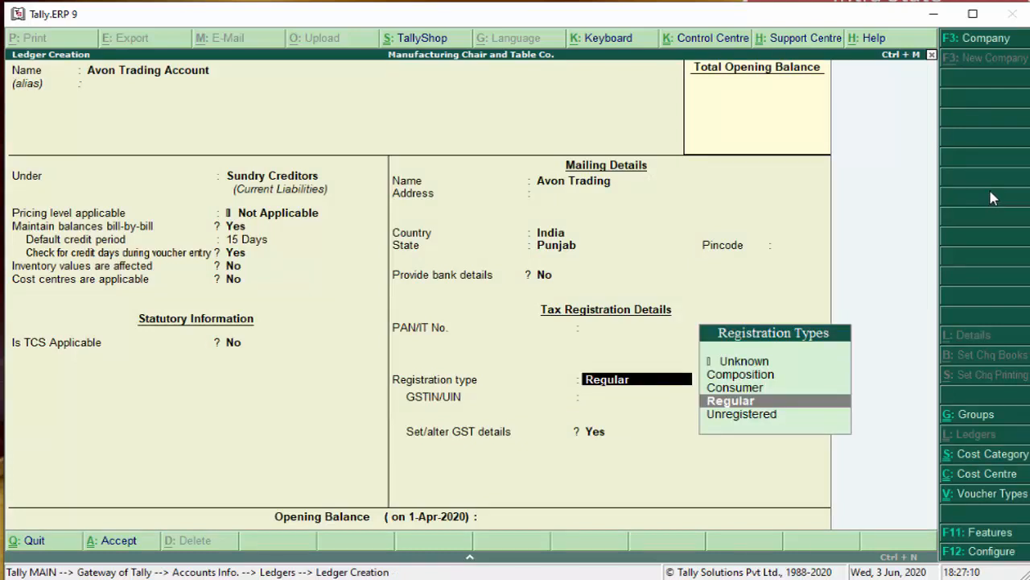
key(Down)
key(Up)
key(Up)
key(Up)
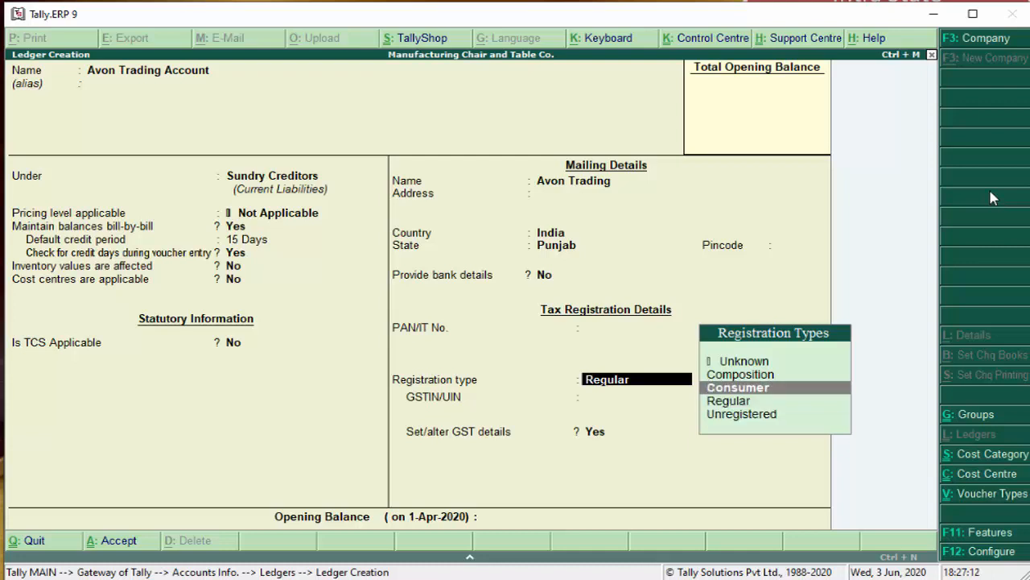
key(Down)
key(Down)
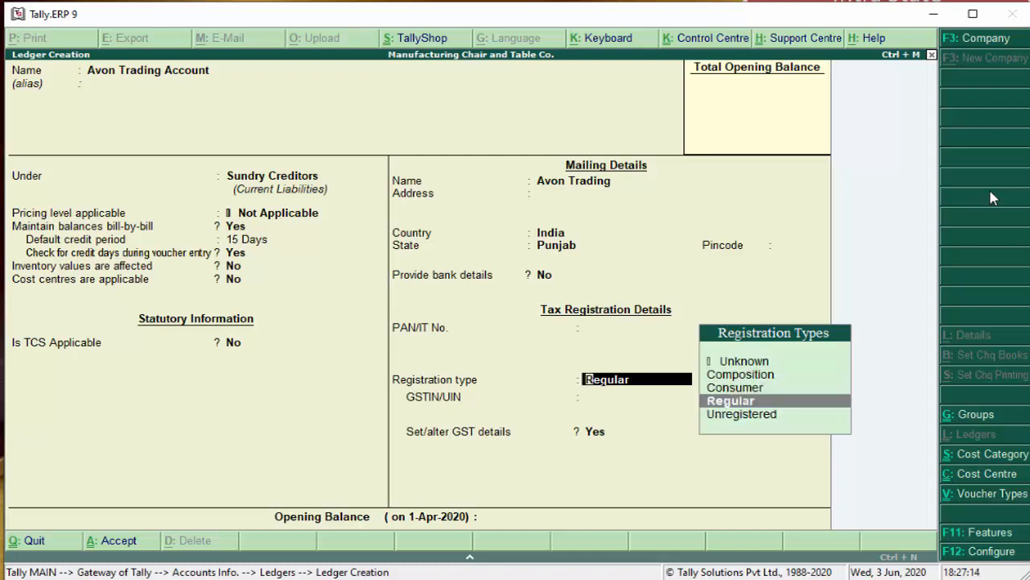
key(Return)
key(Return)
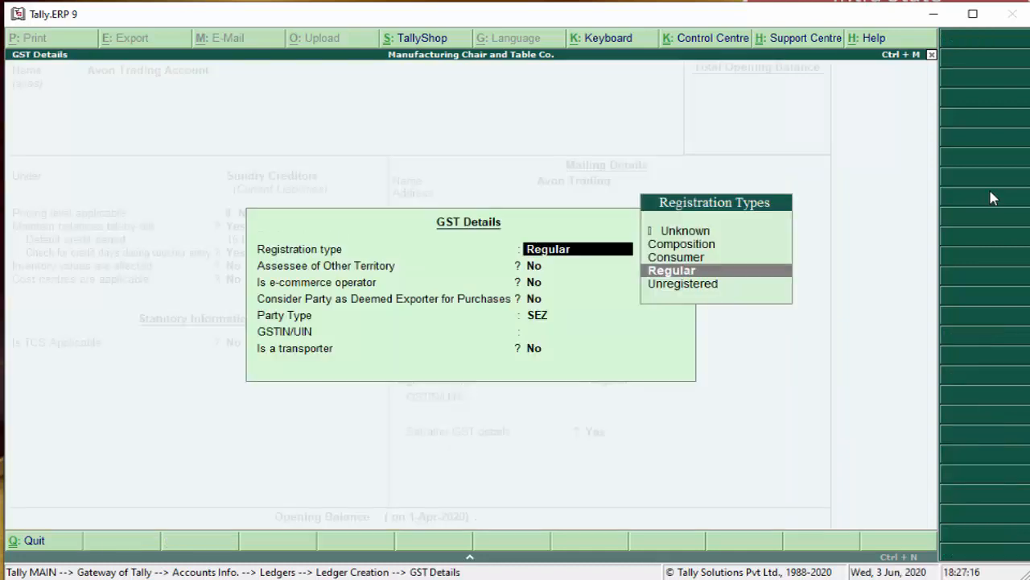
Proceed through the GST details to the Party Type and examine the Deemed Export, Embassy/UN Body and SEZ choices.
key(Return)
key(Return)
key(Return)
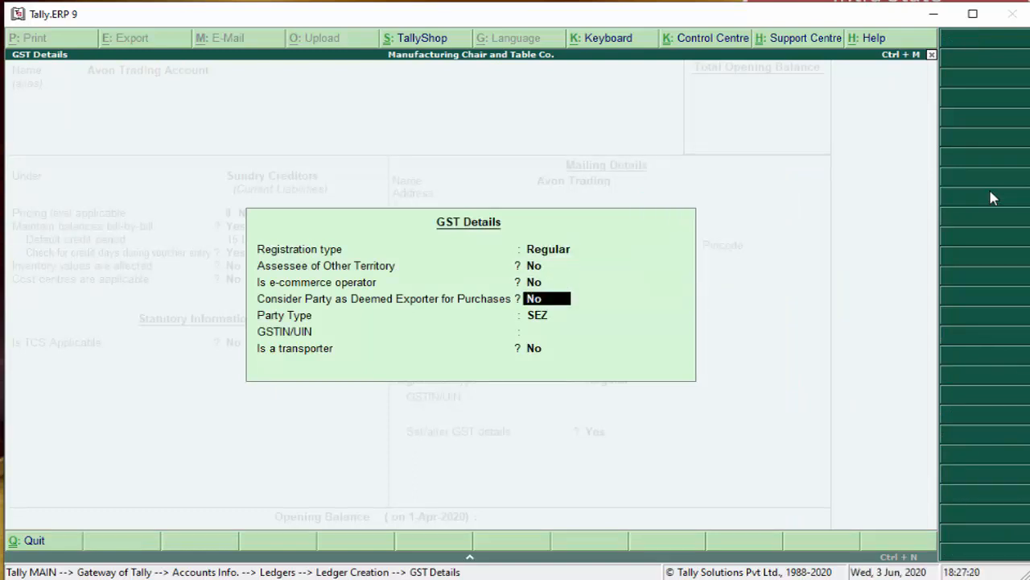
key(Return)
key(Up)
key(Up)
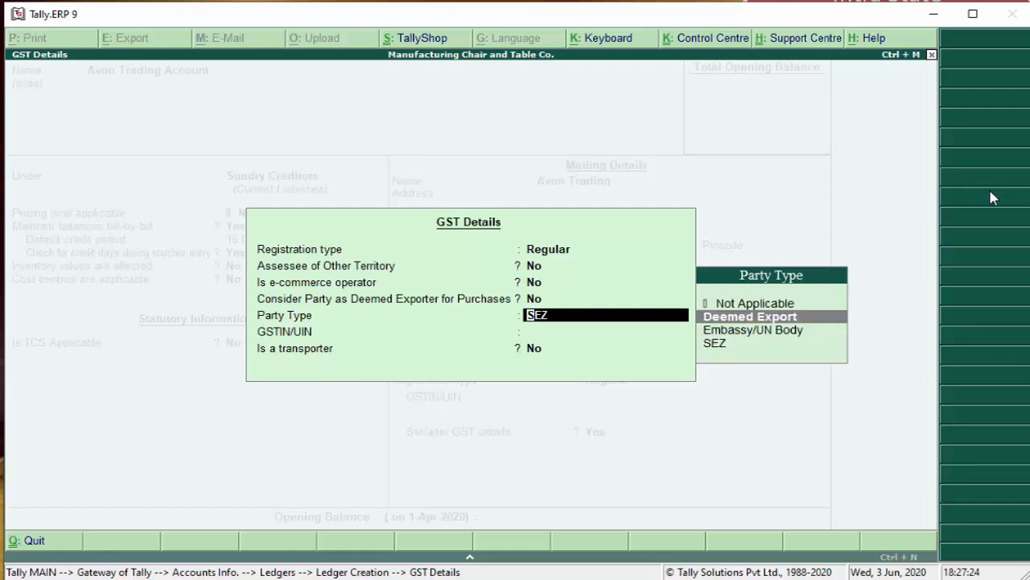
key(Down)
key(Down)
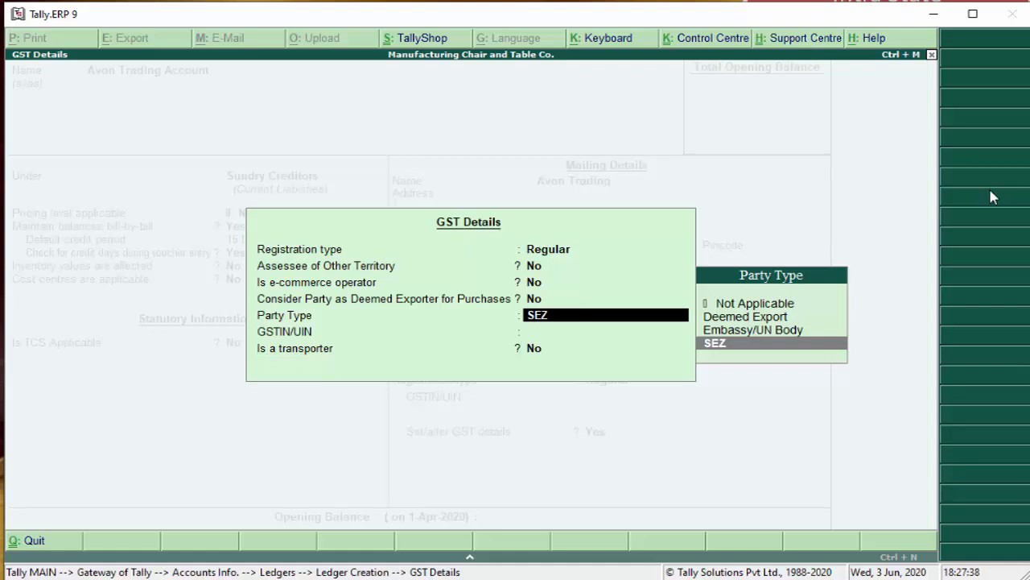
Go over the GST details again from the registration type and set the Party Type to Not Applicable.
key(BackSpace)
key(BackSpace)
key(BackSpace)
key(BackSpace)
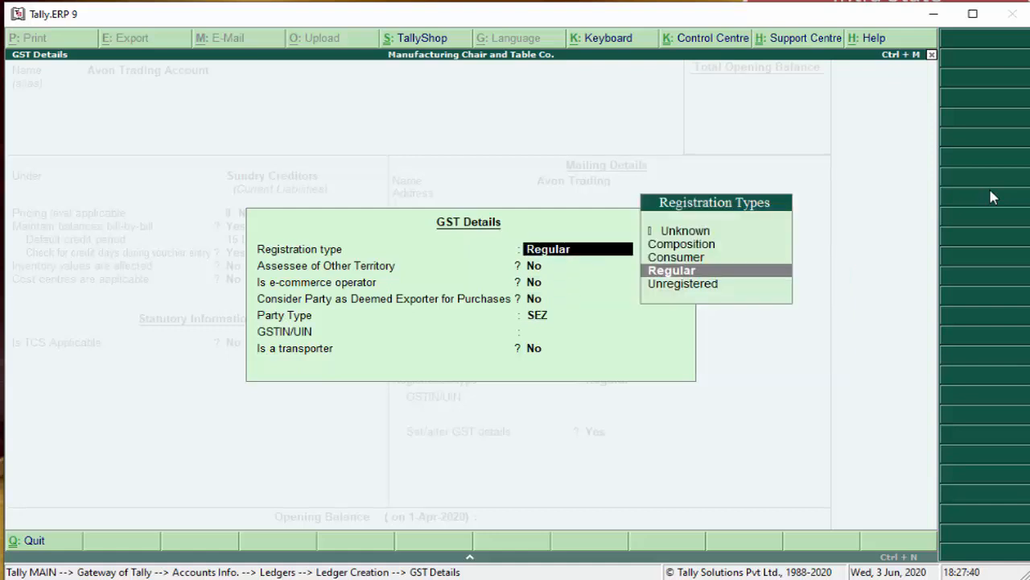
key(Return)
key(Return)
key(Return)
key(Return)
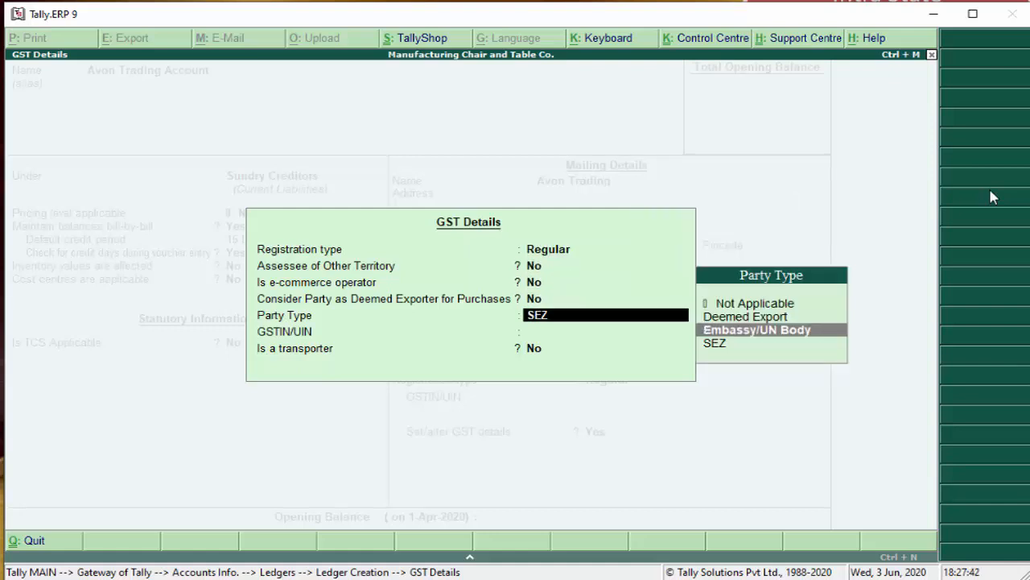
key(Up)
key(Up)
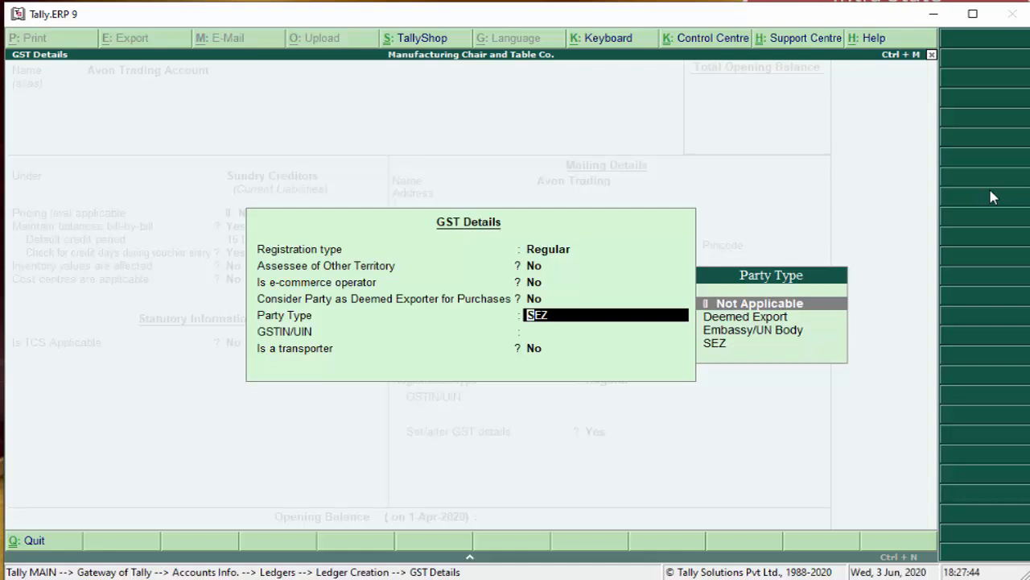
key(Return)
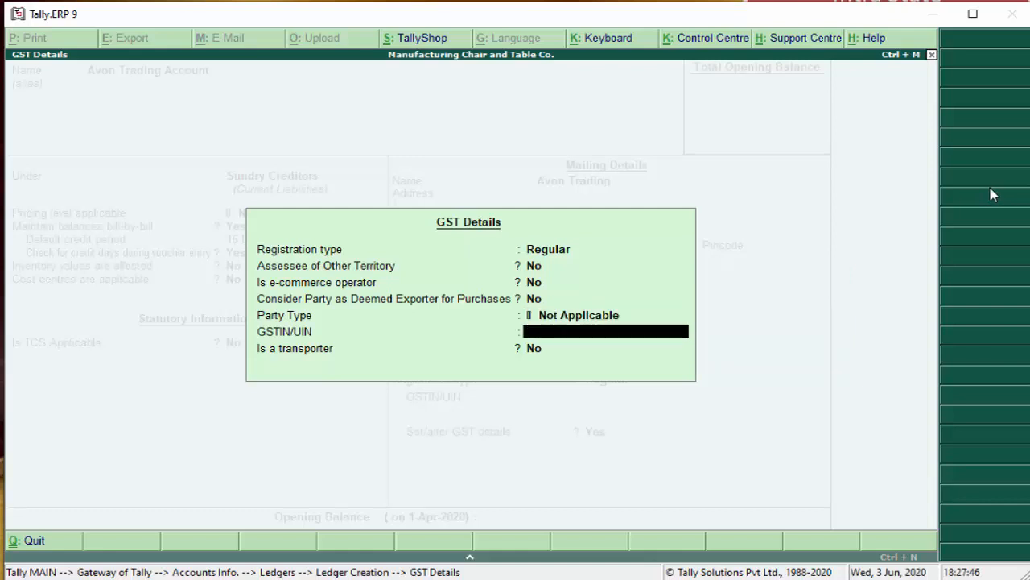
Return to the registration type in the GST details and examine the Unregistered, Consumer and Composition alternatives to Regular.
key(Up)
key(Up)
key(Up)
key(Up)
key(Up)
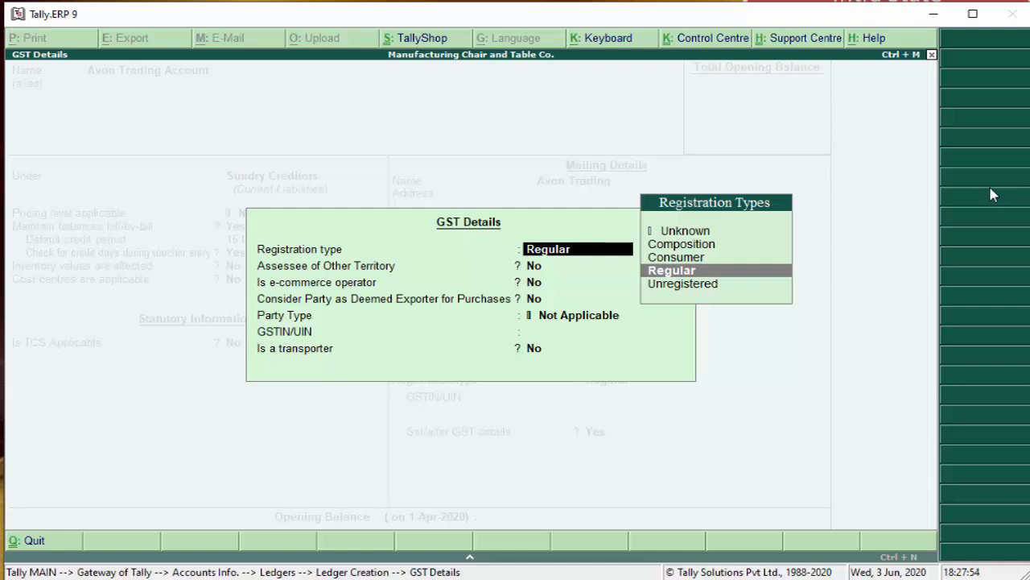
key(Down)
key(Up)
key(Up)
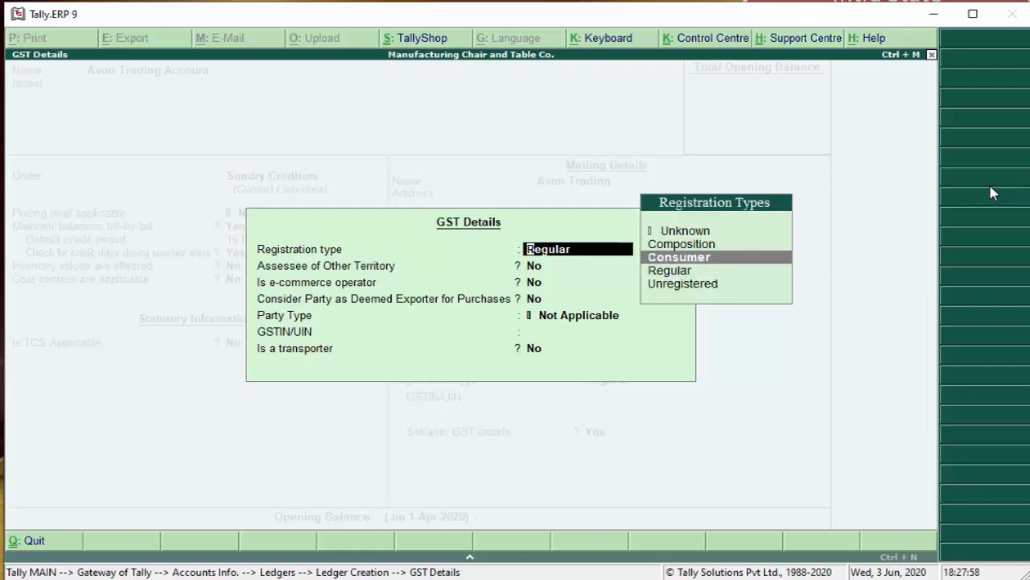
key(Up)
key(Down)
key(Down)
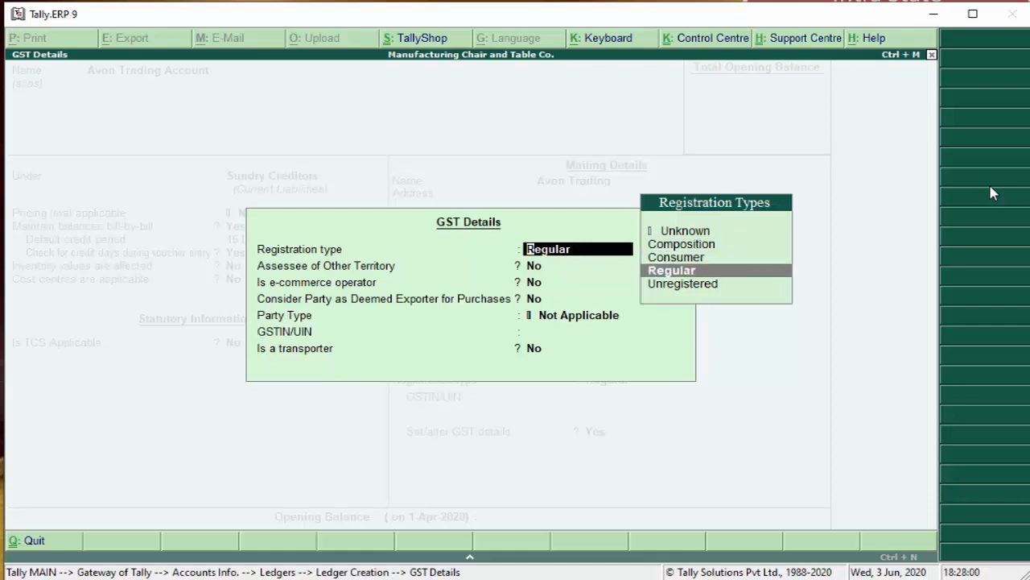
Keep Regular registration, No for the territory, e-commerce and deemed exporter options, Party Type Not Applicable and a blank GSTIN/UIN.
key(Return)
key(Return)
key(Return)
key(Return)
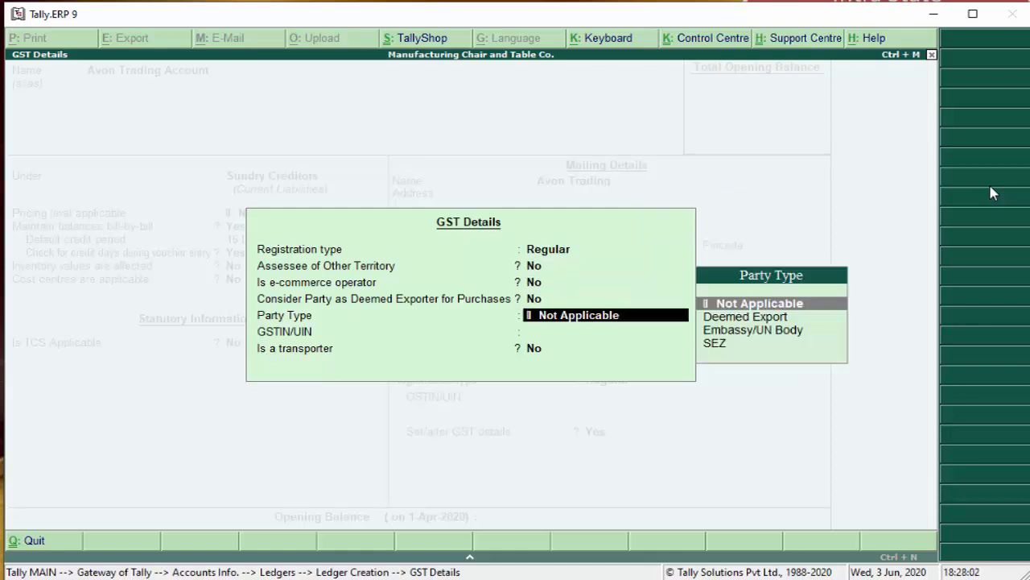
key(Return)
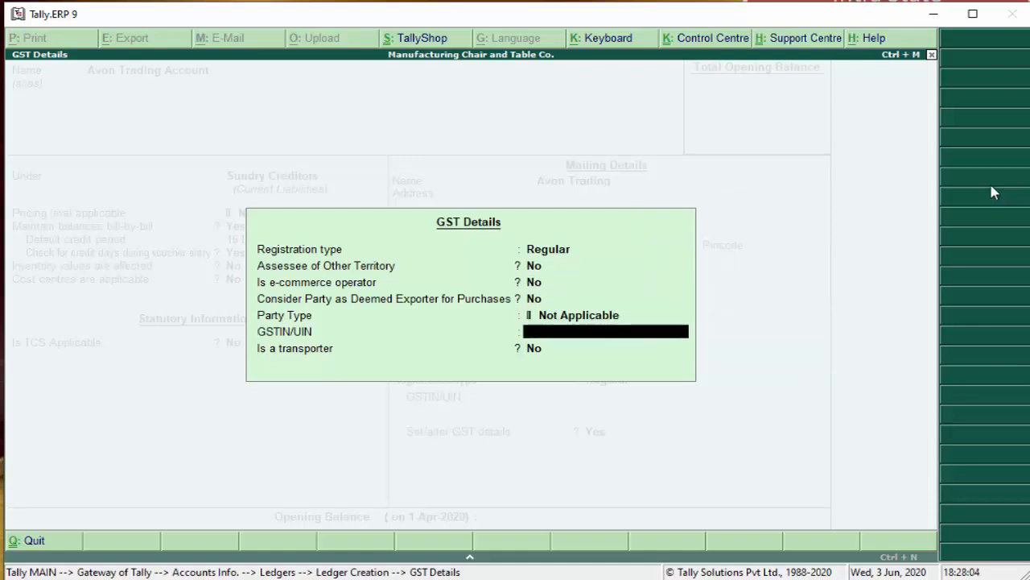
key(Return)
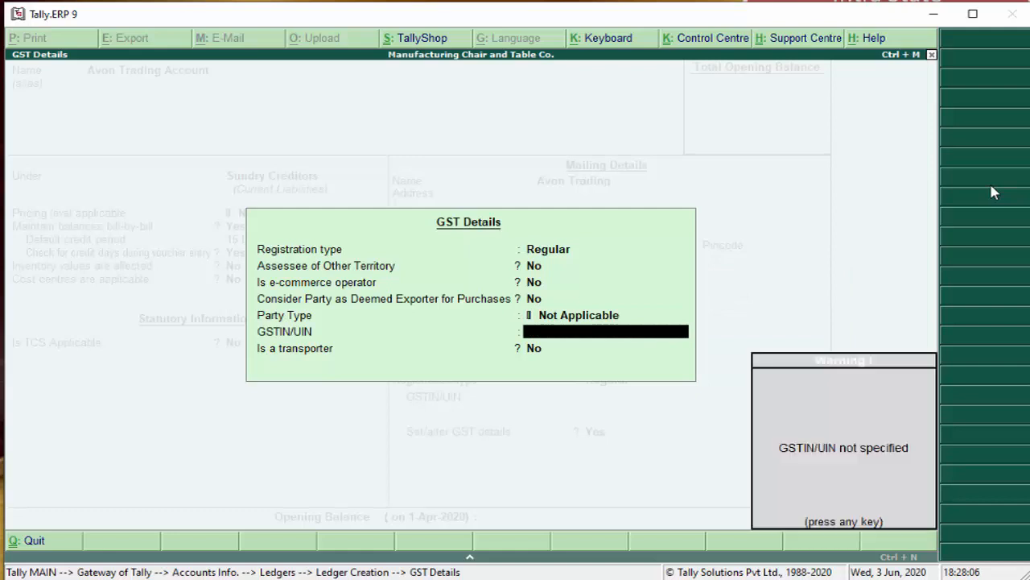
key(Return)
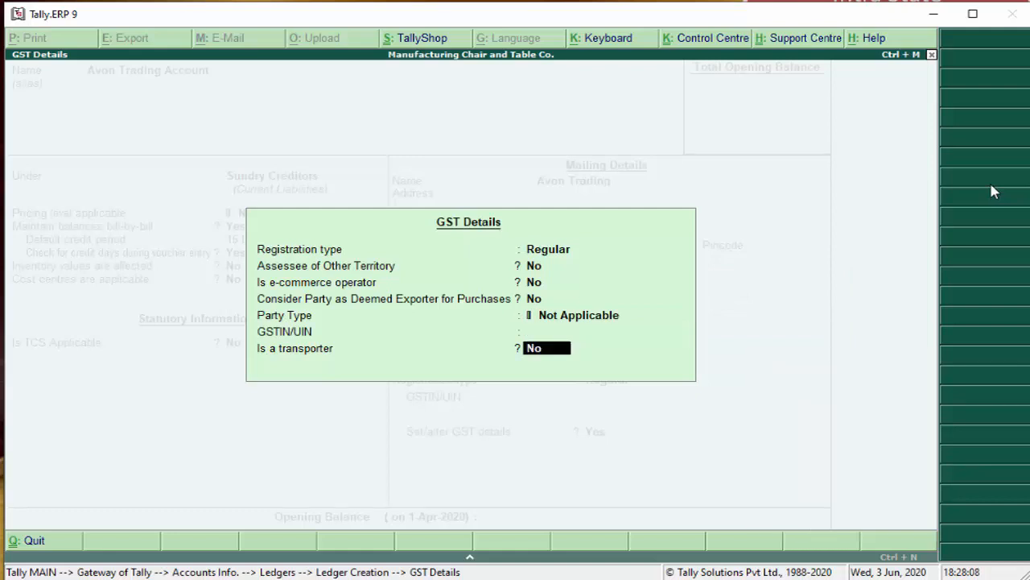
Return to the Party Type and examine each choice from Not Applicable through Deemed Export and Embassy/UN Body to SEZ.
key(Up)
key(Up)
key(Up)
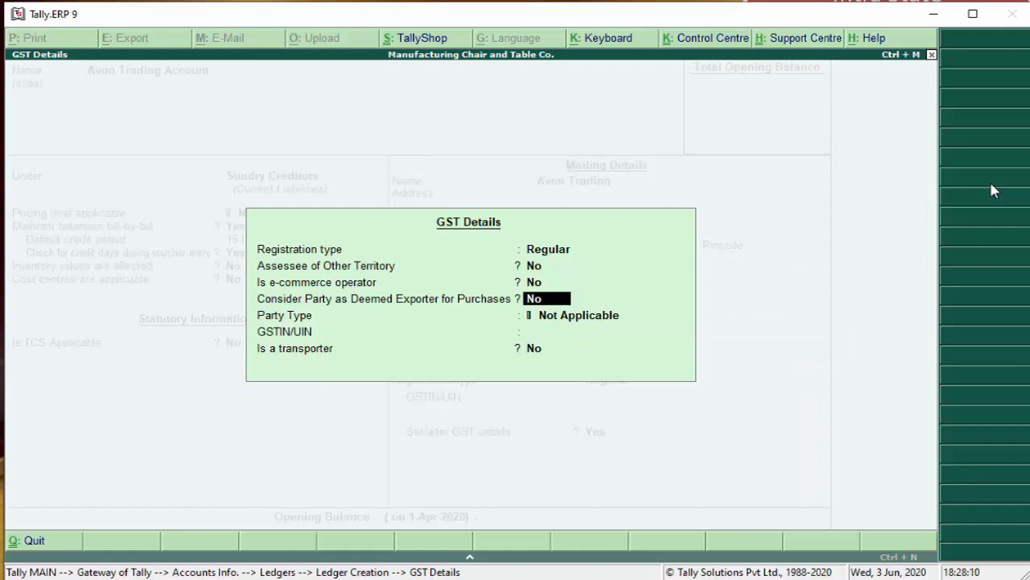
key(Return)
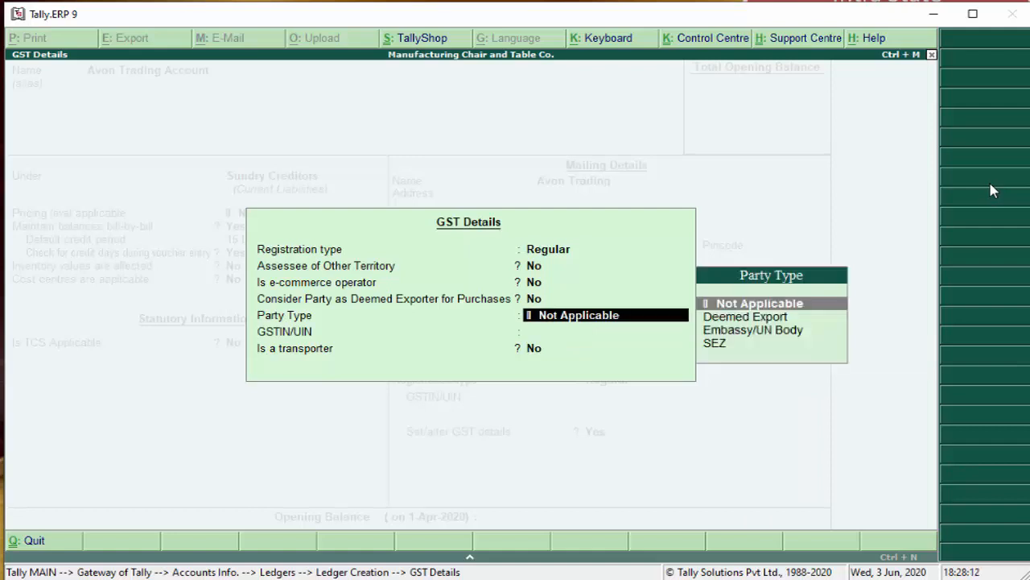
key(Down)
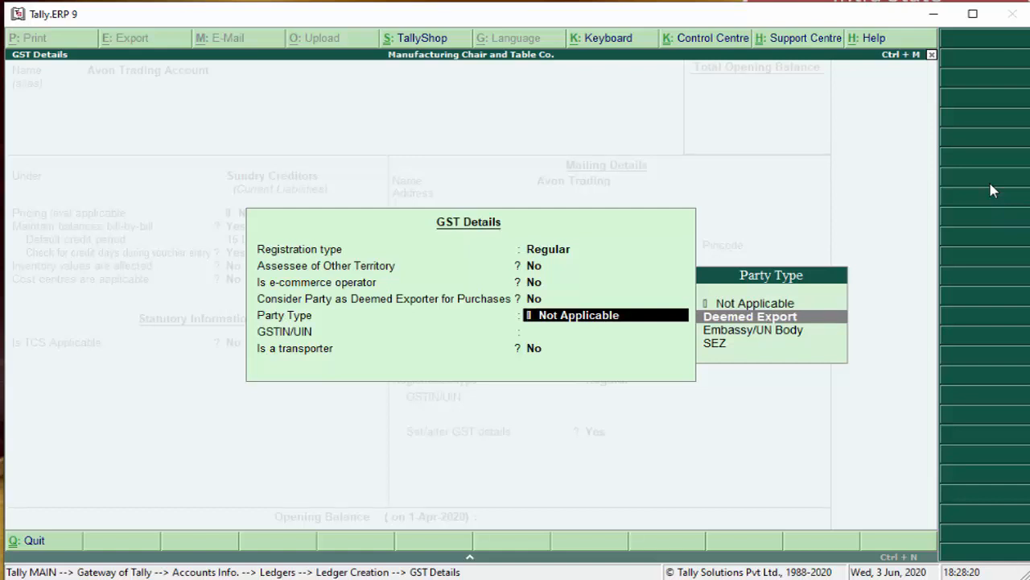
key(Down)
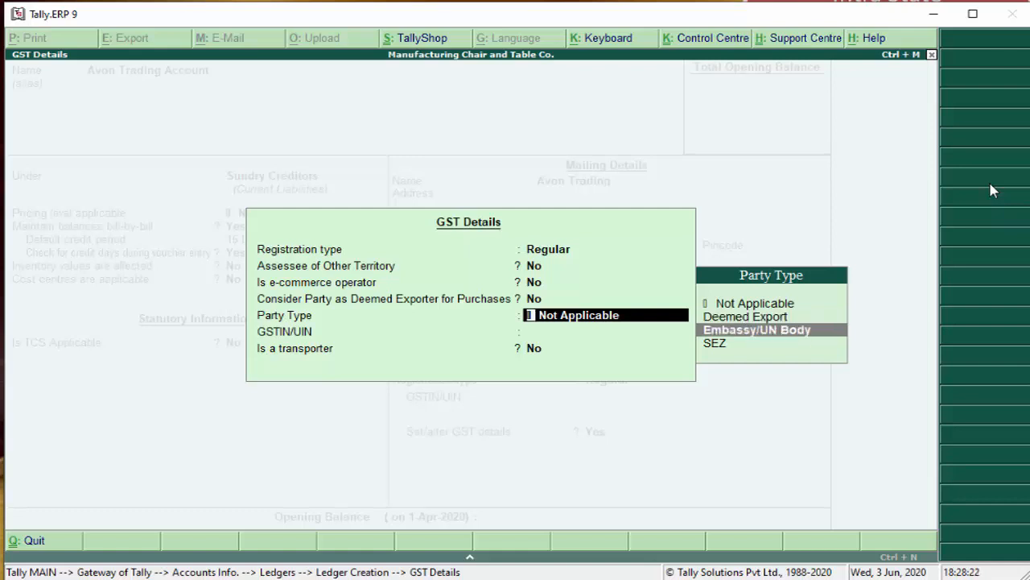
key(Down)
key(Up)
key(Up)
key(Up)
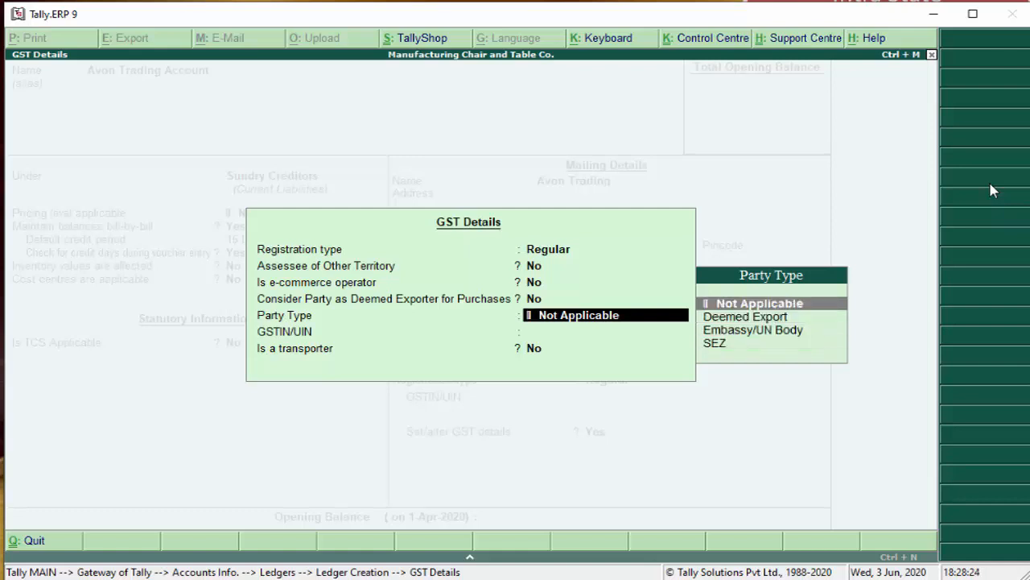
key(Down)
key(Down)
key(Down)
key(Up)
key(Up)
key(Up)
Complete the GST details with Party Type Not Applicable, a blank GSTIN/UIN and the transporter option at No.
key(Return)
key(Return)
key(Return)
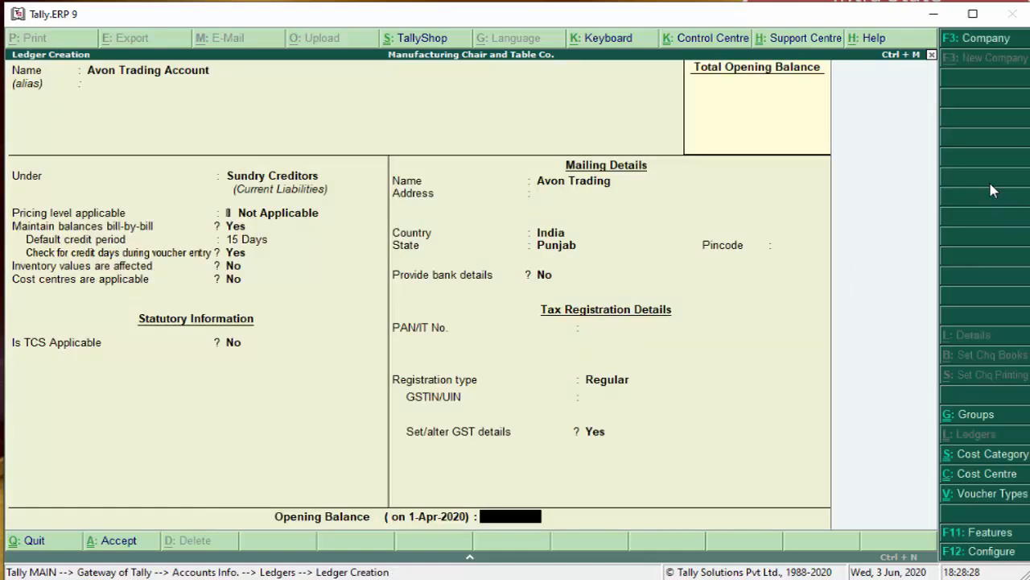
Save the Avon Trading Account ledger with a blank opening balance and leave ledger creation for the Gateway of Tally.
key(Return)
key(Return)
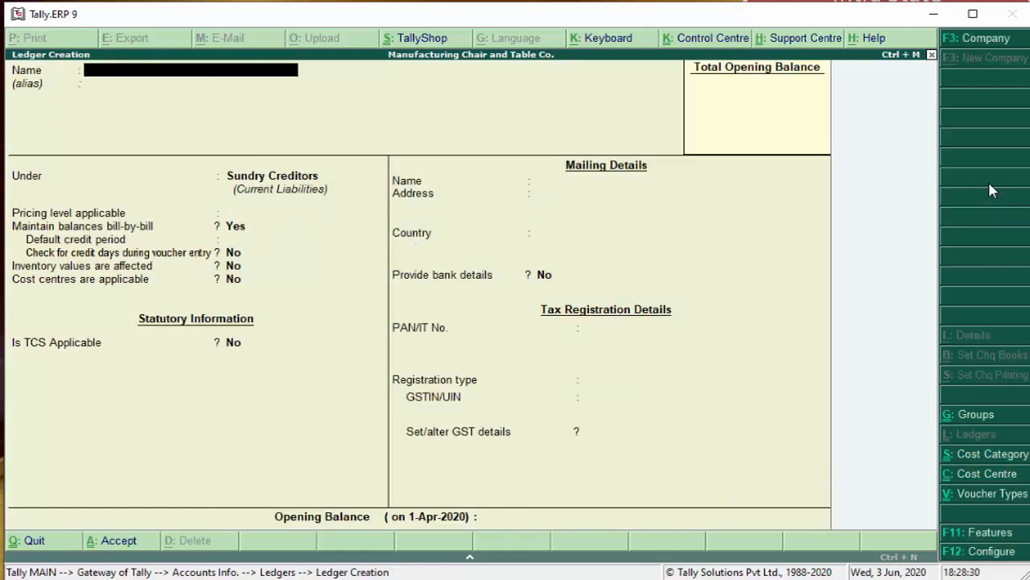
key(Escape)
key(y)
key(Escape)
key(Escape)
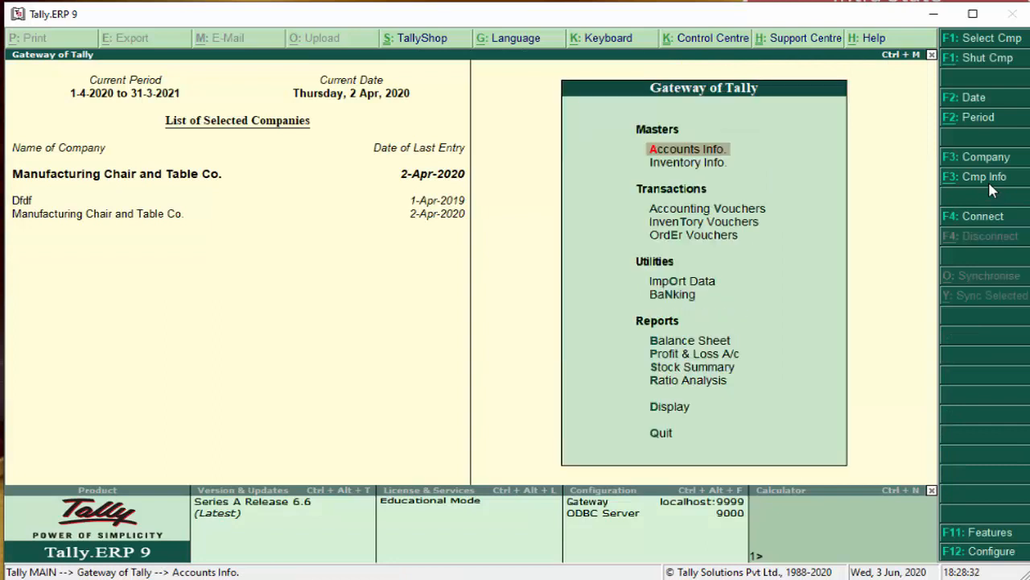
Start a new accounting voucher of type Purchase.
key(Down)
key(Down)
key(Down)
key(Up)
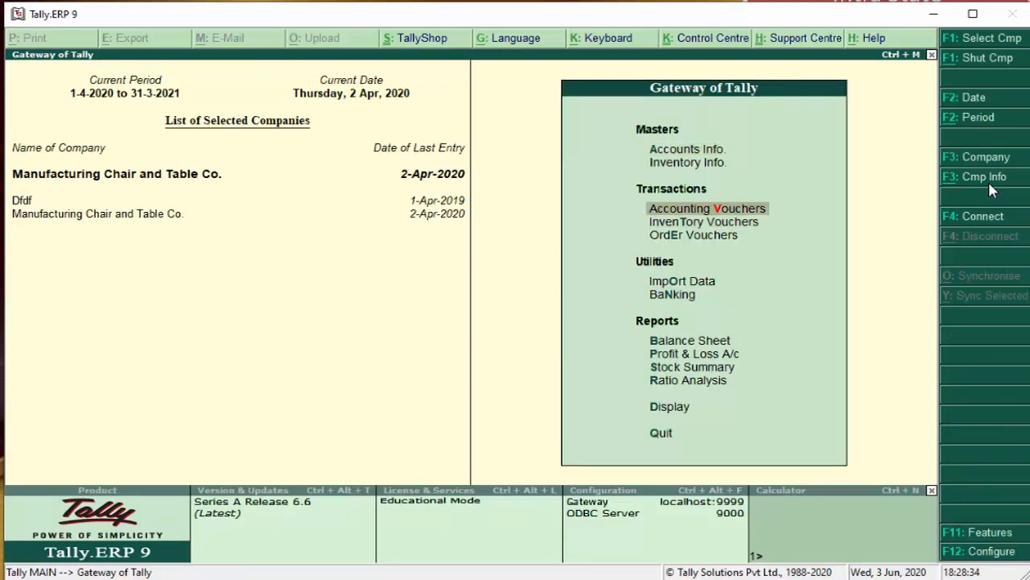
key(Return)
click(990, 275)
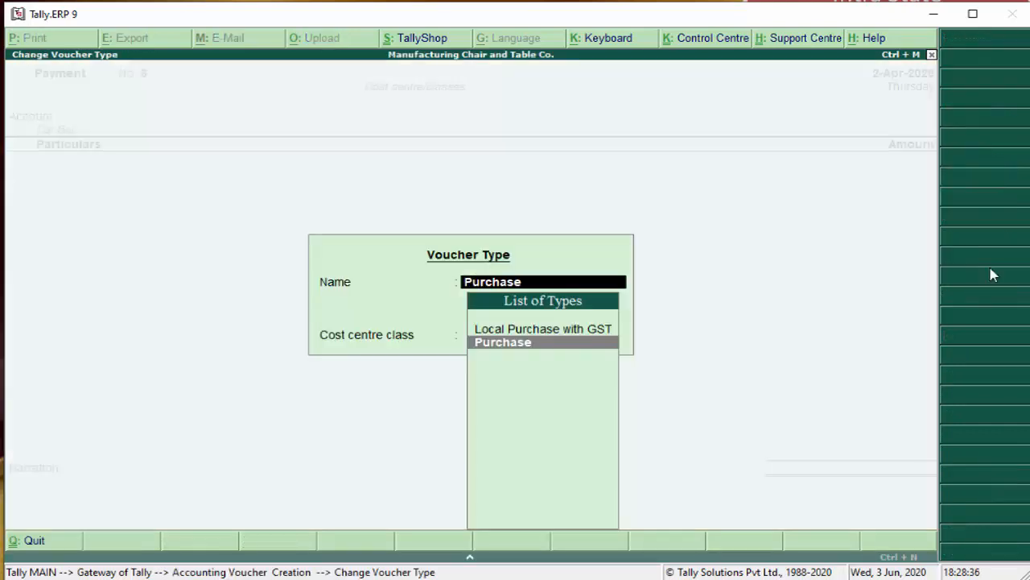
key(Return)
key(Return)
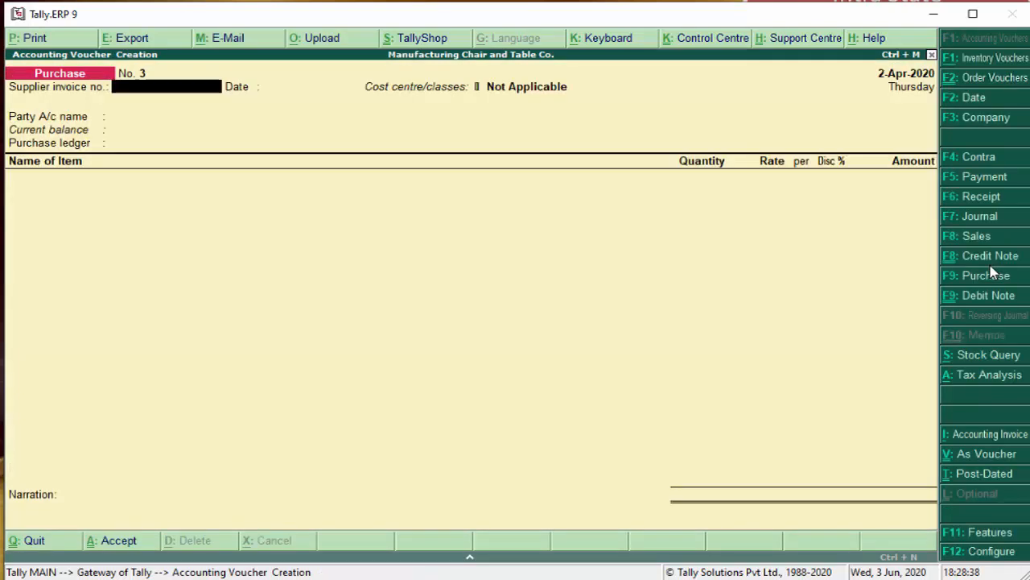
Enter supplier invoice number 795054 with the date 2-Apr-2020, keeping the cost centre class Not Applicable.
key(BackSpace)
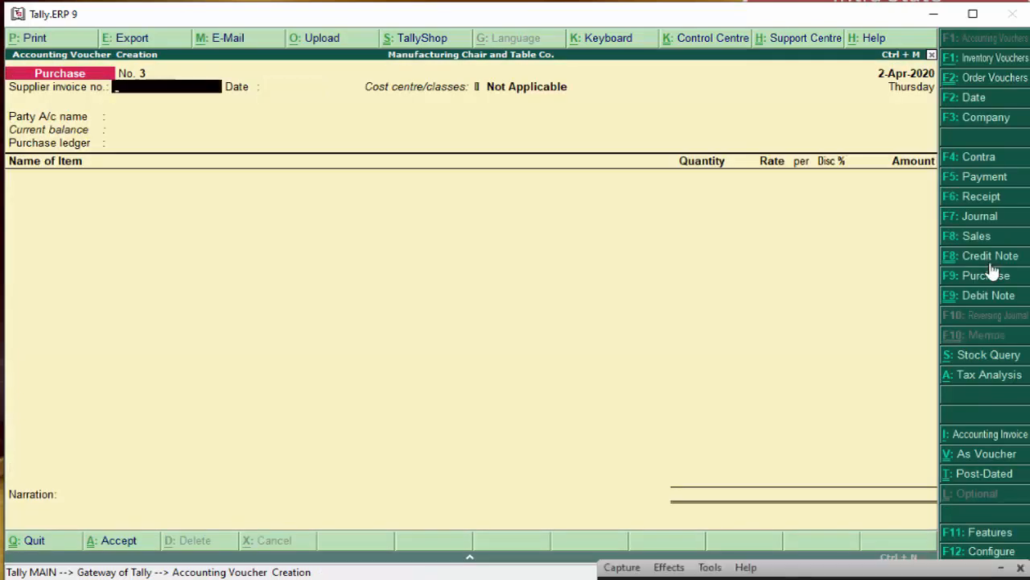
text(795054)
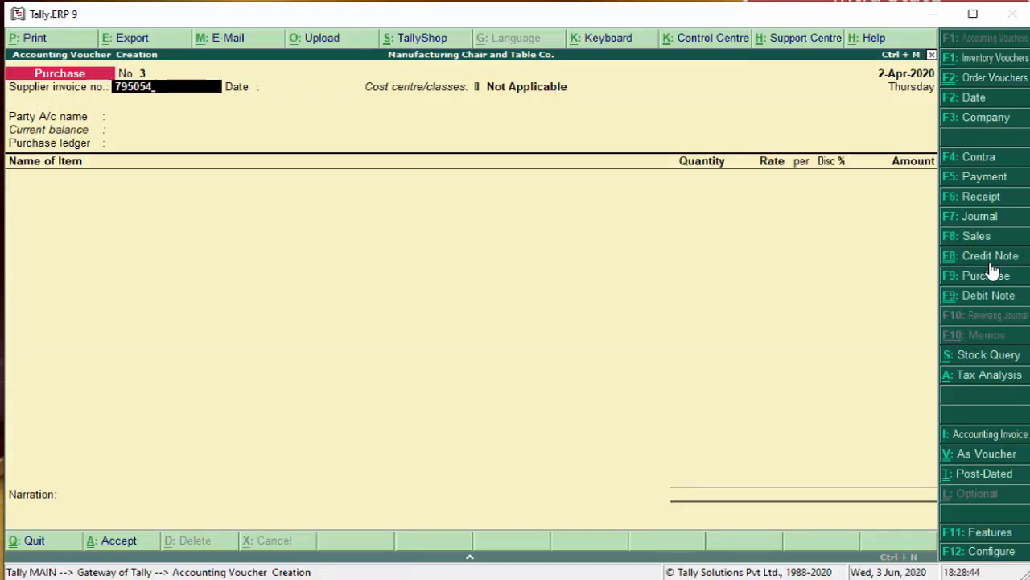
key(Return)
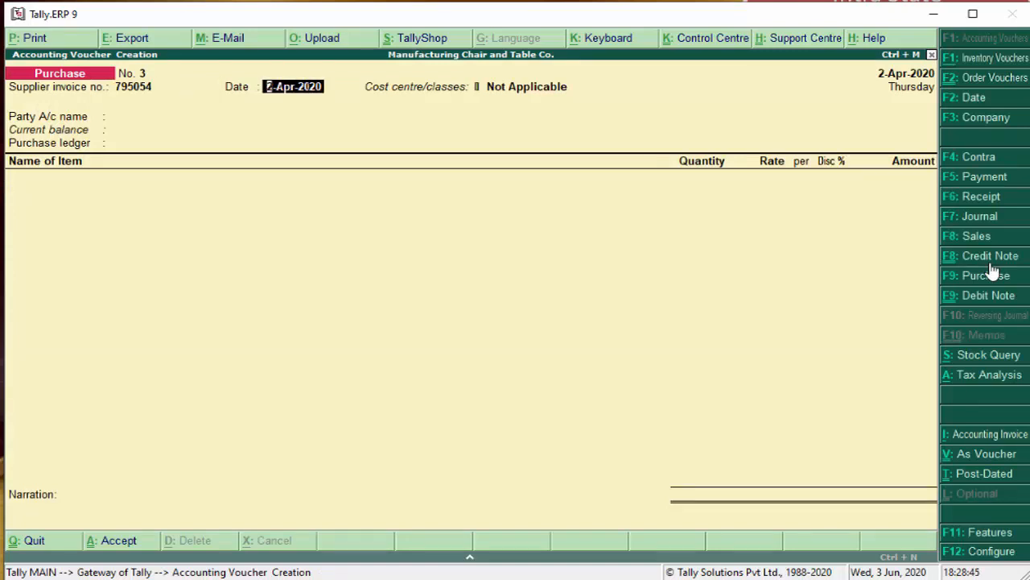
key(Return)
key(Return)
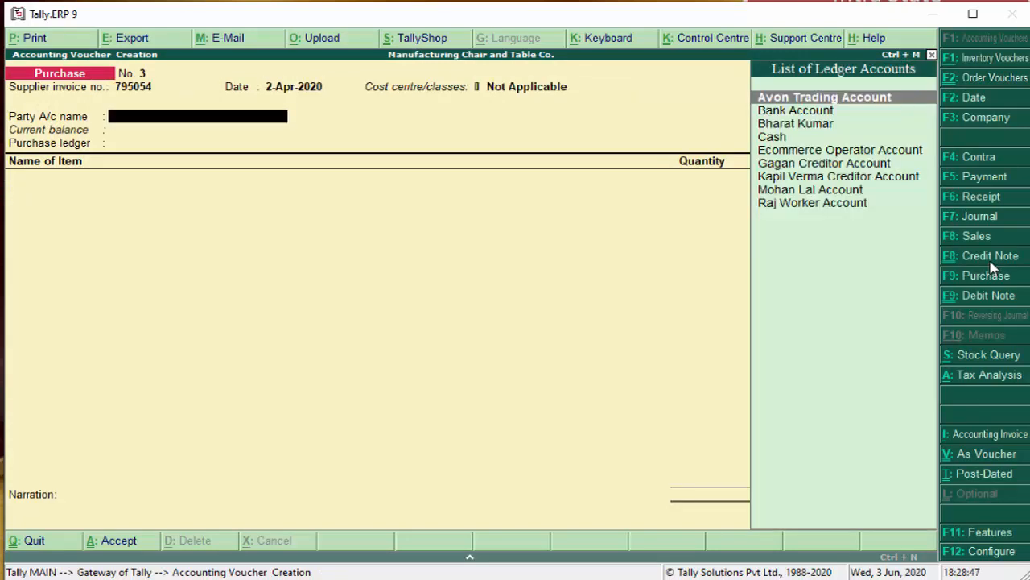
Choose Avon Trading Account as the party and accept its supplier details without receipt note, order or other references.
key(Return)
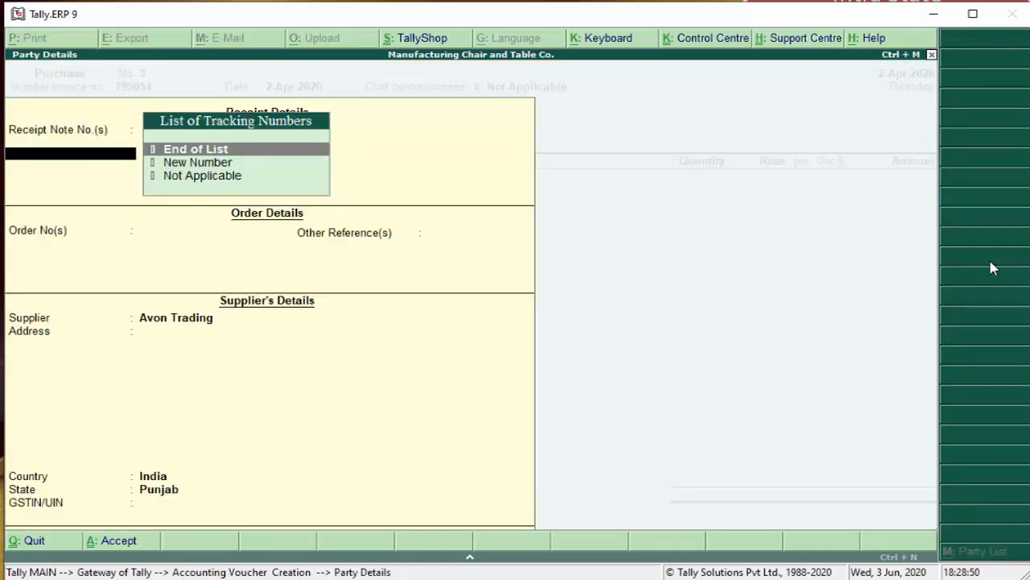
key(Return)
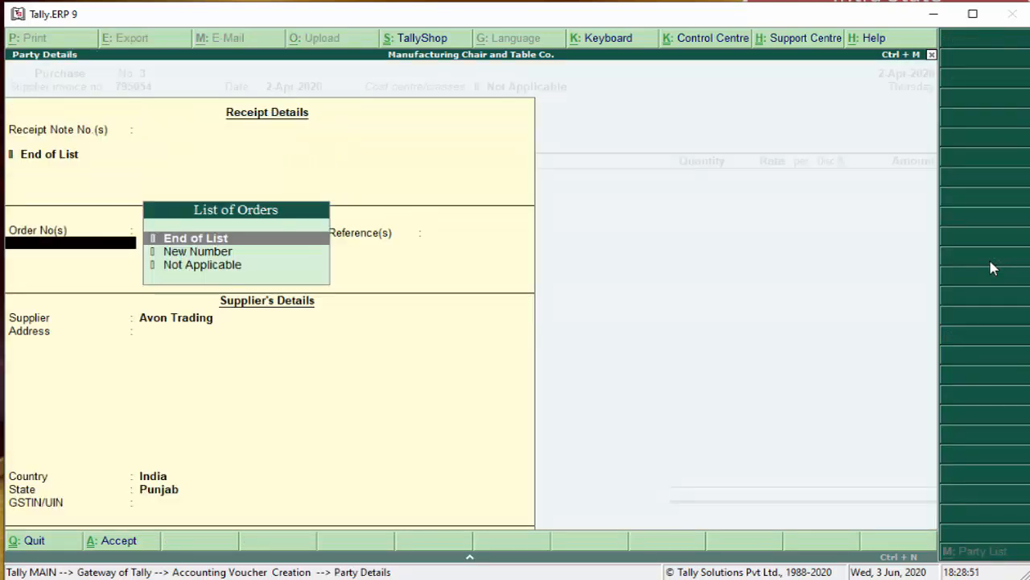
key(Return)
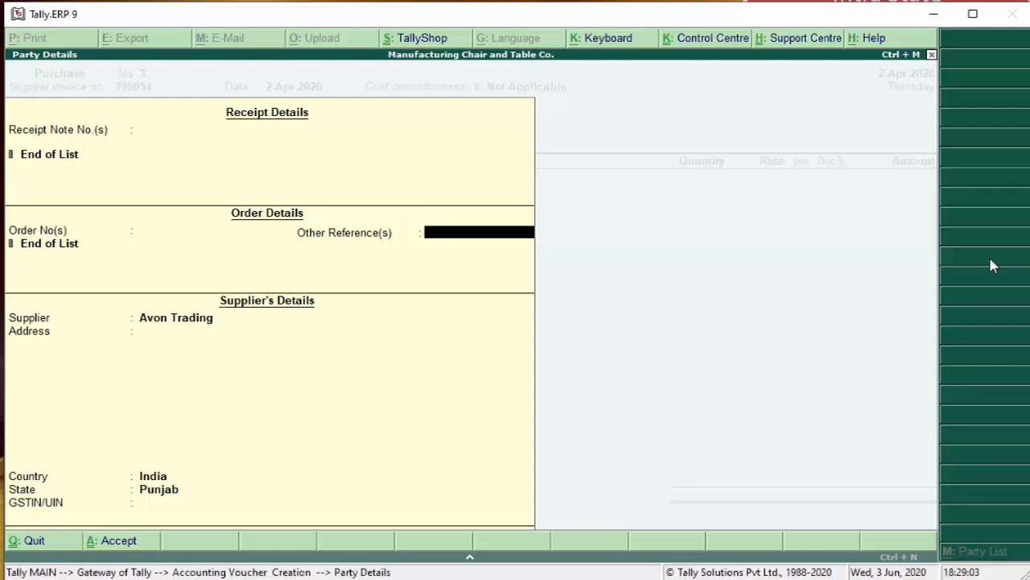
key(Return)
key(Return)
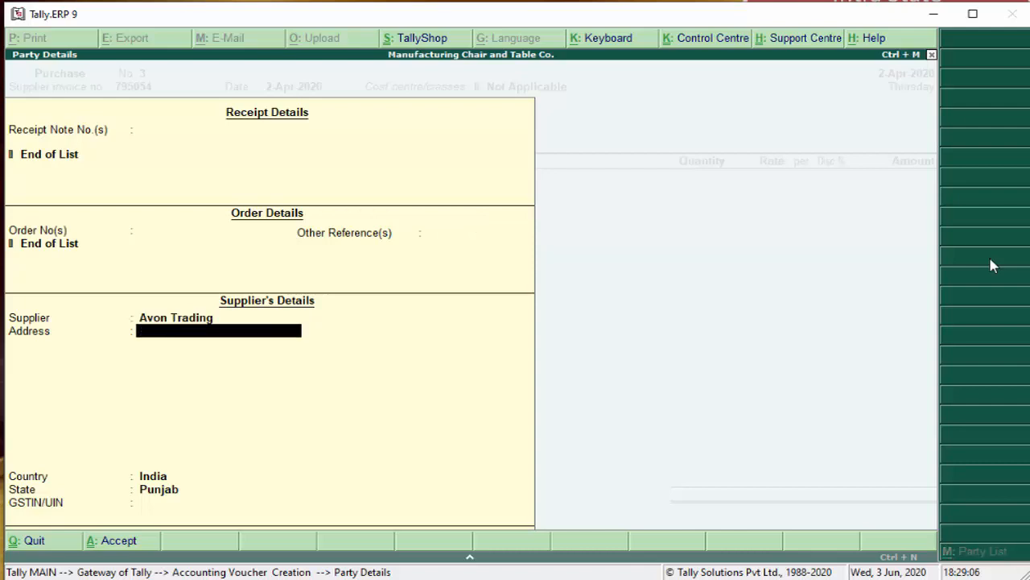
key(Return)
key(Return)
key(Return)
key(Return)
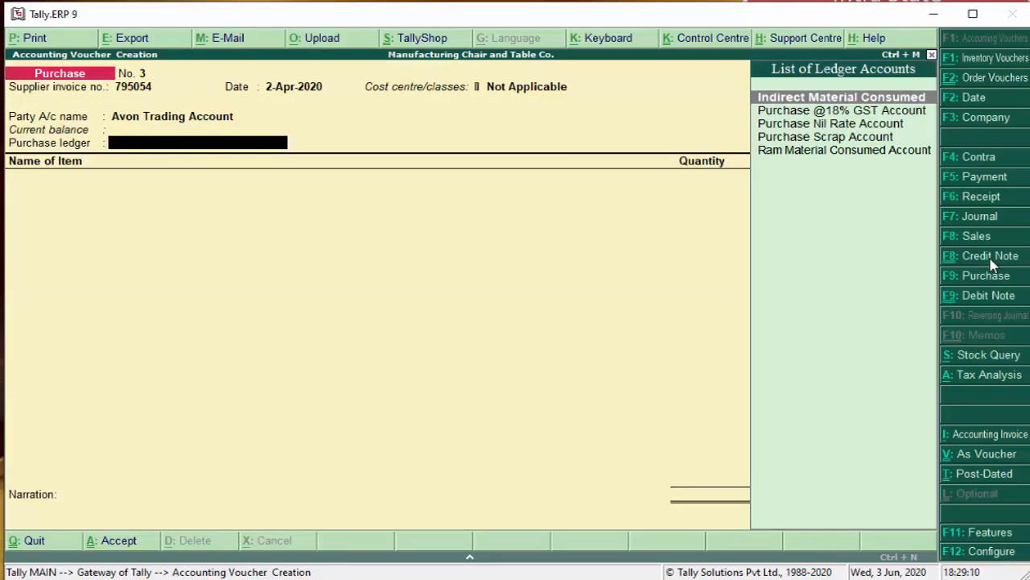
Set the voucher's purchase ledger to Purchase Nil Rate Account.
key(Down)
key(Down)
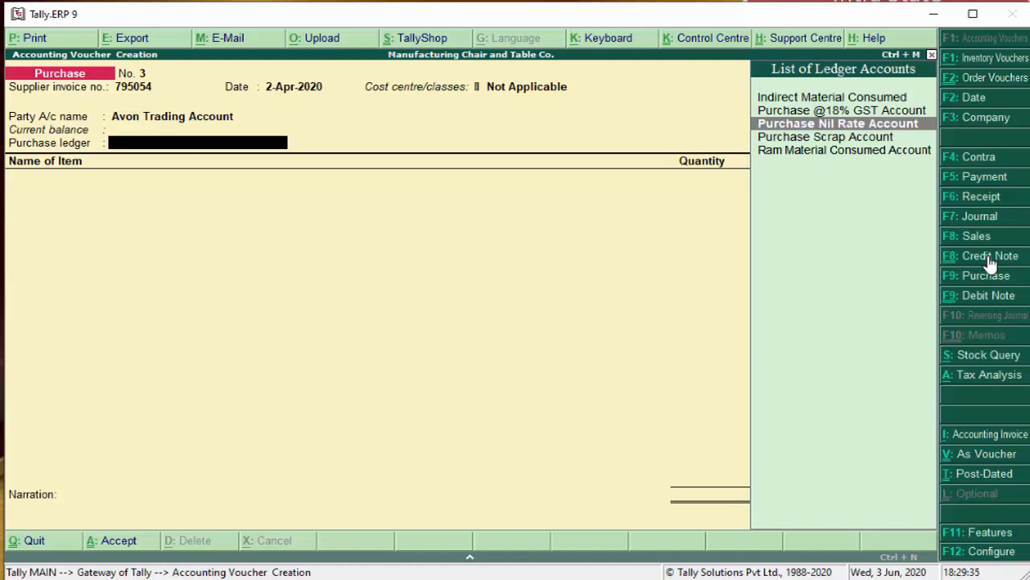
key(Return)
key(Return)
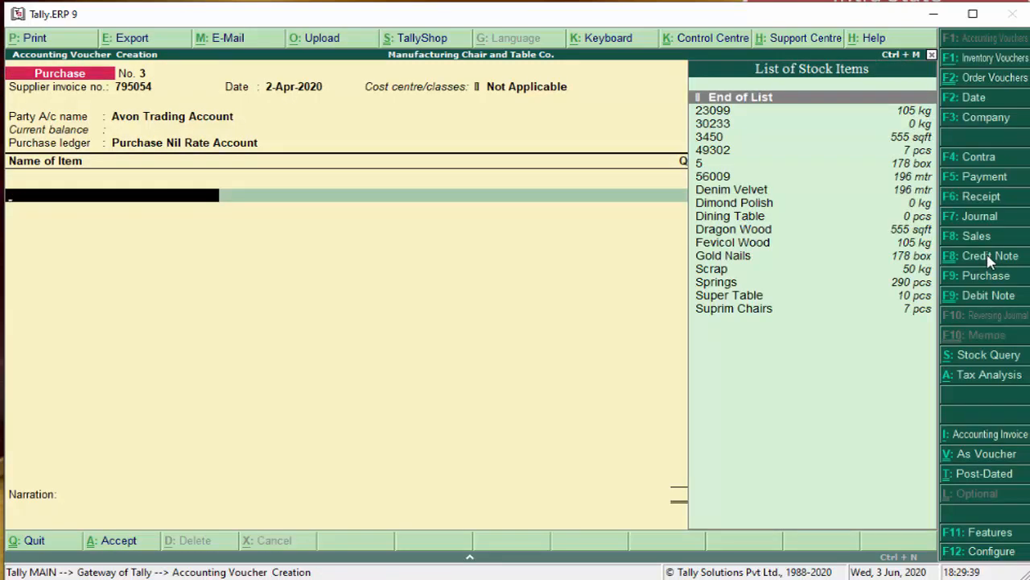
Add the stock item Denim Velvet to the purchase voucher, with tracking number and order number Not Applicable.
key(Down)
key(Down)
key(Down)
key(Down)
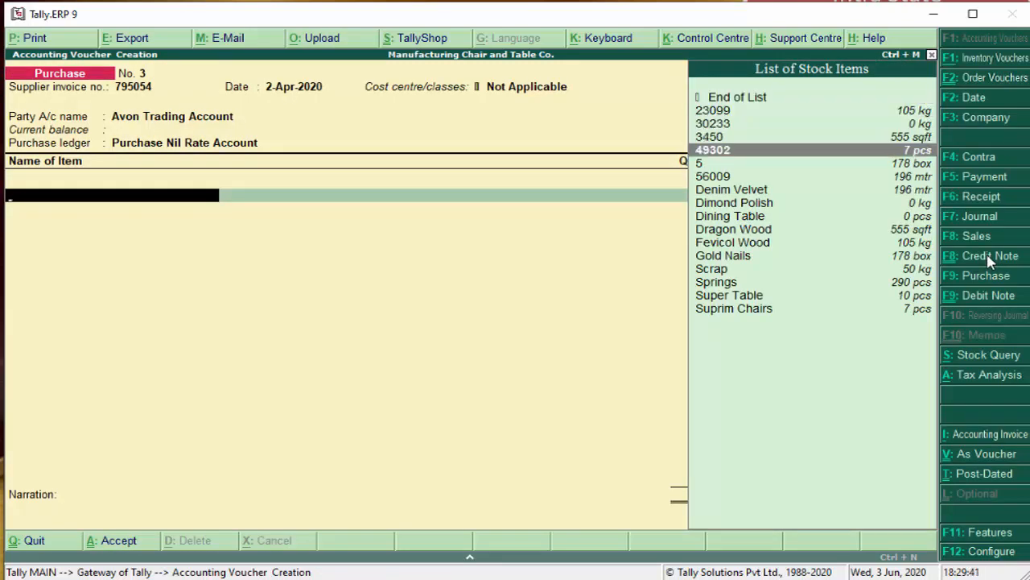
key(Down)
key(Down)
key(Down)
key(Down)
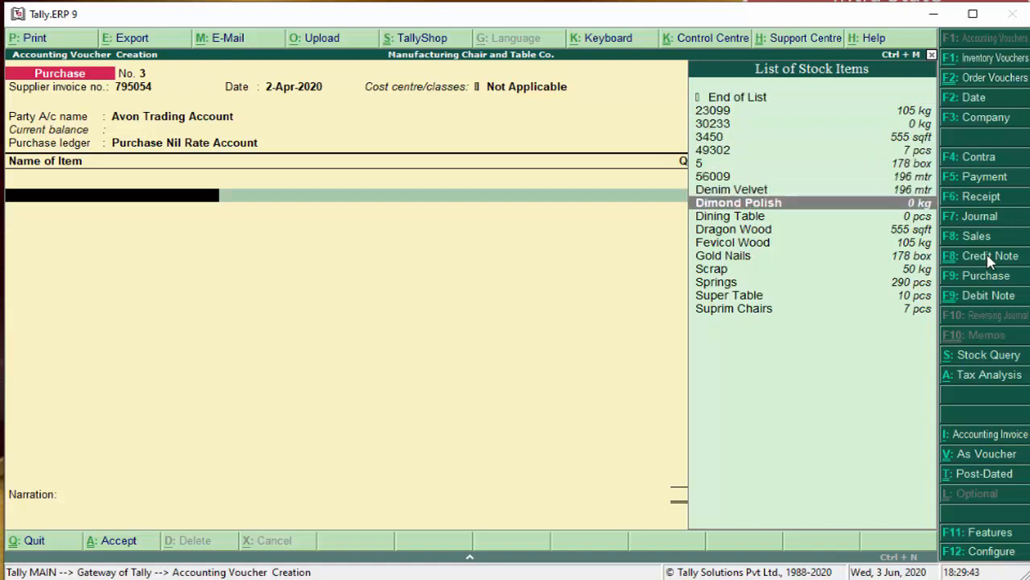
key(Down)
key(Down)
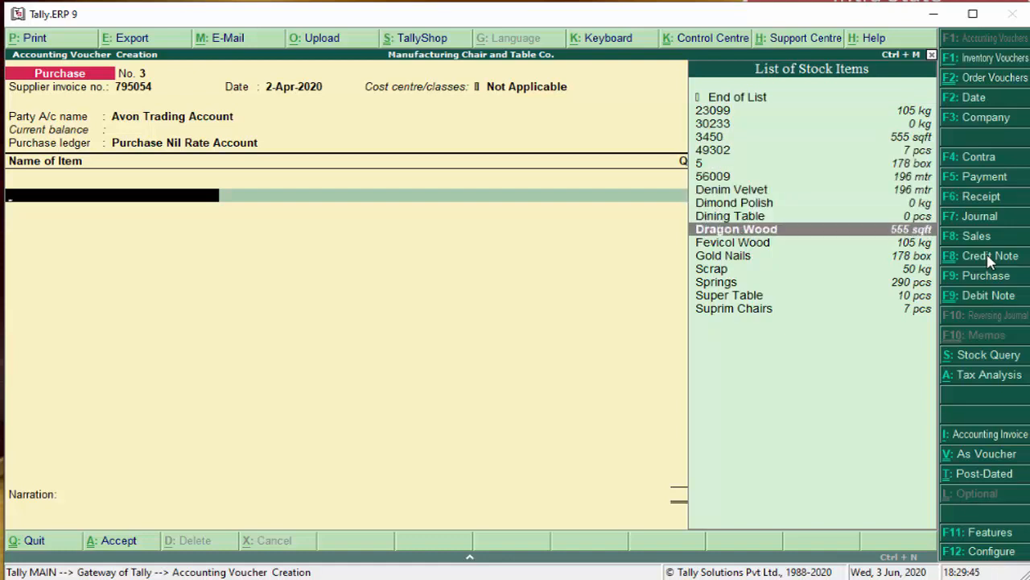
key(Down)
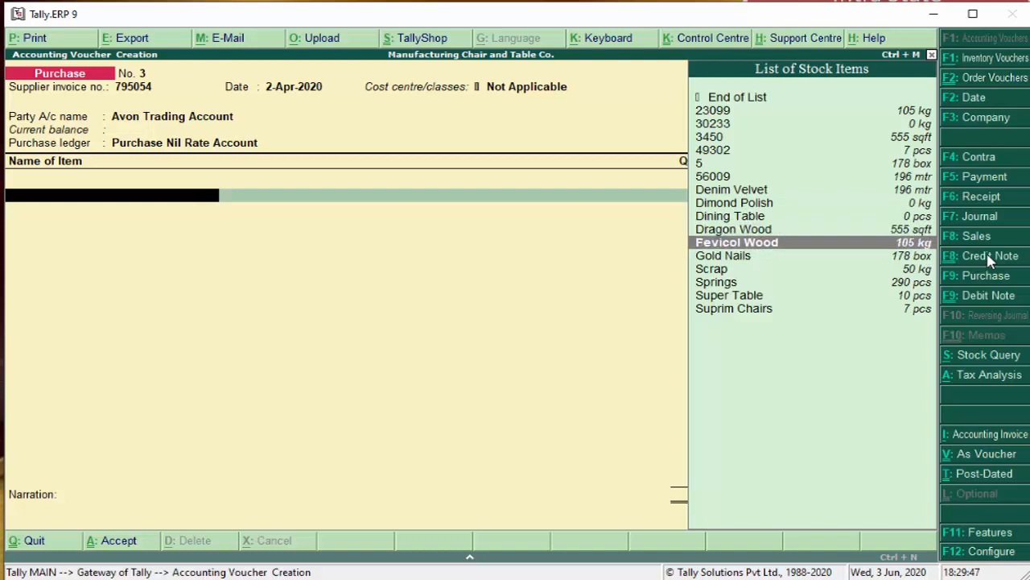
key(Up)
key(Up)
key(Up)
key(Up)
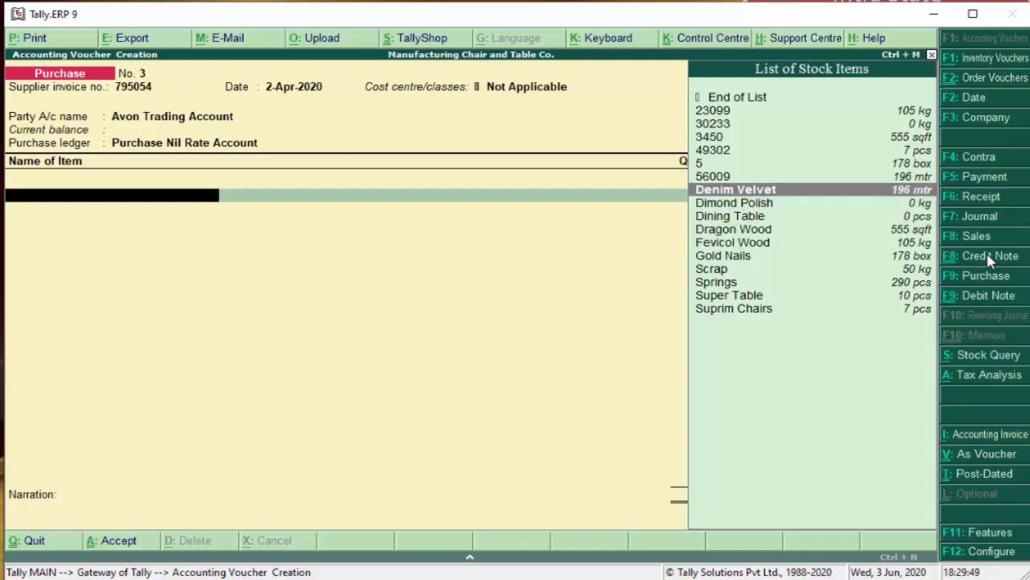
key(Return)
key(Return)
key(Return)
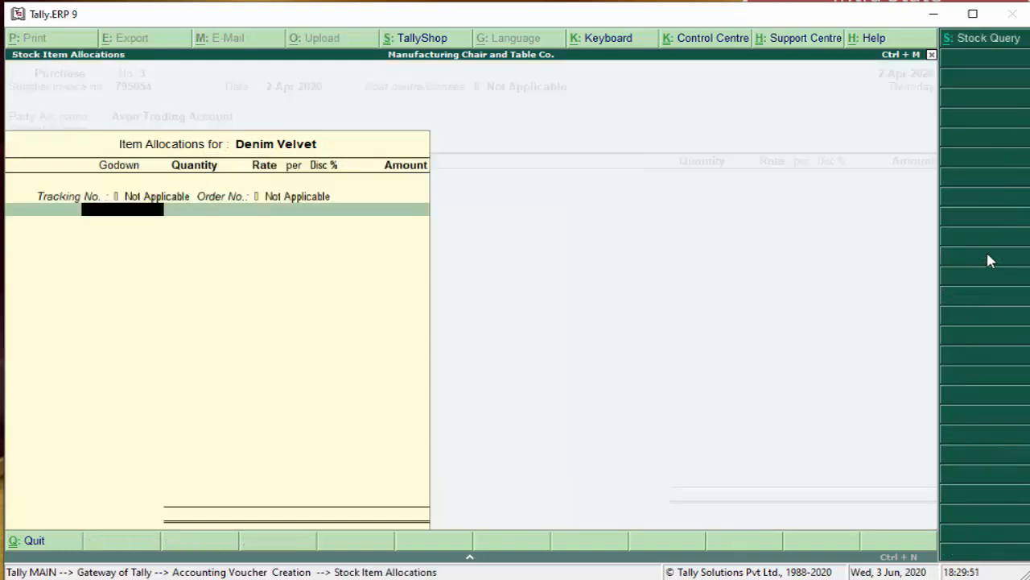
Allocate 50 mtr of Denim Velvet to the Chair Warehouse at a rate of 250.00 per mtr, with cost tracking Not Applicable.
text(D)
key(BackSpace)
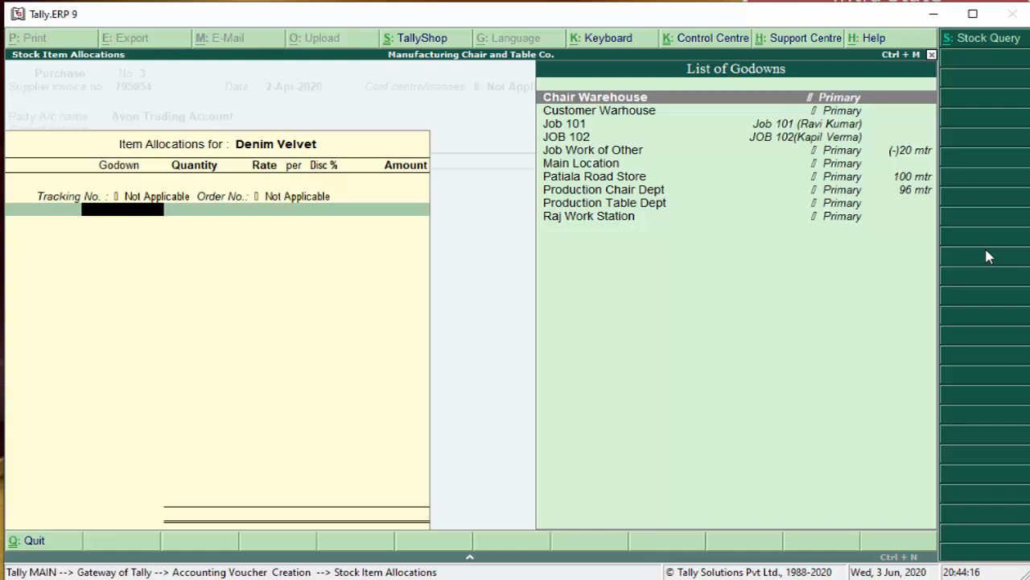
key(Return)
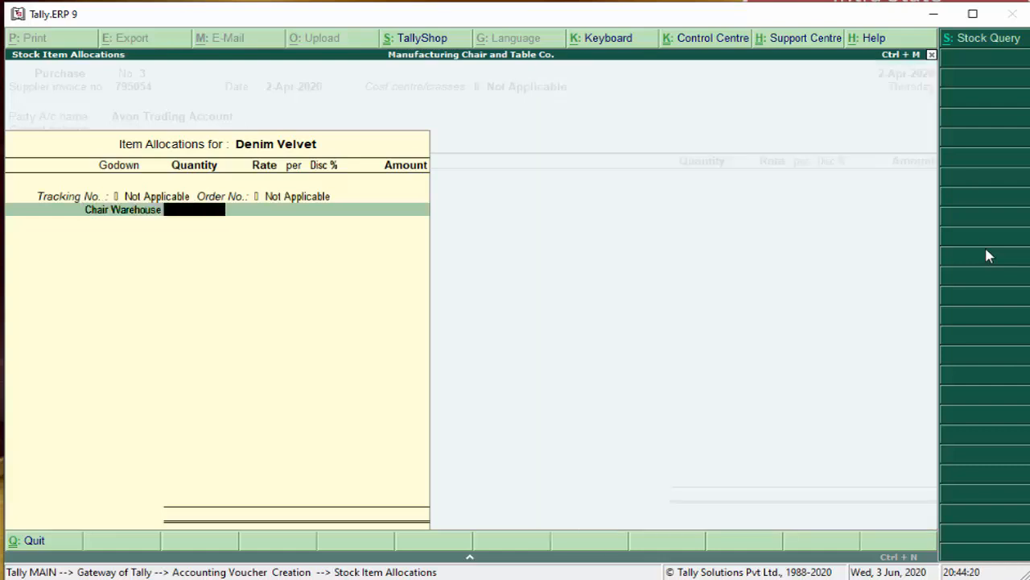
text(50)
key(Return)
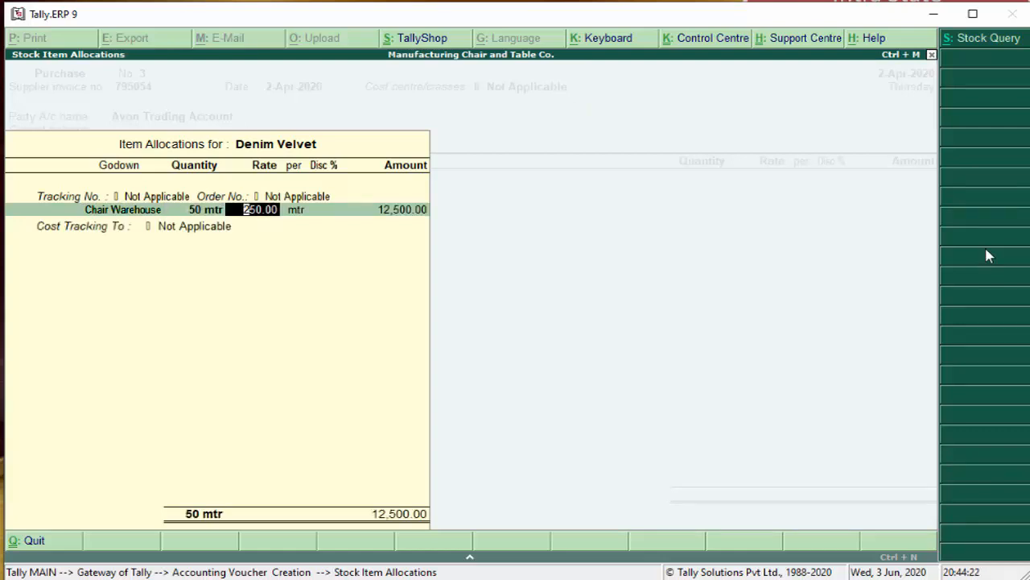
key(Return)
key(Return)
key(Return)
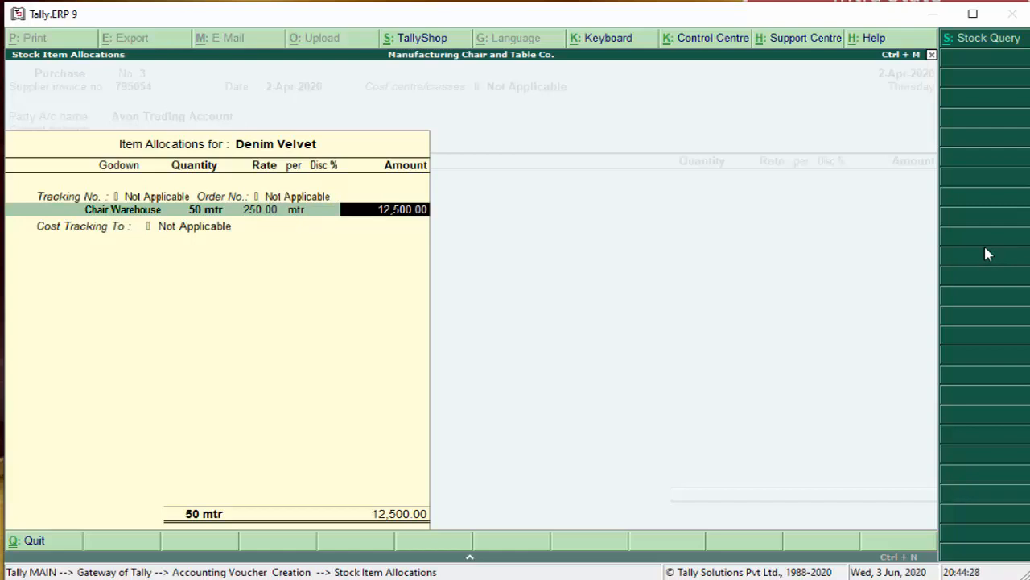
key(Return)
key(Return)
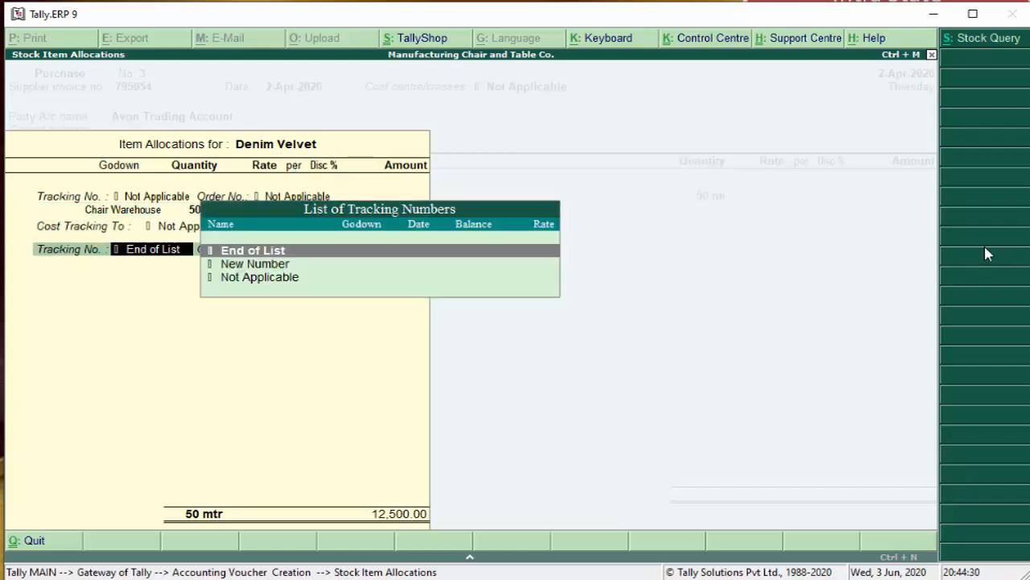
key(Return)
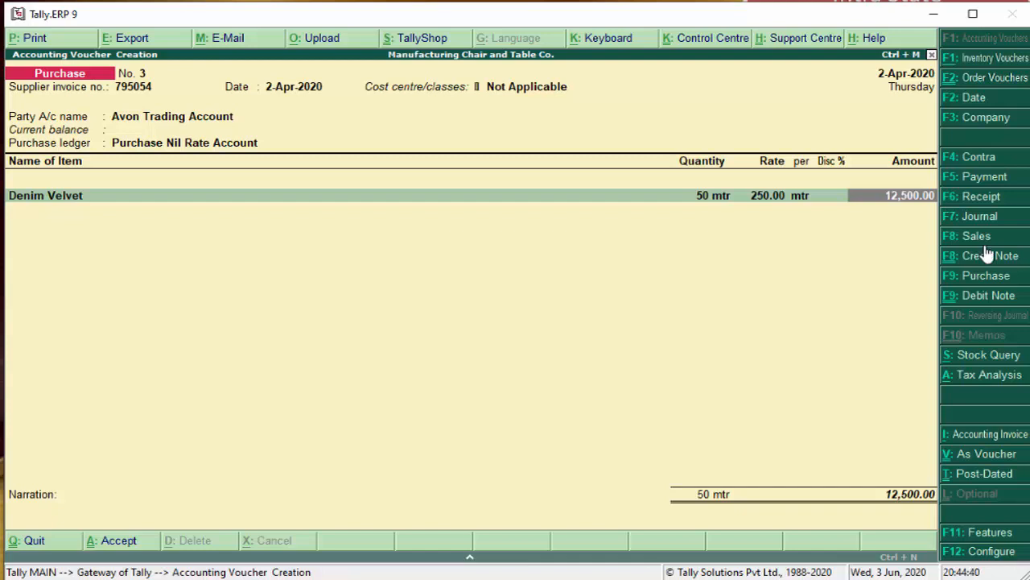
End the item list and record the bill as New Ref 795054 with 15 days' credit for 12,500.00 Cr.
key(Return)
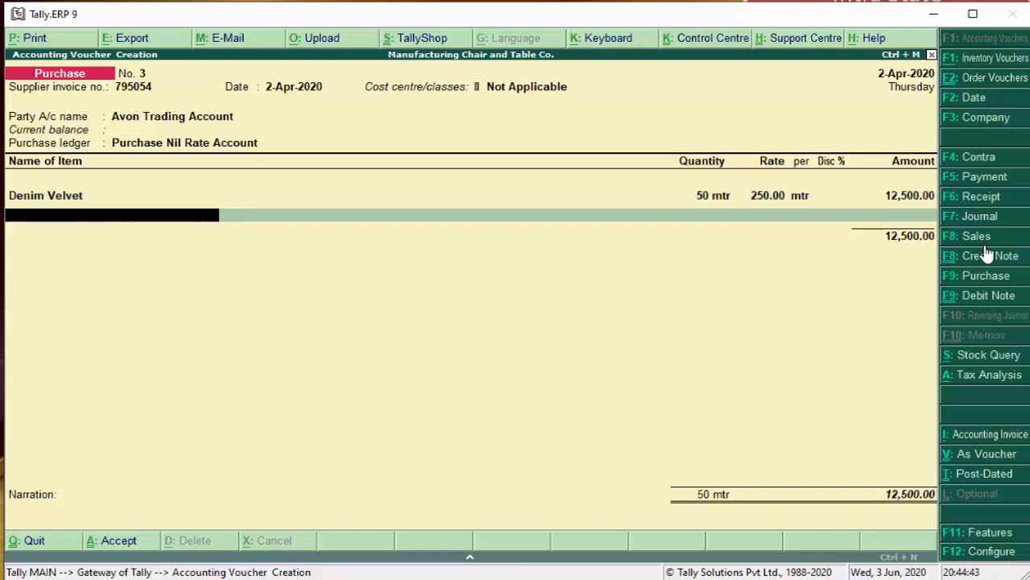
key(Return)
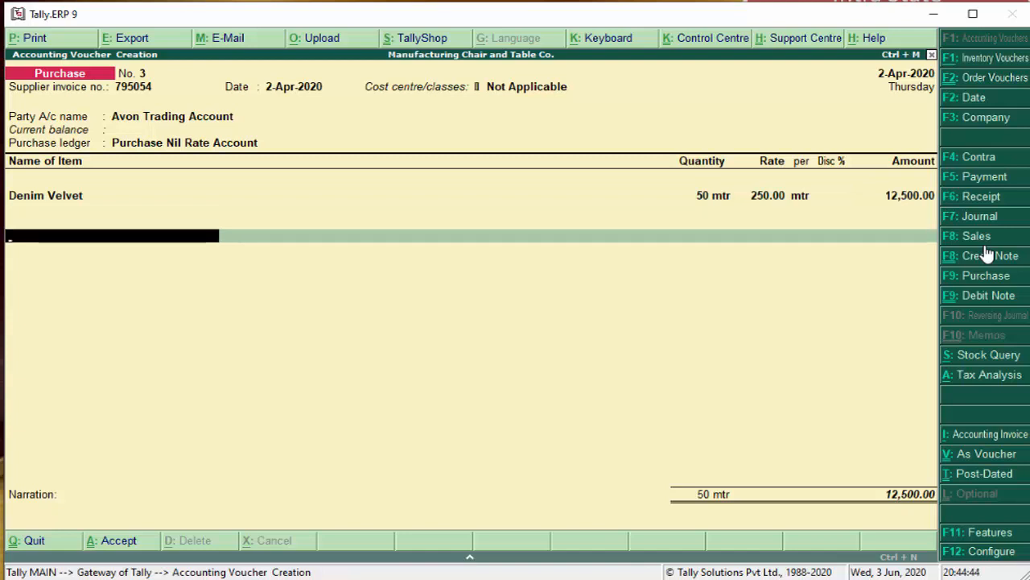
key(Return)
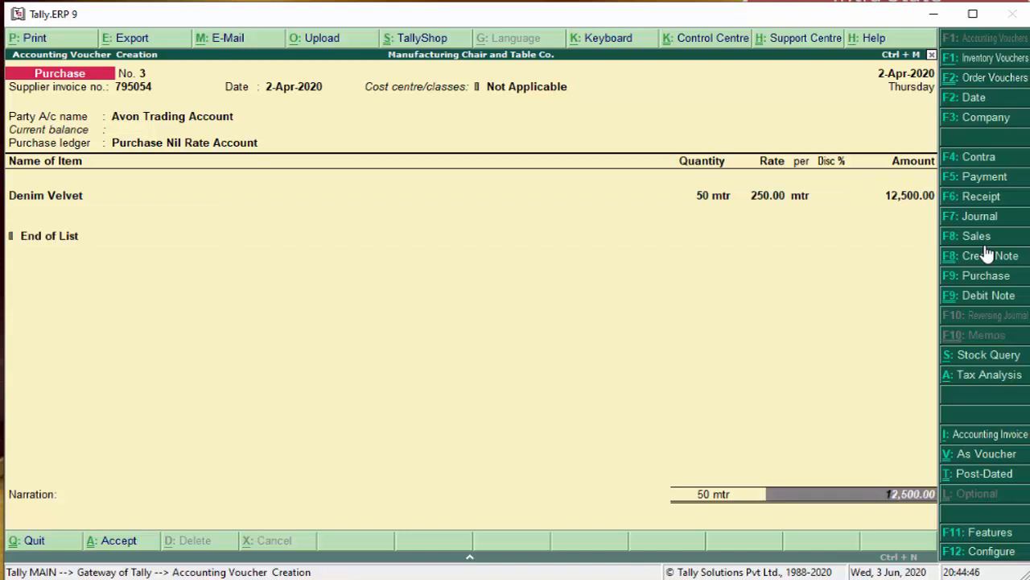
key(Return)
key(Return)
key(Return)
key(Return)
key(Return)
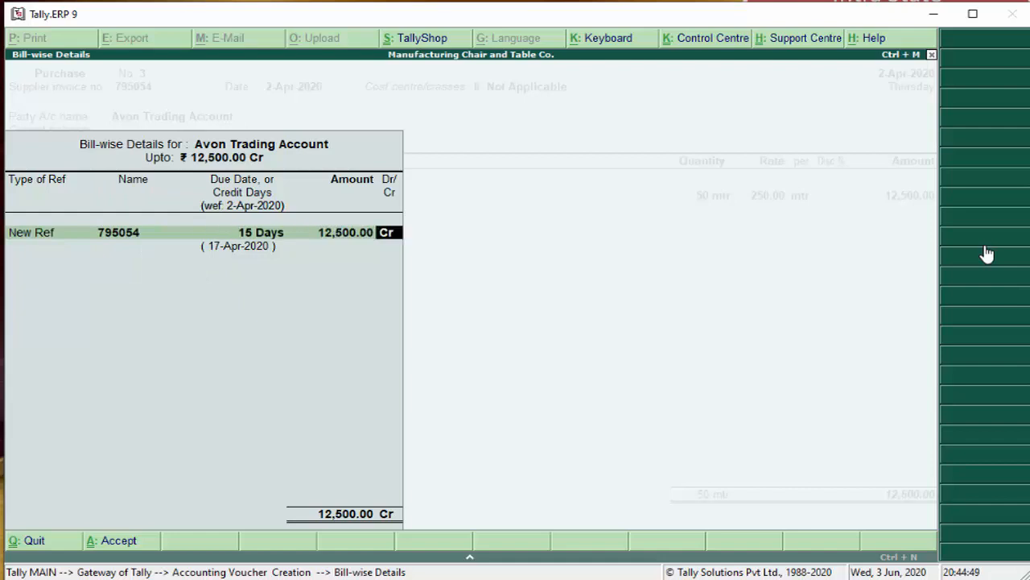
key(Return)
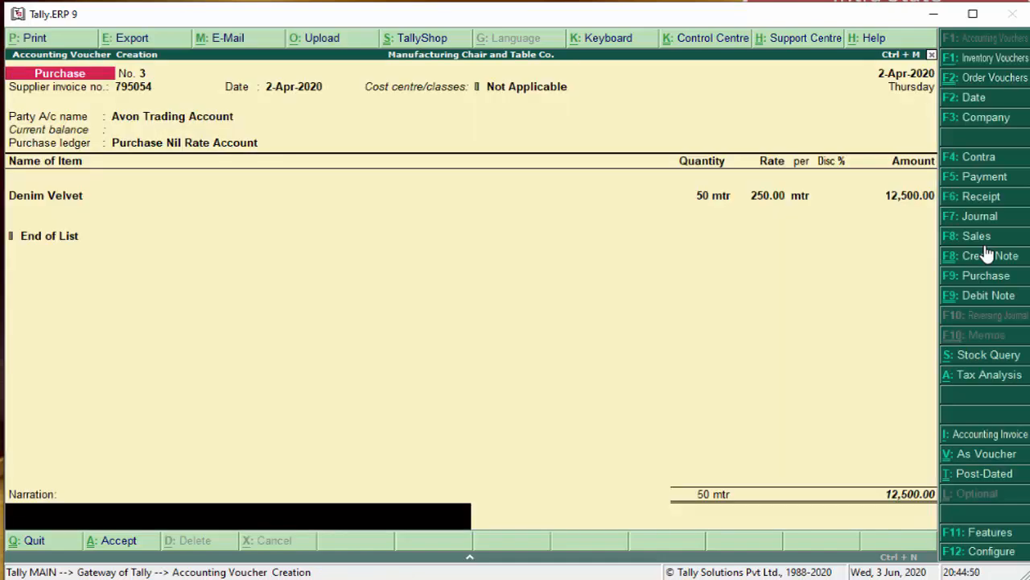
Save the purchase voucher with a blank narration and return to the Gateway of Tally.
key(Return)
key(Return)
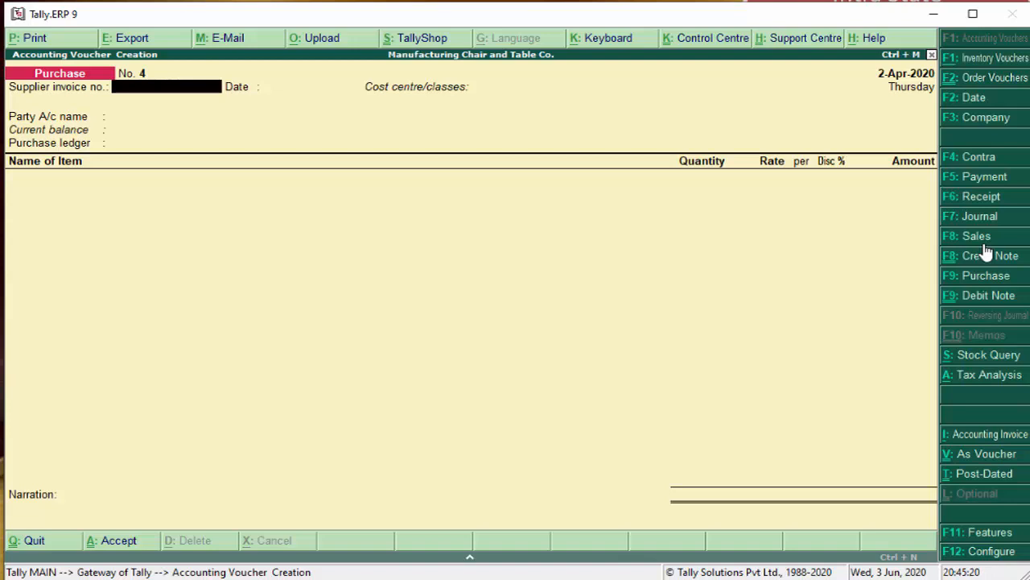
key(Escape)
key(Return)
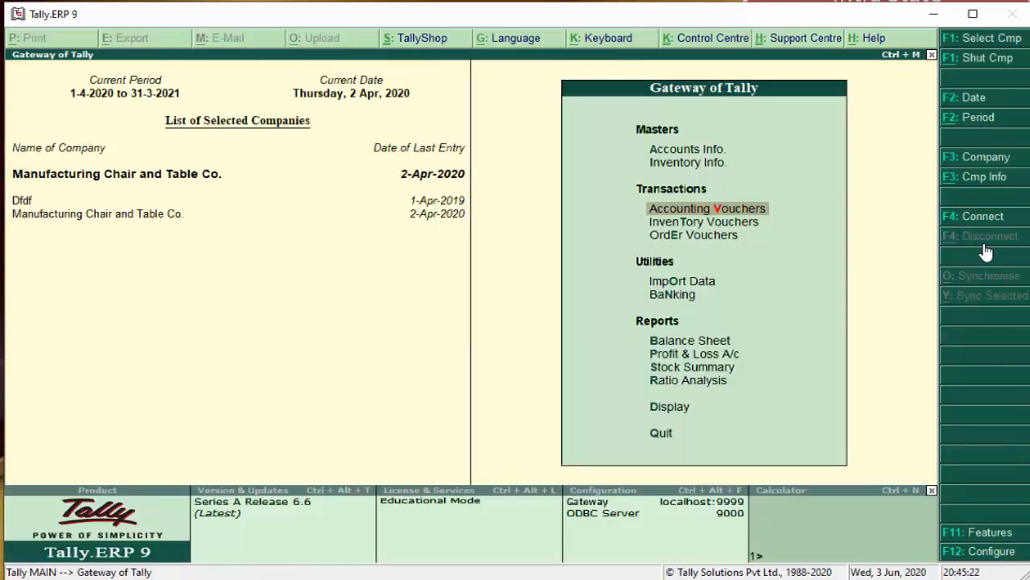
Start a new single ledger named Inter State Sale Exempted Account, without an alias.
key(Up)
key(Up)
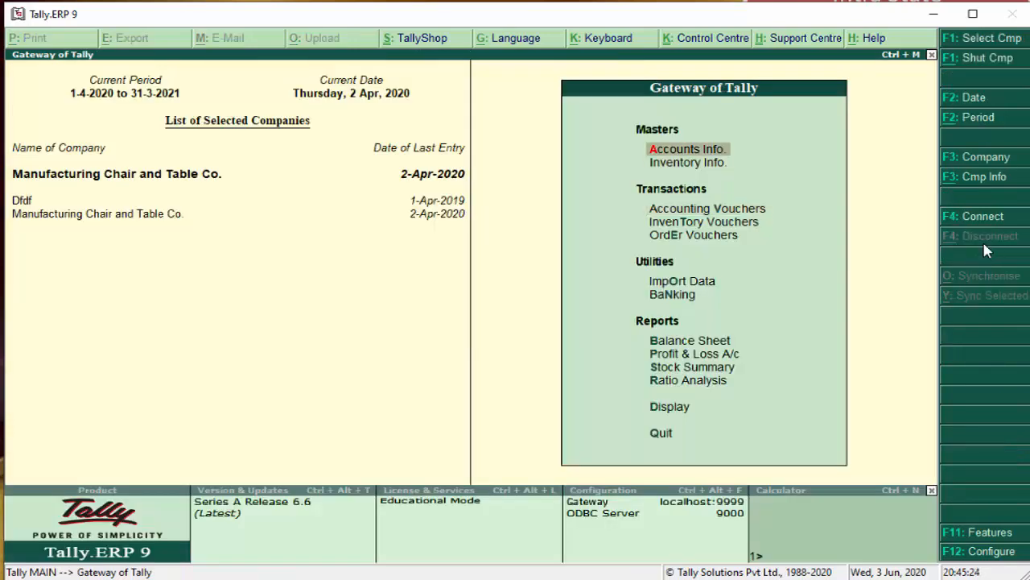
key(Return)
key(Down)
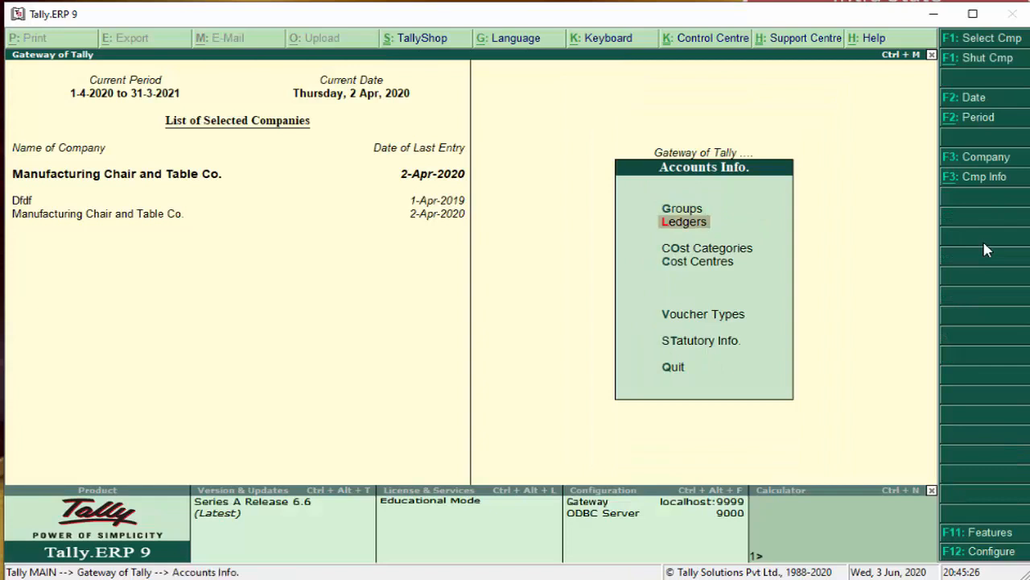
key(Return)
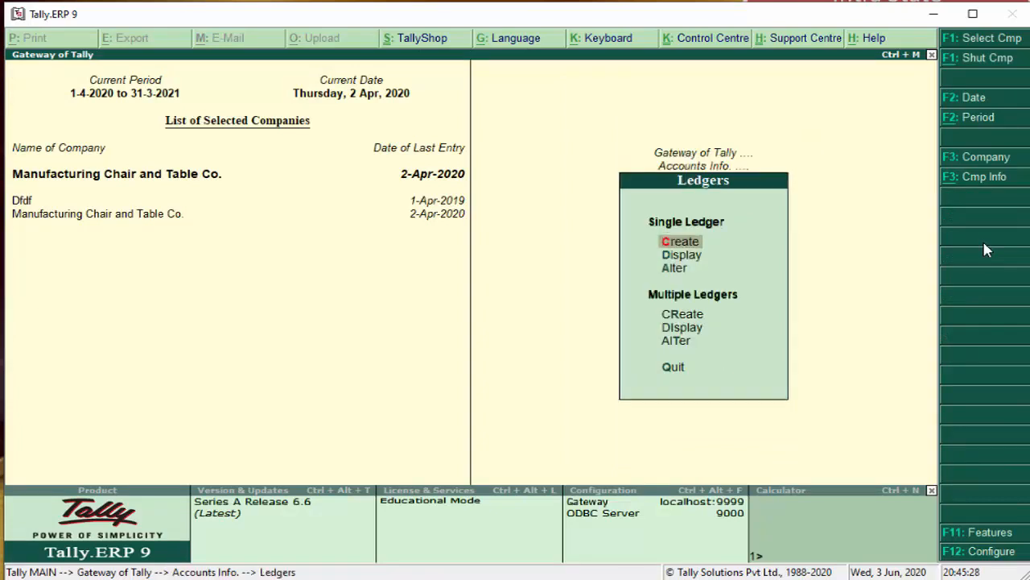
key(Return)
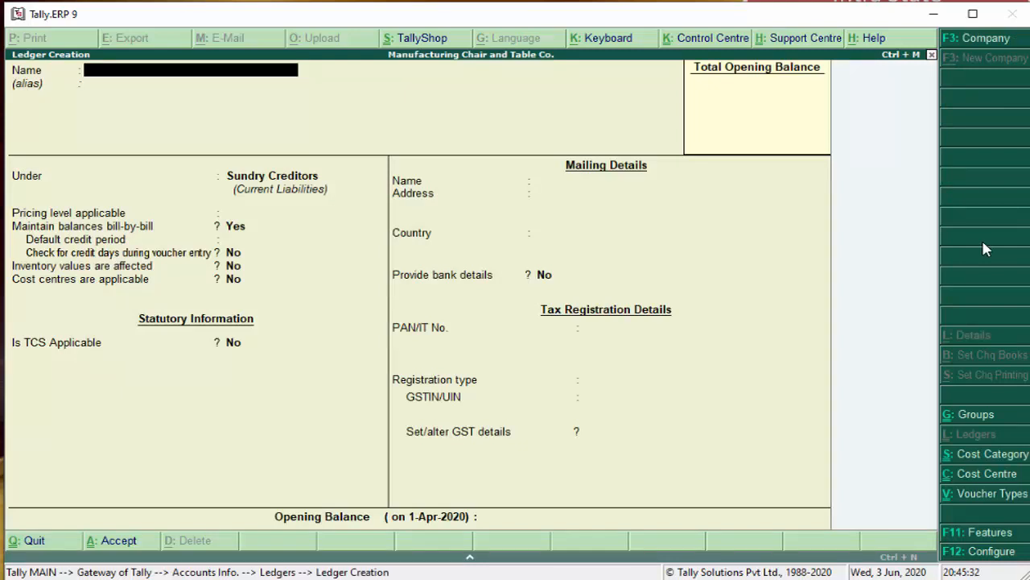
text(Inter State Sale)
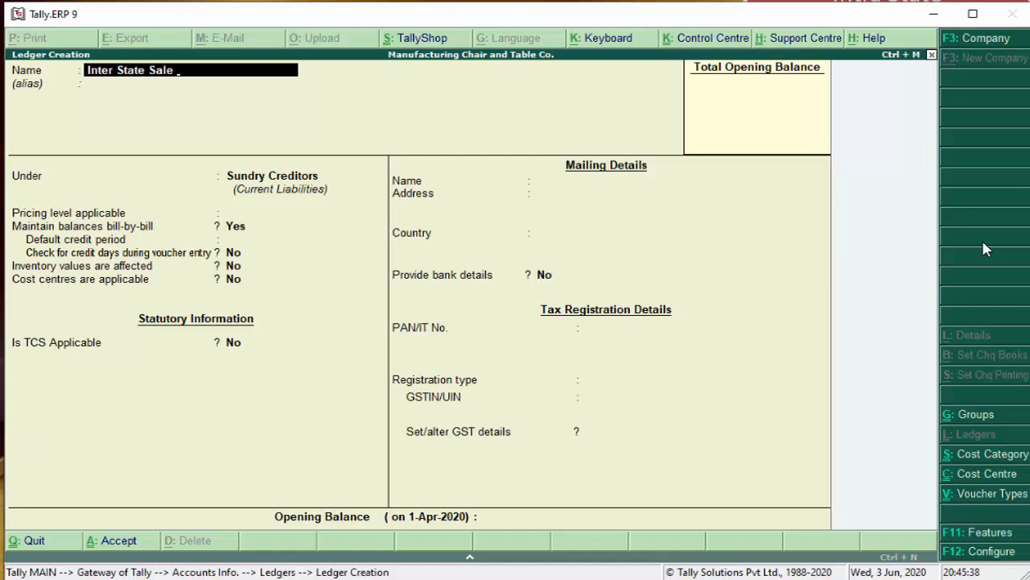
text( Exempted Account)
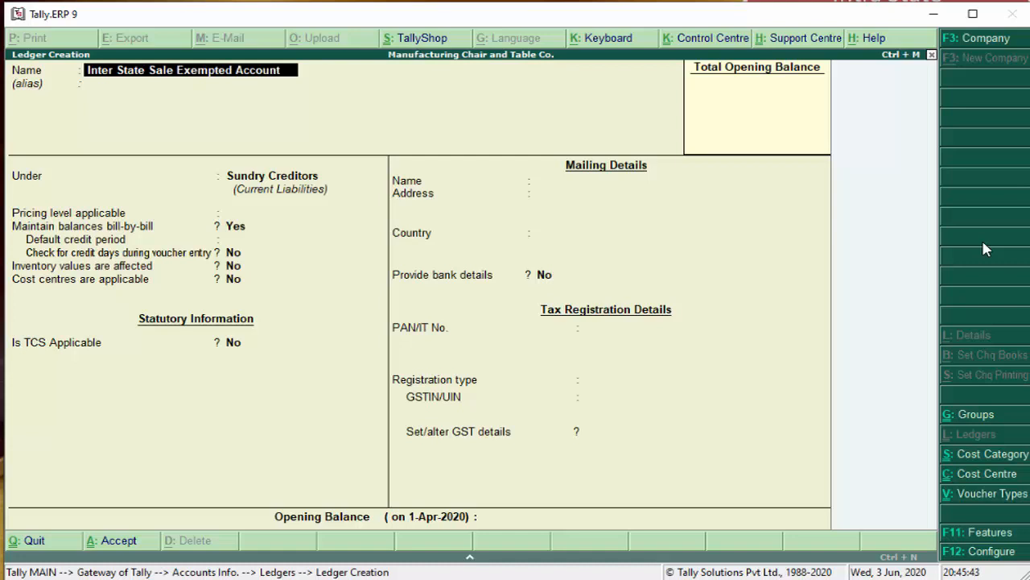
key(Return)
key(Return)
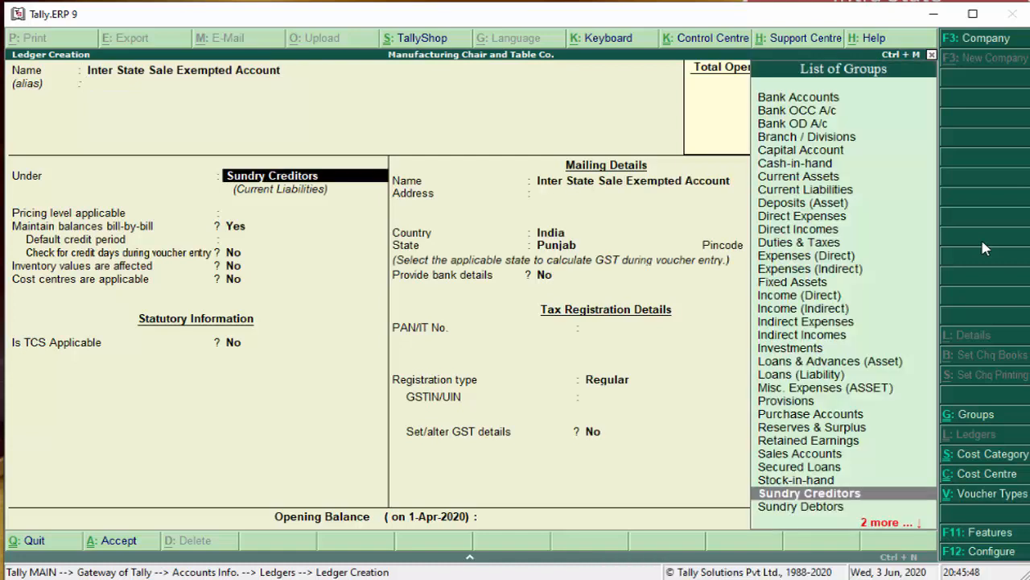
Group the ledger under Sales Accounts with inventory values affected Yes, ledger type Not Applicable, and cost centres and cost allocation No.
text(S)
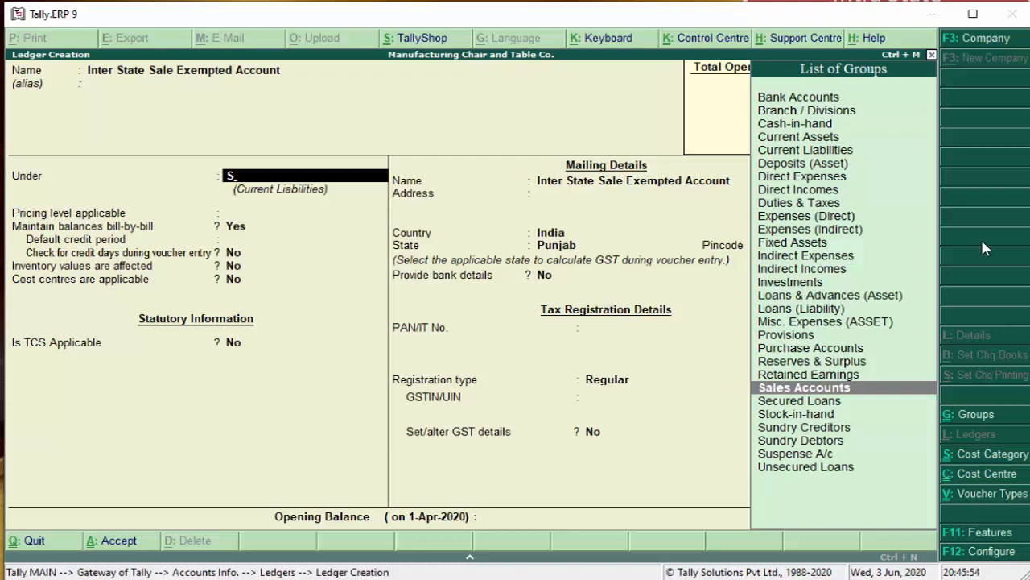
key(Return)
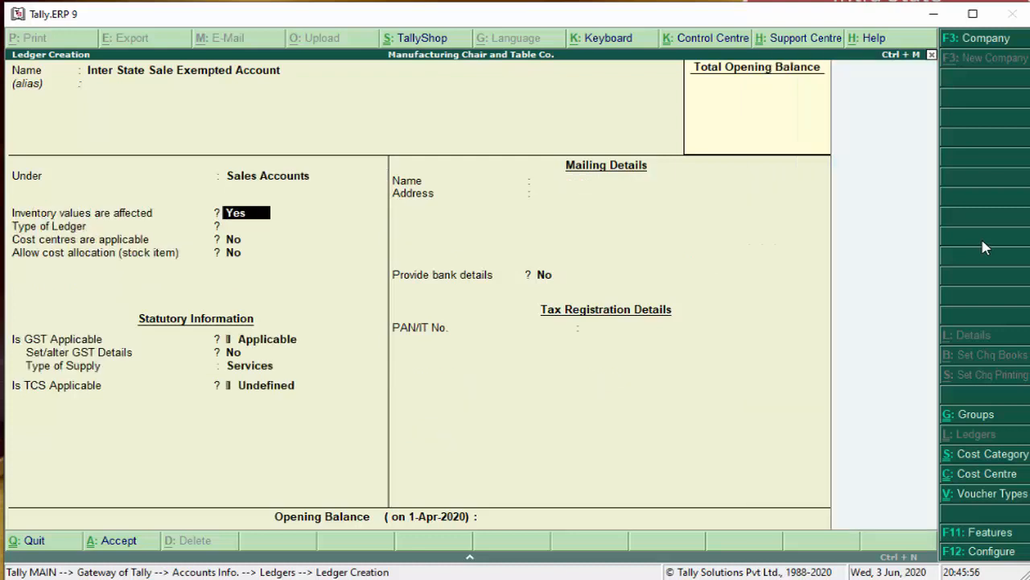
key(Return)
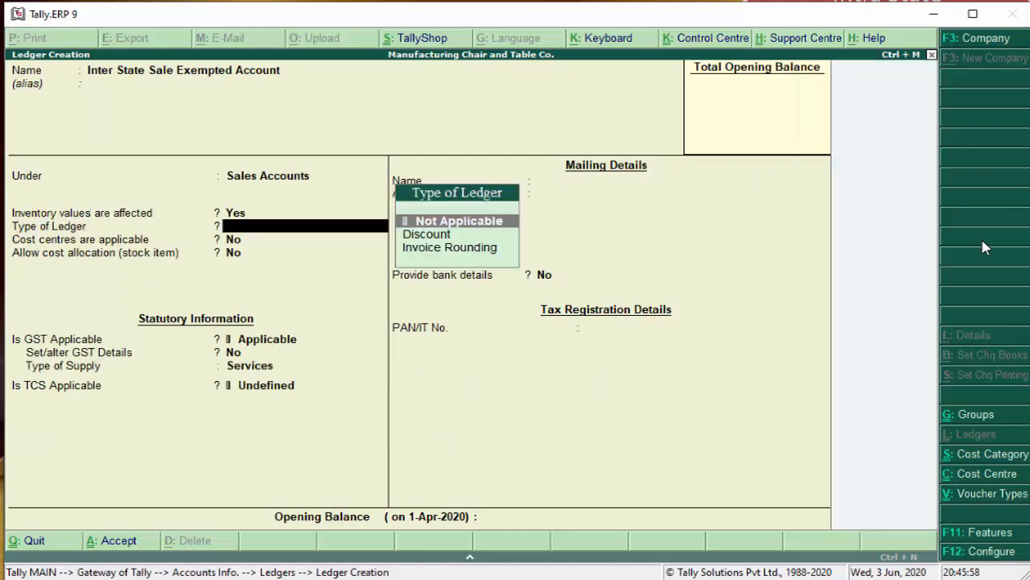
key(Return)
key(Return)
key(Return)
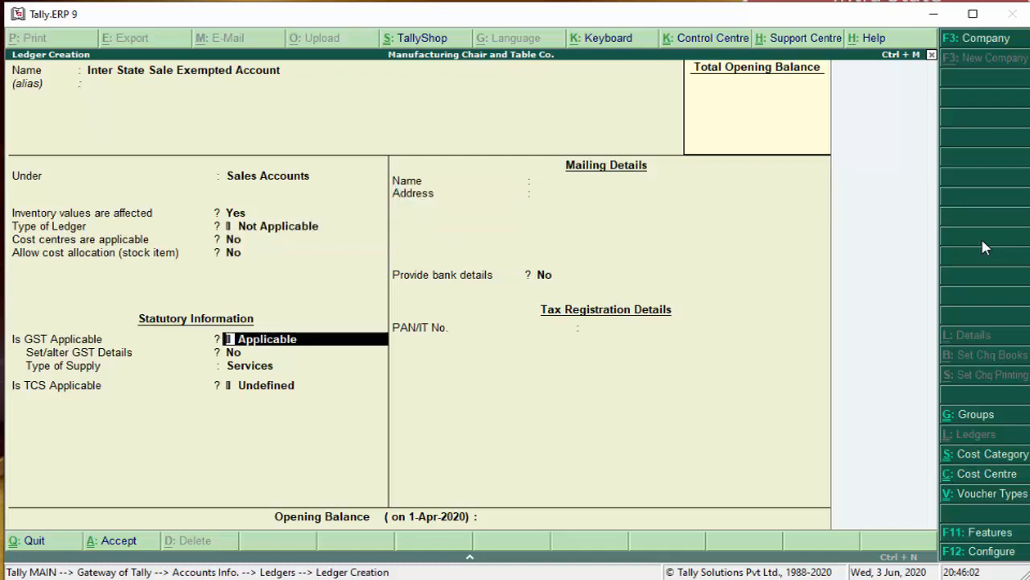
Keep GST Applicable, set Set/alter GST Details to Yes, and mark the ledger's goods as not non-GST.
key(Return)
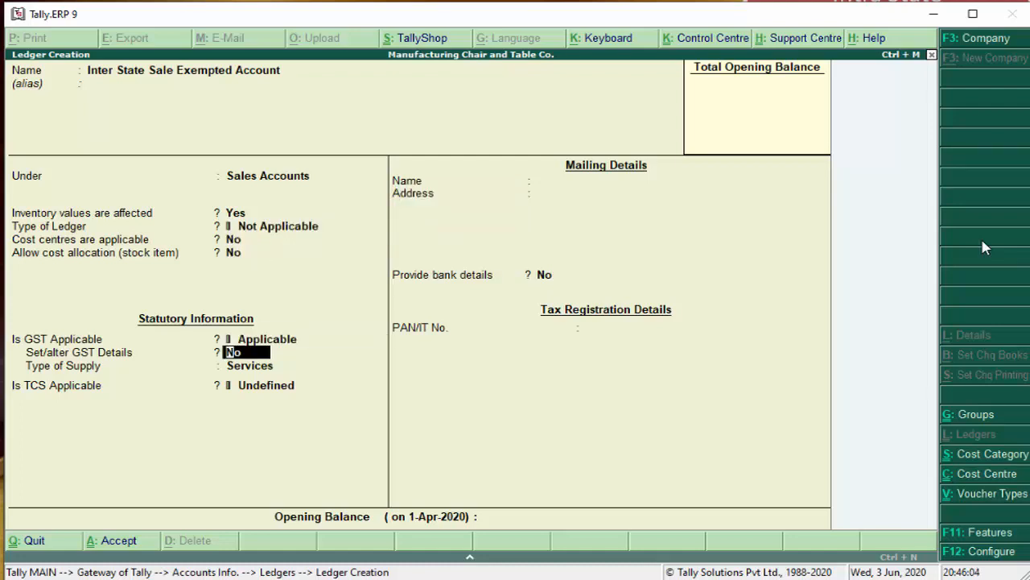
text(y)
key(Return)
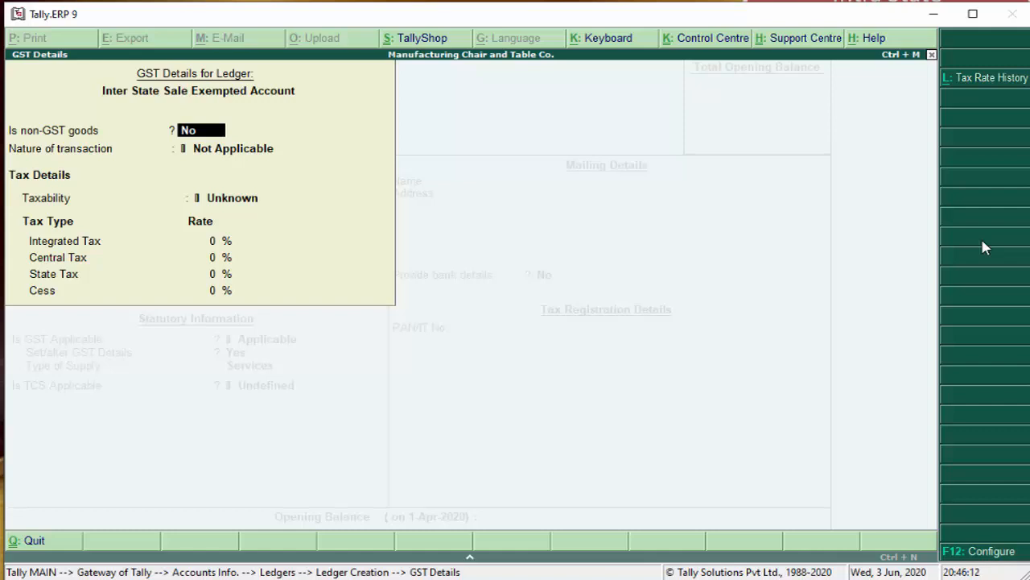
key(Return)
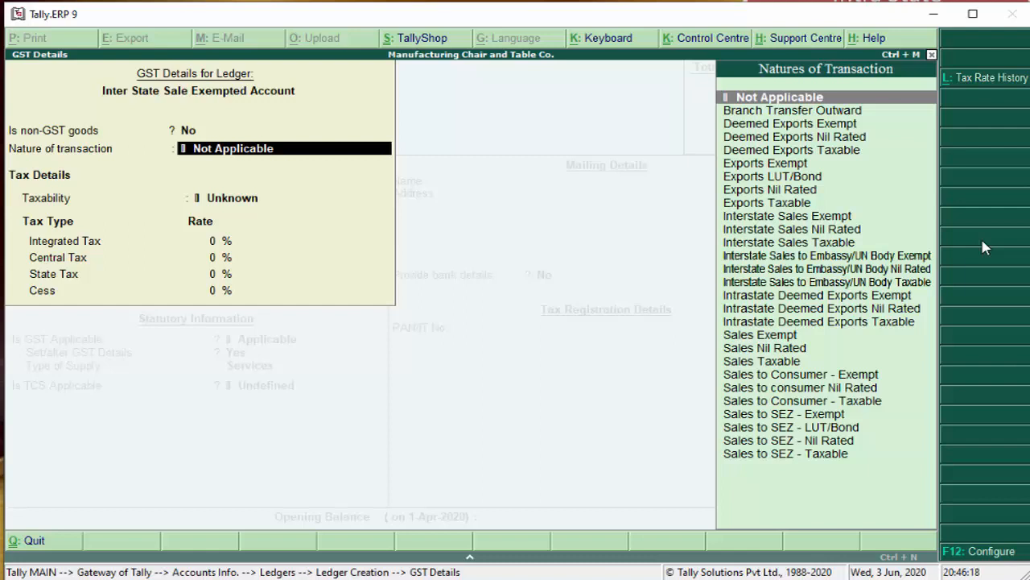
Look through the available natures of transaction, from the export and interstate sales options down to the Sales to SEZ options.
key(Down)
key(Down)
key(Down)
key(Down)
key(Down)
key(Down)
key(Down)
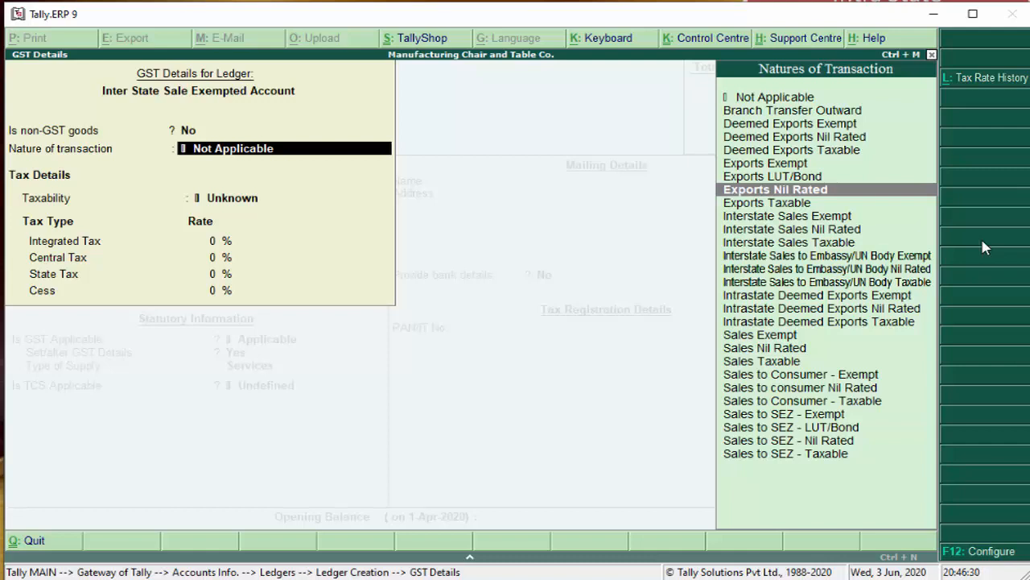
key(Down)
key(Down)
key(Down)
key(Down)
key(Down)
key(Down)
key(Down)
key(Down)
key(Down)
key(Down)
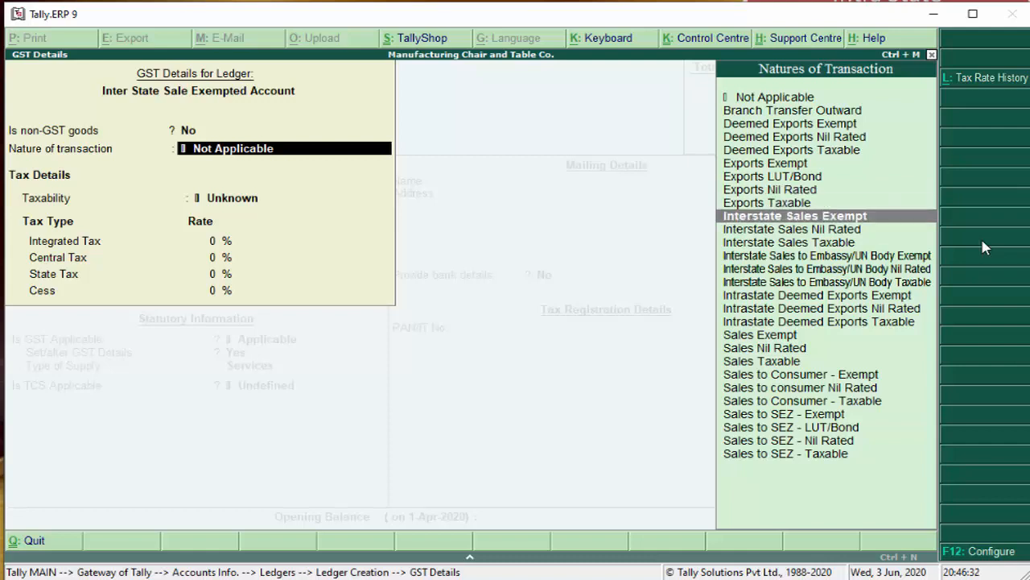
key(Down)
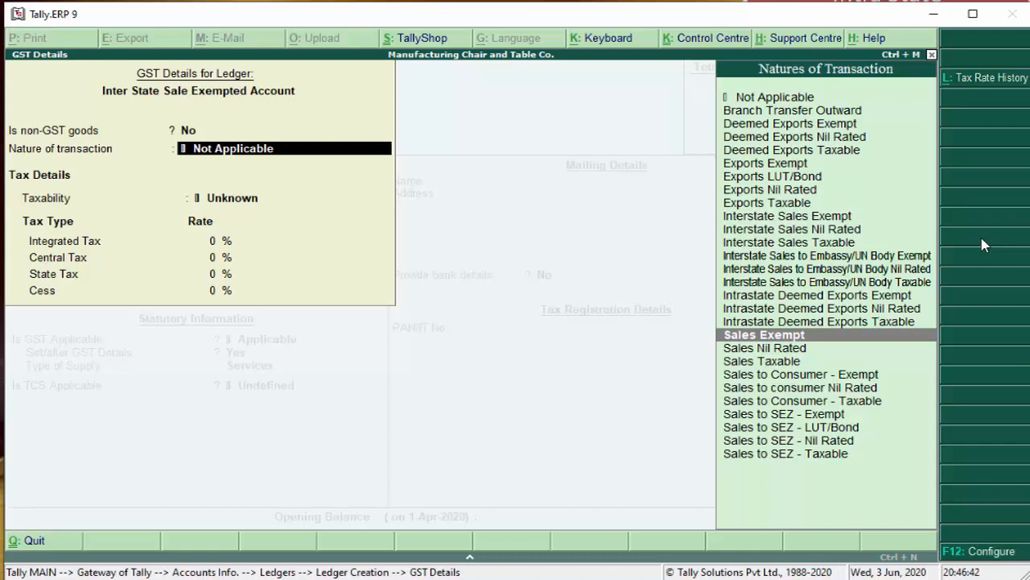
key(Down)
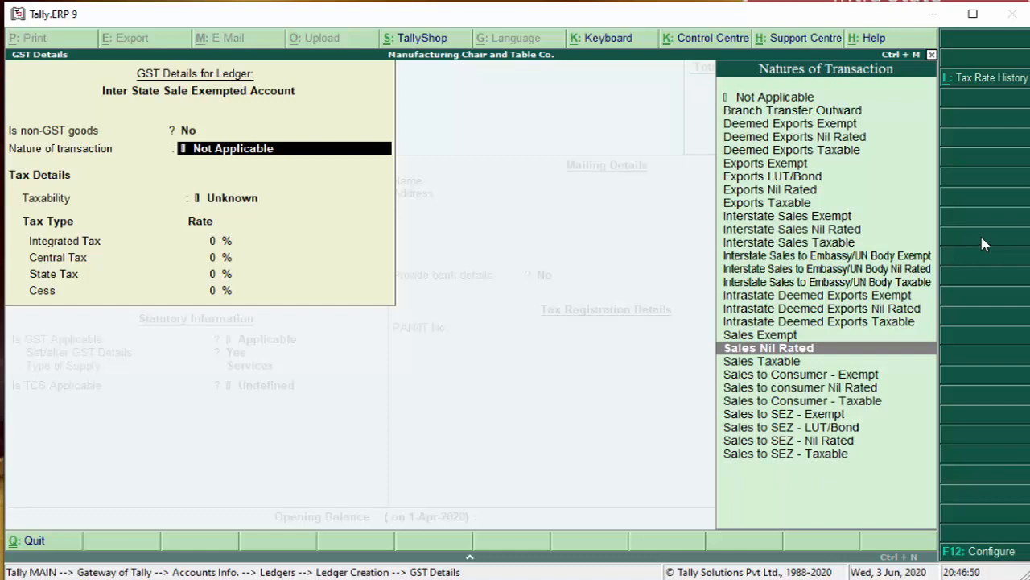
key(Down)
key(Down)
key(Down)
key(Down)
key(Down)
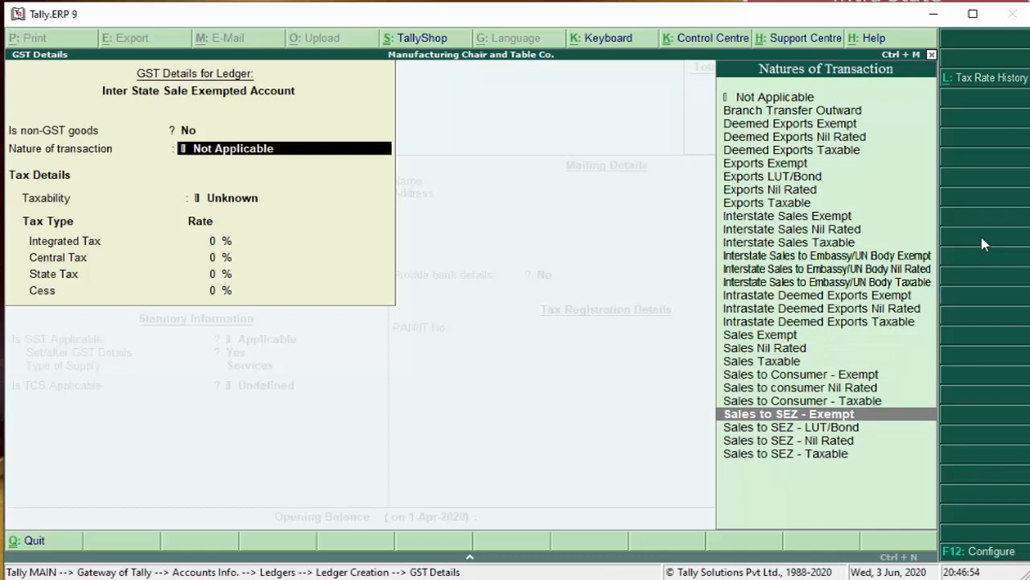
key(Down)
key(Down)
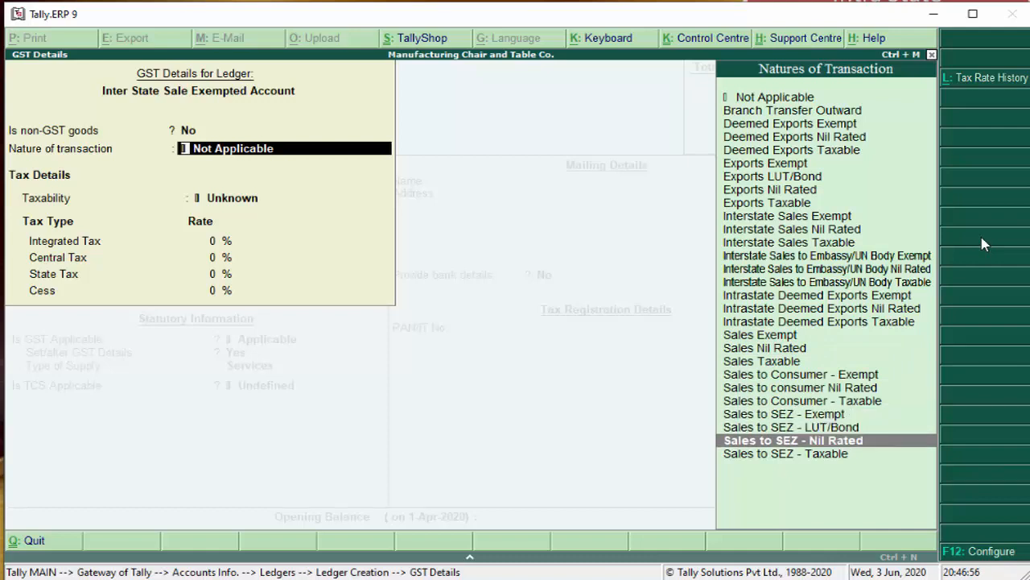
Review the natures of transaction back up to the deemed exports, then examine the export options through Interstate Sales Exempt.
key(Up)
key(Up)
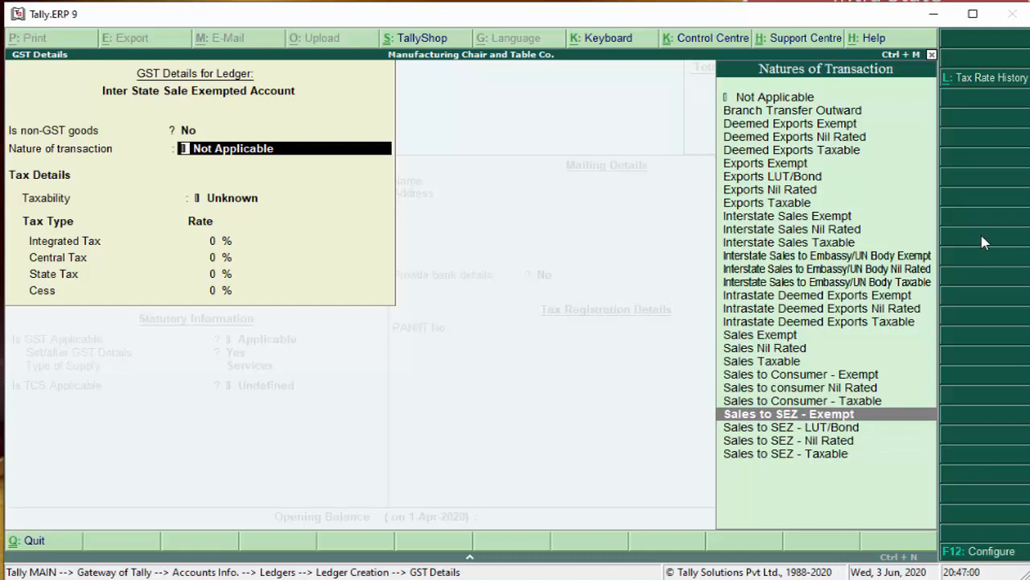
key(Up)
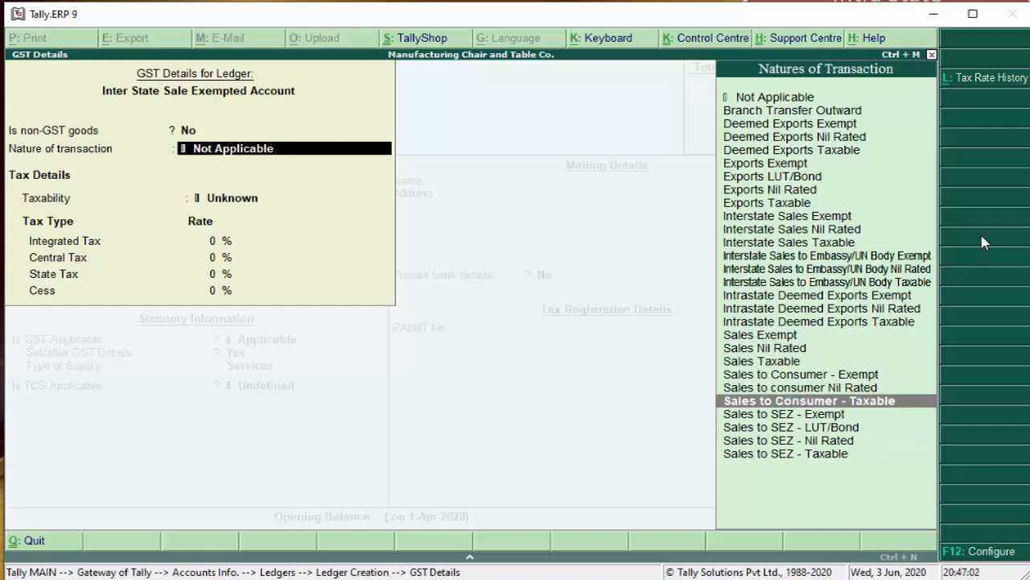
key(Up)
key(Up)
key(Up)
key(Up)
key(Up)
key(Up)
key(Up)
key(Up)
key(Up)
key(Up)
key(Up)
key(Up)
key(Up)
key(Up)
key(Up)
key(Up)
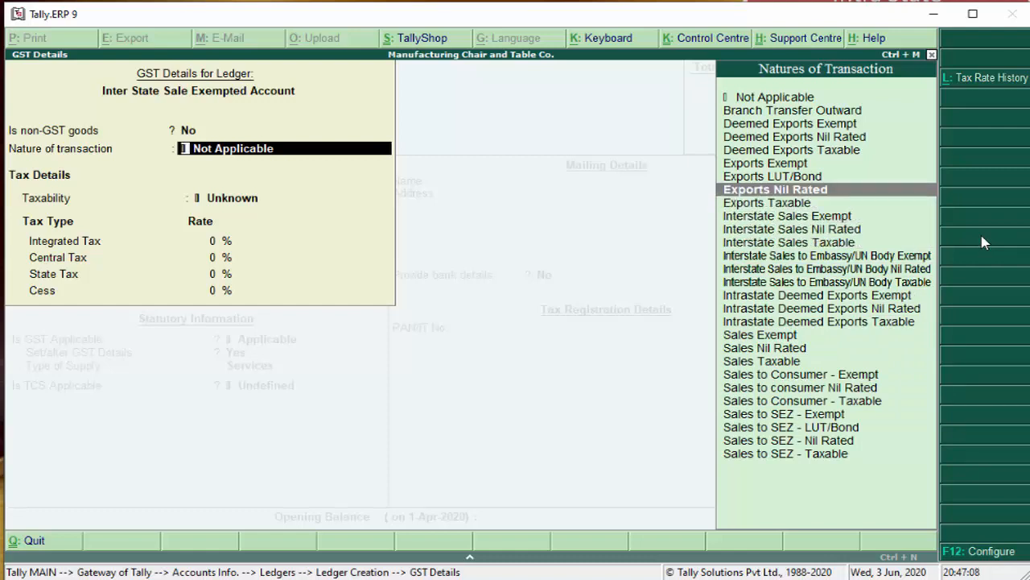
key(Up)
key(Up)
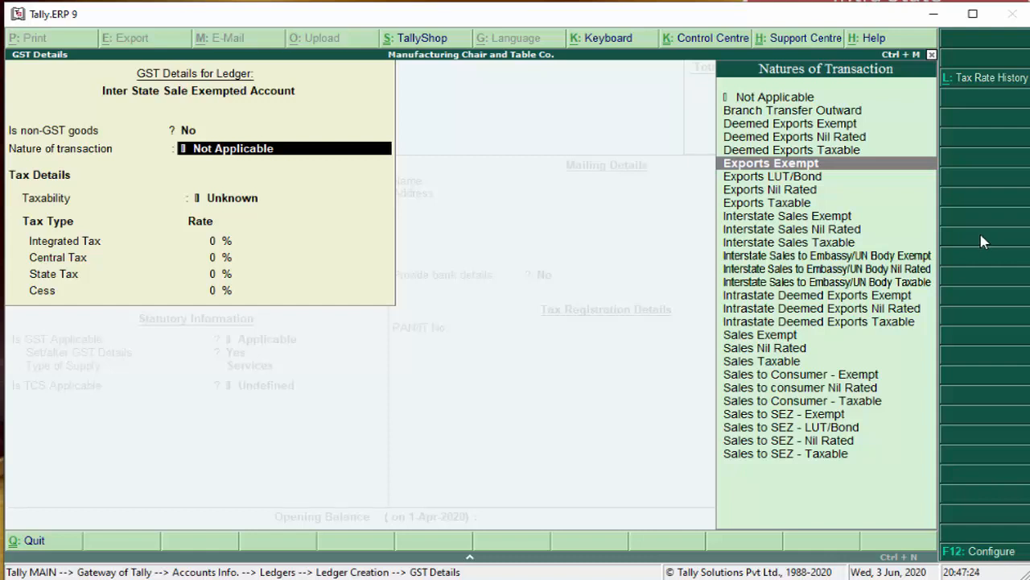
key(Up)
key(Up)
key(Up)
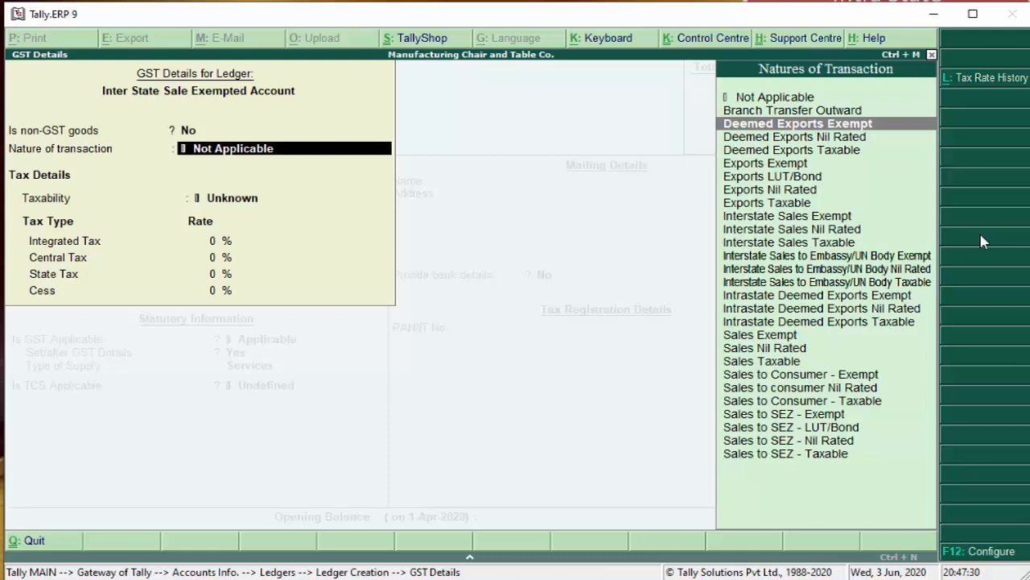
key(Down)
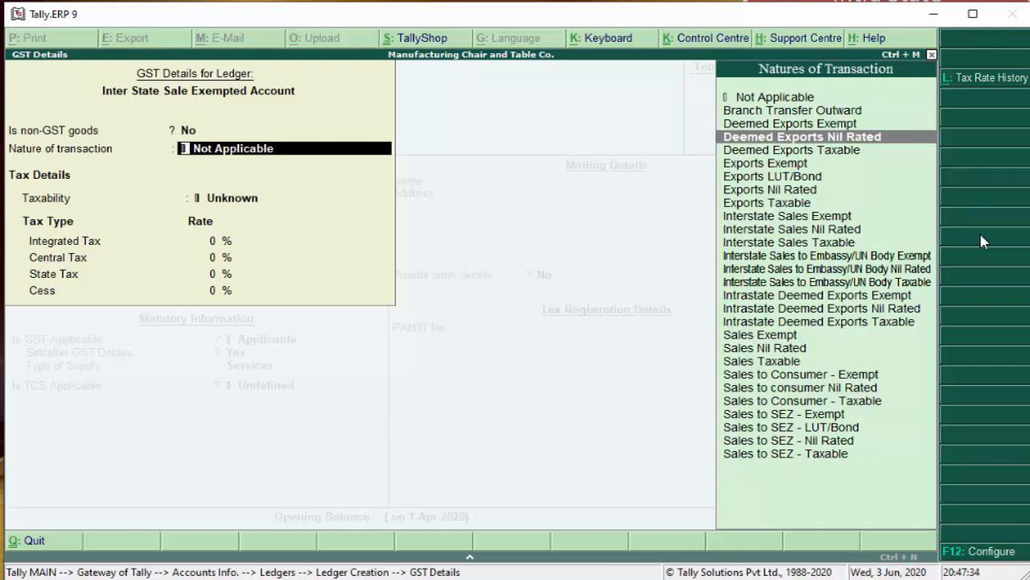
key(Down)
key(Down)
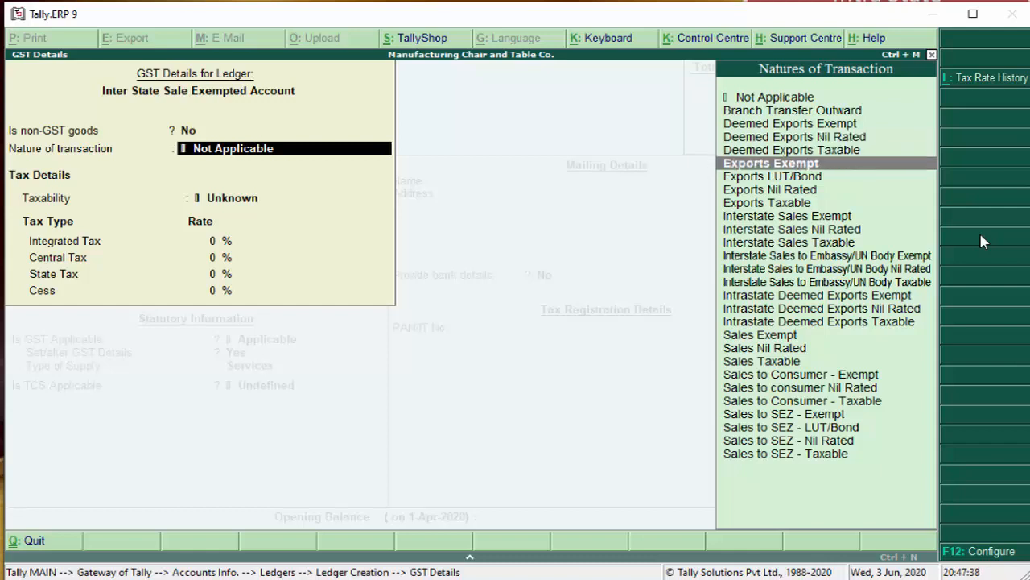
key(Down)
key(Down)
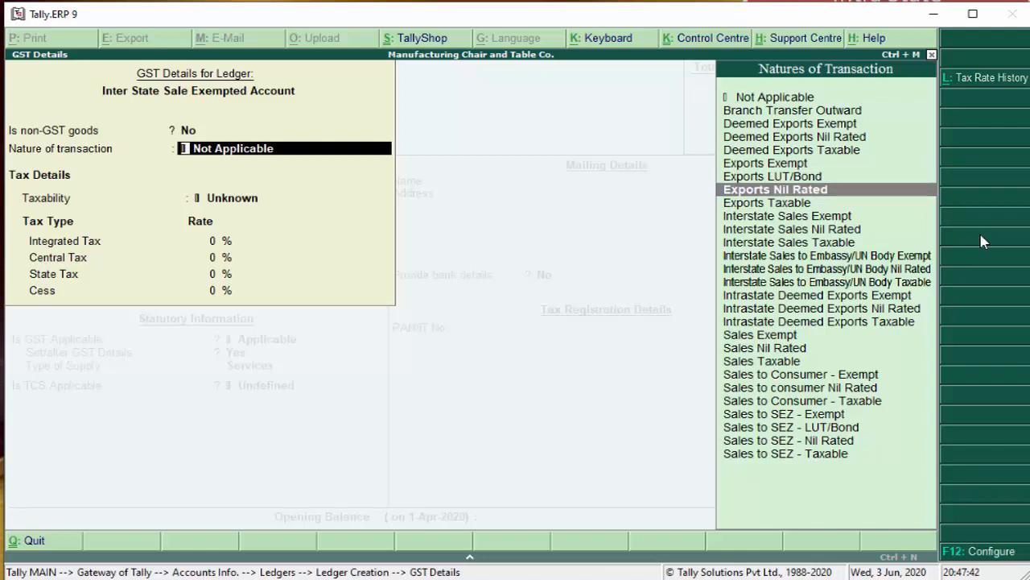
key(Down)
key(Down)
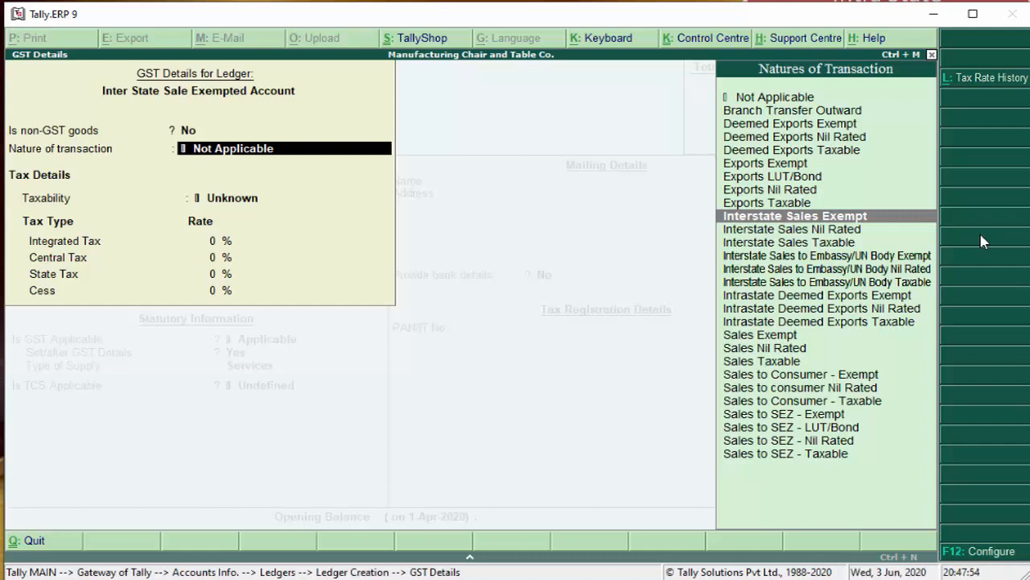
Examine the Interstate Sales Nil Rated and Taxable natures of transaction, then review the export options back up to Deemed Exports Exempt.
key(Down)
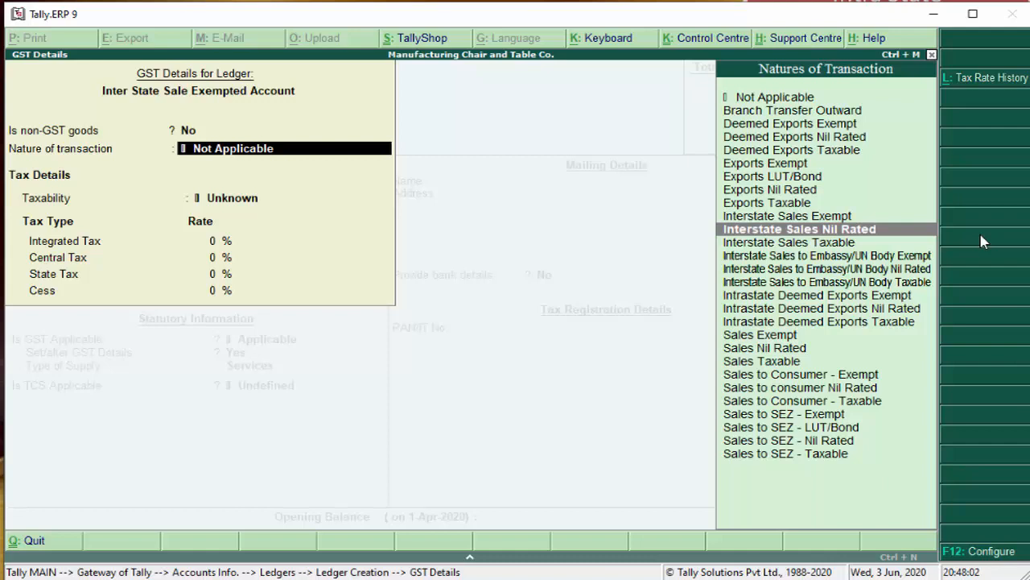
key(Down)
key(Up)
key(Up)
key(Up)
key(Up)
key(Up)
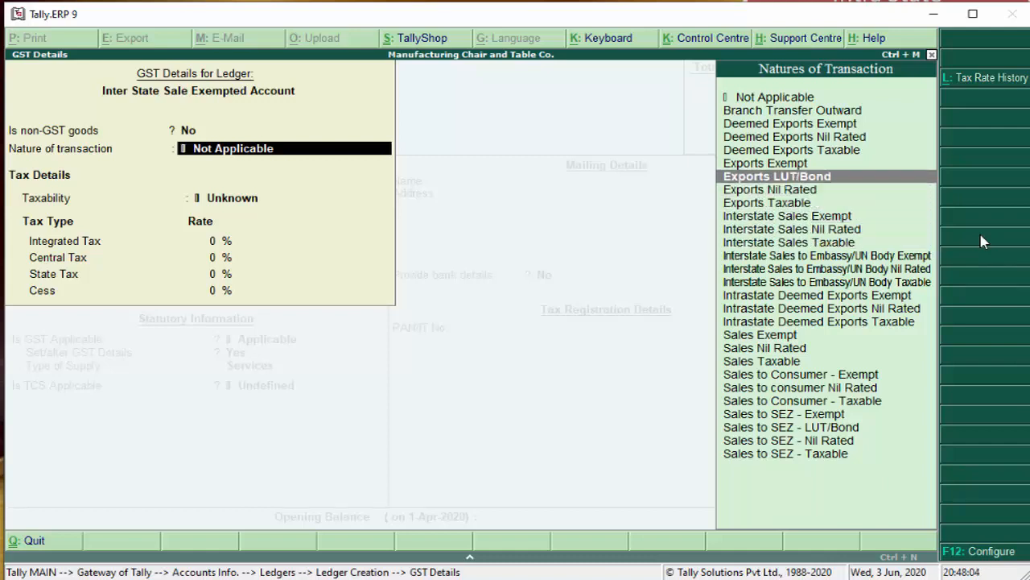
key(Up)
key(Up)
key(Up)
key(Up)
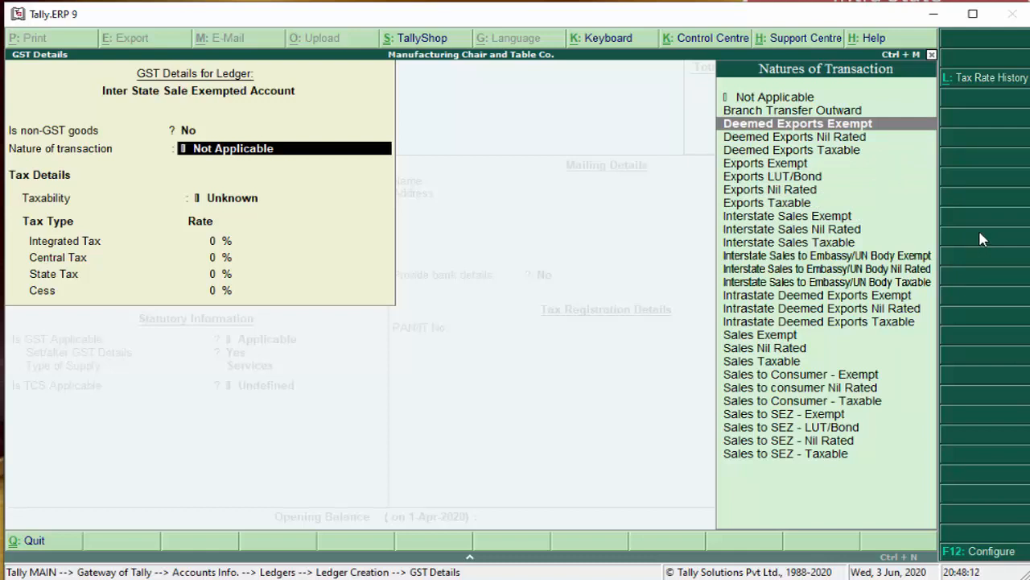
Go through the natures of transaction from the deemed exports down to Sales to consumer Nil Rated, including the intrastate deemed exports.
key(Down)
key(Down)
key(Down)
key(Down)
key(Down)
key(Down)
key(Down)
key(Down)
key(Down)
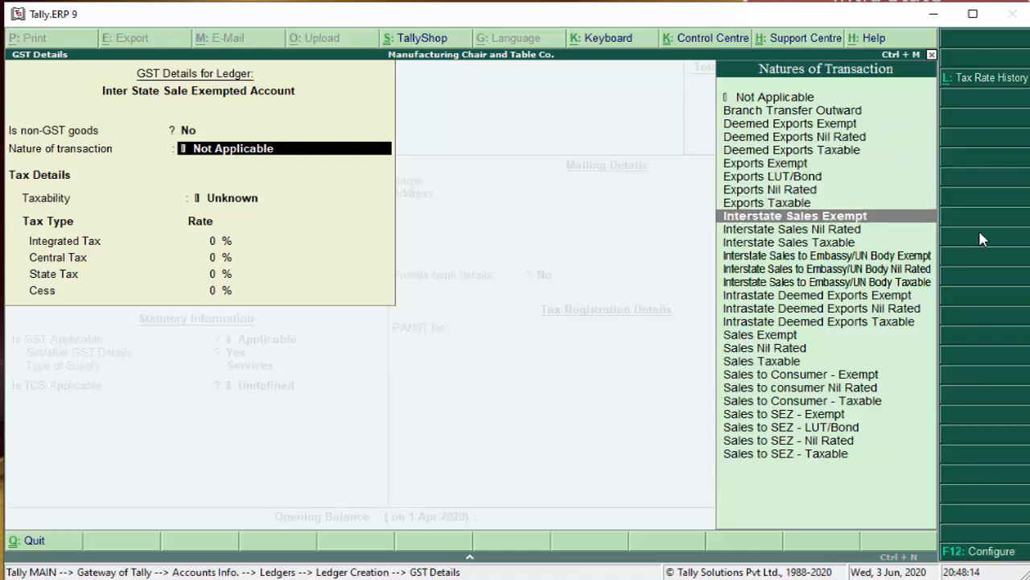
key(Down)
key(Down)
key(Down)
key(Down)
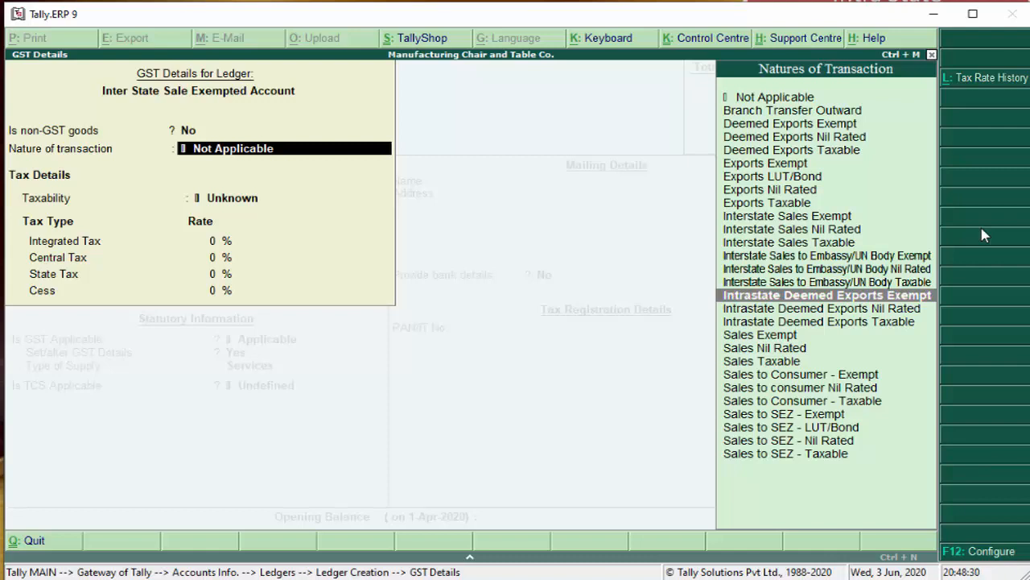
key(Down)
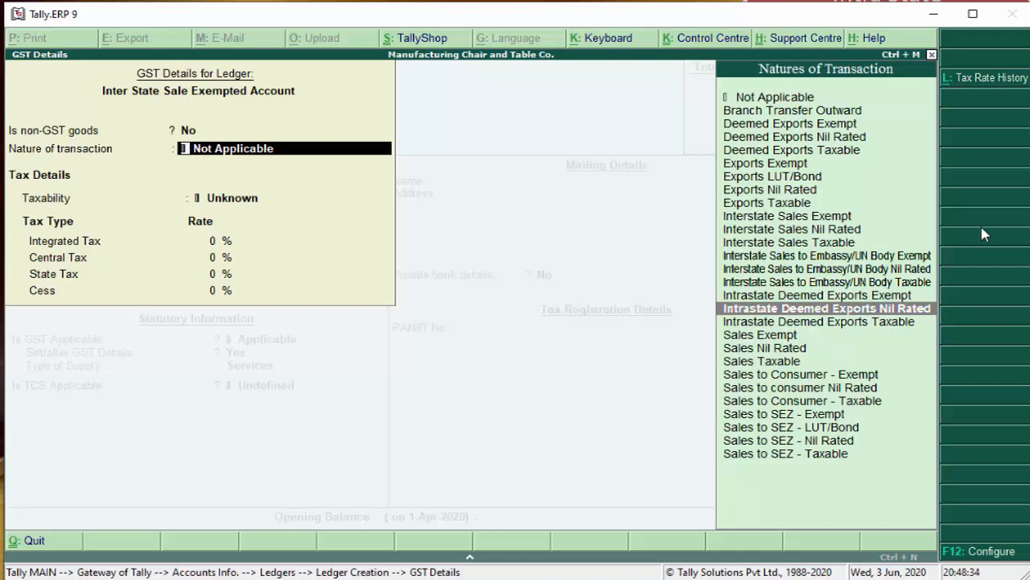
key(Down)
key(Down)
key(Down)
key(Down)
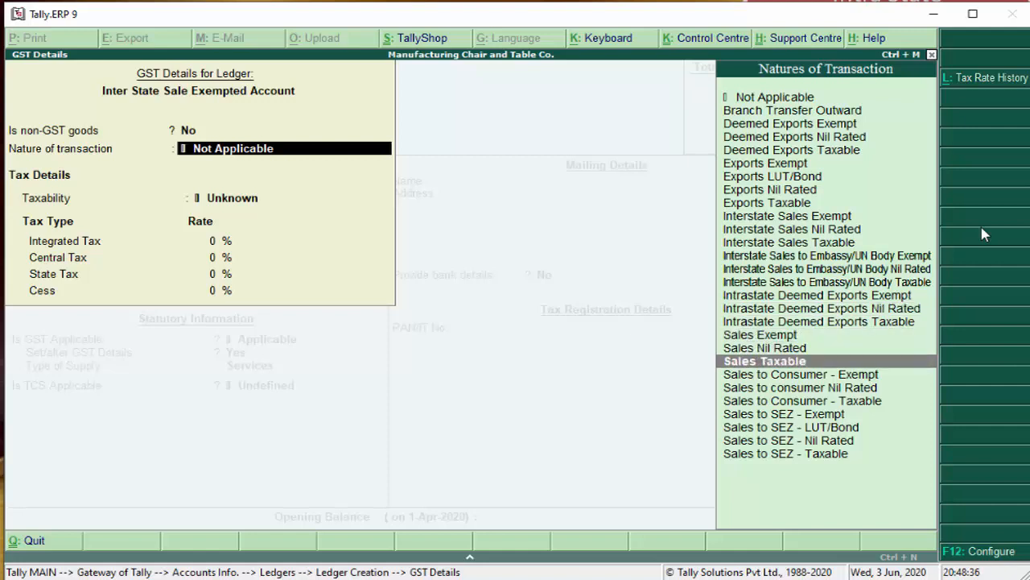
key(Down)
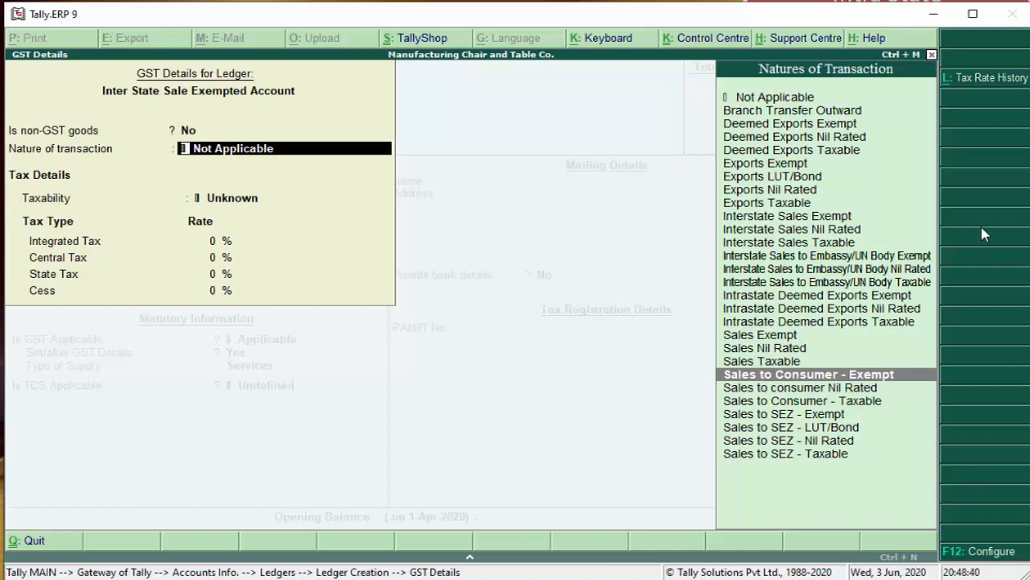
key(Down)
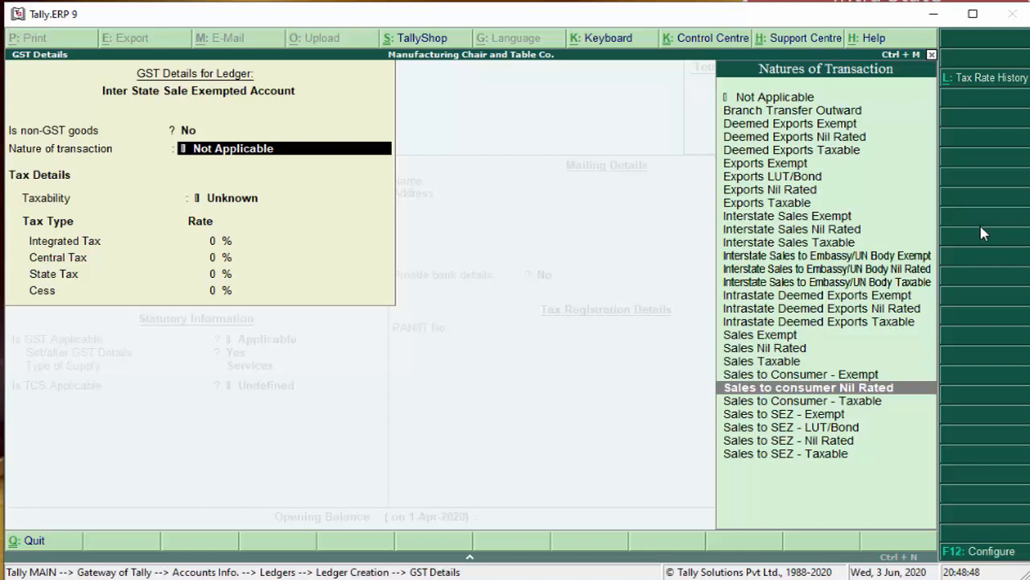
Review the options back up from the consumer sales and examine the exempt and nil-rated Interstate Sales to Embassy/UN Body natures.
key(Up)
key(Up)
key(Up)
key(Up)
key(Up)
key(Up)
key(Up)
key(Up)
key(Up)
key(Up)
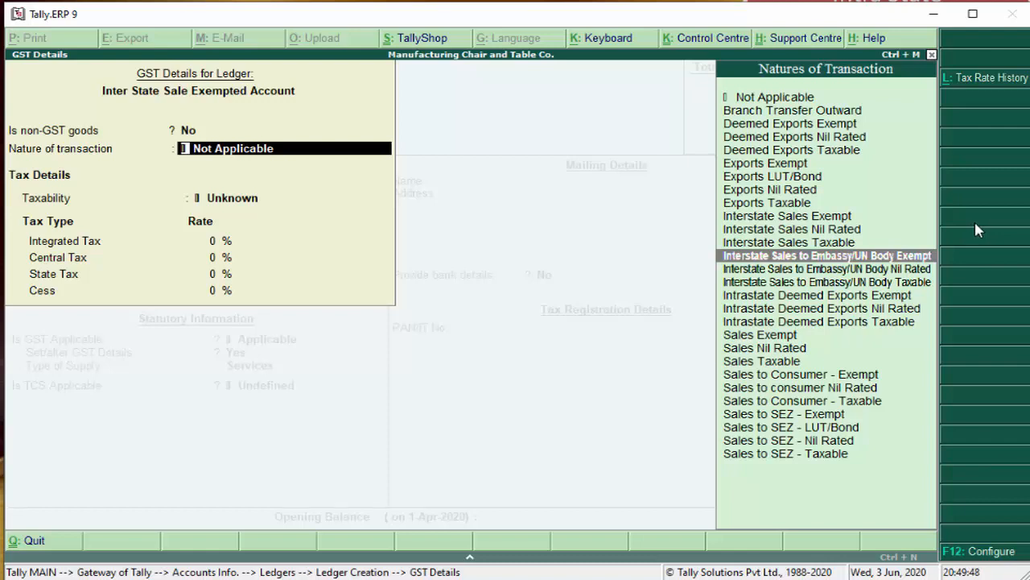
key(Down)
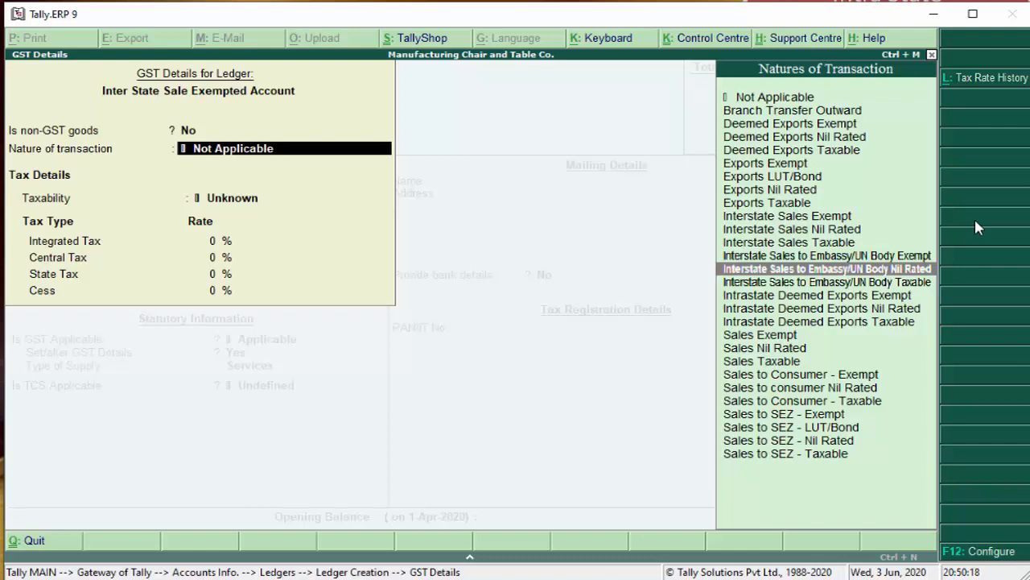
Choose the Interstate Sales nature of transaction for Inter State Sale Exempted Account and accept its GST details.
key(Up)
key(Up)
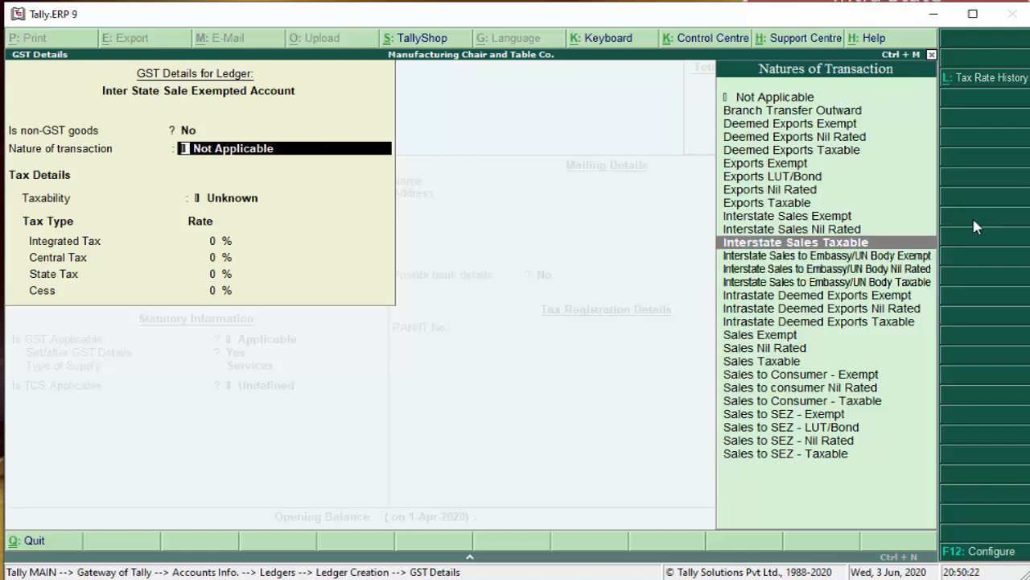
key(Up)
key(Up)
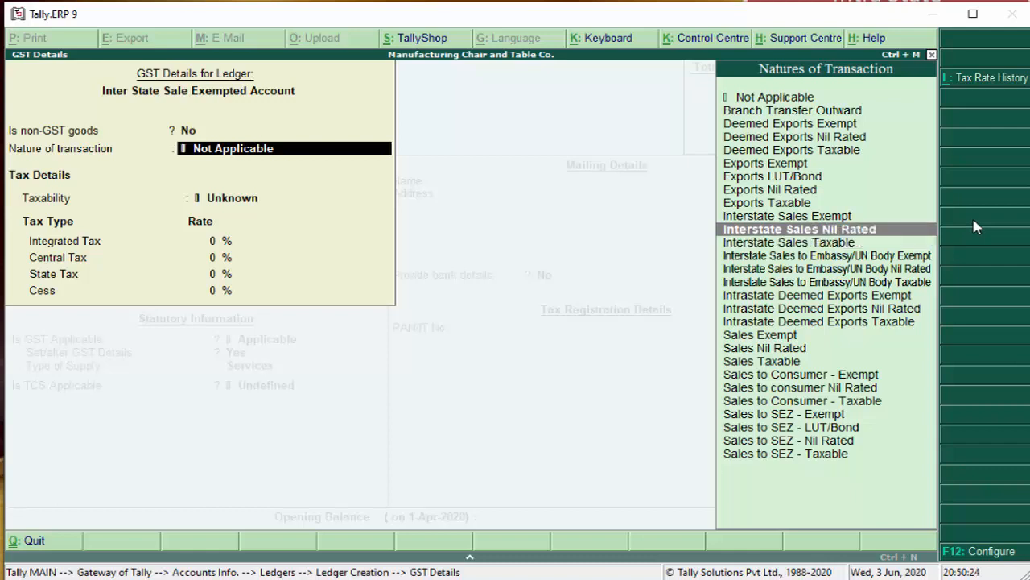
key(Return)
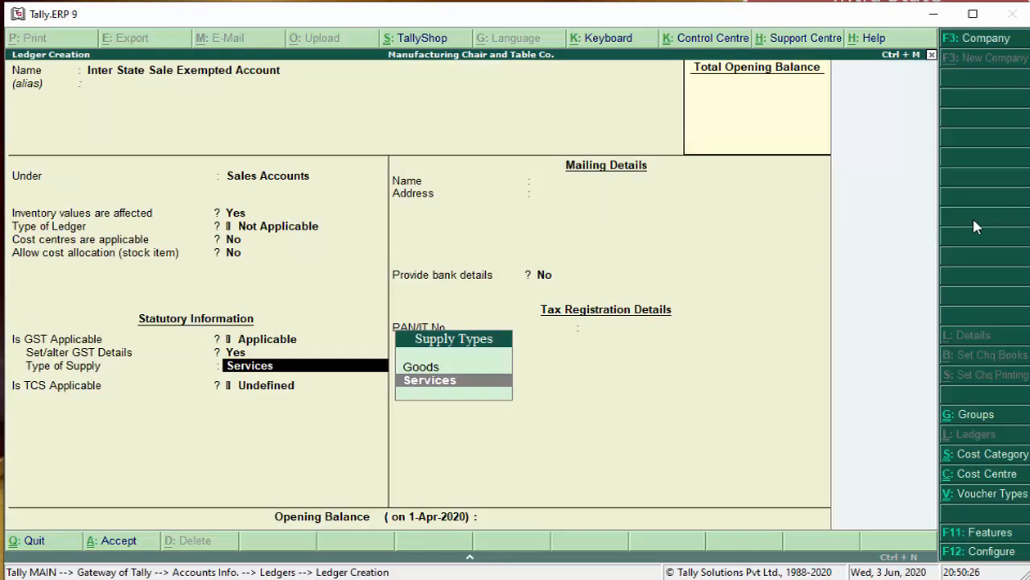
Set the ledger's type of supply to Goods, keep TCS and bank details unchanged, and save the exempted sales ledger.
key(Up)
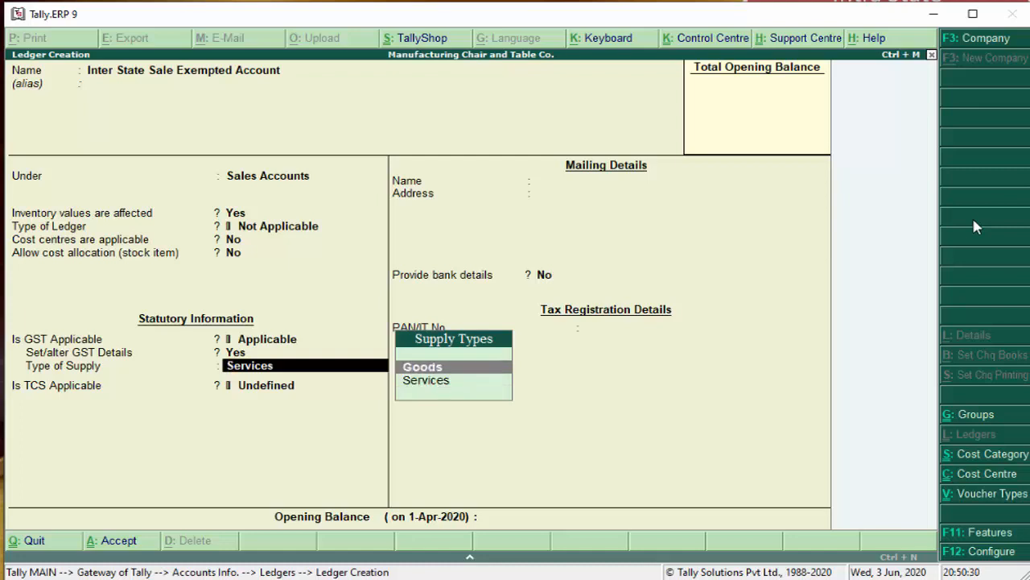
key(Return)
key(Return)
key(Return)
key(Return)
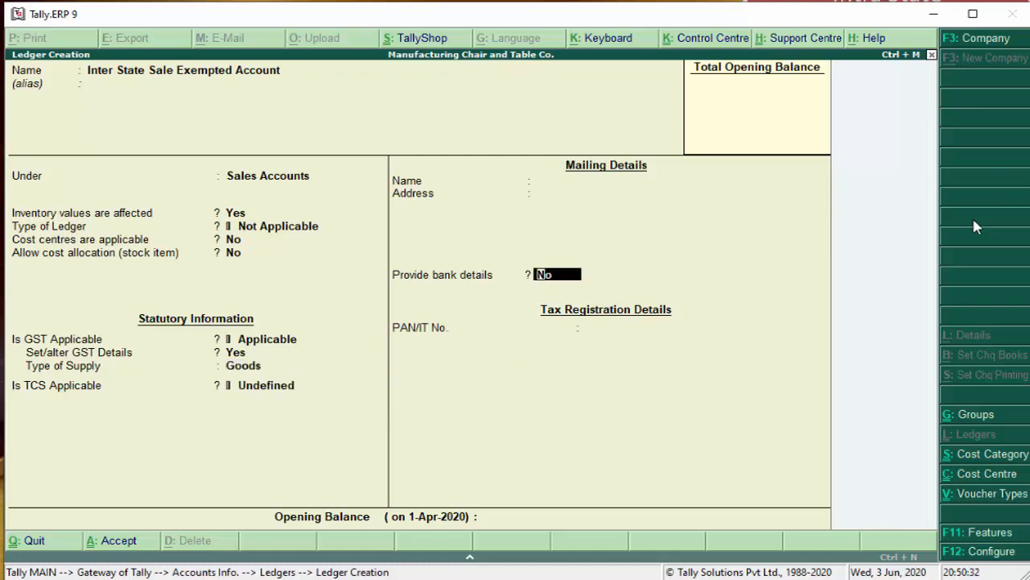
key(Return)
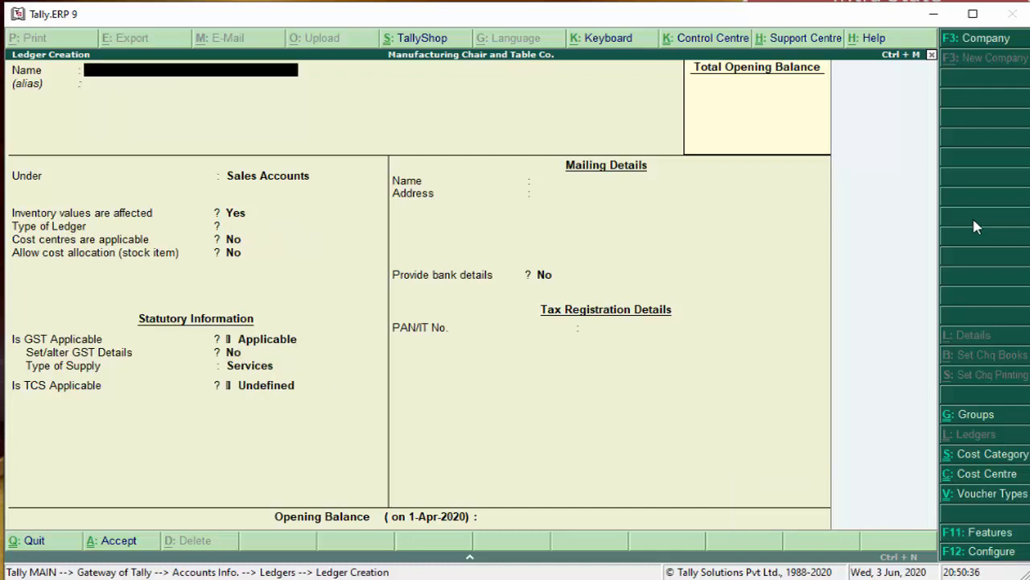
Name the new ledger Ram Chand and Company Account and group it under Sundry Debtors.
text(Ram Chand and)
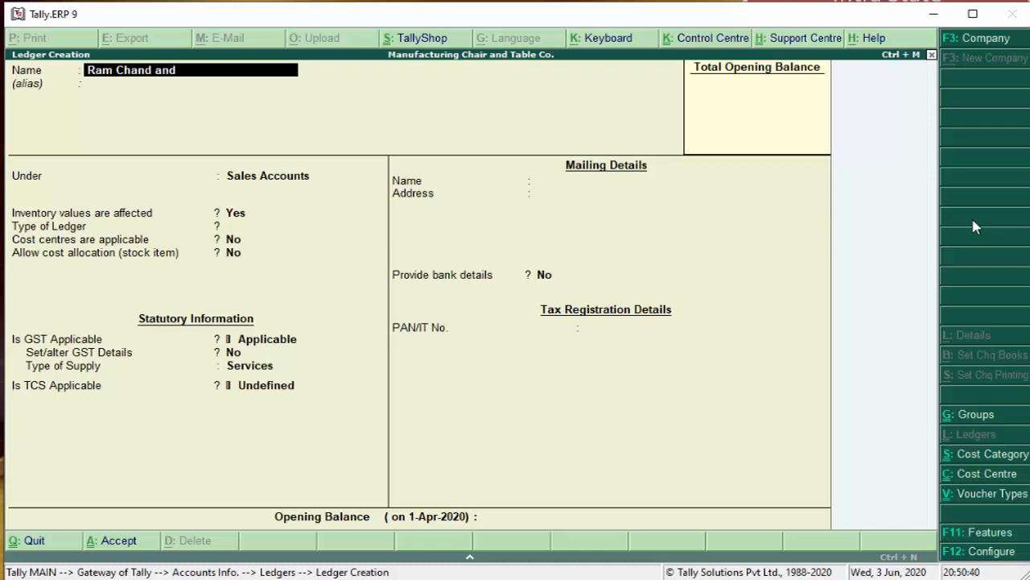
text( Company Account)
key(Return)
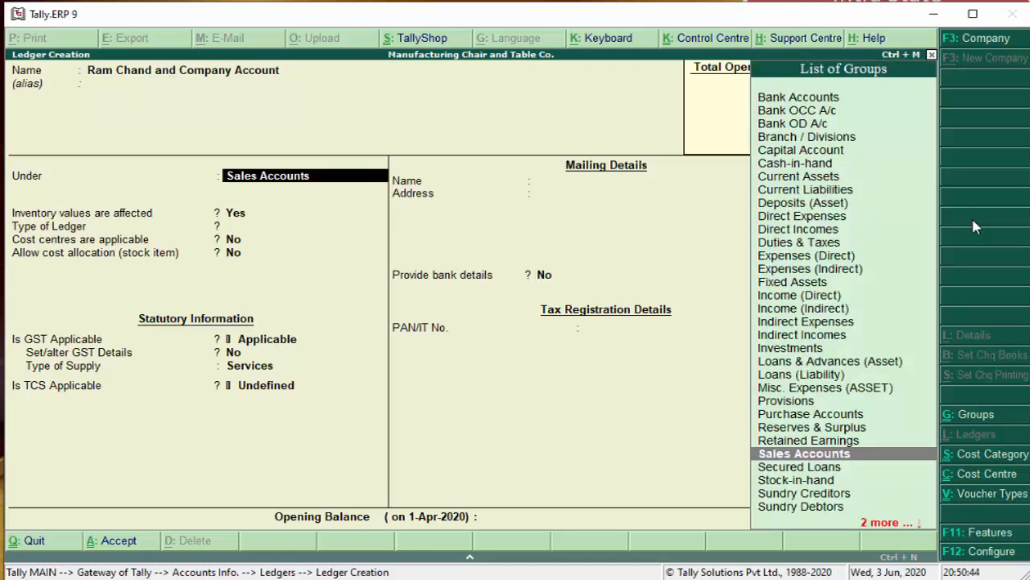
text(Su)
key(Down)
key(Down)
key(Return)
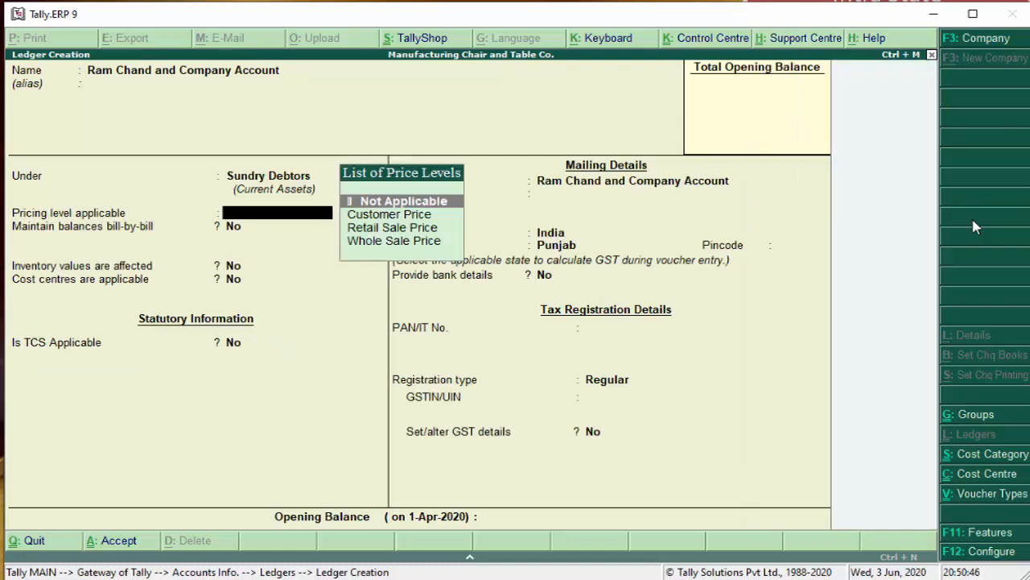
Keep the pricing level Not Applicable, maintain balances bill-by-bill, and set the default credit period to 1 month.
key(Return)
key(y)
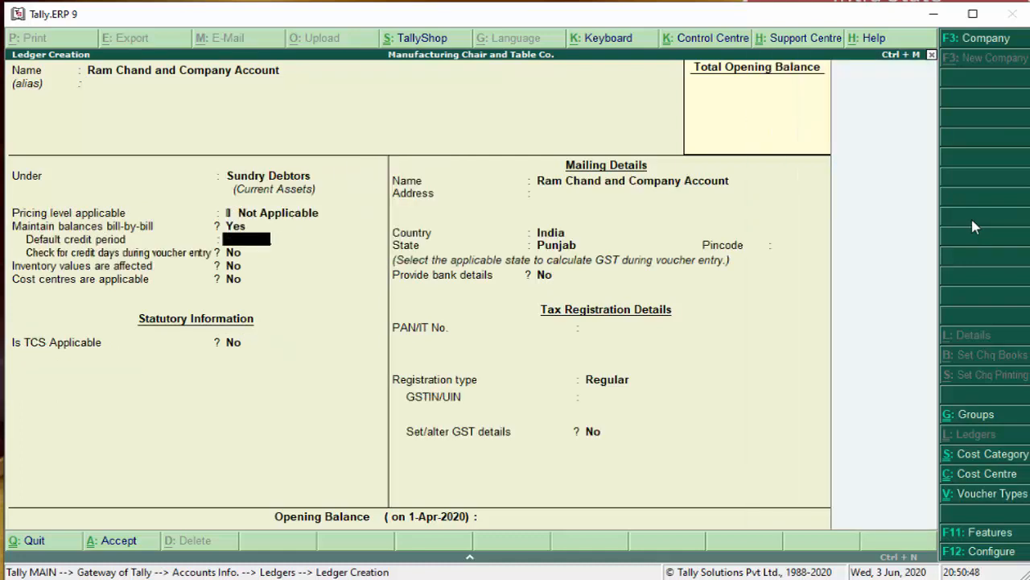
text(1 month)
key(Return)
key(Return)
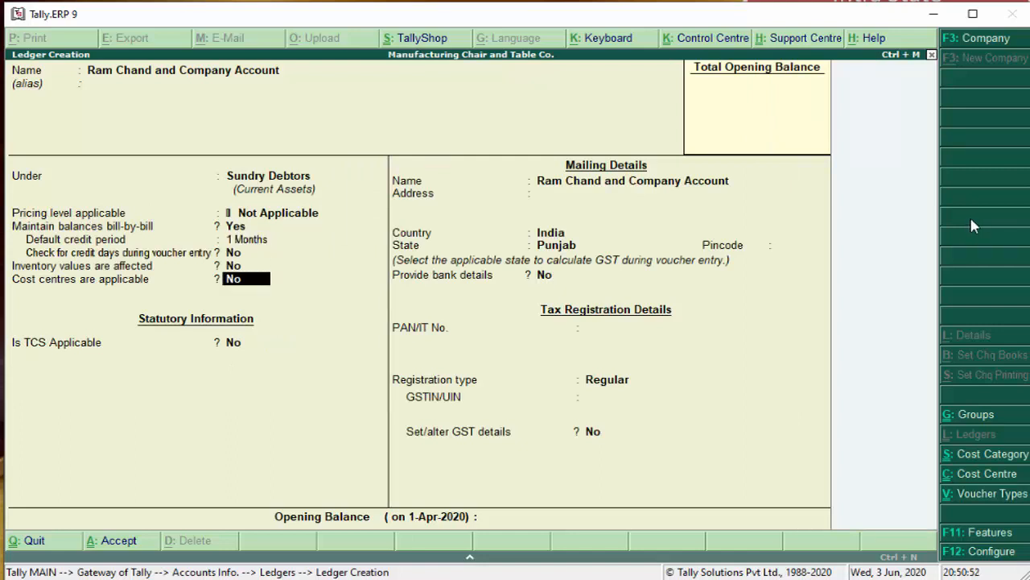
Turn on the credit days check during voucher entry, keeping inventory values, cost centres and TCS at No.
key(BackSpace)
key(BackSpace)
key(Return)
text(y)
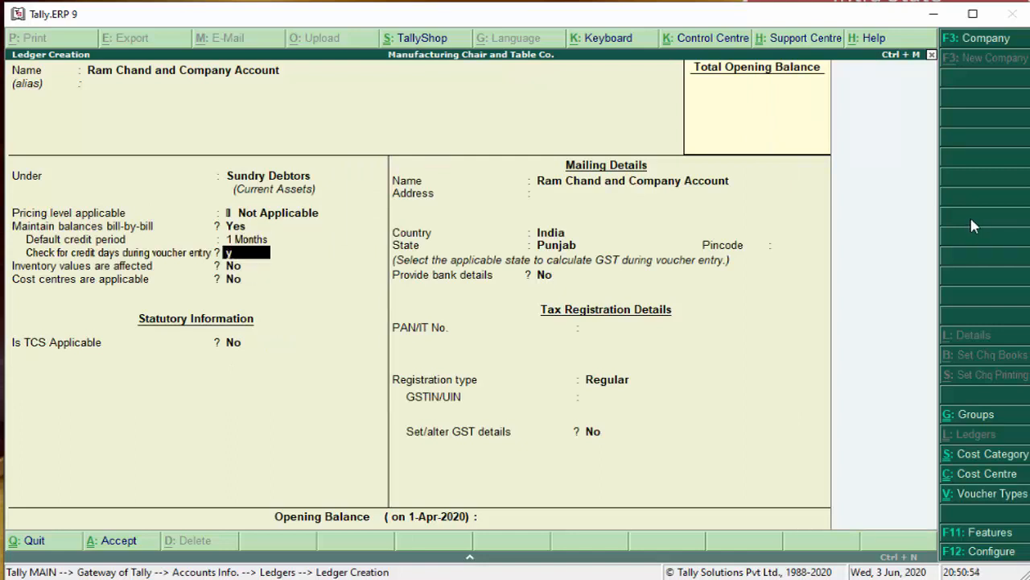
key(Return)
key(Return)
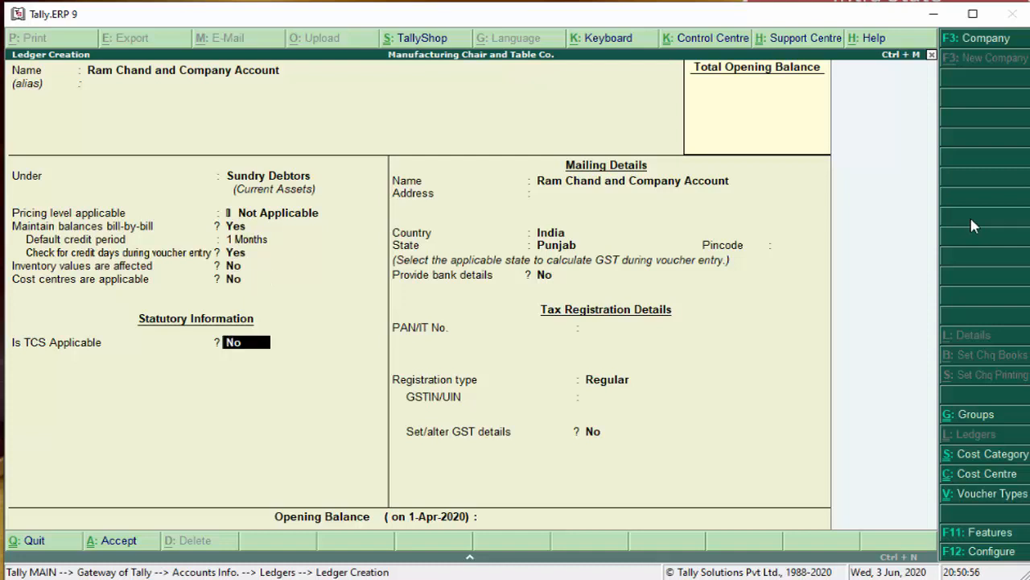
key(Return)
Edit the debtor's mailing name to "Ram Chand and Compaount" and leave the address blank.
key(BackSpace)
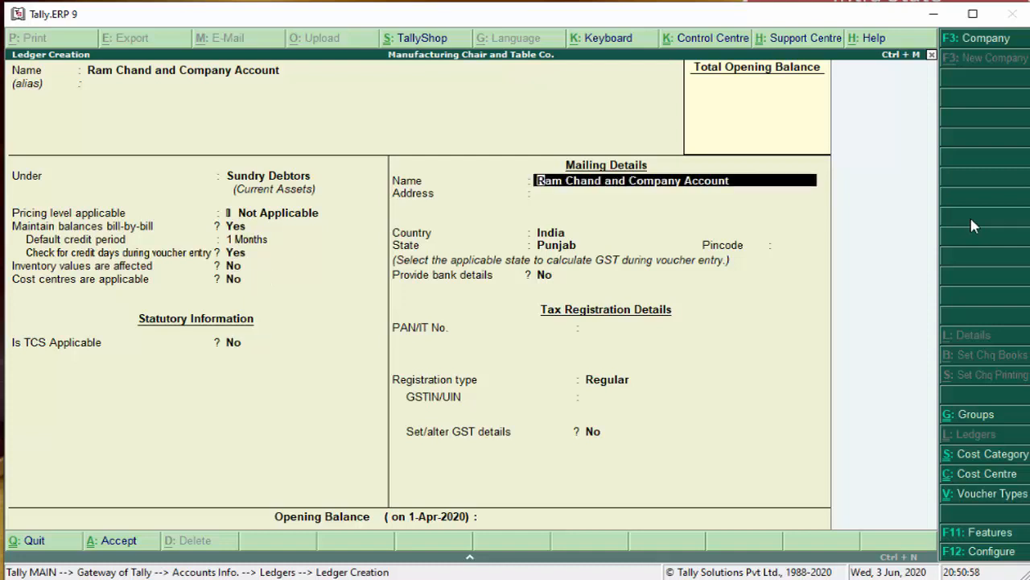
key(BackSpace)
key(BackSpace)
key(BackSpace)
key(BackSpace)
key(BackSpace)
key(BackSpace)
key(Return)
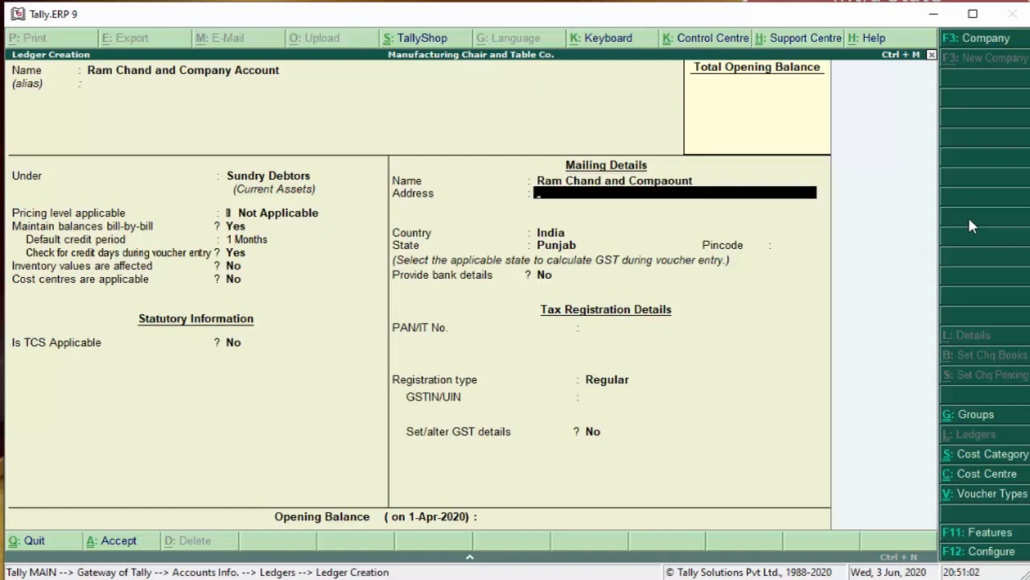
key(Return)
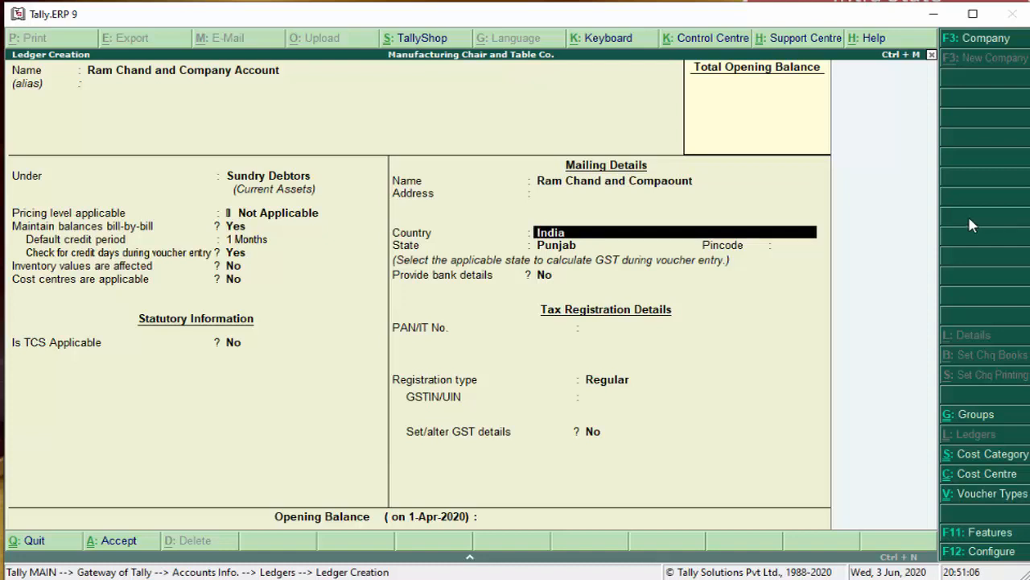
Keep the country India and state Punjab, leave the pincode blank, and keep bank details at No.
key(Return)
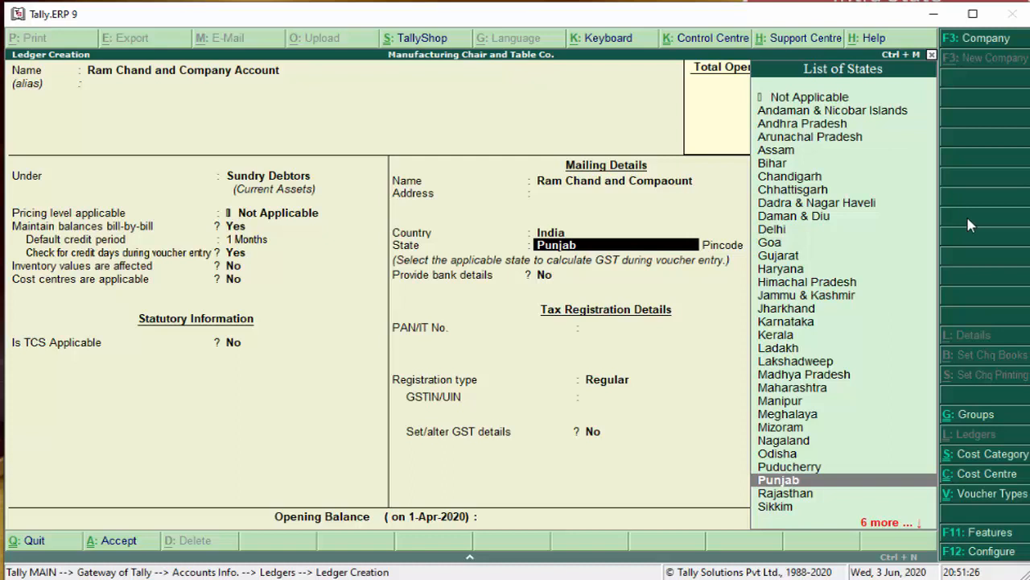
key(Return)
key(Return)
key(Return)
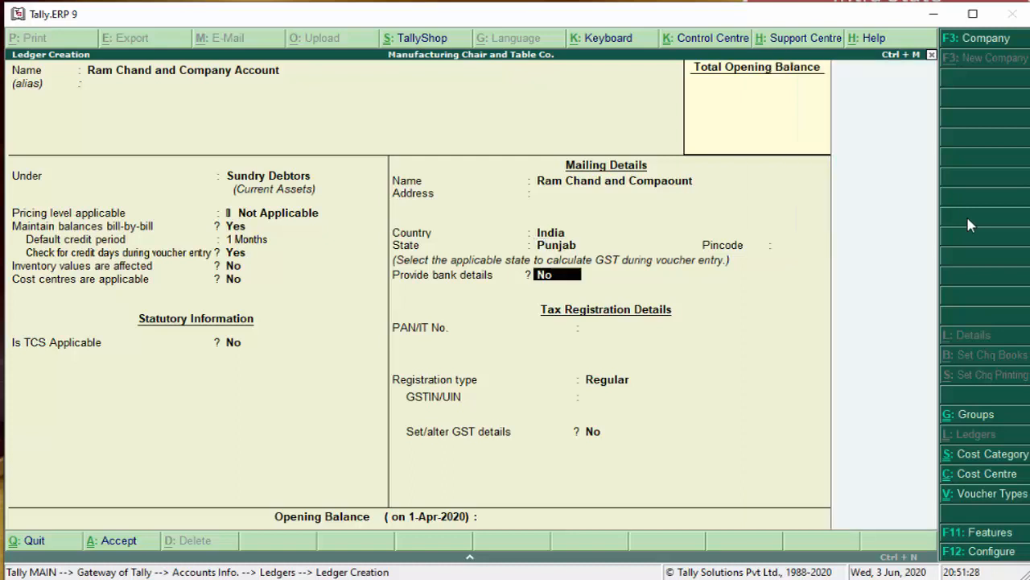
key(Return)
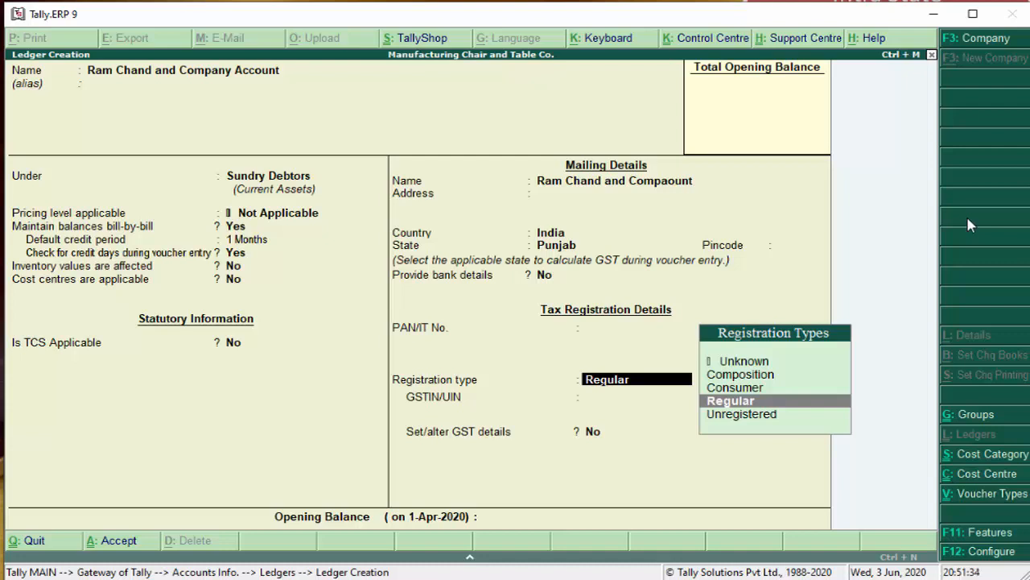
Review the Consumer and Composition registration types, then keep Regular and leave the GSTIN/UIN blank.
key(Up)
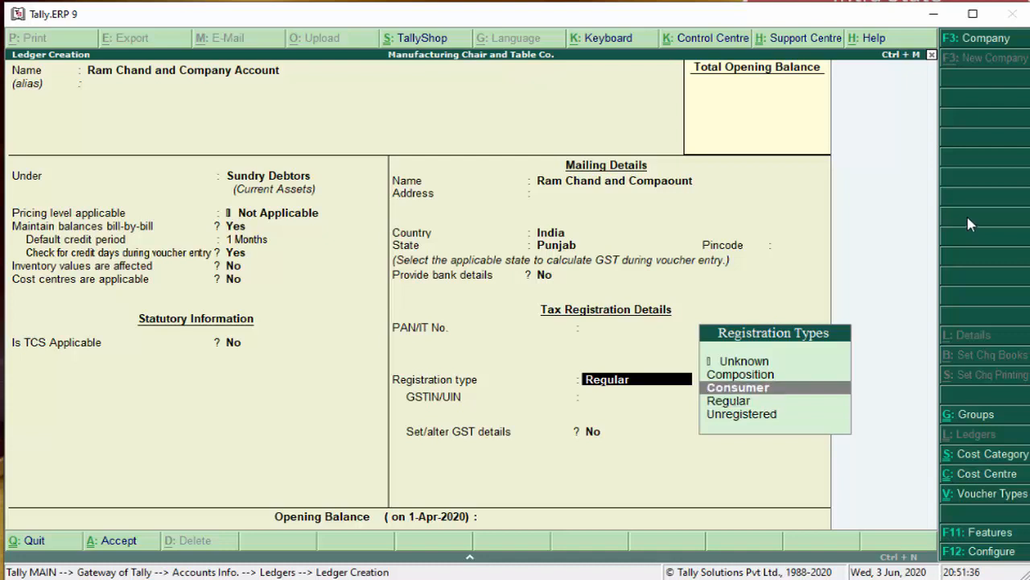
key(Up)
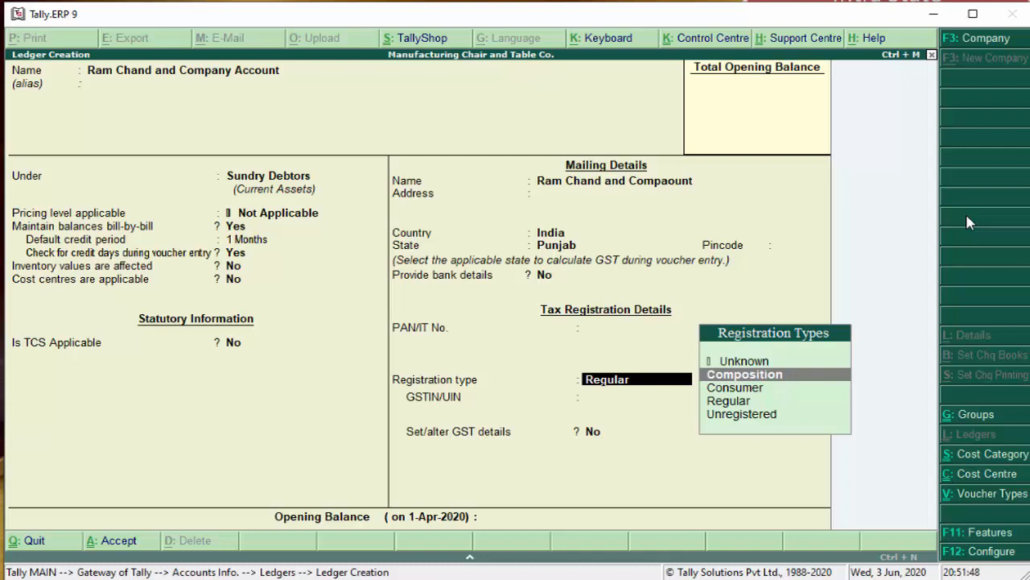
key(Down)
key(Down)
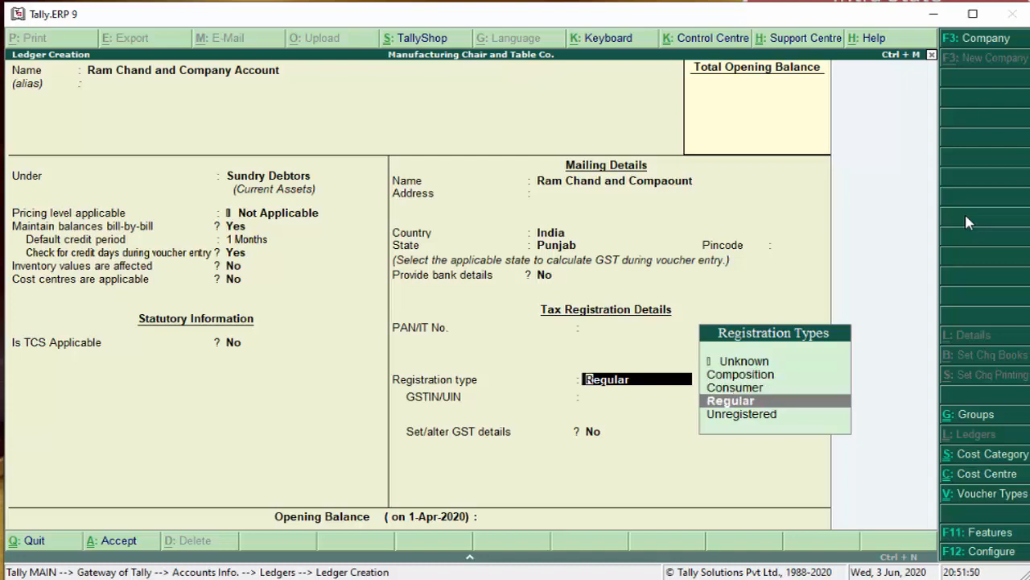
key(Return)
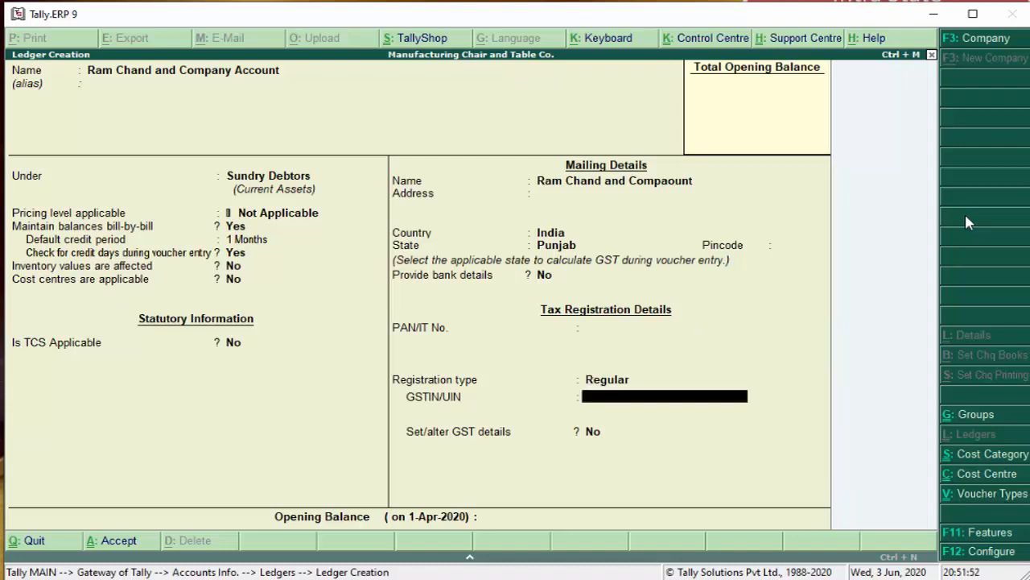
key(Return)
key(Return)
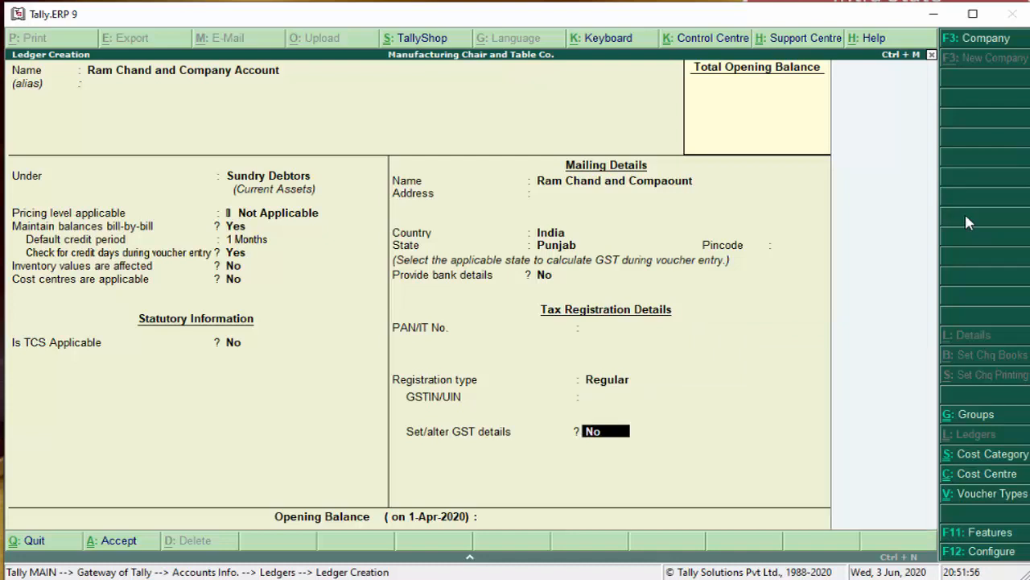
Enable altering the debtor's GST details, keeping registration Regular and No for other territory, e-commerce operator and deemed exporter.
text(y)
key(Return)
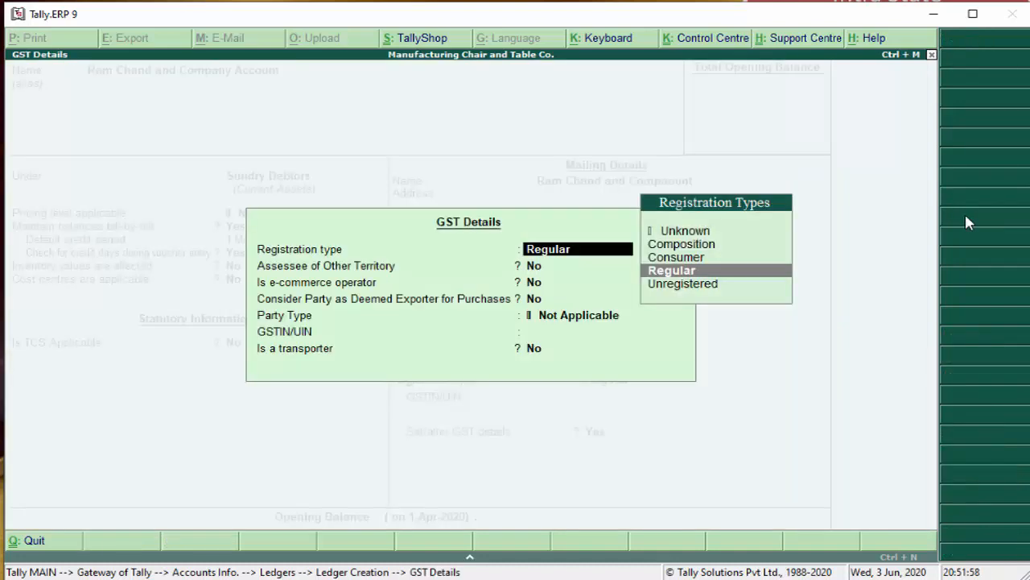
key(Return)
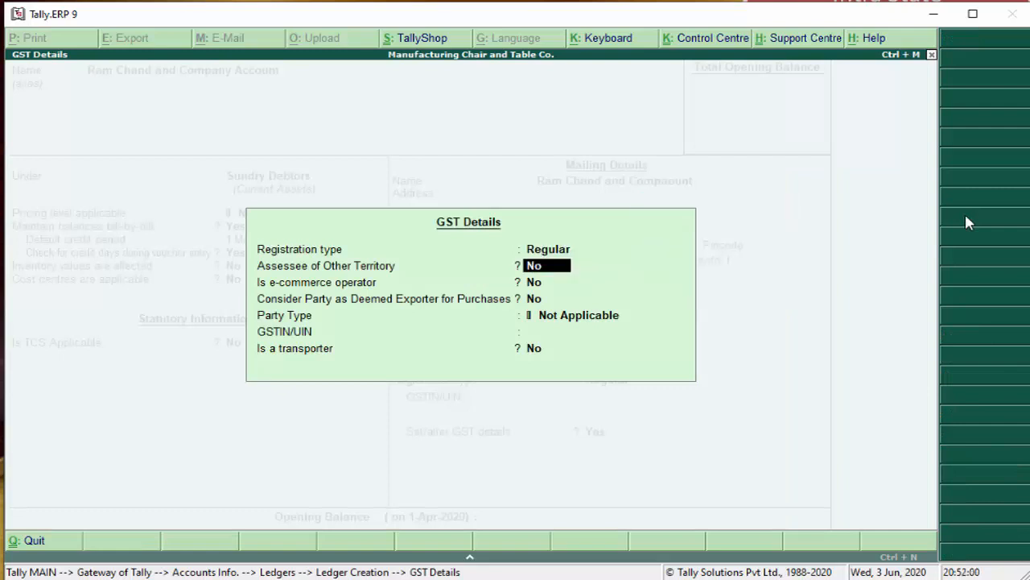
key(Return)
key(Return)
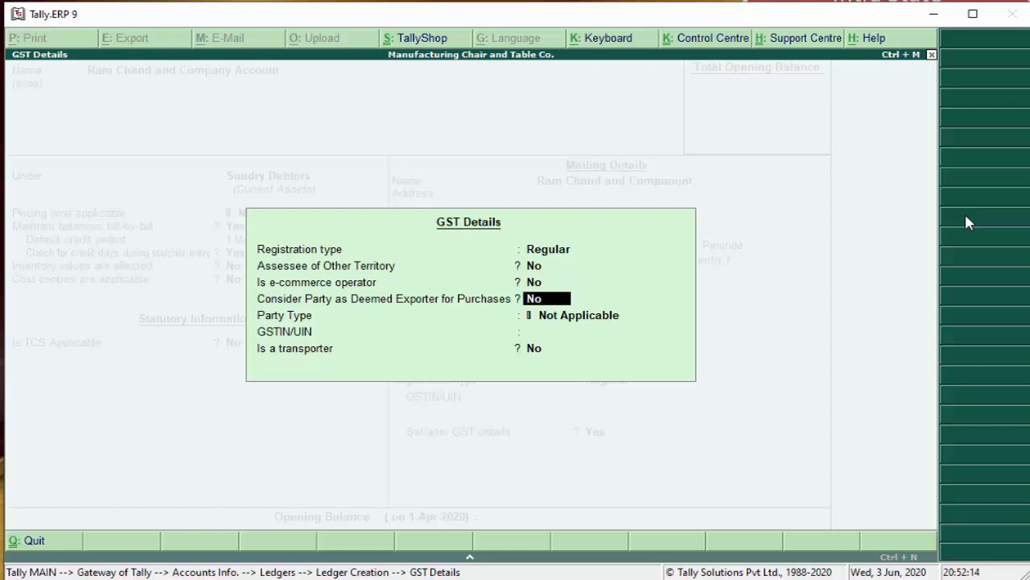
key(Return)
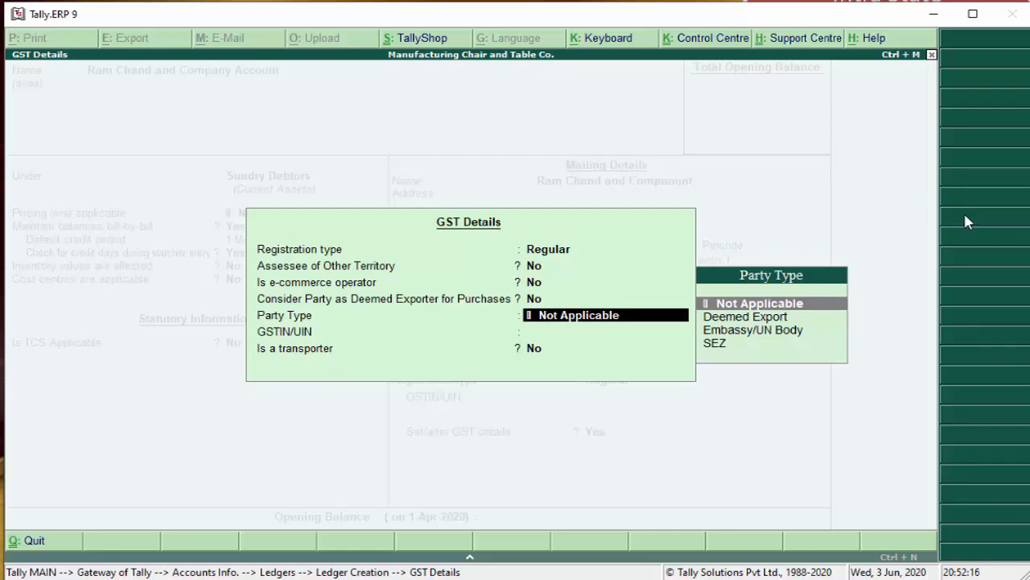
Review the party type options Deemed Export, Embassy/UN Body and SEZ in the GST details.
key(BackSpace)
key(Return)
key(Down)
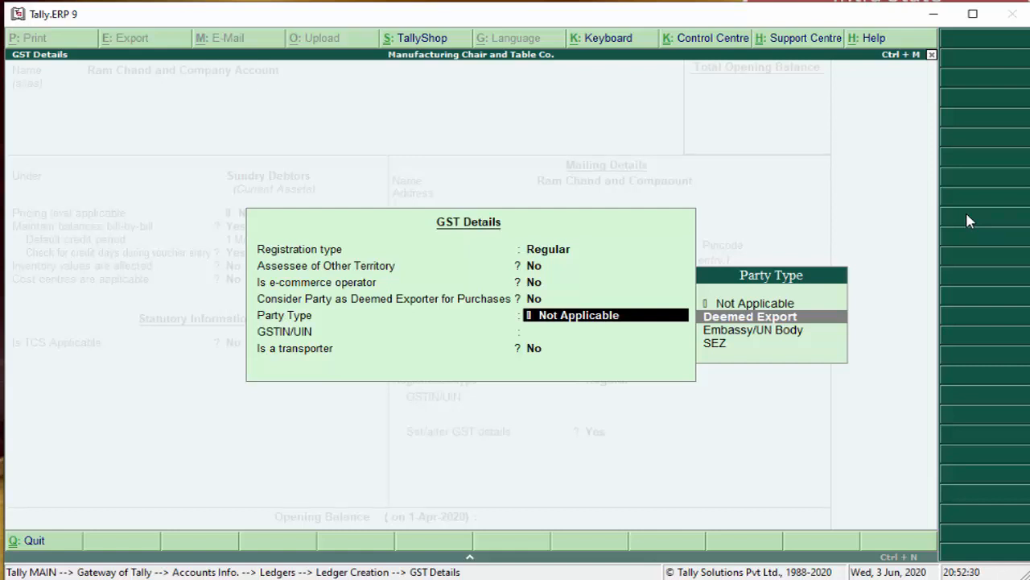
key(Down)
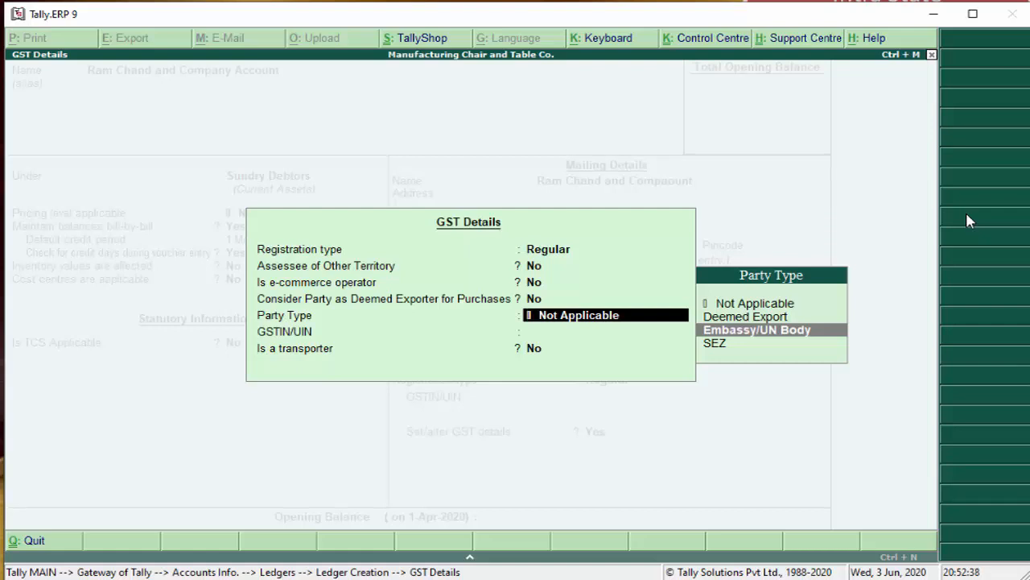
key(Down)
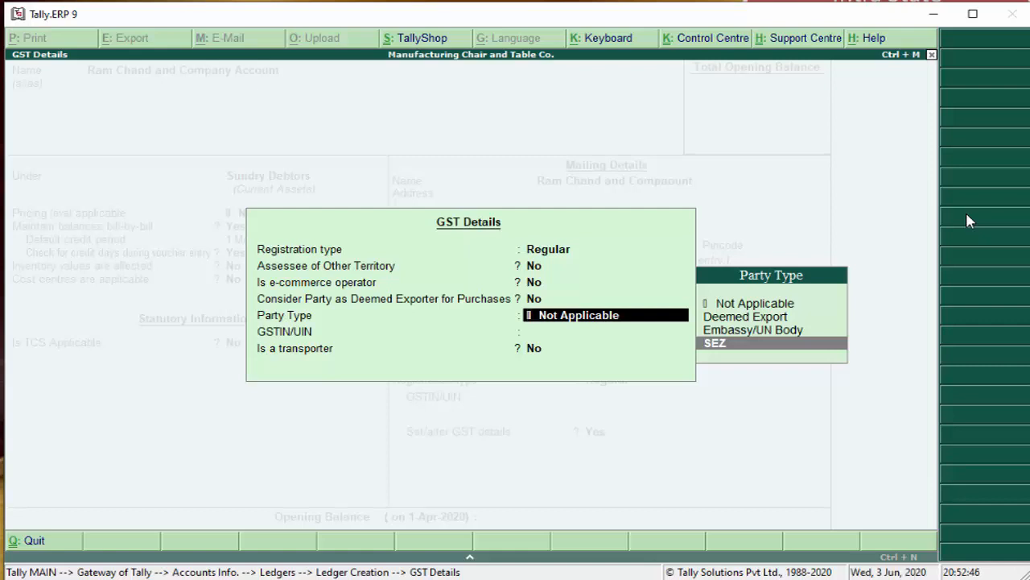
key(Up)
key(Up)
key(Down)
key(Up)
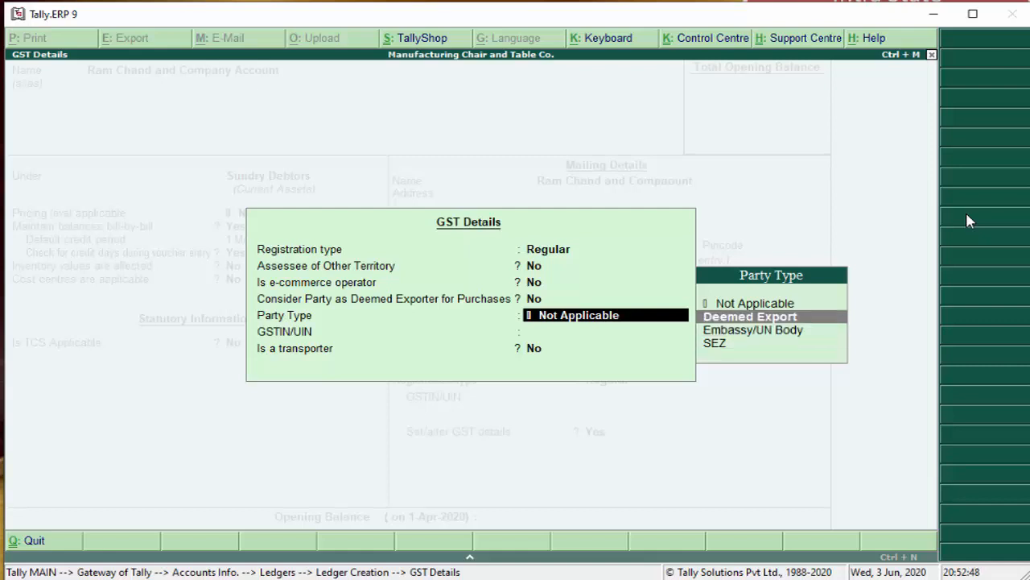
key(Down)
key(Up)
key(Up)
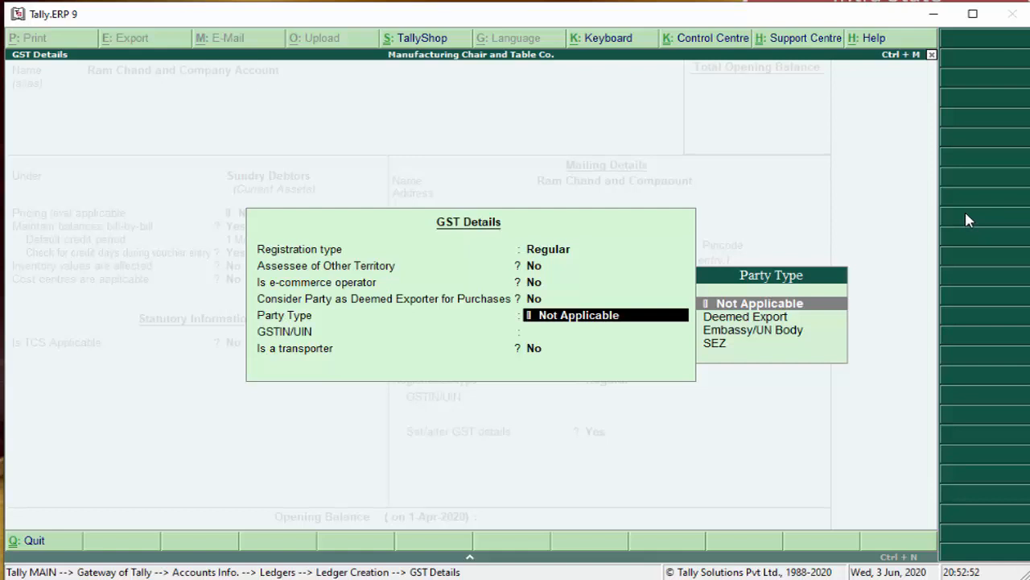
Return to the registration type in the GST details and review the Unregistered, Consumer and Composition options.
key(BackSpace)
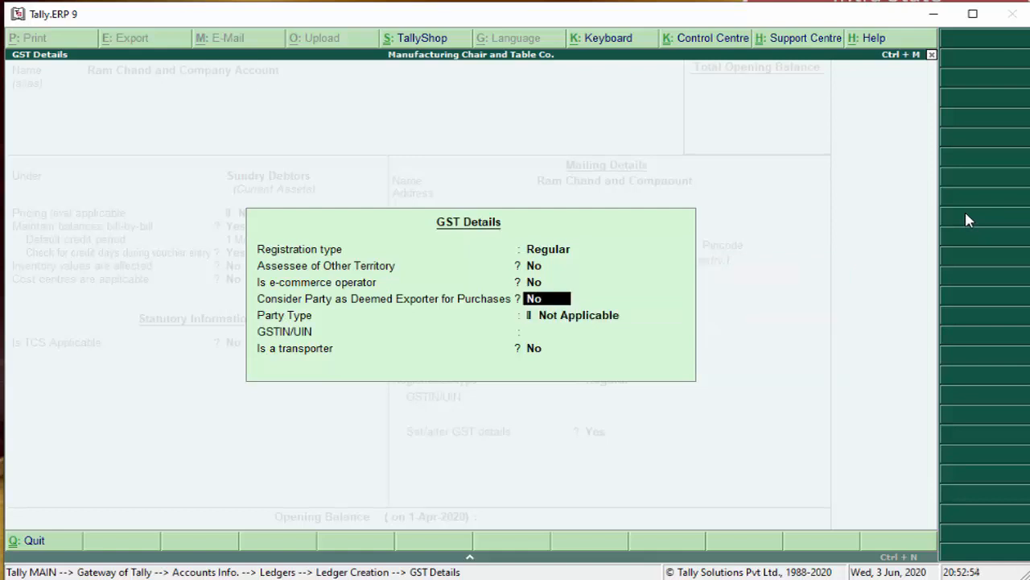
key(BackSpace)
key(BackSpace)
key(BackSpace)
key(Down)
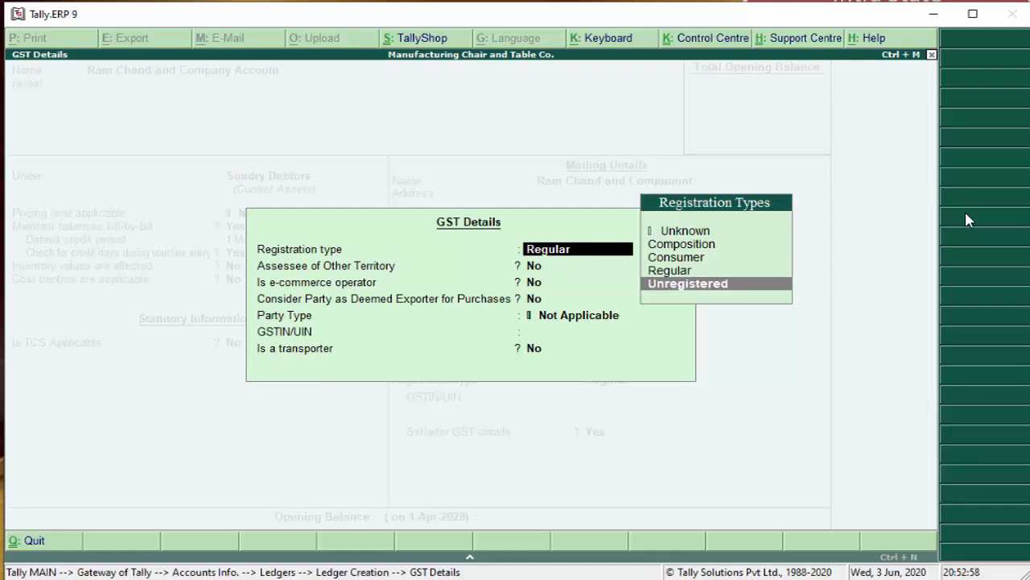
key(Up)
key(Up)
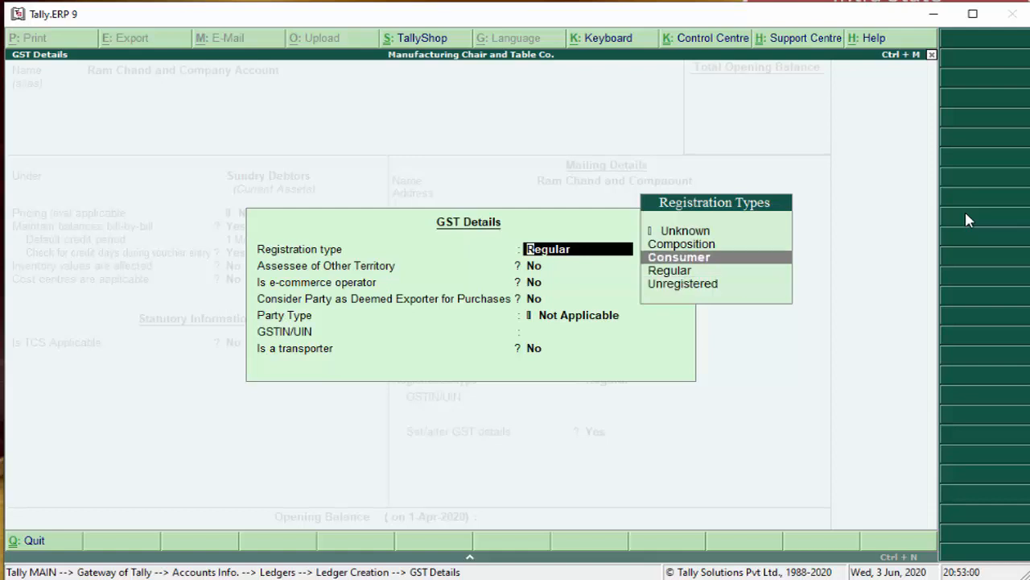
key(Up)
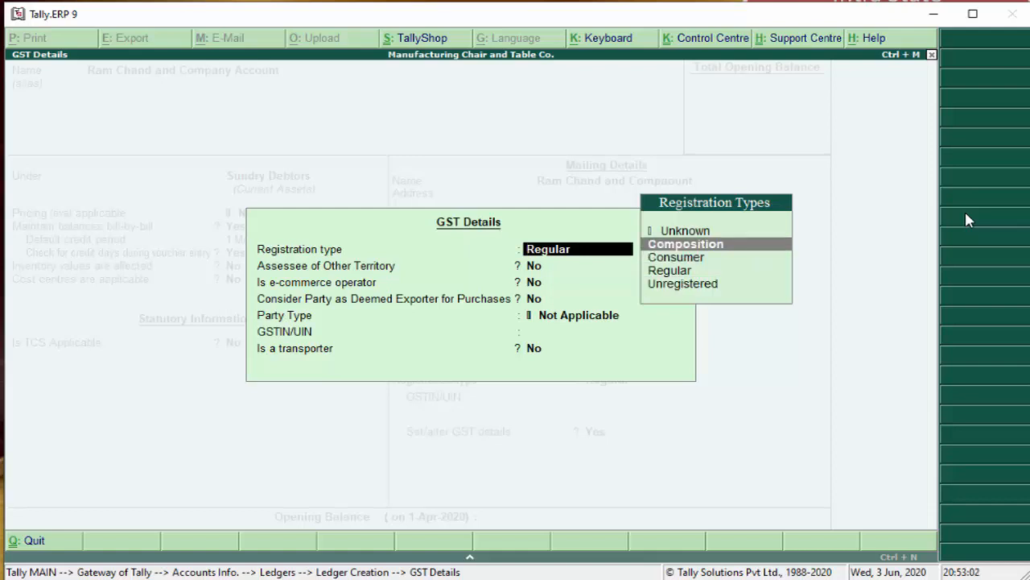
Complete the GST details with Regular registration, party type Not Applicable, a blank GSTIN/UIN and No for transporter.
key(Down)
key(Down)
key(Return)
key(Return)
key(Return)
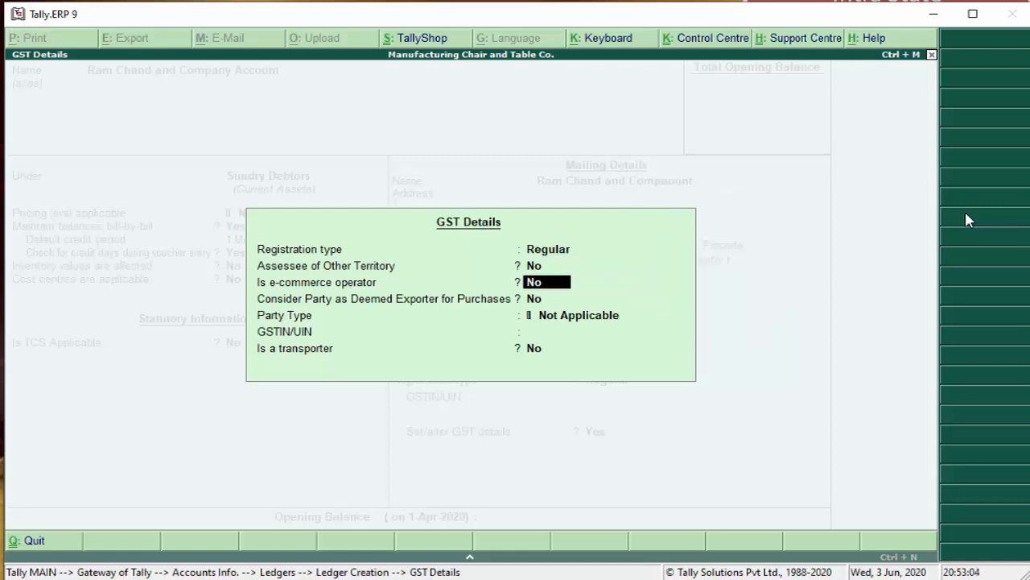
key(Return)
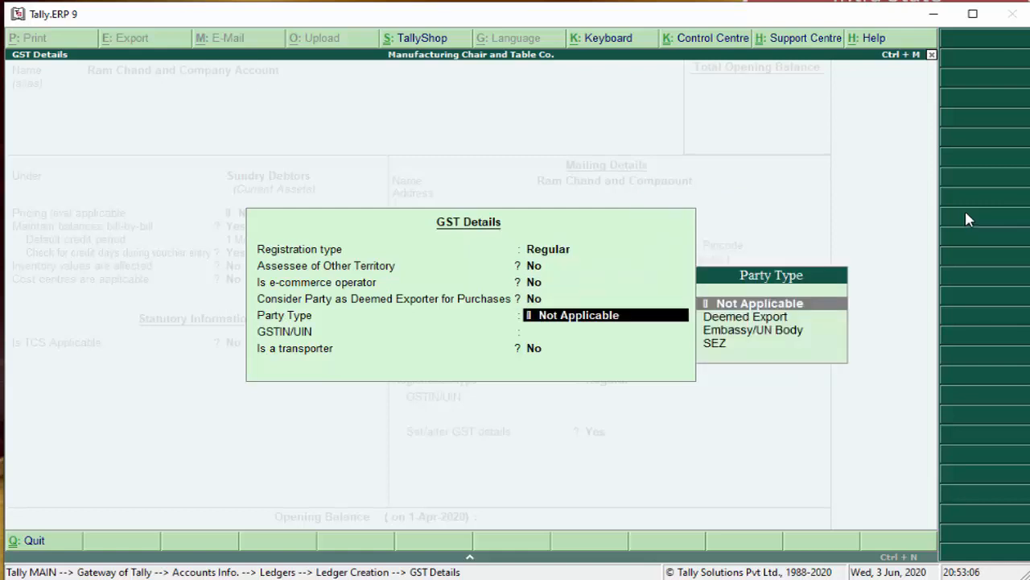
key(Return)
key(Return)
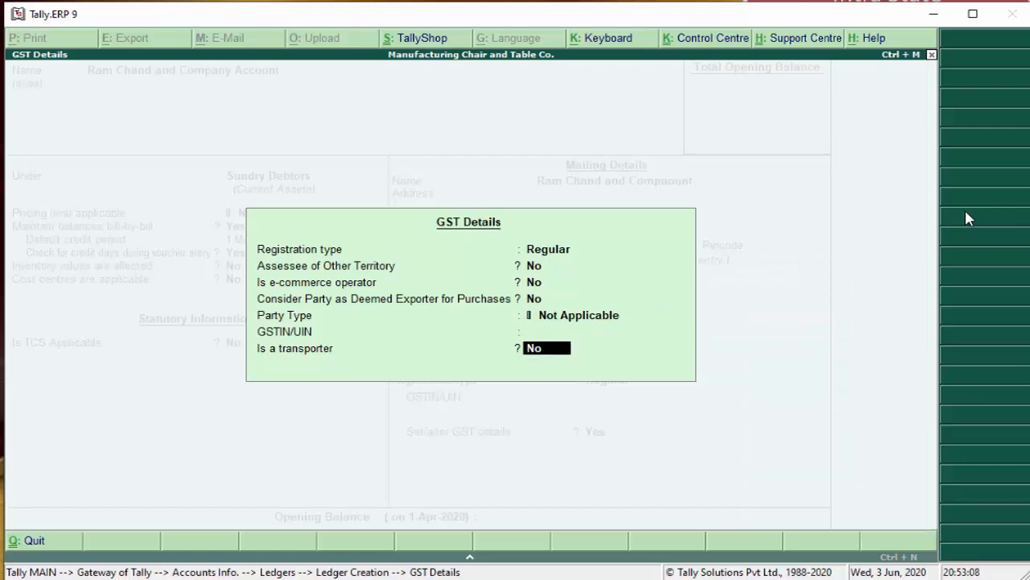
key(Return)
key(Return)
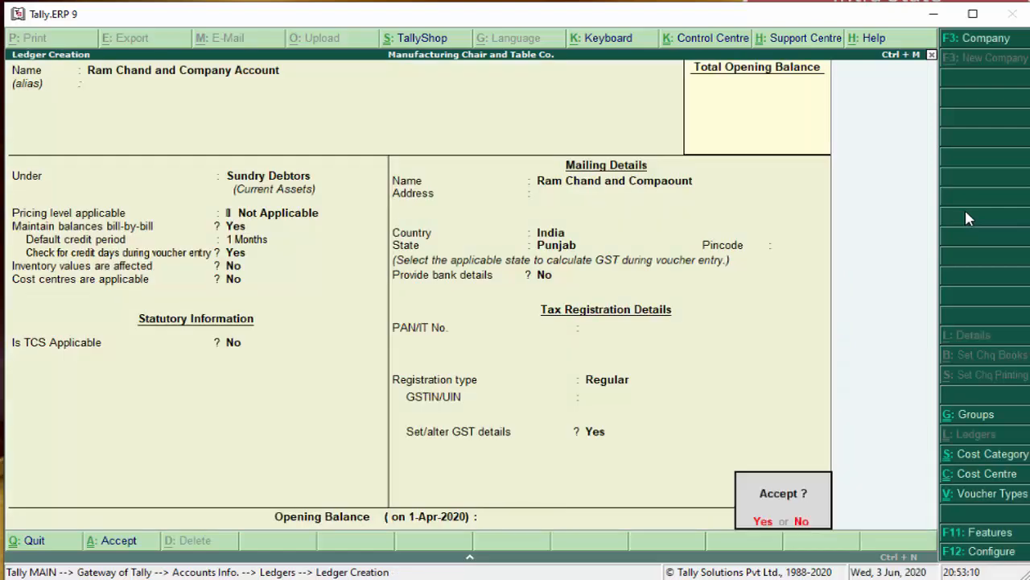
Save the Ram Chand and Company Account ledger and return to the Gateway of Tally.
key(Return)
key(Escape)
key(Return)
key(Escape)
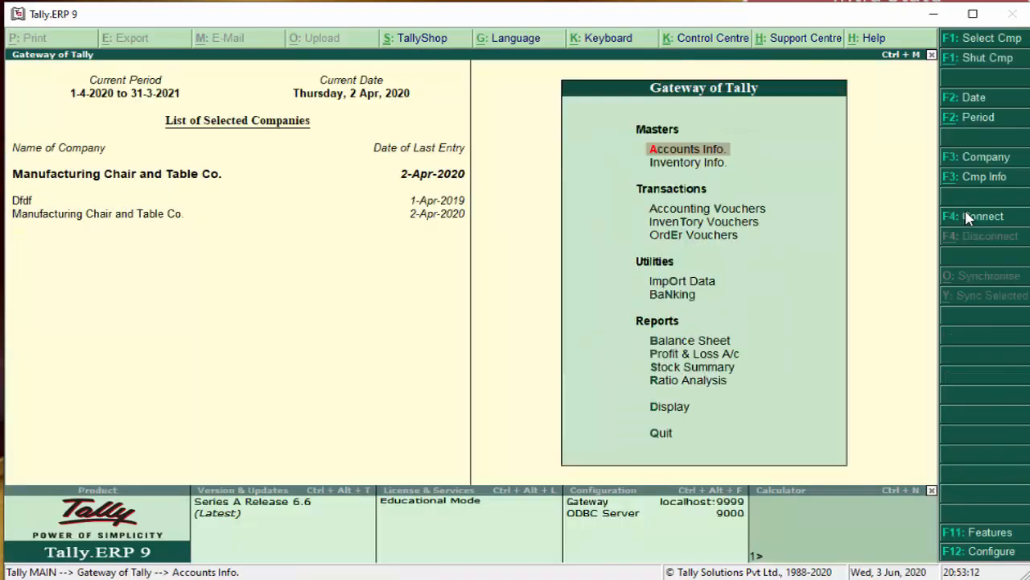
Start a sales voucher, leaving the reference number blank and the cost centre class as Not Applicable.
key(Down)
key(Down)
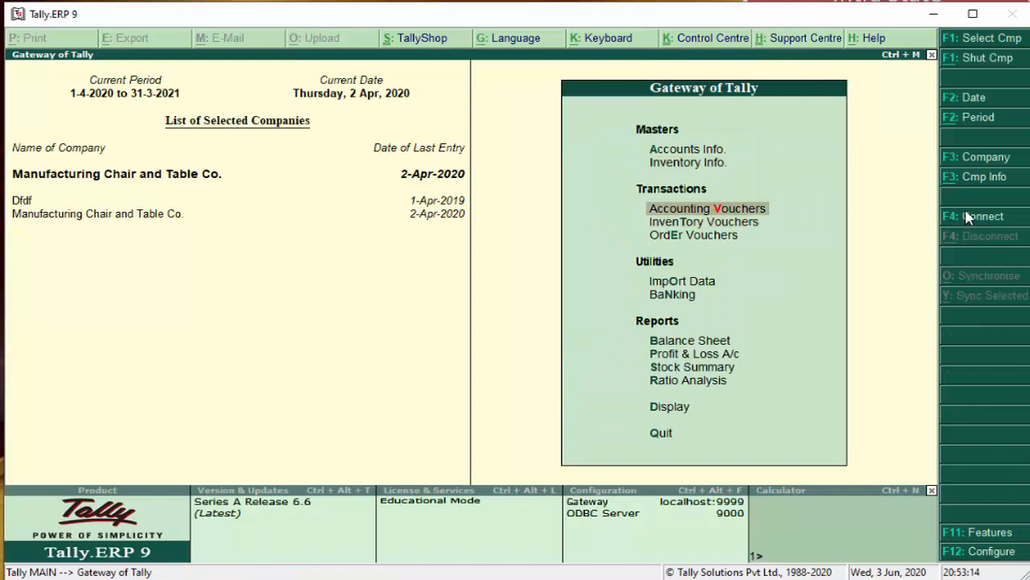
key(Return)
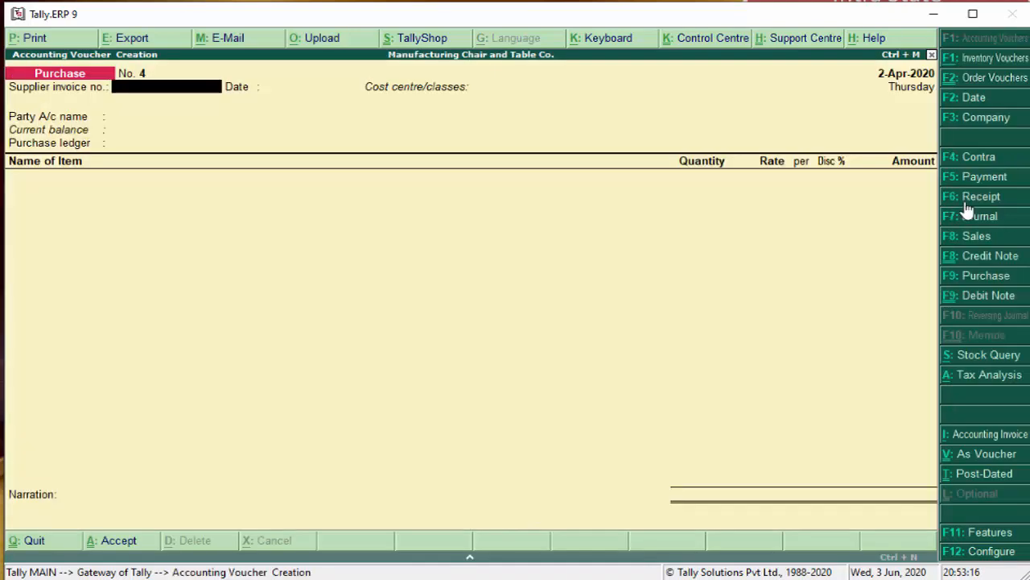
click(1009, 233)
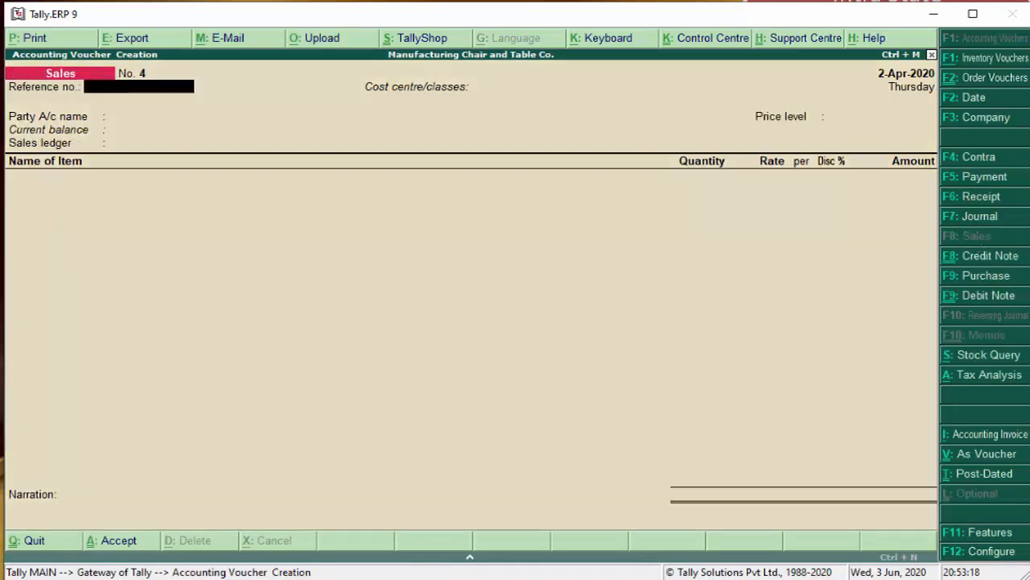
key(Return)
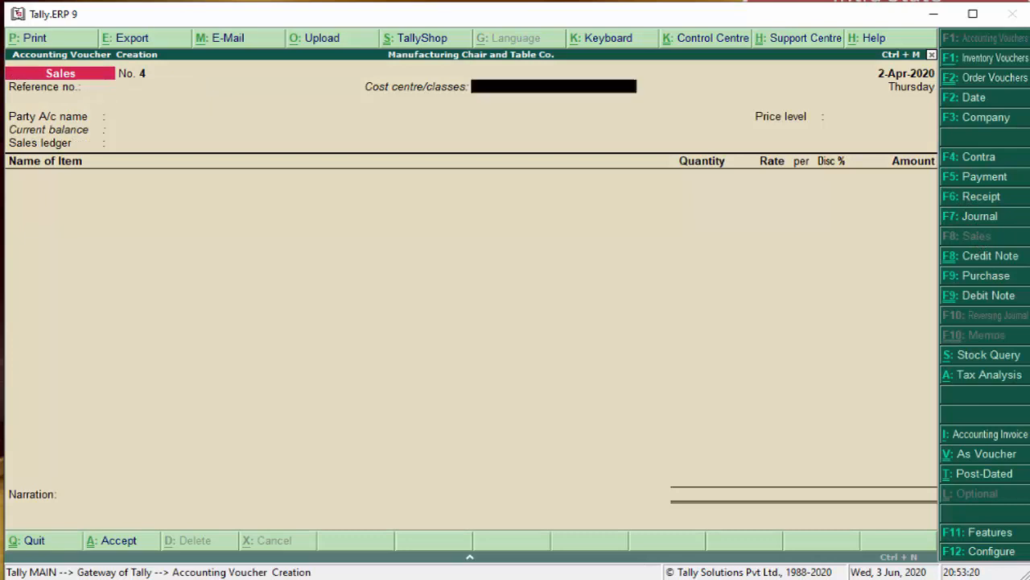
key(Return)
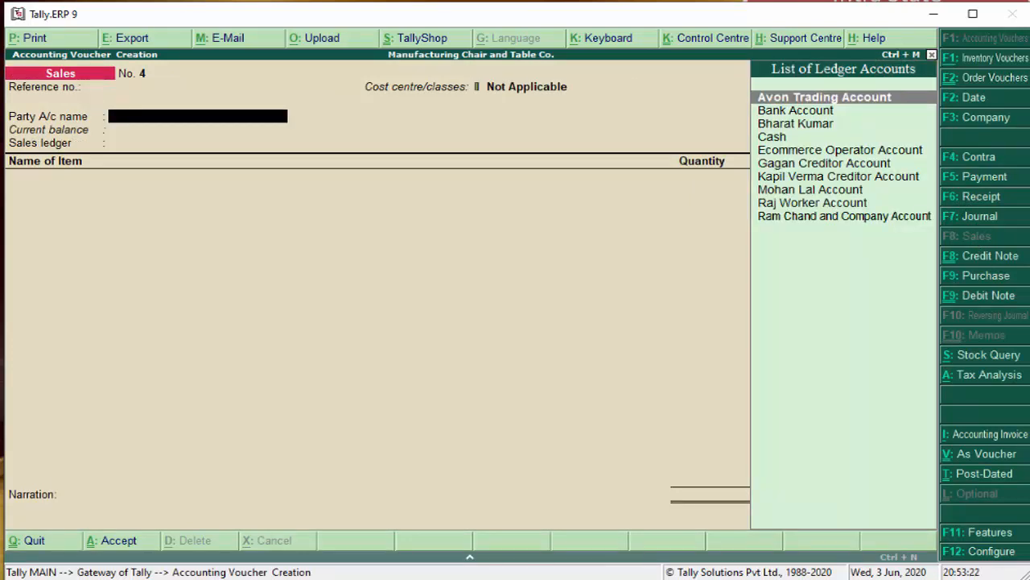
Set the sales voucher's party account to Ram Chand and Company Account.
key(Down)
key(Down)
key(Down)
key(Down)
key(Down)
key(Down)
key(Down)
key(Down)
key(Down)
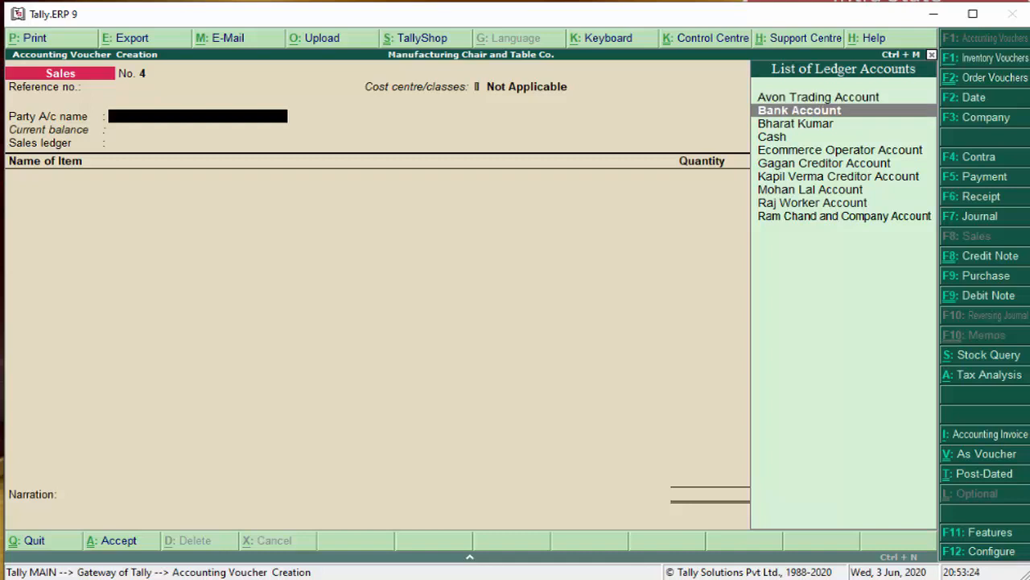
key(Return)
Accept the party details with blank despatch and order fields, 1 Months payment terms, Punjab as place of supply and no GSTIN/UIN.
key(Return)
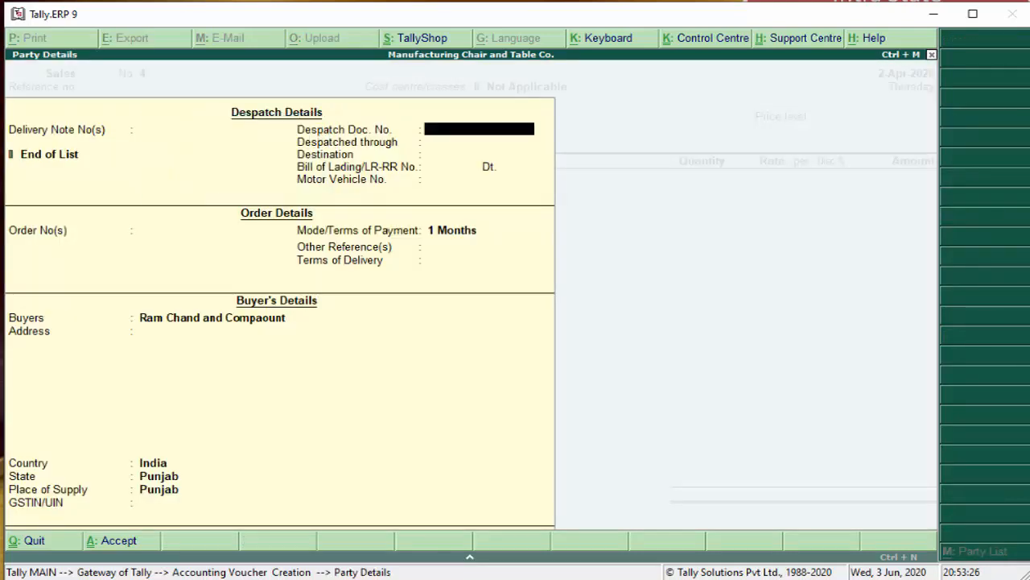
key(Return)
key(Return)
key(Return)
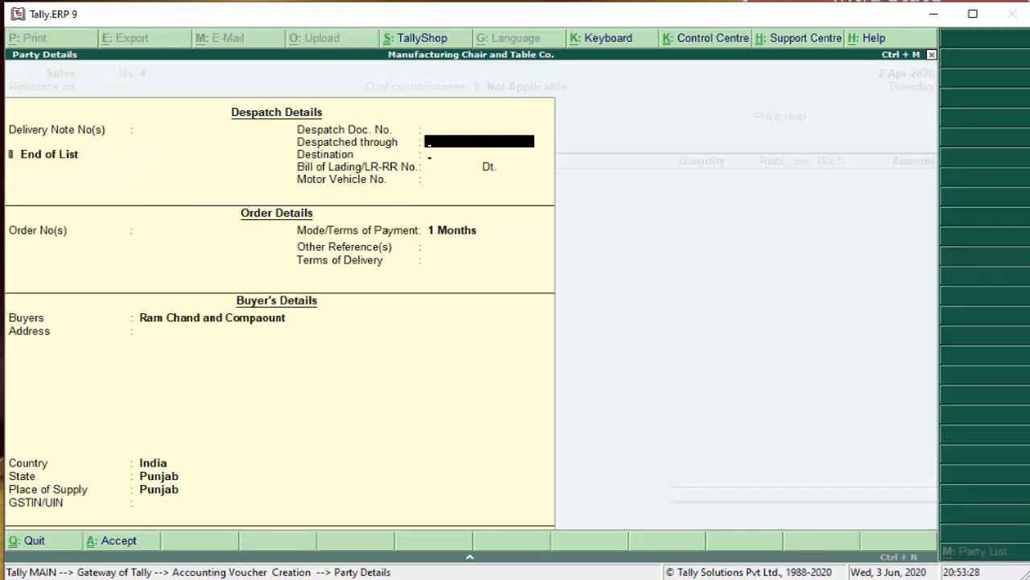
key(Return)
key(Return)
key(Return)
key(Return)
key(Return)
key(Return)
key(Return)
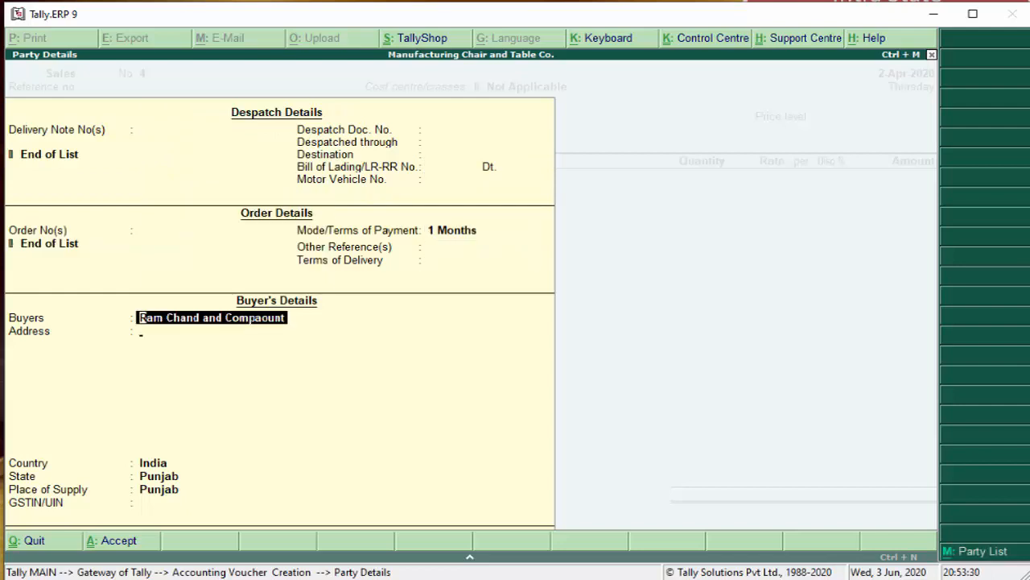
key(Return)
key(Return)
key(Return)
key(Return)
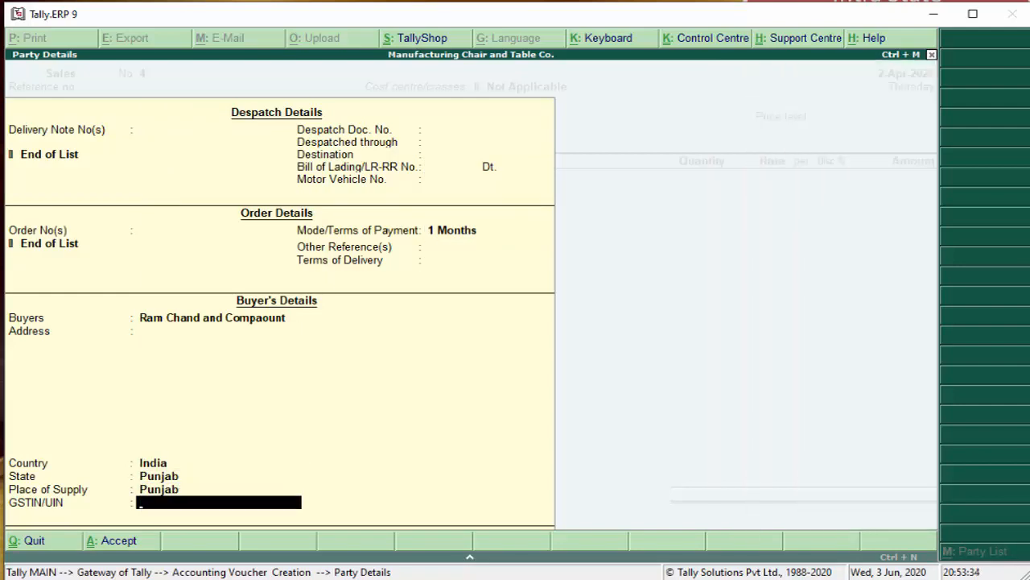
key(Return)
key(Return)
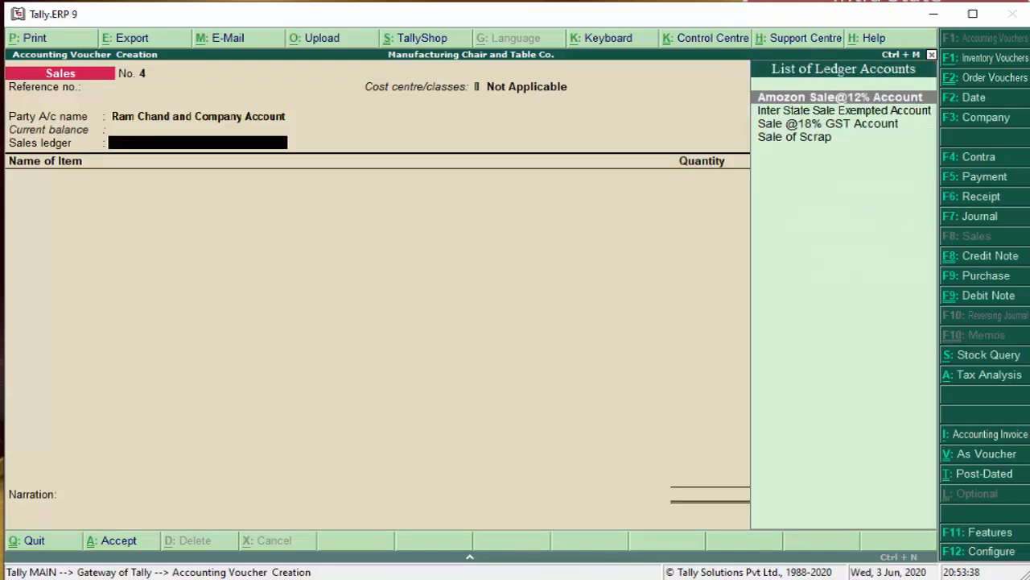
Choose Inter State Sale Exempted Account as the voucher's sales ledger.
key(Down)
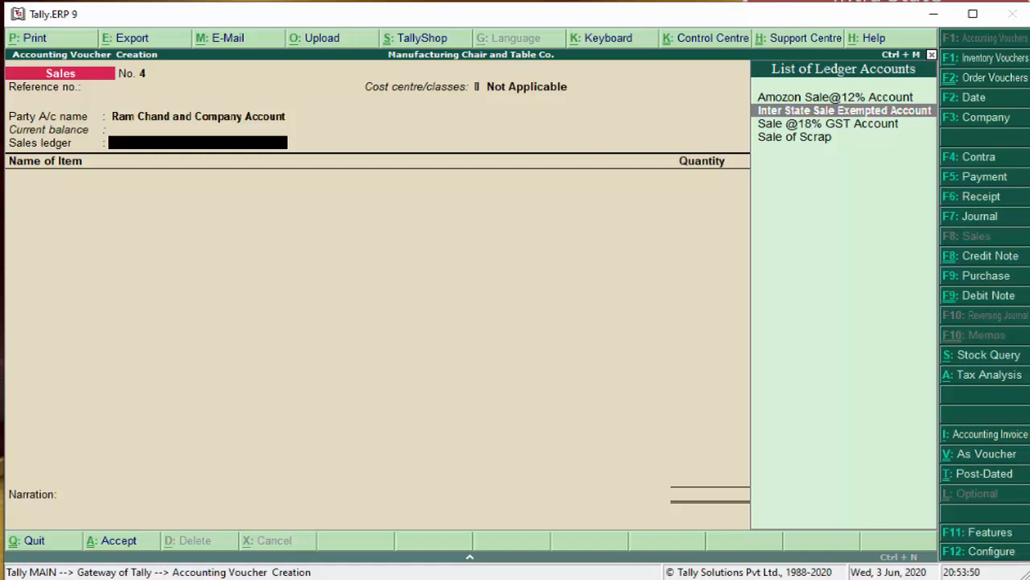
Set the sales ledger to Inter State Sale Exempted Account, keep its tax classification, and add Denim Velvet as the item.
key(Return)
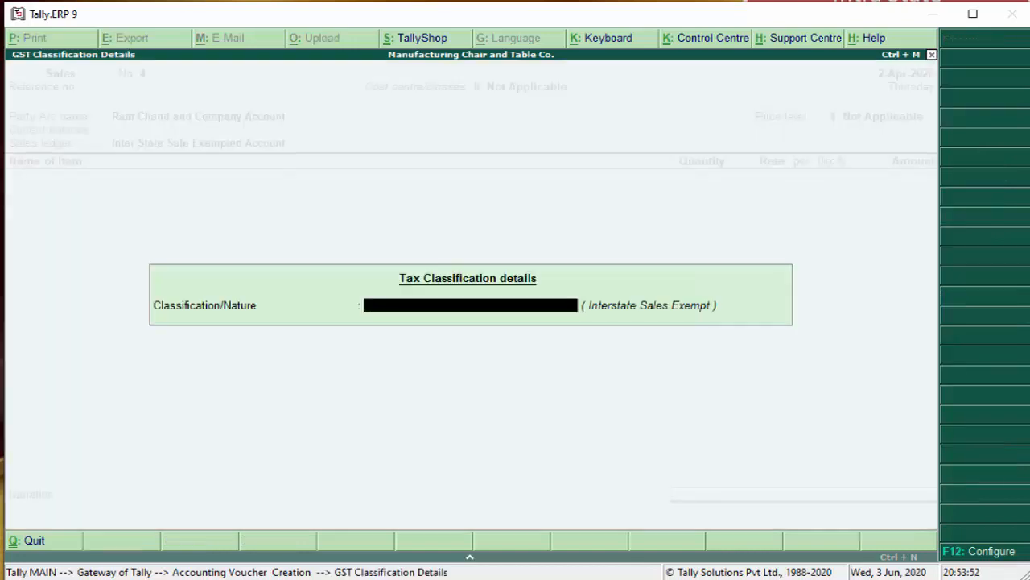
key(Return)
text(5)
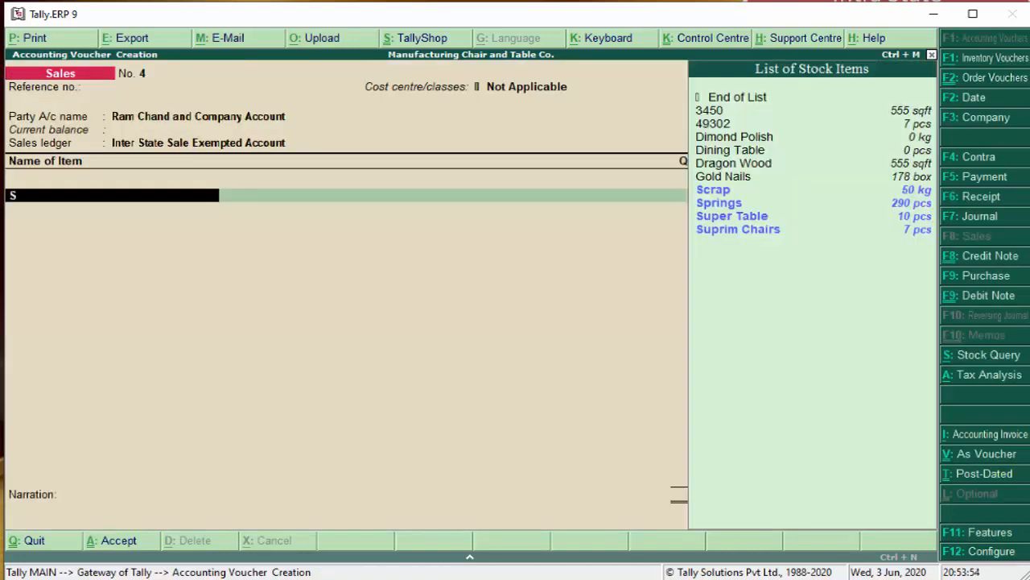
key(BackSpace)
key(Down)
key(Down)
key(Down)
key(Down)
key(Down)
key(Down)
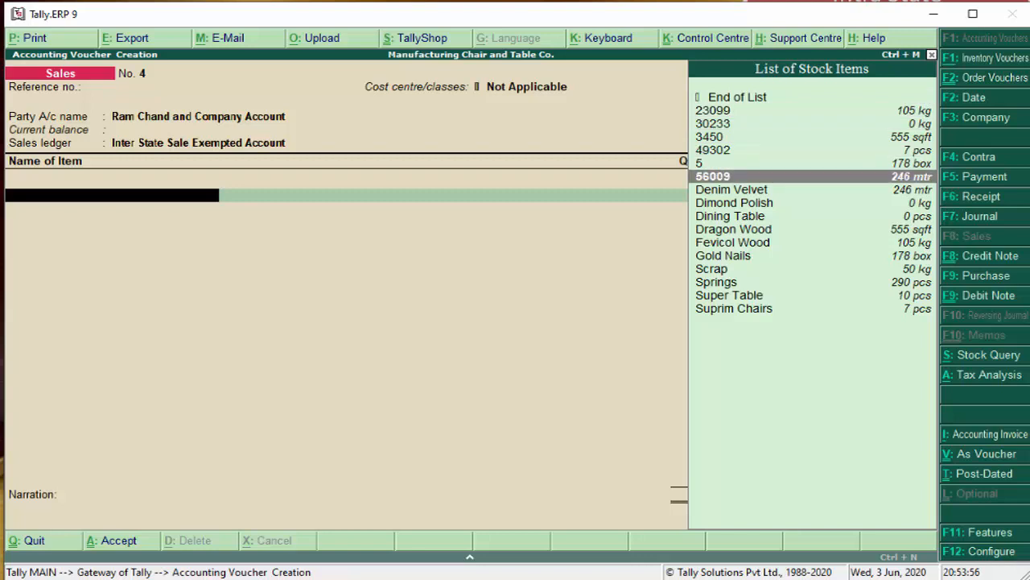
key(Down)
key(Return)
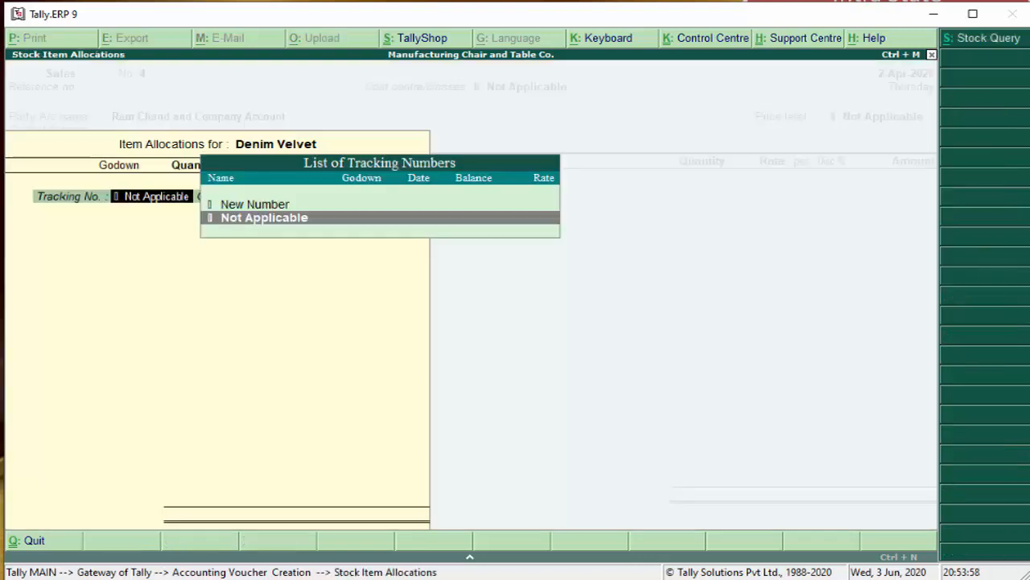
Allocate 20 mtr of Denim Velvet from Chair Warehouse at 250.00 per mtr, with tracking, order and cost tracking set to Not Applicable.
key(Return)
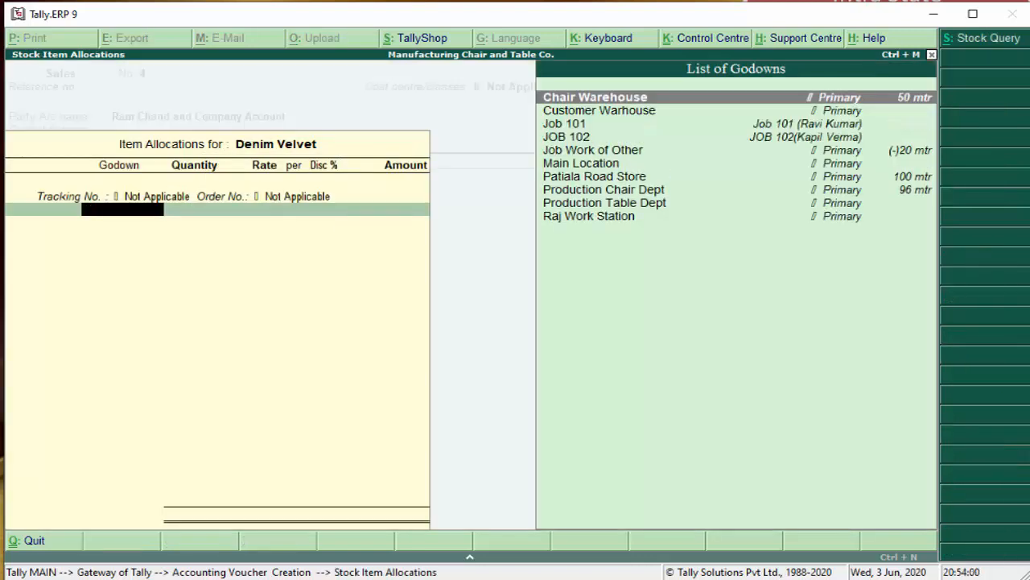
key(Return)
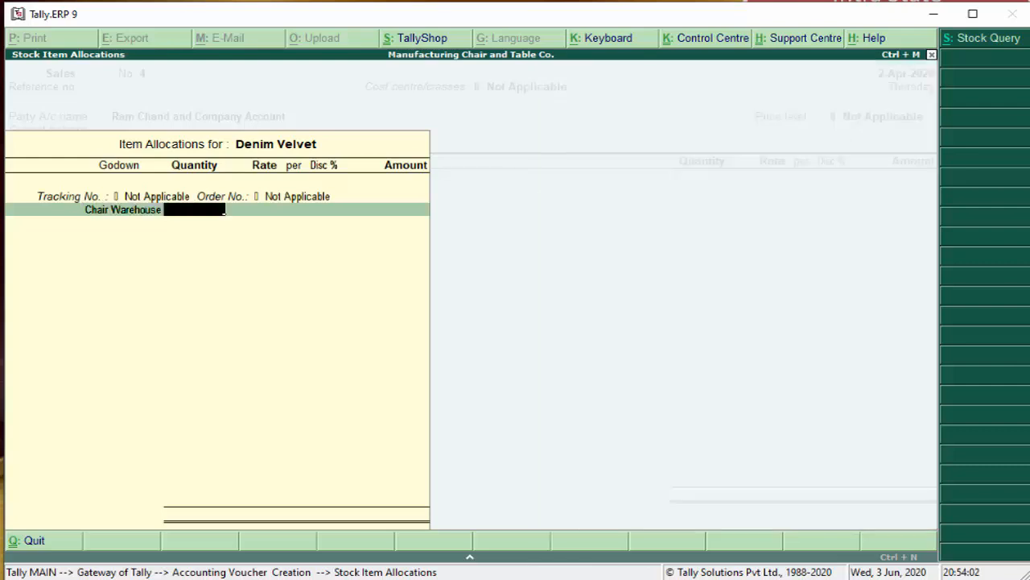
text(20)
key(Return)
key(Return)
key(Return)
key(Return)
key(Return)
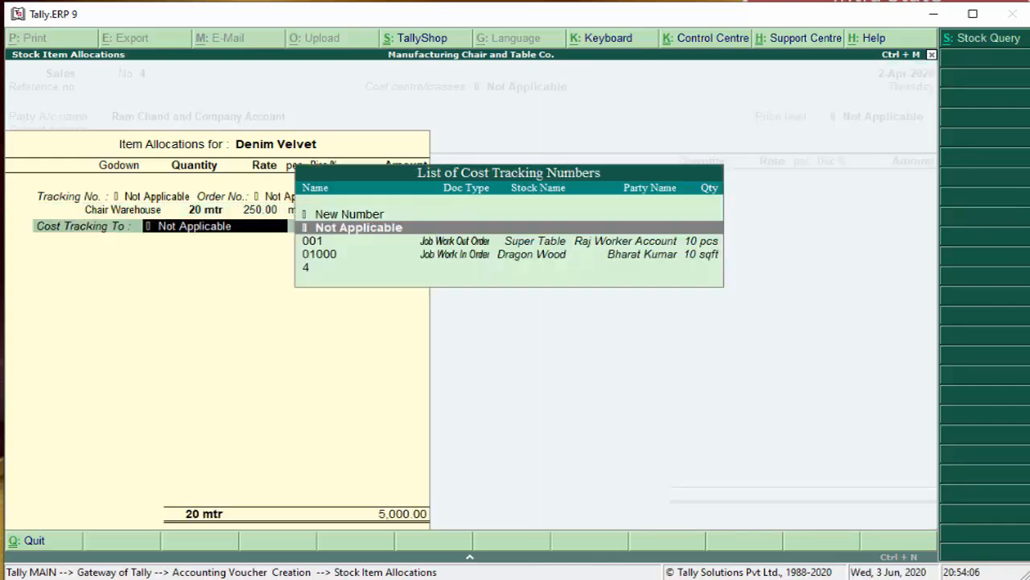
key(BackSpace)
key(Return)
key(Return)
key(Return)
key(Return)
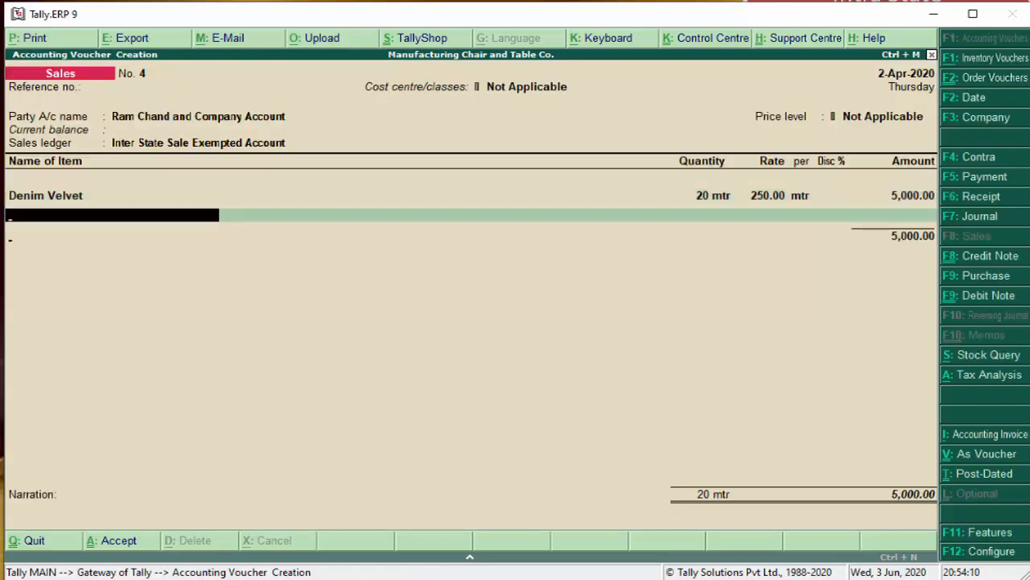
End the item list, keep New Ref 4 with 1 Months credit for the bill, and save the sales voucher without a narration.
key(Return)
key(Return)
key(Return)
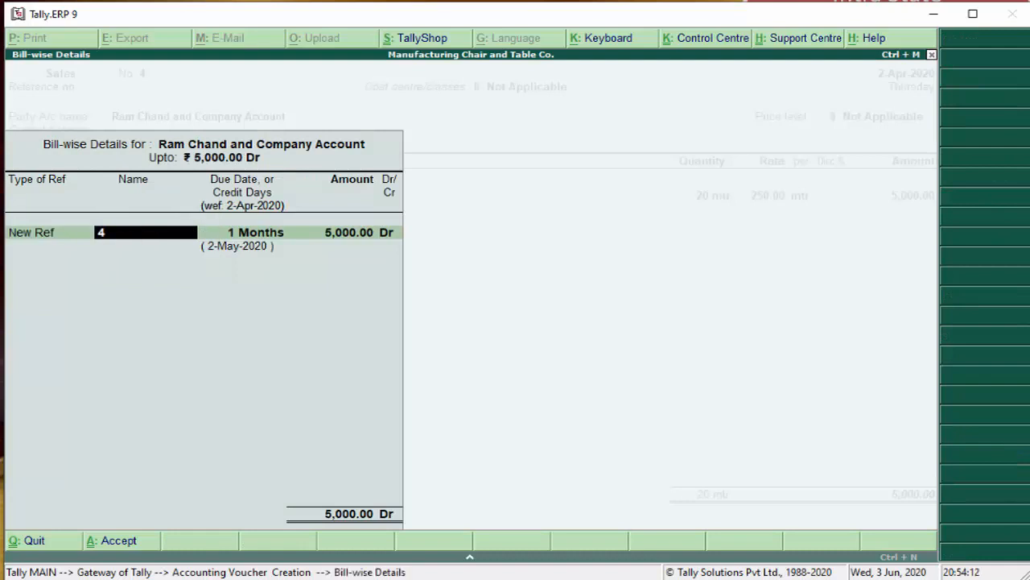
key(Return)
key(Return)
key(Return)
key(Return)
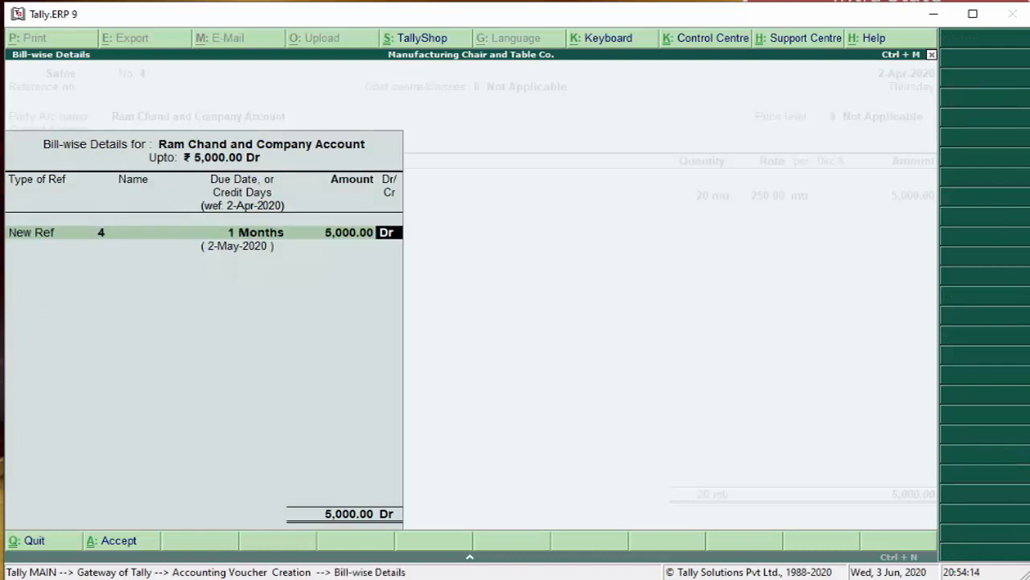
key(Return)
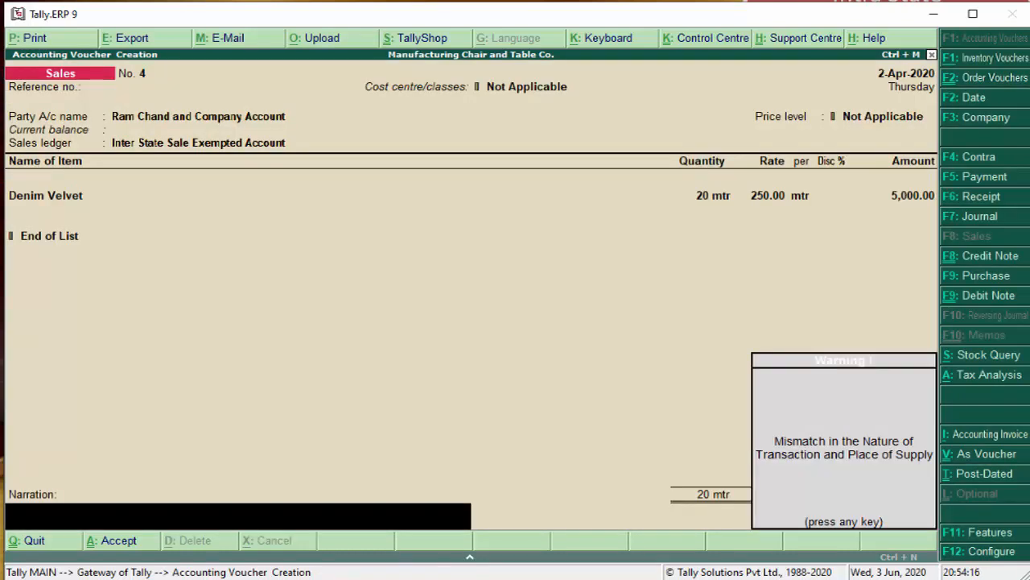
key(Return)
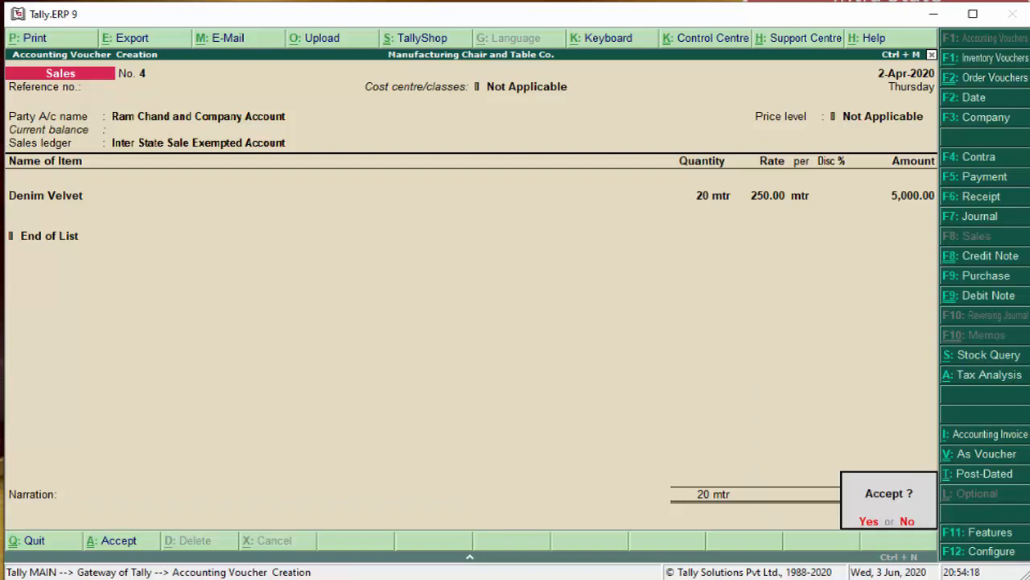
key(Return)
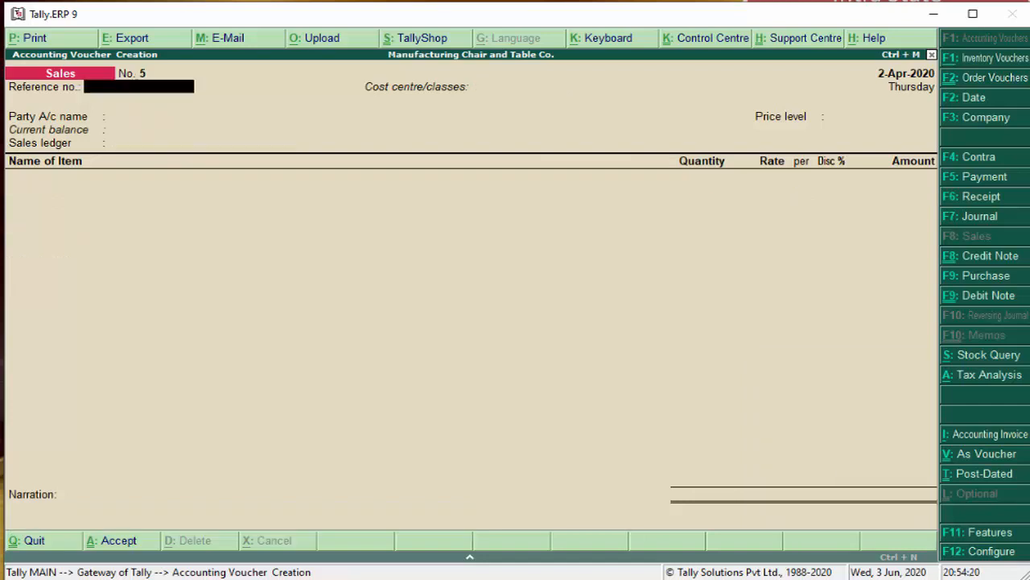
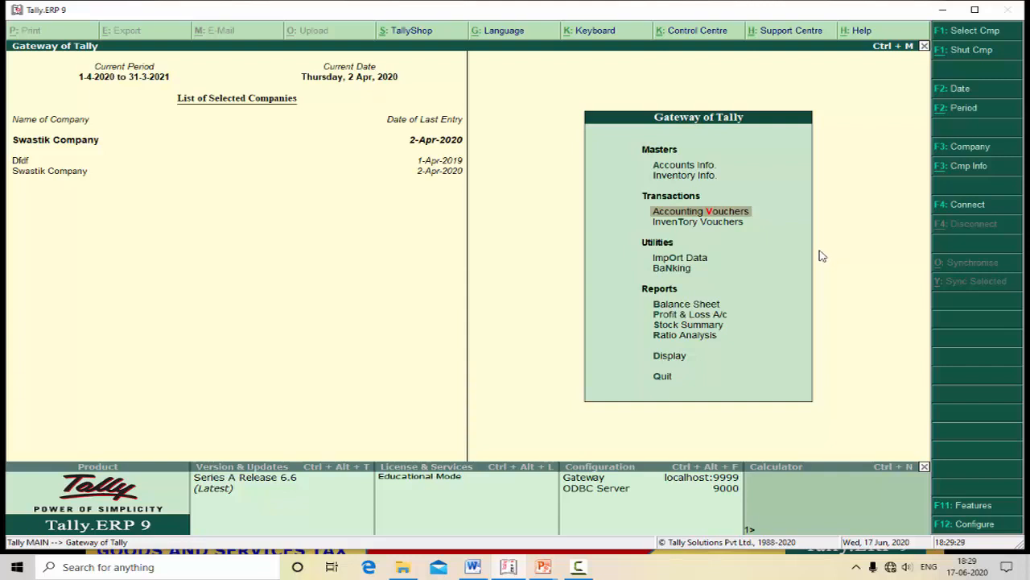
Start a purchase voucher with supplier invoice number 506954 dated 2-Apr-2020 and cost centre class Not Applicable.
key(Return)
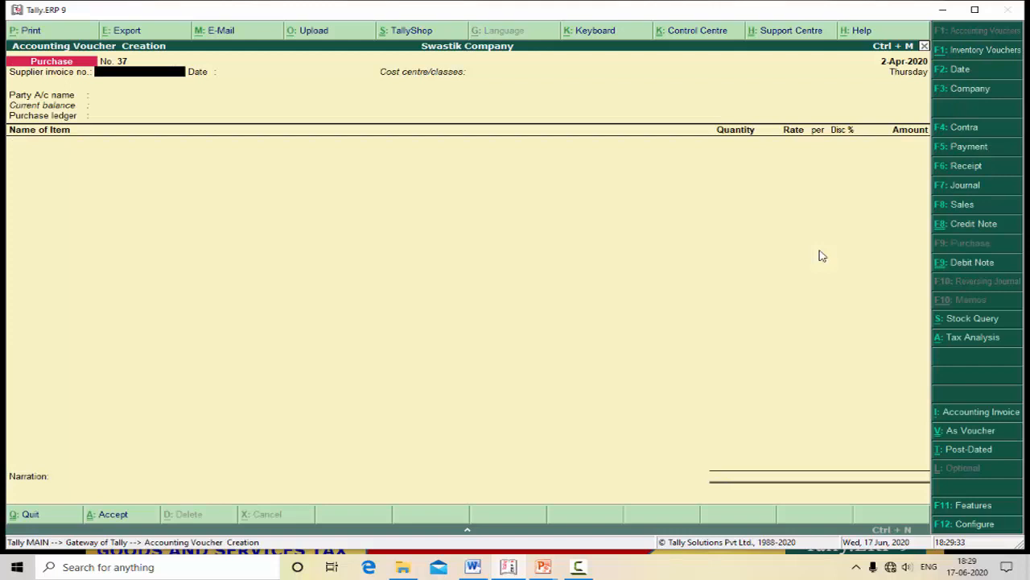
text(506954)
key(Return)
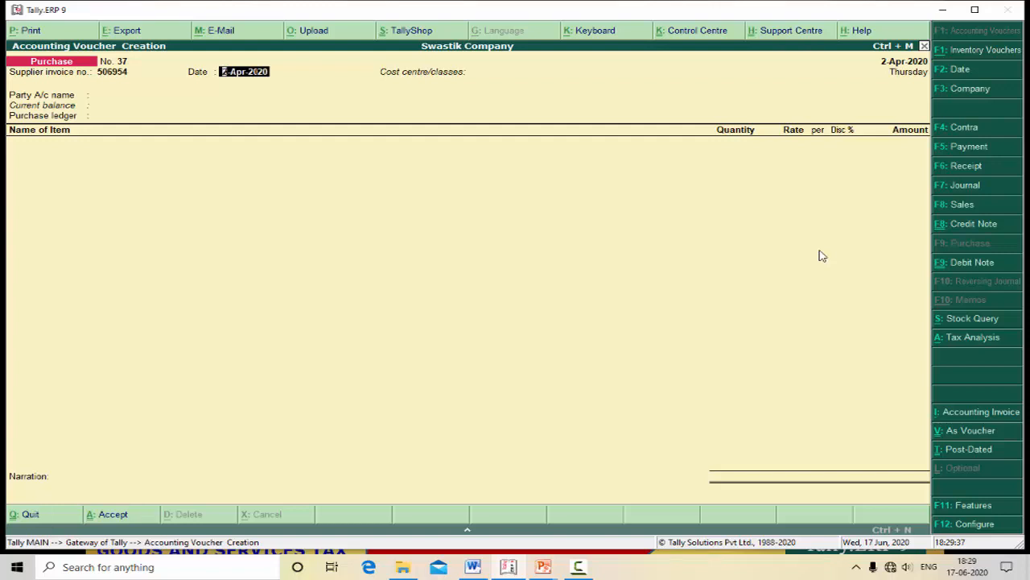
key(Return)
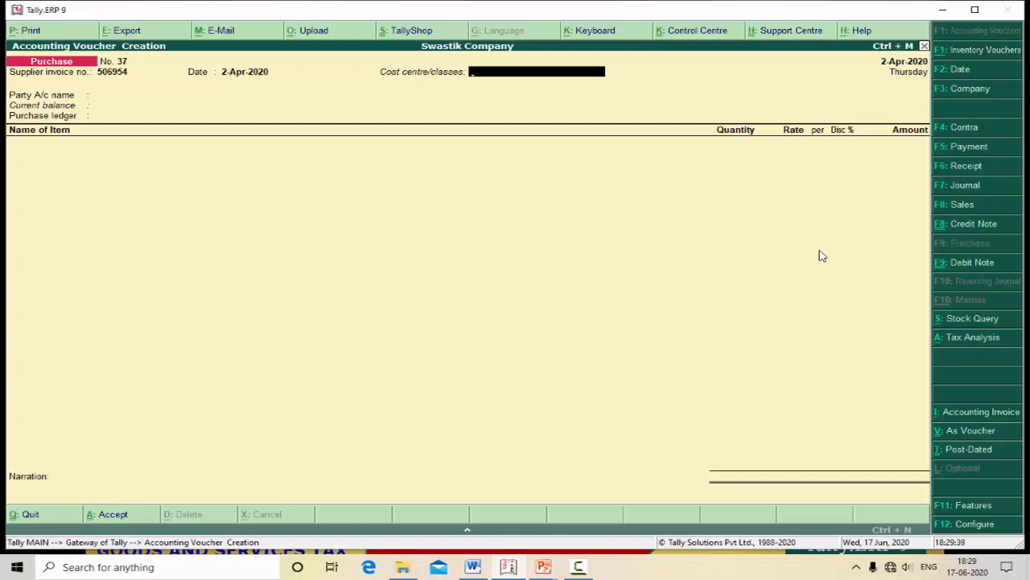
key(Return)
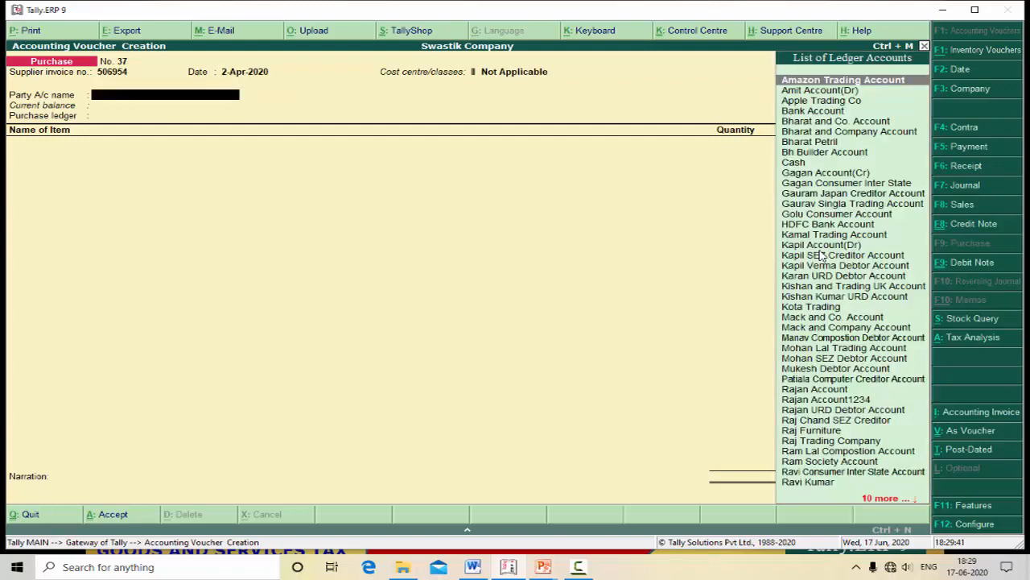
Choose Sunil Traders Account as the purchase party and accept its receipt and supplier details.
text(Su)
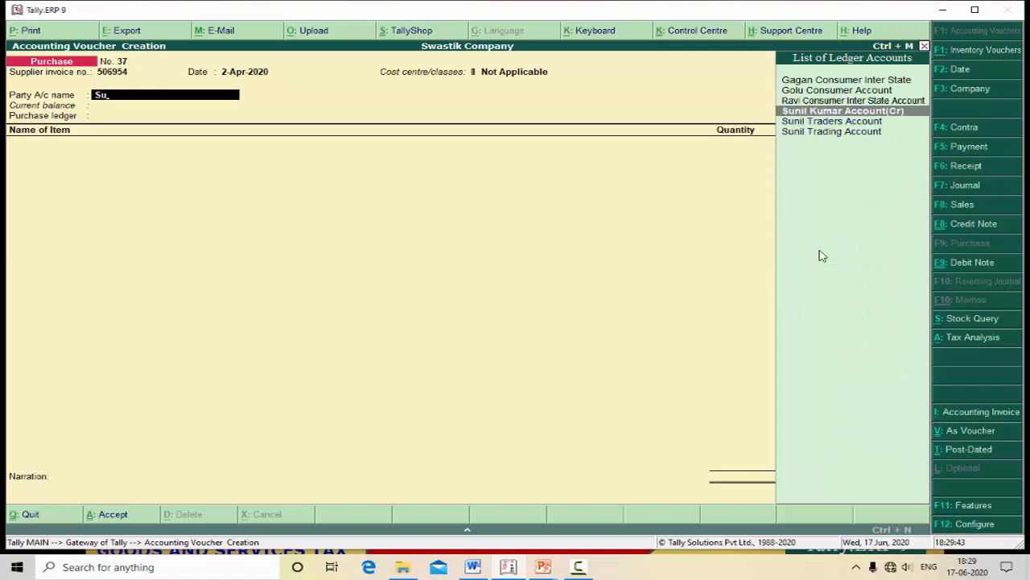
key(Down)
key(Return)
key(Return)
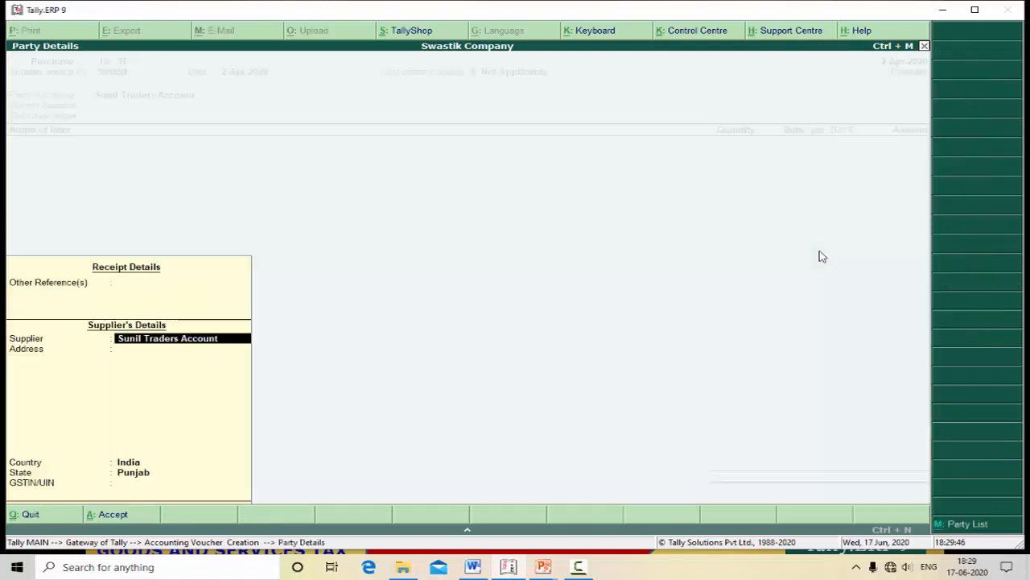
key(Return)
key(Return)
key(Return)
key(Return)
key(Return)
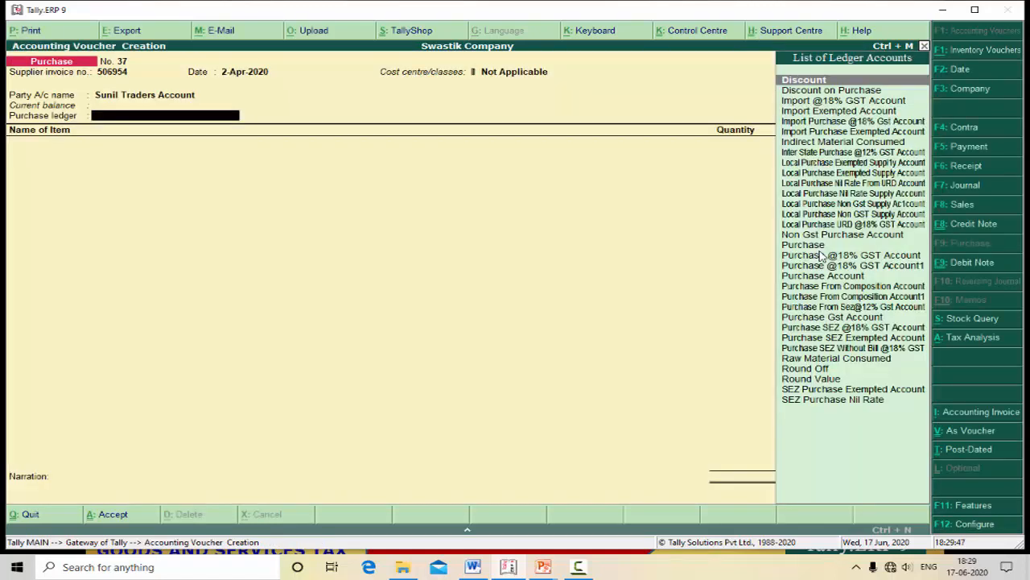
Open the Sunil Traders Account ledger for alteration from the voucher and keep its Sundry Creditors group and balance settings.
key(BackSpace)
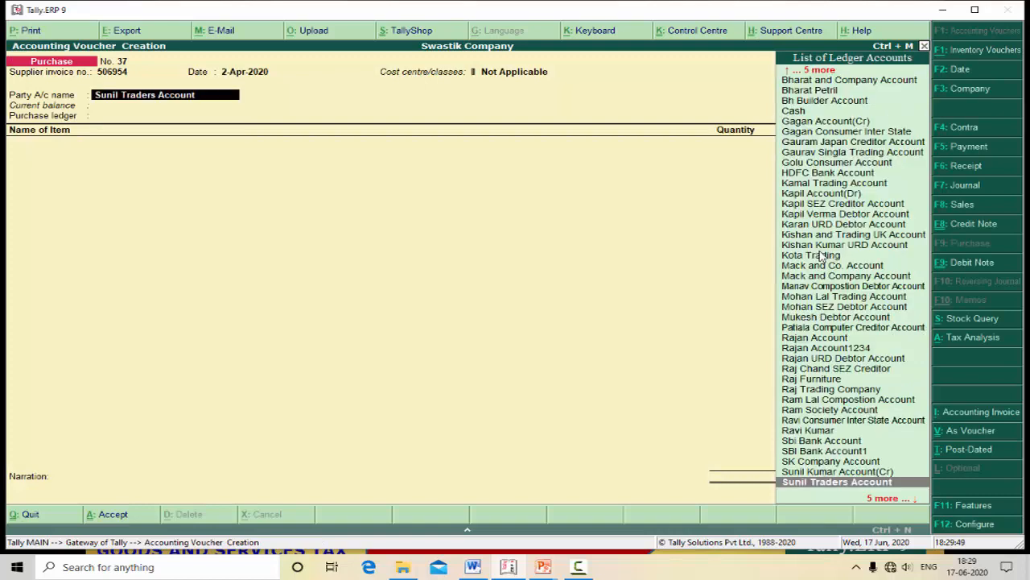
key(ctrl+Return)
key(Return)
key(Return)
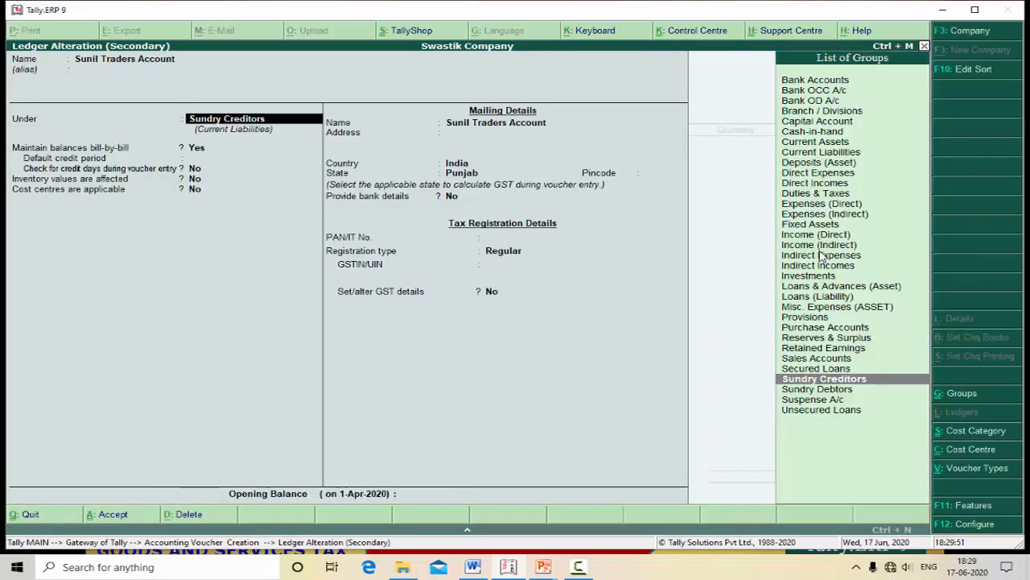
key(Return)
key(Return)
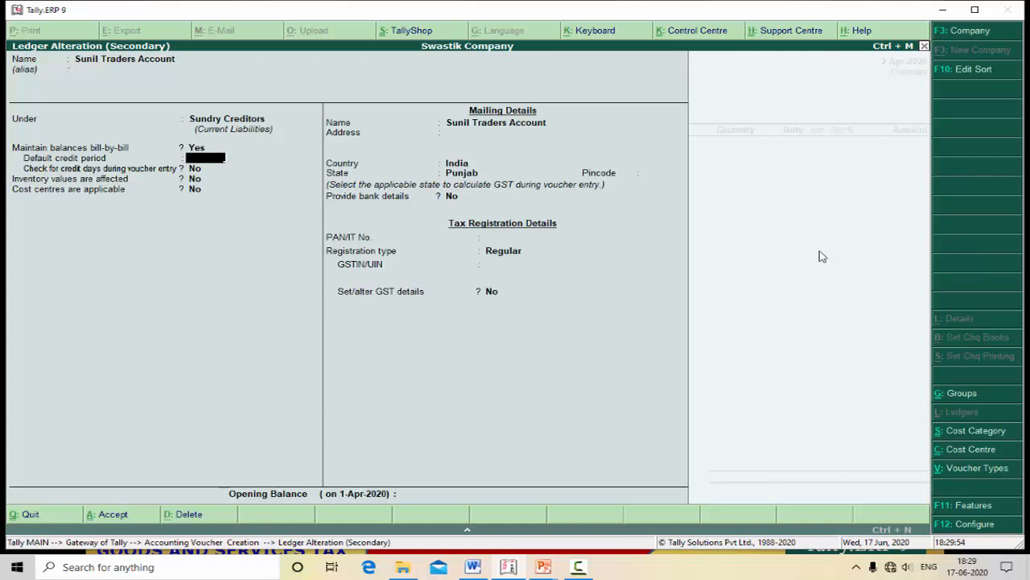
key(Return)
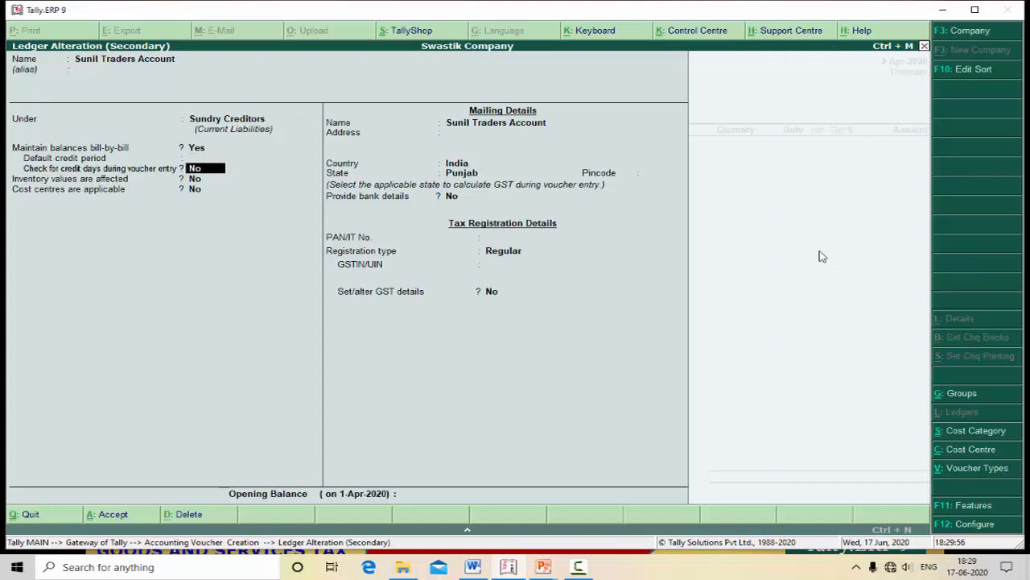
key(BackSpace)
key(Return)
key(Return)
key(Return)
key(Return)
key(Return)
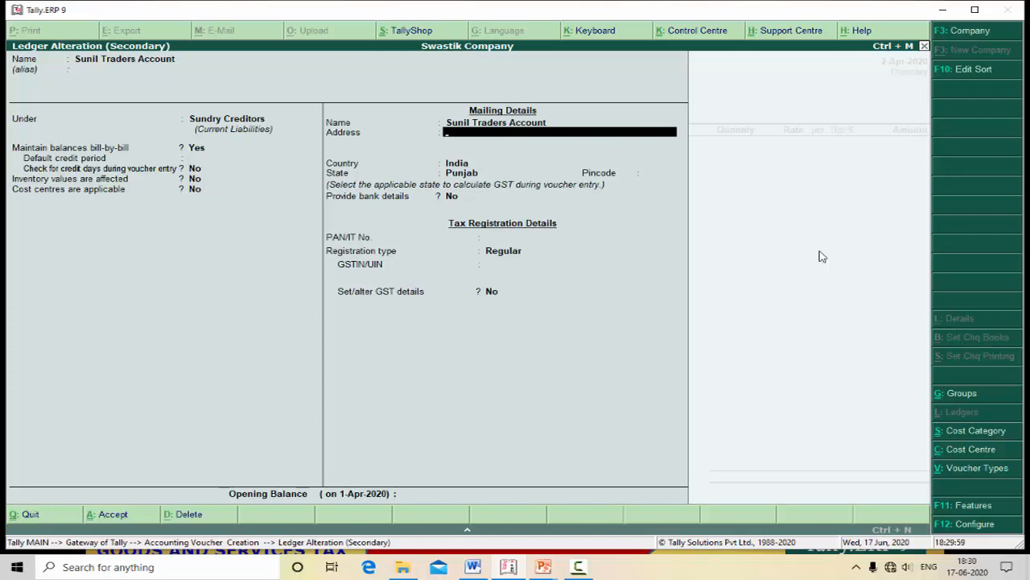
Keep the ledger's country India and state Punjab, leave address, pincode and PAN blank, and provide no bank details.
key(Return)
key(Return)
key(Return)
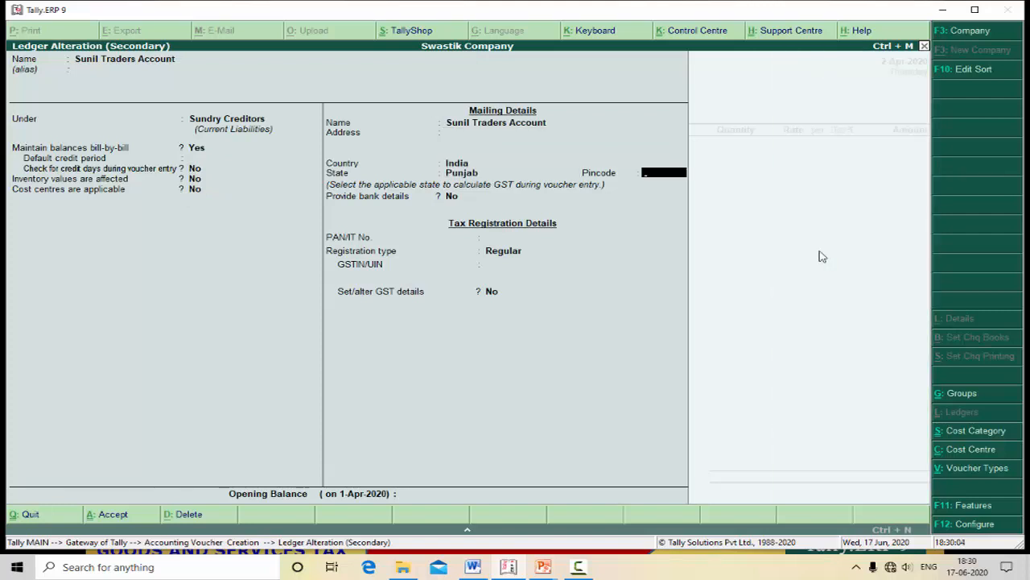
key(Return)
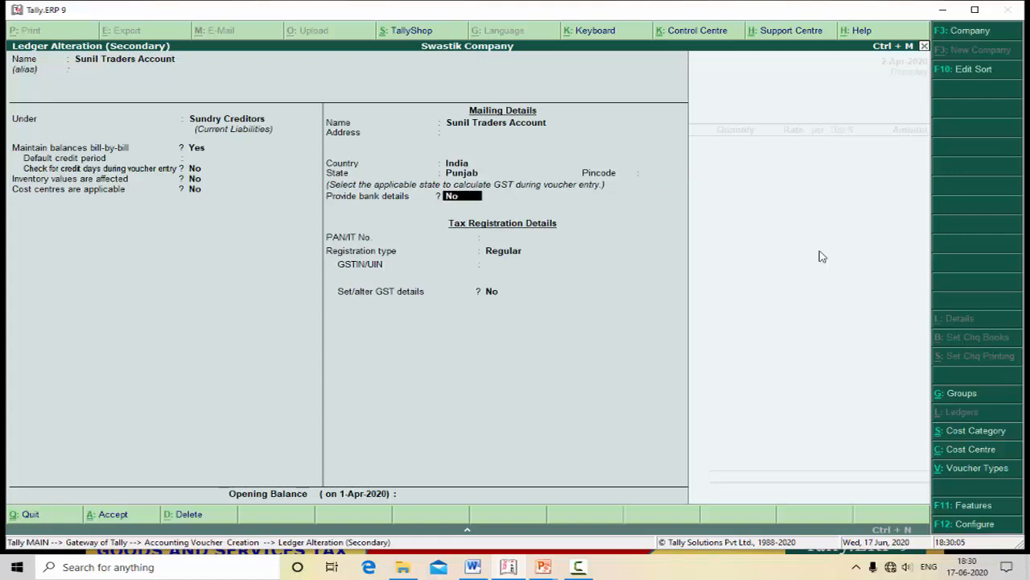
key(Return)
key(Return)
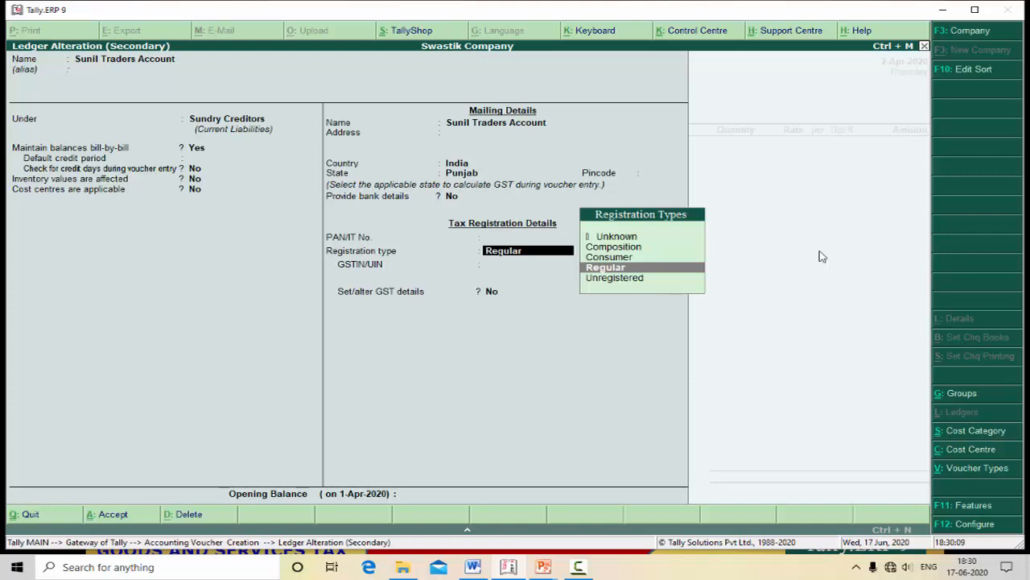
Try keeping the Regular registration type with a blank GSTIN/UIN and no alteration of the GST details.
key(Return)
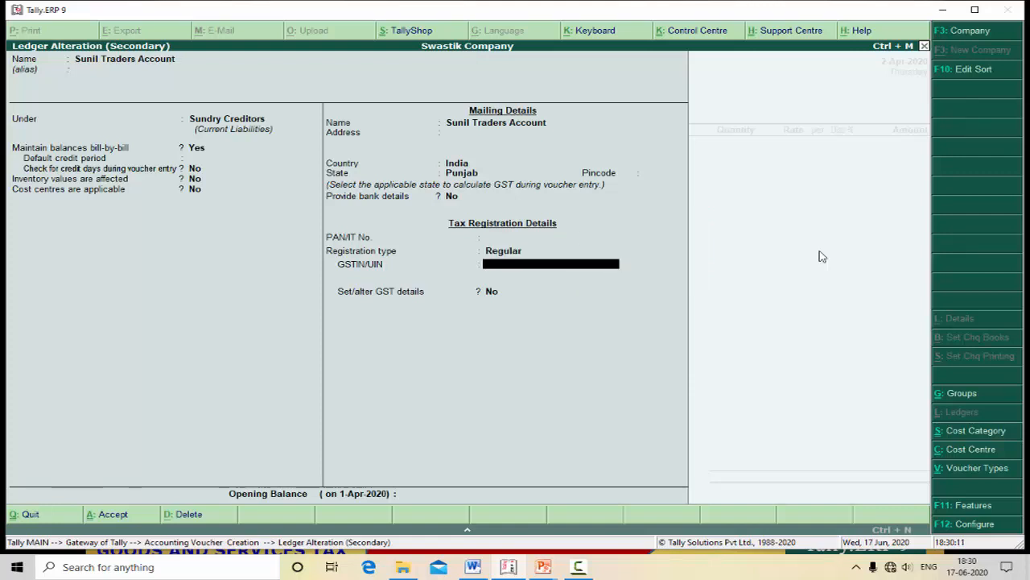
key(Return)
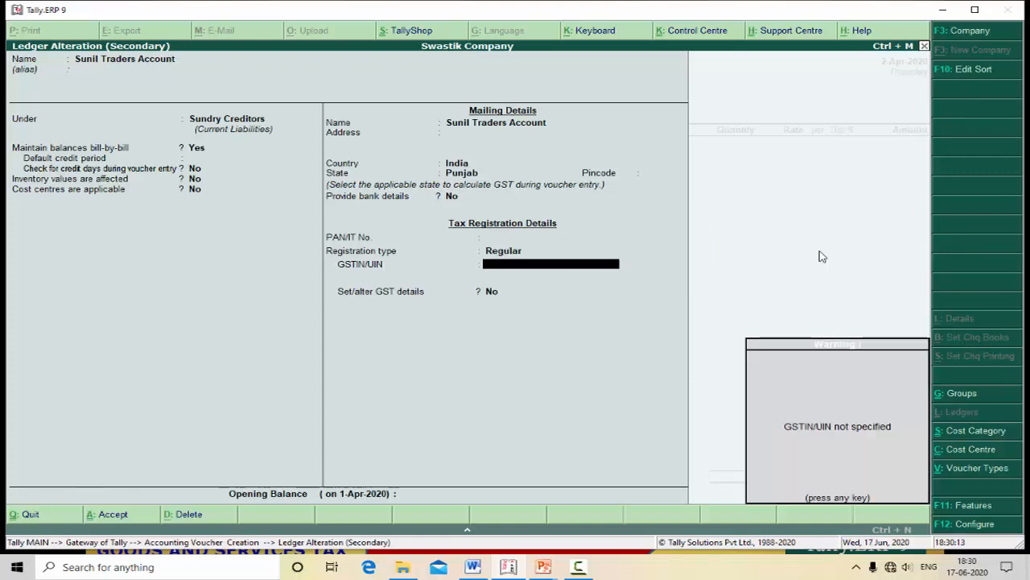
key(Return)
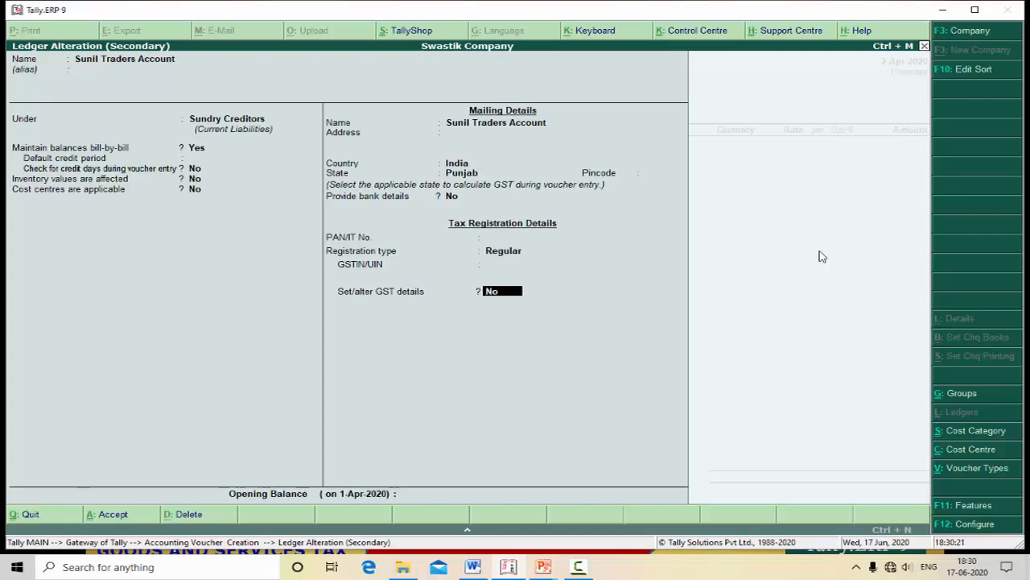
key(Return)
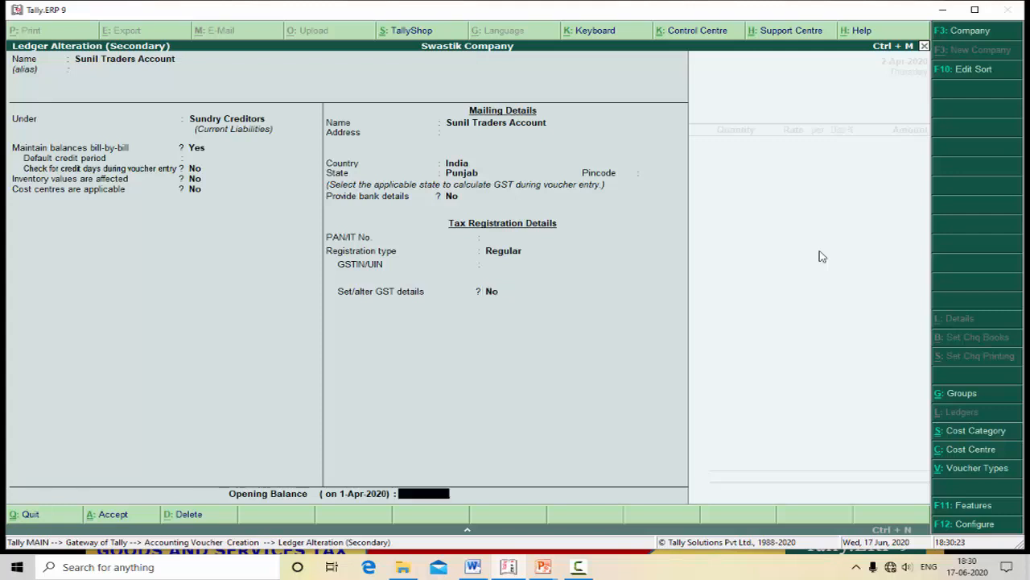
Examine the registration types available for the supplier's ledger, including Composition, Consumer and Unregistered.
key(BackSpace)
key(BackSpace)
key(BackSpace)
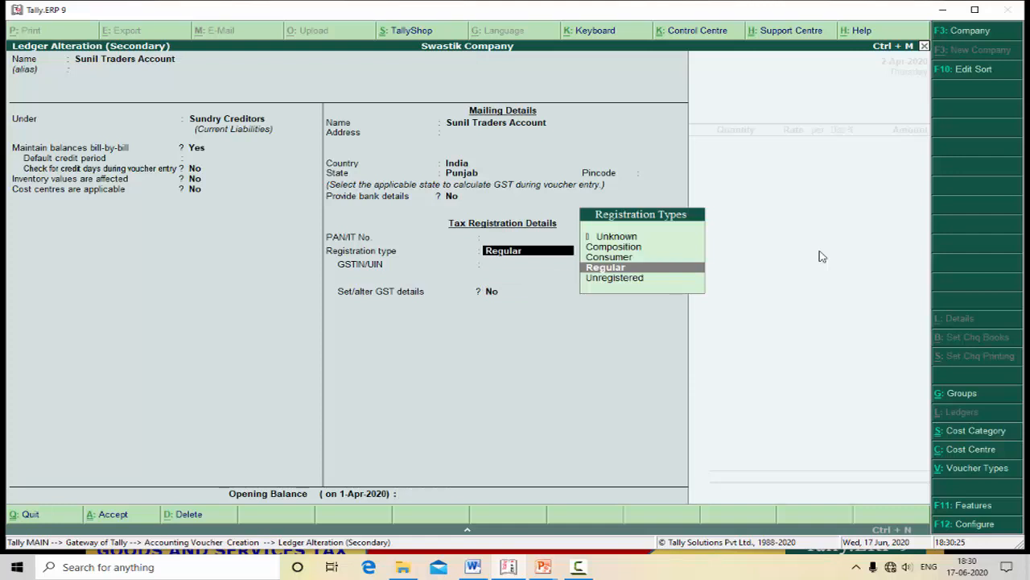
key(Down)
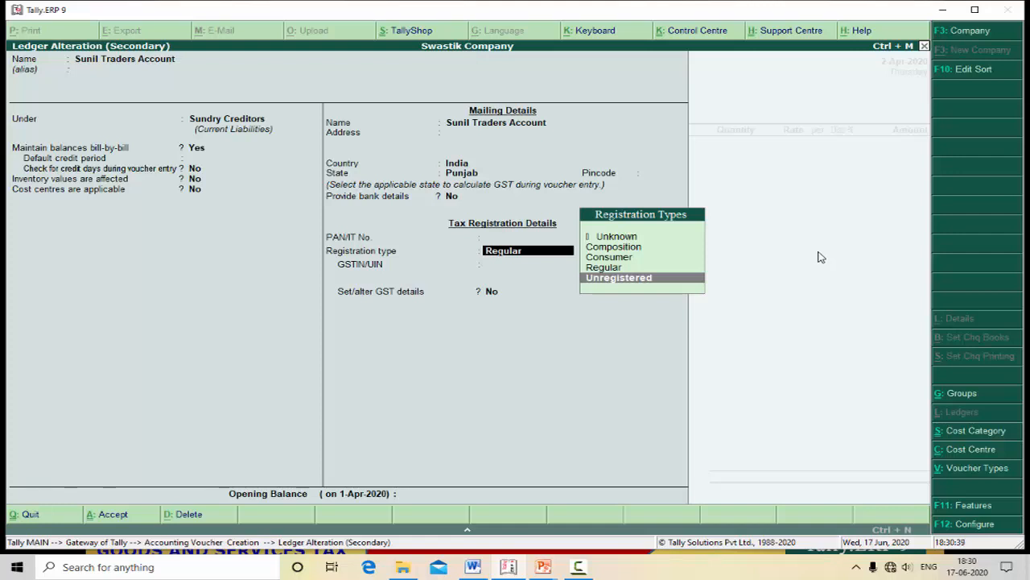
key(Up)
key(Up)
key(Up)
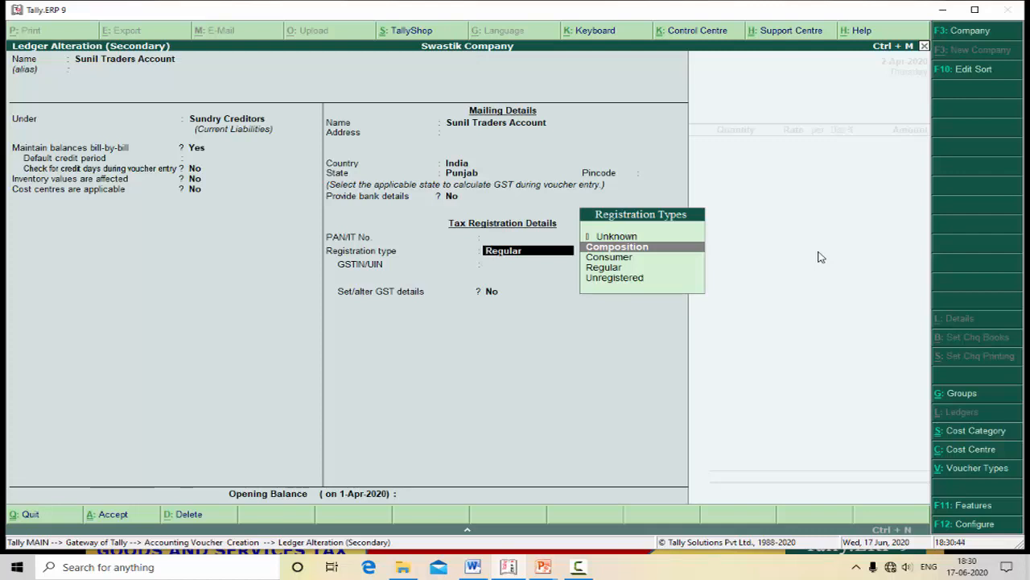
key(Down)
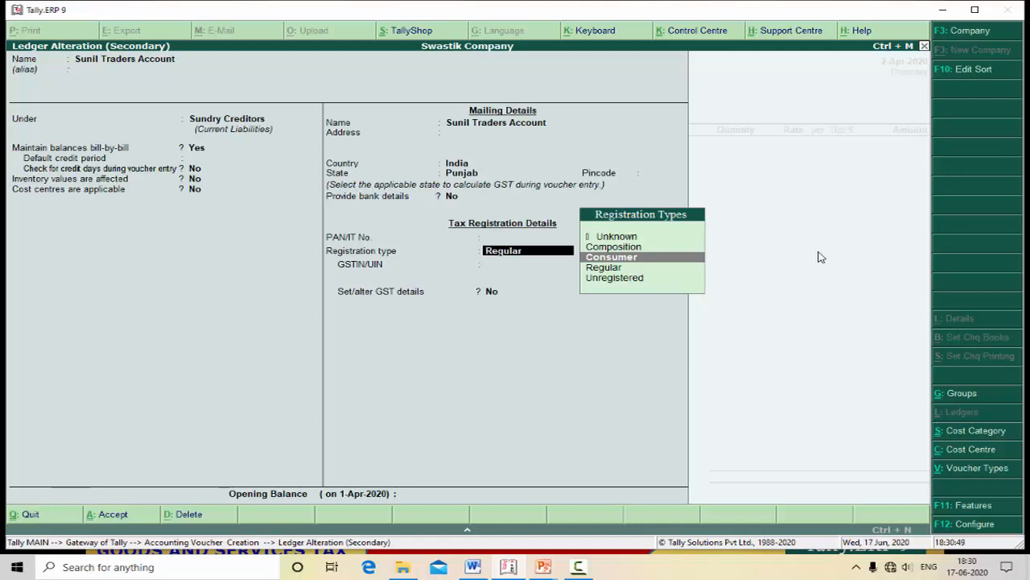
key(Down)
key(Down)
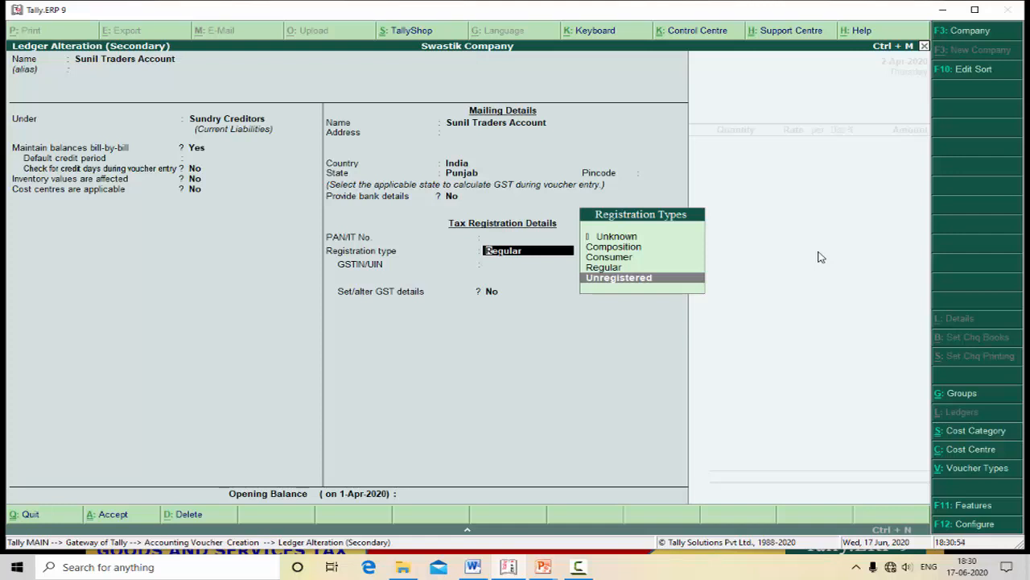
Keep the supplier's registration type as Regular, leave GSTIN/UIN blank and the GST details unaltered, and save the ledger.
key(Up)
key(Return)
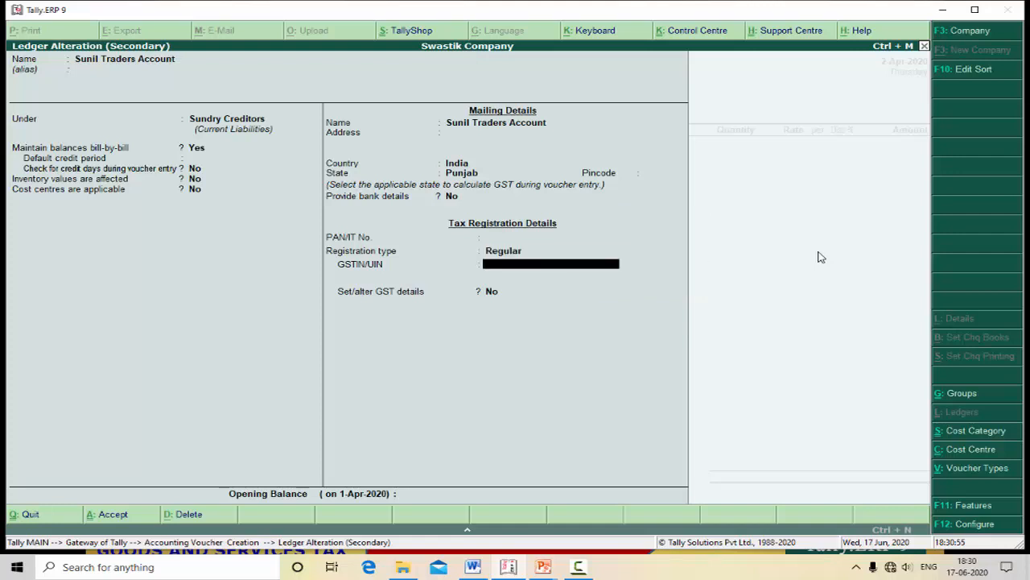
key(Return)
key(Return)
key(Return)
key(Return)
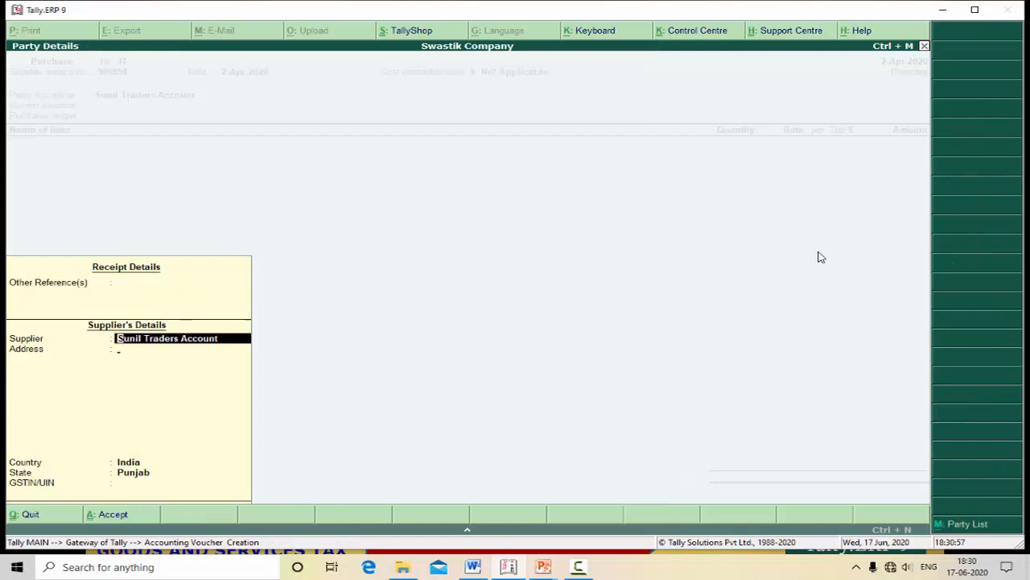
Accept the supplier's details with country India, state Punjab and a blank GSTIN/UIN, moving on to the purchase ledger.
key(Return)
key(Return)
key(Return)
key(Return)
key(Return)
key(Return)
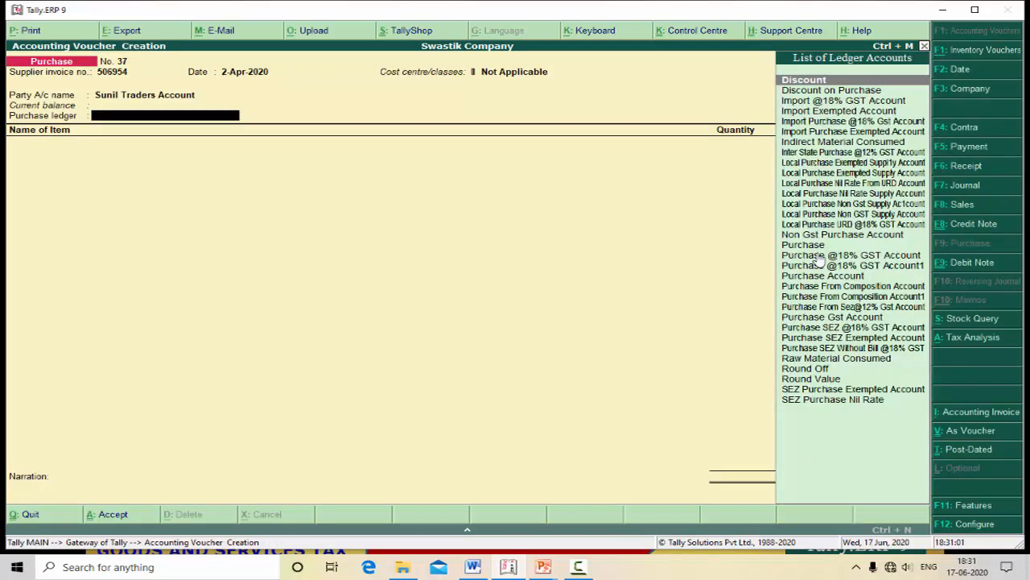
key(alt+c)
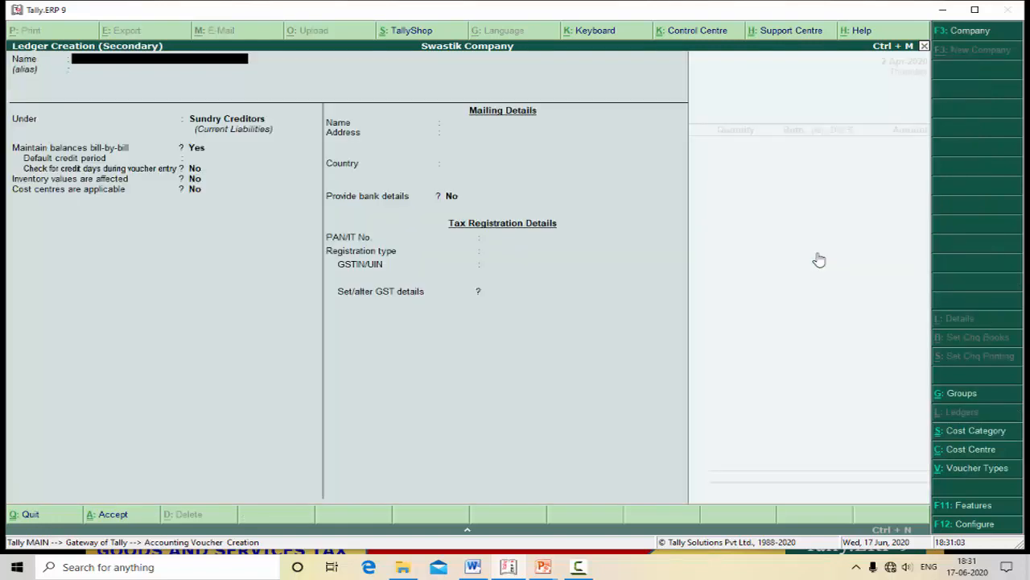
text(Local)
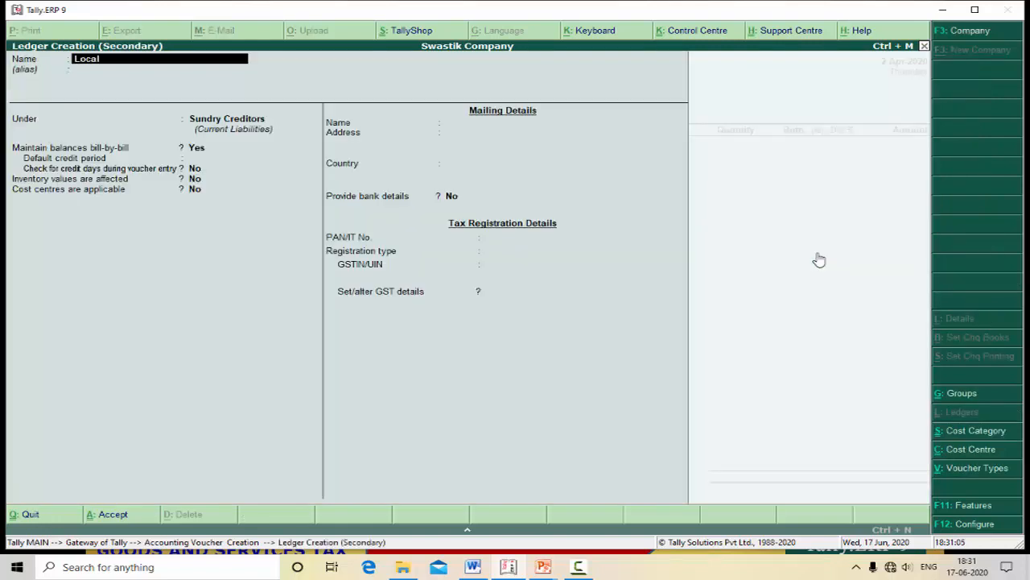
text( Purchase @18% Gst Account)
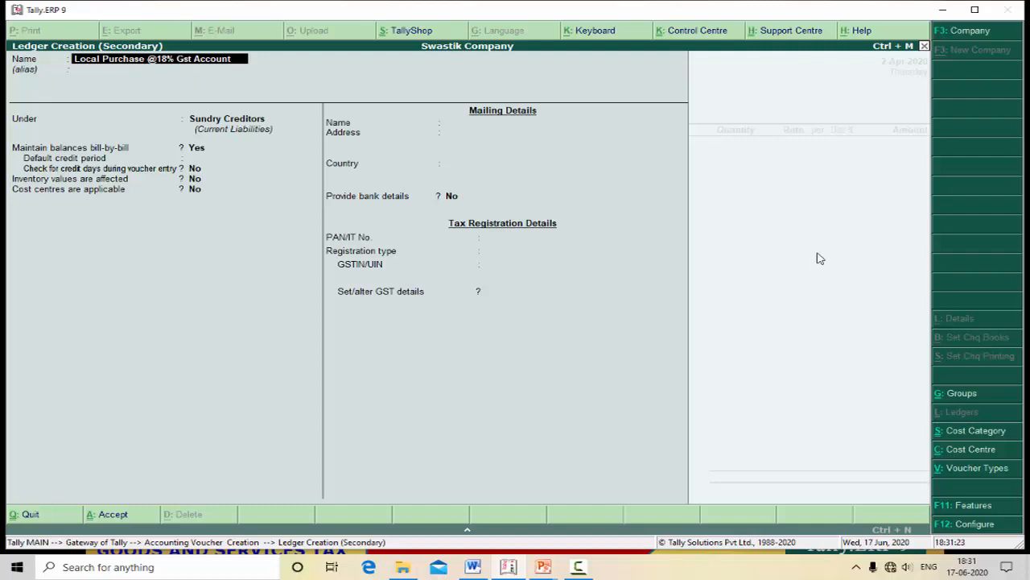
key(Return)
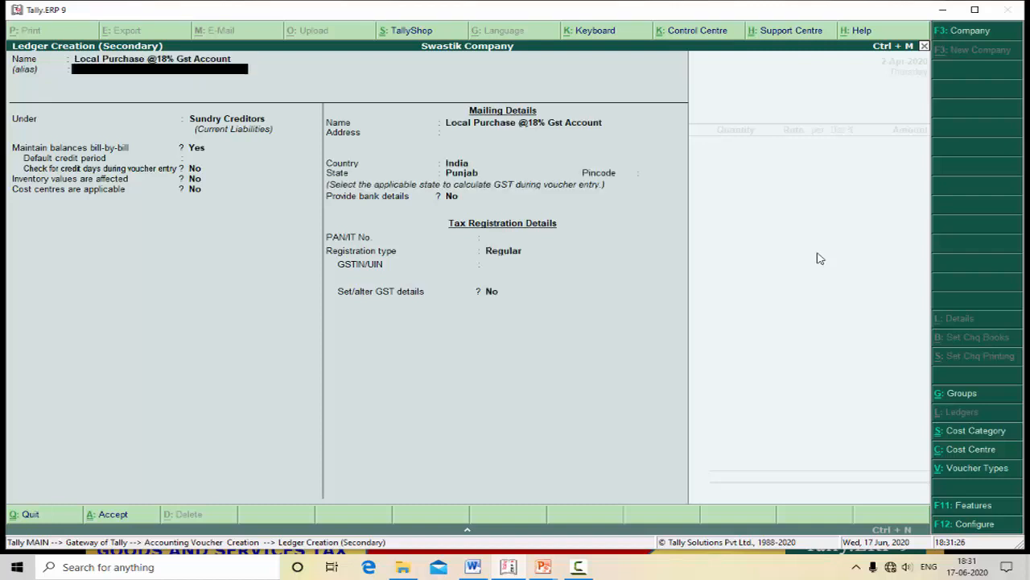
key(Return)
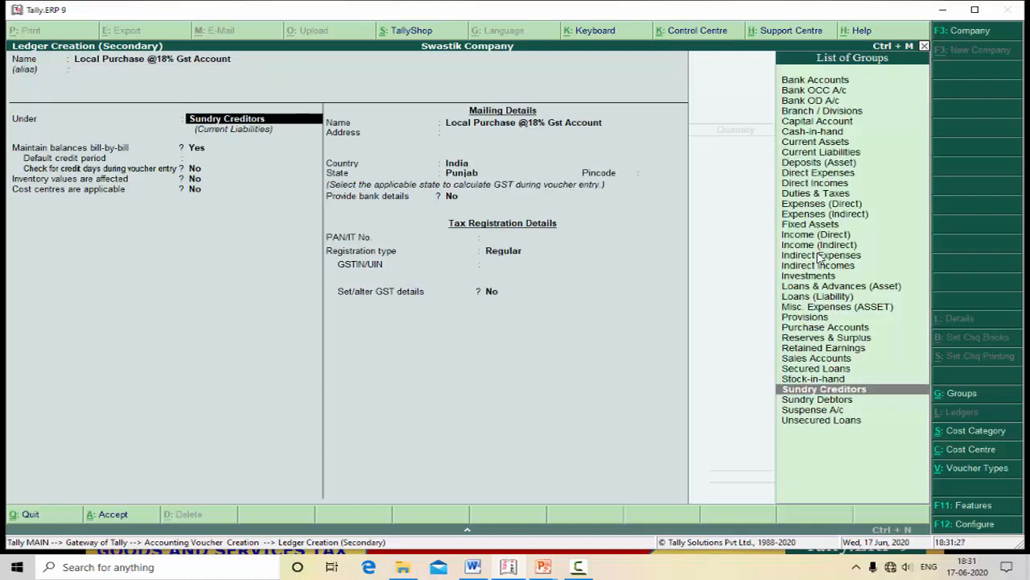
text(pu)
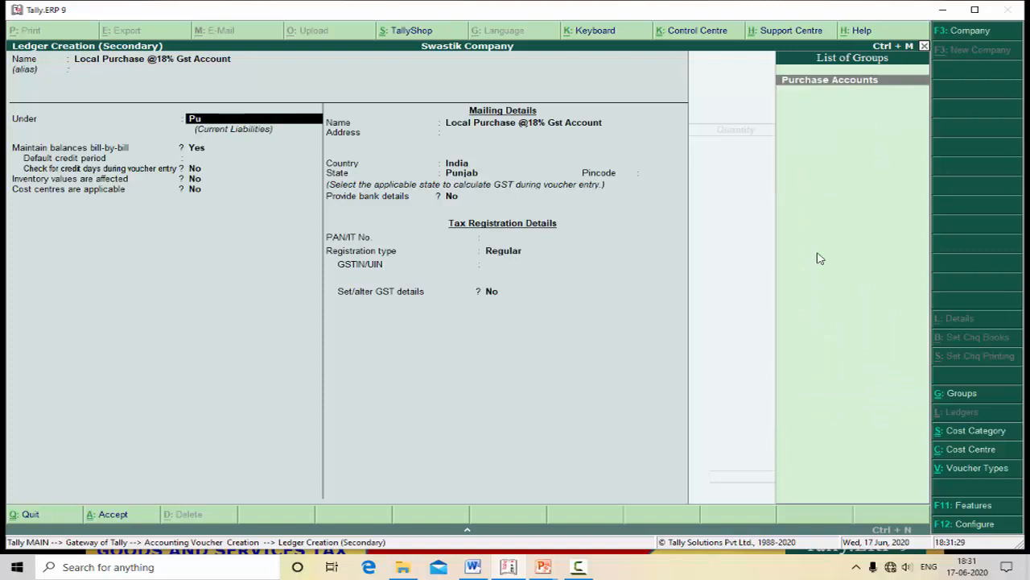
key(Return)
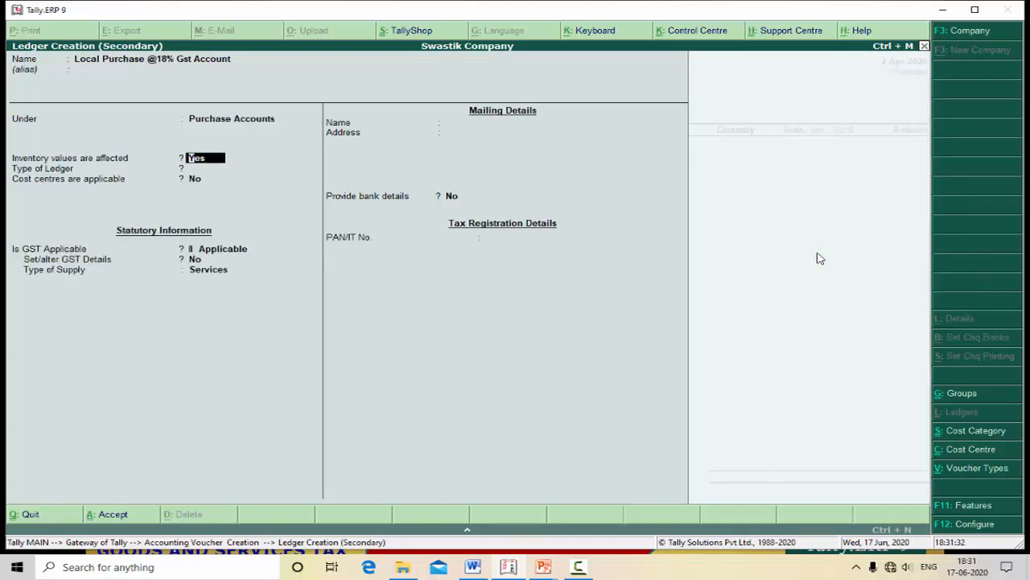
Keep inventory values affected, cost centres off and GST applicable, and choose to set GST details with non-GST goods at No.
key(Return)
key(Return)
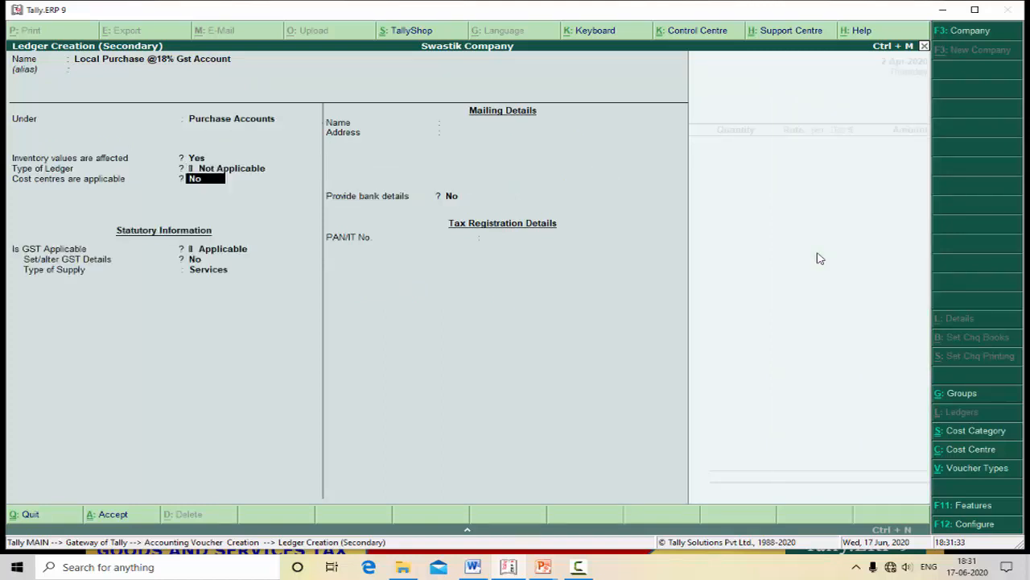
key(Return)
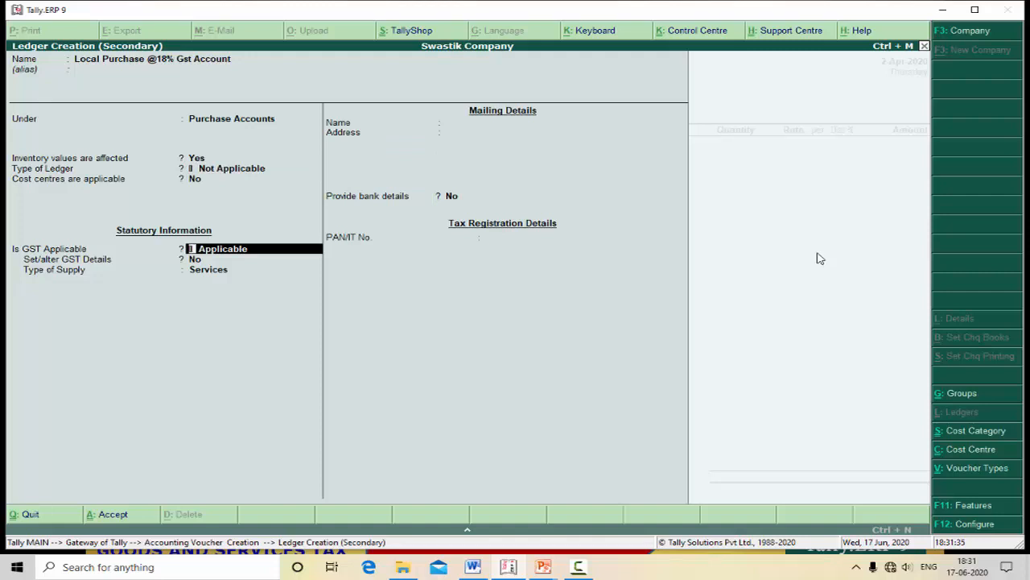
key(Return)
text(y)
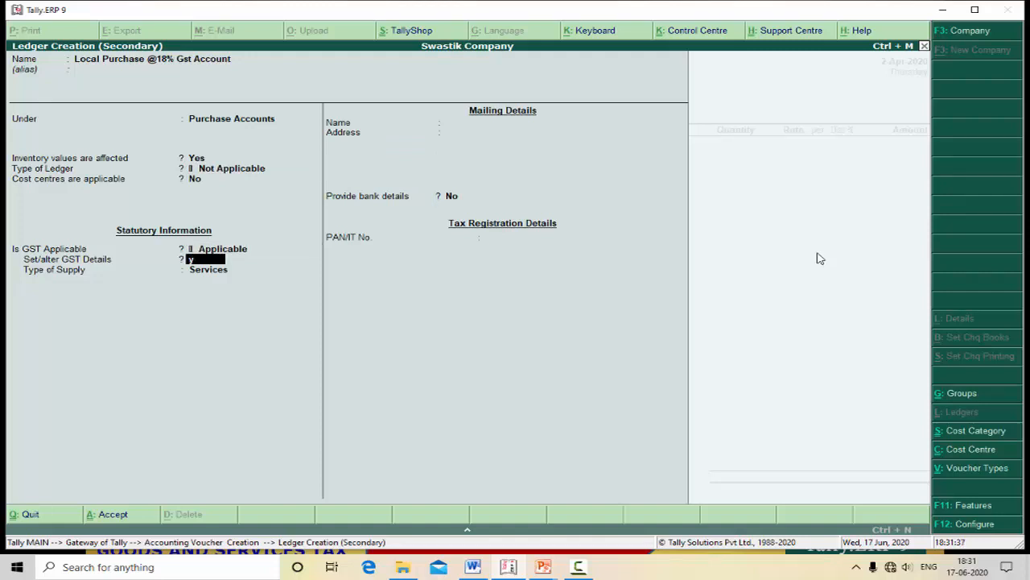
key(Return)
key(Return)
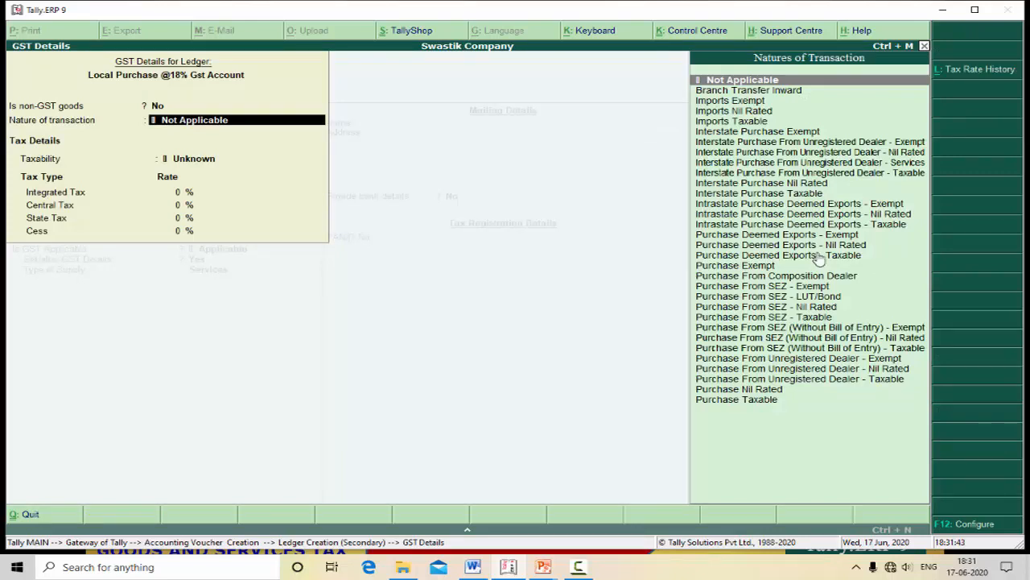
Examine the natures of transaction, comparing Purchase Taxable for local purchases with Interstate Purchase Taxable.
key(Down)
key(Down)
key(Down)
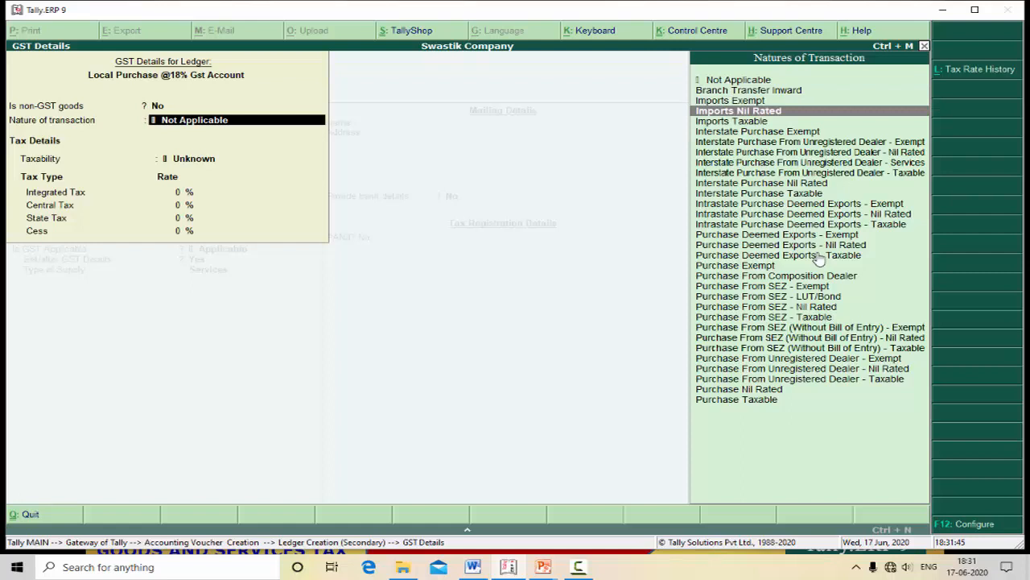
key(Down)
key(Down)
key(Down)
key(Down)
key(Down)
key(Down)
key(Down)
key(Down)
key(Down)
key(Down)
key(Down)
key(Down)
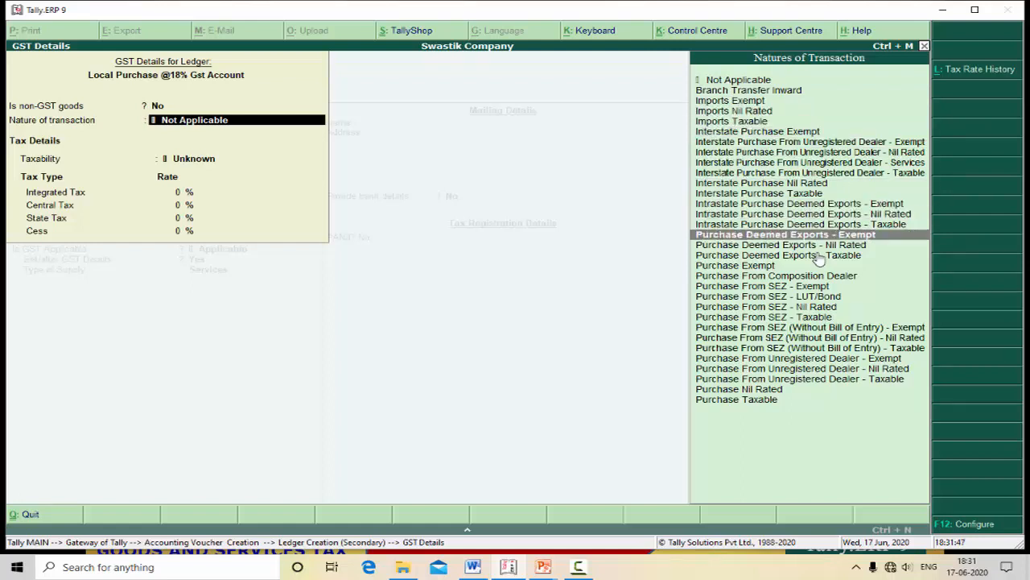
key(Down)
key(Down)
key(Down)
key(Down)
key(Down)
key(Down)
key(Down)
key(Down)
key(Down)
key(Down)
key(Down)
key(Down)
key(Down)
key(Down)
key(Down)
key(Down)
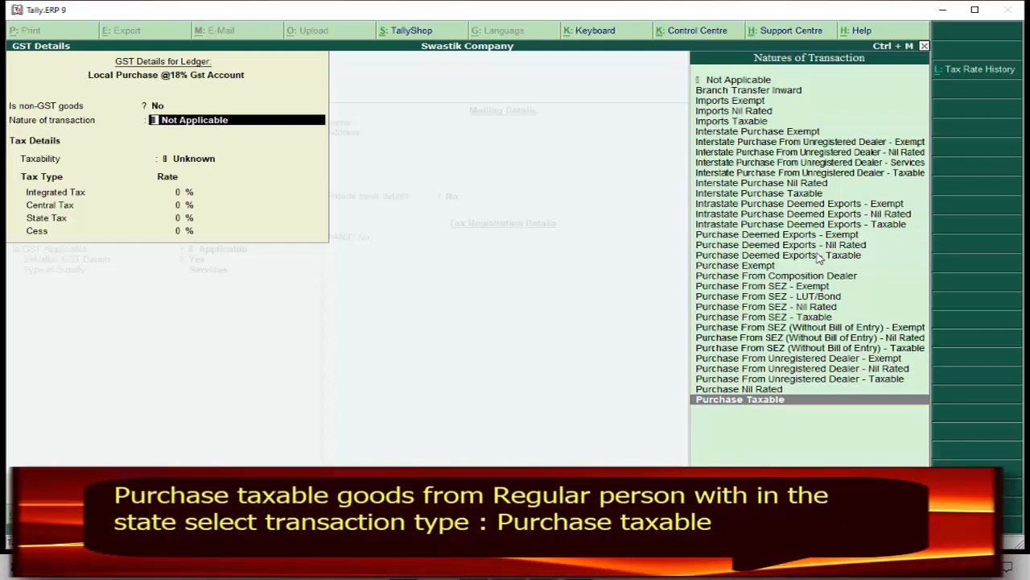
key(Up)
key(Up)
key(Up)
key(Up)
key(Up)
key(Up)
key(Up)
key(Up)
key(Up)
key(Up)
key(Up)
key(Up)
key(Up)
key(Up)
key(Up)
key(Up)
key(Up)
key(Up)
key(Up)
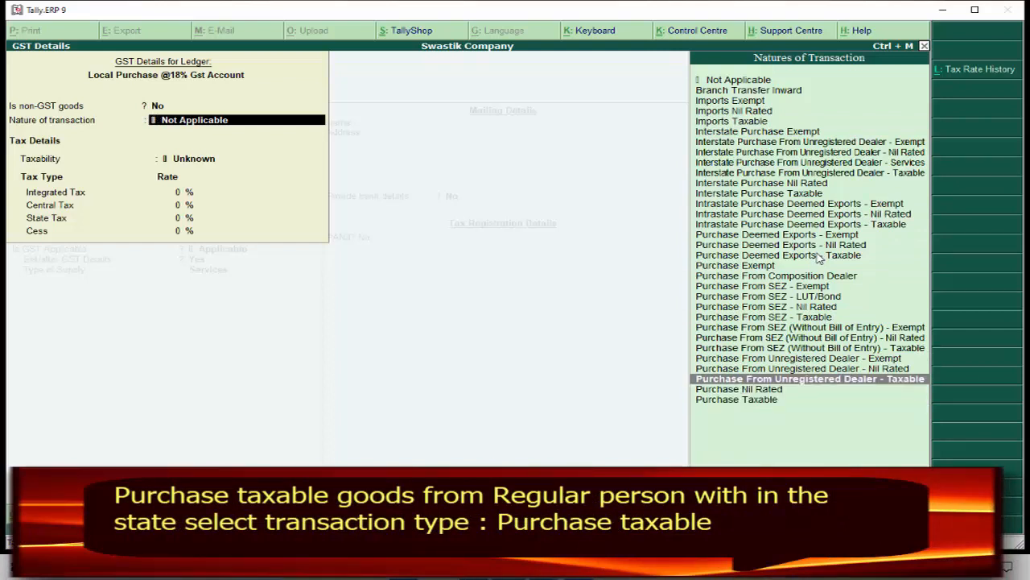
key(Up)
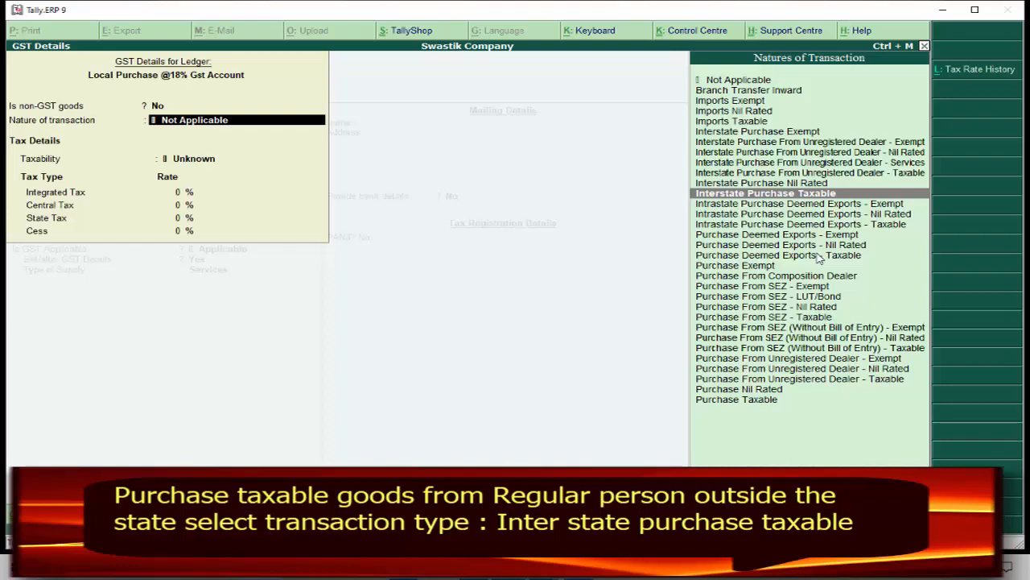
key(Down)
key(Down)
key(Down)
key(Down)
key(Down)
key(Down)
key(Down)
key(Down)
key(Down)
key(Down)
key(Down)
key(Down)
key(Down)
key(Down)
key(Down)
key(Down)
key(Down)
key(Down)
key(Down)
key(Down)
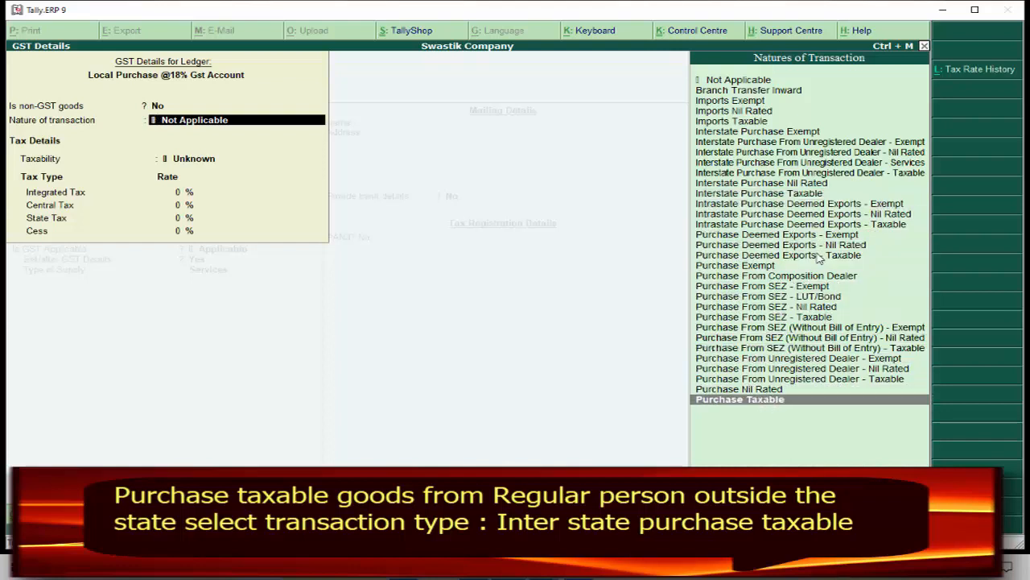
key(Up)
key(Up)
key(Up)
key(Up)
key(Up)
key(Up)
key(Up)
key(Up)
key(Up)
key(Up)
key(Up)
key(Up)
key(Up)
key(Up)
key(Up)
key(Up)
key(Up)
key(Up)
key(Up)
key(Up)
key(Up)
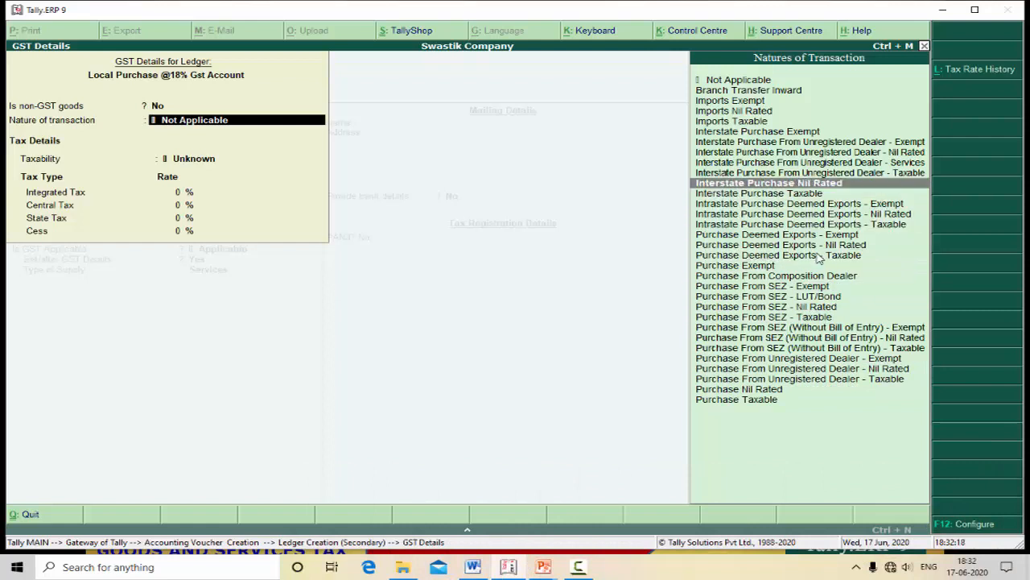
key(Down)
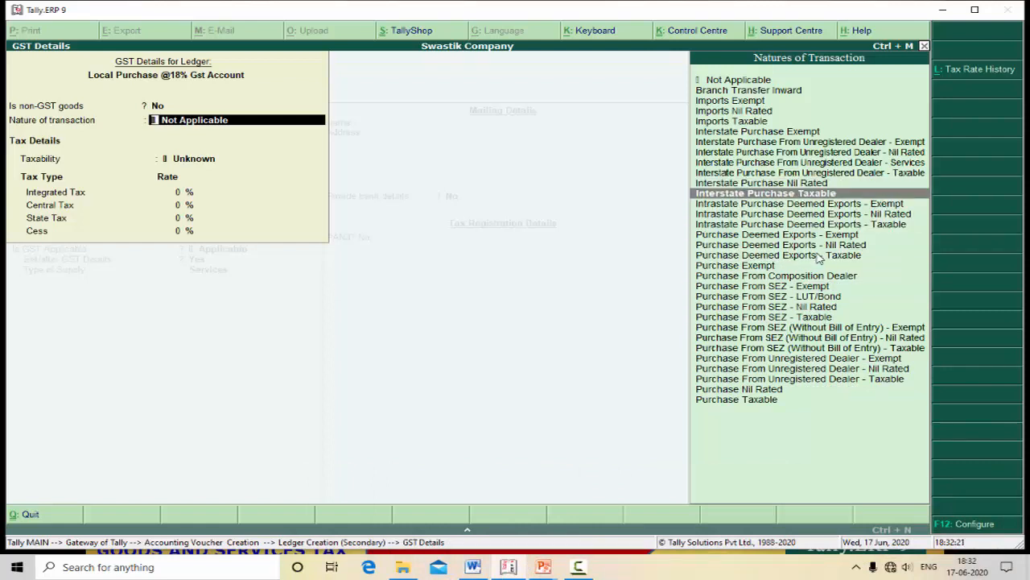
key(Down)
key(Down)
key(Down)
key(Down)
key(Down)
key(Down)
key(Down)
key(Down)
key(Down)
key(Down)
key(Down)
key(Down)
key(Down)
key(Down)
key(Down)
key(Down)
key(Down)
key(Down)
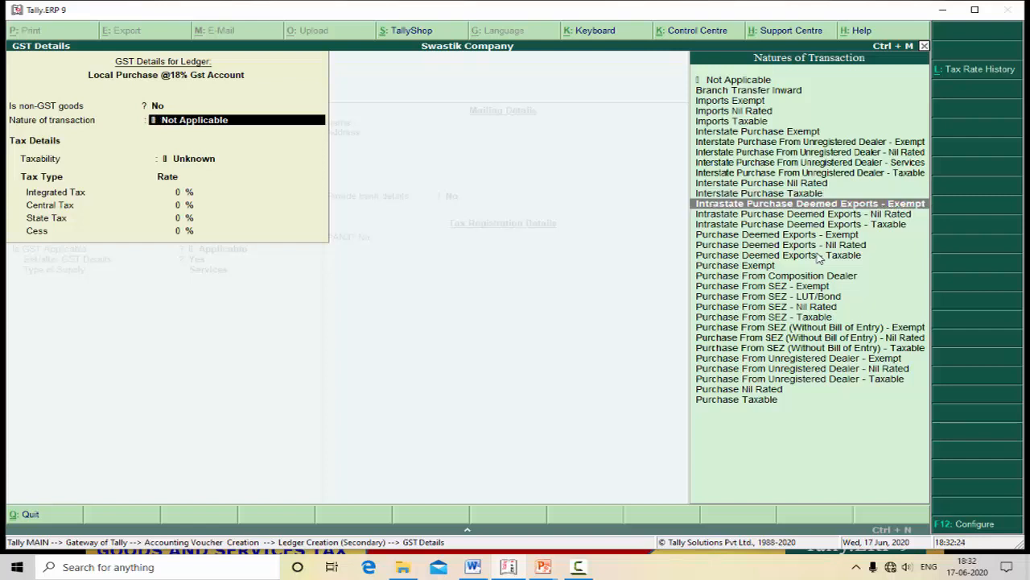
Set the ledger's nature of transaction to Purchase Taxable with an integrated tax rate of 18%.
key(Down)
key(Down)
key(Return)
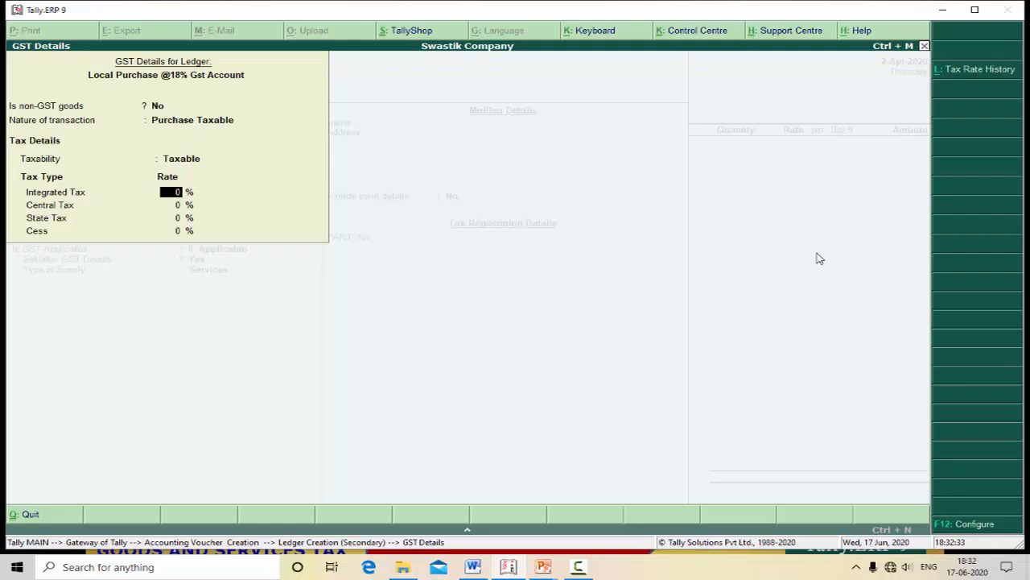
text(18)
key(Return)
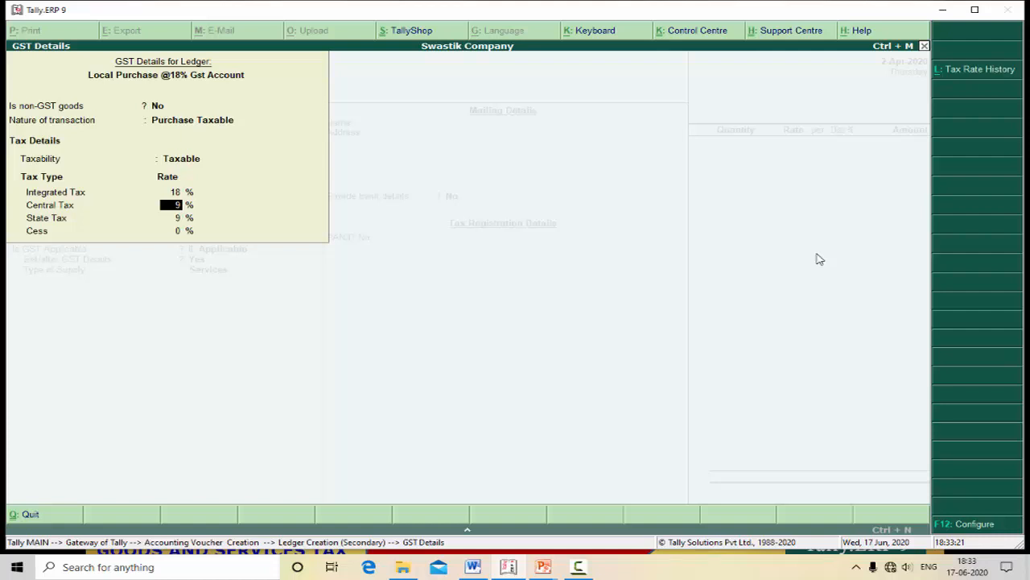
Keep central and state tax at 9% each, enter 1 as the cess rate, and accept the GST details.
key(Down)
key(Up)
key(Up)
key(Down)
key(Down)
key(Down)
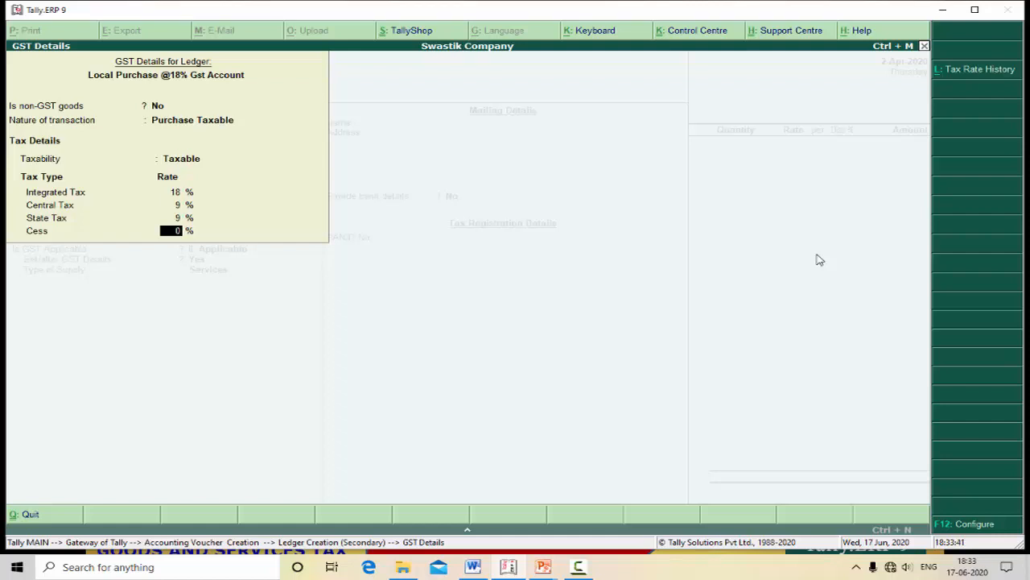
text(1)
key(Return)
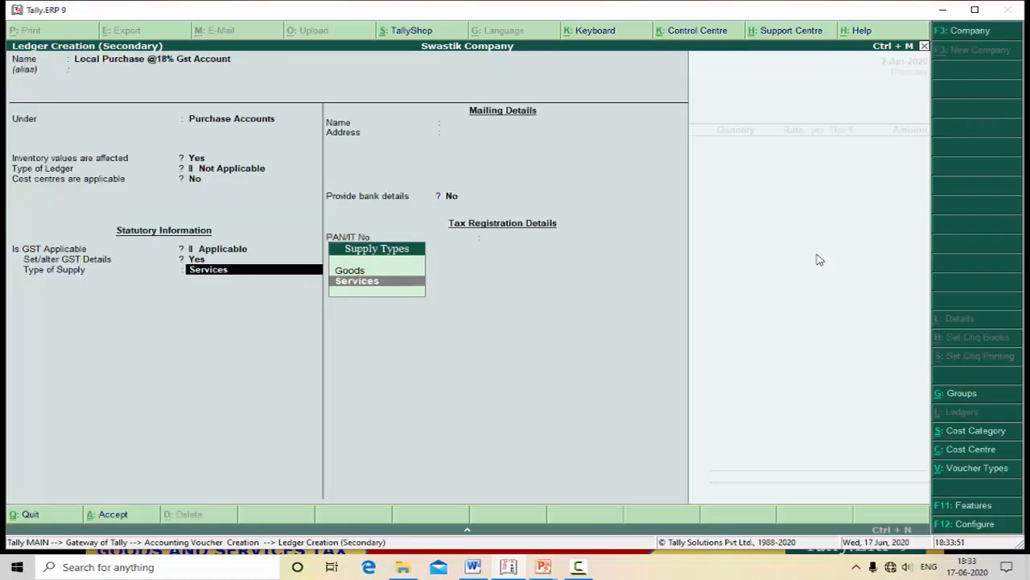
Set the purchase ledger's type of supply to Goods, leave bank details at No, and save the ledger.
key(Up)
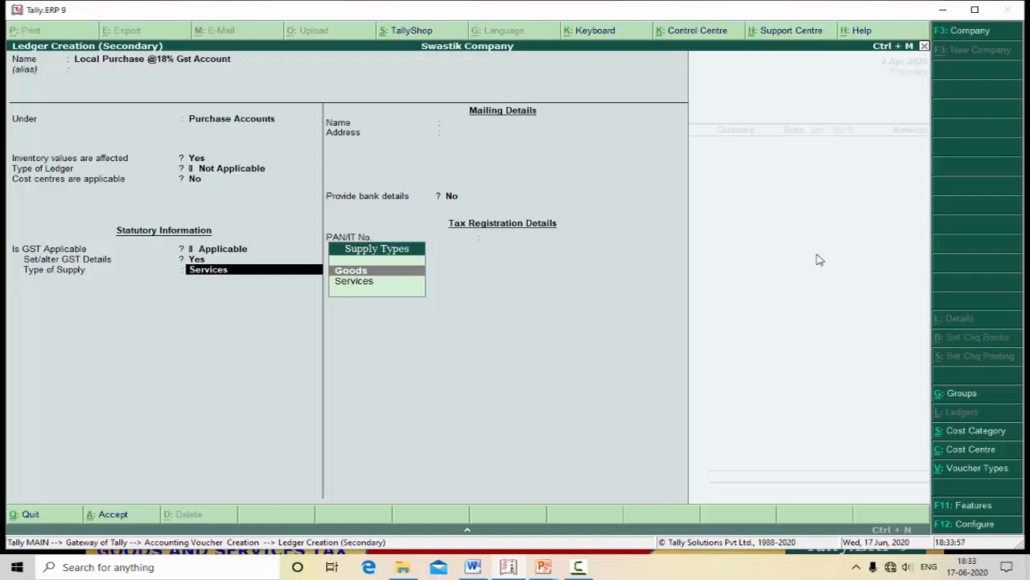
key(Down)
key(Up)
key(Down)
key(Up)
key(Down)
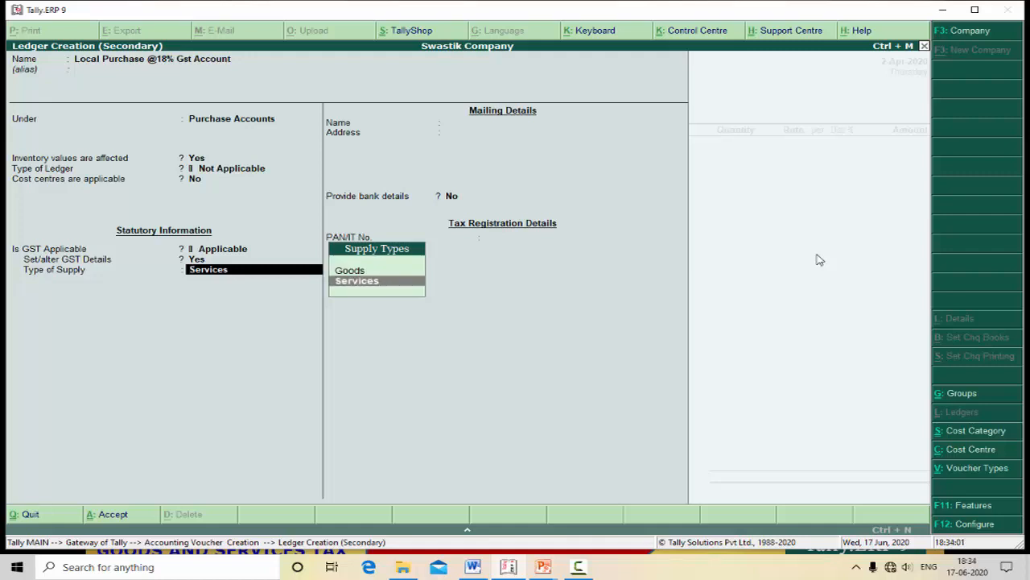
key(Up)
key(Return)
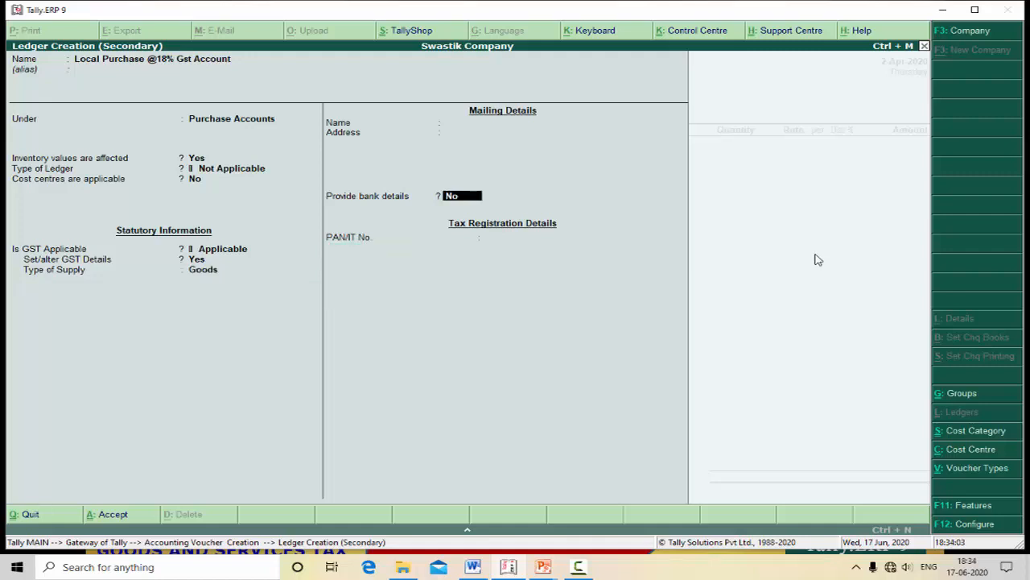
key(Return)
key(Return)
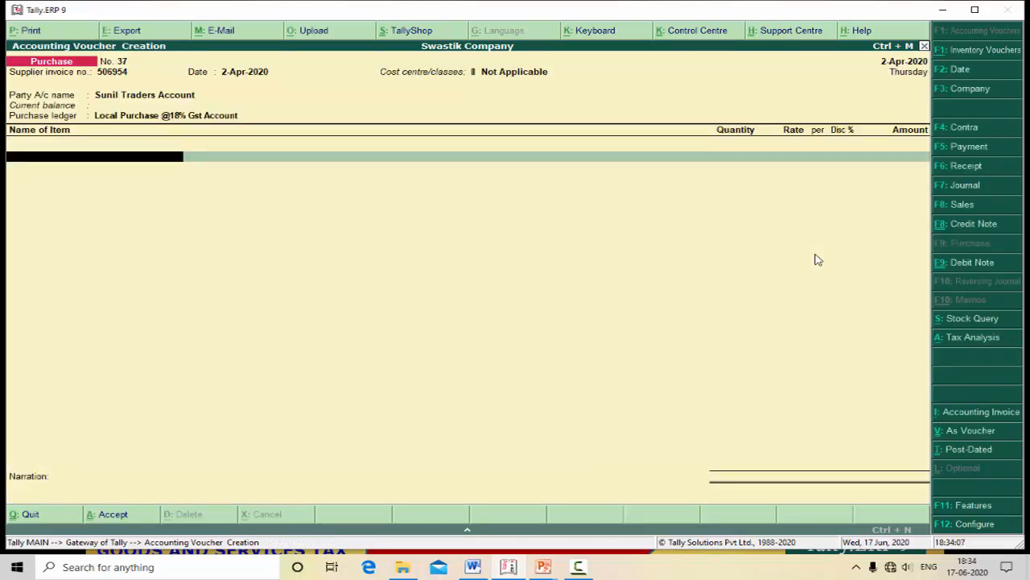
Choose Samusng TV as the stock item on the purchase voucher.
text(A)
key(BackSpace)
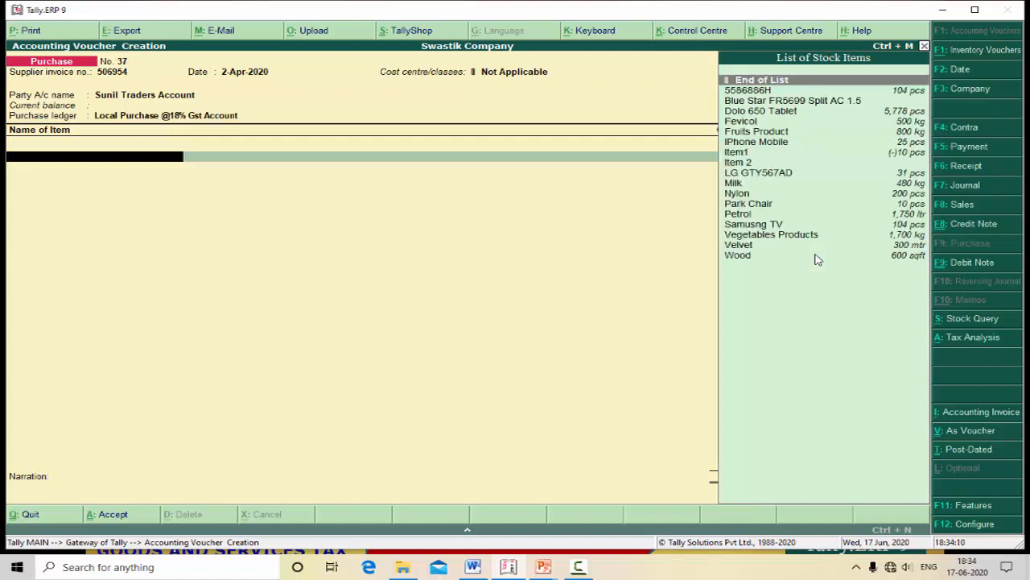
key(Down)
key(Down)
key(Down)
key(Down)
key(Down)
key(Down)
key(Down)
key(Down)
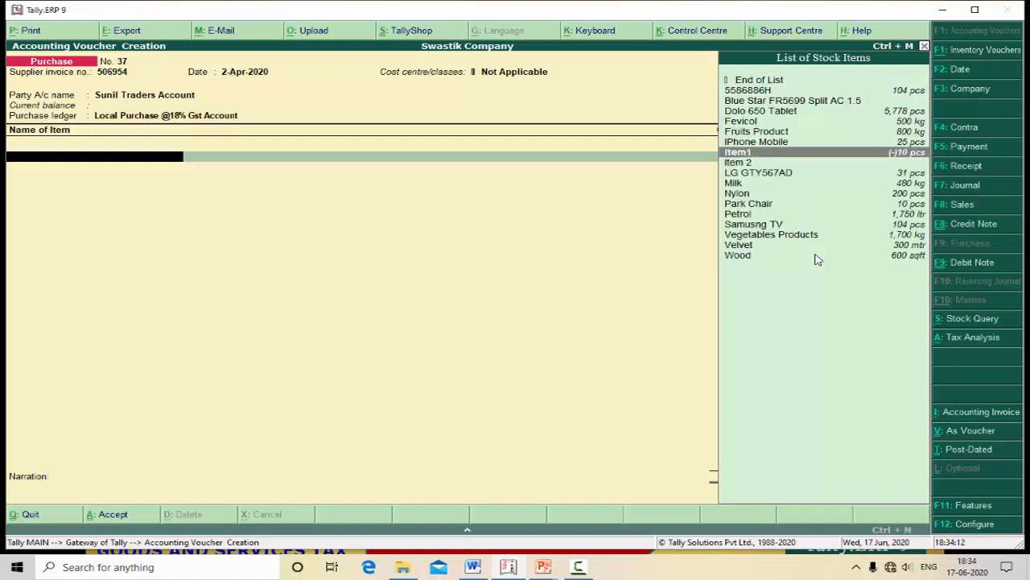
key(Down)
key(Down)
key(Down)
key(Down)
key(Down)
key(Down)
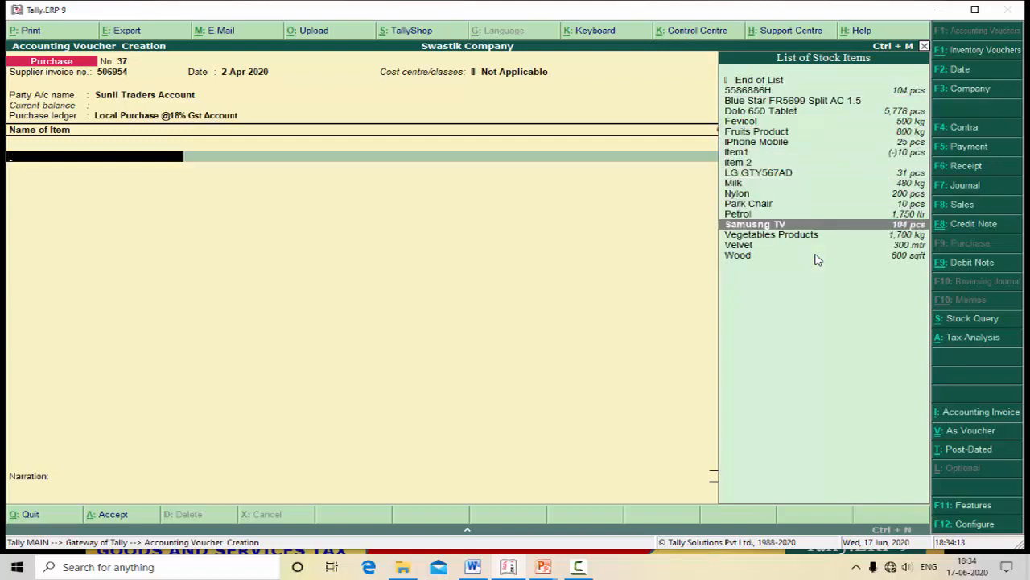
key(Return)
Allocate the TVs to the Patiala Store godown under new batch number 25980.
text(S)
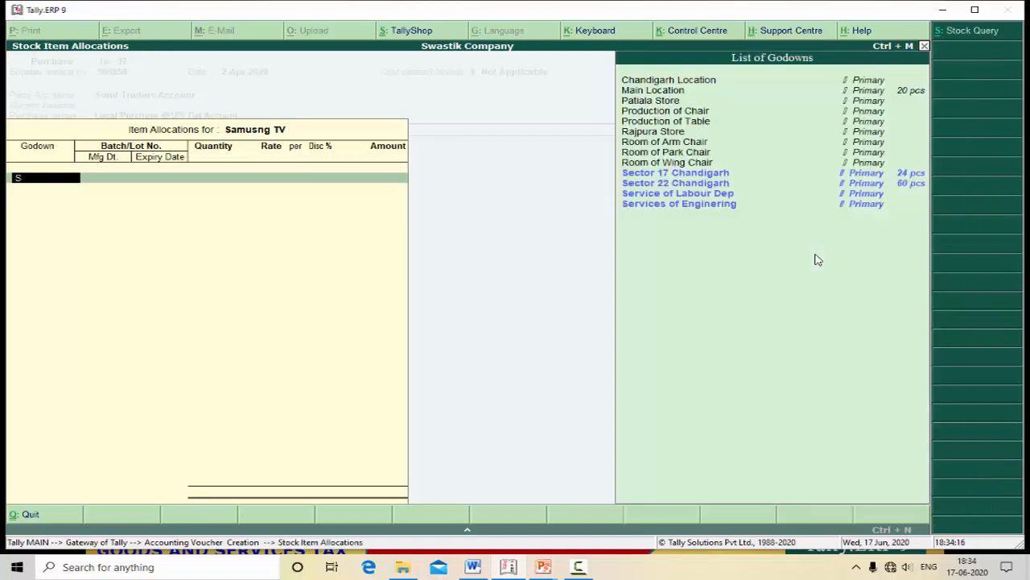
key(Down)
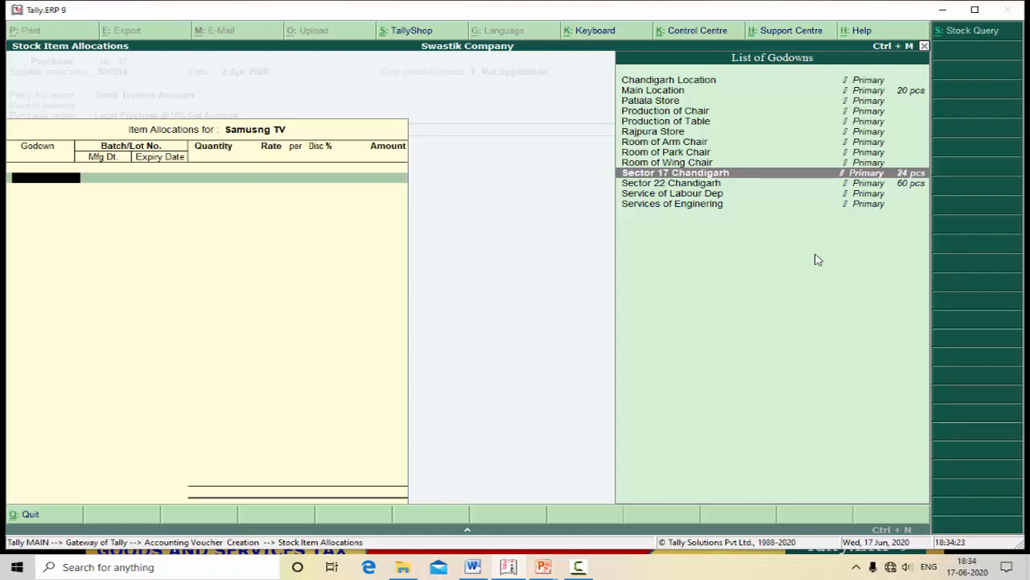
key(Up)
key(Up)
key(Up)
key(Up)
key(Up)
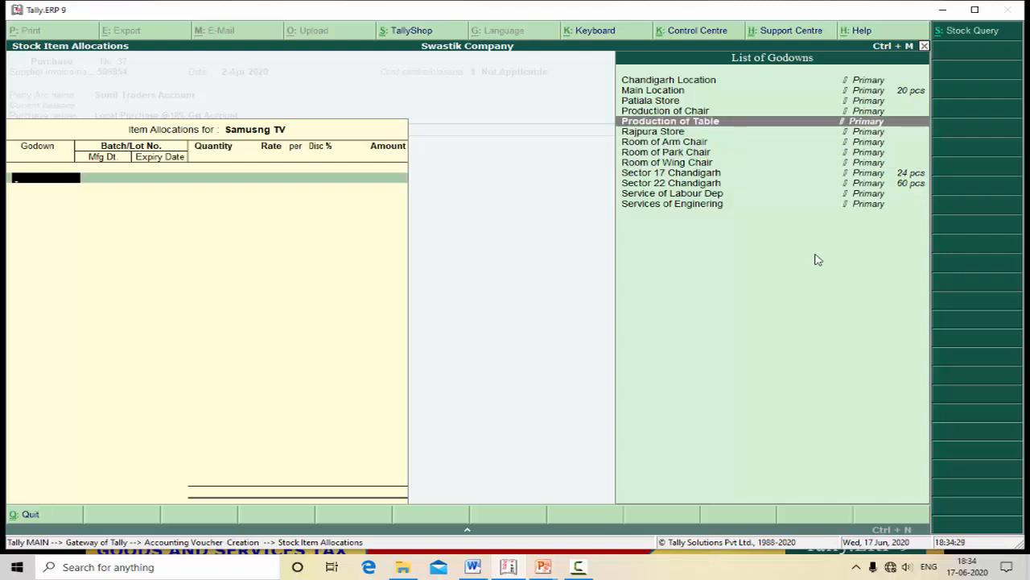
key(Up)
key(Up)
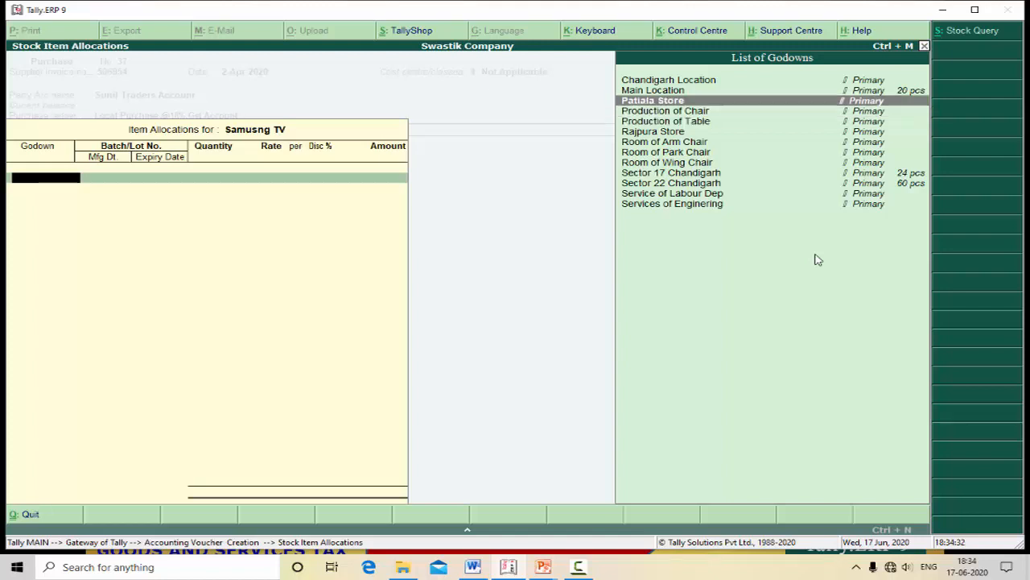
key(Return)
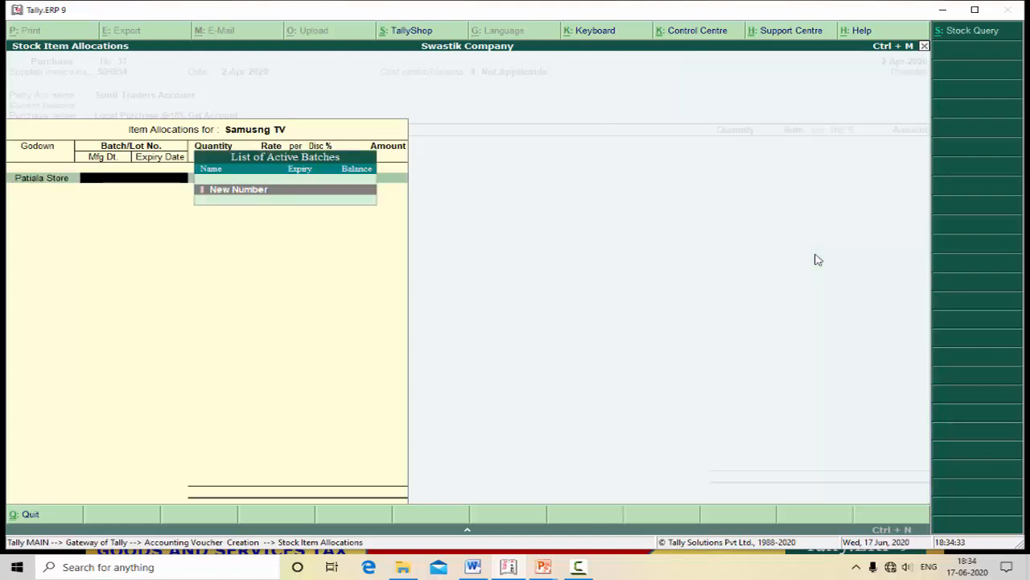
key(Return)
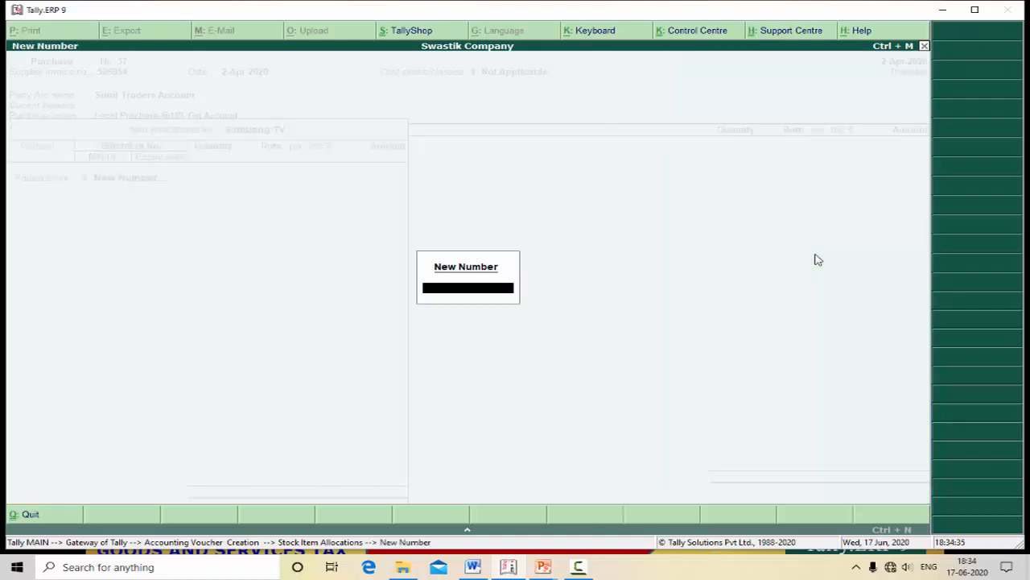
text(25980)
key(Return)
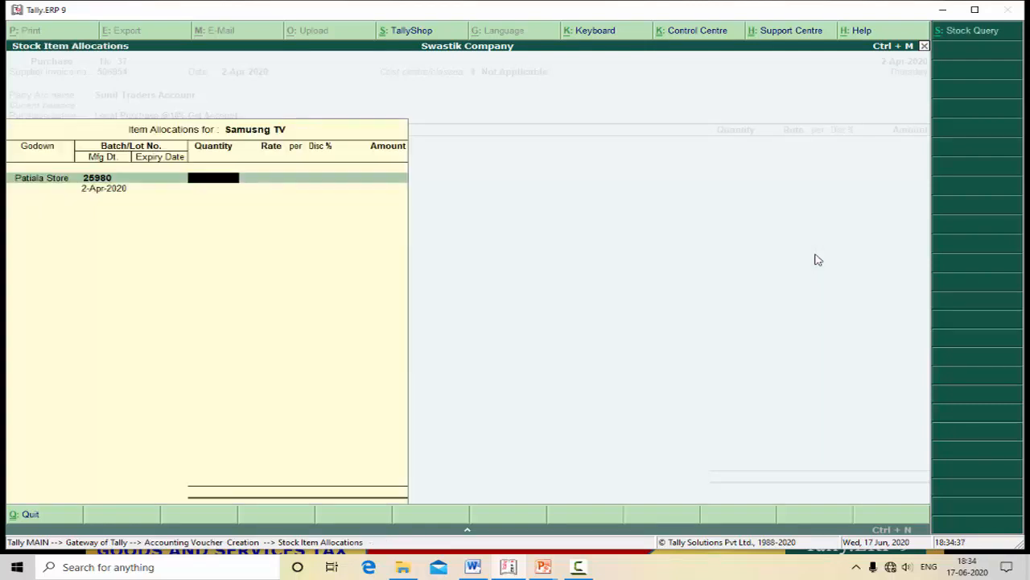
Enter a quantity of 20 pcs at the 9,000.00 rate with a 5% discount.
text(20)
key(Return)
key(Return)
key(Return)
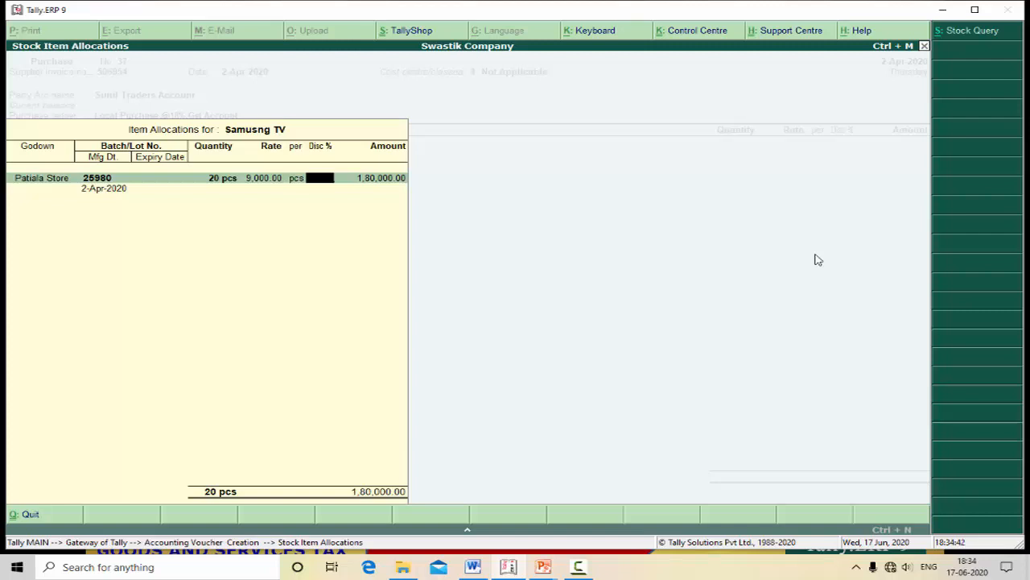
text(5)
key(Return)
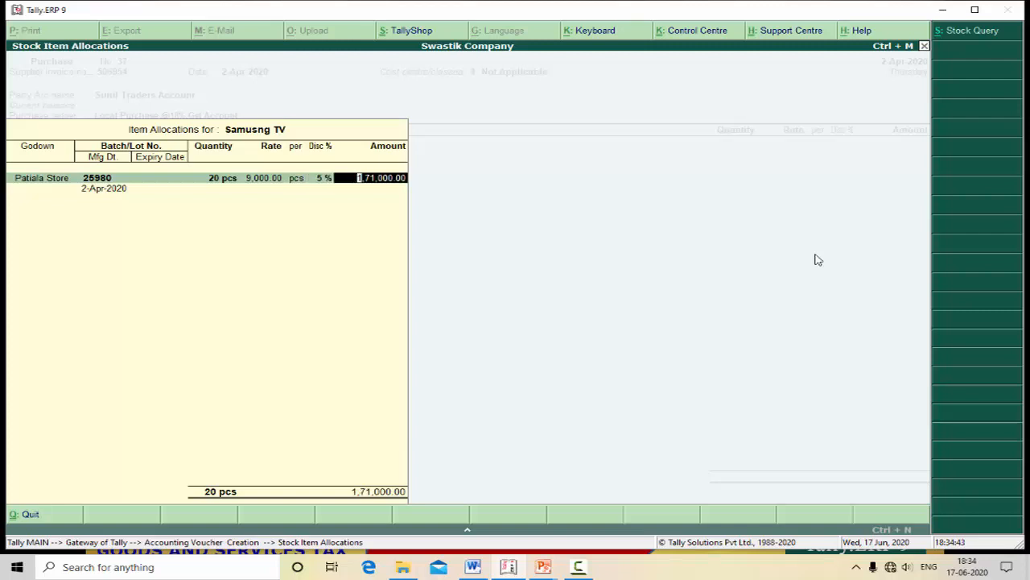
Keep the manufacturing date 2-Apr-2020, enter 1 as the batch's expiry, and accept the Samusng TV line.
key(Return)
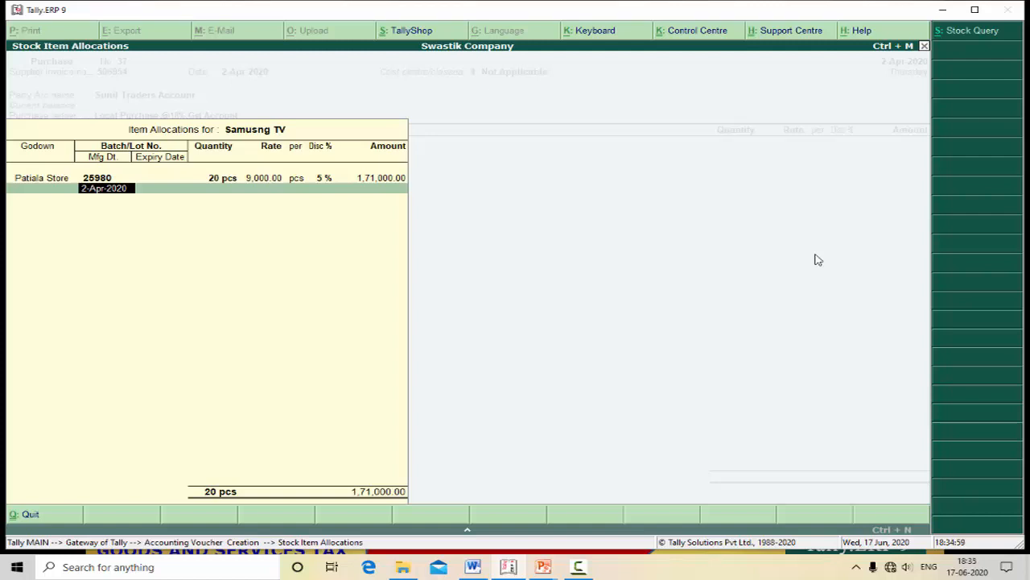
key(Return)
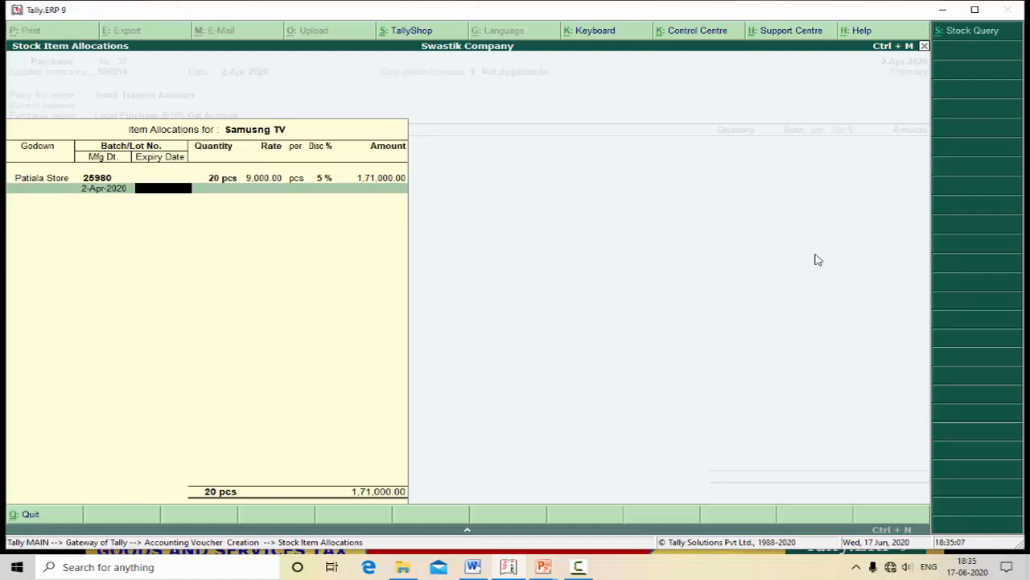
text(1)
key(Return)
key(Return)
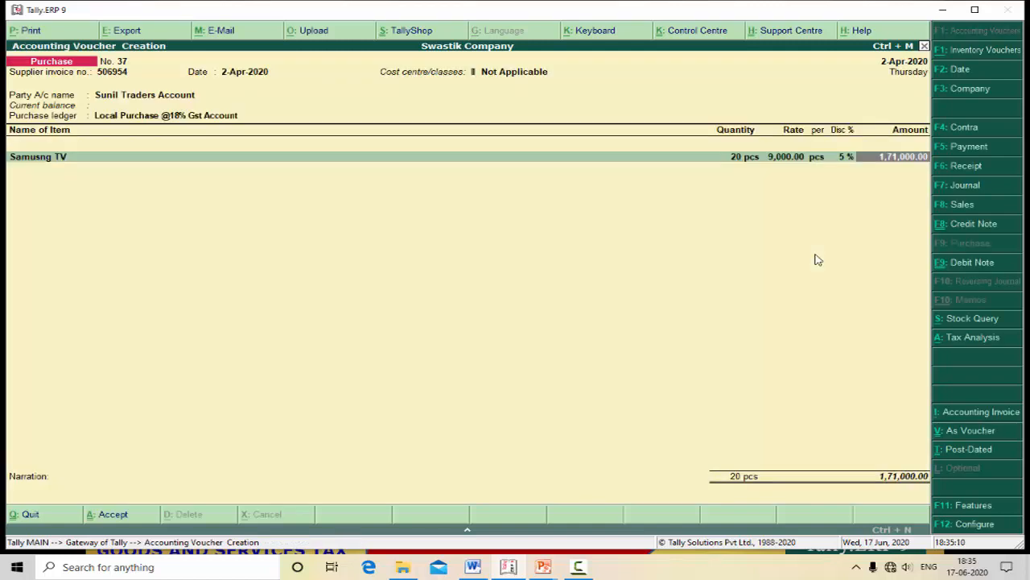
key(Return)
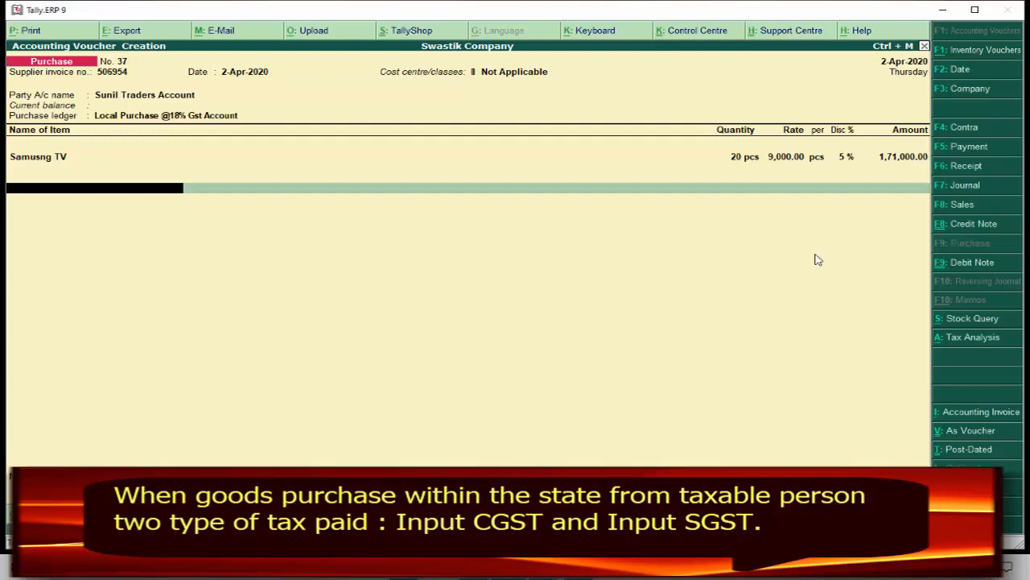
Start a new tax ledger from the voucher and name it Input CGST @9% Acco1unt, with no alias.
key(alt+c)
text(Inpu)
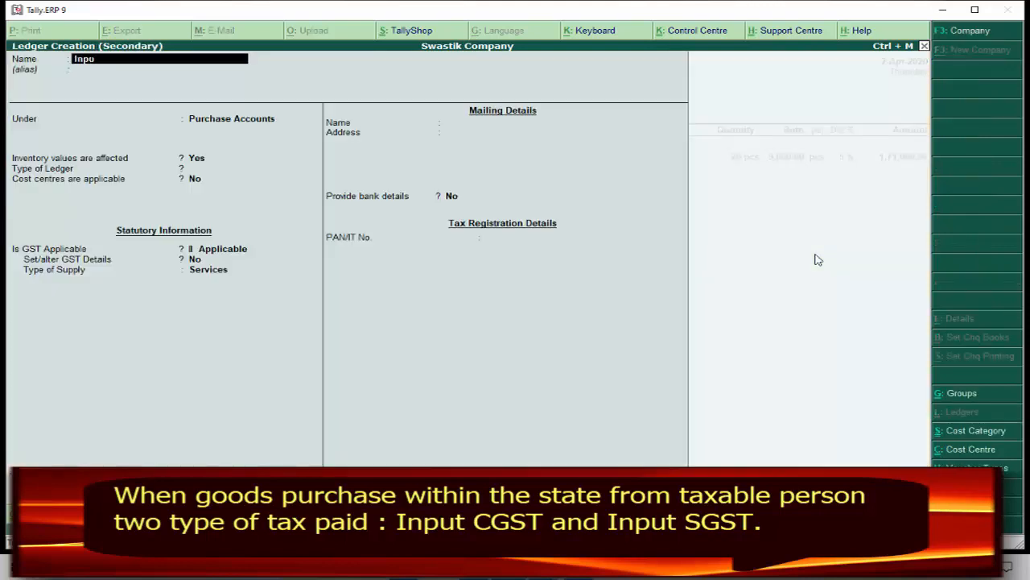
text(t CGST)
text(@9% Account)
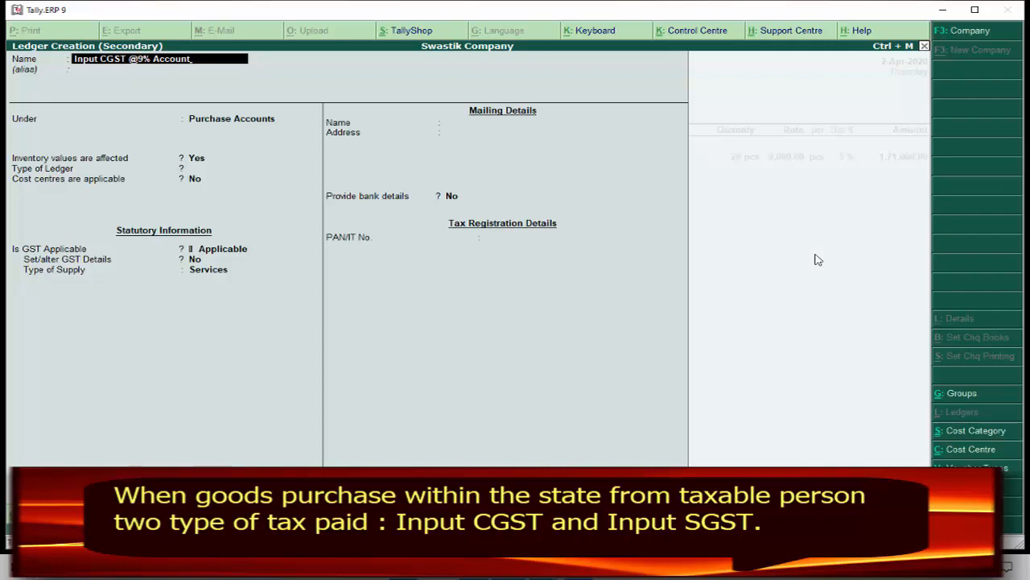
key(Return)
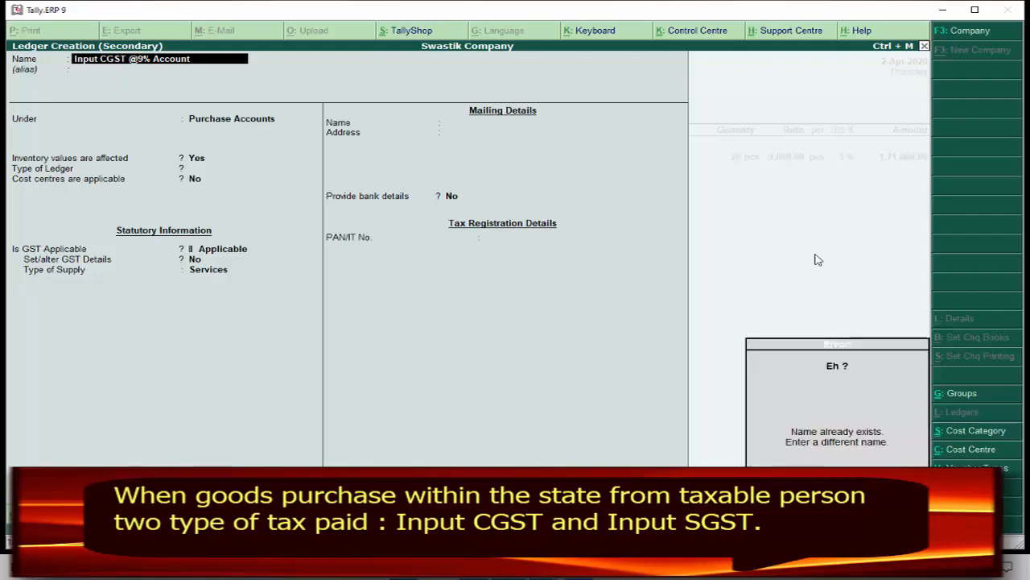
text(1)
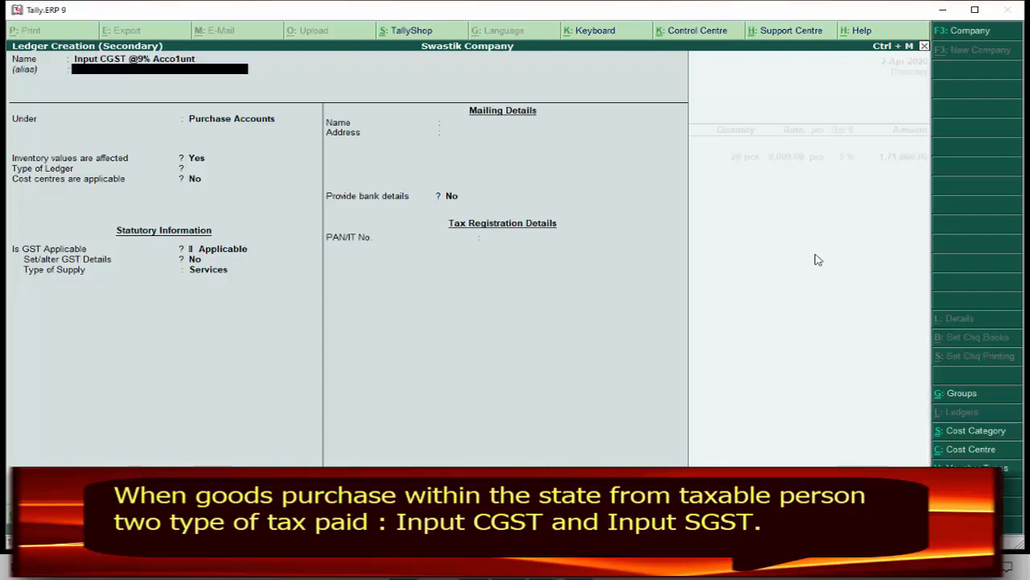
key(Return)
Place the CGST ledger under Duties & Taxes with duty type GST and tax type Central Tax.
text(u)
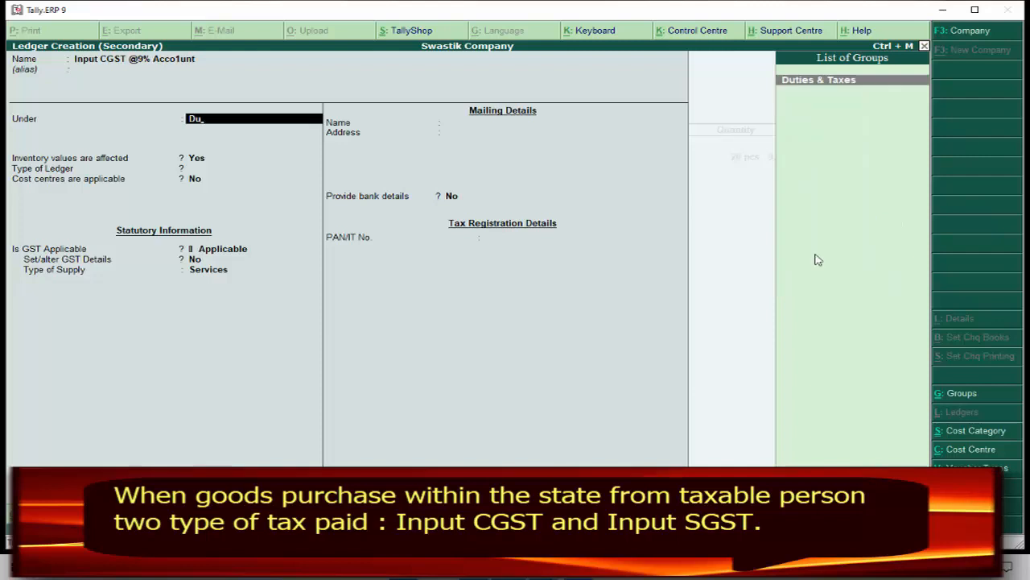
key(Return)
key(Up)
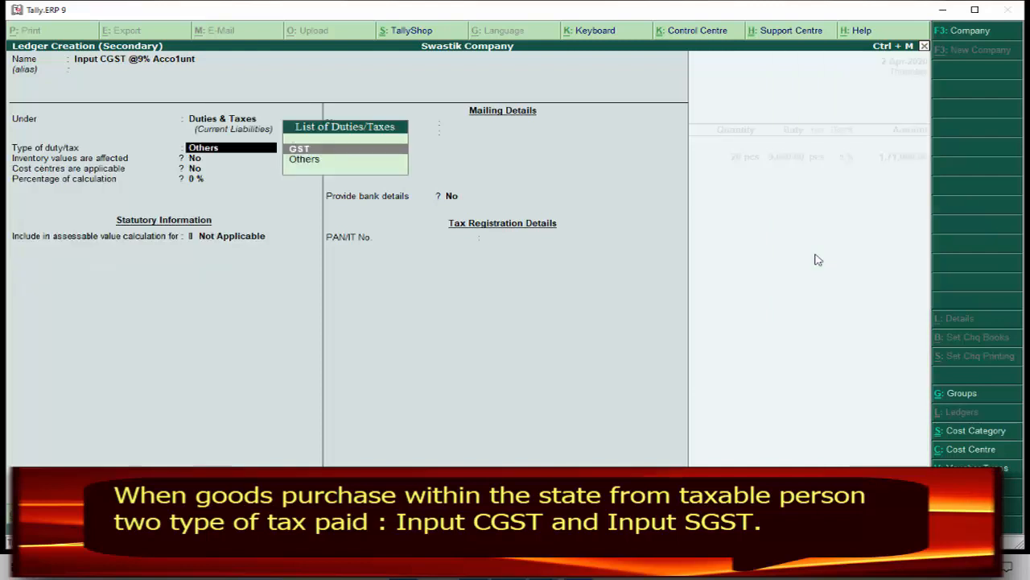
key(Return)
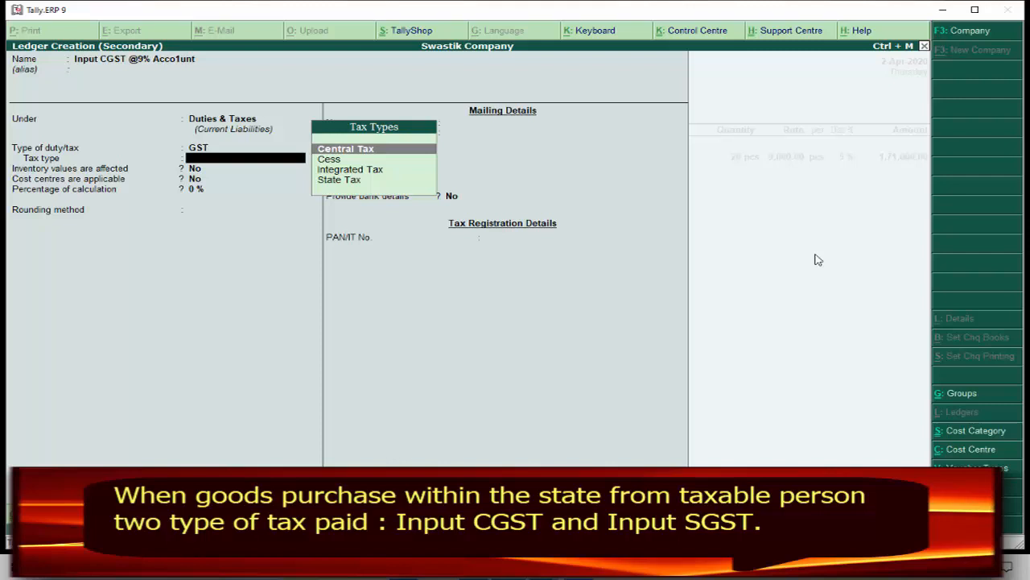
key(Return)
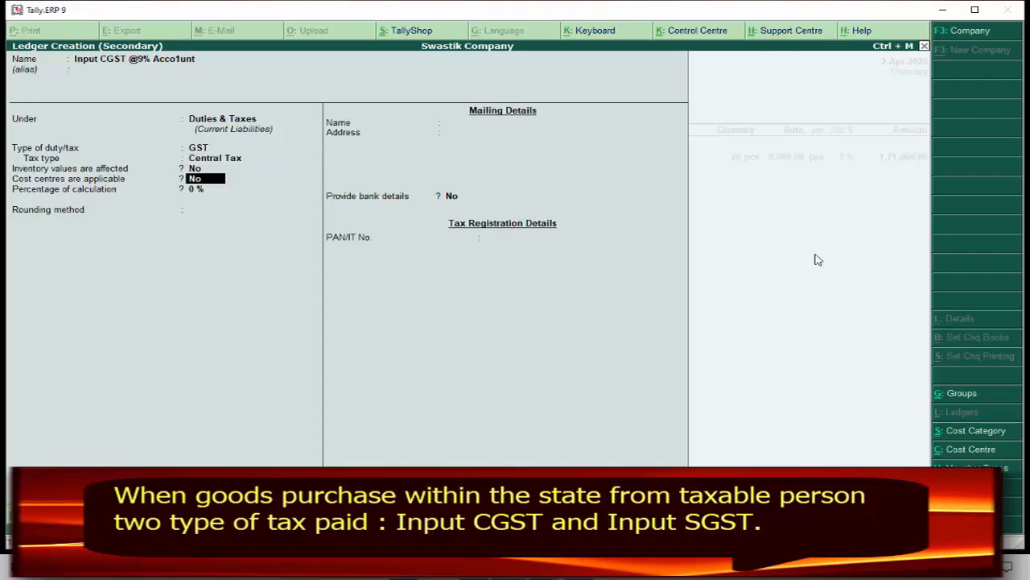
Keep inventory values and cost centres at No, calculation at 0% and rounding Not Applicable, and save the CGST ledger.
key(BackSpace)
key(Return)
key(Return)
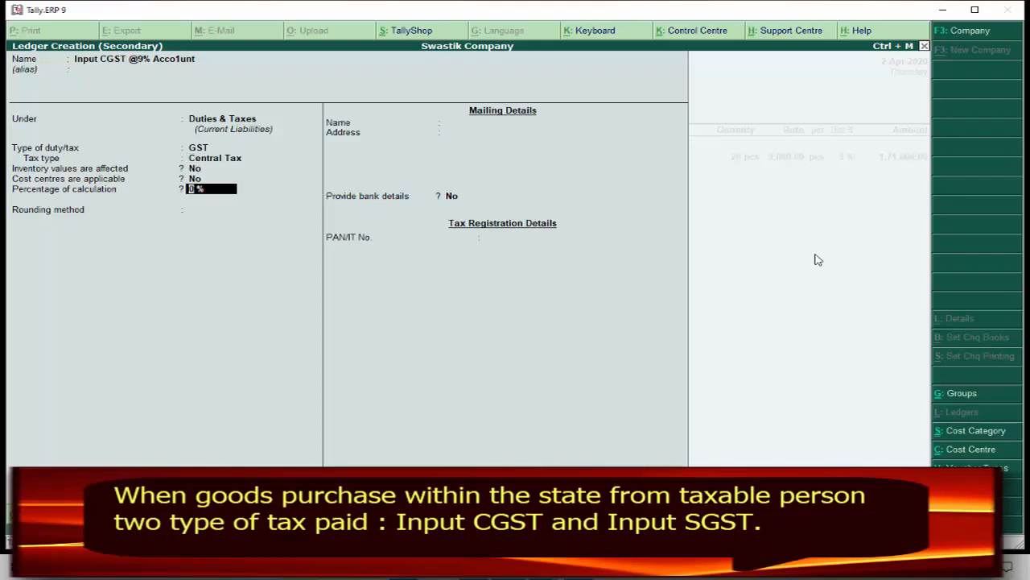
key(Return)
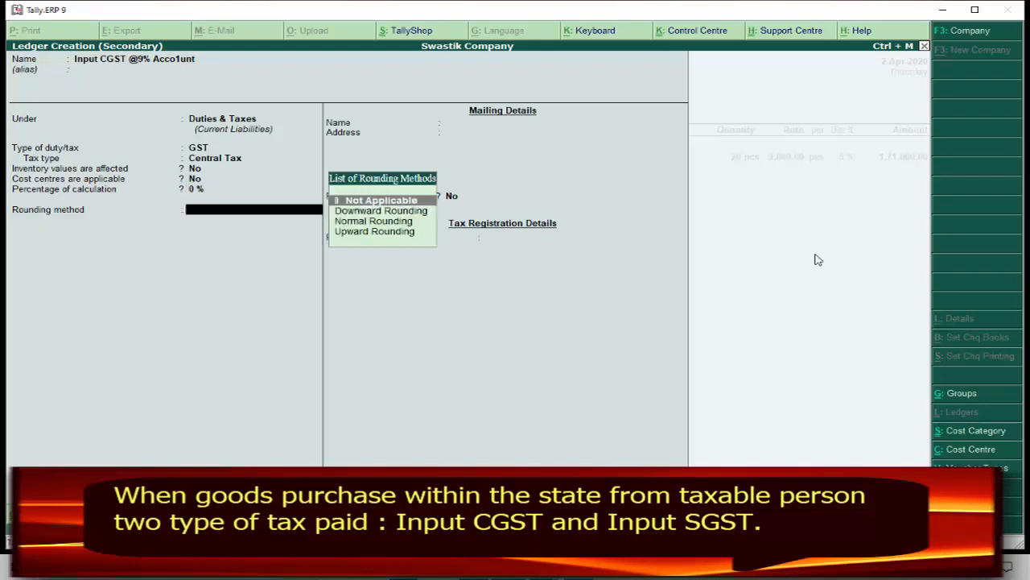
key(Return)
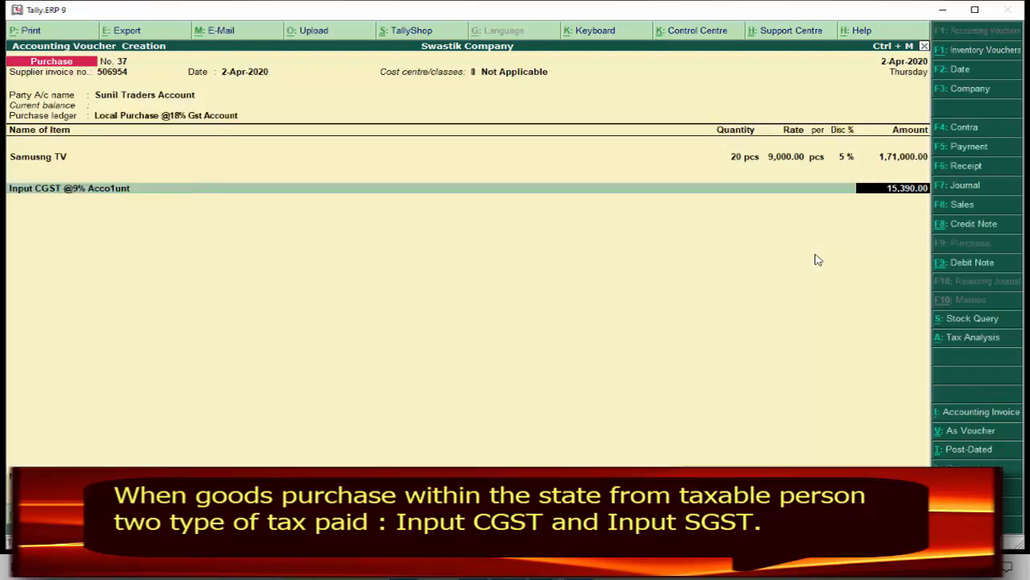
key(ctrl+a)
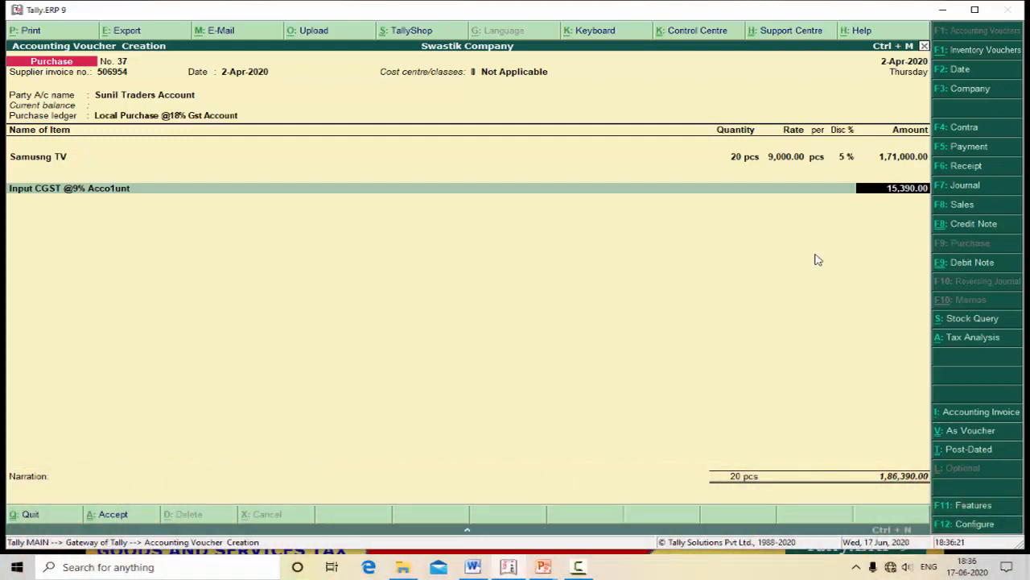
Accept the CGST line and start a new tax ledger named Input SGST @9% Acco1unt, with no alias.
key(Return)
key(alt+c)
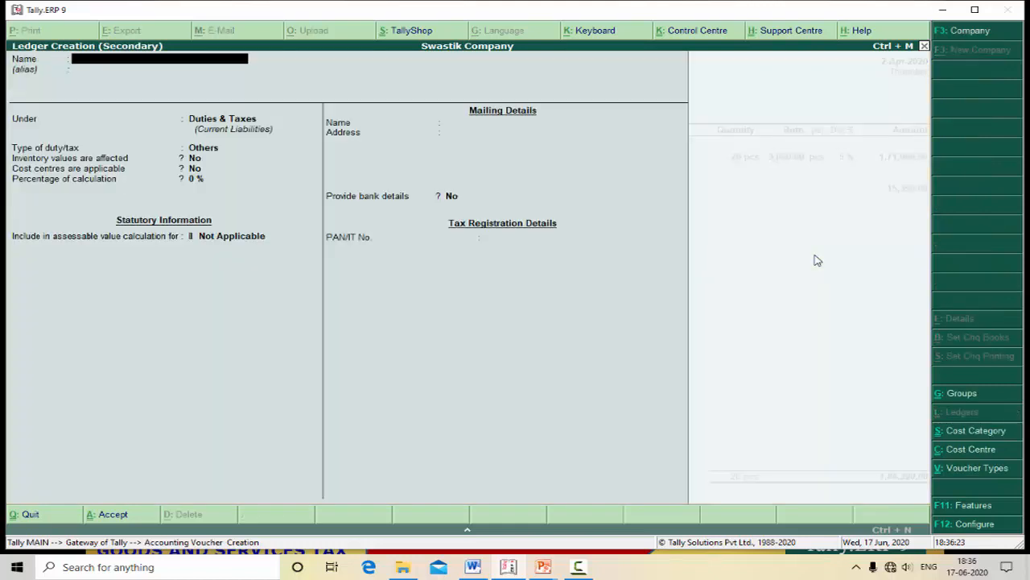
text(Input SGST)
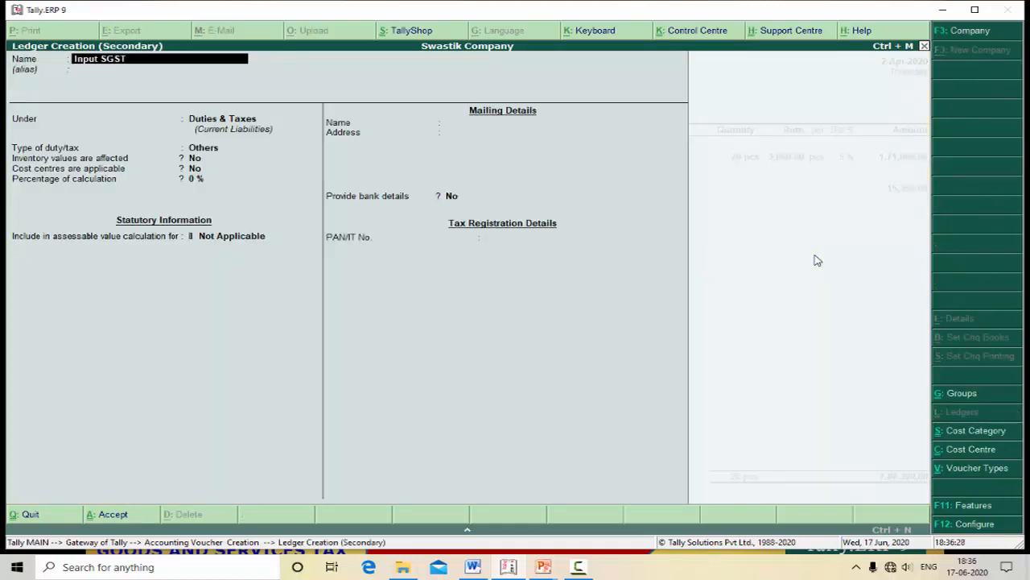
text( @)
text(9% Accoun)
text(t)
key(Return)
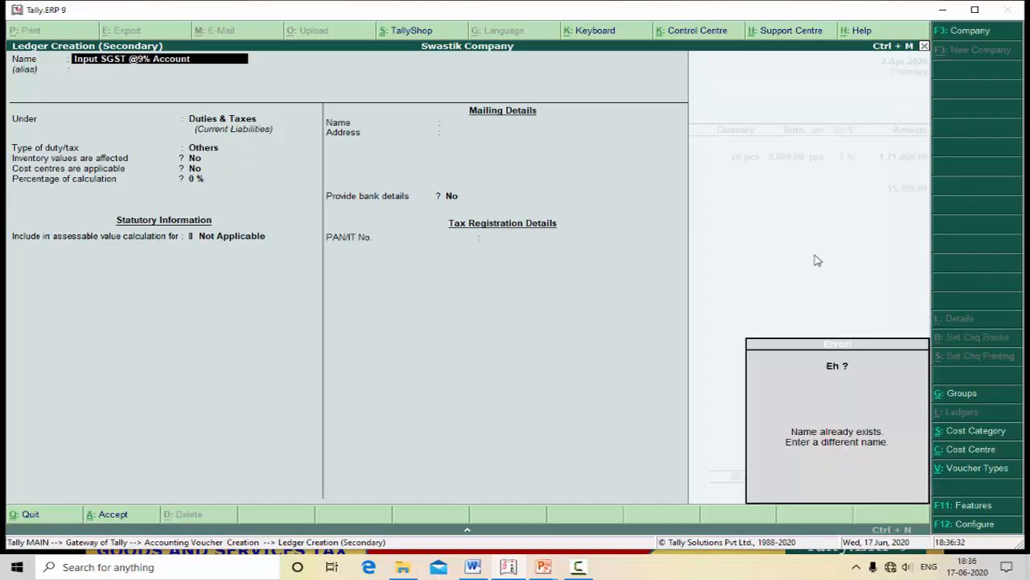
text(1)
key(Return)
key(Return)
Place the SGST ledger under Duties & Taxes with duty type GST and tax type State Tax.
key(Return)
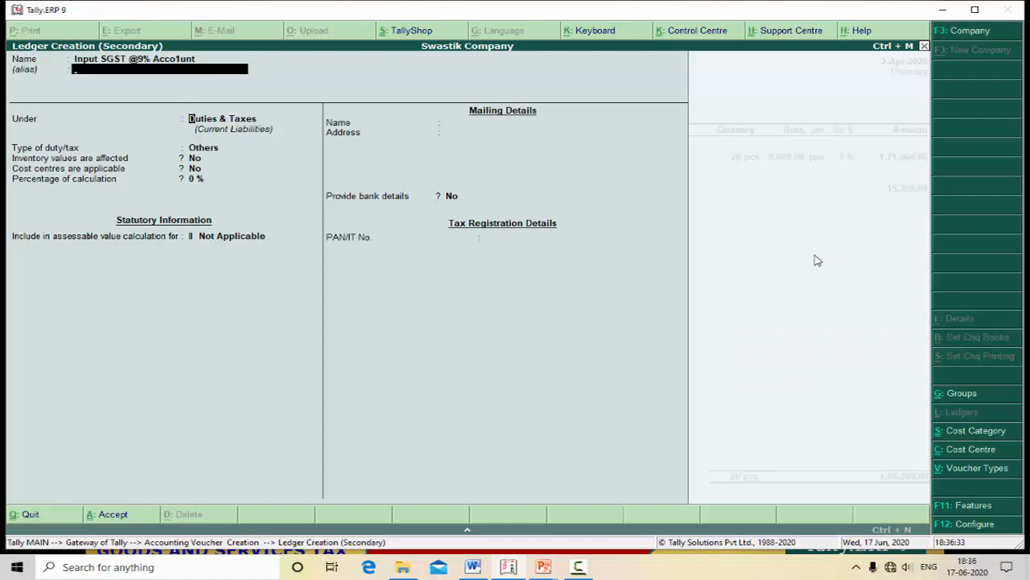
key(Up)
key(Return)
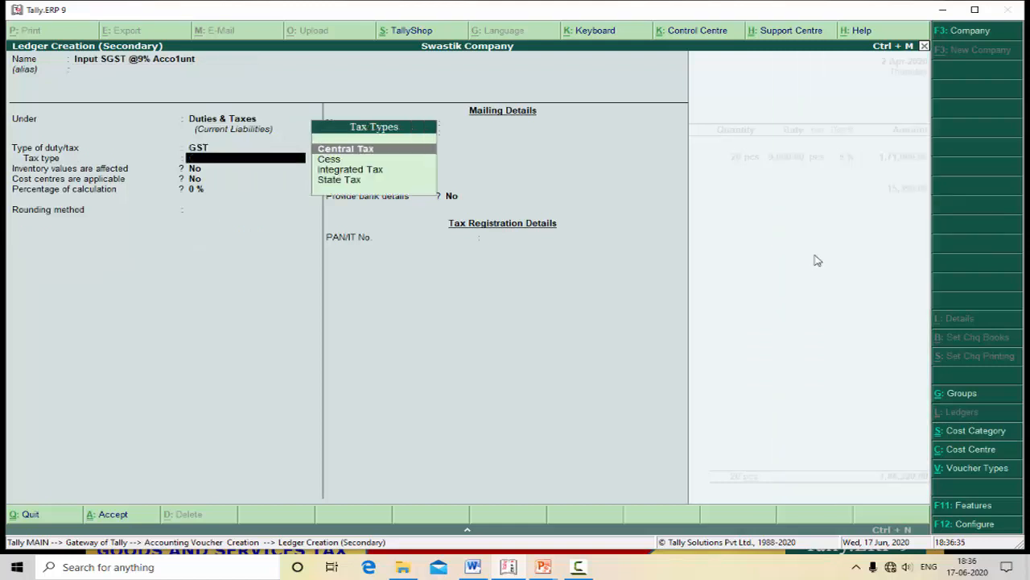
key(Down)
key(Down)
key(Down)
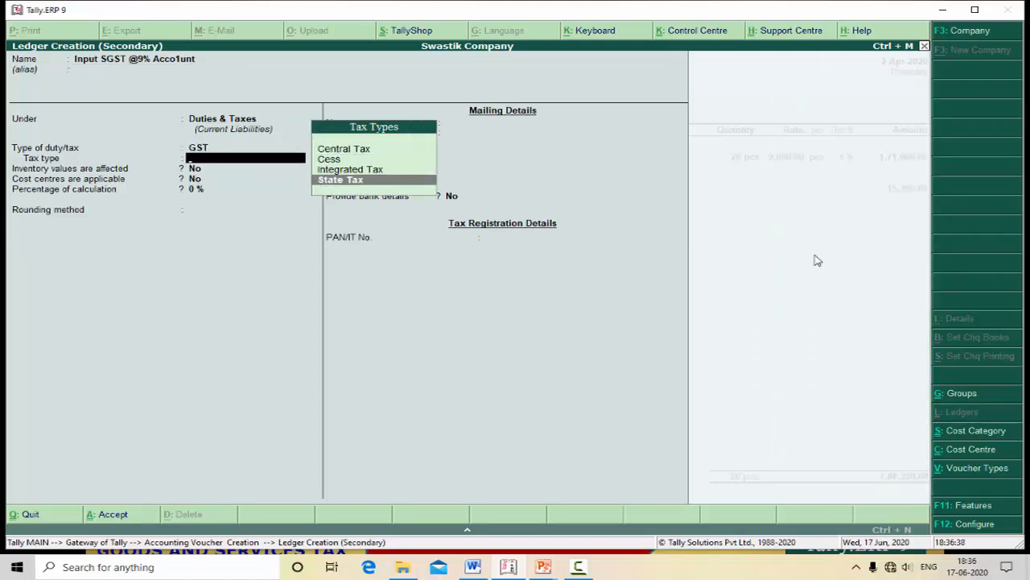
key(Return)
Keep inventory values and cost centres at No and calculation at 0%, and save the SGST ledger.
key(Return)
key(Return)
key(Return)
key(Return)
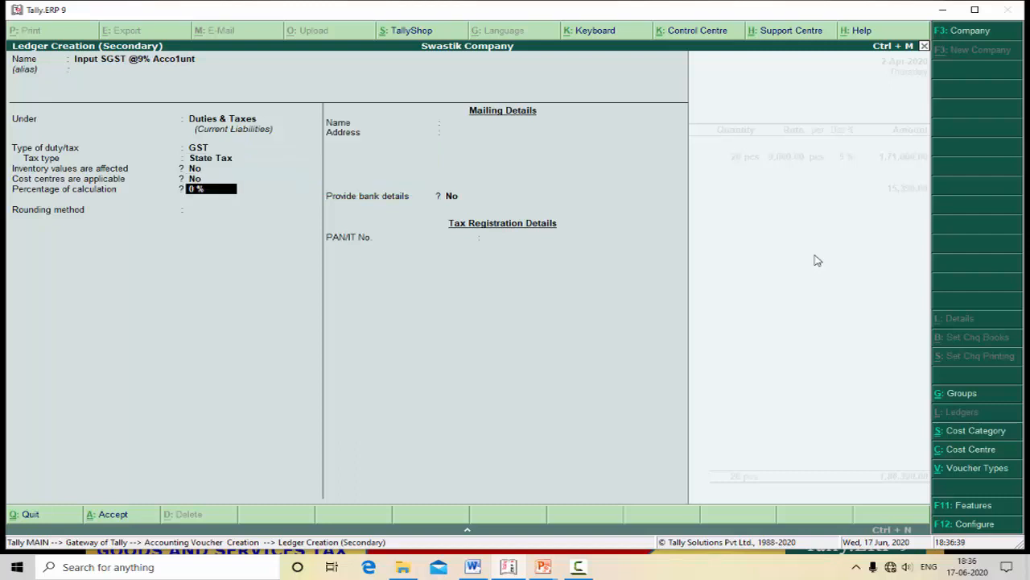
key(Return)
key(Return)
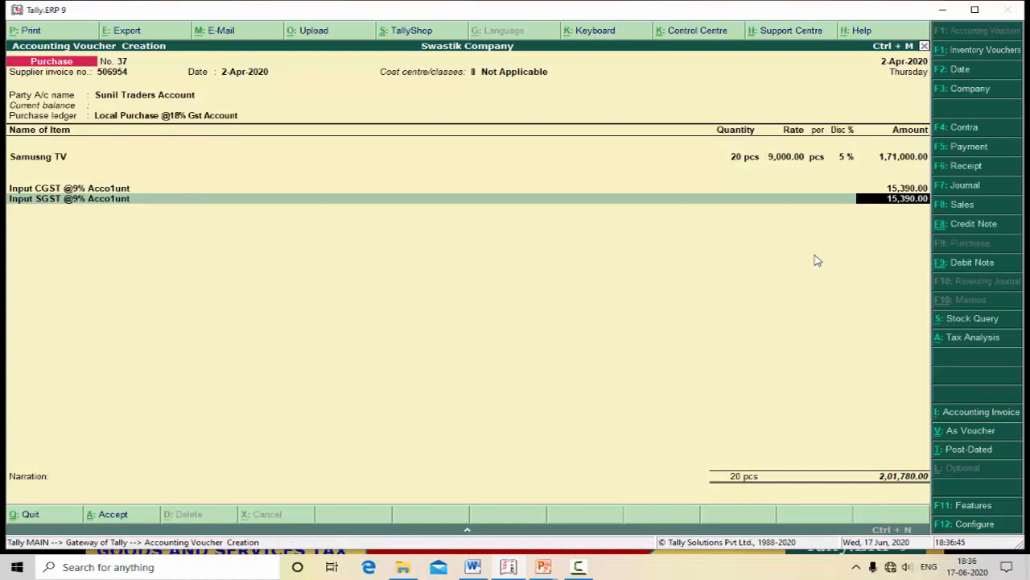
Accept the SGST line and allocate the supplier's full bill amount as a New Ref in the bill-wise details.
key(Return)
key(Return)
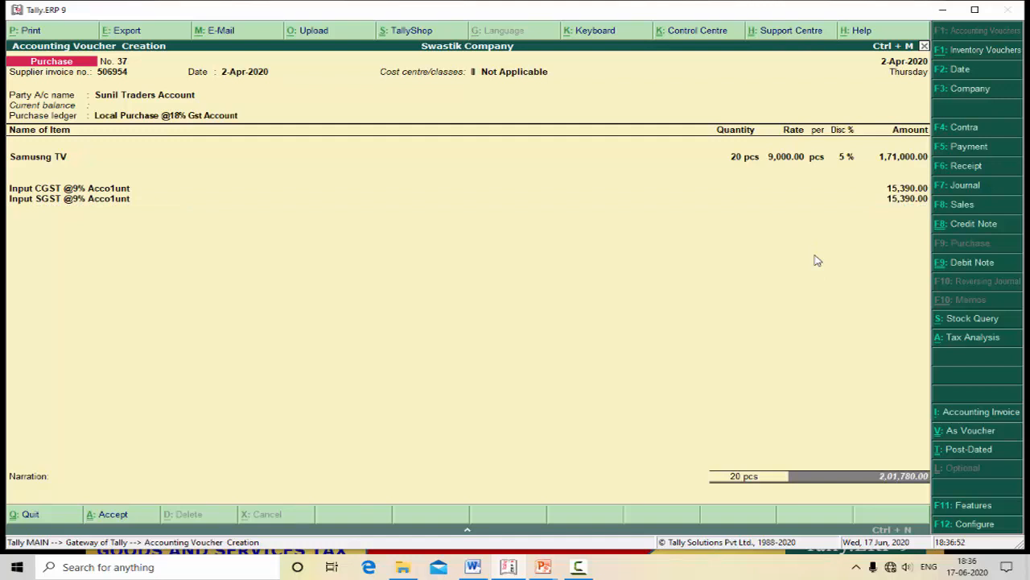
key(Return)
key(Return)
key(Return)
key(Return)
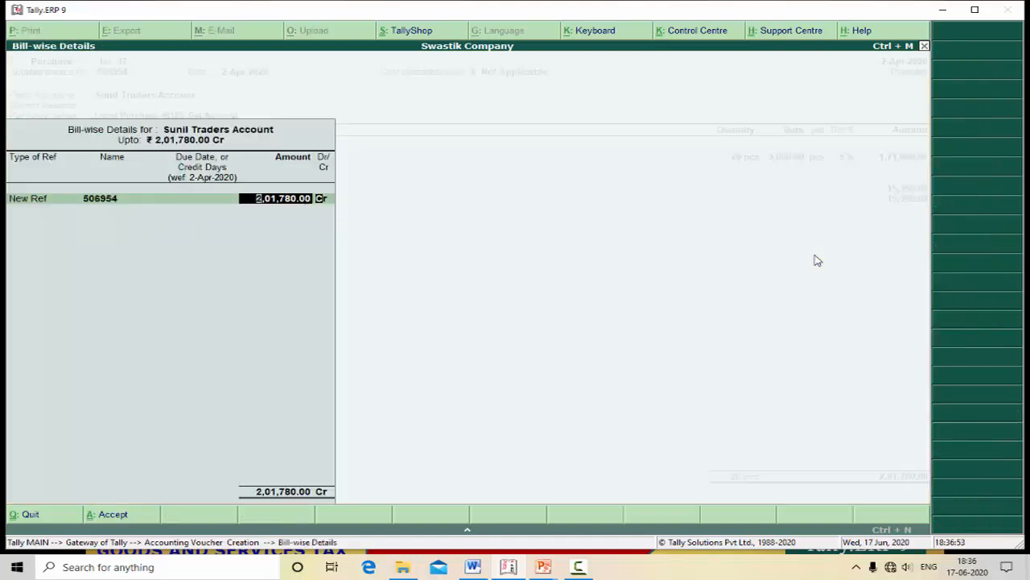
key(Return)
key(Return)
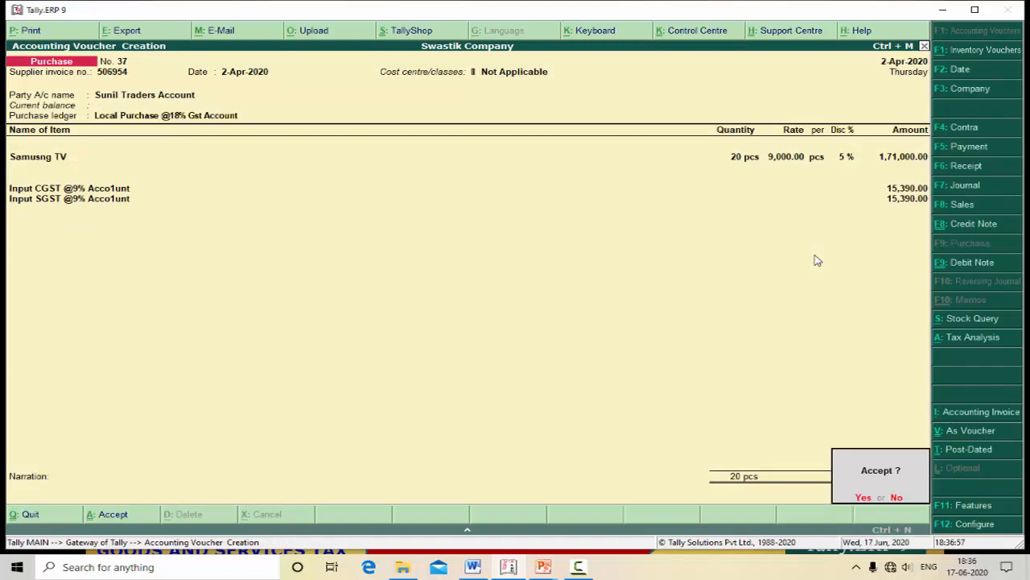
Go back from the voucher's acceptance prompt to its purchase ledger selection, keeping the same party account.
key(BackSpace)
key(BackSpace)
key(BackSpace)
key(BackSpace)
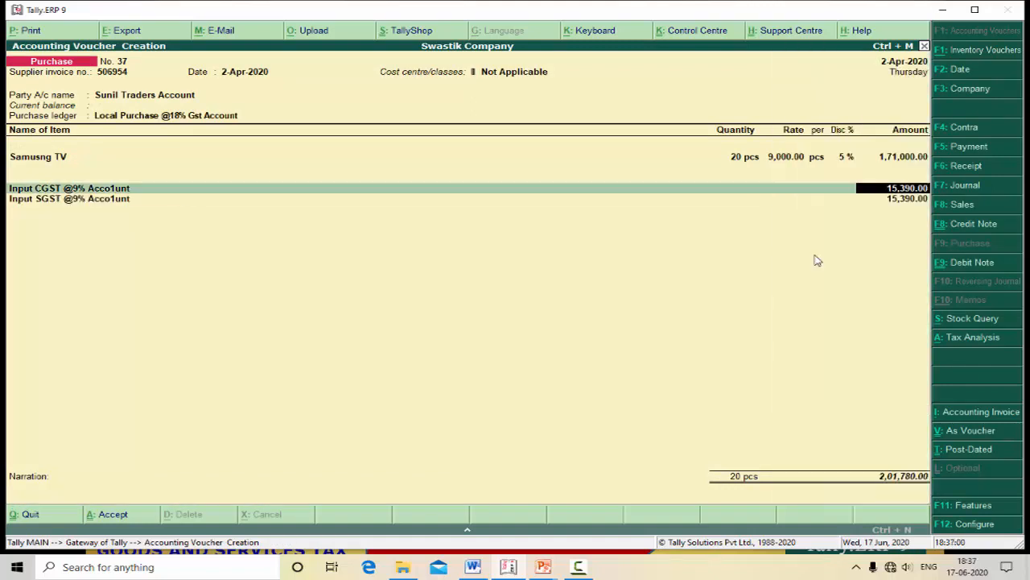
key(BackSpace)
key(BackSpace)
key(BackSpace)
key(BackSpace)
key(BackSpace)
key(BackSpace)
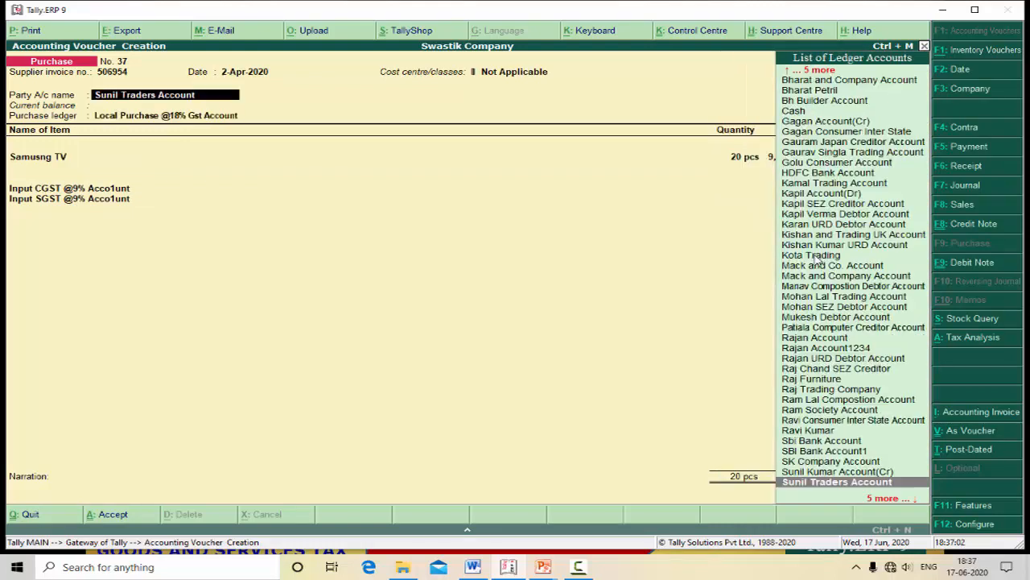
key(Return)
key(Return)
key(Return)
key(Return)
key(Return)
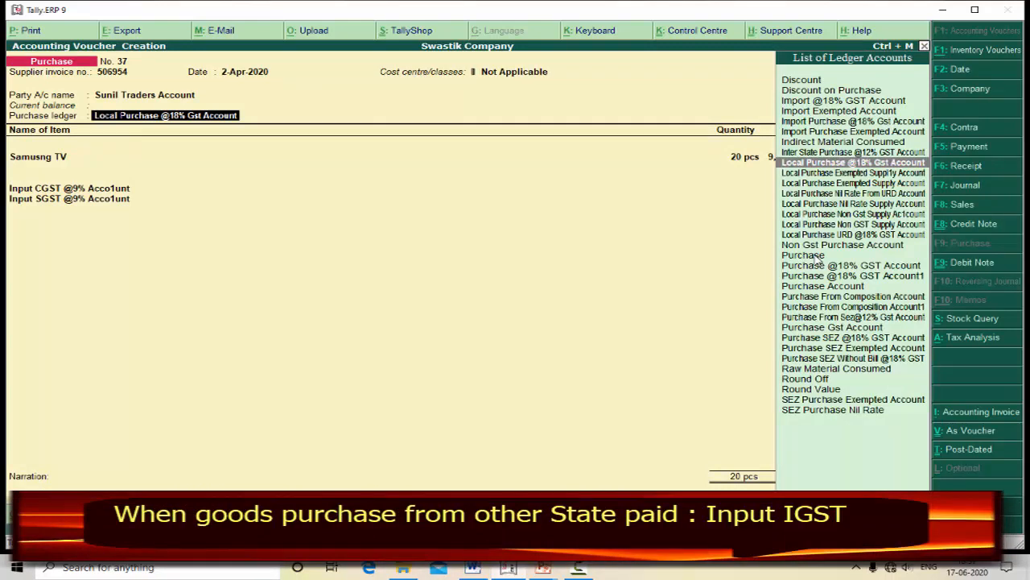
key(alt+c)
text(Inter Sta)
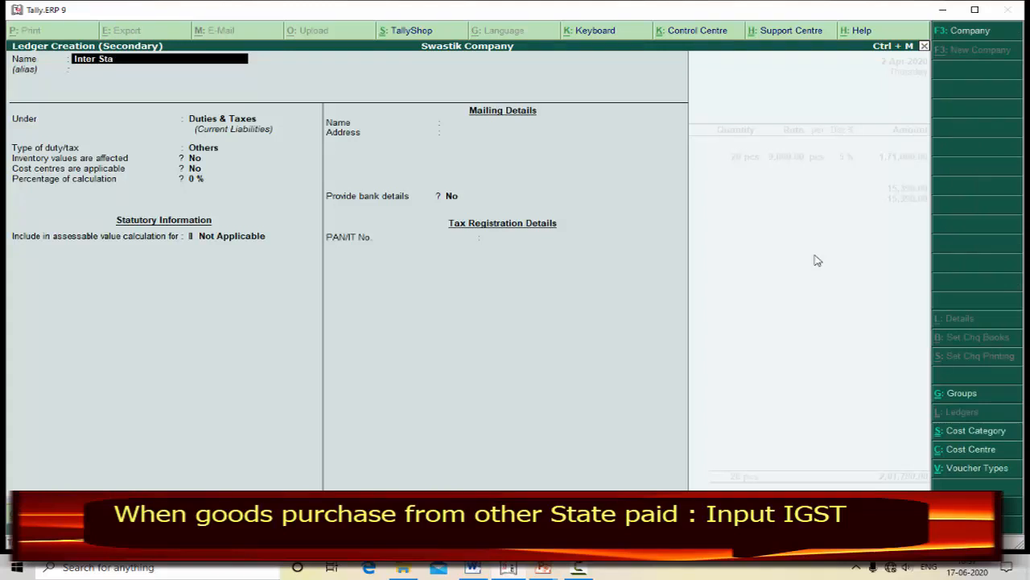
text(te Purchase @18% Gst Account)
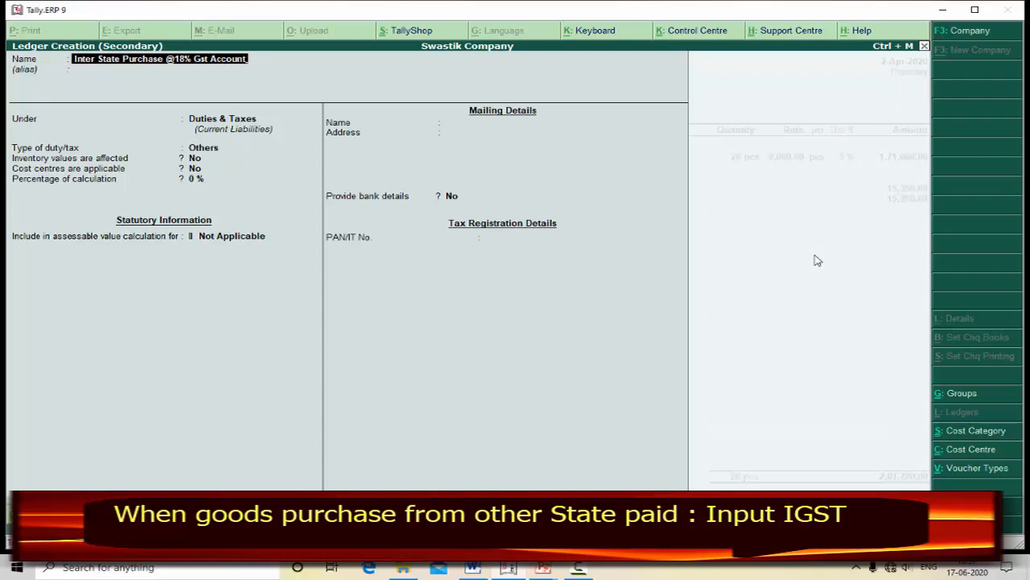
key(Return)
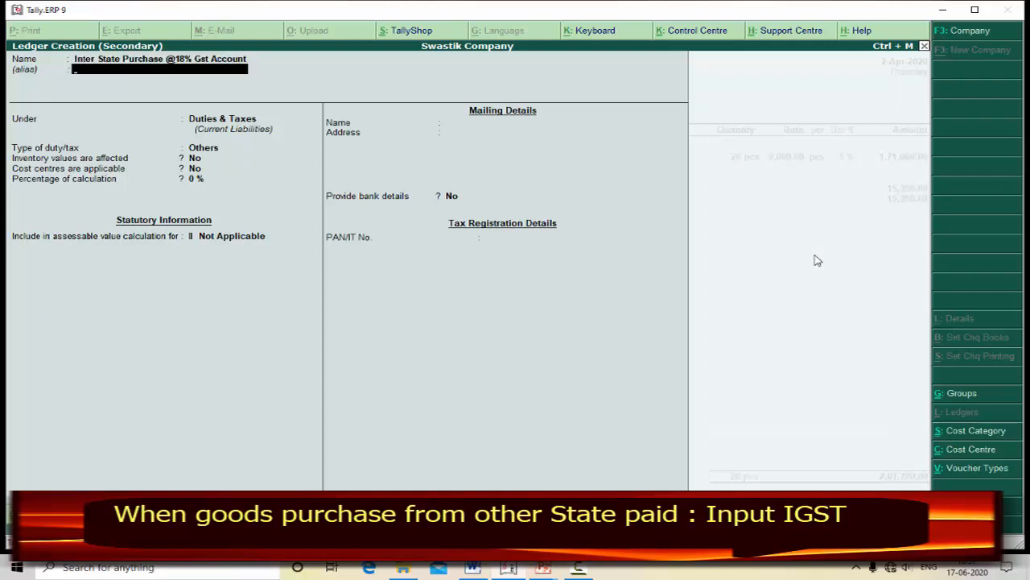
key(Return)
Place the ledger under Purchase Accounts, keeping inventory values at Yes, ledger type Not Applicable and GST Applicable.
text(Pu)
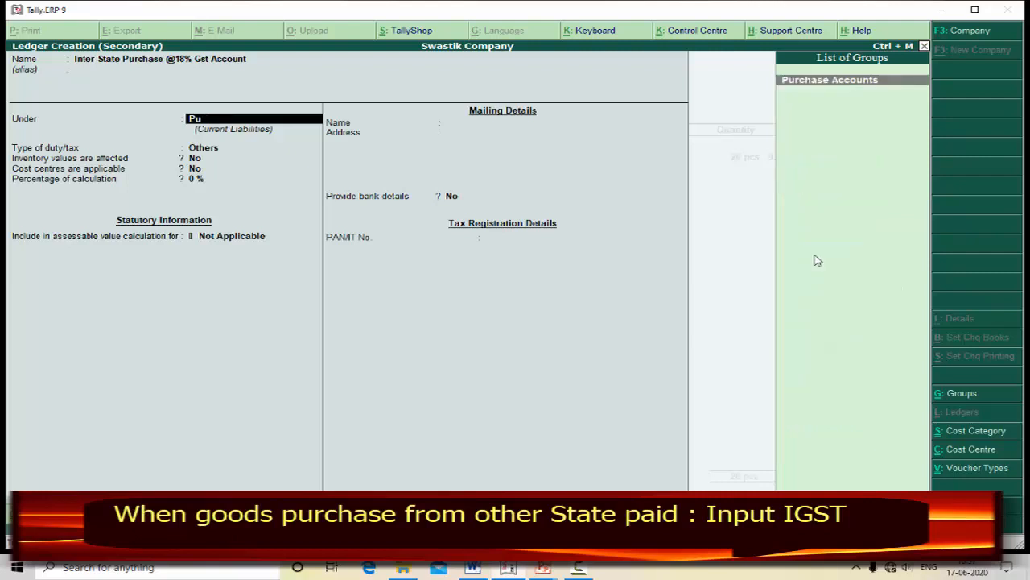
key(Return)
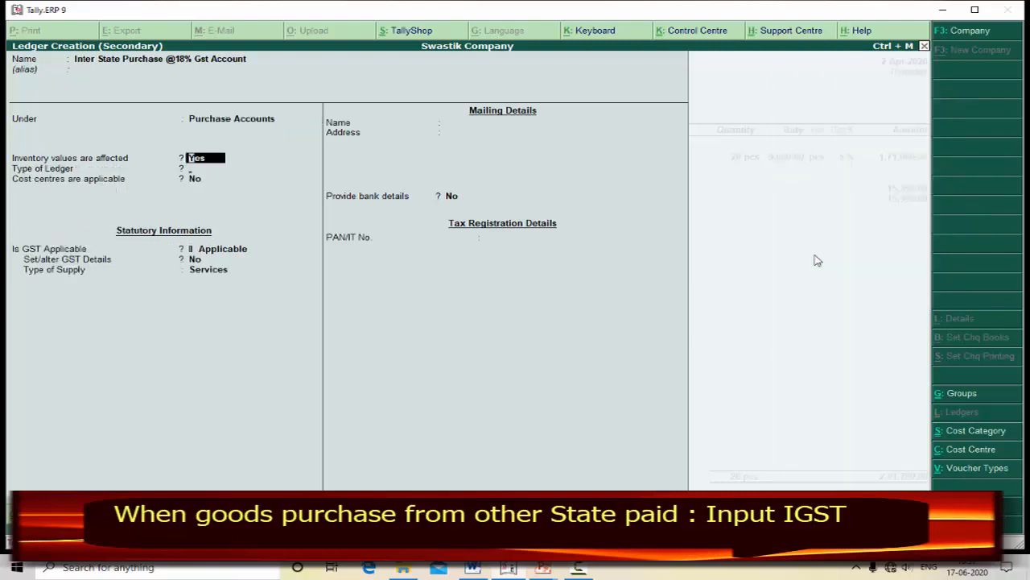
key(Return)
key(Return)
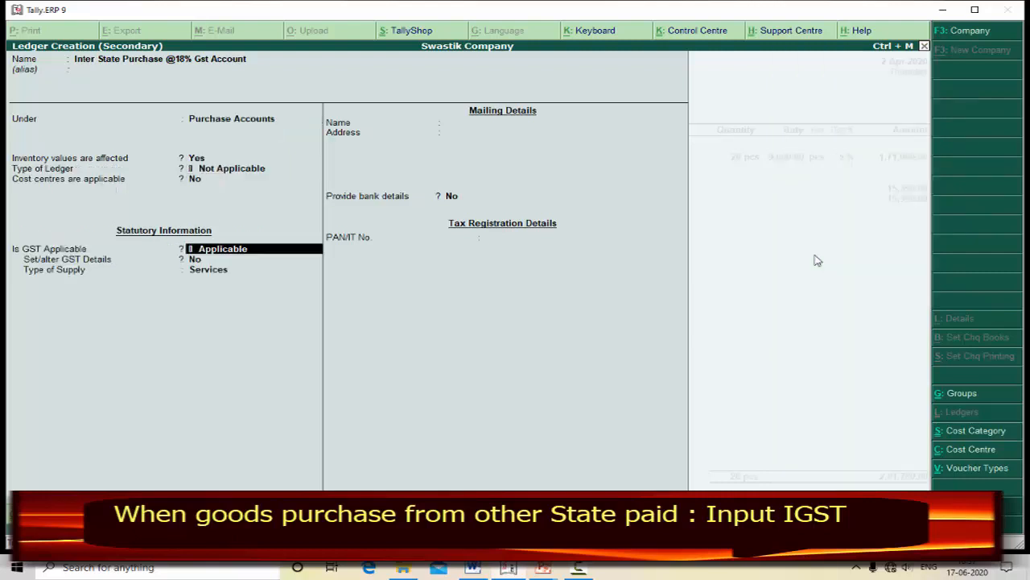
key(Return)
Enable GST details for the interstate purchase ledger and set the nature of transaction to Interstate Purchase Taxable.
key(y)
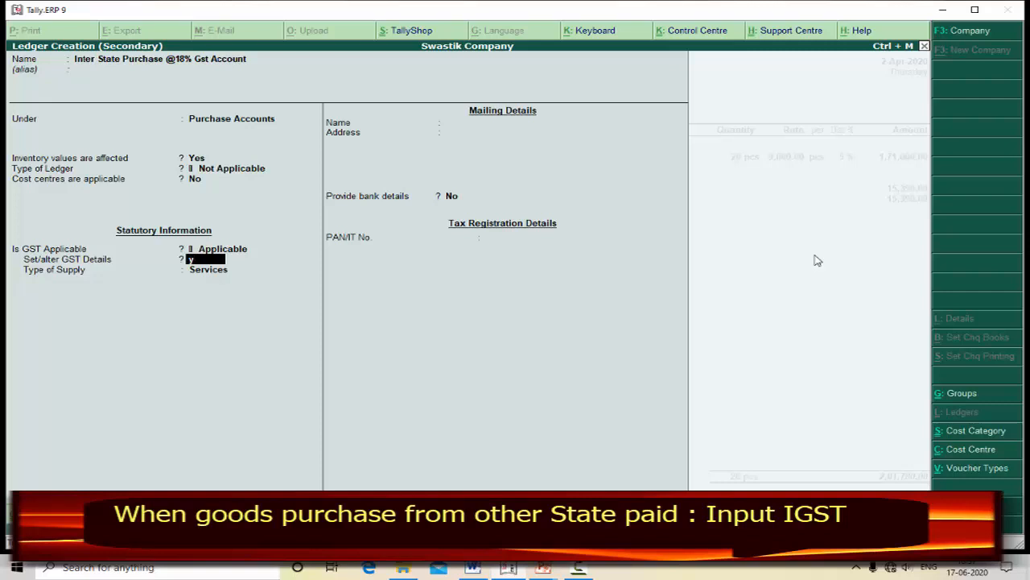
key(Return)
key(Return)
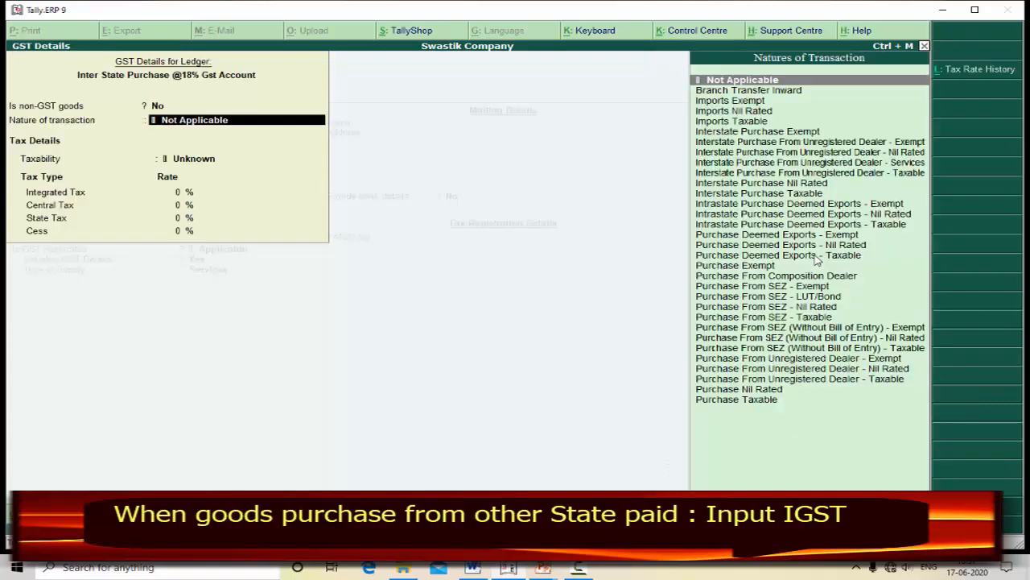
key(Down)
key(Down)
key(Down)
key(Down)
key(Down)
key(Down)
key(Down)
key(Down)
key(Down)
key(Down)
key(Up)
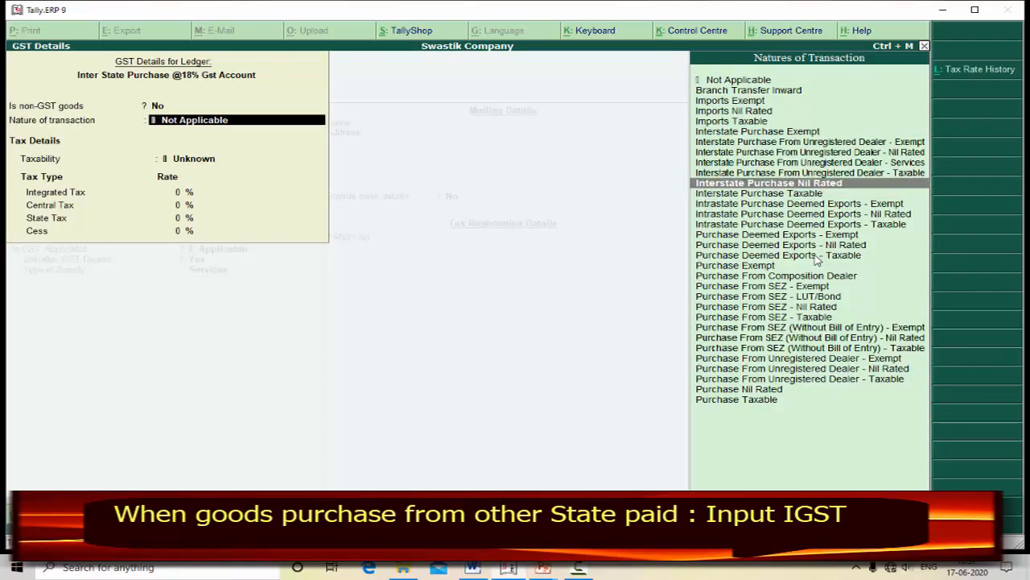
key(Down)
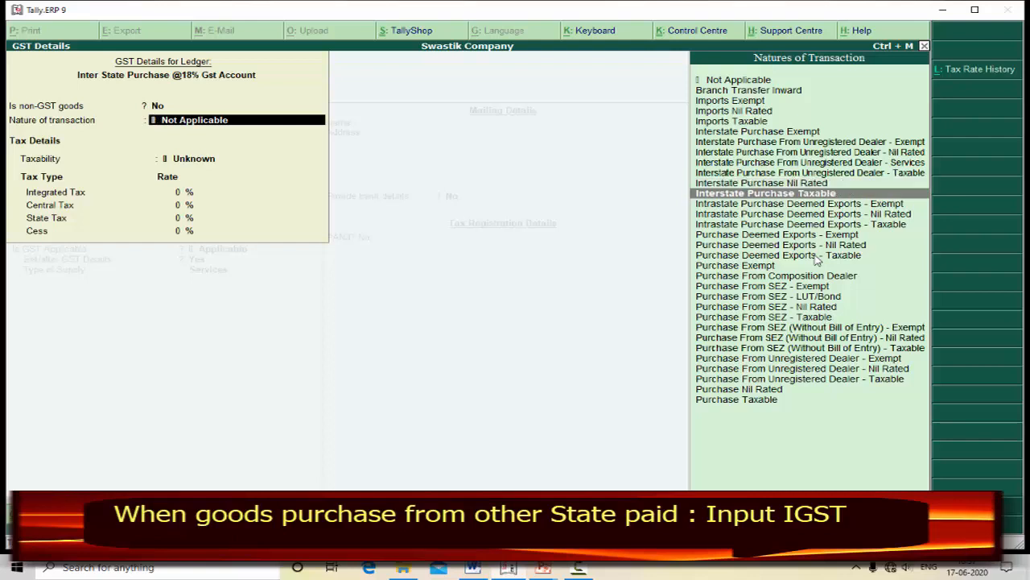
key(Return)
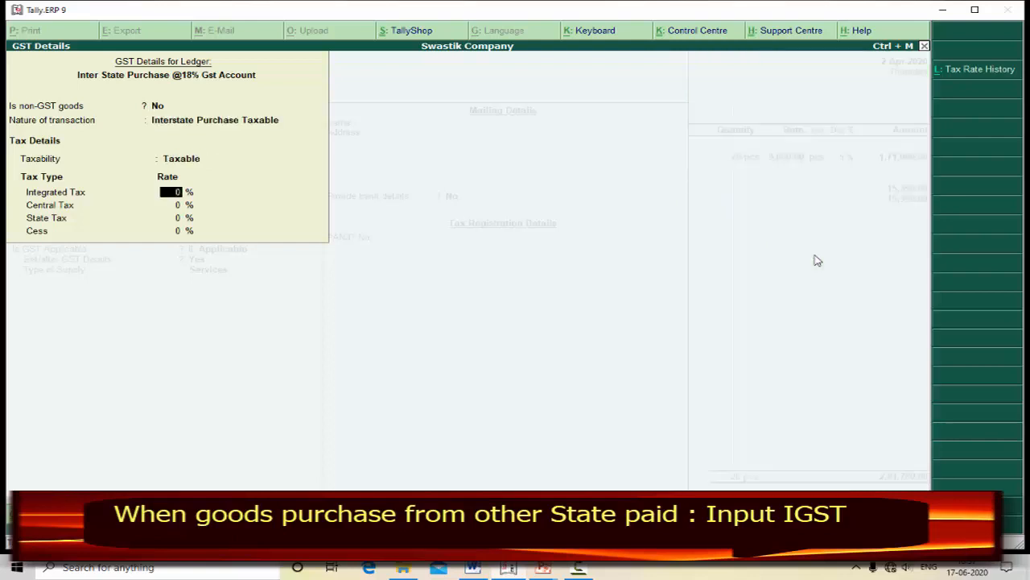
Set the Integrated Tax rate to 18% and accept the ledger's GST details.
text(18)
key(Return)
key(Return)
key(Return)
key(Return)
Set the type of supply to Goods and save the interstate purchase ledger as the voucher's purchase ledger.
key(Up)
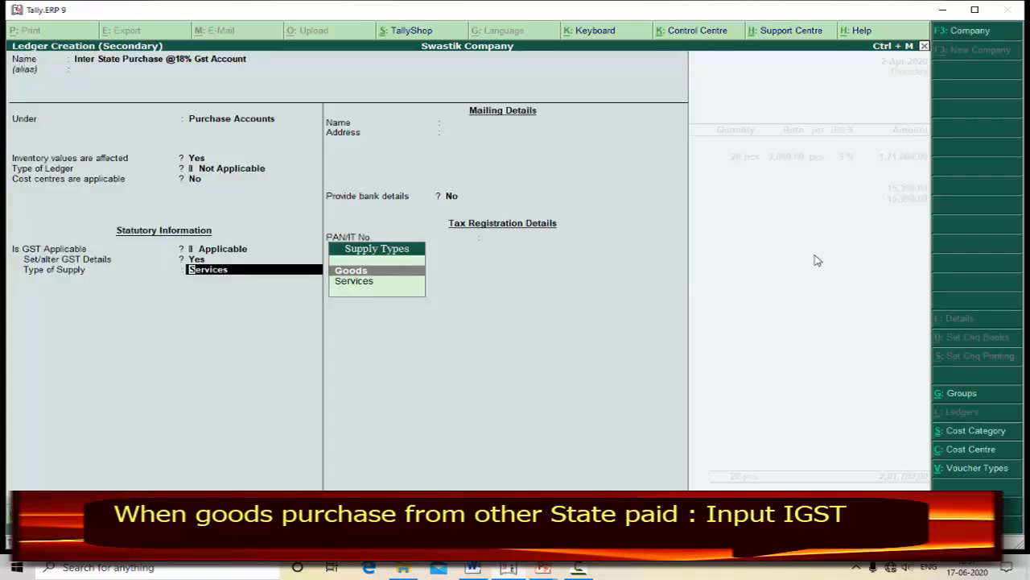
key(Down)
key(Up)
key(Down)
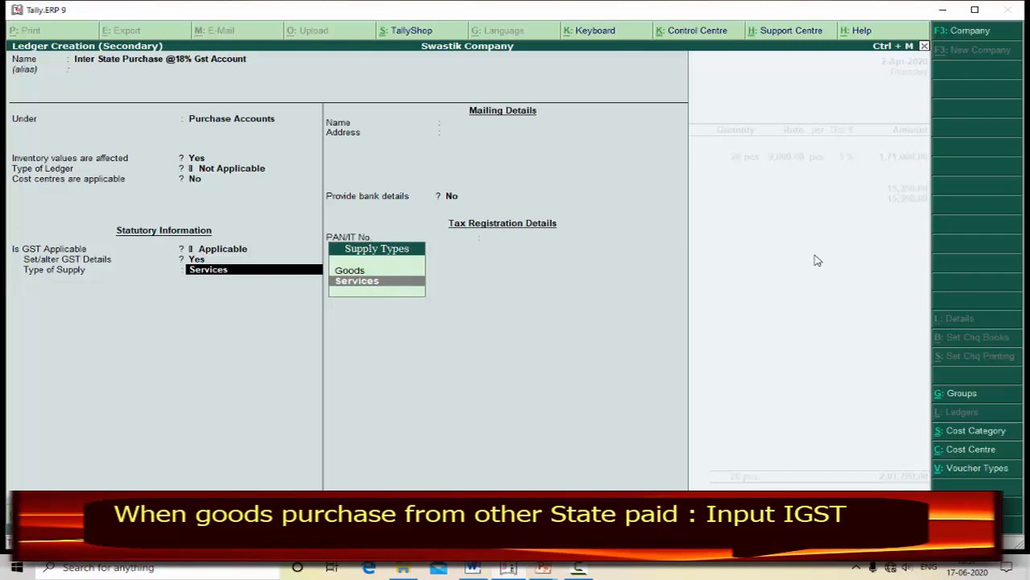
key(Return)
key(Return)
key(Escape)
key(BackSpace)
key(Up)
key(Return)
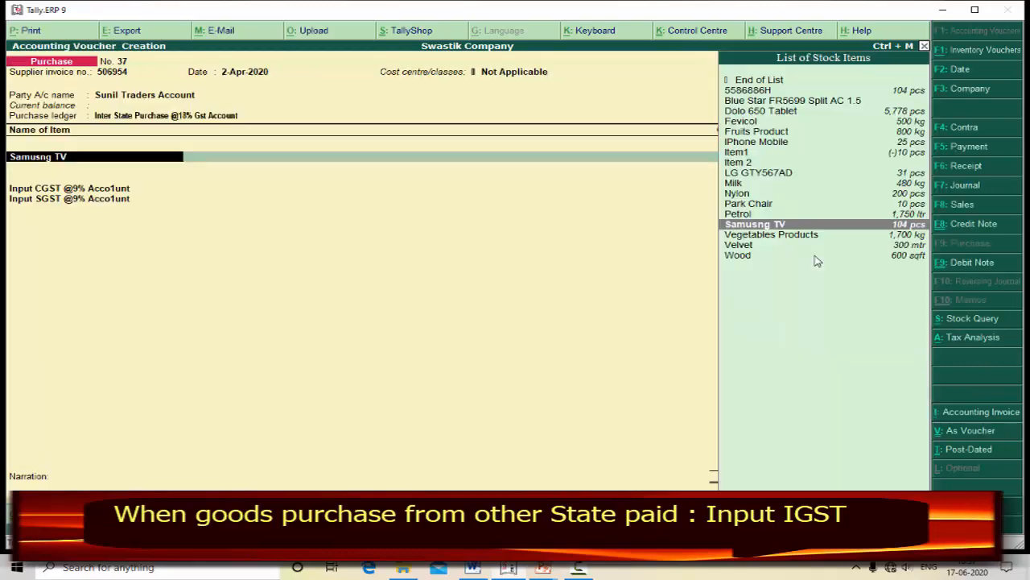
Keep the Samusng TV allocation in Patiala Store at 20 pcs, rate 9,000.00 and 5% discount, and accept the item line.
key(Return)
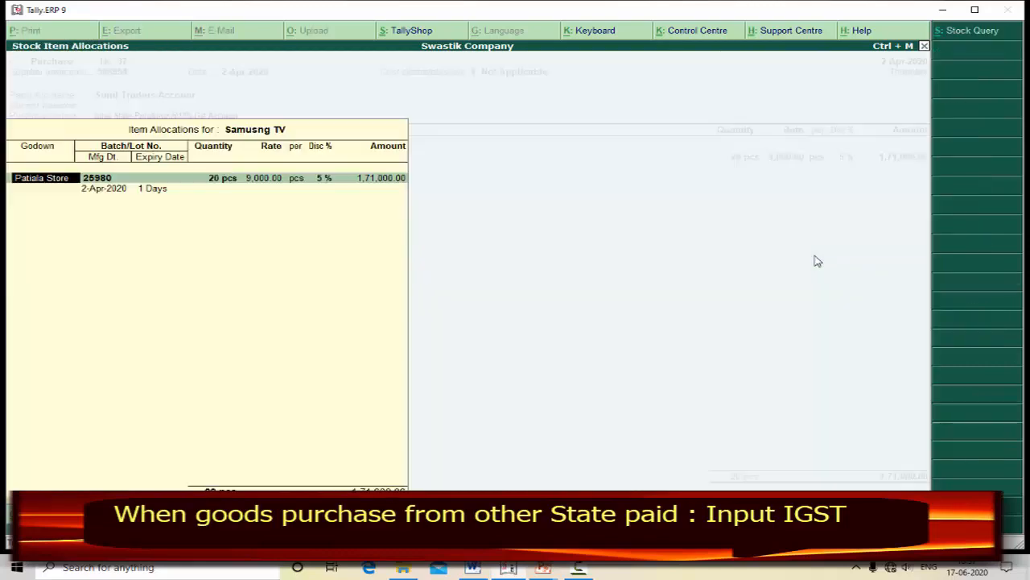
key(Return)
key(Return)
key(Return)
key(Return)
key(Return)
key(Return)
key(Return)
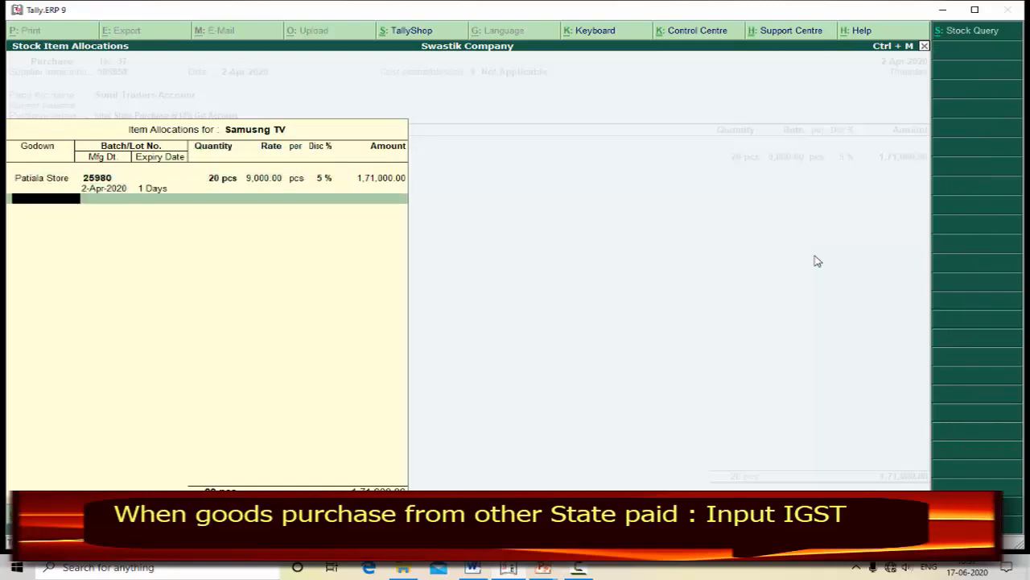
key(Return)
key(Return)
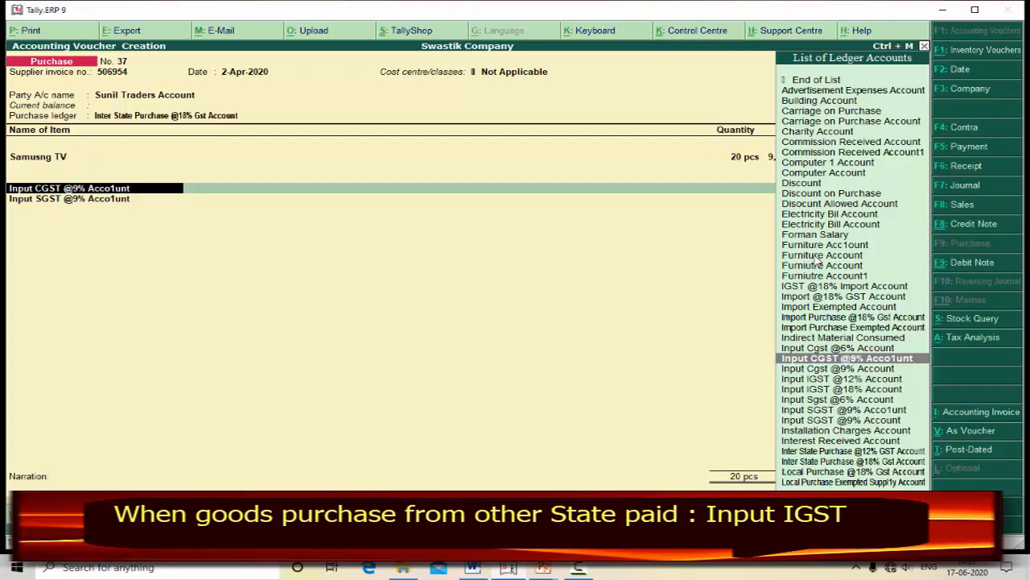
Start a new tax ledger in place of the CGST line and name it Input IGST@18% Accou1nt.
key(alt+c)
text(Input)
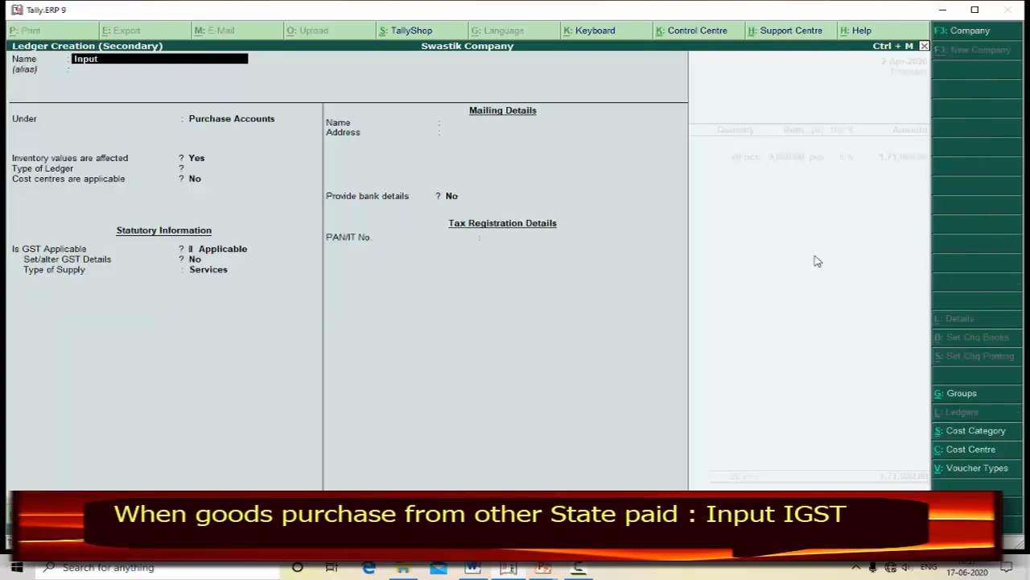
text( IGST)
text(@18% Accon)
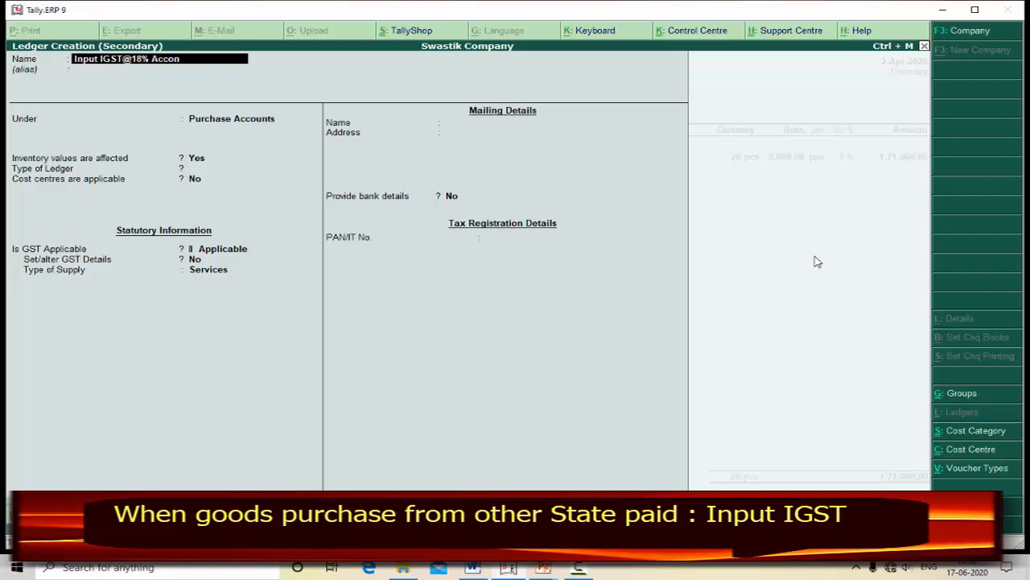
key(BackSpace)
text(unt)
key(Return)
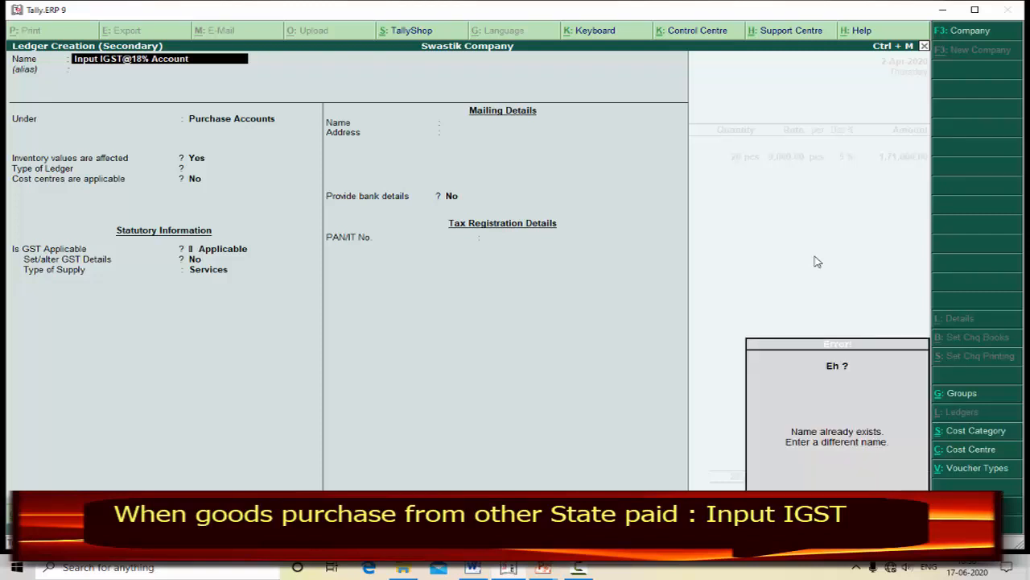
text(1)
key(Return)
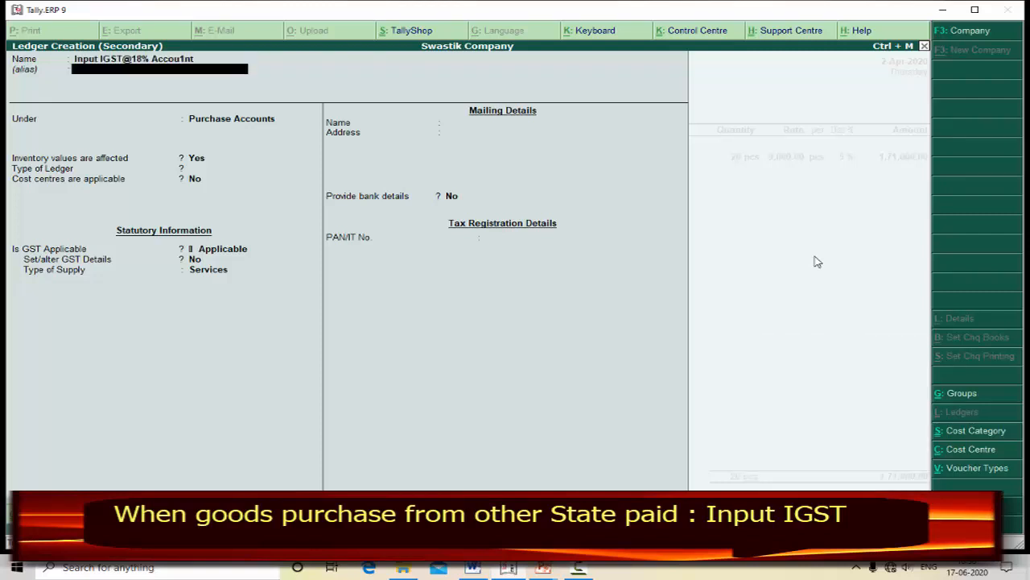
Place the Input IGST ledger under Duties & Taxes with GST as the type of duty and Integrated Tax as the tax type.
key(Return)
text(du)
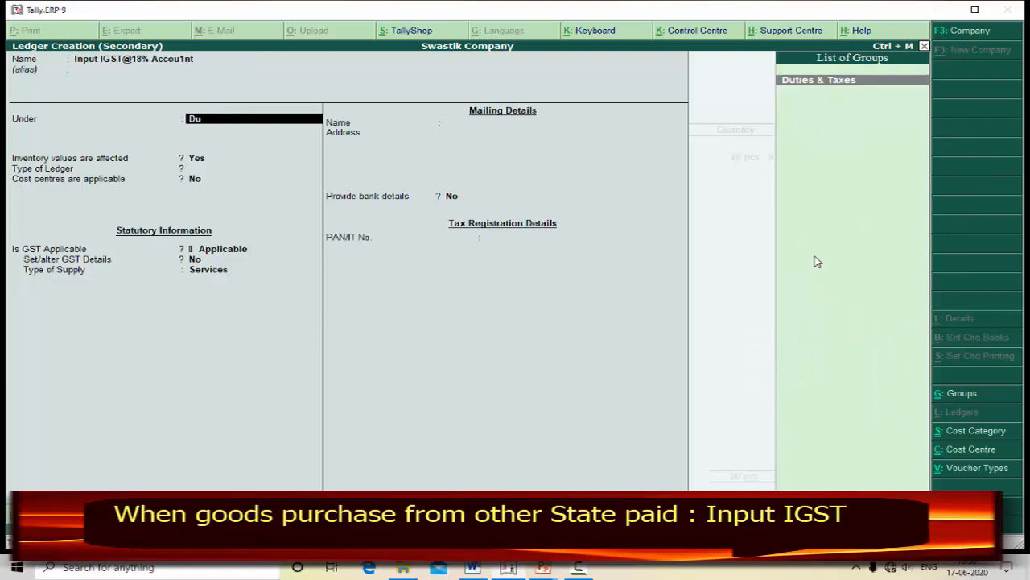
key(Return)
key(Return)
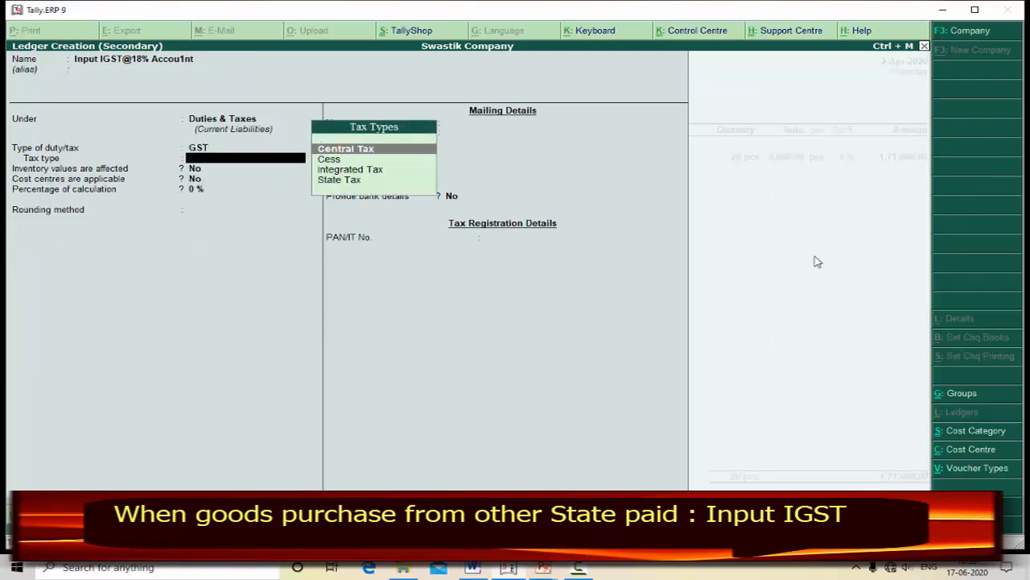
key(Down)
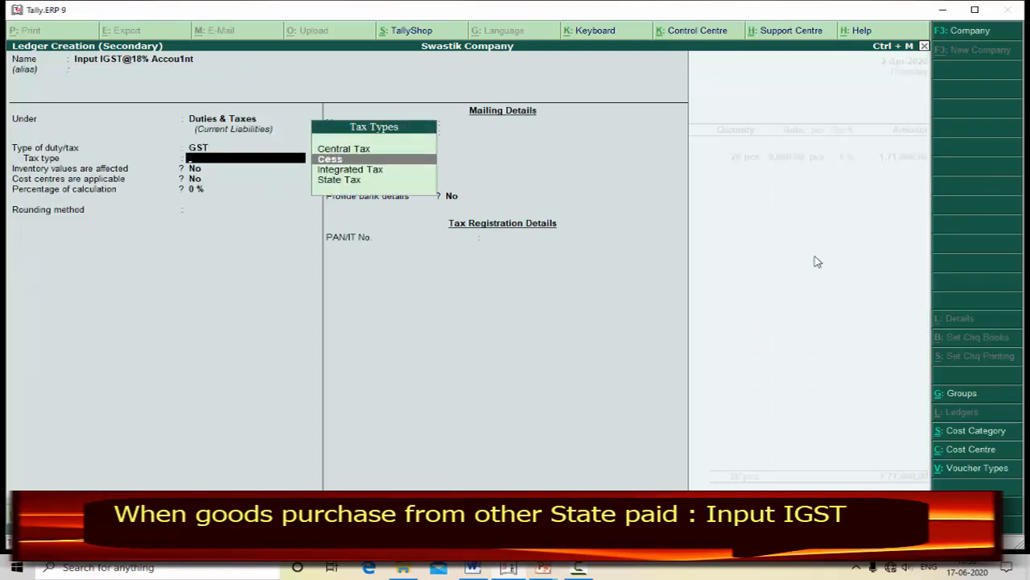
key(Down)
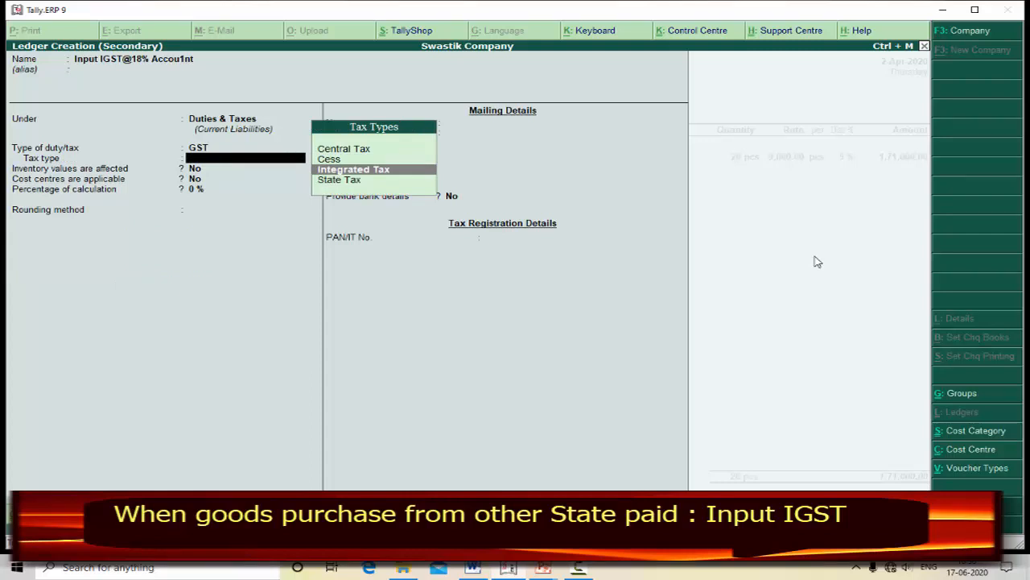
key(Return)
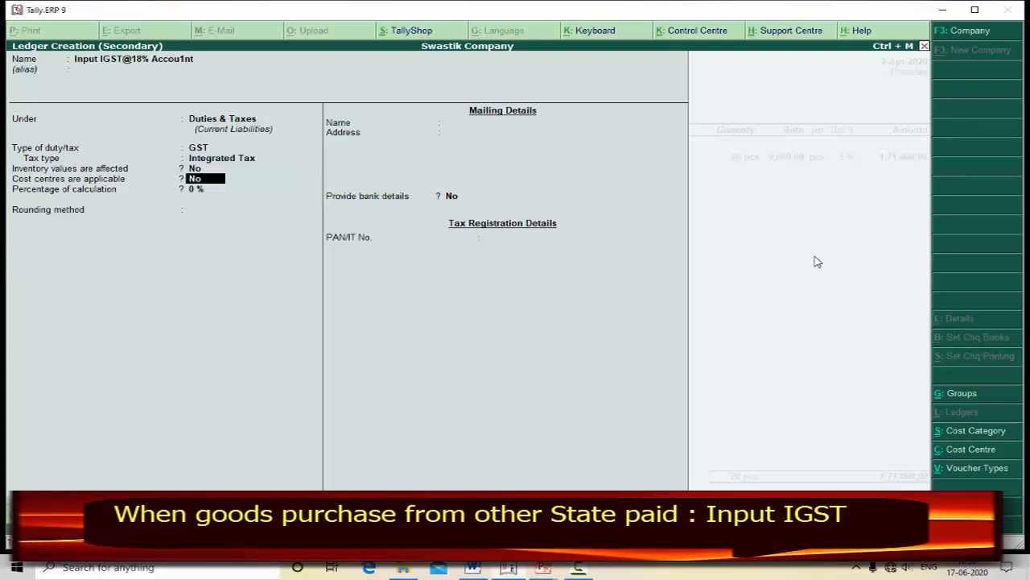
Keep the remaining ledger defaults, with 0% calculation and rounding Not Applicable, and save it as the voucher's tax line.
key(Return)
key(Return)
key(Return)
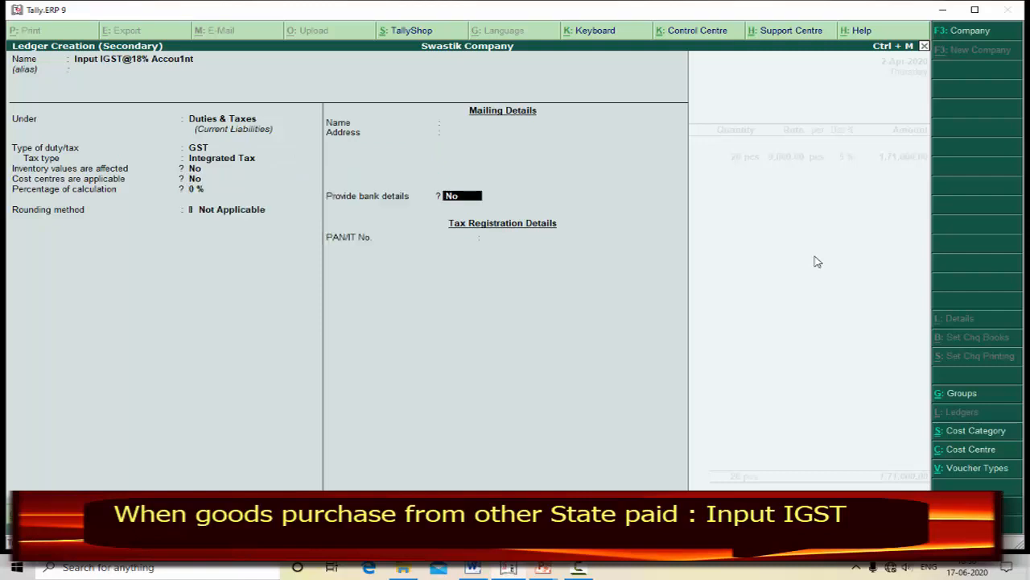
key(Return)
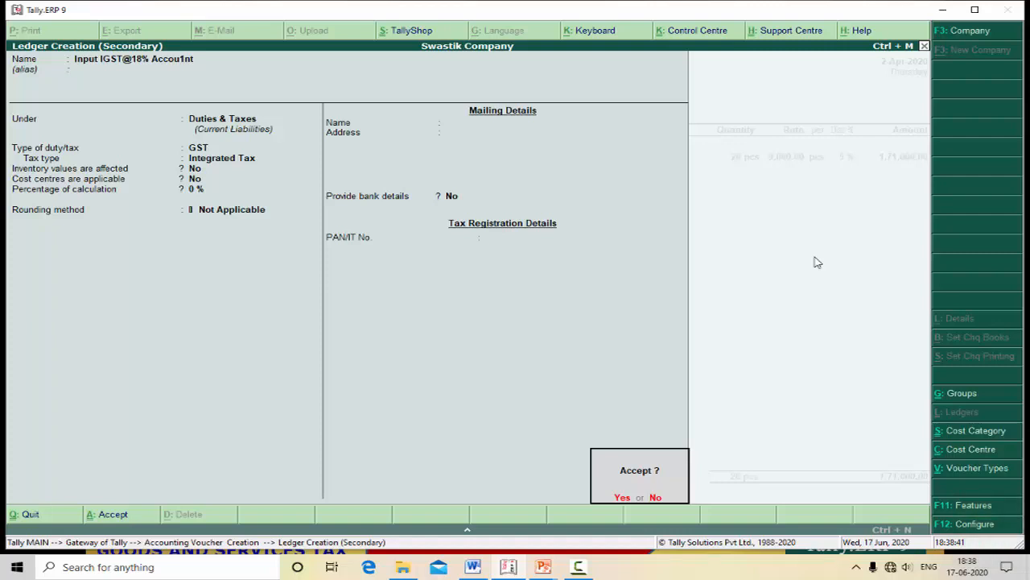
key(Return)
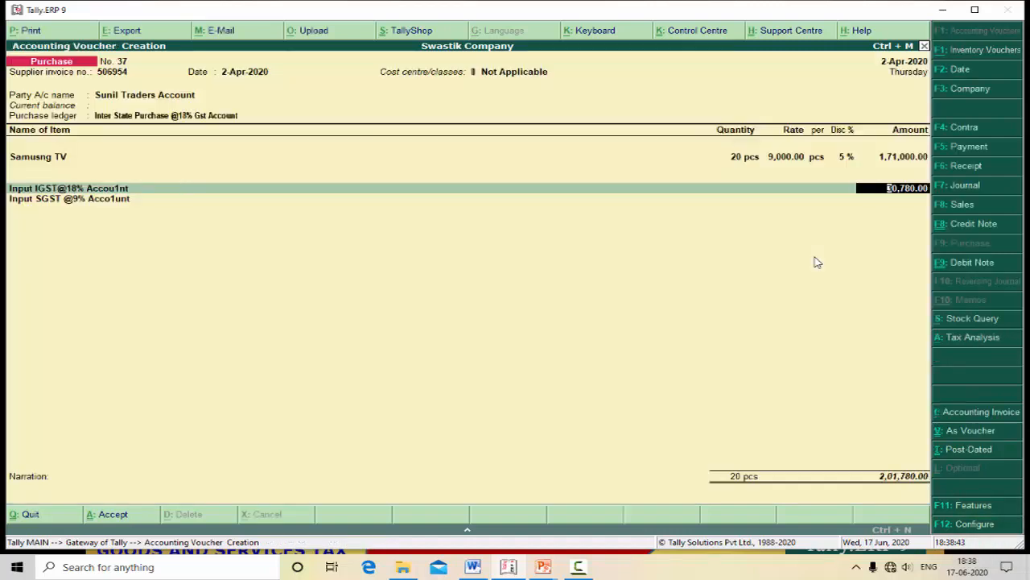
Accept the calculated IGST amount and remove the Input SGST line by ending the voucher's ledger list.
key(Return)
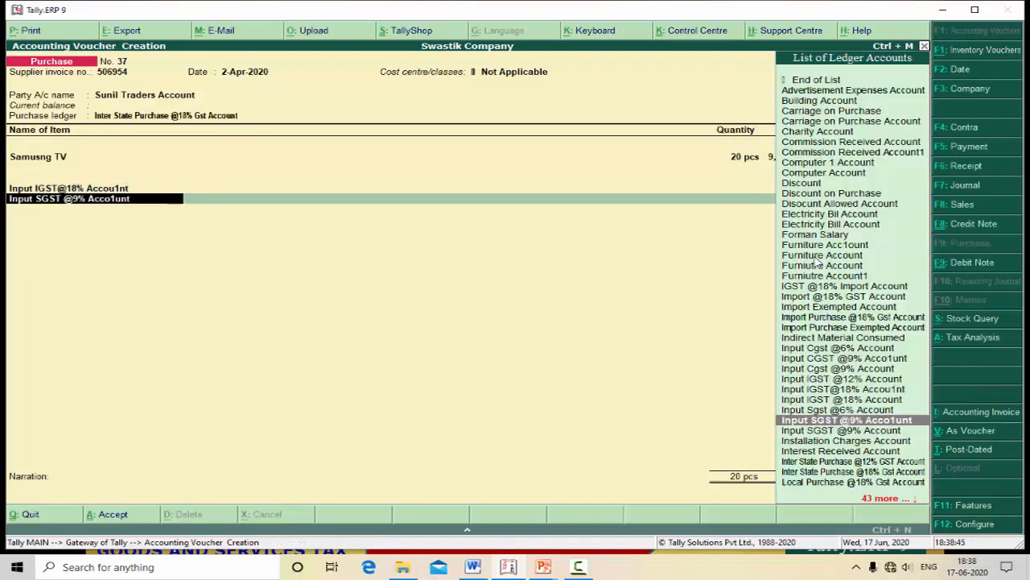
key(Up)
key(Up)
key(Up)
key(Up)
key(Up)
key(Up)
key(Up)
key(Up)
key(Up)
key(Up)
key(Up)
key(Up)
key(Up)
key(Up)
key(Up)
key(Up)
key(Up)
key(Up)
key(Up)
key(Up)
key(Up)
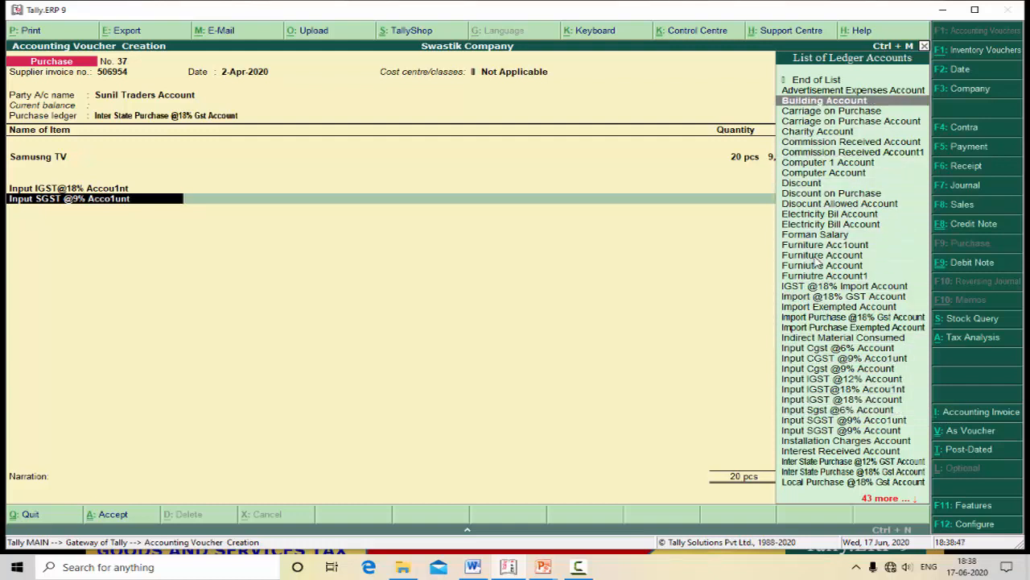
key(Return)
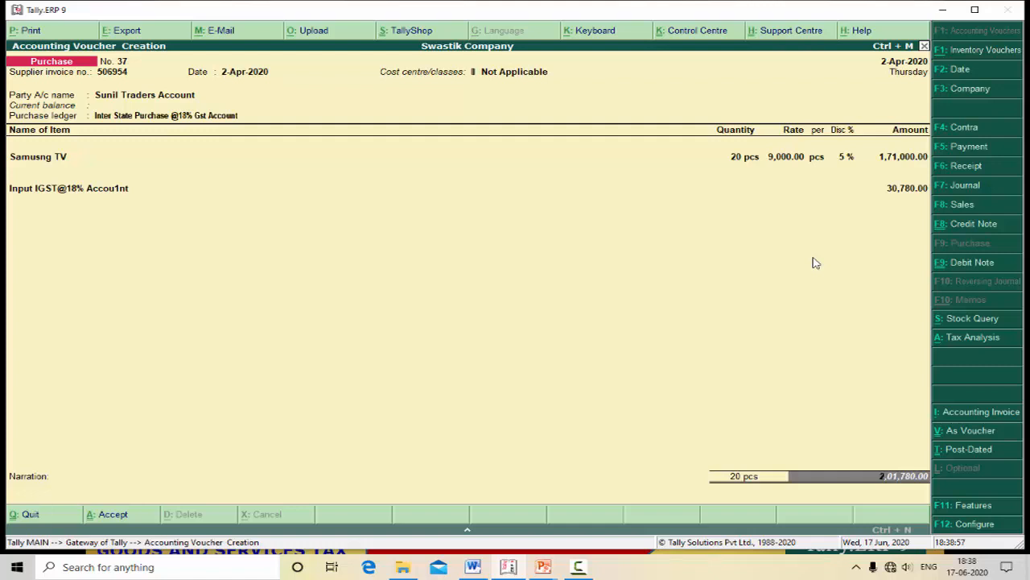
Discard the interstate purchase voucher and start a new purchase voucher with supplier invoice number 54034, keeping the date 2-Apr-2020.
key(Escape)
key(y)
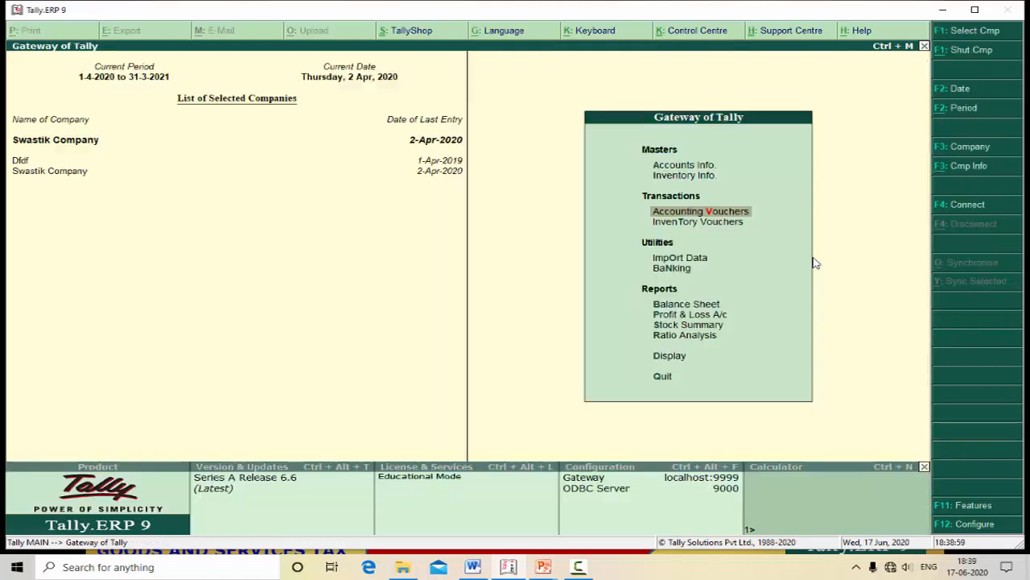
key(Return)
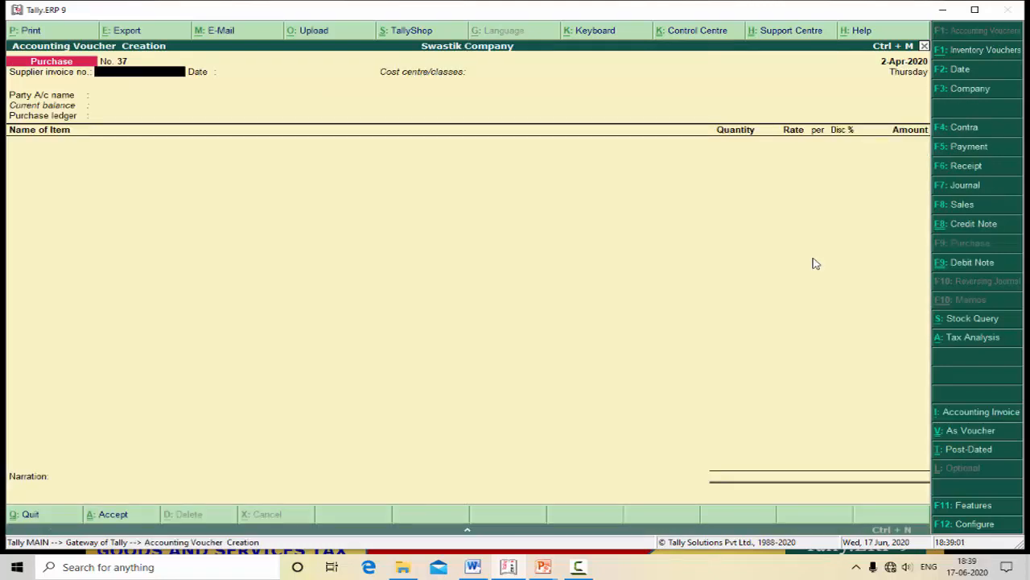
text(54034)
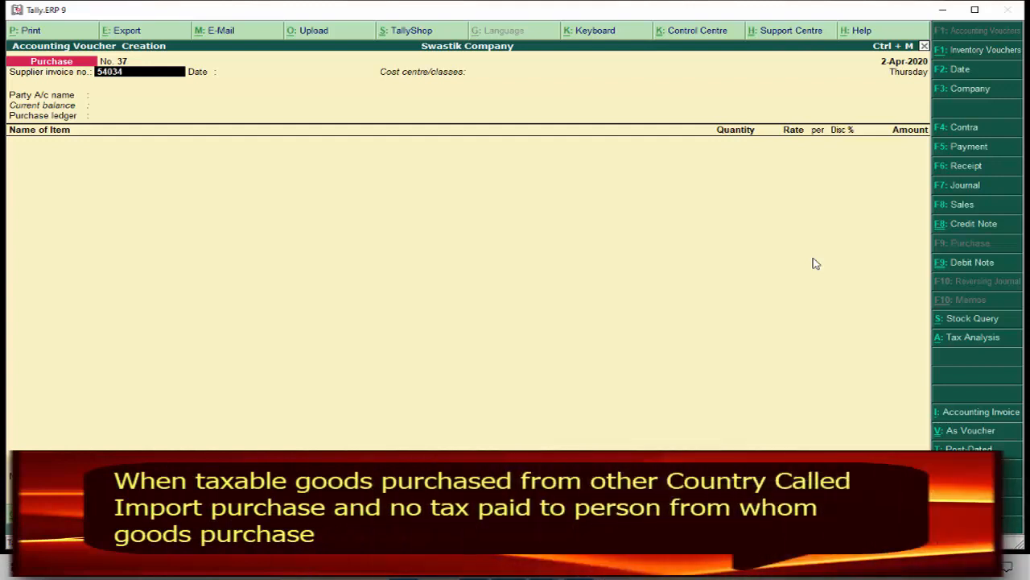
key(Return)
key(Return)
key(Return)
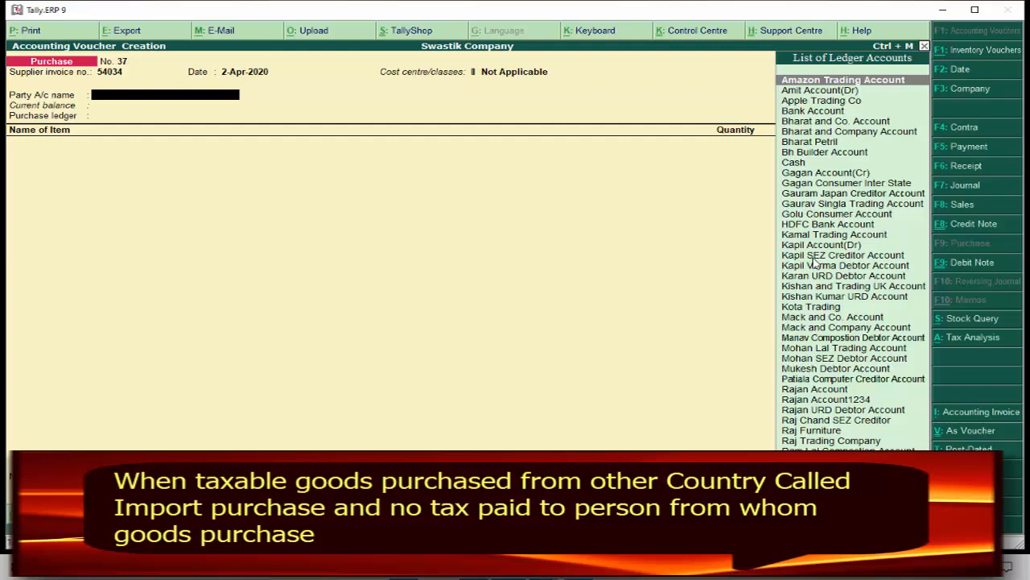
Create a party ledger named Jone and Co Account under Sundry Creditors.
key(alt+c)
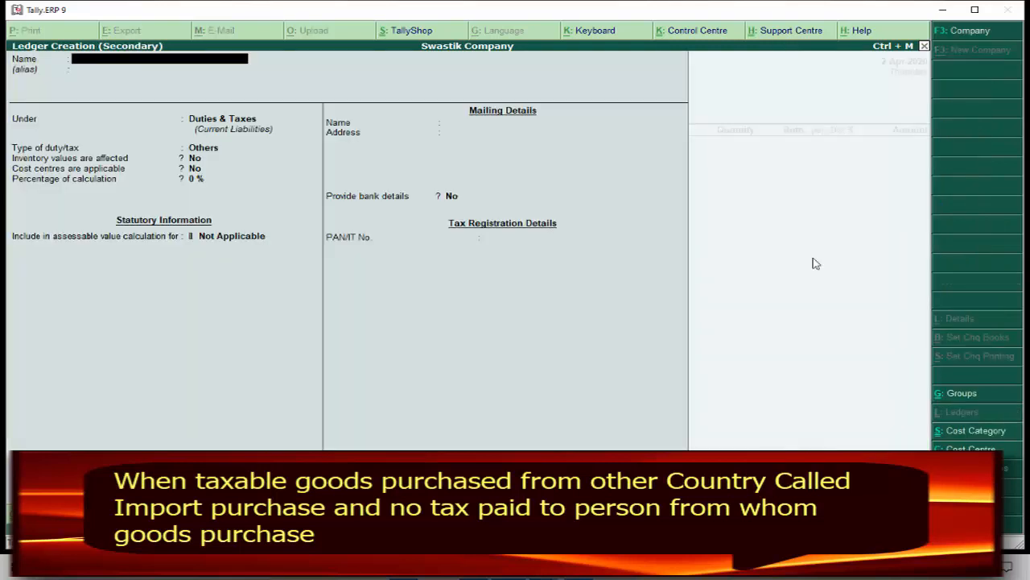
text(Jone and)
text(Account)
key(Return)
key(Return)
text(su)
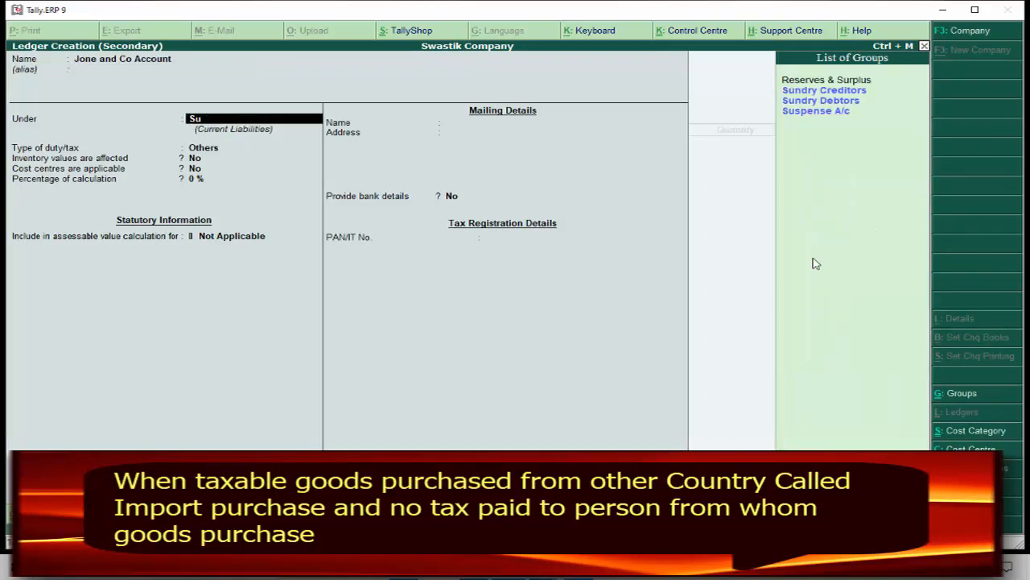
key(Down)
key(Return)
Keep bill-by-bill balances and the other supplier ledger defaults, and set the mailing country to Canada.
key(Return)
key(Return)
key(Return)
key(Return)
key(Return)
key(Return)
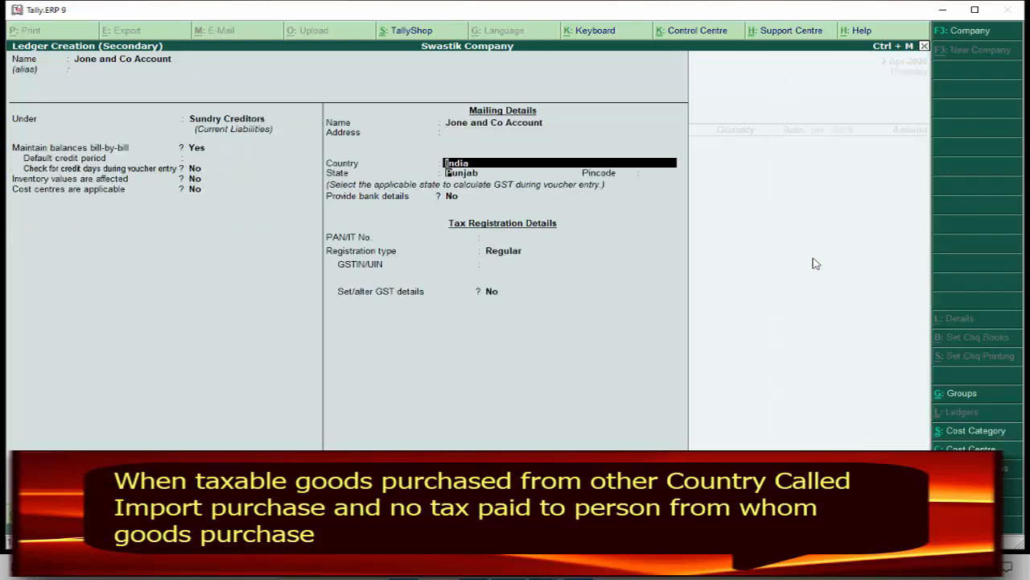
key(Return)
key(BackSpace)
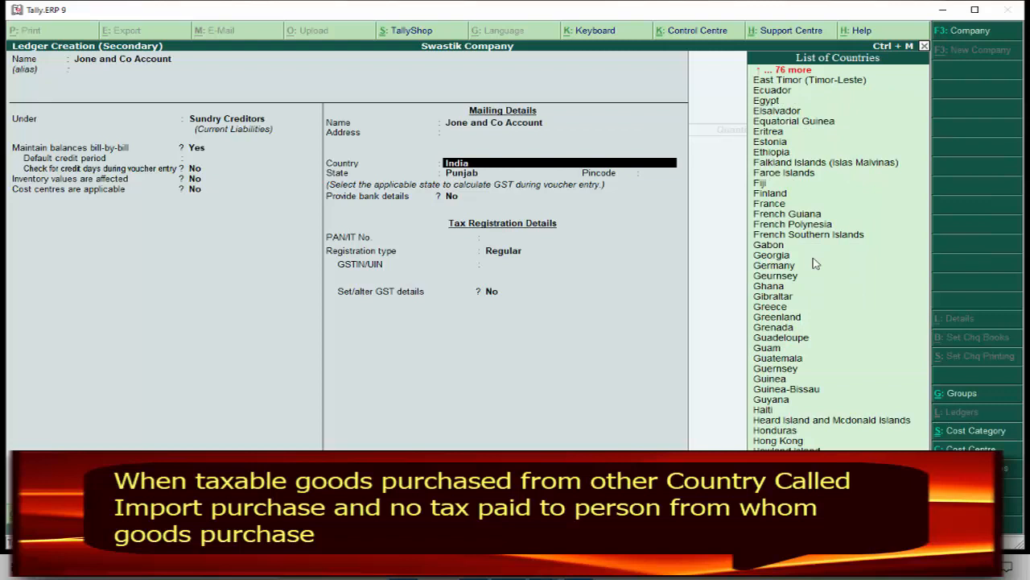
key(Up)
key(Up)
key(Up)
key(Up)
key(Up)
key(Up)
key(Up)
key(Up)
key(Up)
key(Up)
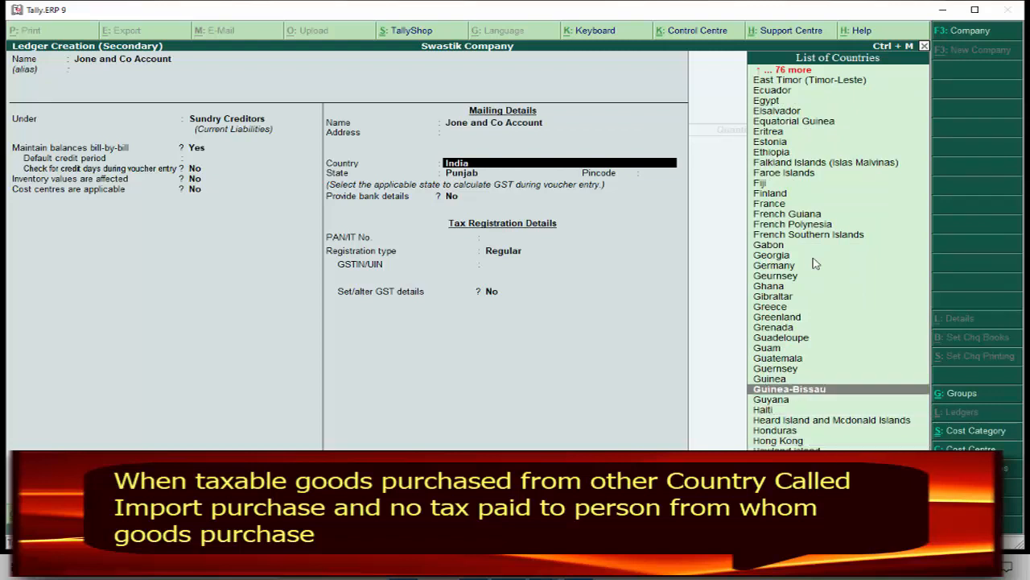
key(Up)
key(Up)
key(Up)
key(Up)
key(Up)
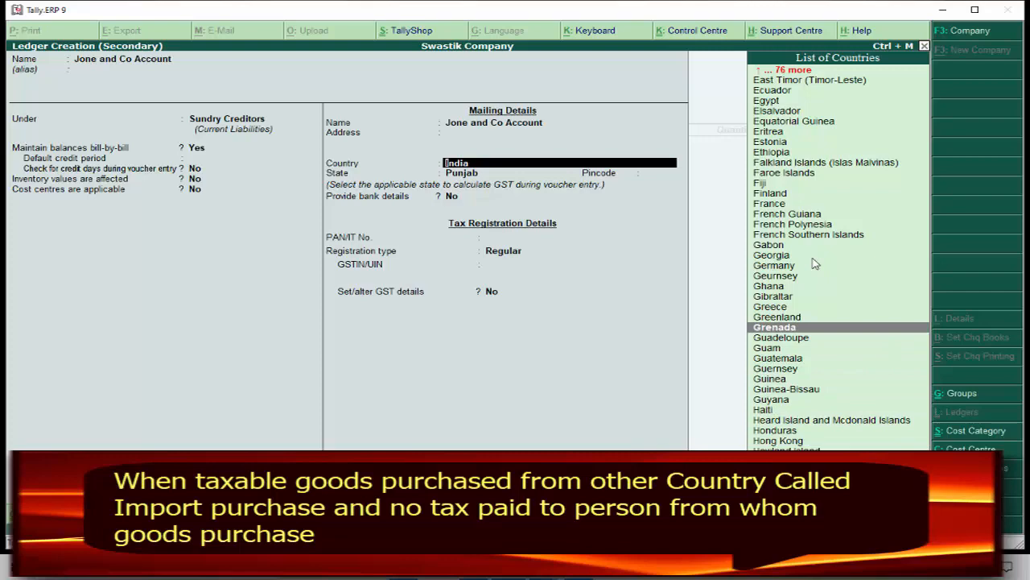
text(c)
key(BackSpace)
key(BackSpace)
key(BackSpace)
key(BackSpace)
key(BackSpace)
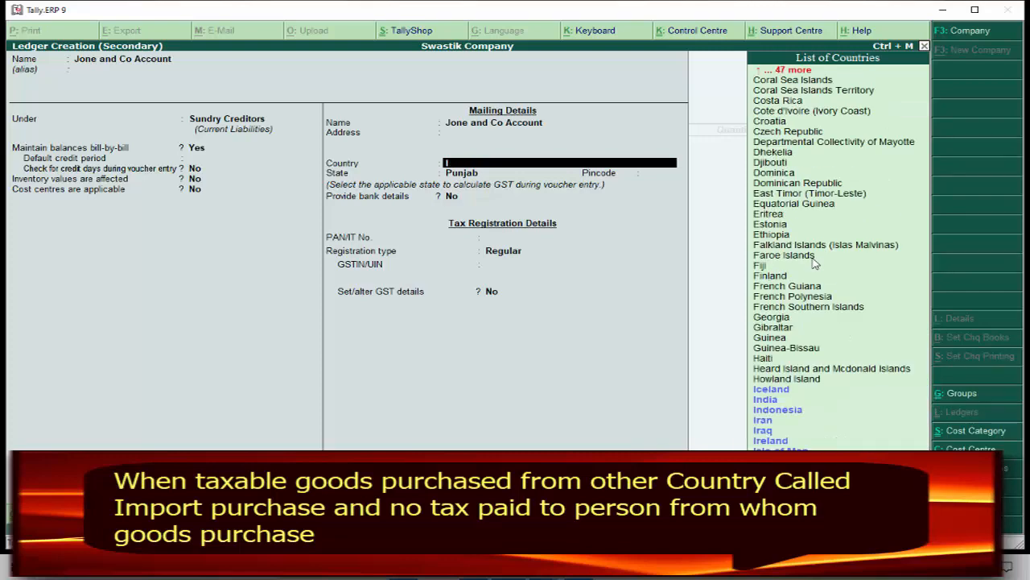
text(Can)
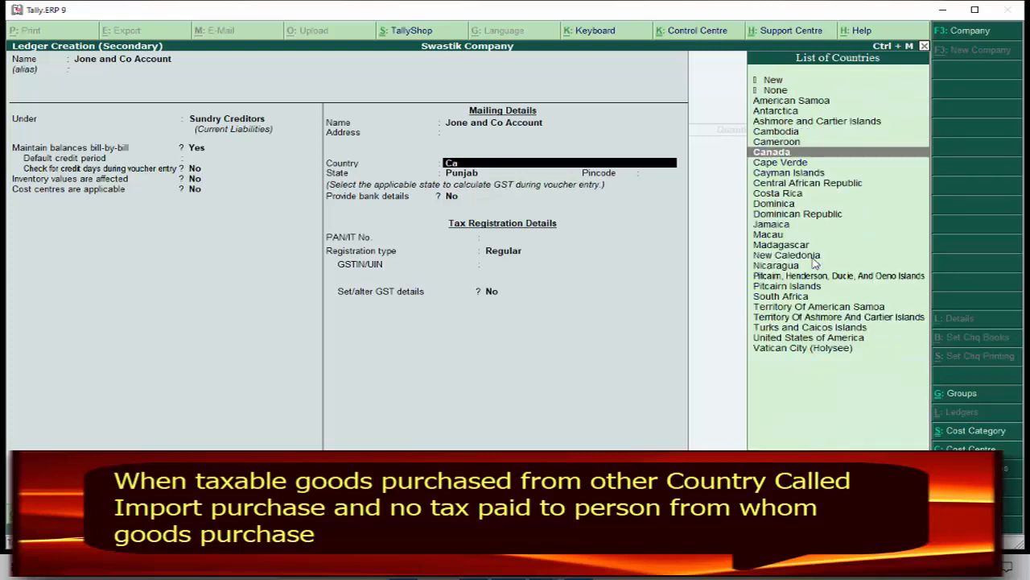
key(Return)
Save the supplier ledger as the voucher's party and accept the supplier's details.
key(Return)
key(Return)
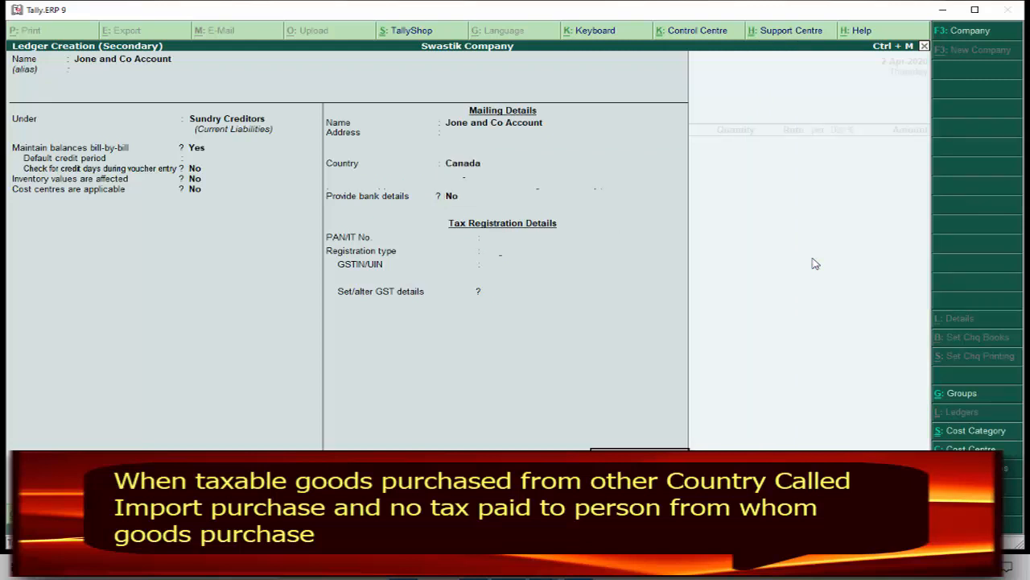
key(Return)
key(Return)
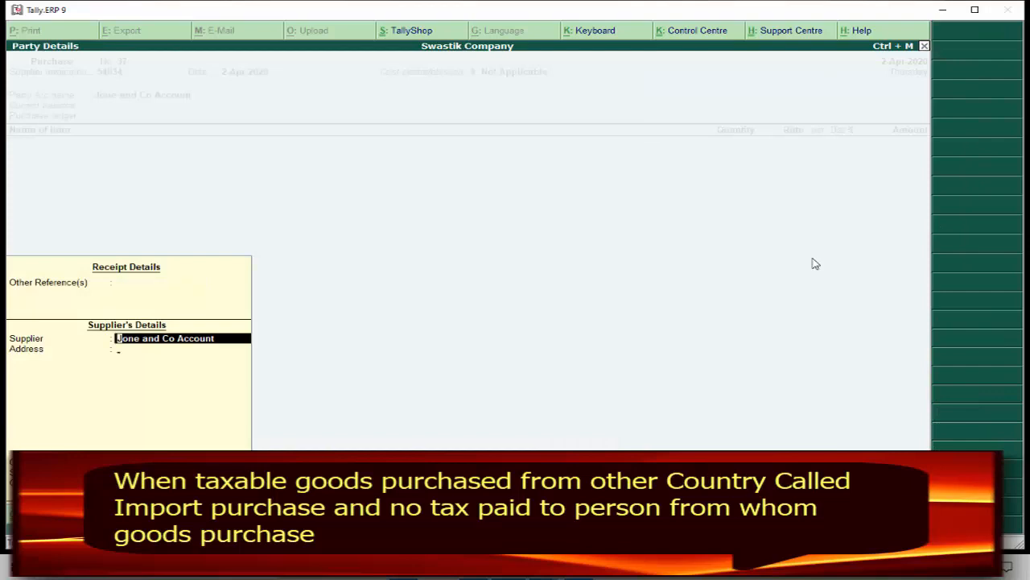
key(Return)
key(Return)
key(Return)
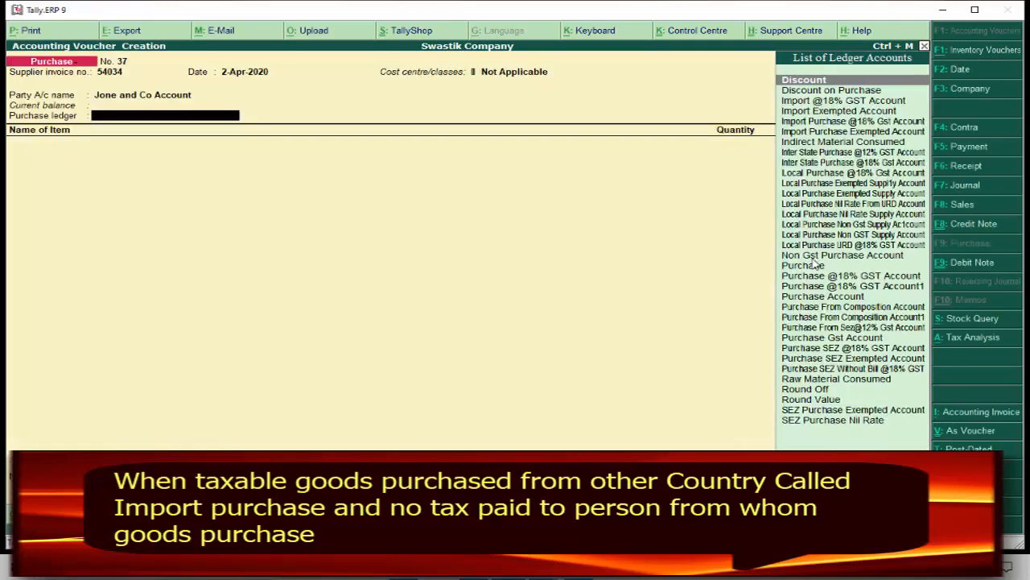
key(alt+c)
text(Import)
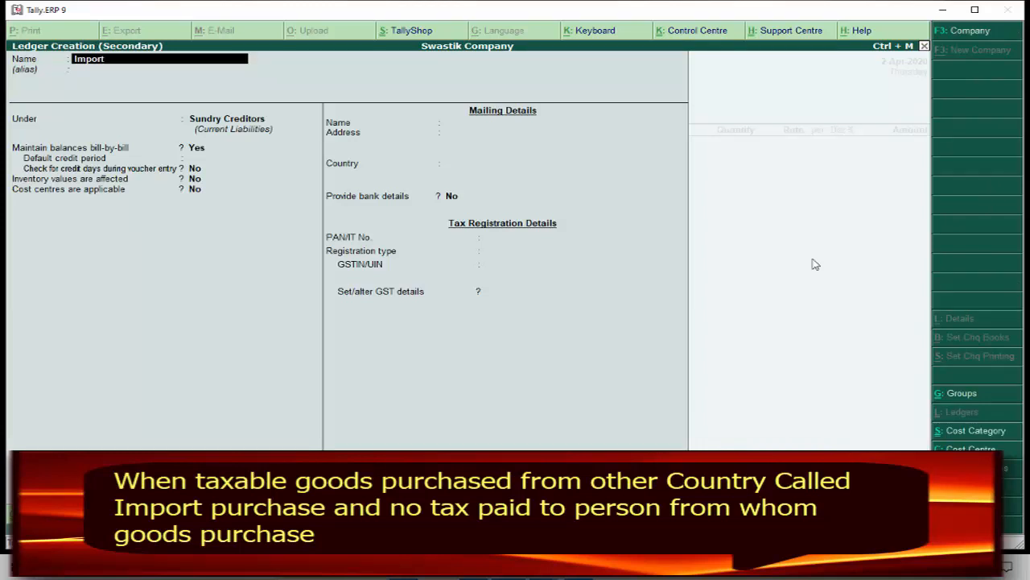
text(@28% GST Account)
key(Return)
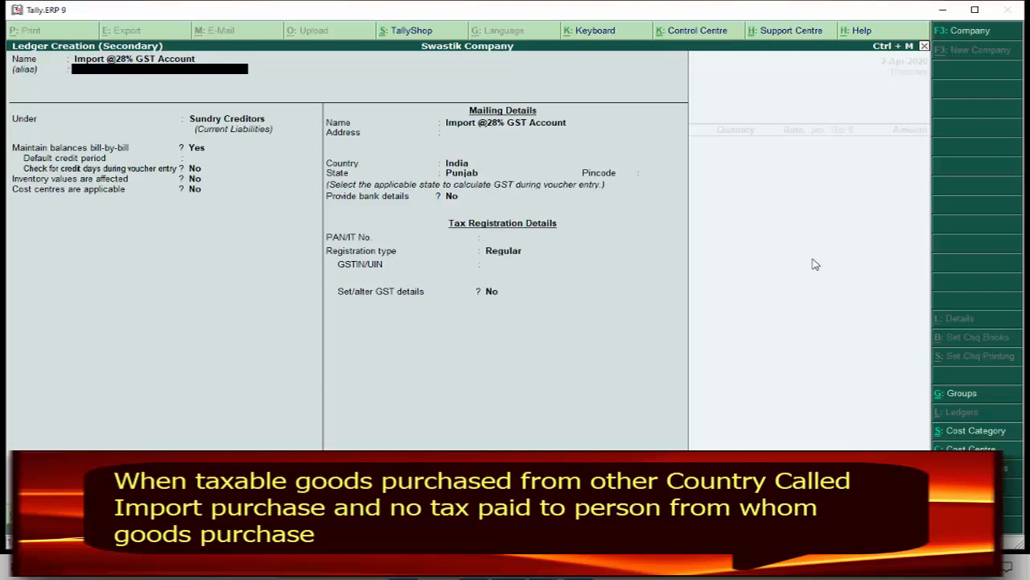
key(Return)
key(Return)
key(BackSpace)
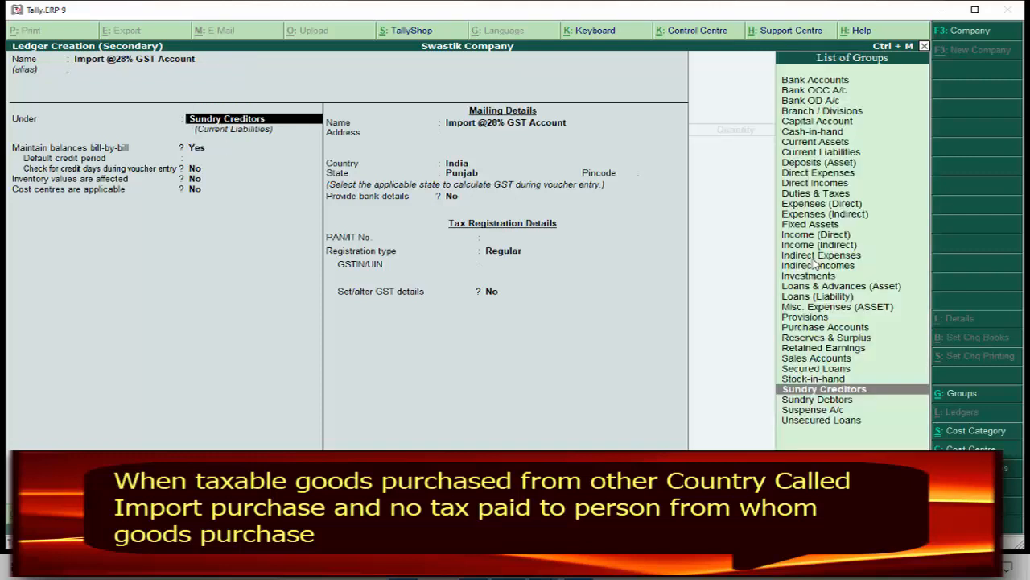
text(Pu)
key(Return)
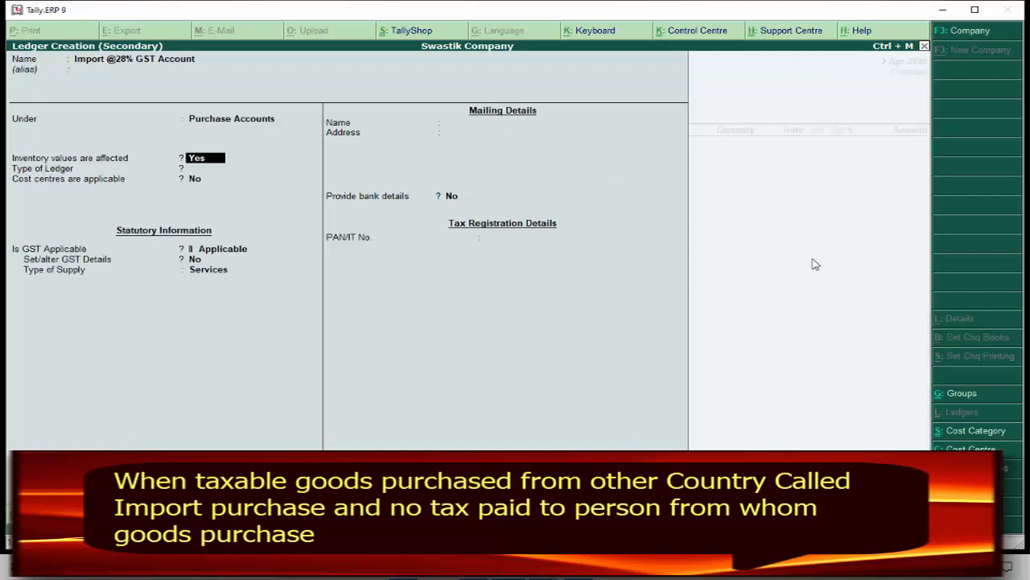
Keep GST applicable, enable altering the import ledger's GST details, and set the nature of transaction to Imports Taxable.
key(Return)
key(Return)
key(Return)
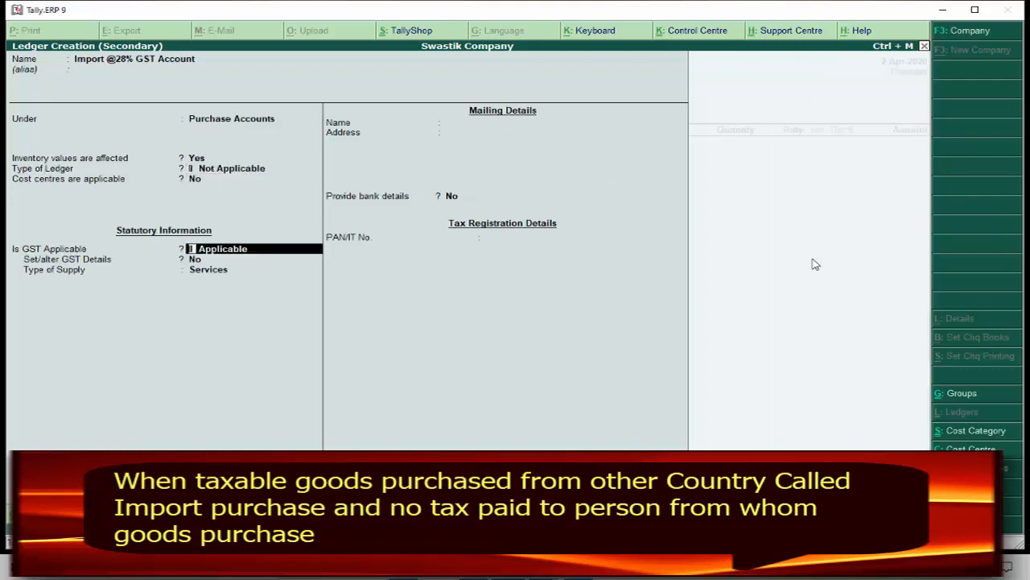
key(Return)
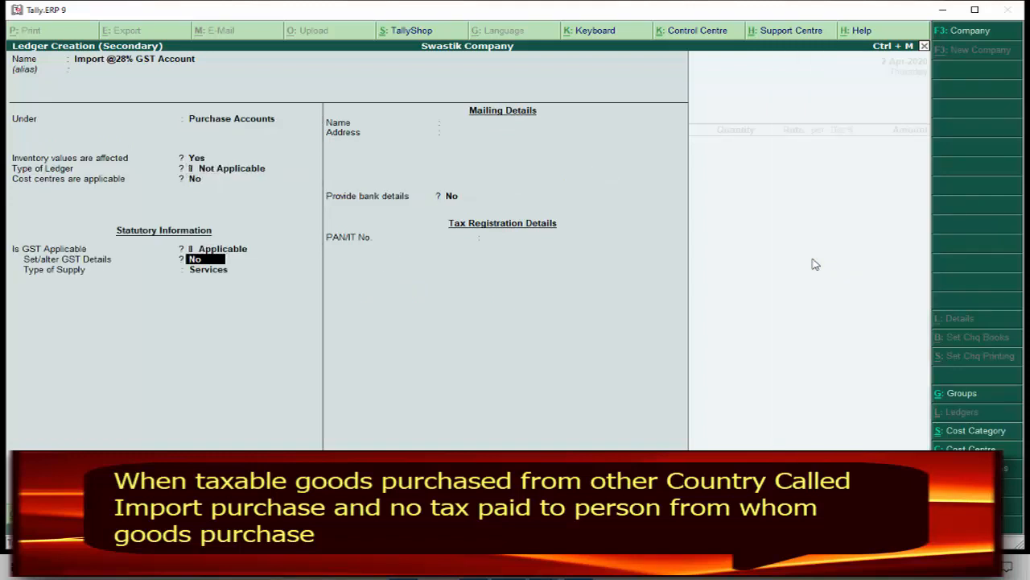
key(y)
key(Return)
key(Return)
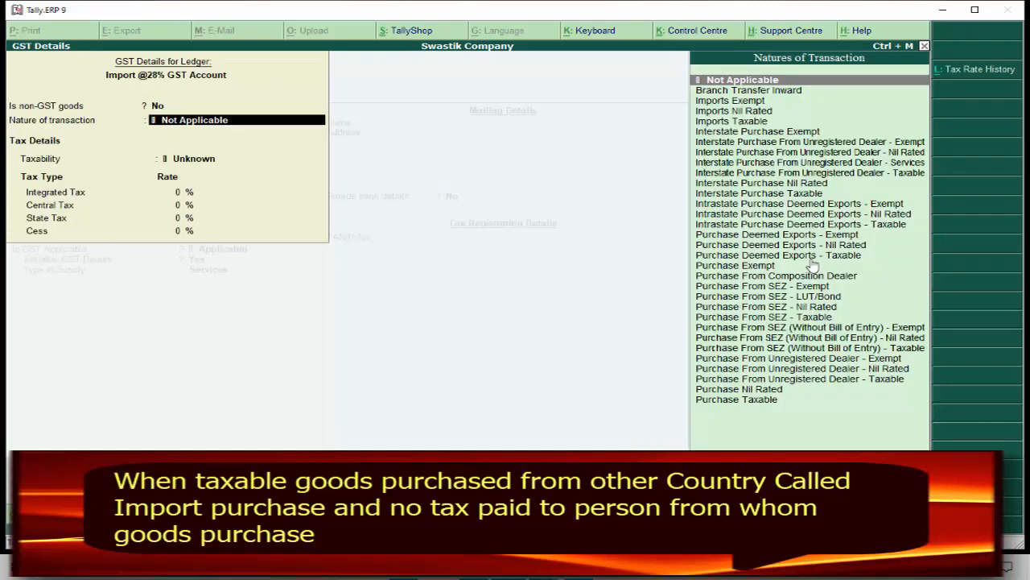
key(Down)
key(Down)
key(Down)
key(Down)
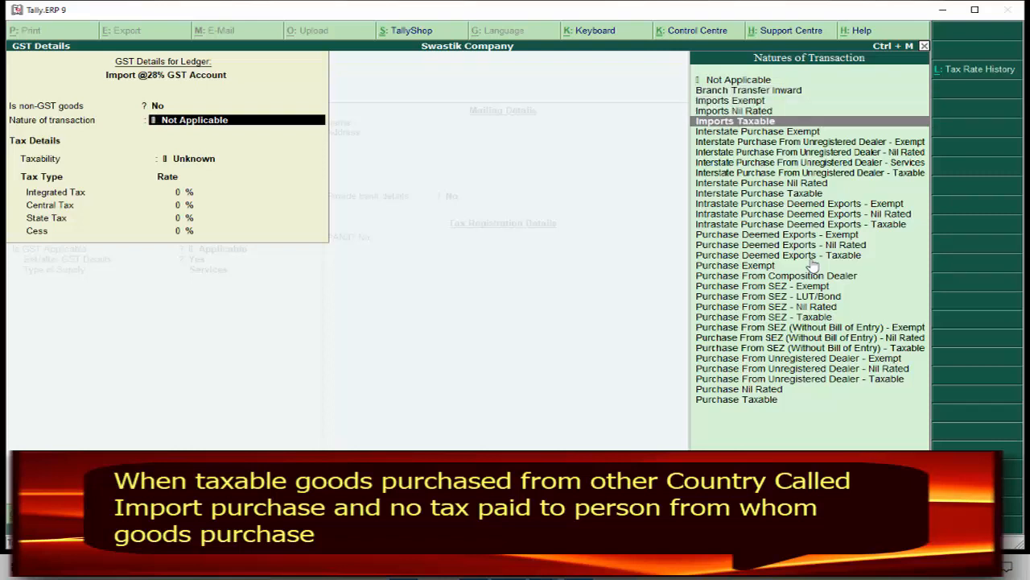
key(Return)
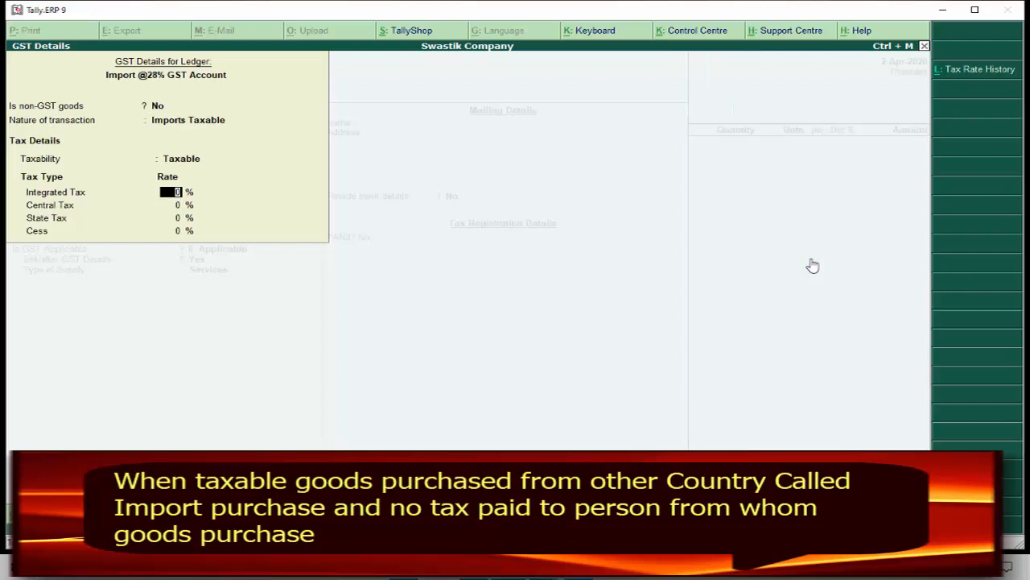
Set the import ledger's integrated tax rate to 28% and accept its GST details.
text(28)
key(Return)
key(Return)
key(Return)
key(Return)
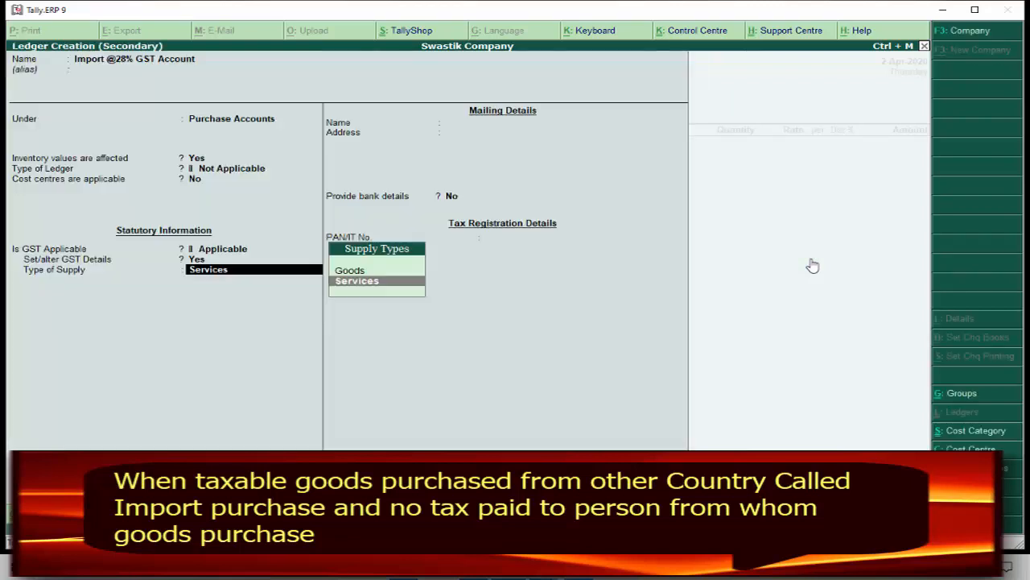
Set the import ledger's type of supply to Goods, save it as the purchase ledger, and accept the tax classification.
key(Up)
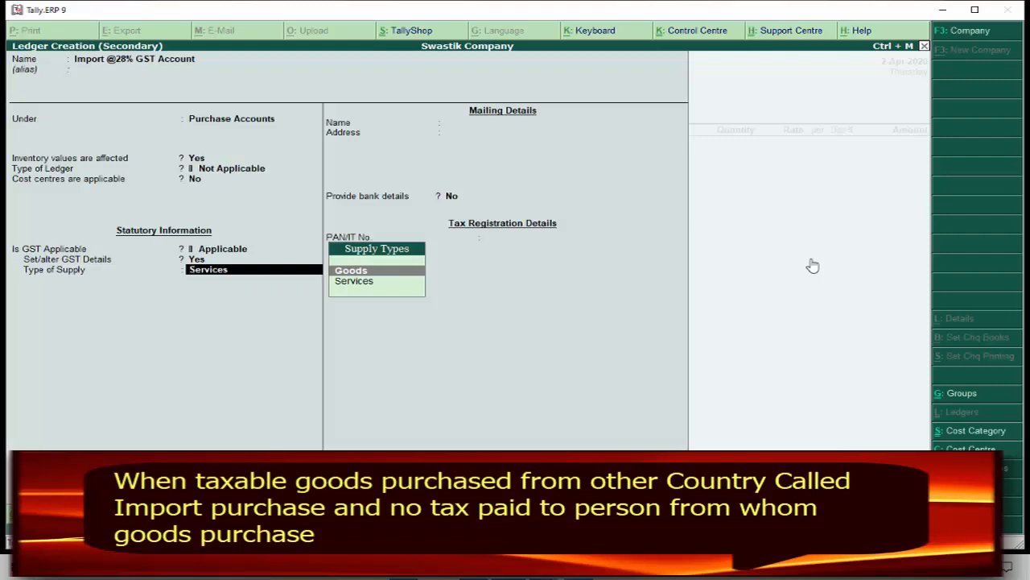
key(Return)
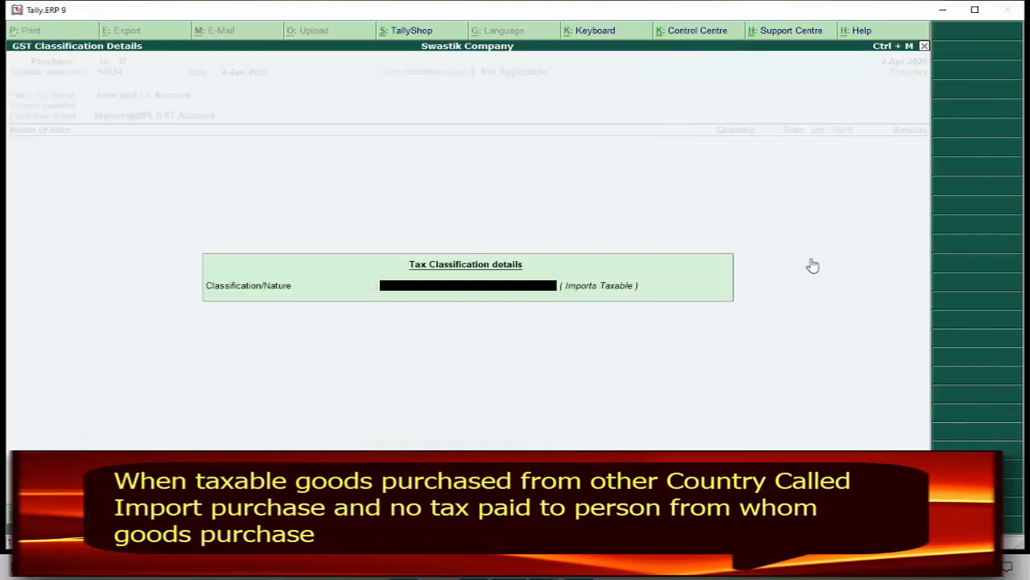
key(Return)
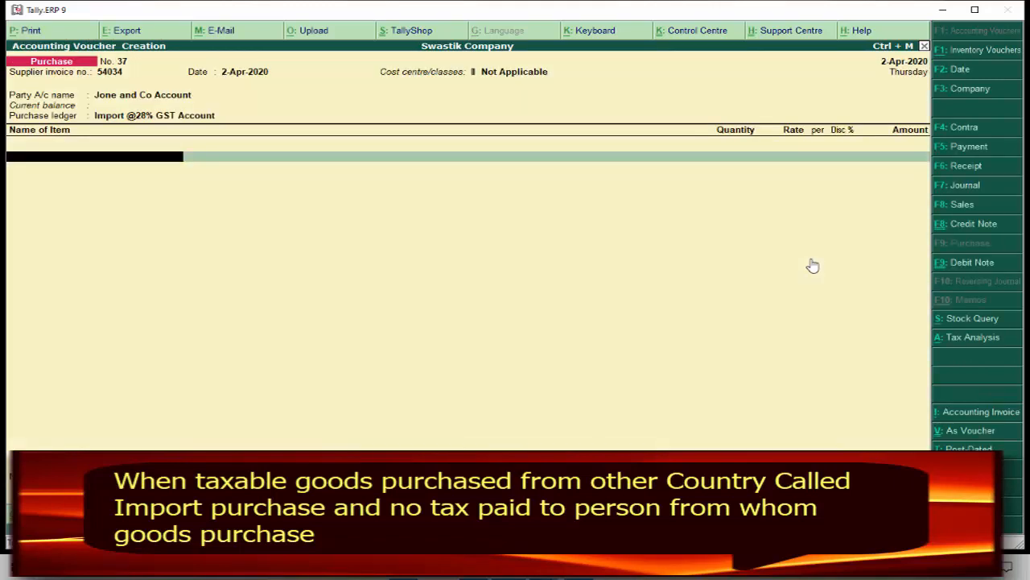
Choose IPhone Mobile as the stock item on the purchase voucher's first line.
text(S)
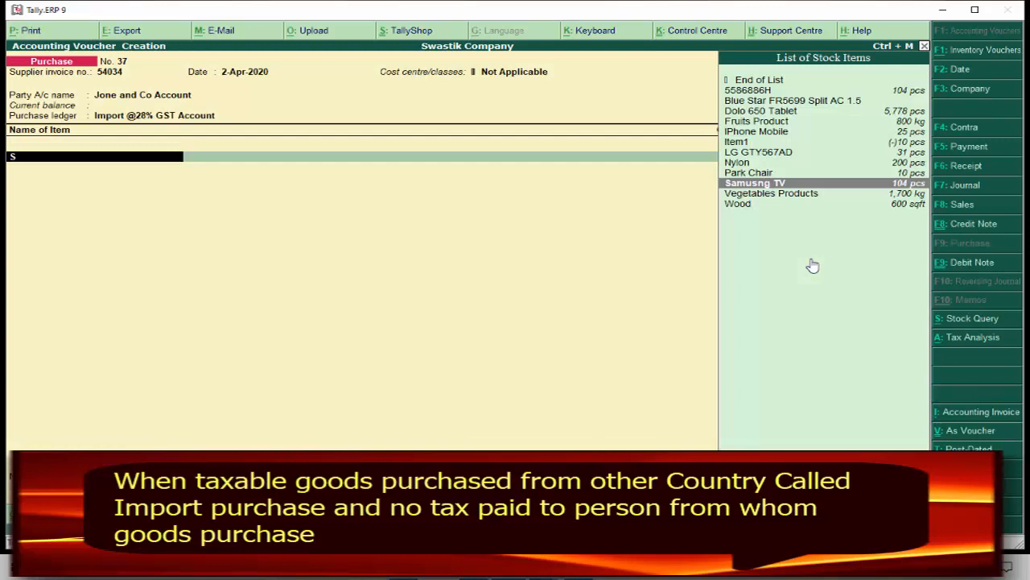
key(Up)
key(Up)
key(Up)
key(Up)
key(Up)
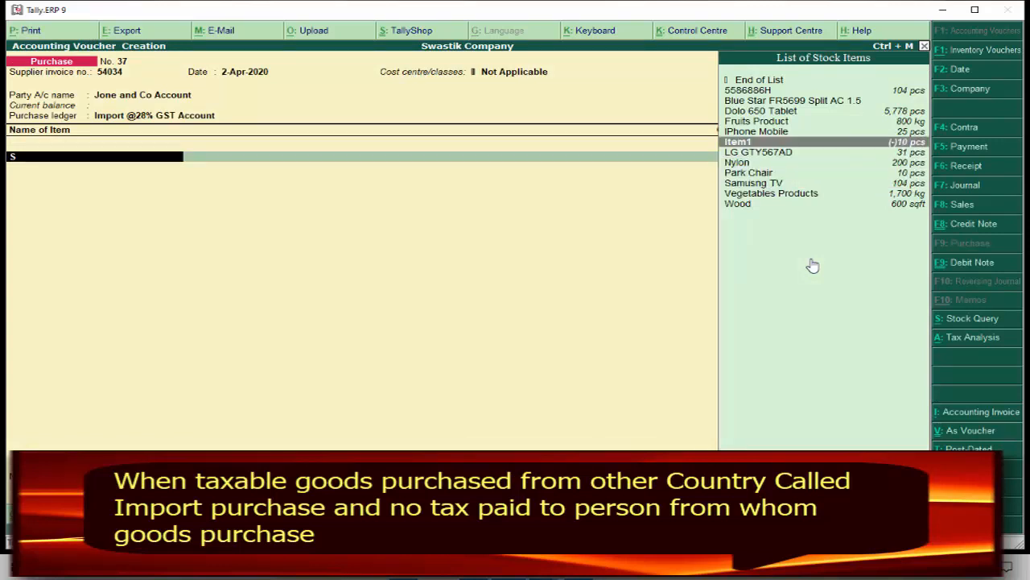
key(Return)
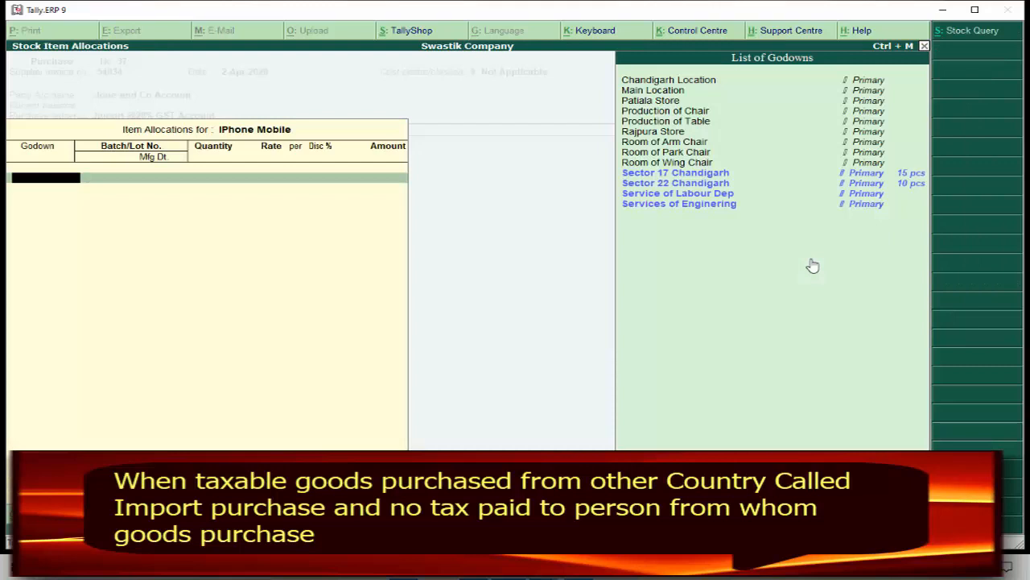
Allocate the IPhone Mobile item to the Rajpura Store godown under the new batch number 58920.
key(Up)
key(Up)
key(Up)
key(Up)
key(Up)
key(Up)
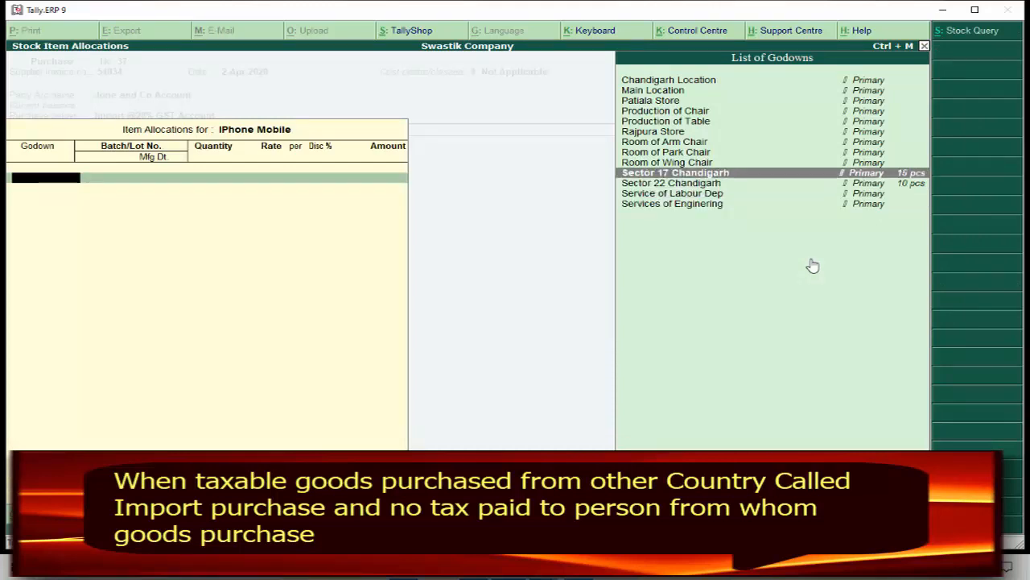
key(Up)
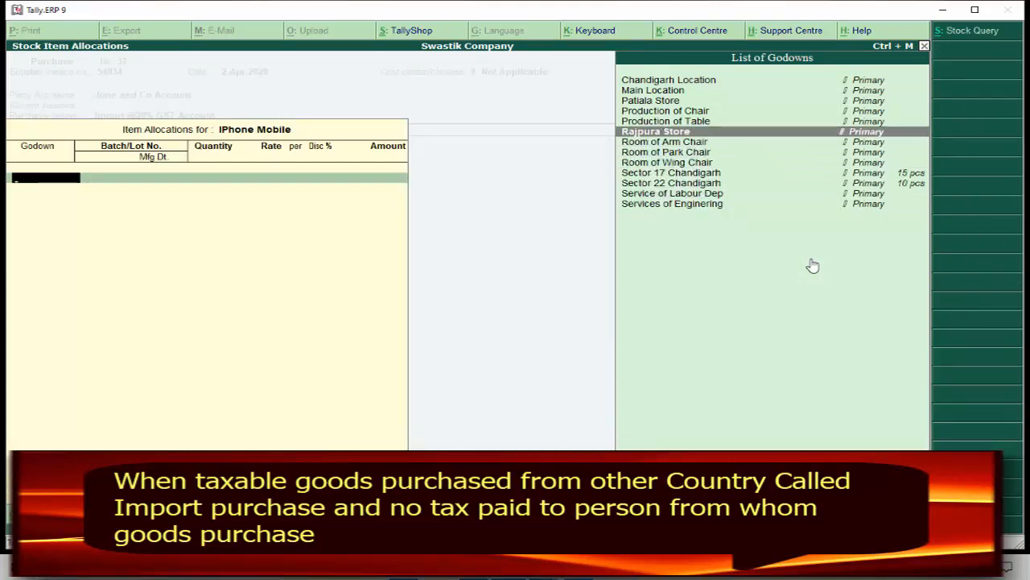
key(Return)
key(Return)
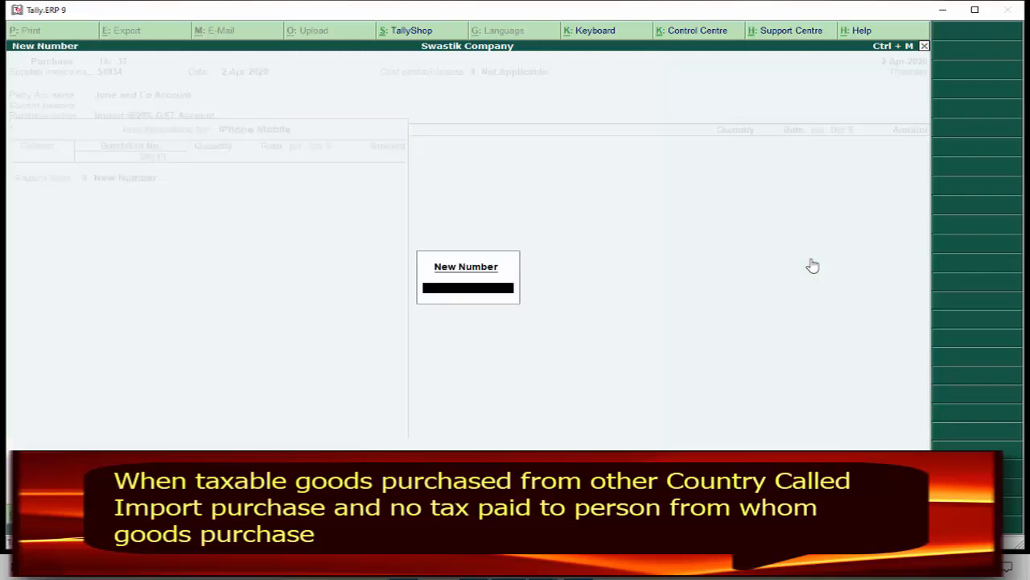
text(58920)
key(Return)
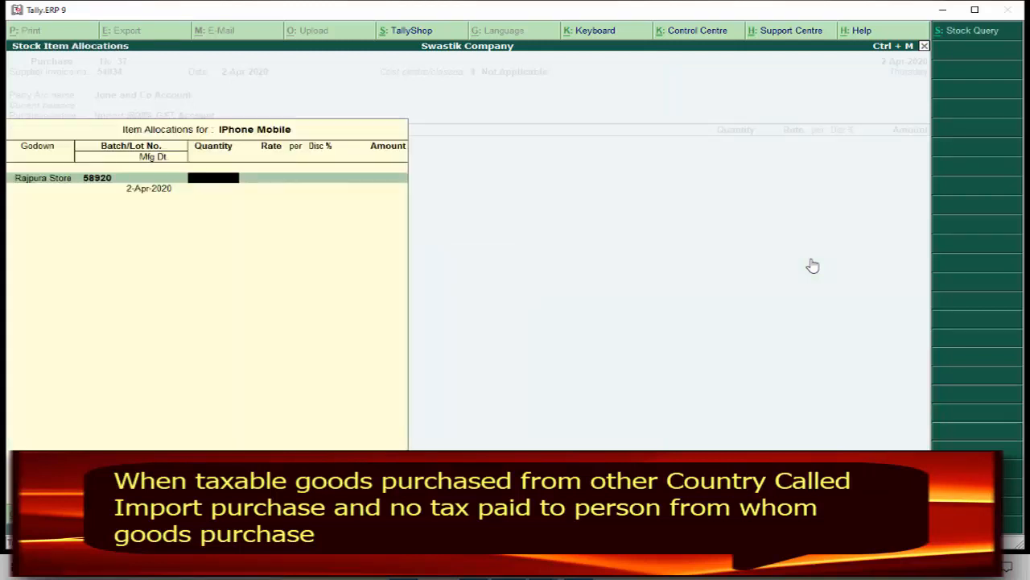
Enter a quantity of 20 pcs at the default rate with a 10% discount, and accept the item allocation.
text(20)
key(Return)
key(Return)
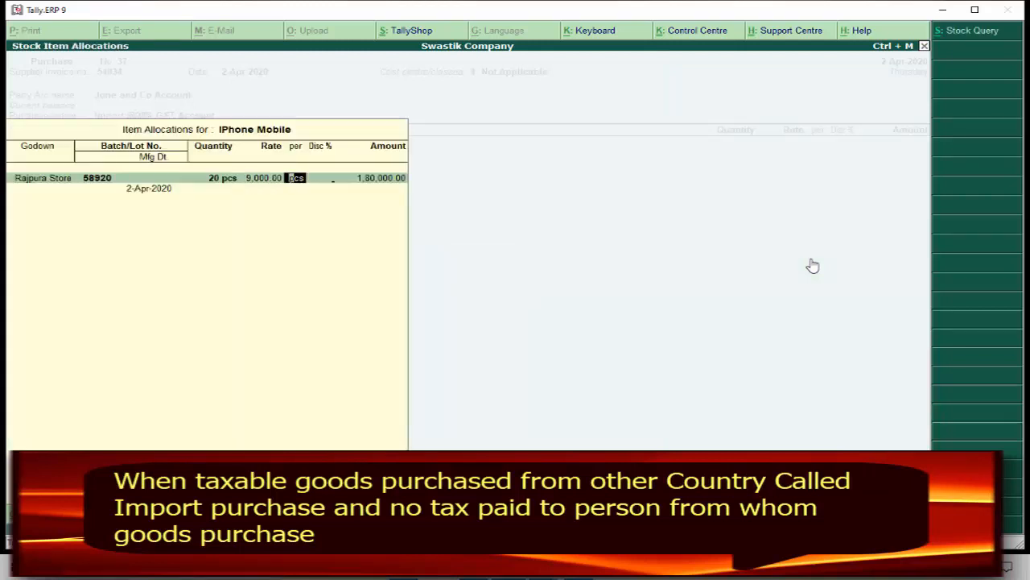
key(Return)
text(10)
key(Return)
key(Return)
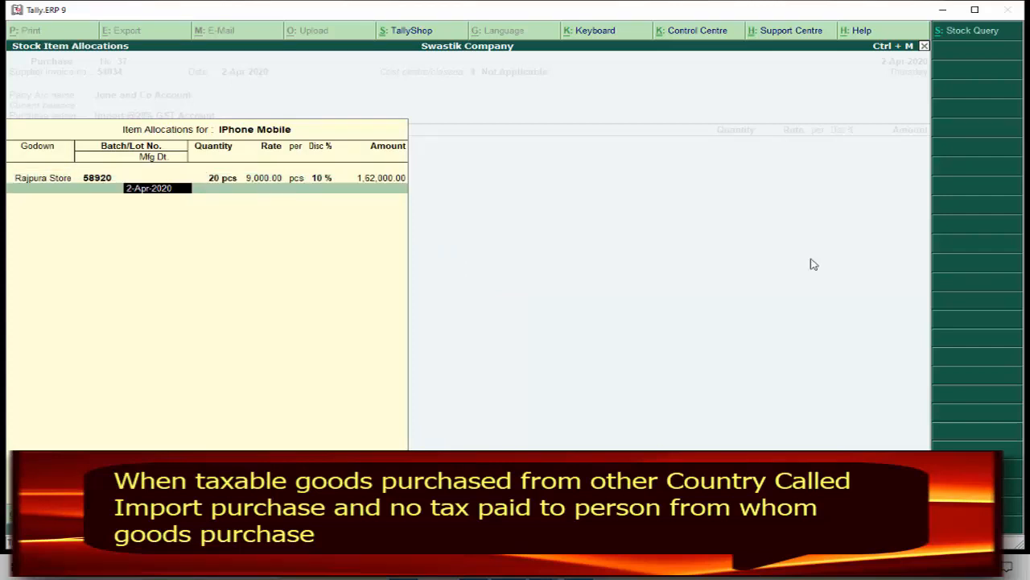
key(Return)
key(Return)
key(Return)
key(Return)
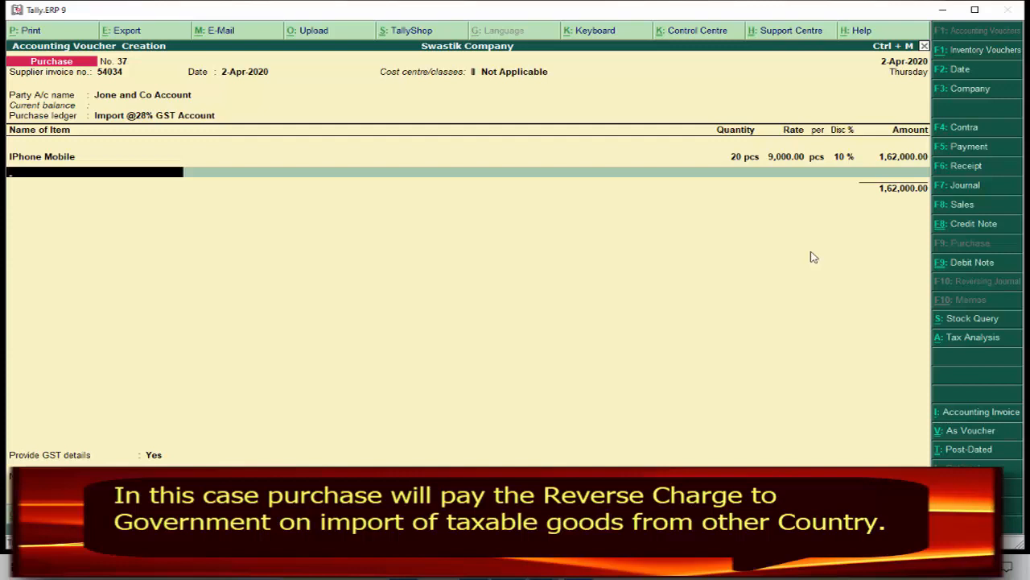
End the item and ledger entries and open the voucher's GST details with Provide GST details kept at Yes.
key(Return)
key(Return)
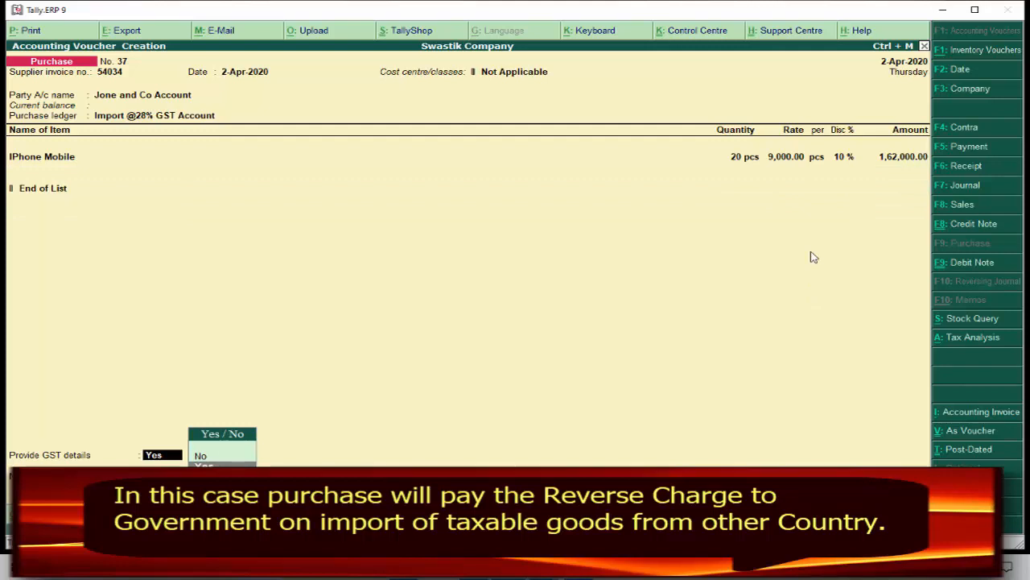
key(Return)
key(Escape)
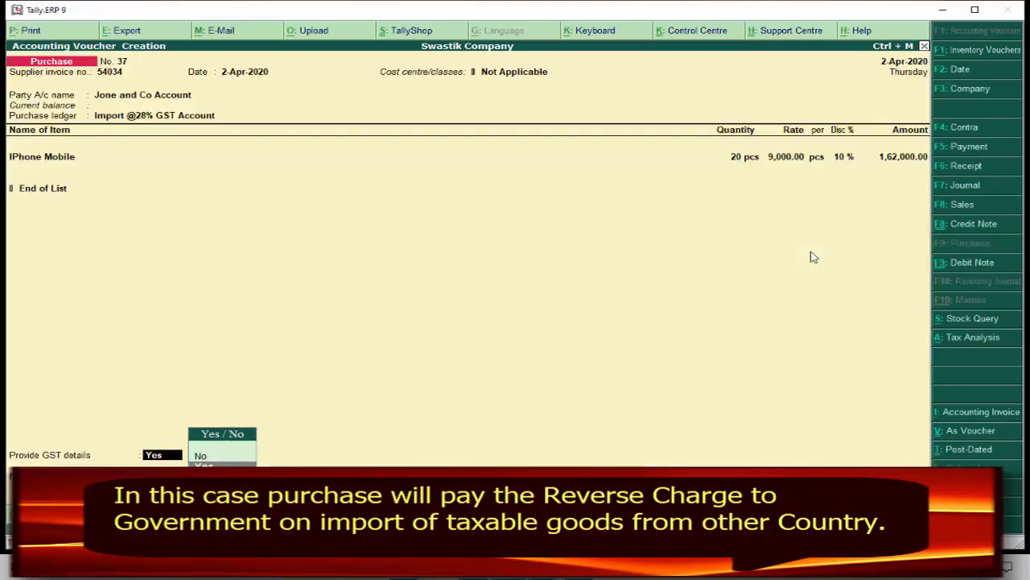
key(Return)
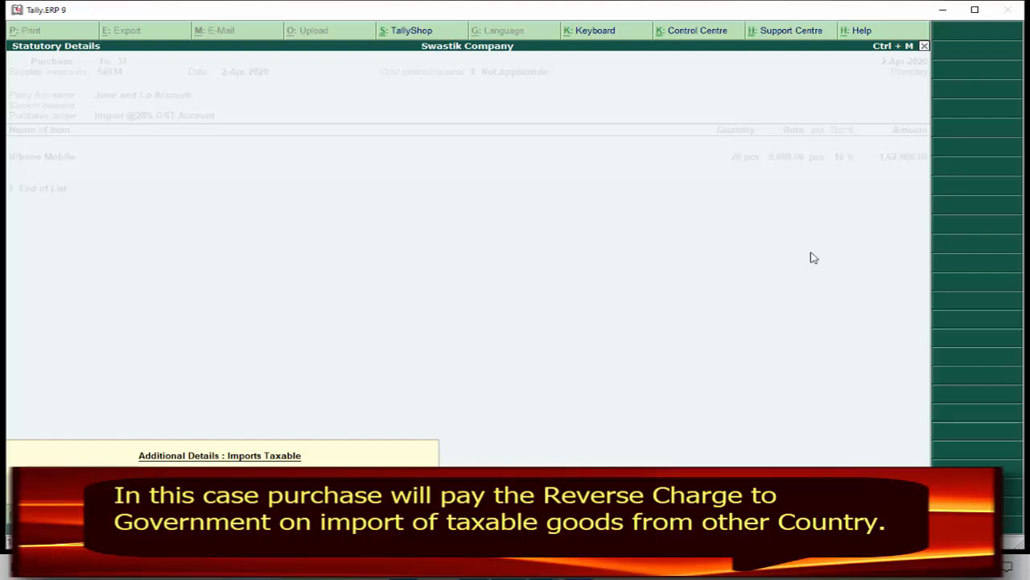
Accept the Imports Taxable additional details and save the import purchase voucher.
key(Return)
key(Return)
key(Return)
key(Return)
key(Return)
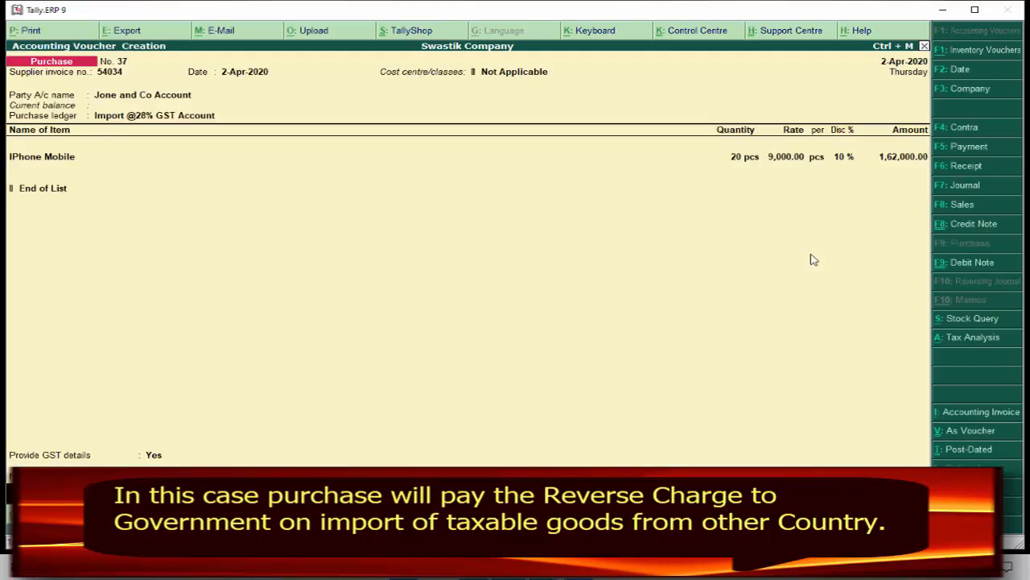
key(Return)
key(Return)
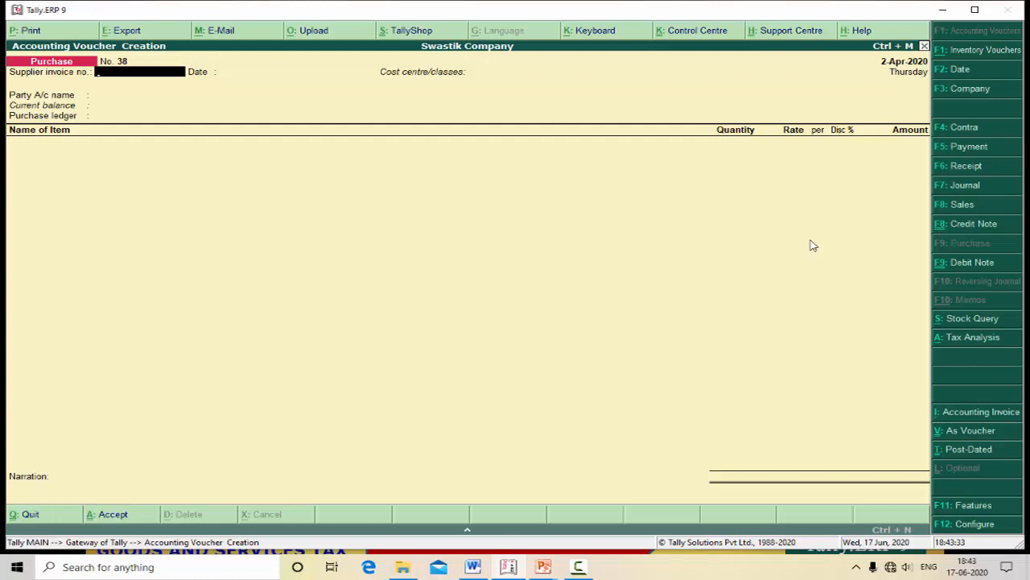
Start a journal voucher with a statutory adjustment and set its type of duty/tax to GST.
click(980, 192)
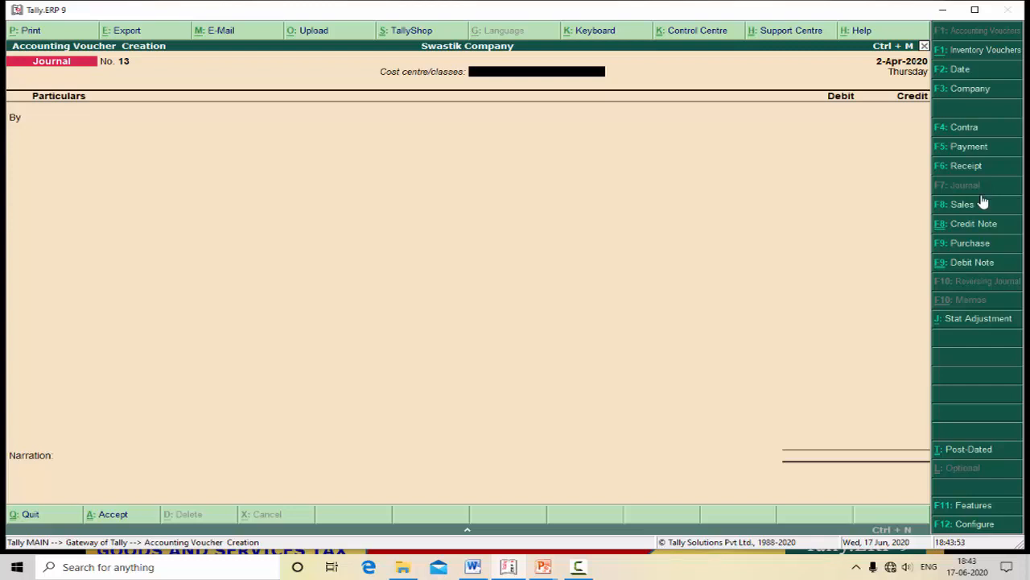
click(965, 322)
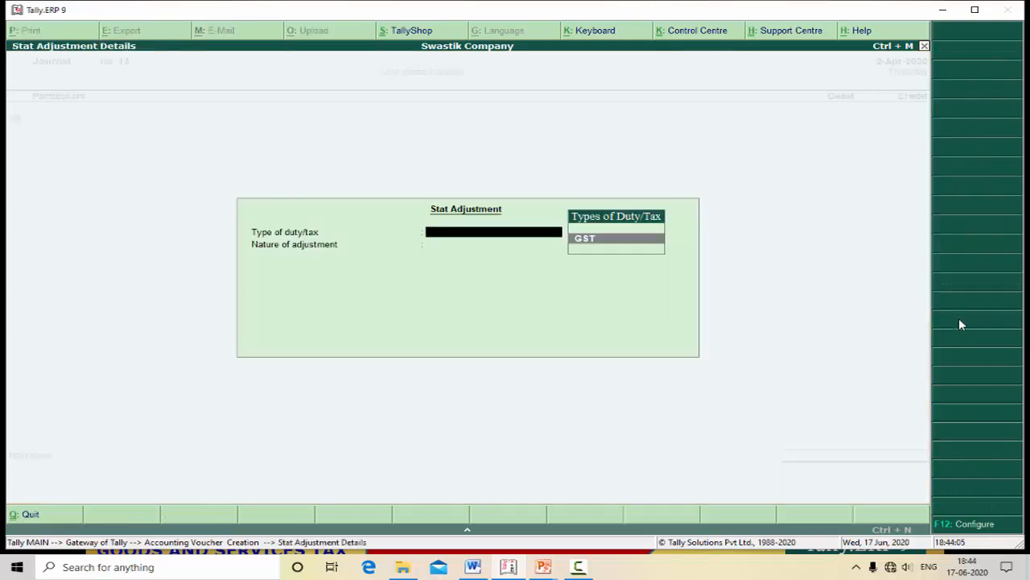
key(Return)
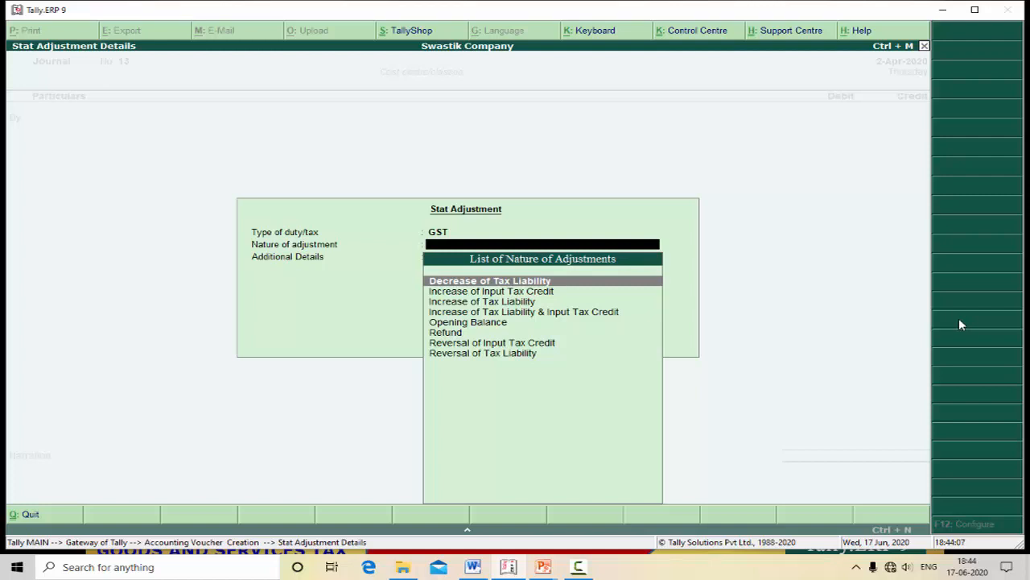
Review the available adjustment natures and set the nature of adjustment to Increase of Tax Liability.
key(Down)
key(Down)
key(Down)
key(Down)
key(Down)
key(Down)
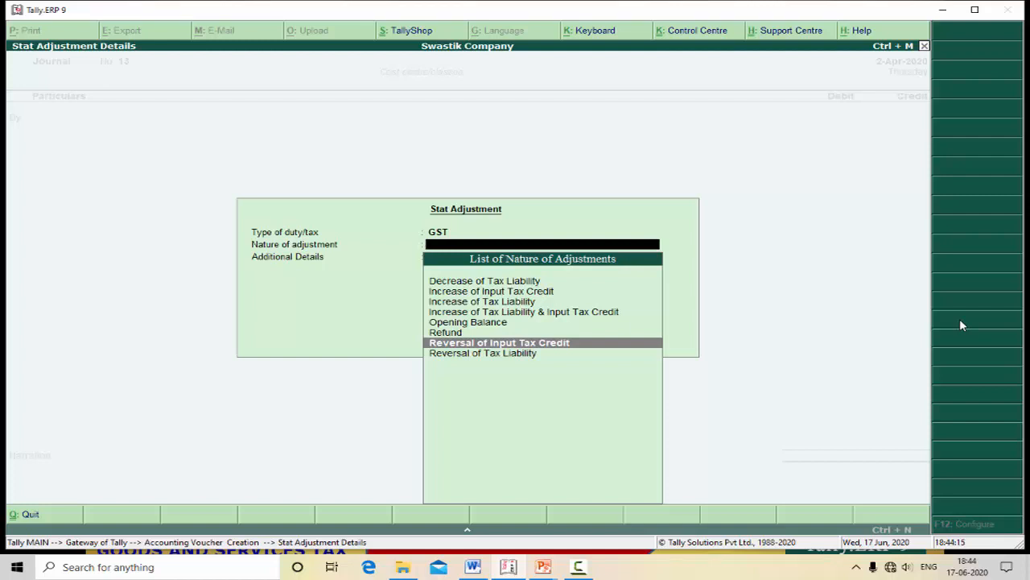
key(Down)
key(Up)
key(Up)
key(Up)
key(Up)
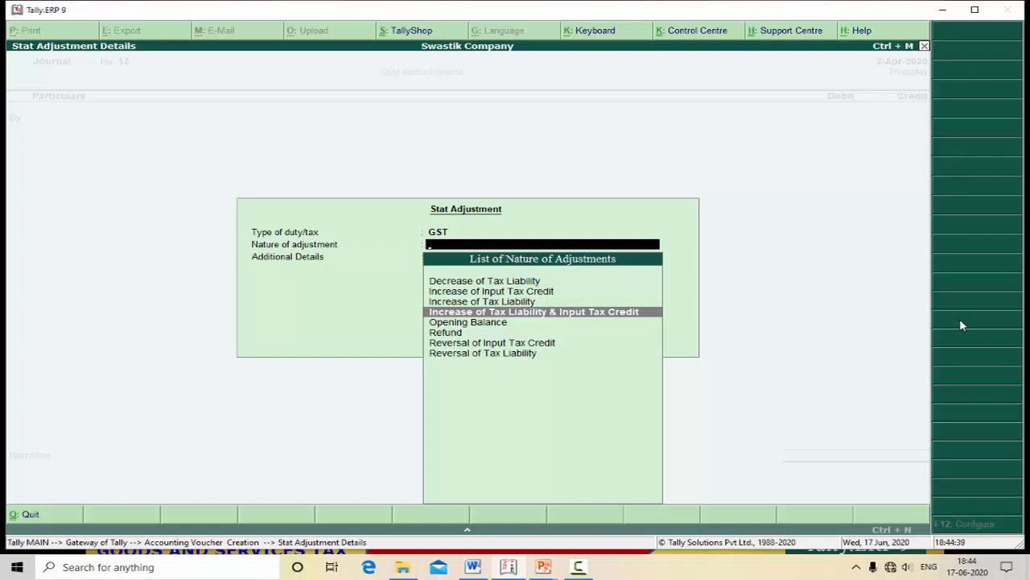
key(Up)
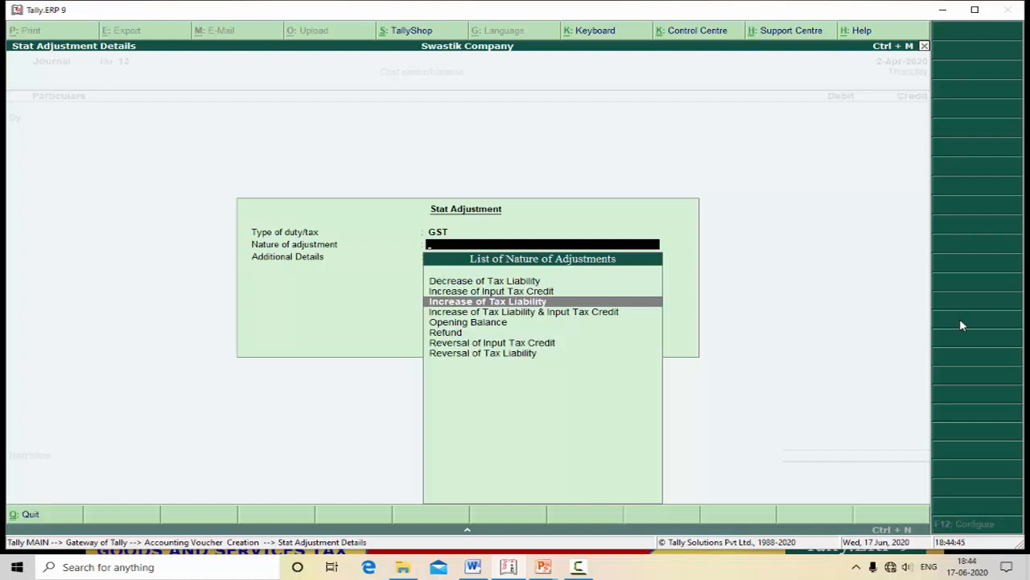
key(Down)
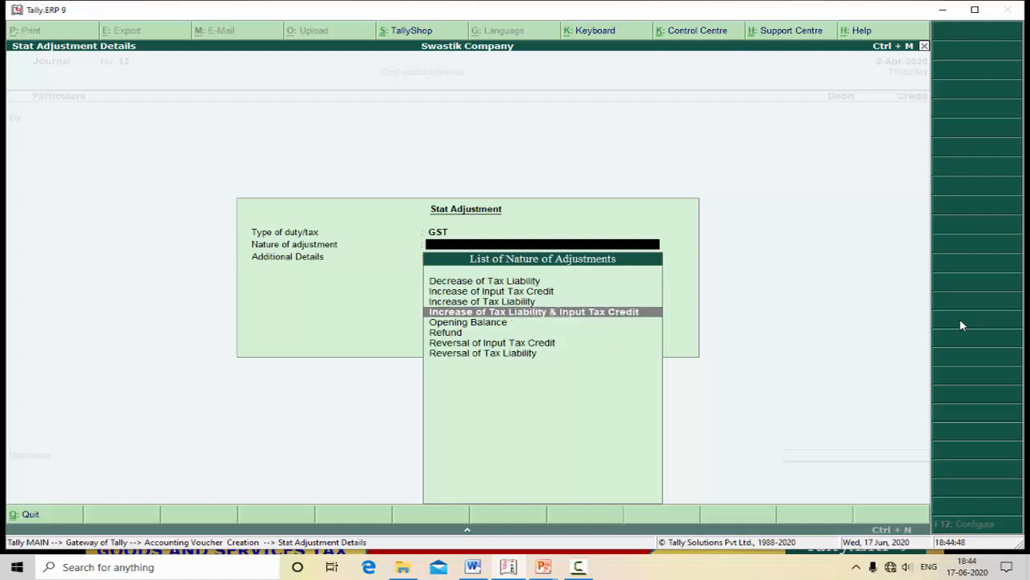
key(Return)
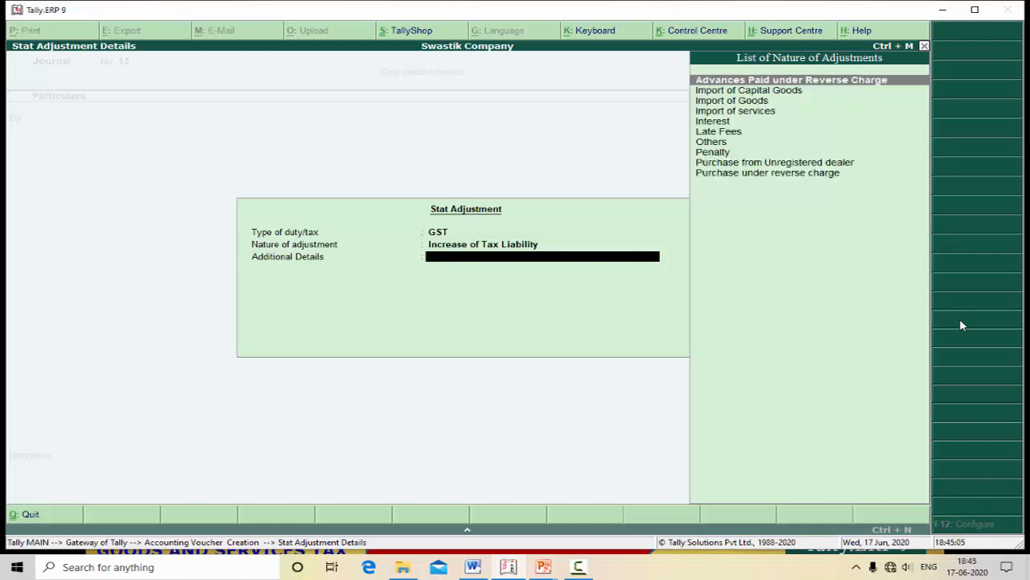
key(BackSpace)
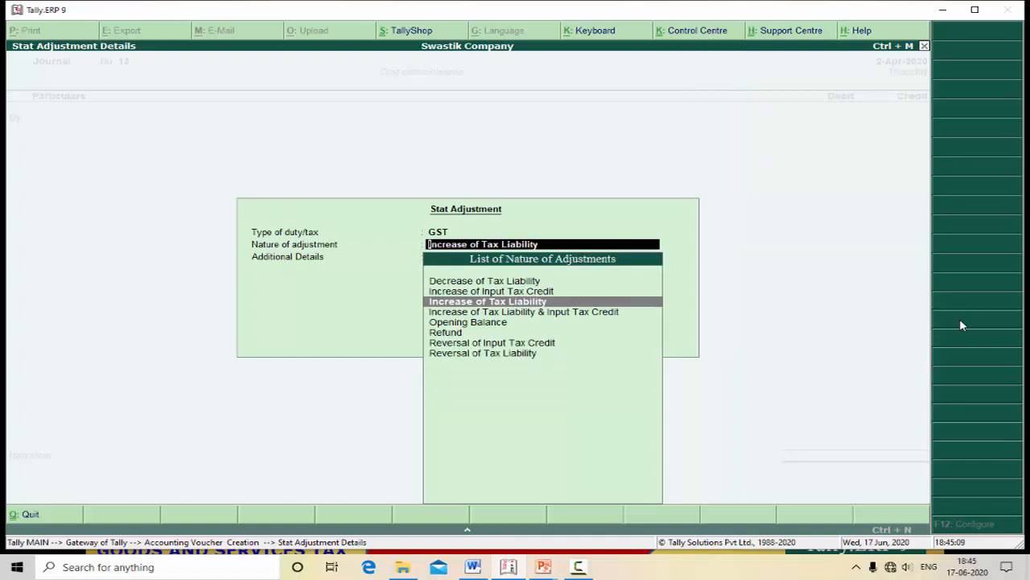
key(Down)
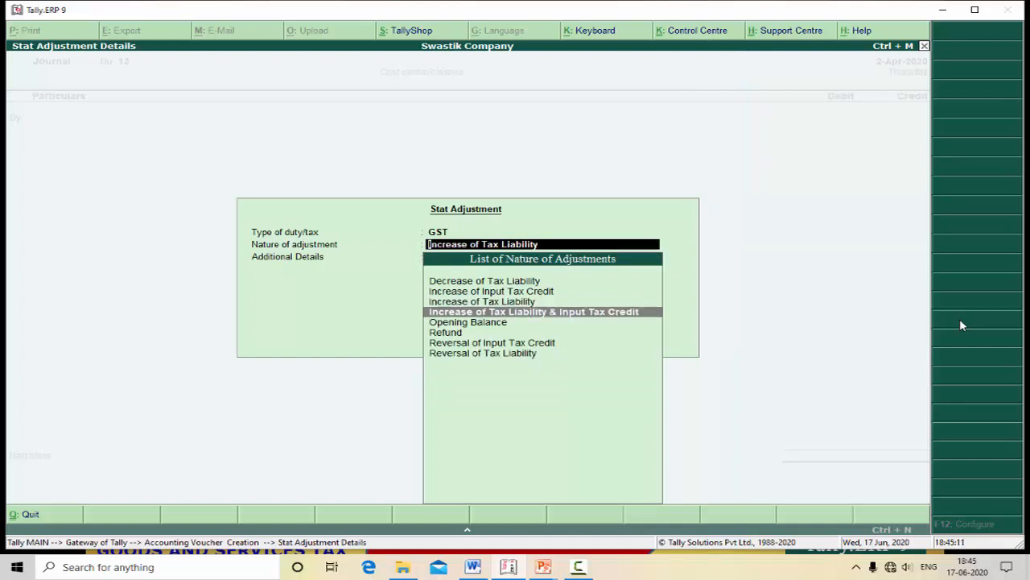
key(Up)
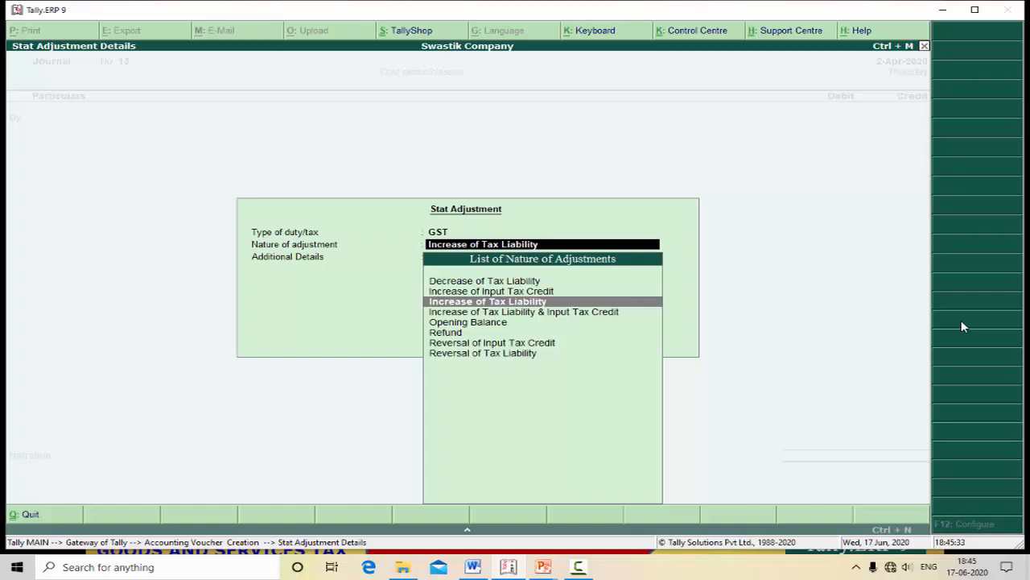
key(Return)
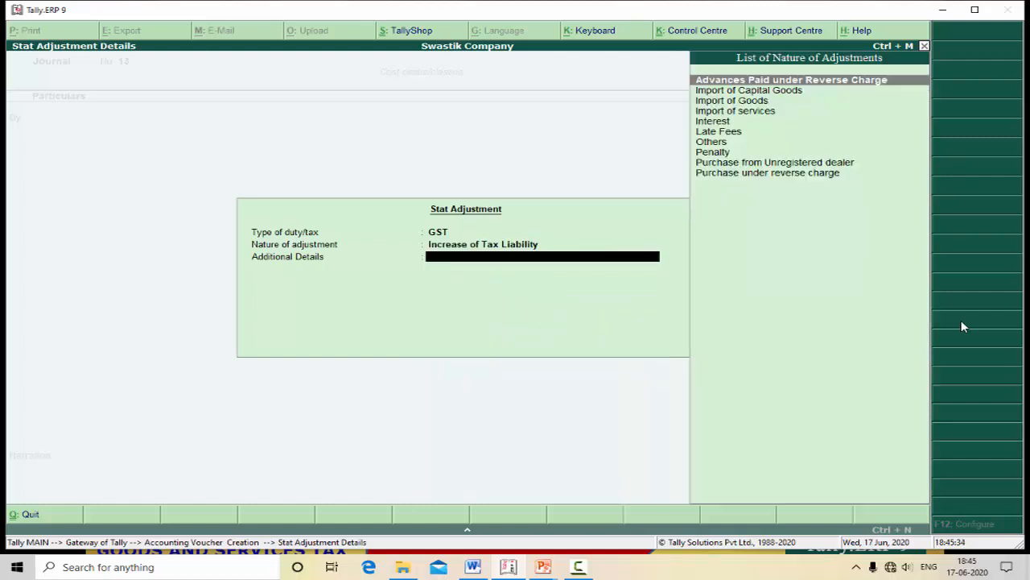
Set the adjustment's additional details to Import of Goods and keep the journal's cost centre/class as Not Applicable.
key(Down)
key(Down)
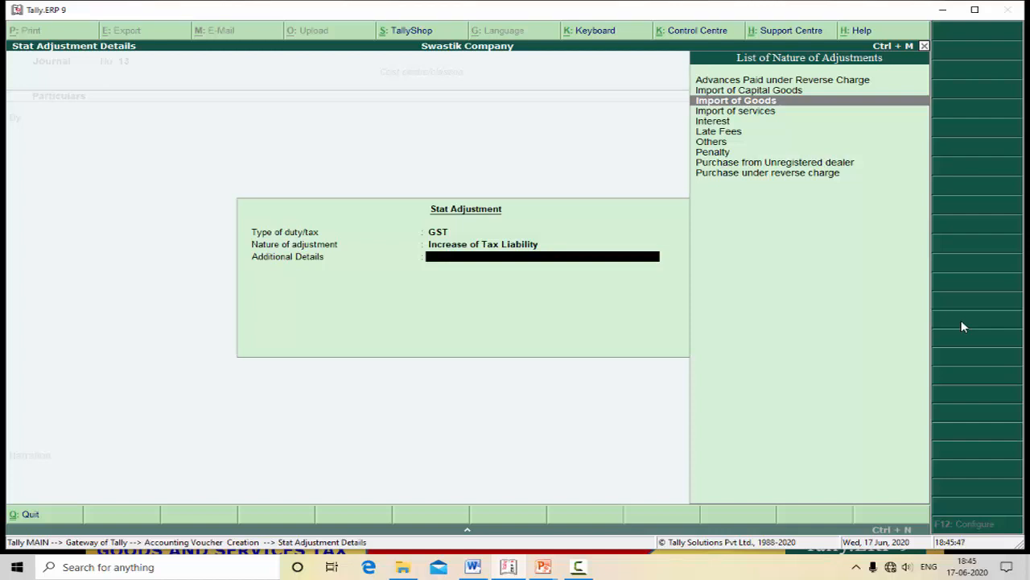
key(Down)
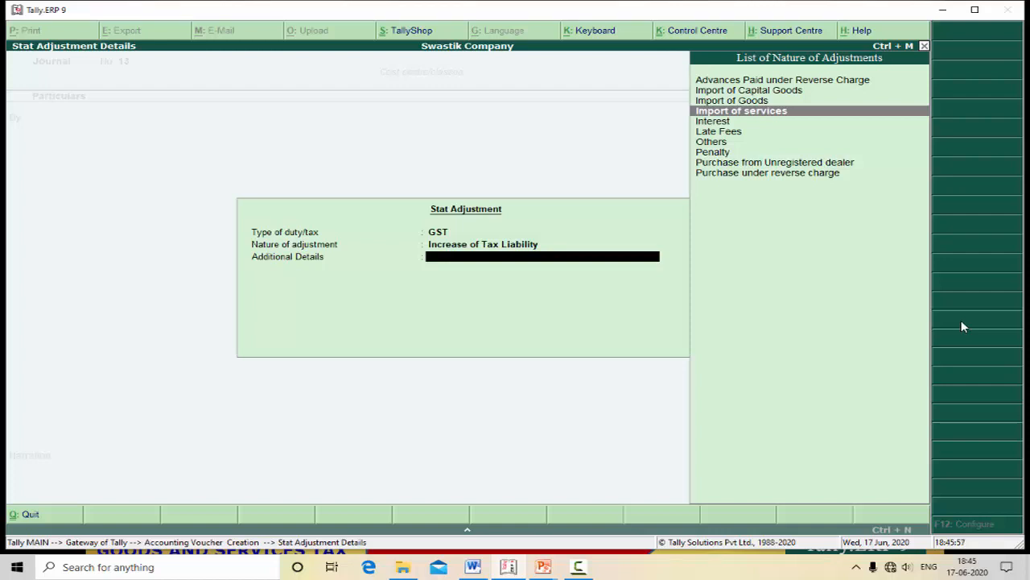
key(Up)
key(Return)
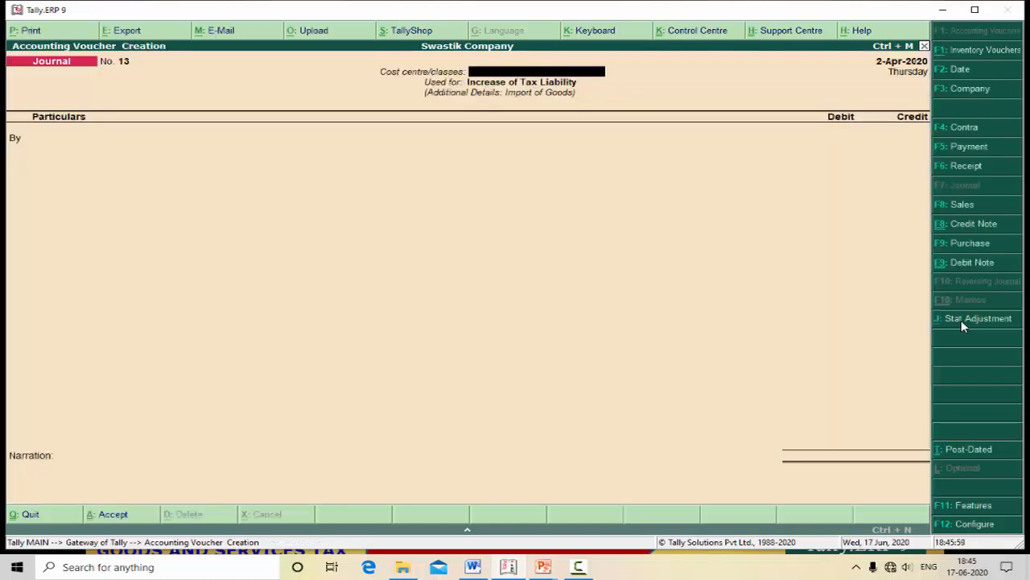
key(Return)
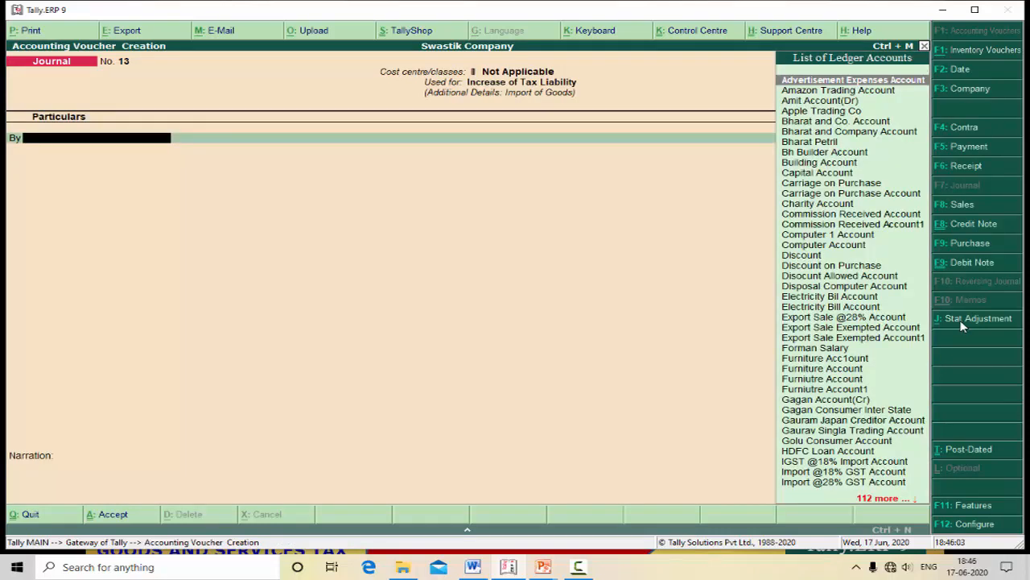
Start a new ledger named Tax on Import Purchase Account and place it under Current Assets.
key(alt+c)
text(Tax)
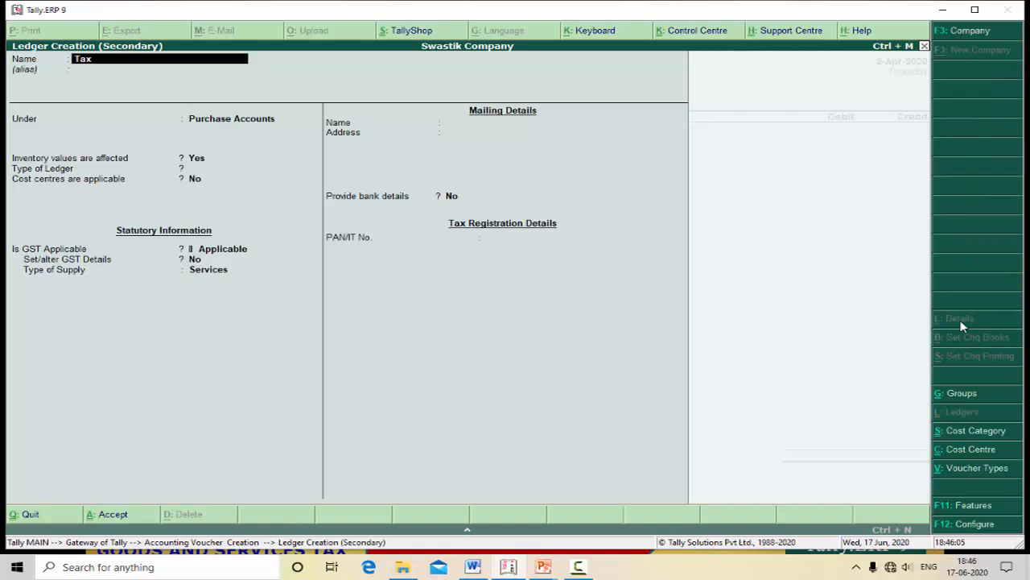
text( on Import Purchase Account)
key(Return)
key(Return)
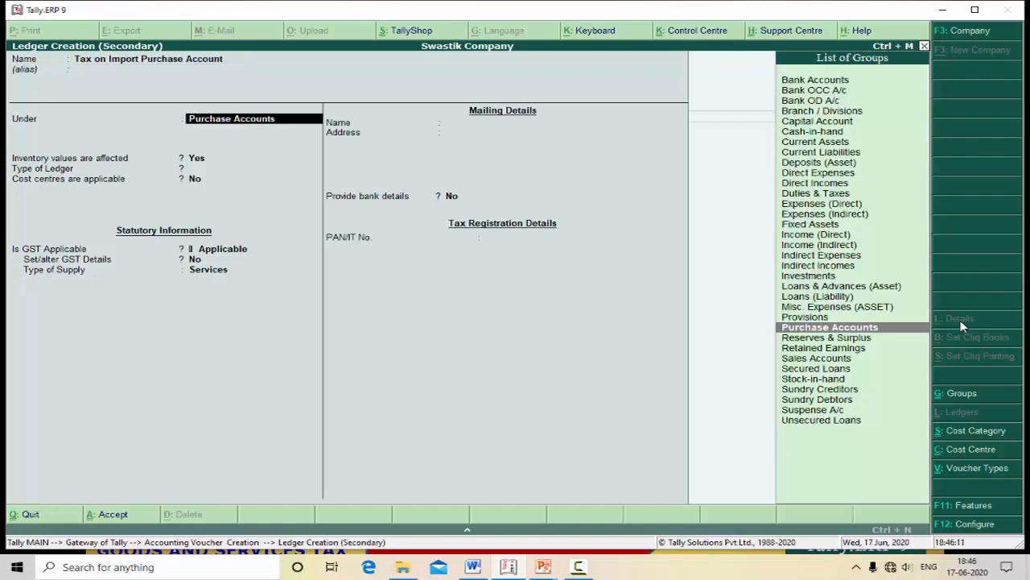
text(Cu)
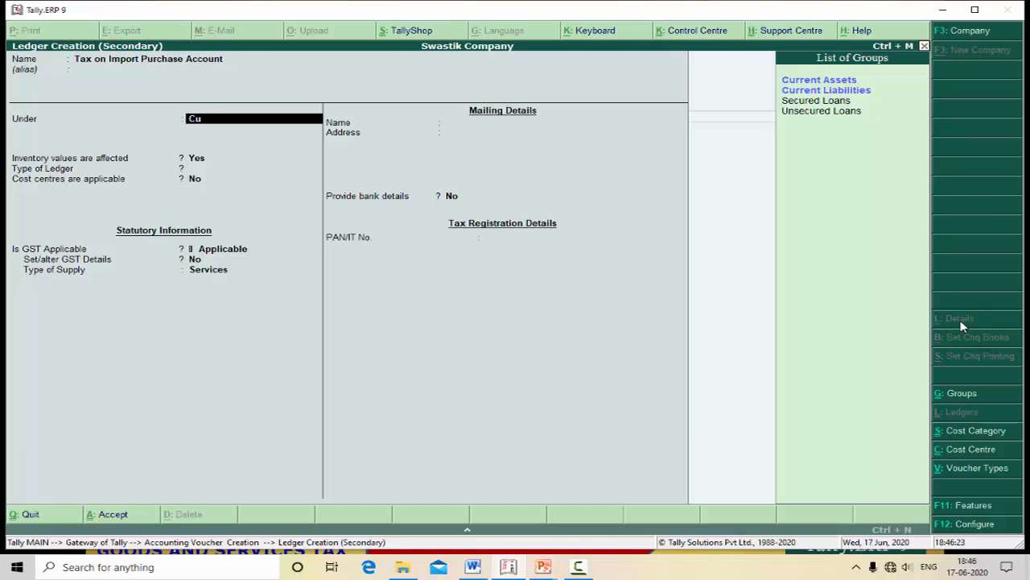
key(Down)
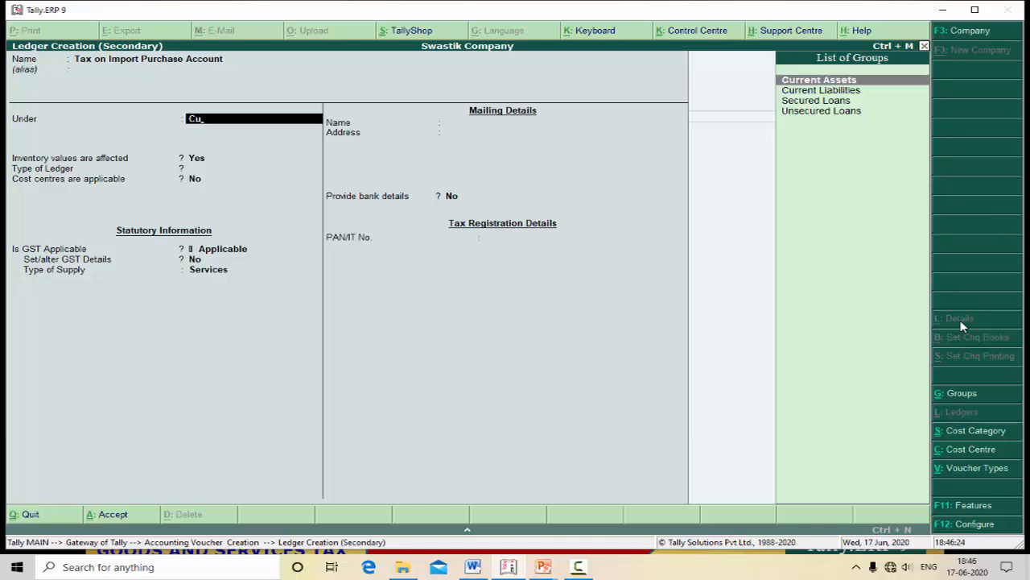
key(Return)
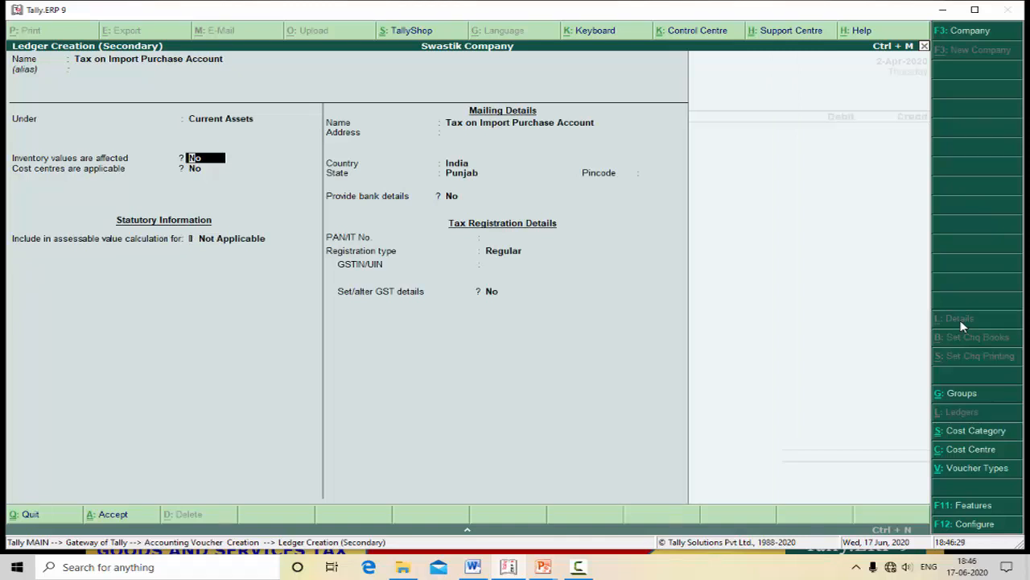
Keep the ledger's inventory values and cost centres at No, assessable value Not Applicable and registration type Regular, and save it.
key(Return)
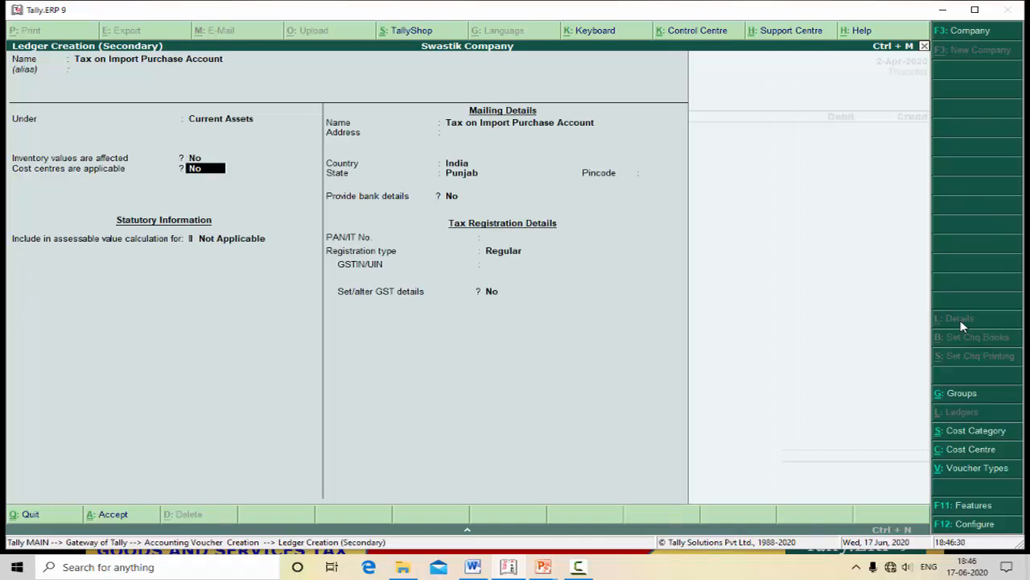
key(Return)
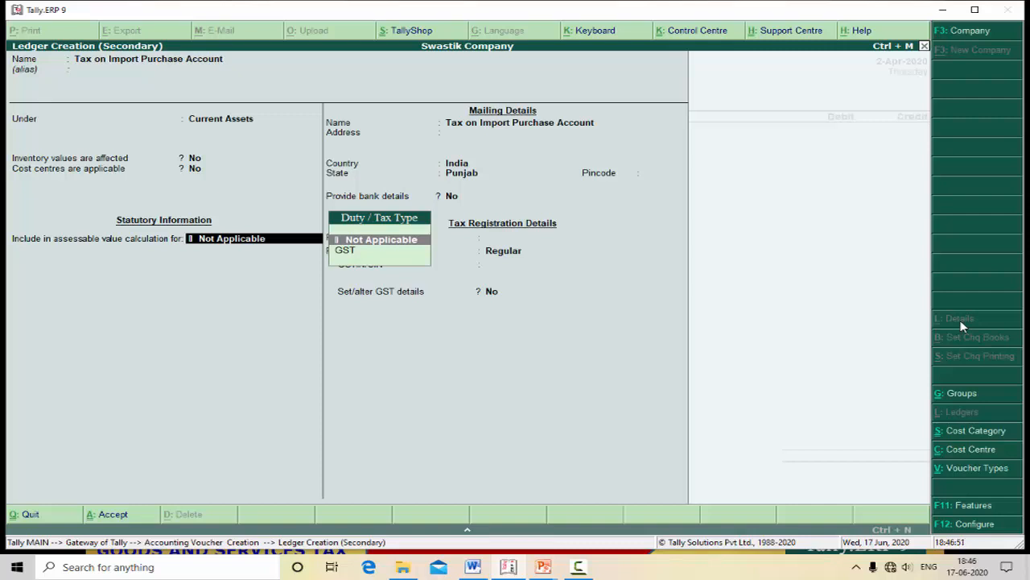
key(Return)
key(Return)
key(Return)
key(Return)
key(Return)
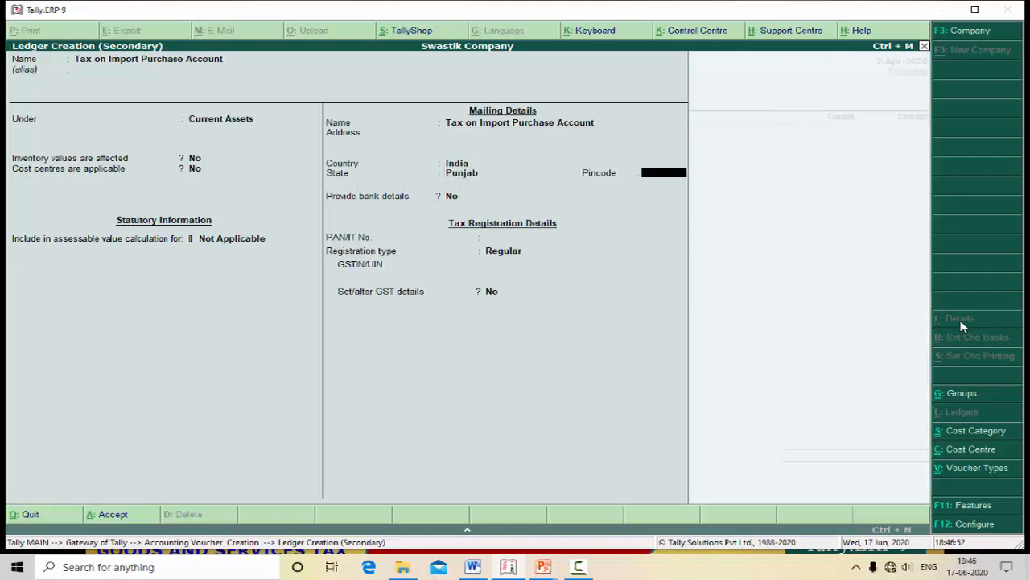
key(Return)
key(Return)
key(Return)
key(Return)
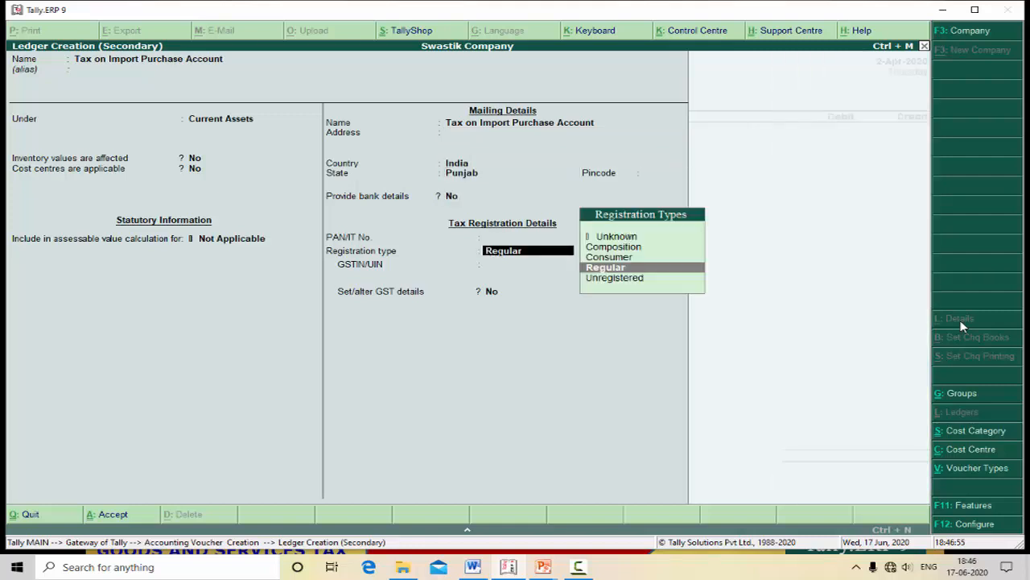
key(Return)
key(Return)
key(Return)
key(Return)
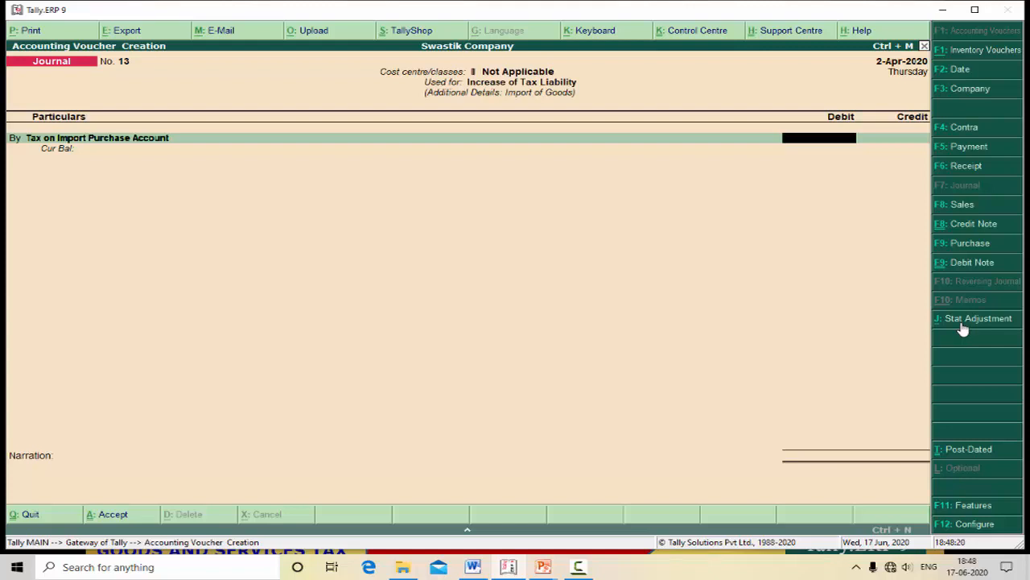
Debit Tax on Import Purchase Account with 45,360 and begin the credit line.
text(45360)
key(Return)
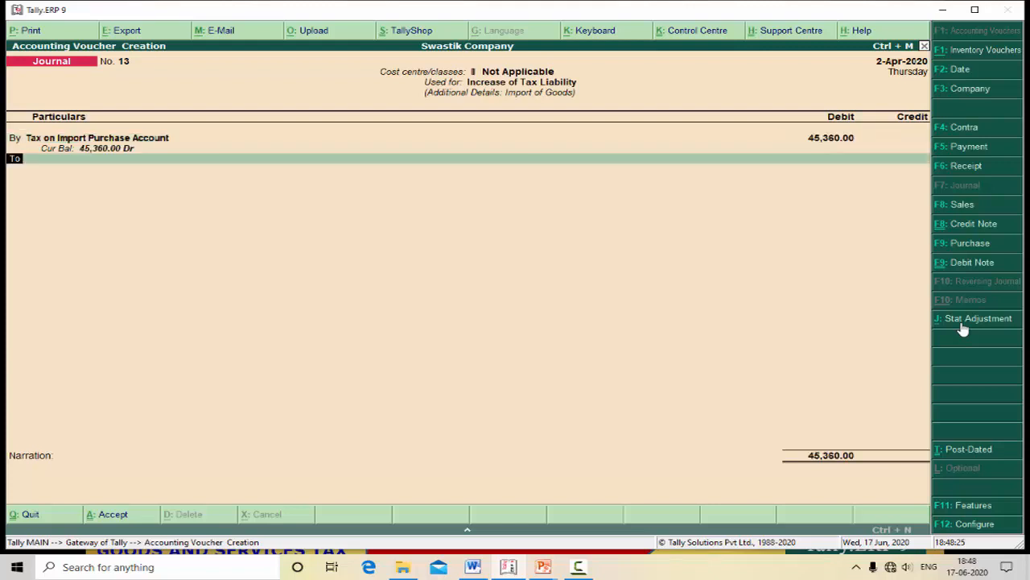
key(Return)
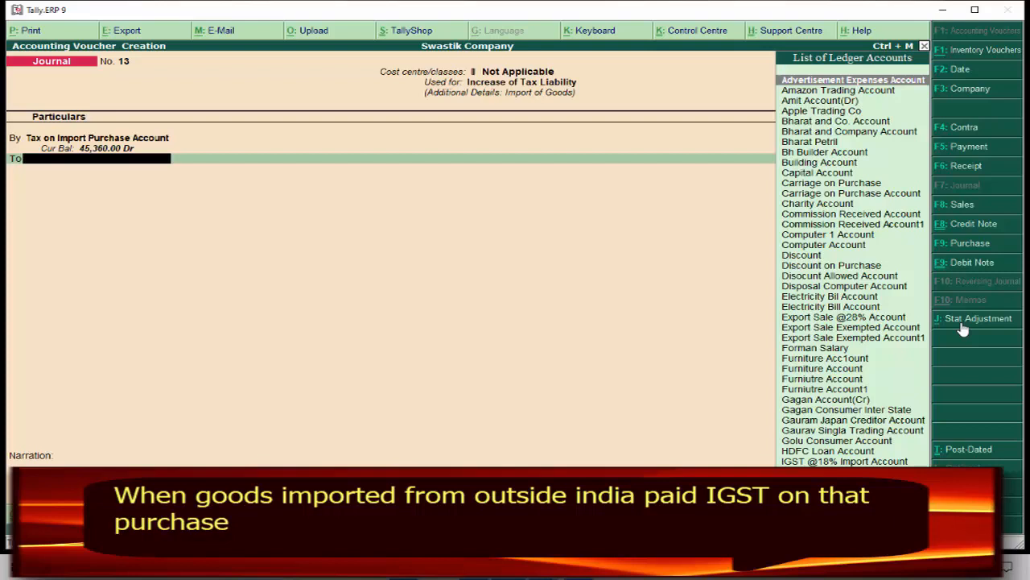
key(alt+c)
text(Outup)
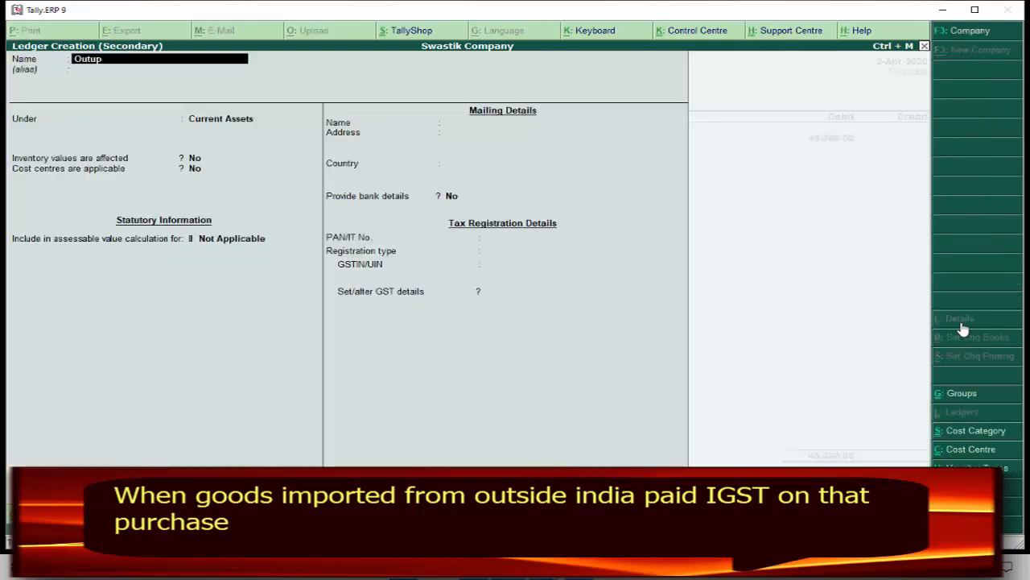
key(BackSpace)
key(BackSpace)
text(put)
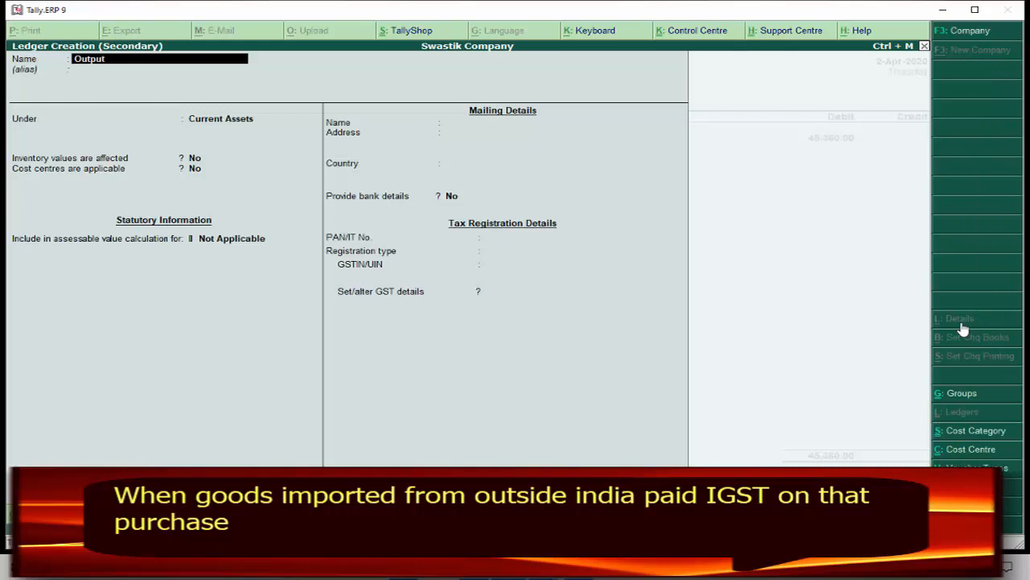
text( IGST )
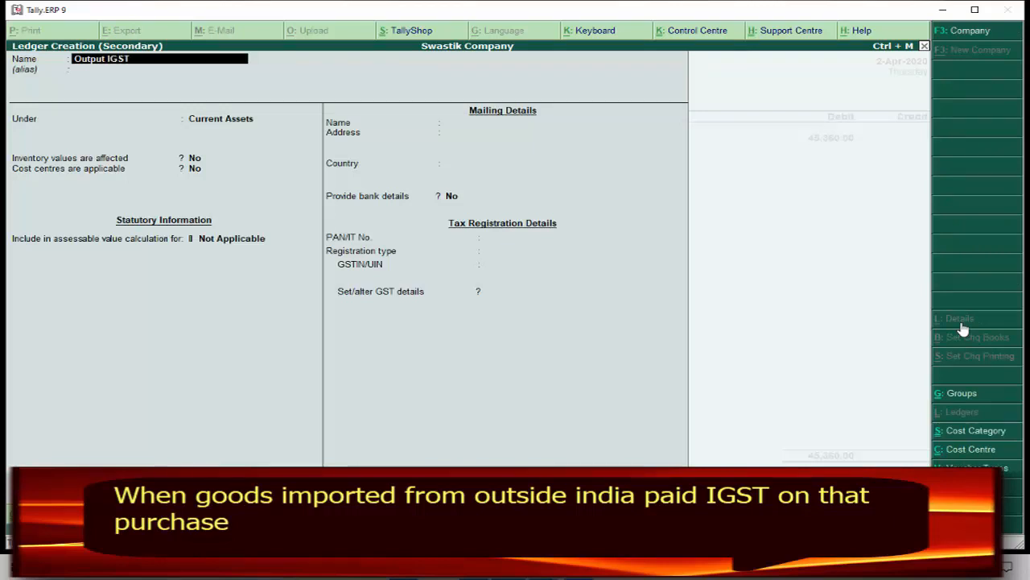
text(@28% a)
text(ccount)
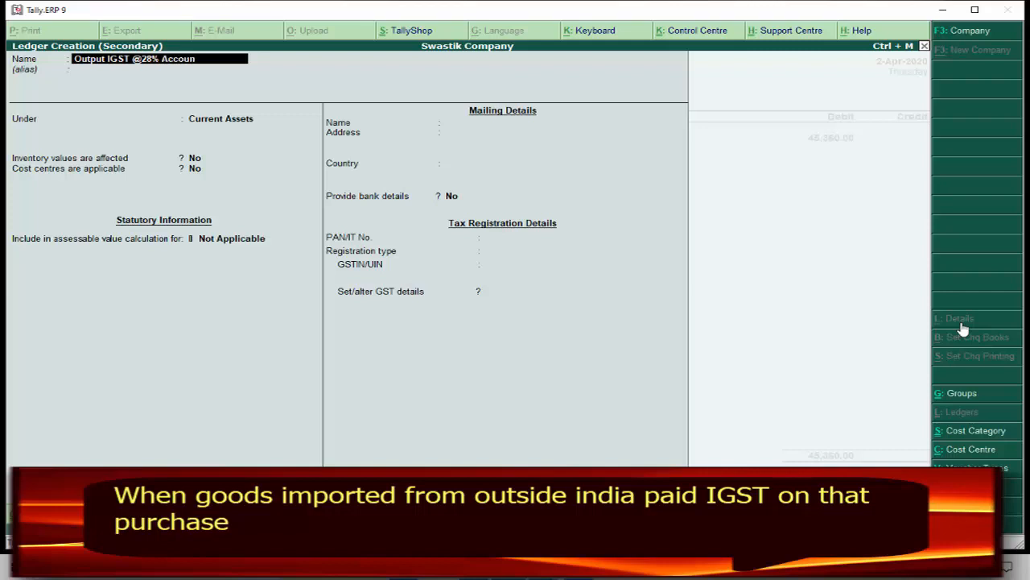
key(Return)
key(Escape)
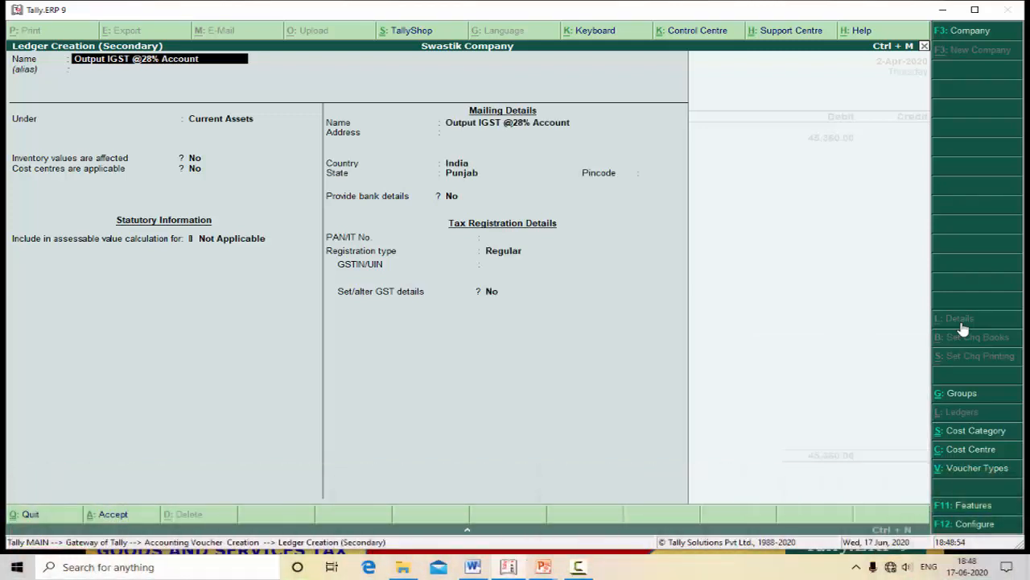
text(1)
key(Return)
Place the output IGST ledger under Duties & Taxes with GST as the duty type and Integrated Tax as the tax type.
text(D)
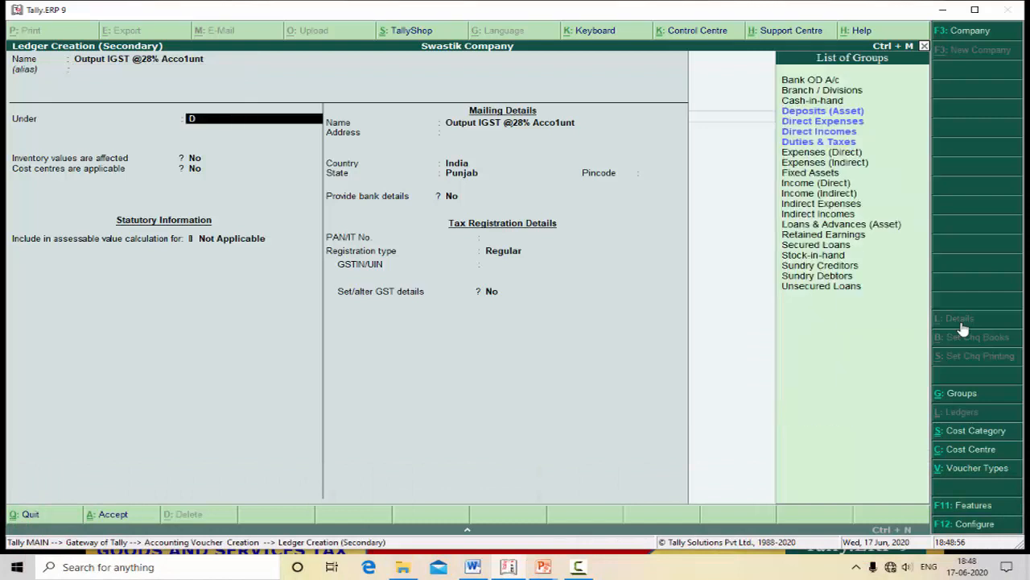
text(u)
key(Return)
key(Up)
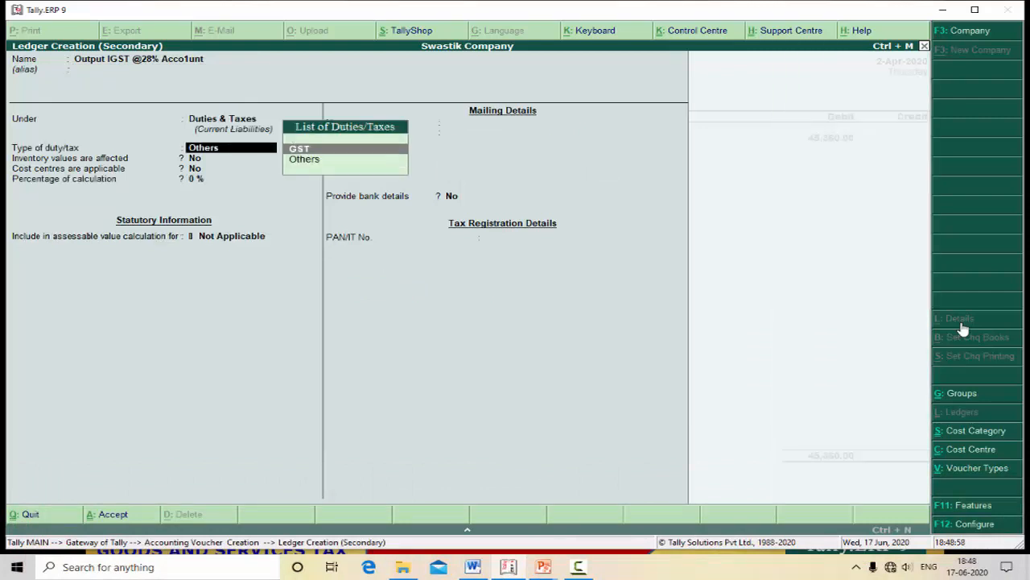
key(Return)
key(Down)
key(Down)
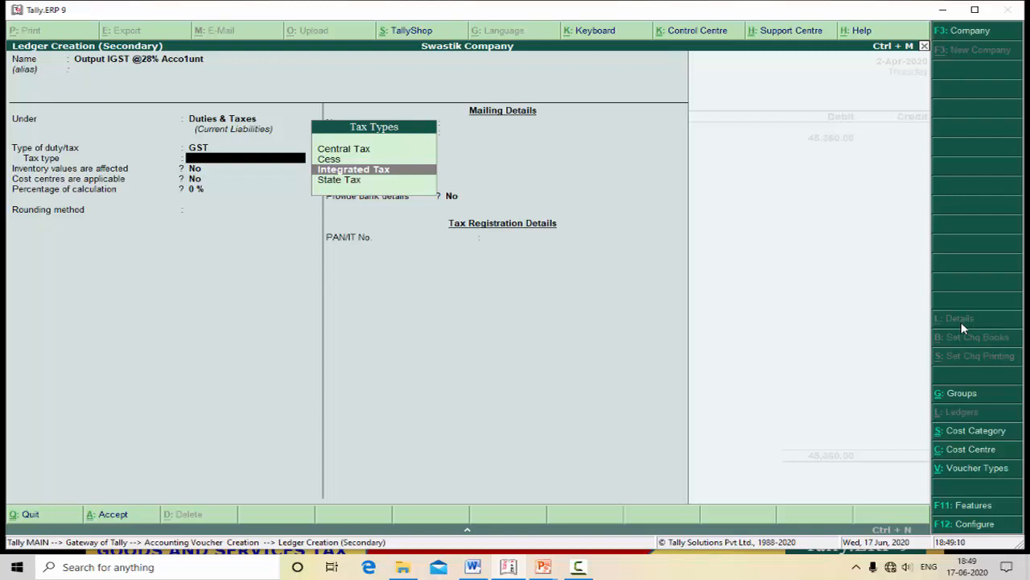
key(Return)
Keep inventory values and cost centres at No, percentage 0% and rounding Not Applicable, and save the output IGST ledger.
key(Return)
key(Return)
key(Return)
key(Return)
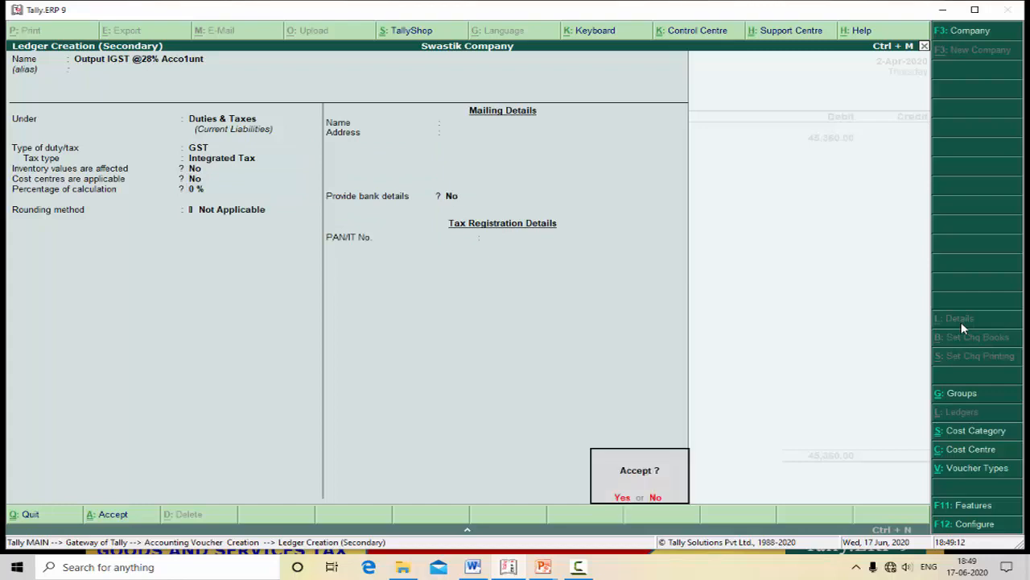
key(Return)
Credit the output IGST ledger with 45,360 and set its GST details to a 28% rate on a taxable value of 162000.
key(Return)
key(Return)
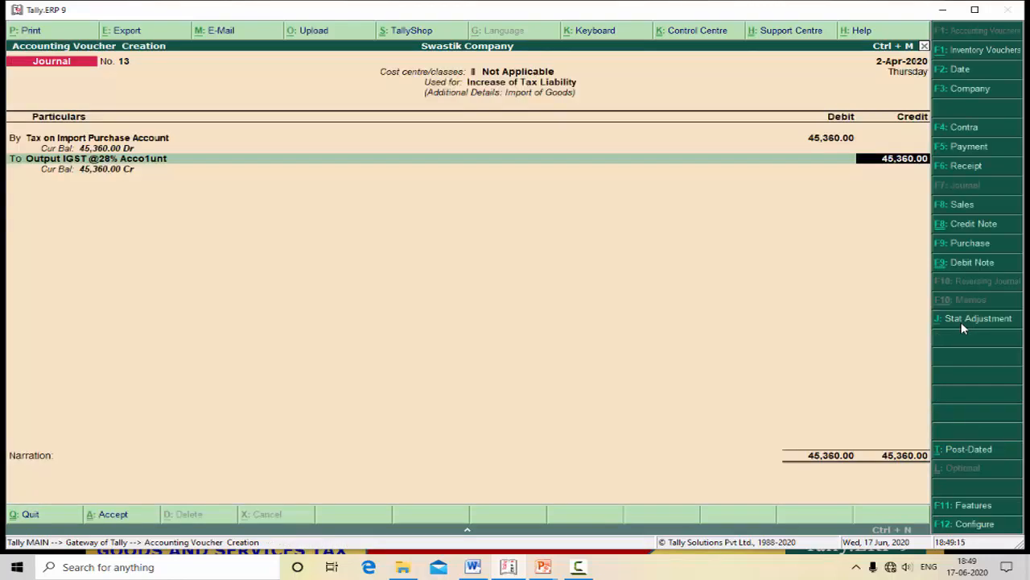
key(BackSpace)
key(Return)
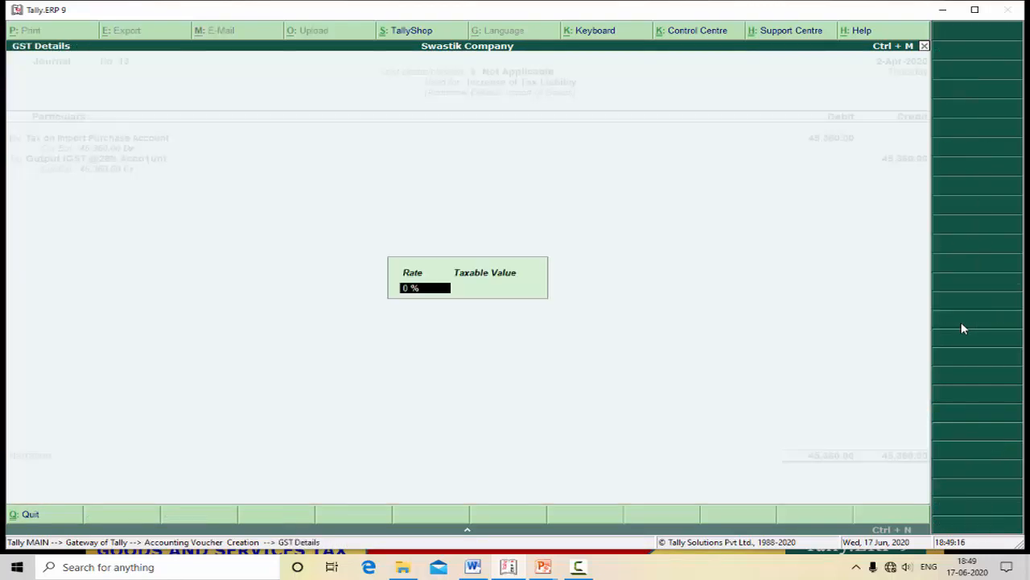
text(28)
key(Return)
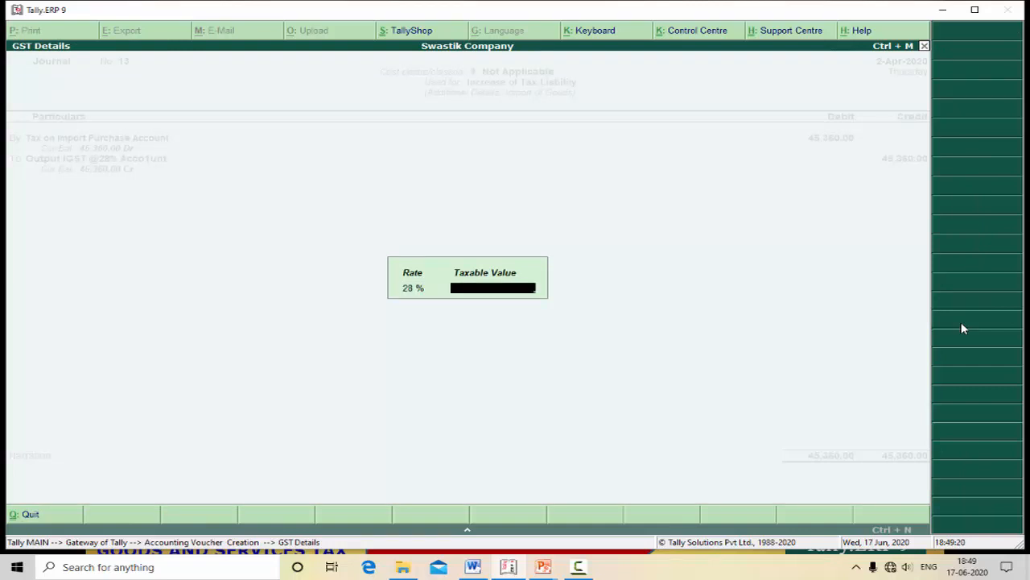
text(162000)
key(Return)
key(Return)
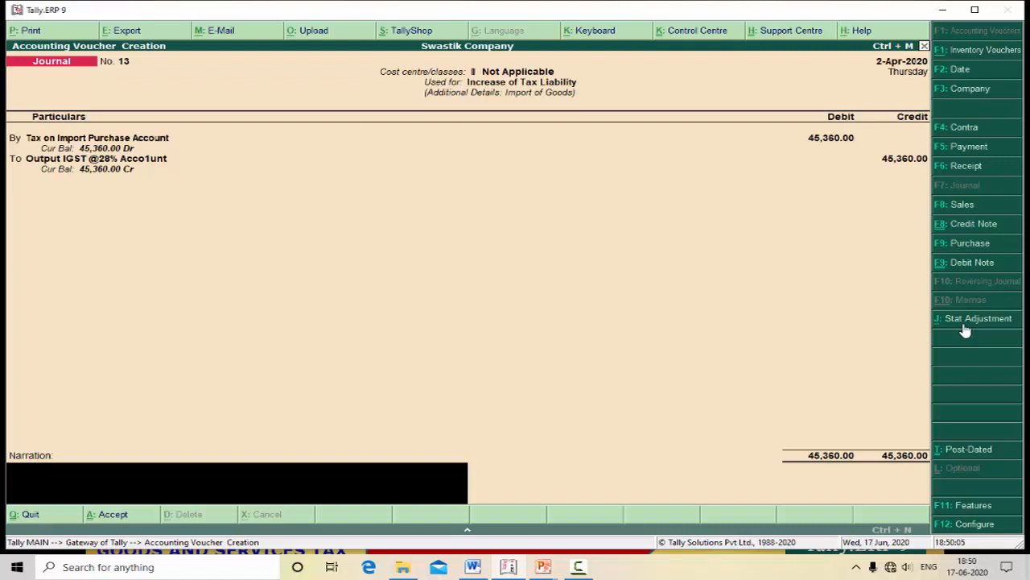
Leave the narration blank, save the tax liability journal voucher and return to the Gateway.
key(Return)
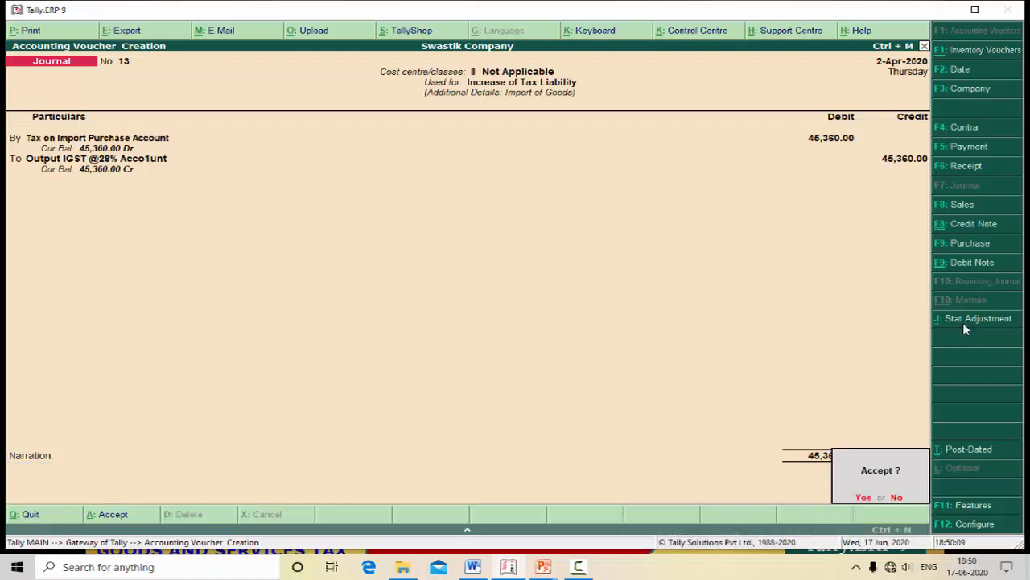
key(Return)
key(Escape)
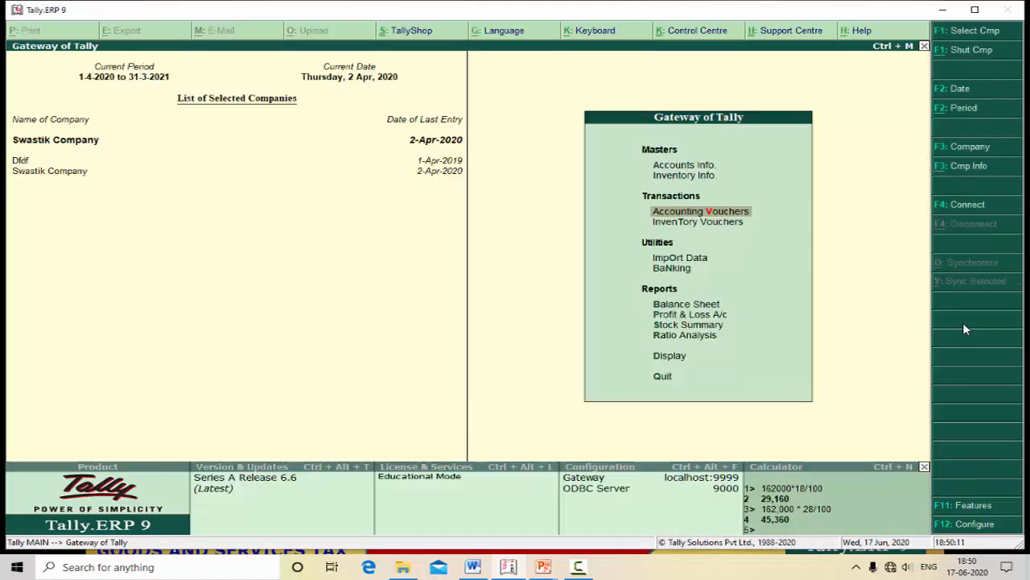
Start a purchase voucher with supplier invoice number 323049 dated 2-Apr-2020 and cost centre/class Not Applicable.
key(Return)
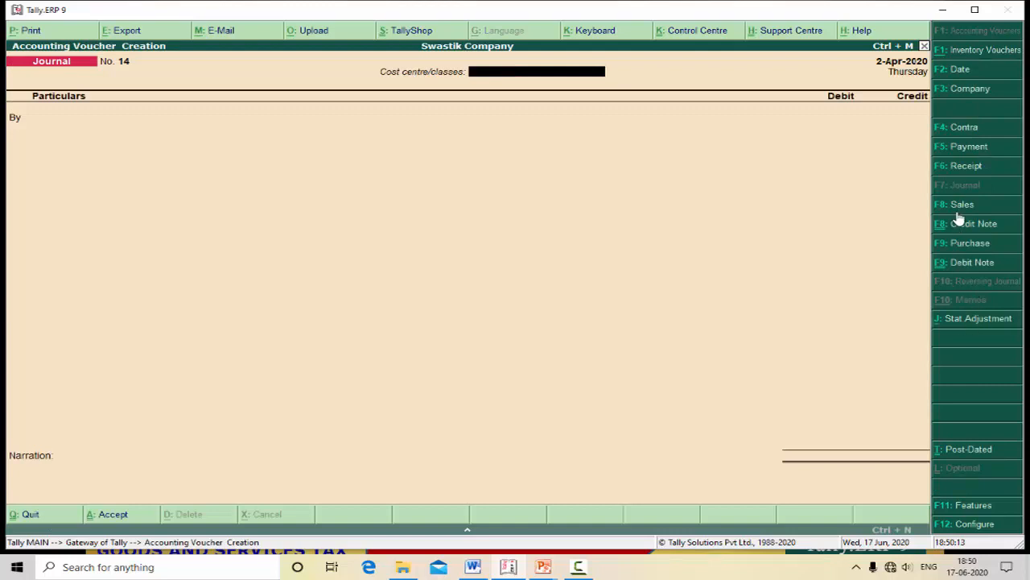
click(988, 246)
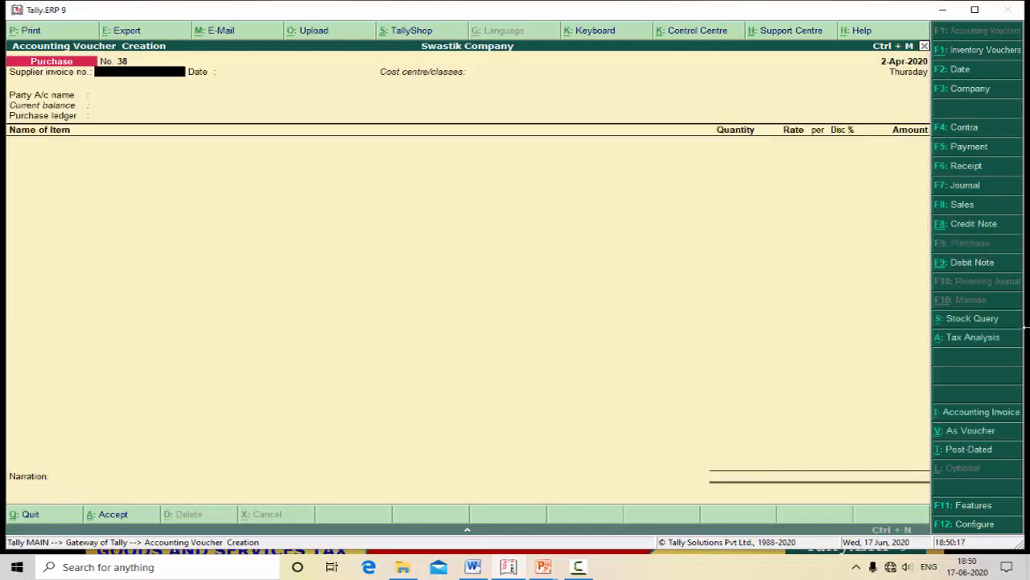
text(323049)
key(Return)
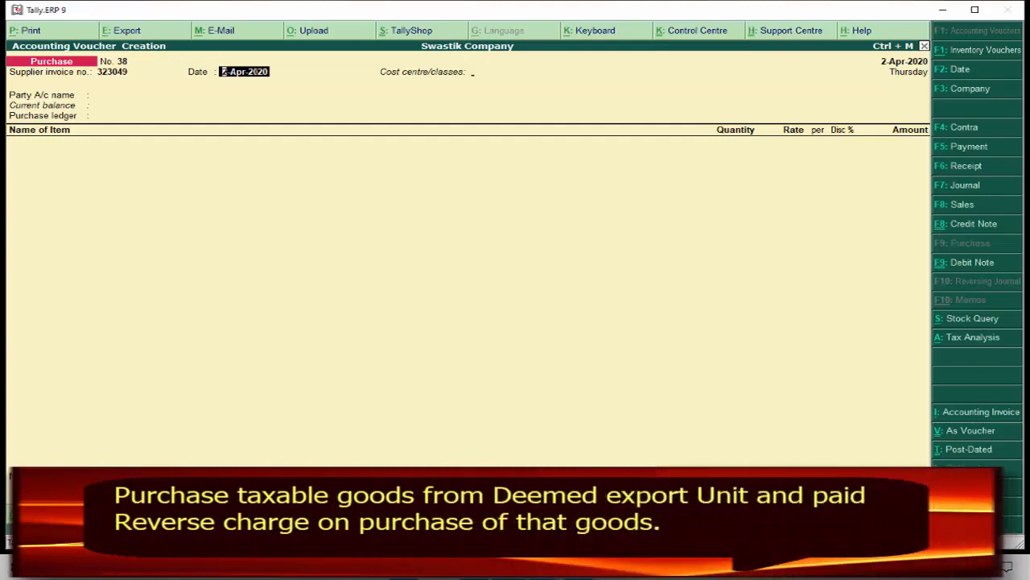
key(Return)
key(Return)
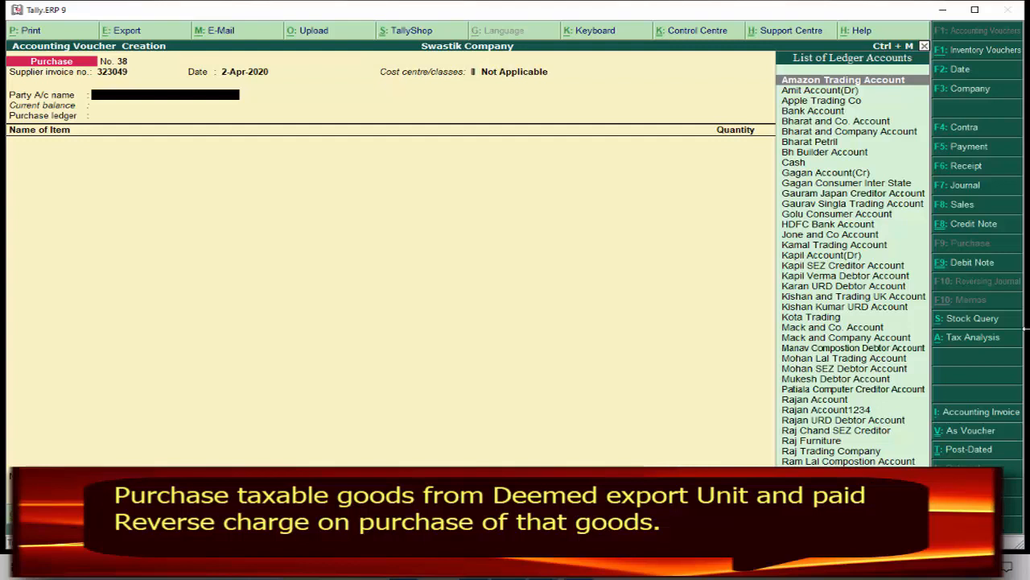
Start a new party ledger named EOU Raj Trader Account under Sundry Creditors, keeping bill-by-bill balances at Yes.
key(alt+c)
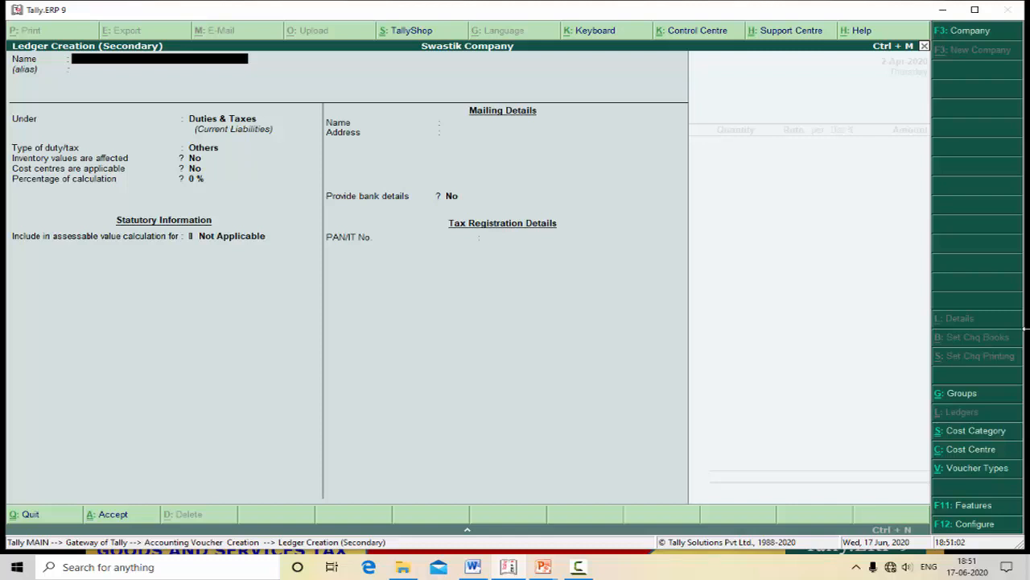
text(EOU Raj Trader Account)
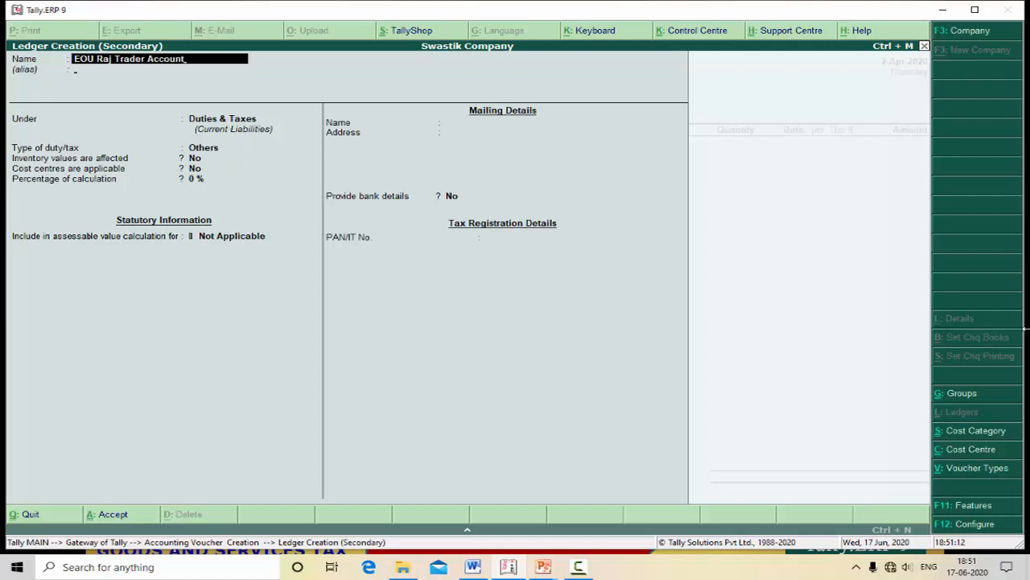
key(Return)
text(su)
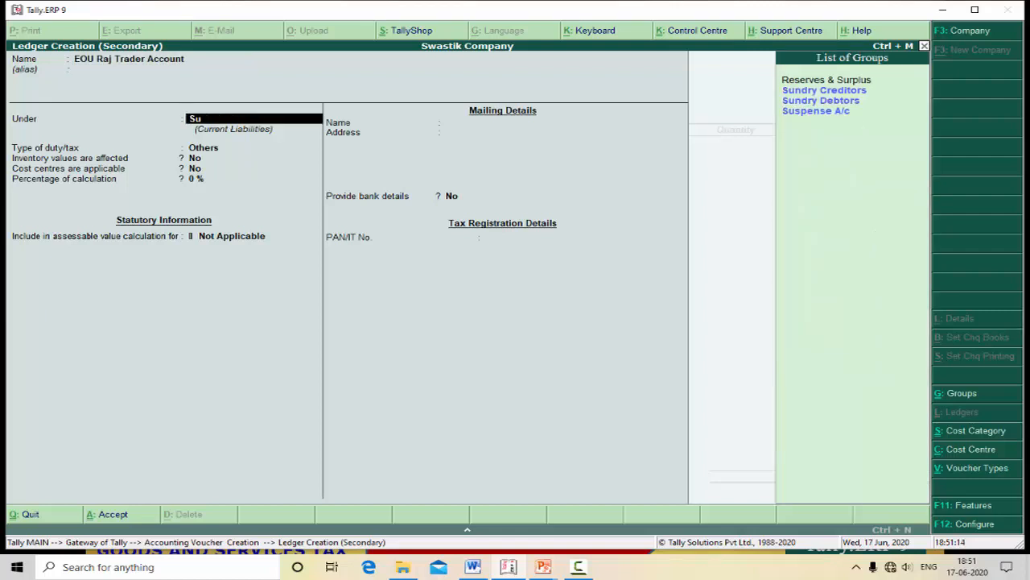
key(Down)
key(Return)
key(Return)
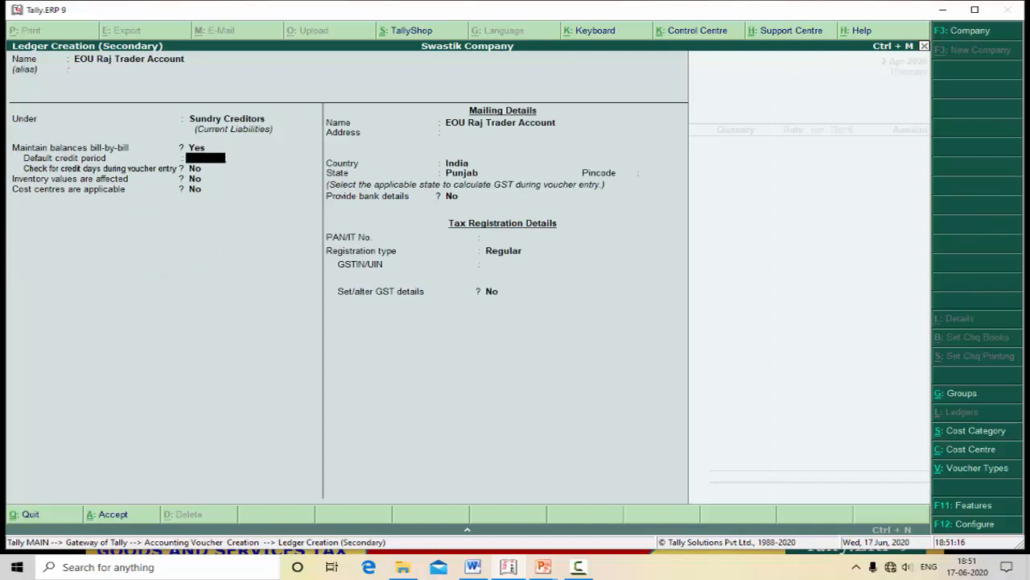
Keep the party ledger's remaining balance settings at No, the country India and state Punjab, and leave the pincode, bank details and PAN unfilled.
key(Return)
key(Return)
key(Return)
key(Return)
key(Return)
key(Return)
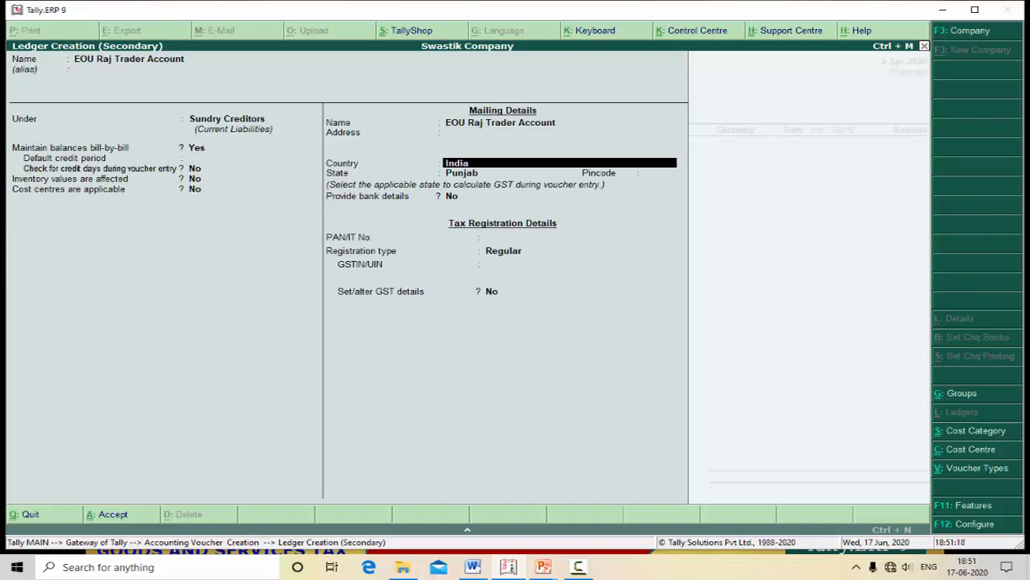
key(Return)
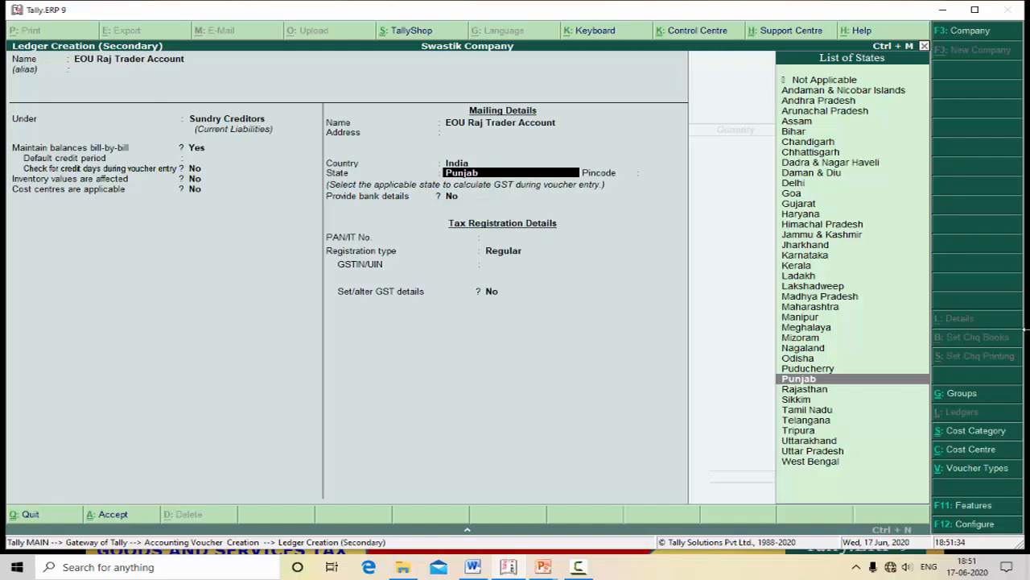
key(Return)
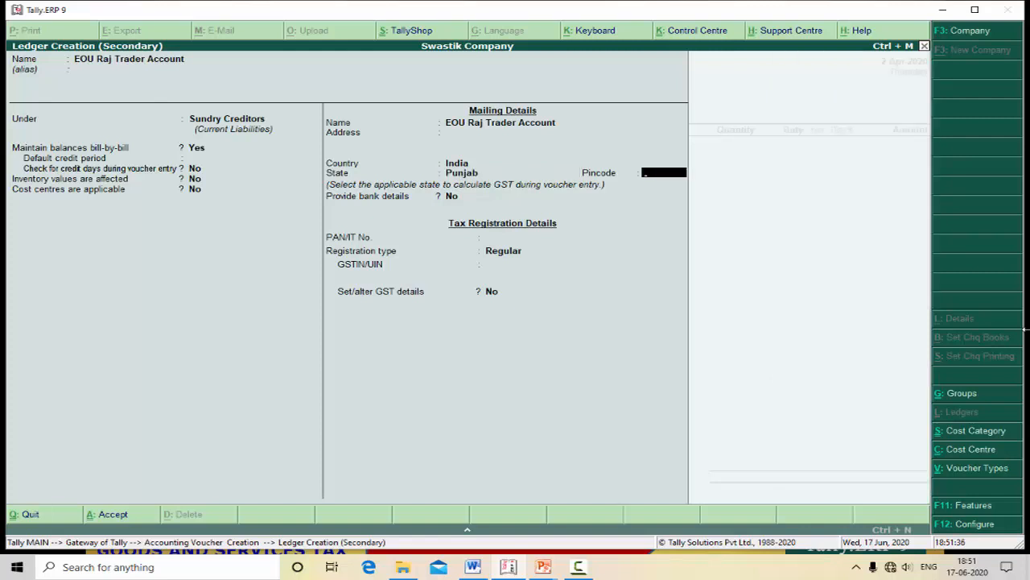
key(Return)
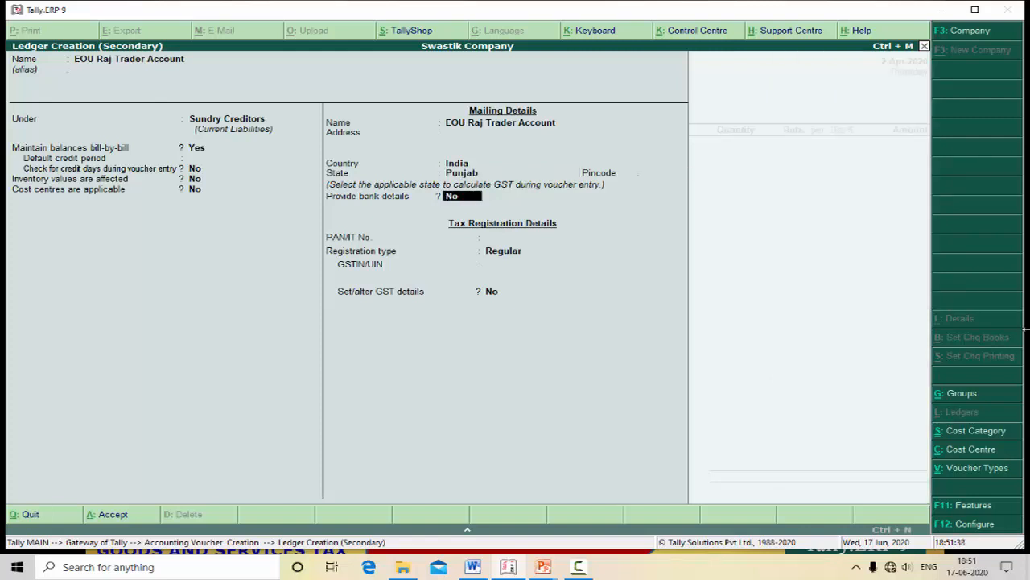
key(Return)
key(Return)
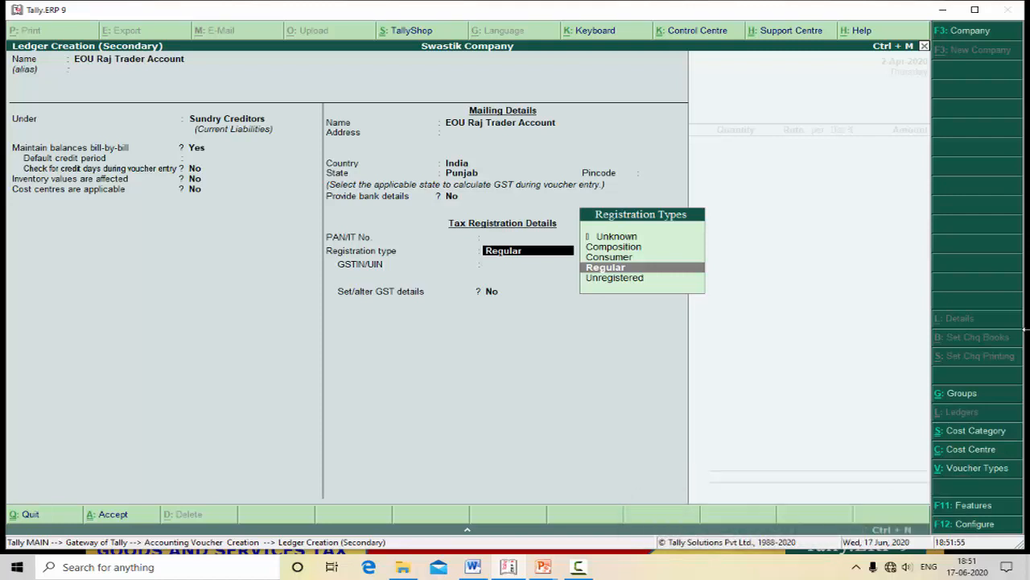
Keep the party's registration type as Regular and leave its GSTIN/UIN blank.
key(Return)
key(Return)
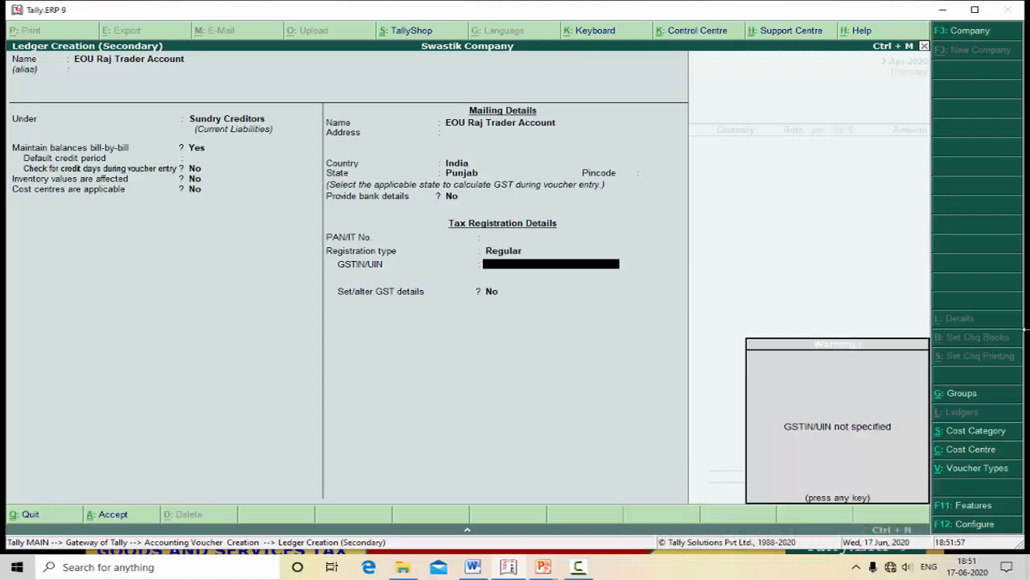
key(Return)
key(BackSpace)
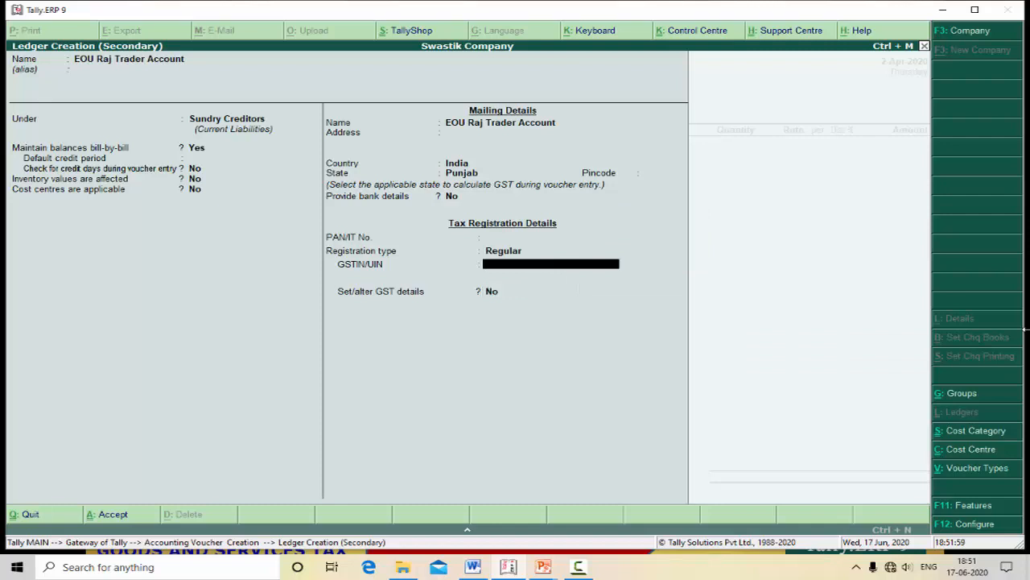
key(Return)
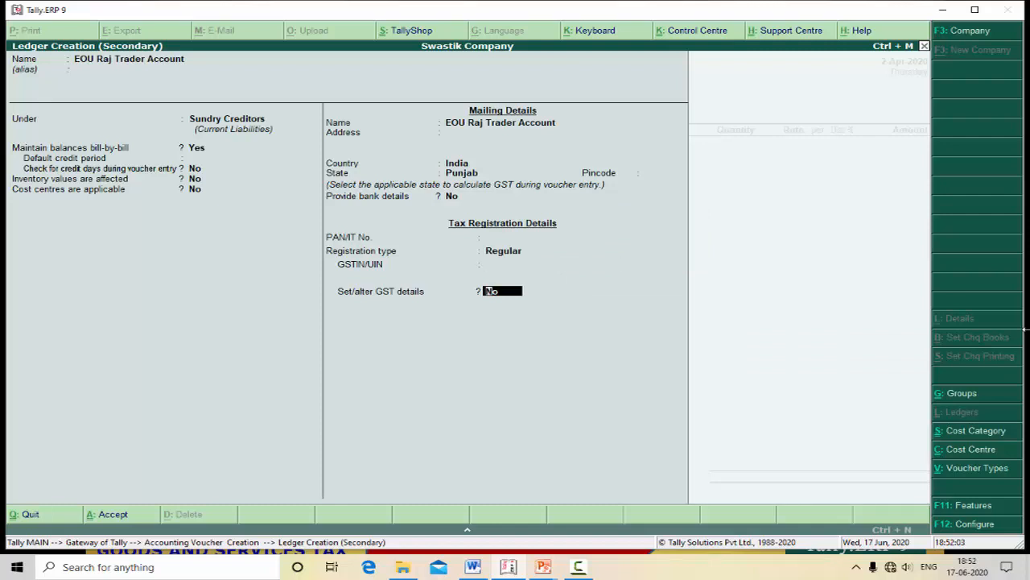
In the party's additional GST details, keep Regular registration, other territory and e-commerce at No, and set deemed exporter for purchases to Yes.
text(y)
key(Return)
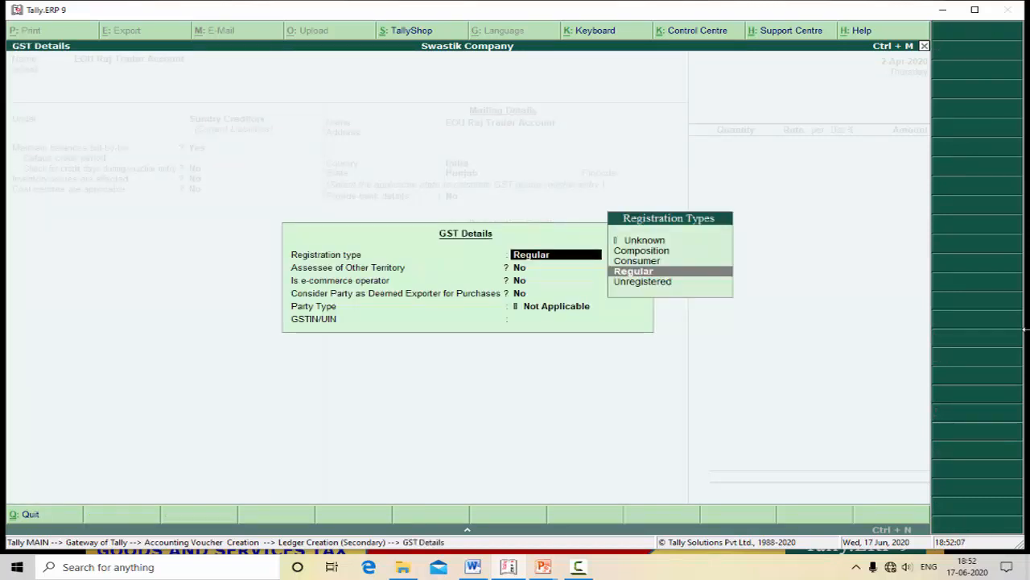
key(Return)
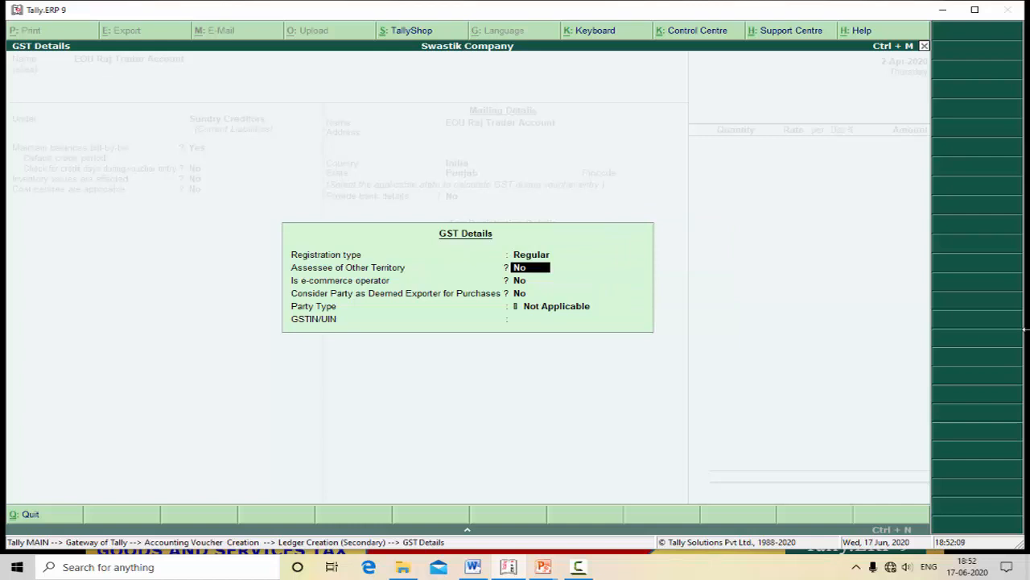
key(Return)
key(Return)
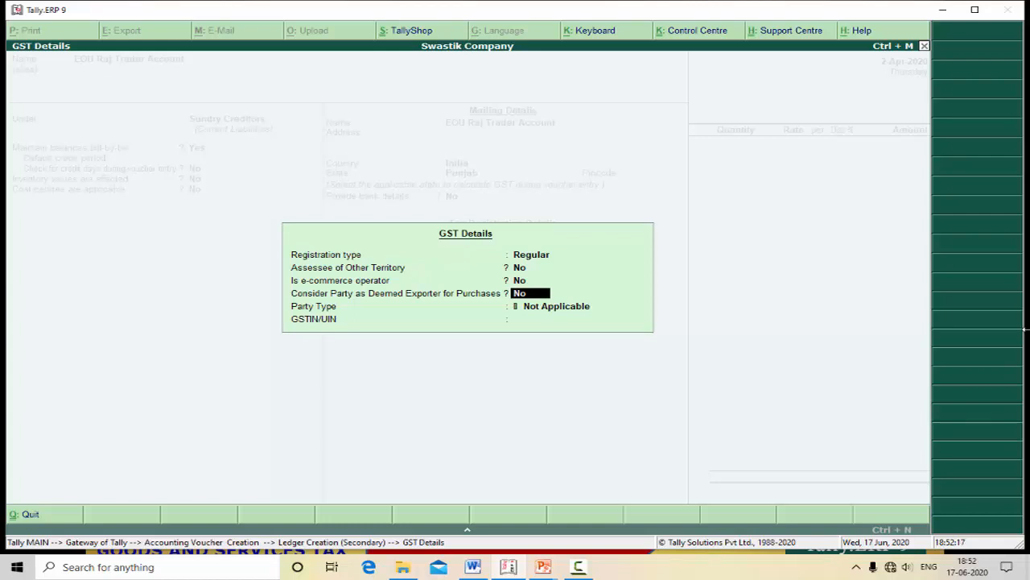
key(space)
key(BackSpace)
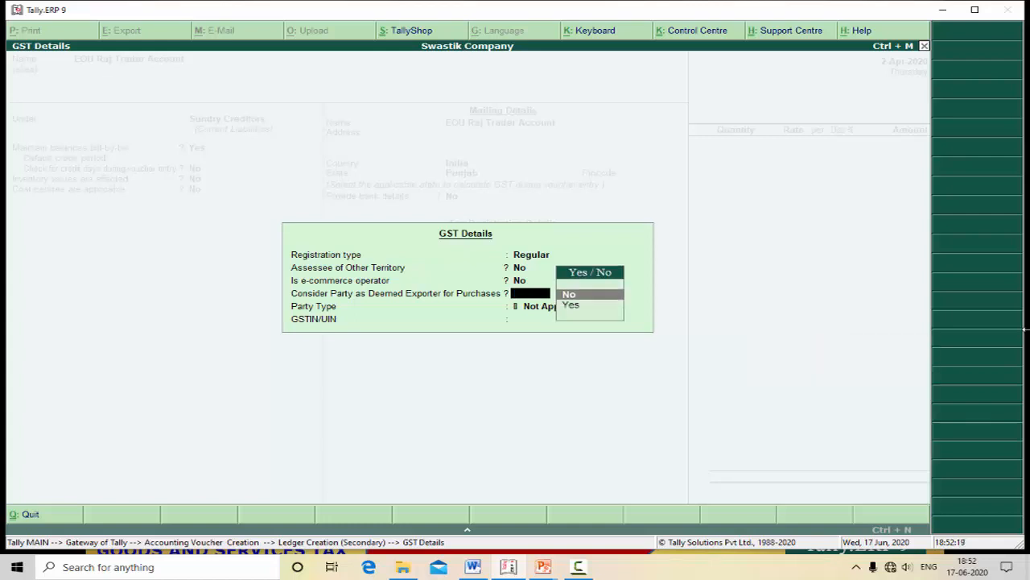
key(Down)
key(Return)
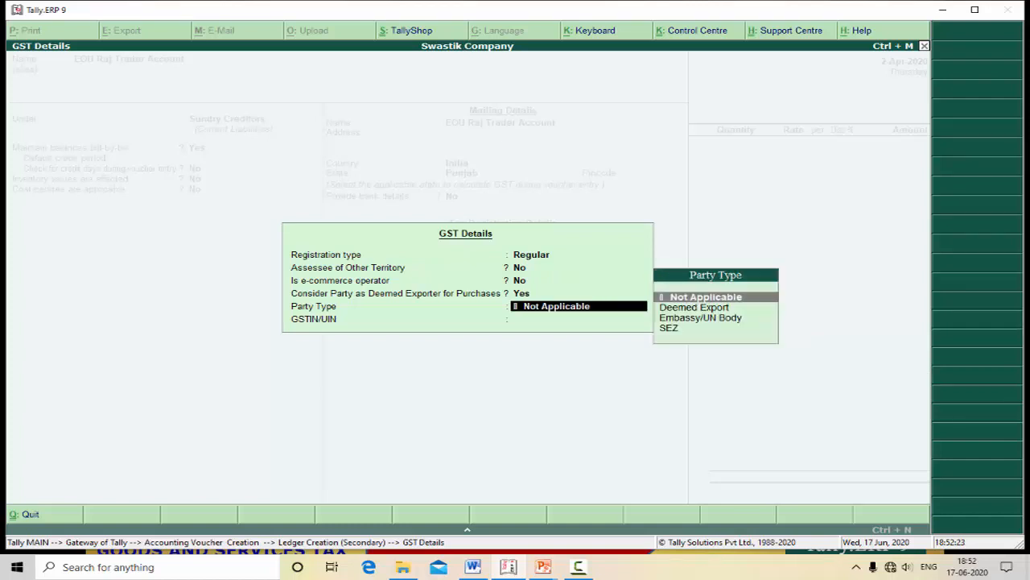
Set the party type to Deemed Export and finish the GST details with the GSTIN/UIN left blank.
key(Down)
key(Down)
key(Down)
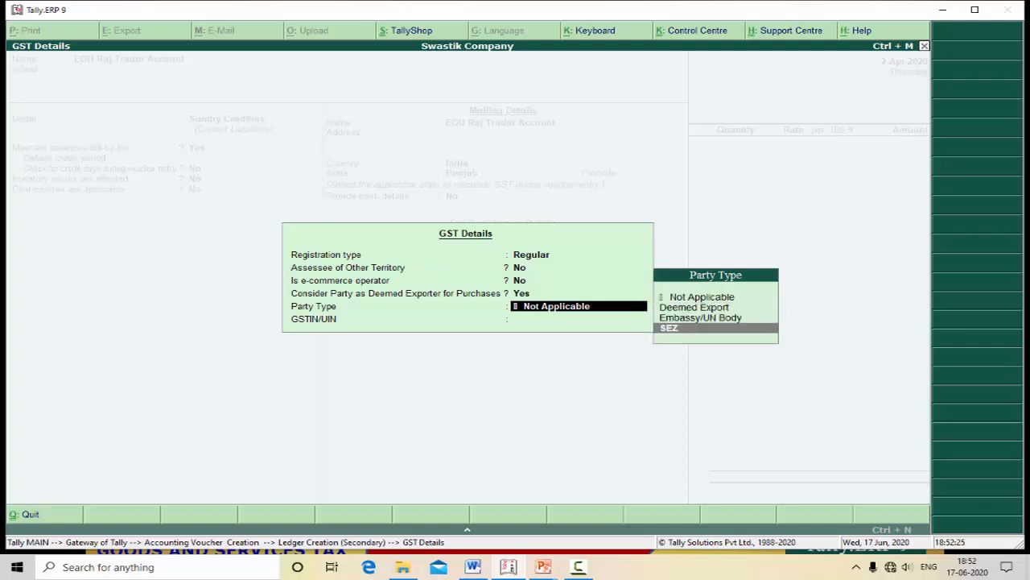
key(Up)
key(Up)
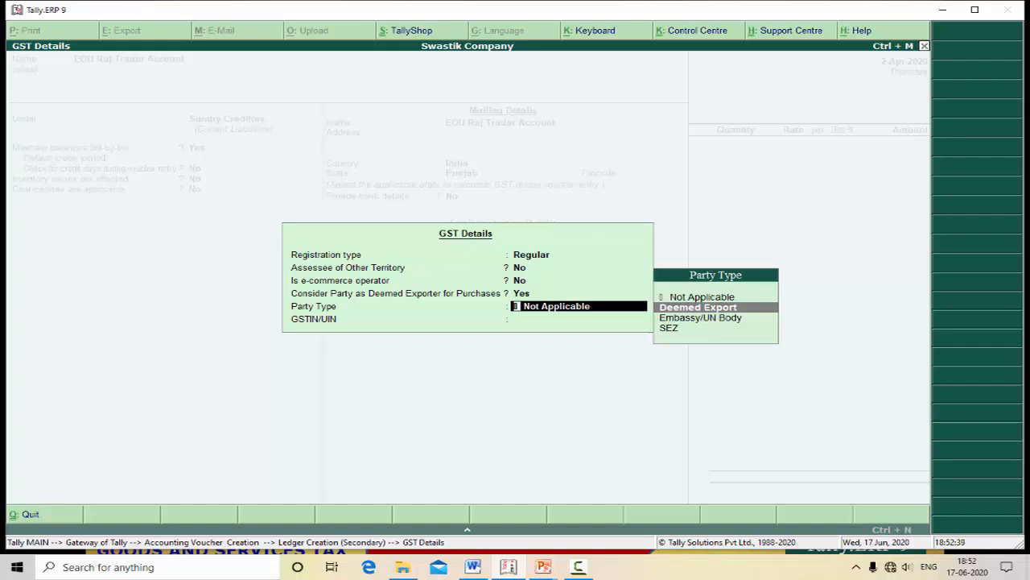
key(Down)
key(Down)
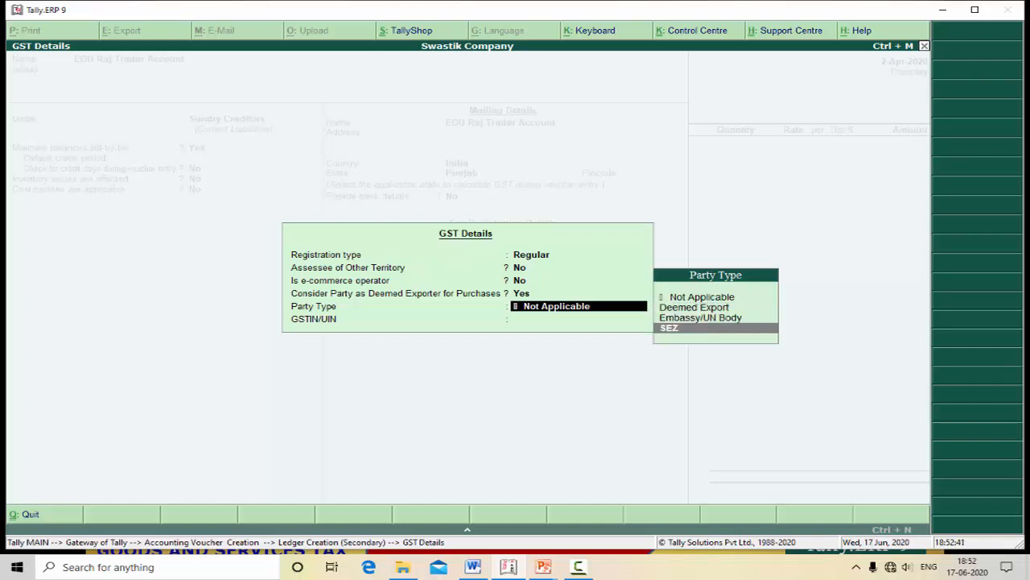
key(Up)
key(Up)
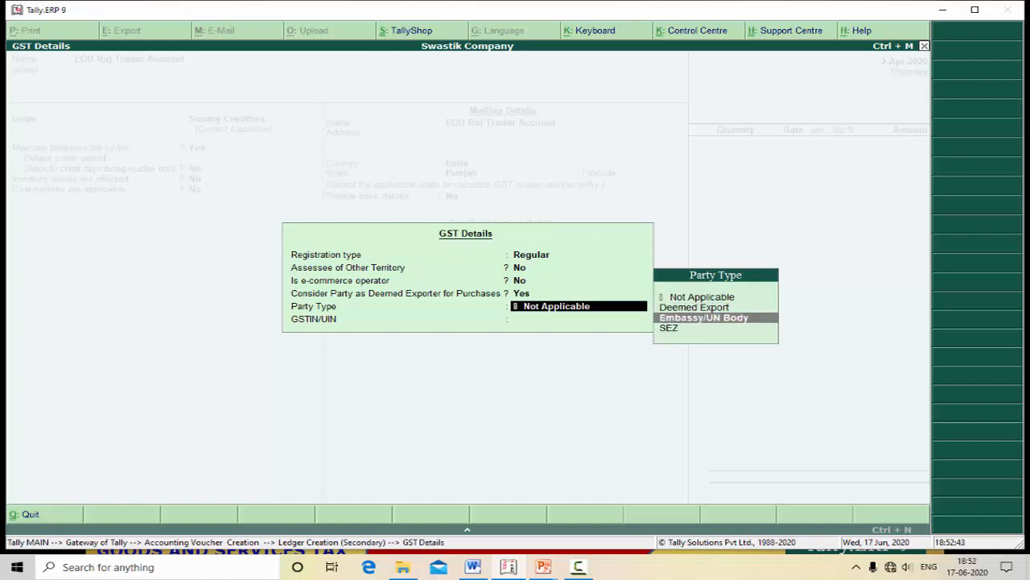
key(Return)
key(Return)
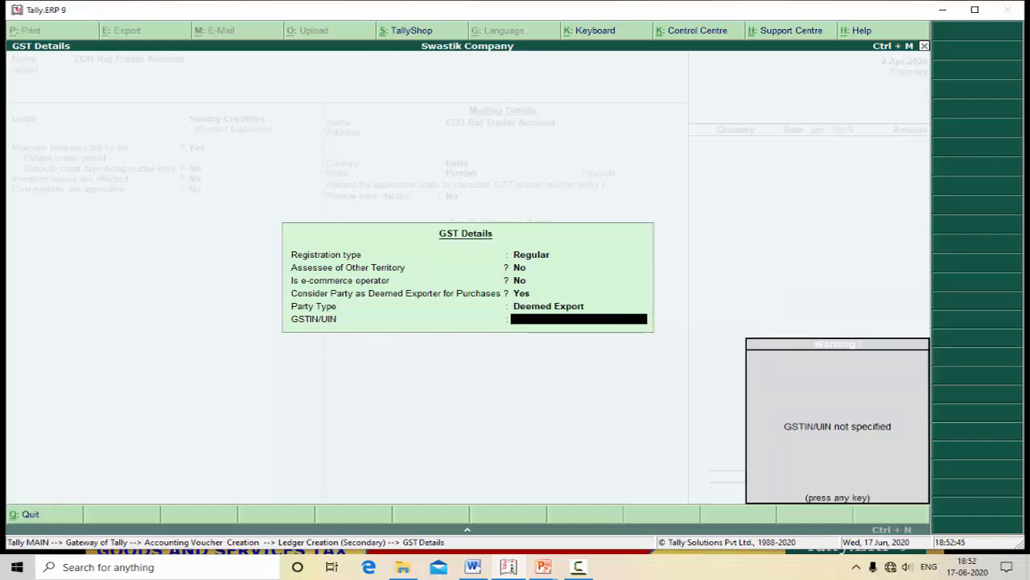
key(Return)
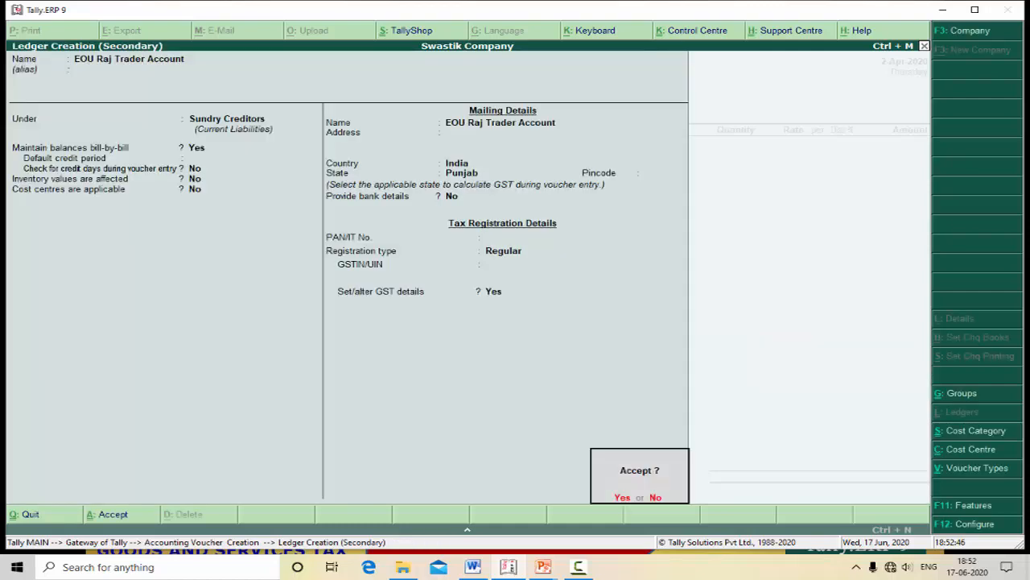
Save the EOU Raj Trader Account ledger and accept it as the purchase voucher's party, continuing to the purchase ledger.
key(Return)
key(Return)
key(Return)
key(Return)
key(Return)
key(Return)
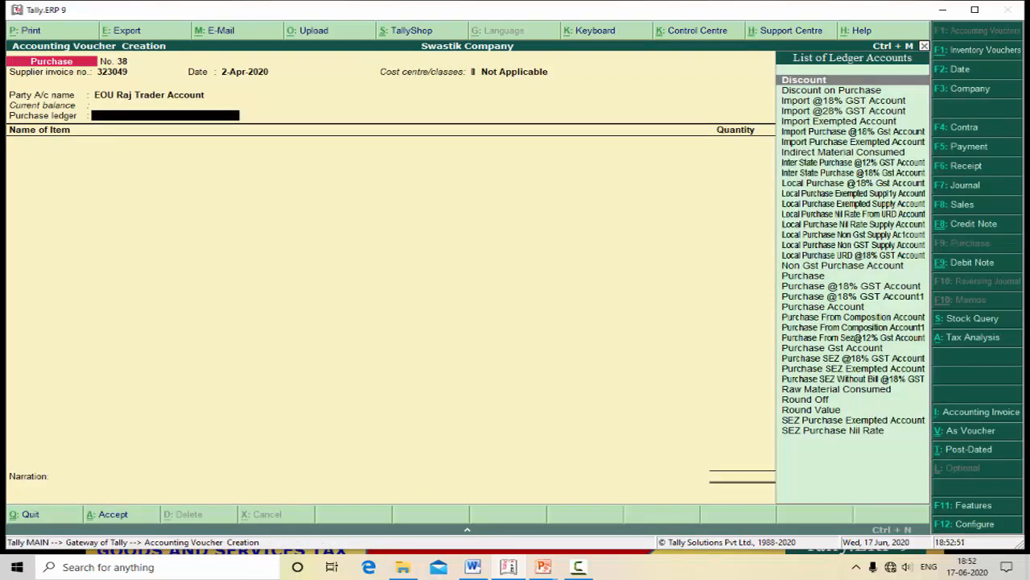
key(alt+c)
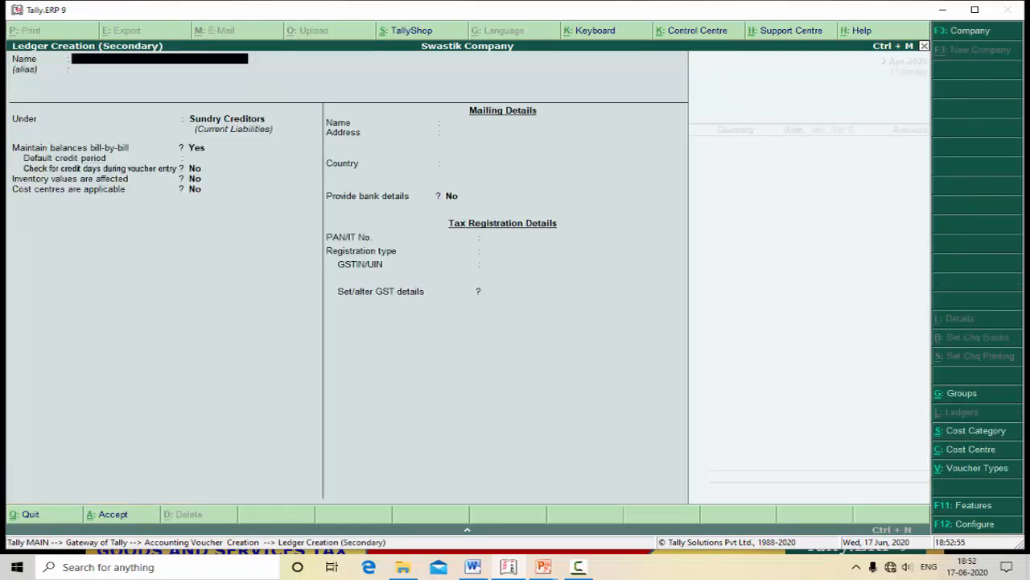
text(Purchase From Deemed)
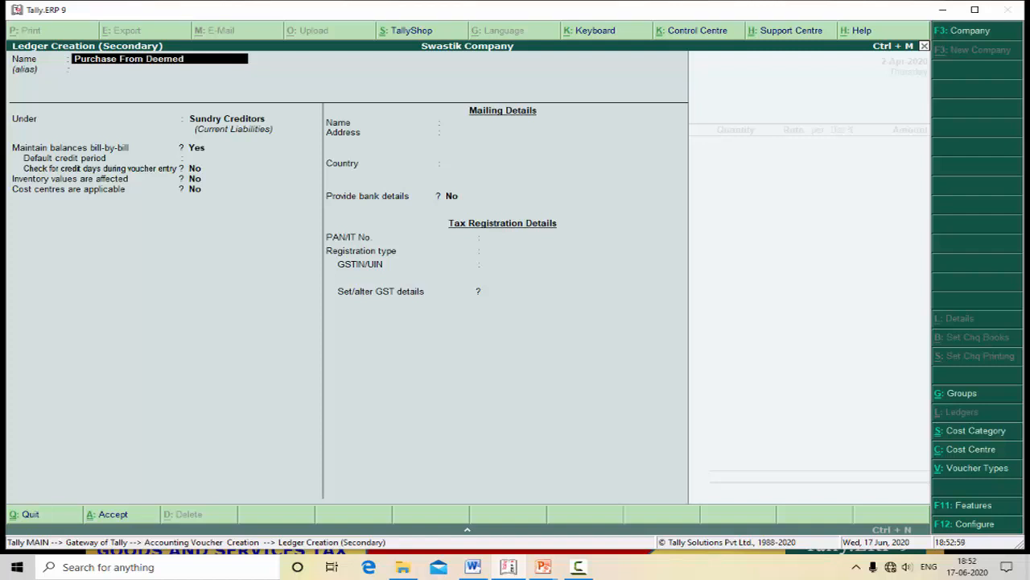
text( export U)
text(nit Accoun)
key(BackSpace)
key(BackSpace)
key(BackSpace)
key(BackSpace)
key(BackSpace)
key(BackSpace)
key(BackSpace)
text(@)
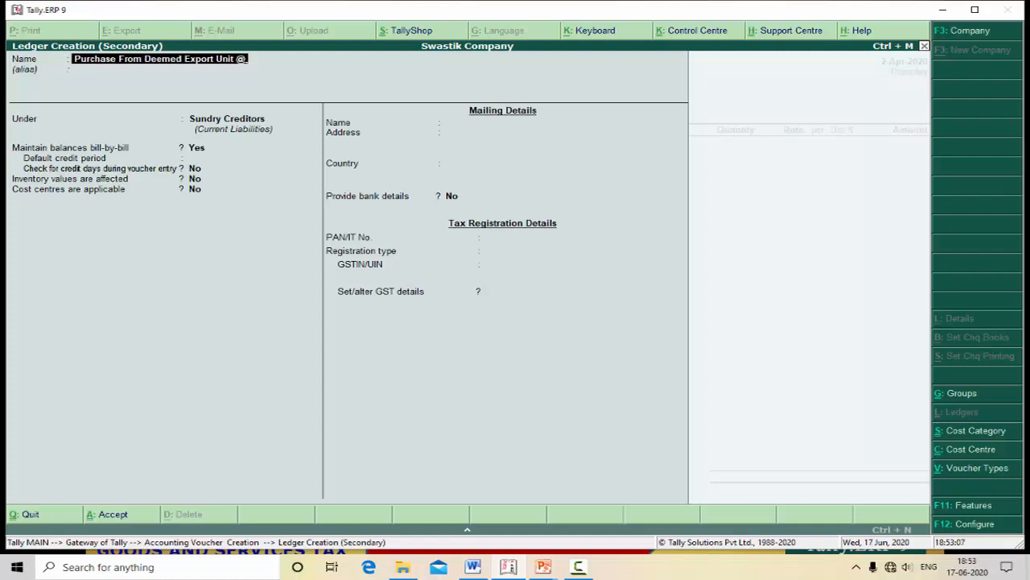
text(12% Acc)
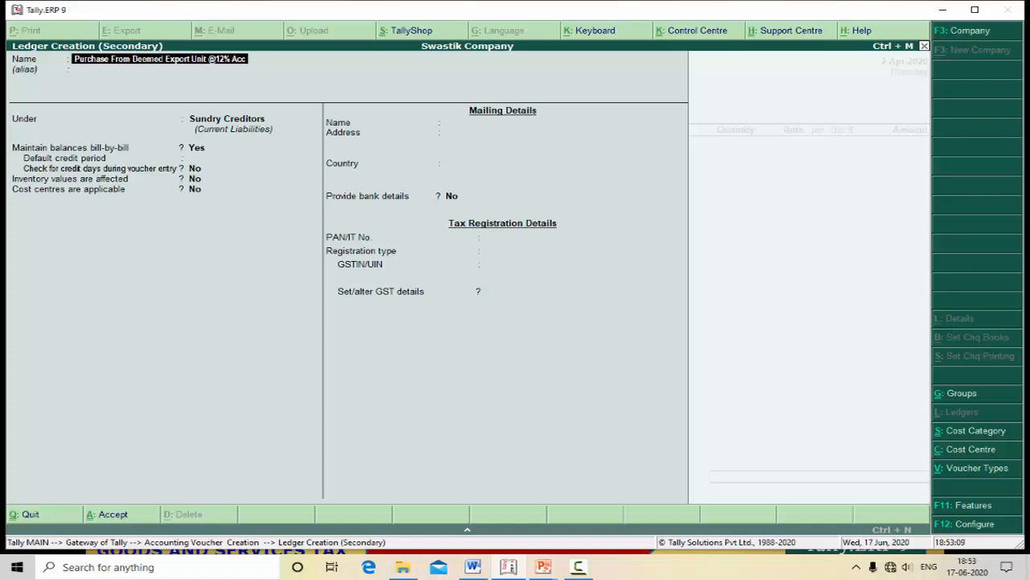
text(ount)
key(Return)
key(Return)
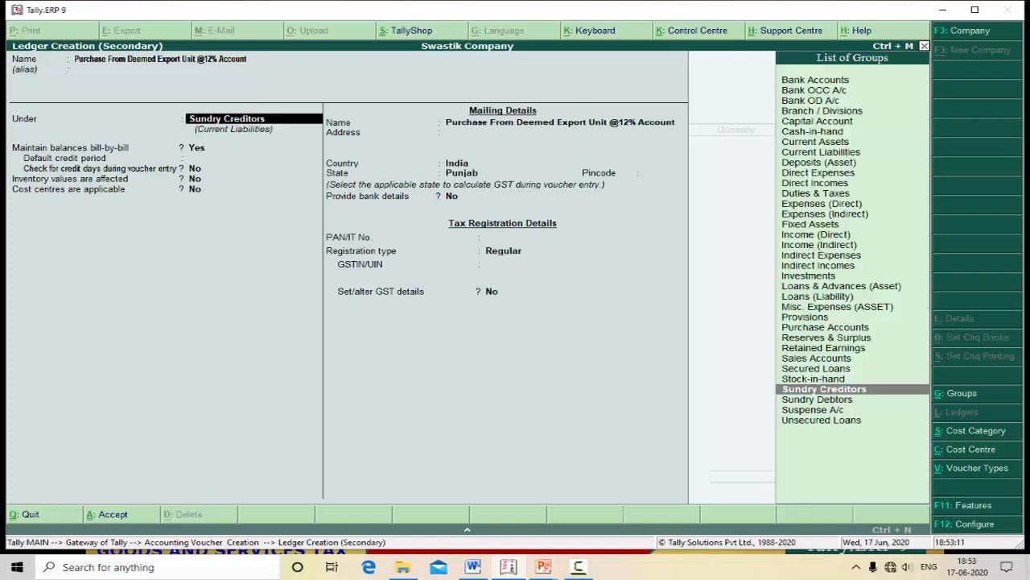
Group the ledger under Purchase Accounts with inventory values Yes, ledger type Not Applicable, cost centres No and GST Applicable.
text(Pu)
key(Return)
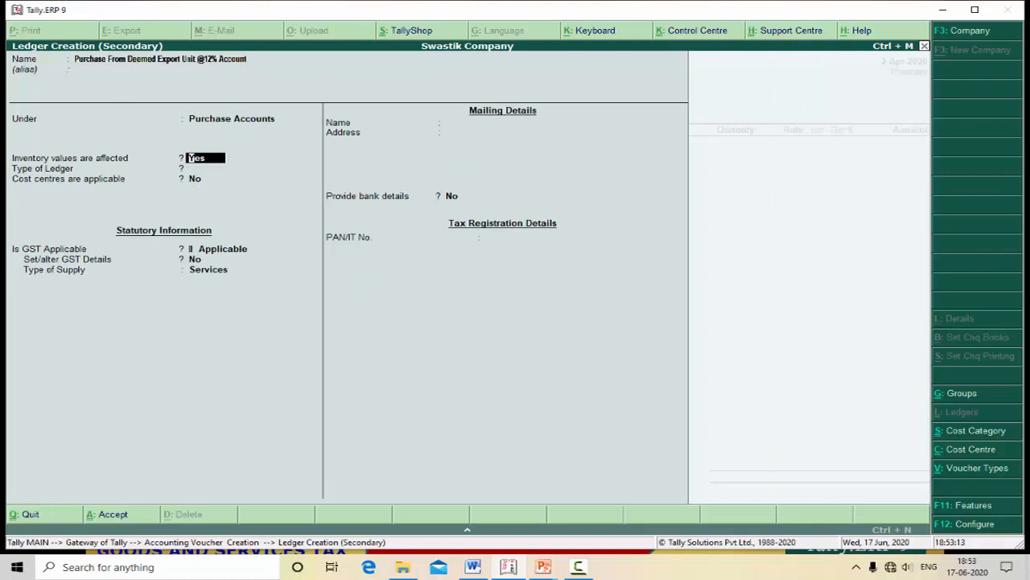
key(Return)
key(Return)
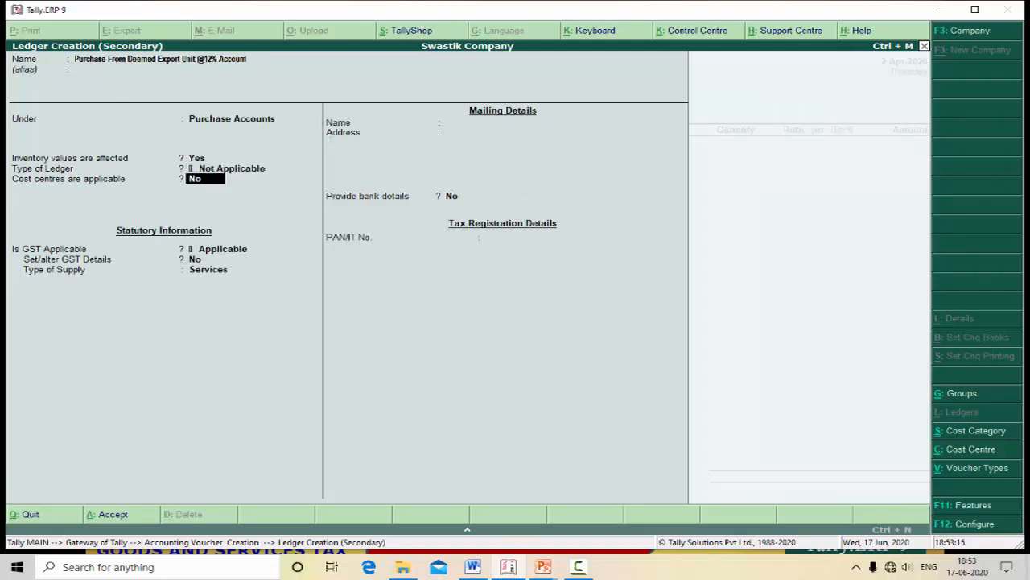
key(Return)
key(Return)
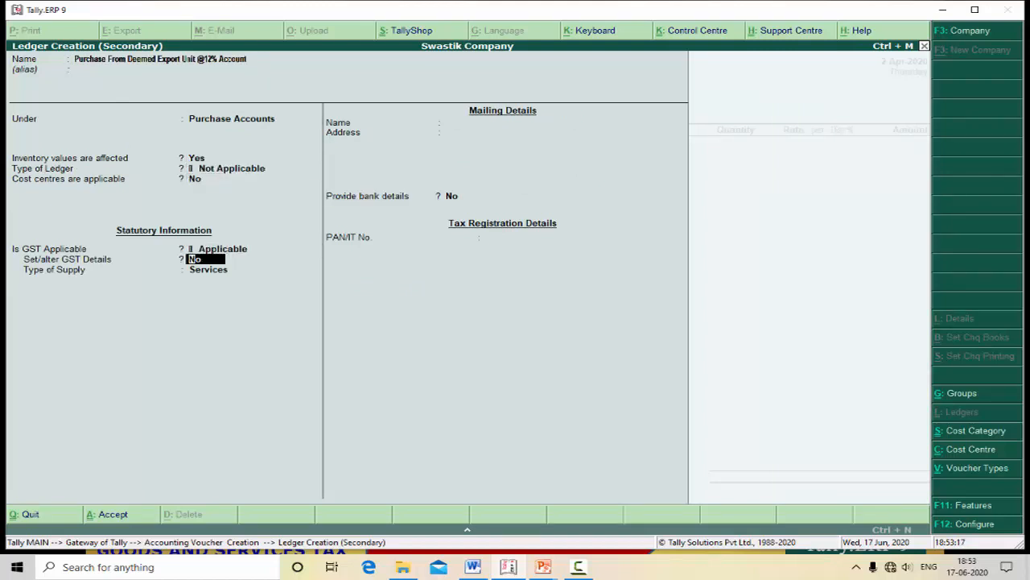
Set Set/alter GST Details to Yes for the purchase ledger and keep non-GST goods at No.
key(y)
key(Return)
key(Return)
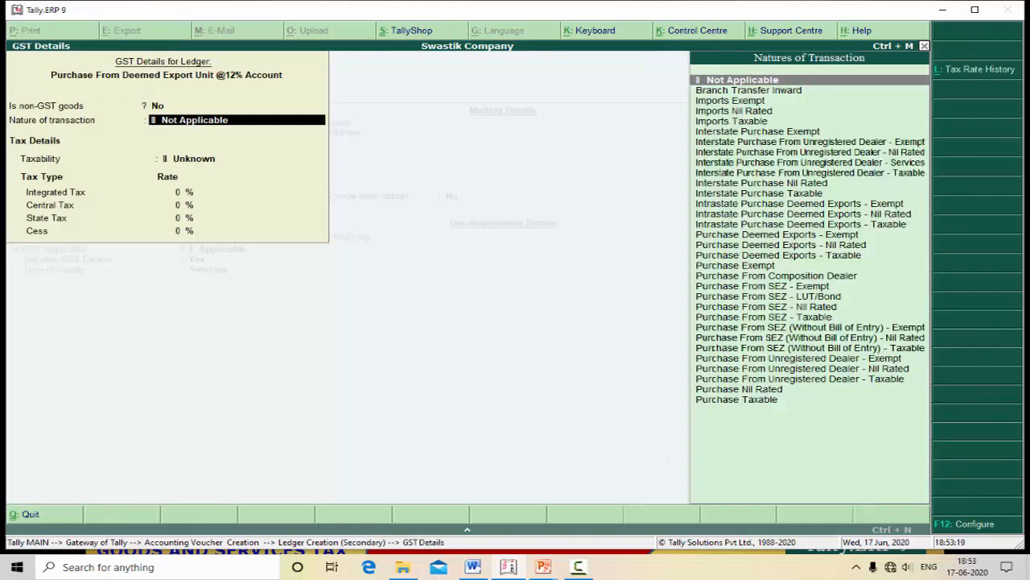
Examine the interstate and deemed export options among the natures of transaction for the purchase ledger.
key(Down)
key(Down)
key(Down)
key(Down)
key(Down)
key(Down)
key(Down)
key(Down)
key(Down)
key(Down)
key(Down)
key(Down)
key(Down)
key(Down)
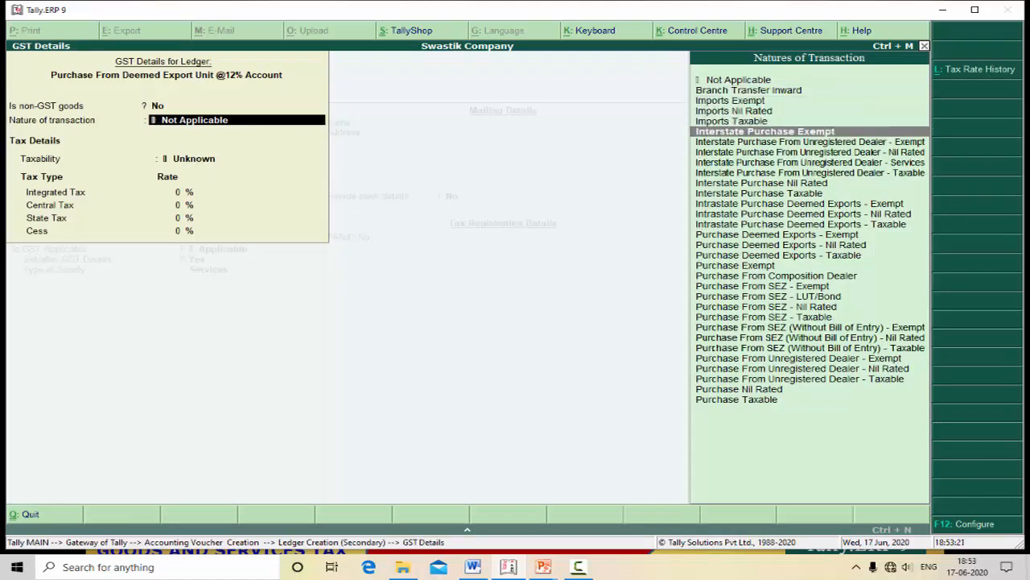
key(Down)
key(Down)
key(Down)
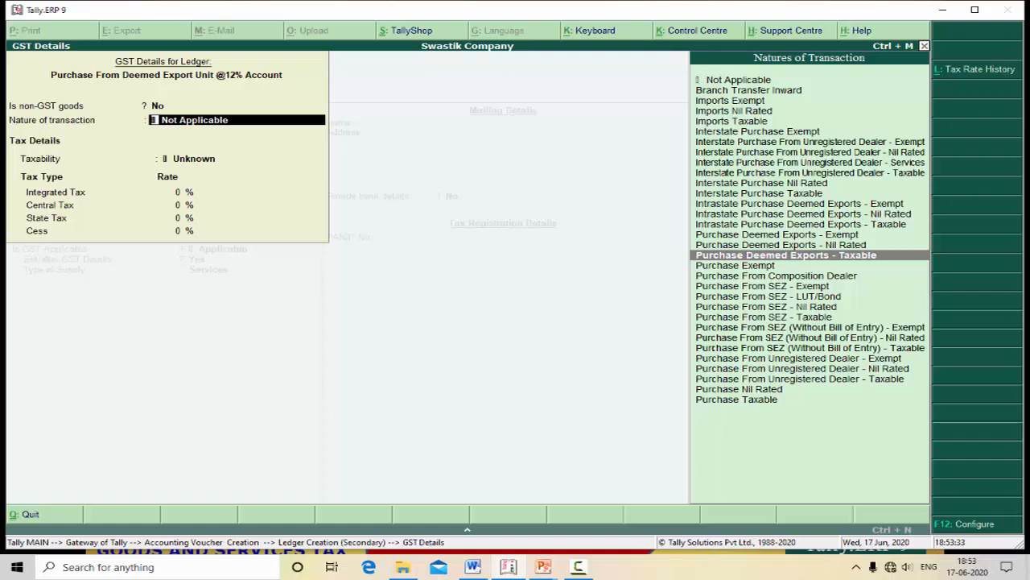
key(Up)
key(Up)
key(Up)
key(Up)
key(Up)
key(Up)
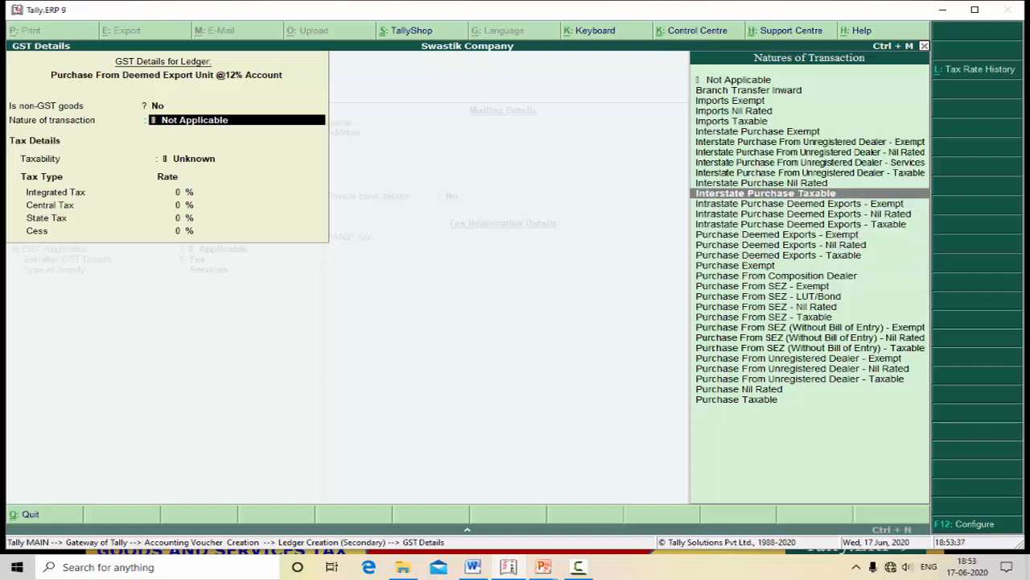
key(Down)
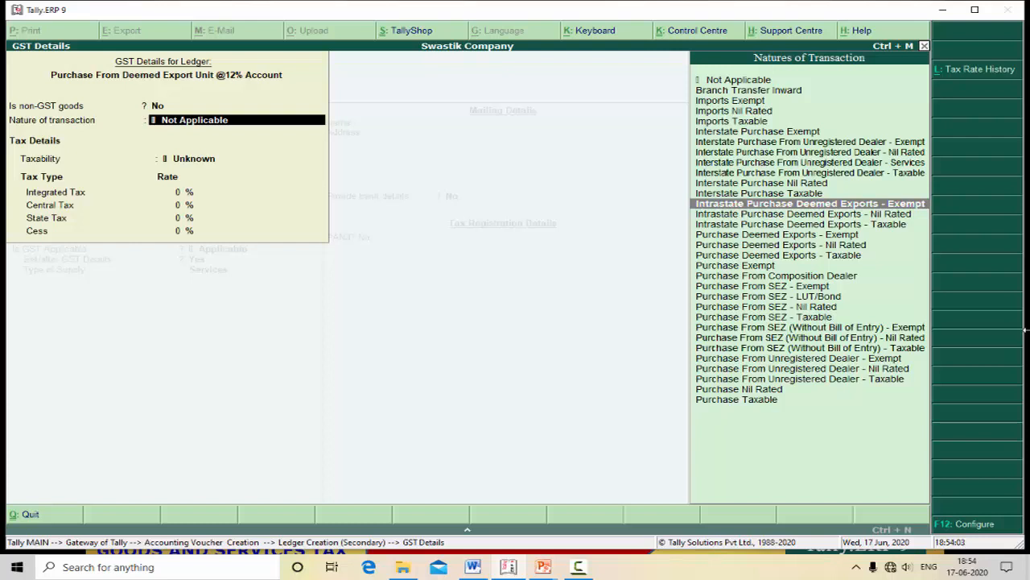
Set the ledger's nature of transaction to Purchase Deemed Exports - Taxable.
key(Down)
key(Down)
key(Down)
key(Down)
key(Down)
key(Down)
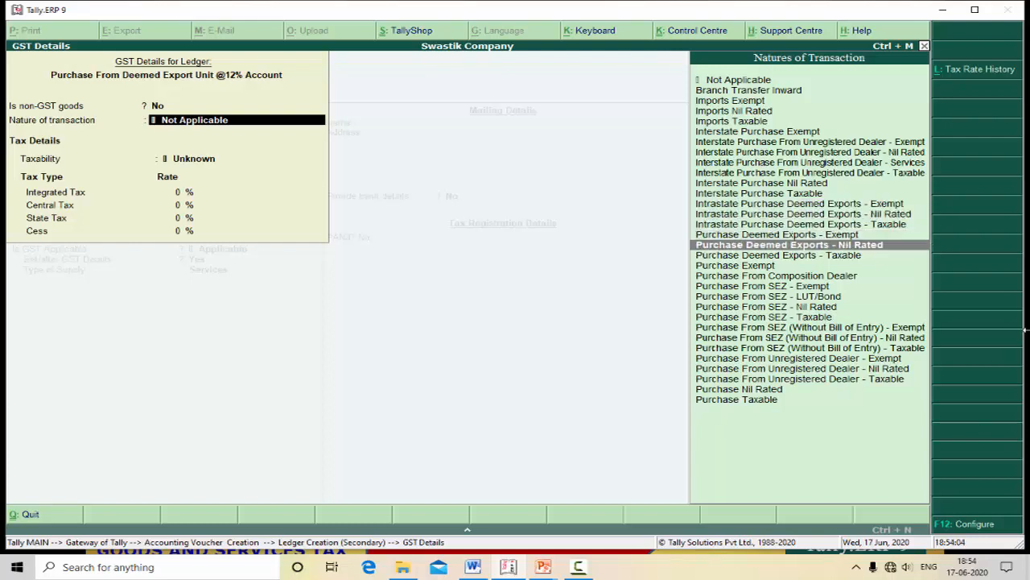
key(Up)
key(Up)
key(Up)
key(Up)
key(Up)
key(Up)
key(Up)
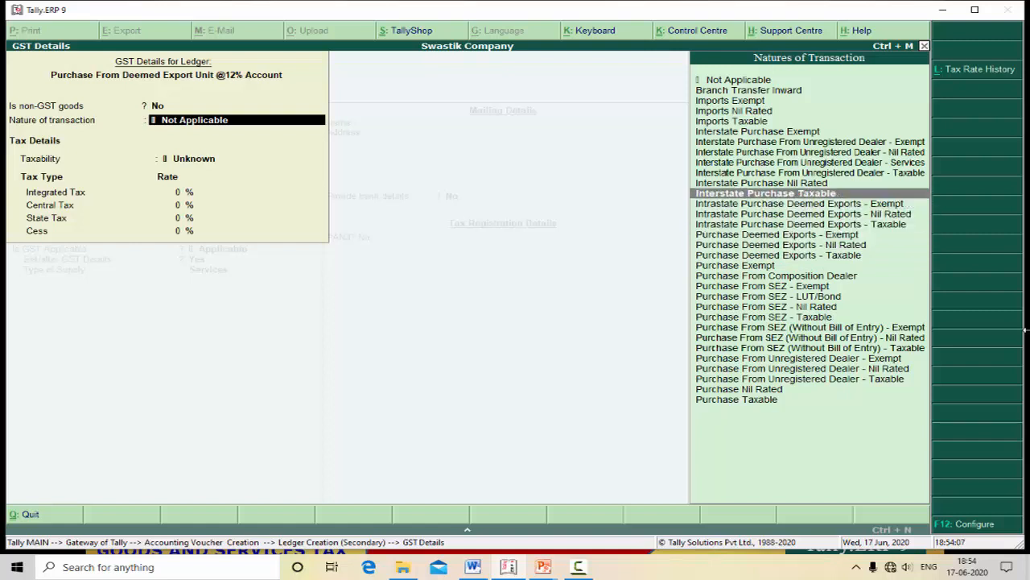
key(Down)
key(Down)
key(Down)
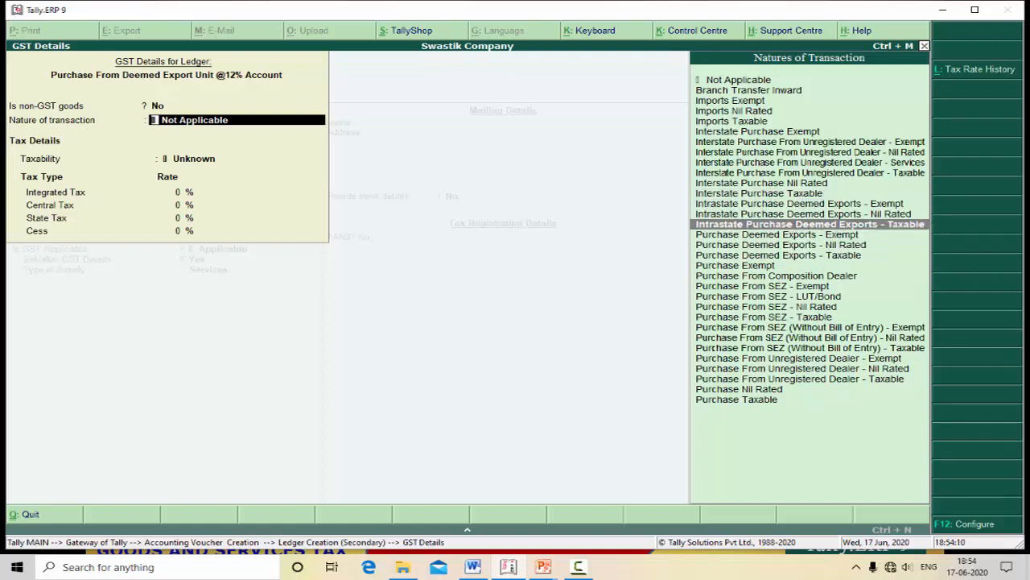
key(Down)
key(Down)
key(Down)
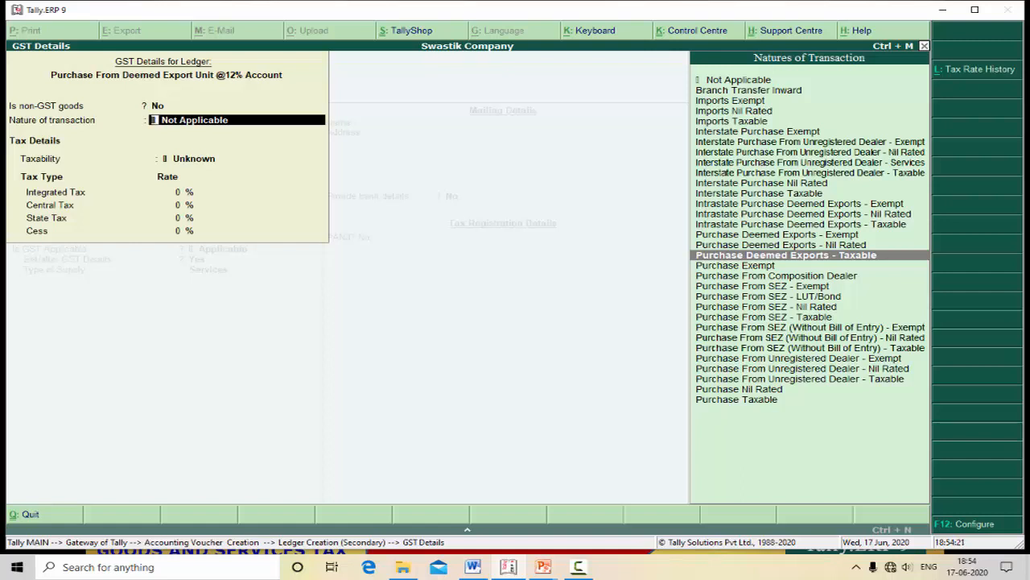
key(Return)
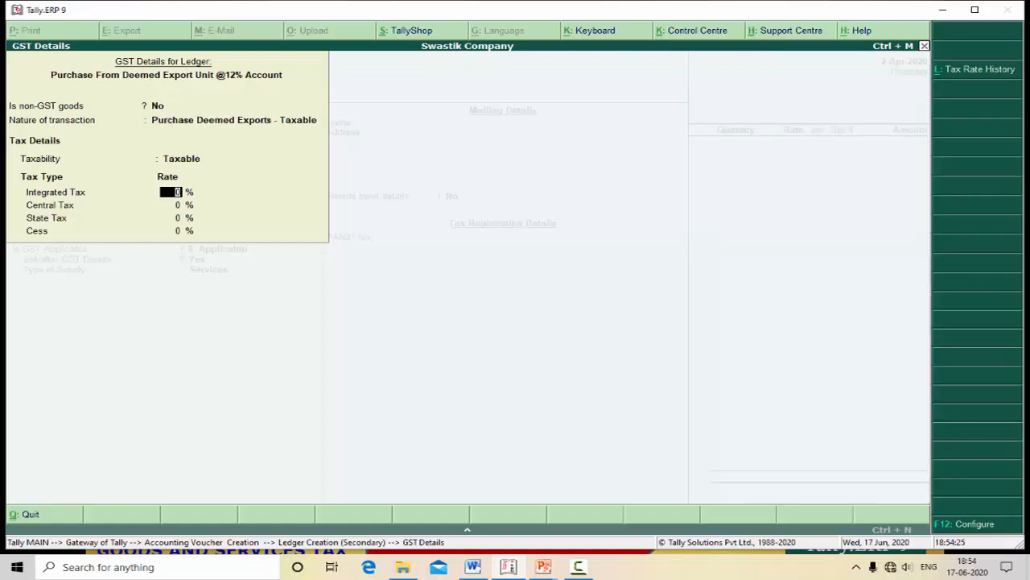
Enter an integrated tax rate of 12, clear it and return to the nature of transaction.
text(12)
key(BackSpace)
key(BackSpace)
key(BackSpace)
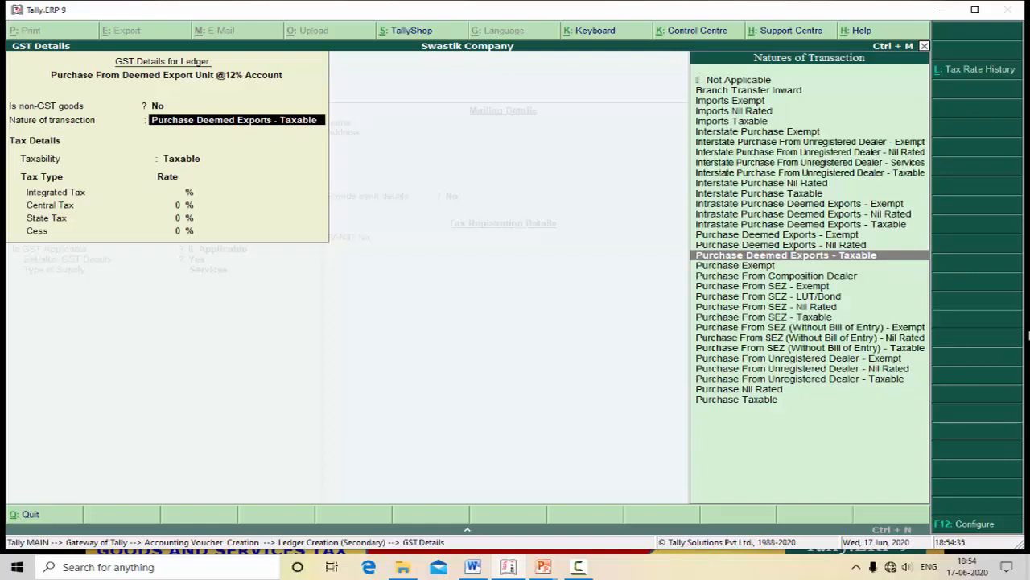
Examine the SEZ purchase natures of transaction, including the options without bill of entry.
key(Down)
key(Down)
key(Down)
key(Down)
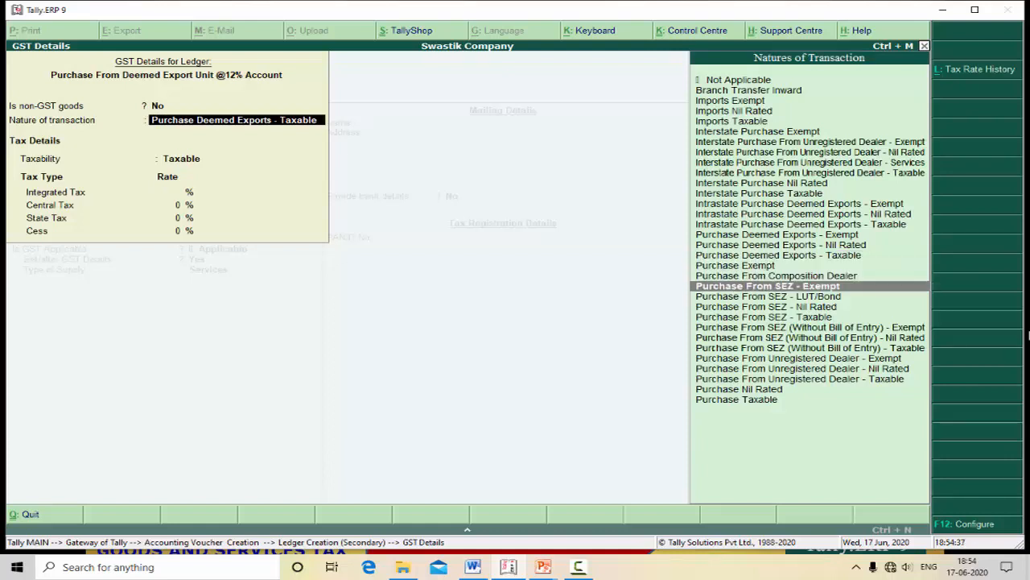
key(Down)
key(Down)
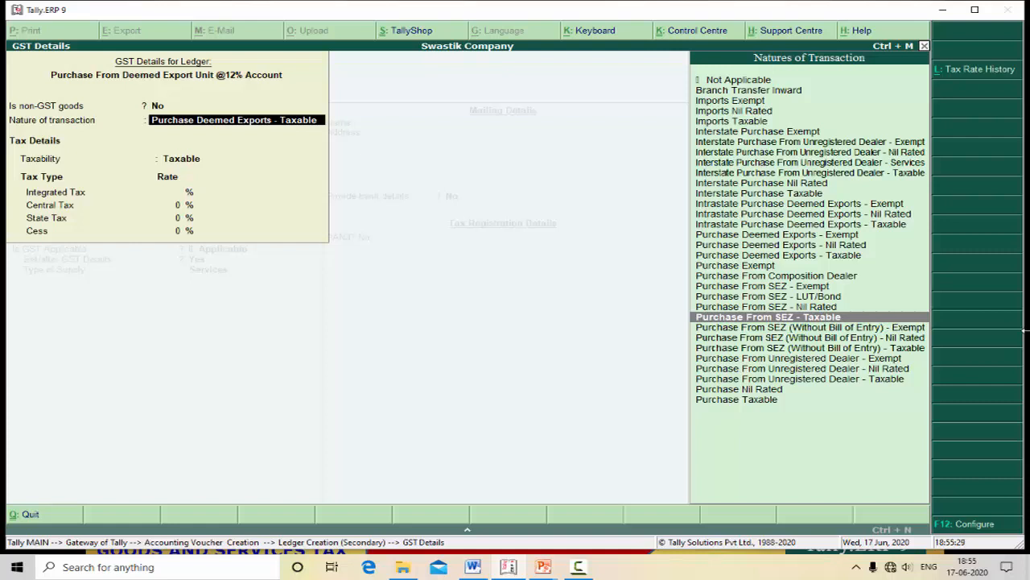
key(Down)
key(Down)
key(Down)
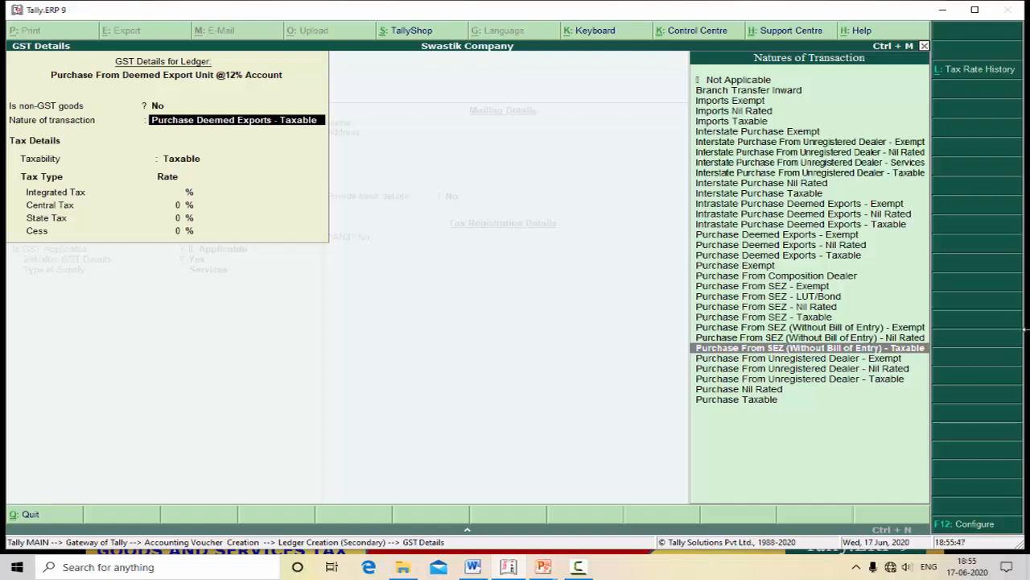
Set the ledger's nature of transaction to Intrastate Purchase Deemed Exports - Taxable.
key(Up)
key(Up)
key(Up)
key(Up)
key(Up)
key(Up)
key(Up)
key(Up)
key(Up)
key(Up)
key(Up)
key(Up)
key(Up)
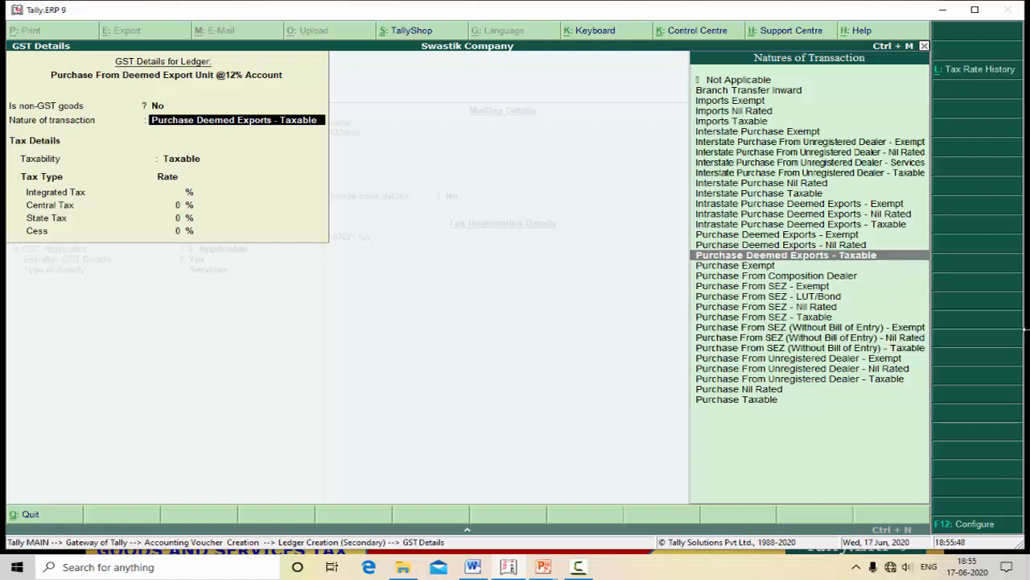
key(Up)
key(Down)
key(Down)
key(Down)
key(Down)
key(Down)
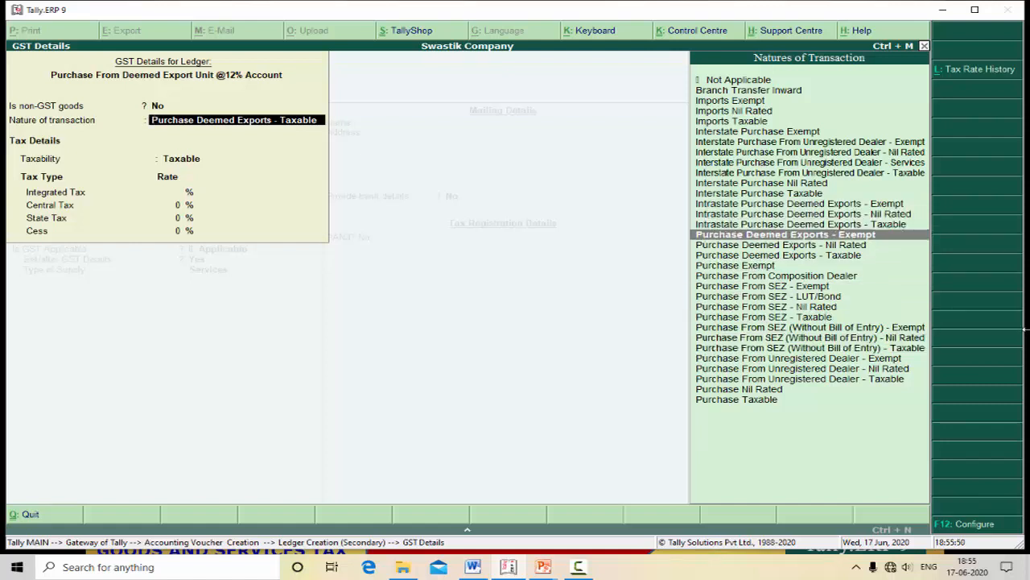
key(Up)
key(Up)
key(Up)
key(Return)
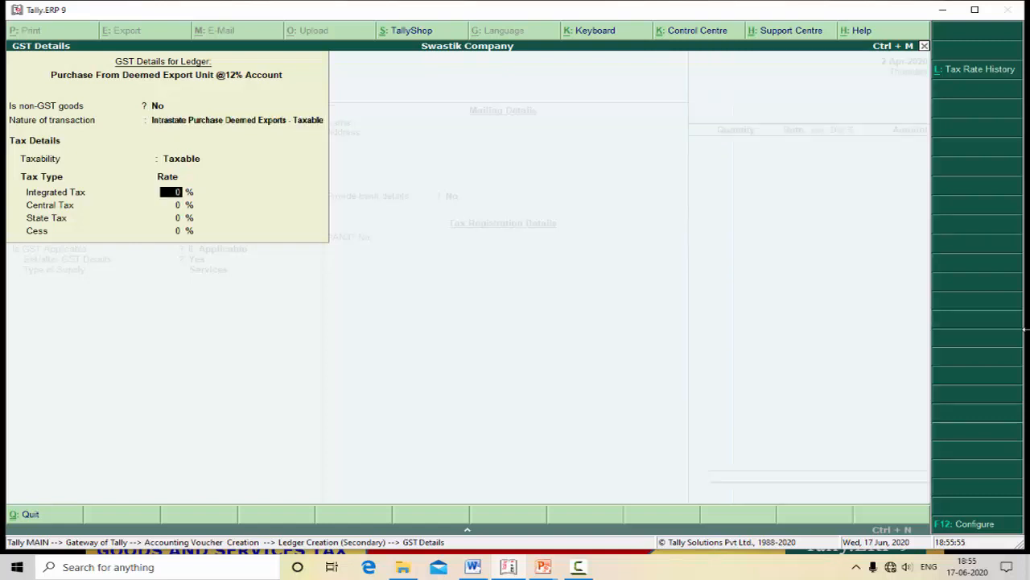
Set the integrated tax rate to 12% and accept the ledger's GST details.
text(12)
key(Return)
key(Return)
key(Return)
key(Return)
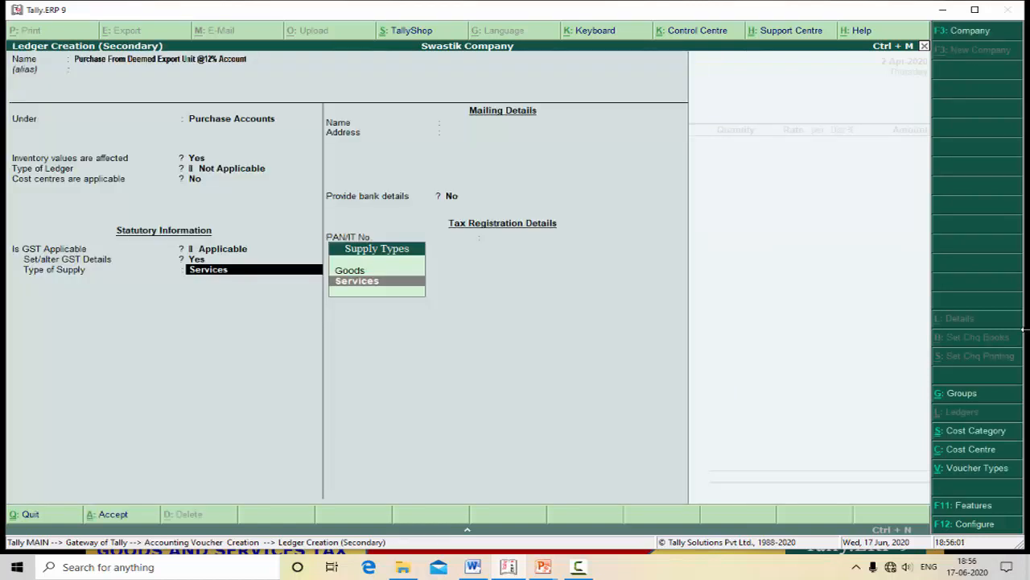
Set the type of supply to Goods and save the purchase ledger, returning to the voucher's item entry.
key(Up)
key(Return)
key(Return)
key(Return)
key(Return)
key(Return)
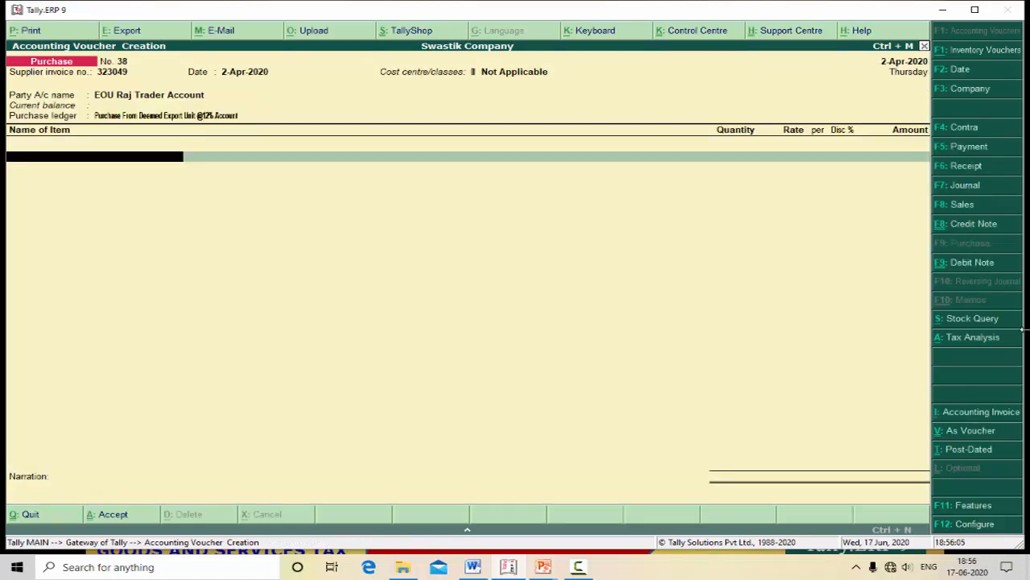
Choose Blue Star FR5699 Split AC 1.5 as the purchased stock item.
text(S)
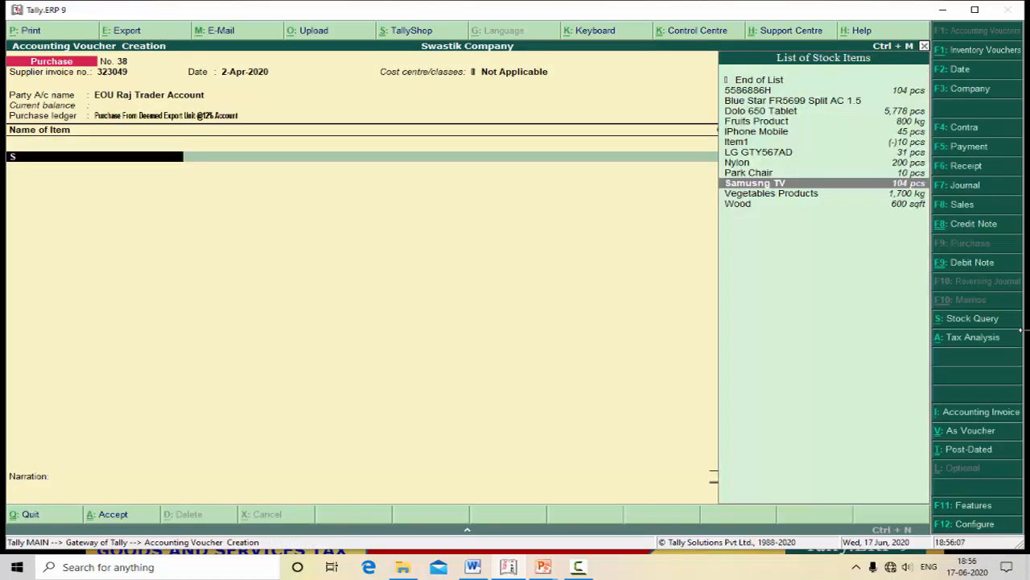
key(Up)
key(Up)
key(Up)
key(Up)
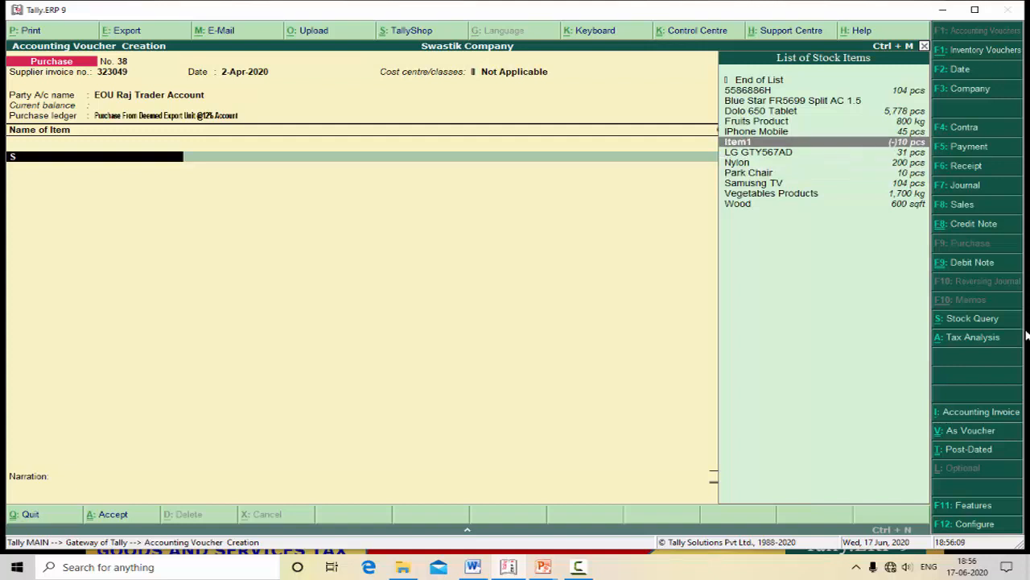
key(Up)
key(Up)
key(Up)
key(Up)
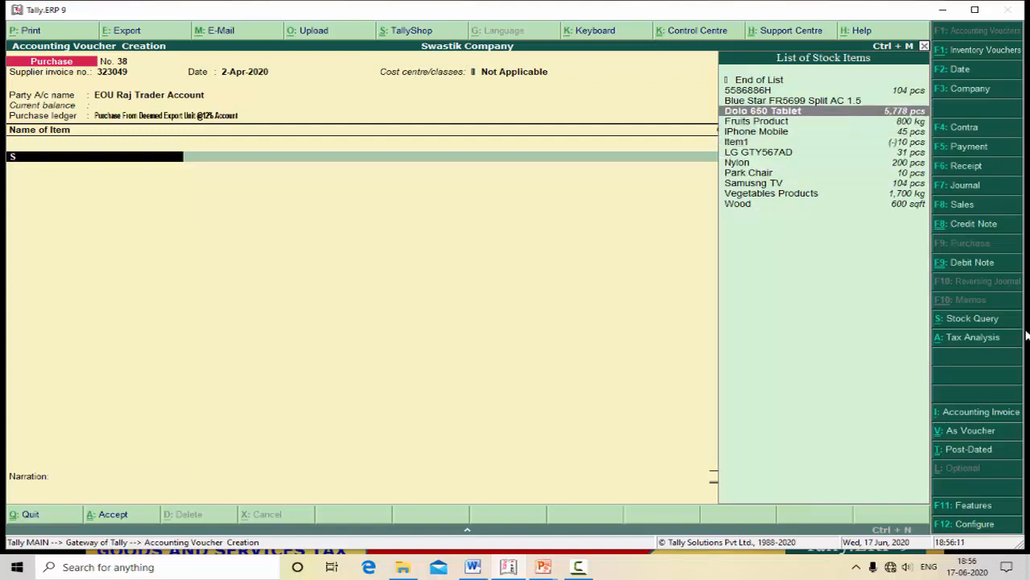
key(Return)
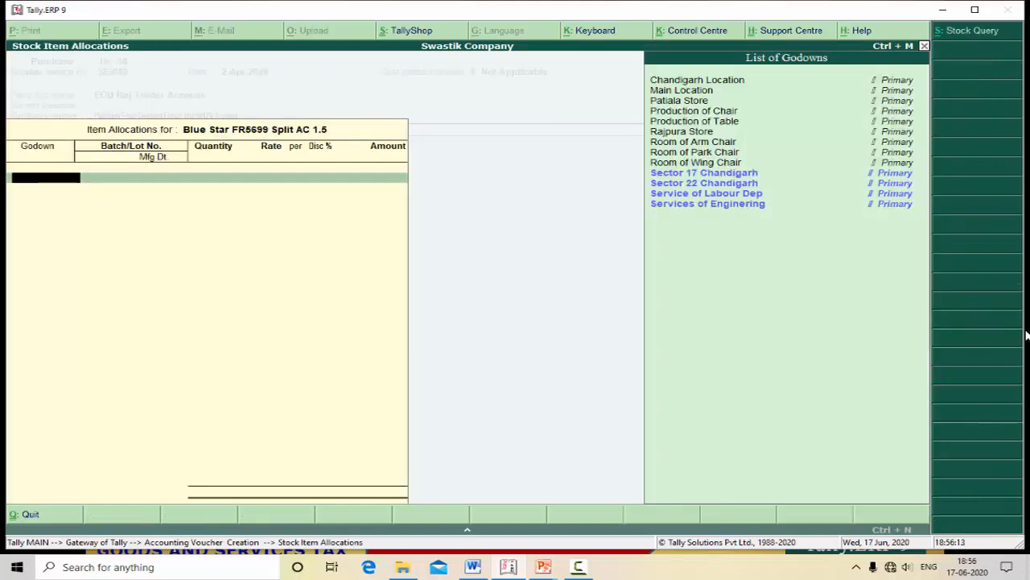
Allocate the item to the Patiala Store godown under new batch number 55691, keeping the manufacturing date 2-Apr-2020.
key(Up)
key(Up)
key(Up)
key(Up)
key(Up)
key(Up)
key(Up)
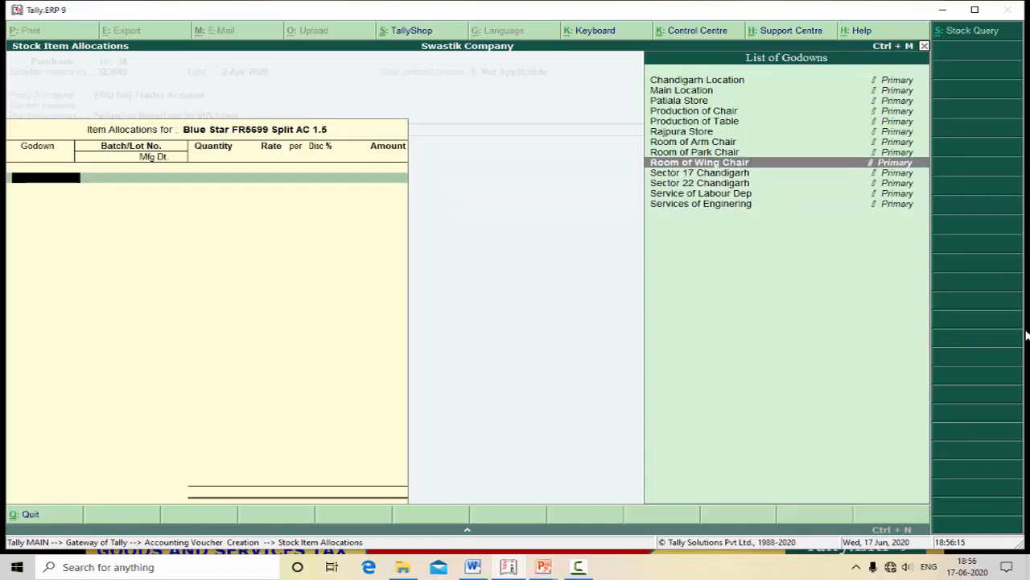
key(Up)
key(Up)
key(Return)
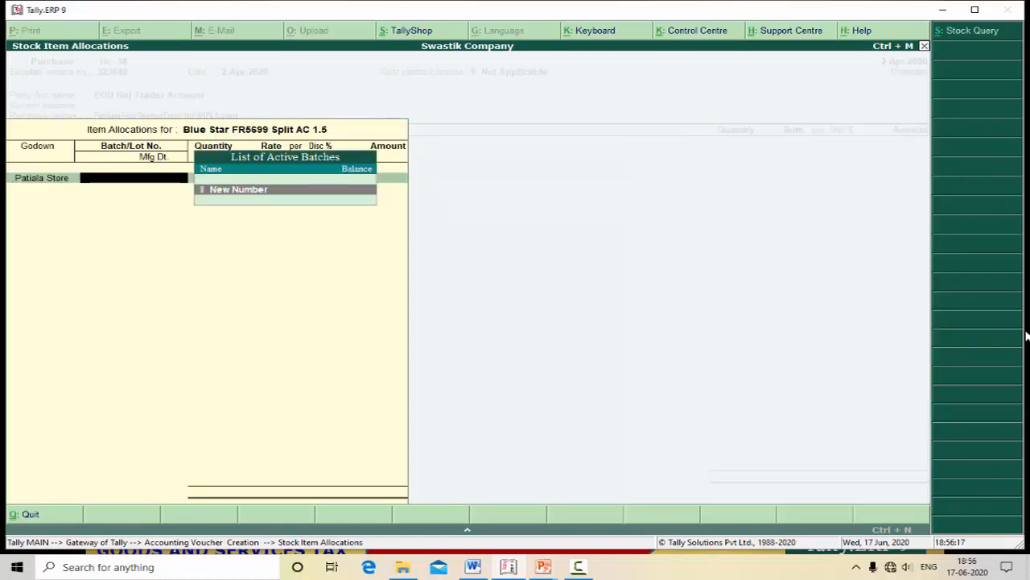
key(Return)
text(55691)
key(Return)
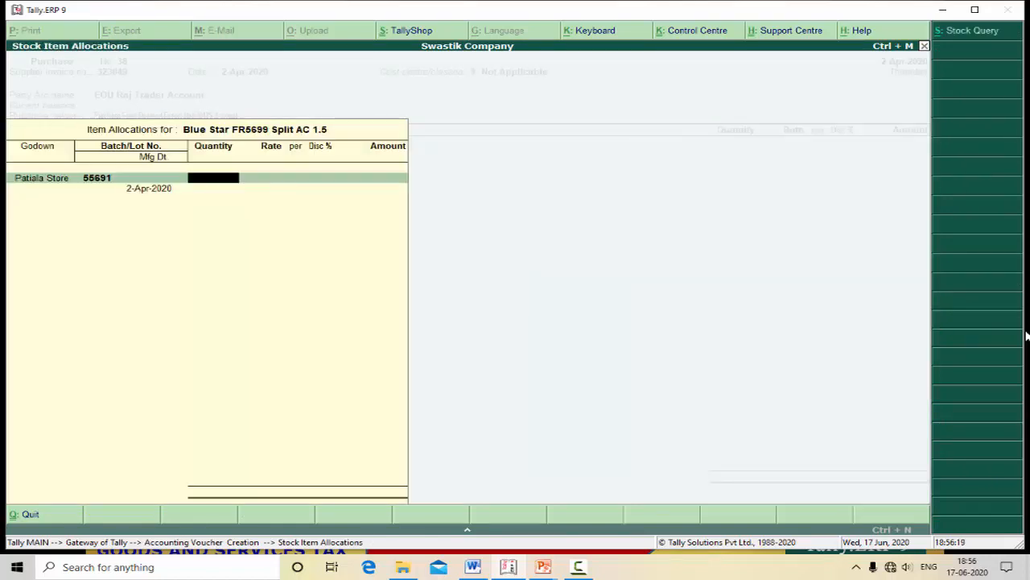
Enter a quantity of 25 pcs at a rate of 25 with 5% discount and accept the item line.
text(25)
key(Return)
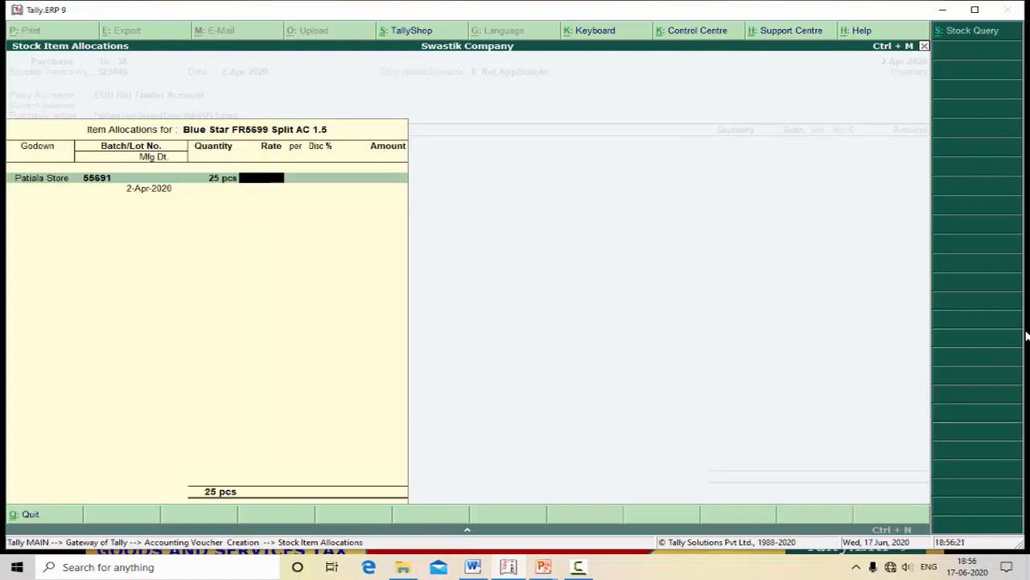
text(25)
key(Return)
key(Return)
text(5)
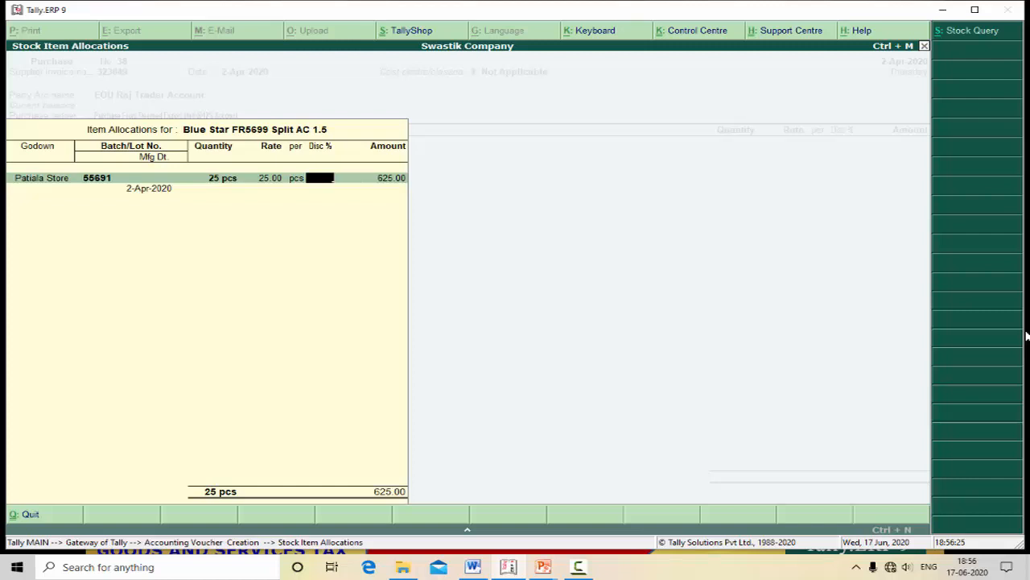
key(Return)
key(Return)
key(Return)
key(Return)
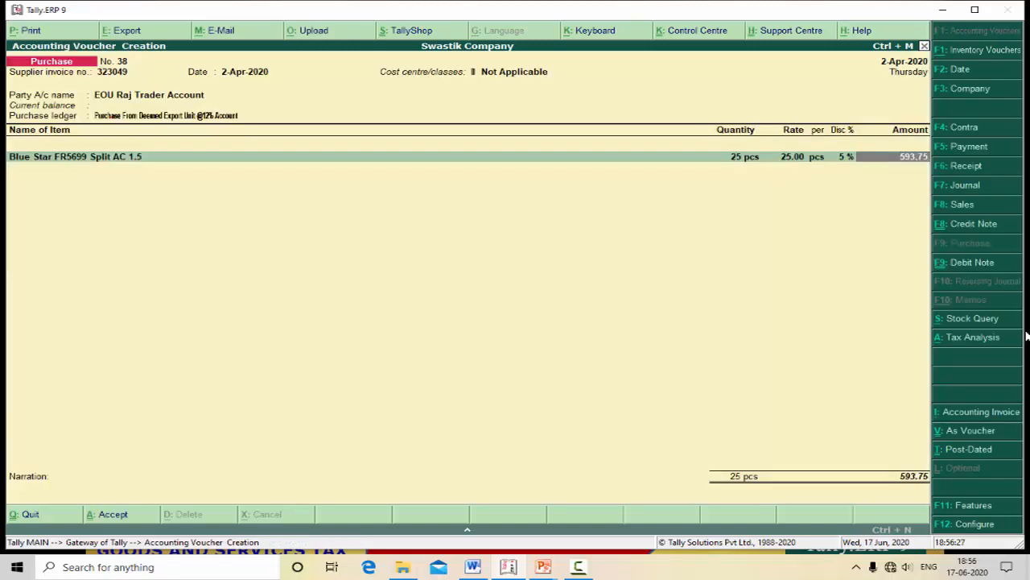
key(Return)
key(Return)
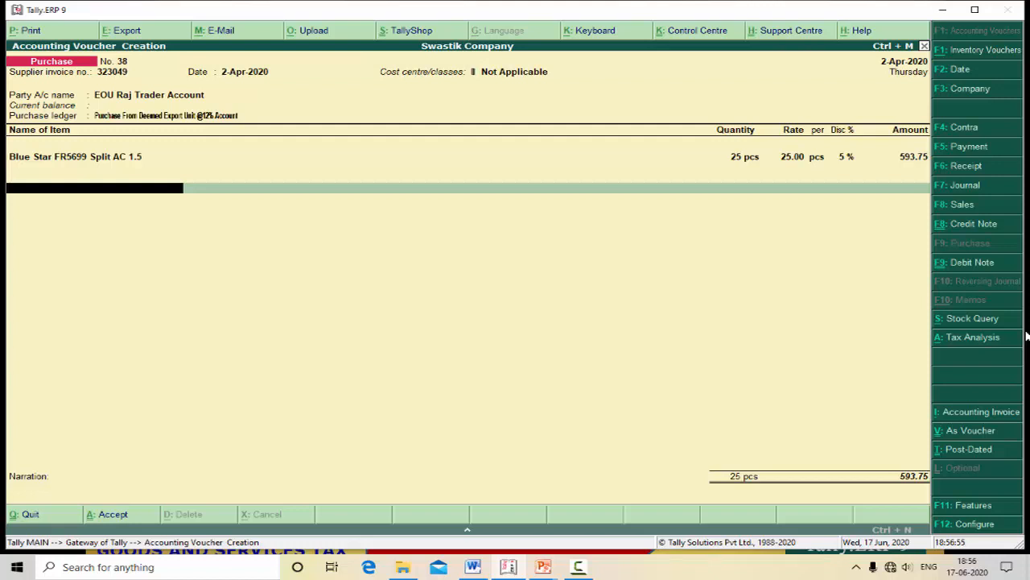
End the item list, accept the party's bill as a New Ref and save the purchase voucher without narration.
key(Return)
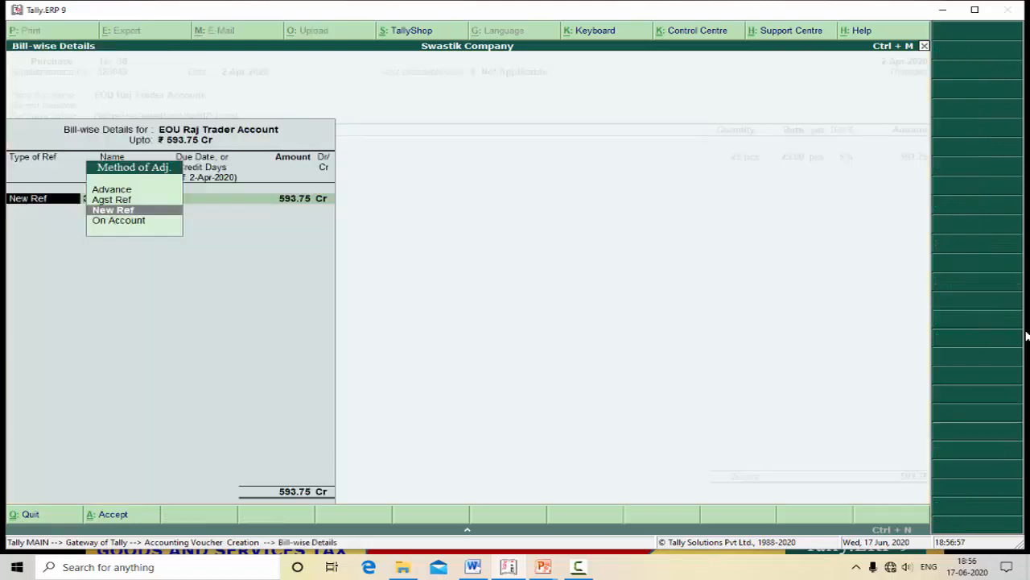
key(Return)
key(Return)
key(Return)
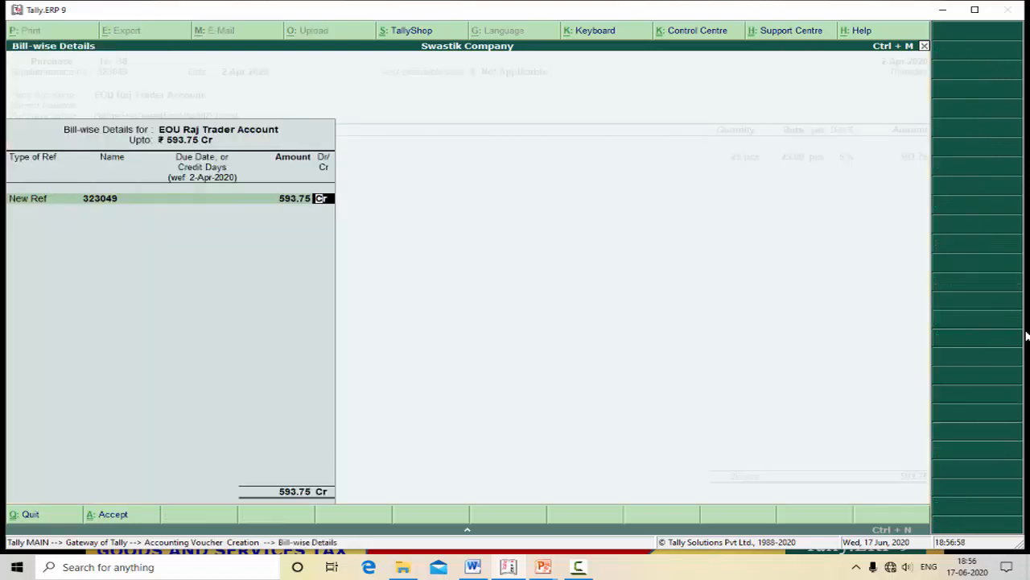
key(Return)
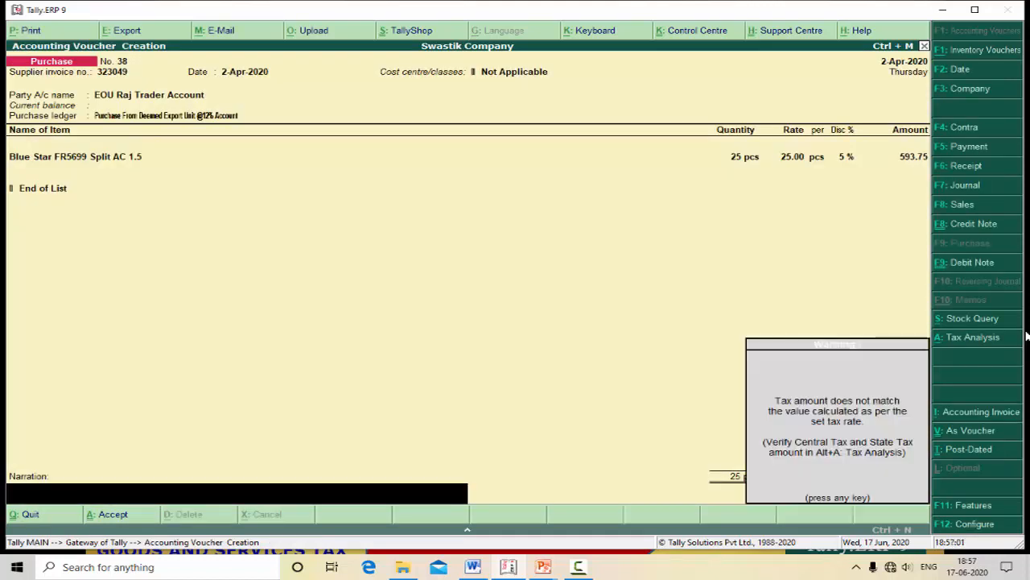
key(Return)
key(Return)
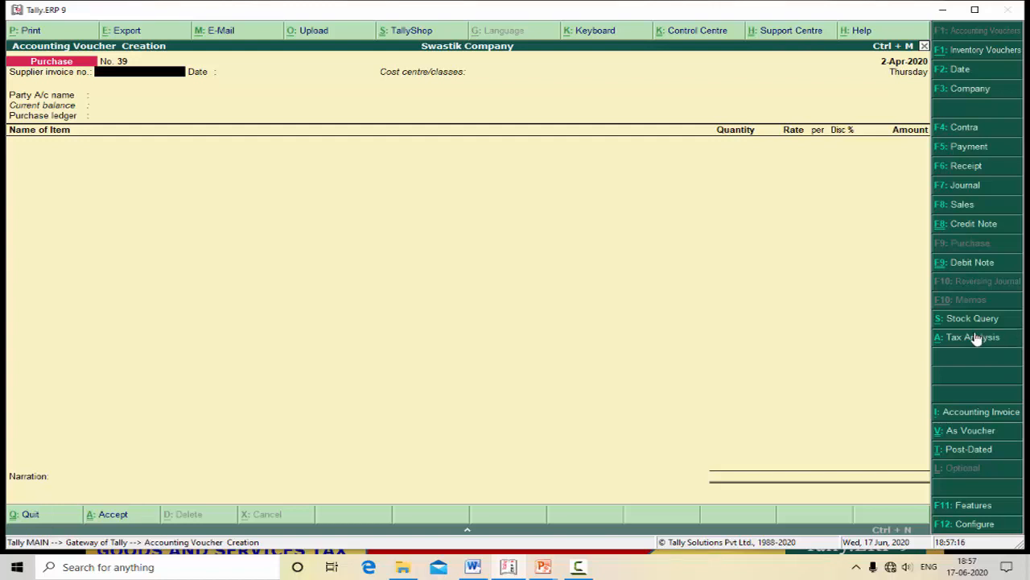
Start a journal voucher with the cost centre class Not Applicable and choose Tax on Import Purchase Account as the debit ledger.
click(957, 192)
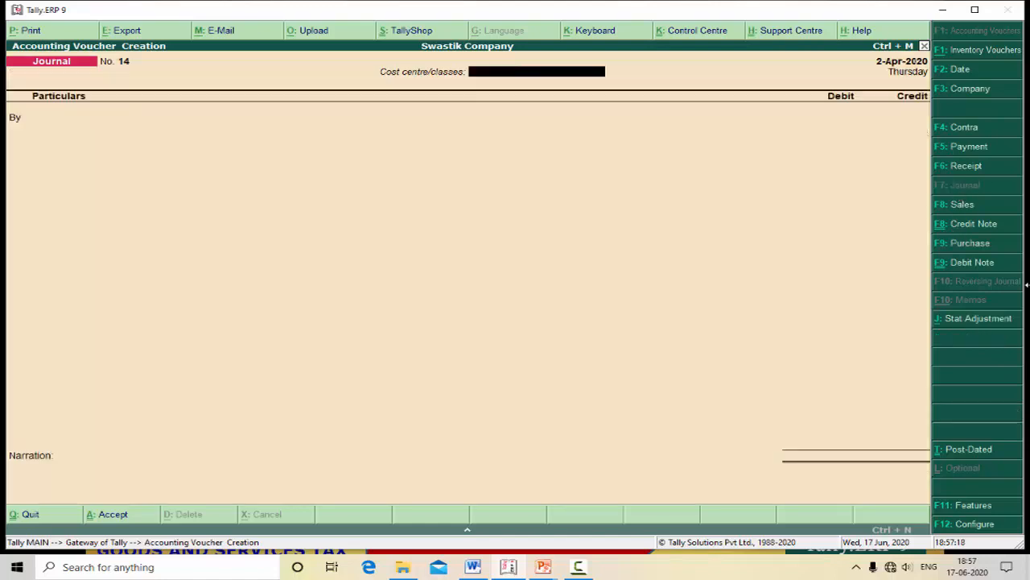
key(Return)
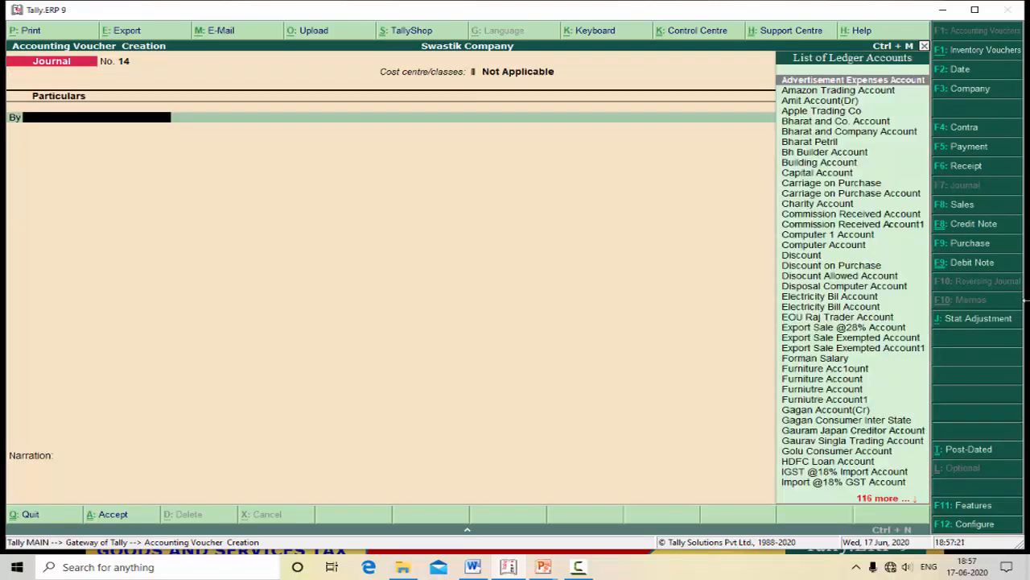
text(Tex)
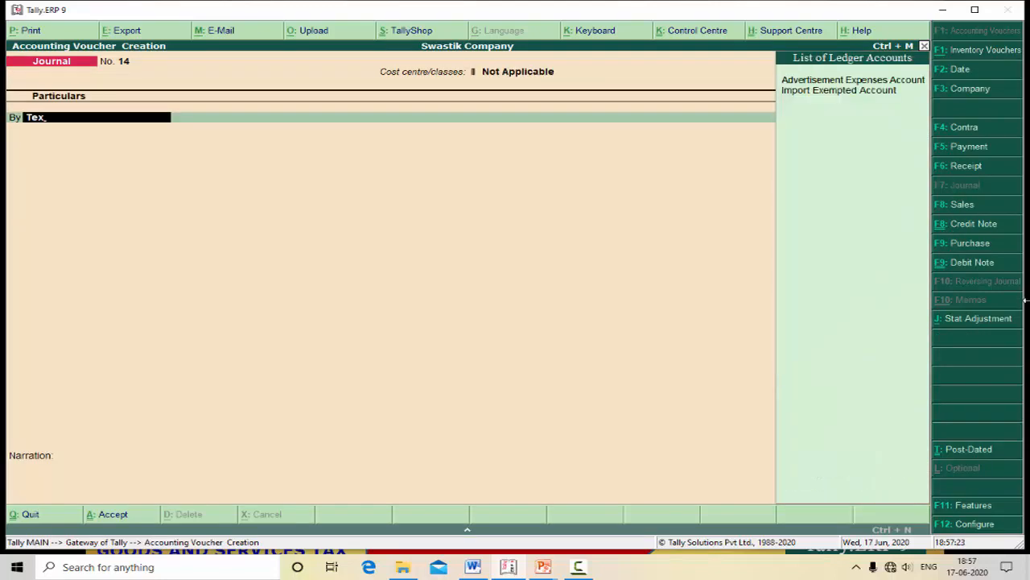
key(BackSpace)
key(BackSpace)
text(ax)
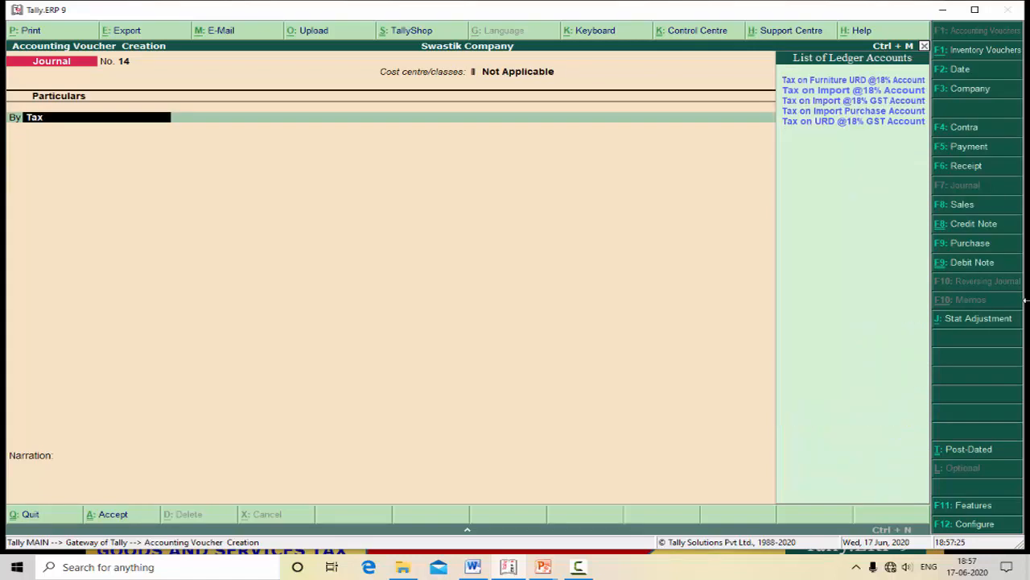
key(Down)
key(Down)
key(Down)
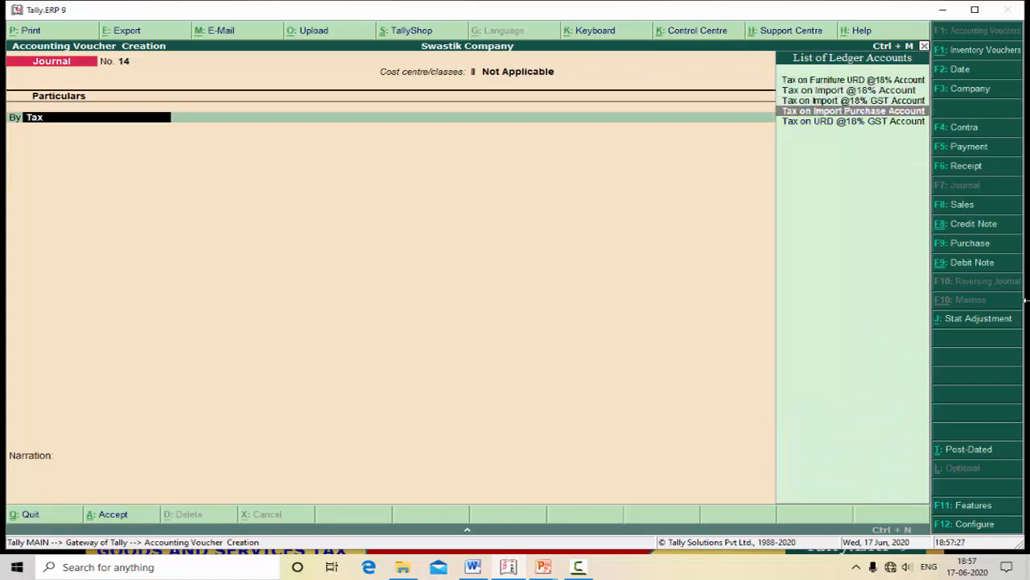
key(Return)
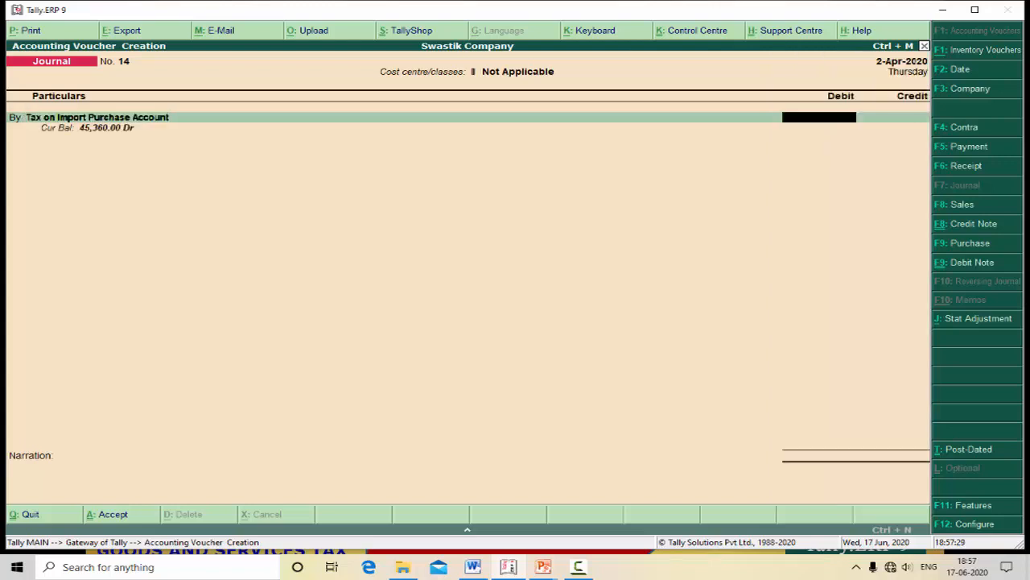
Review the group, statutory, mailing and tax registration settings of the Tax on Import Purchase Account ledger and accept them as they are.
key(BackSpace)
key(ctrl+Return)
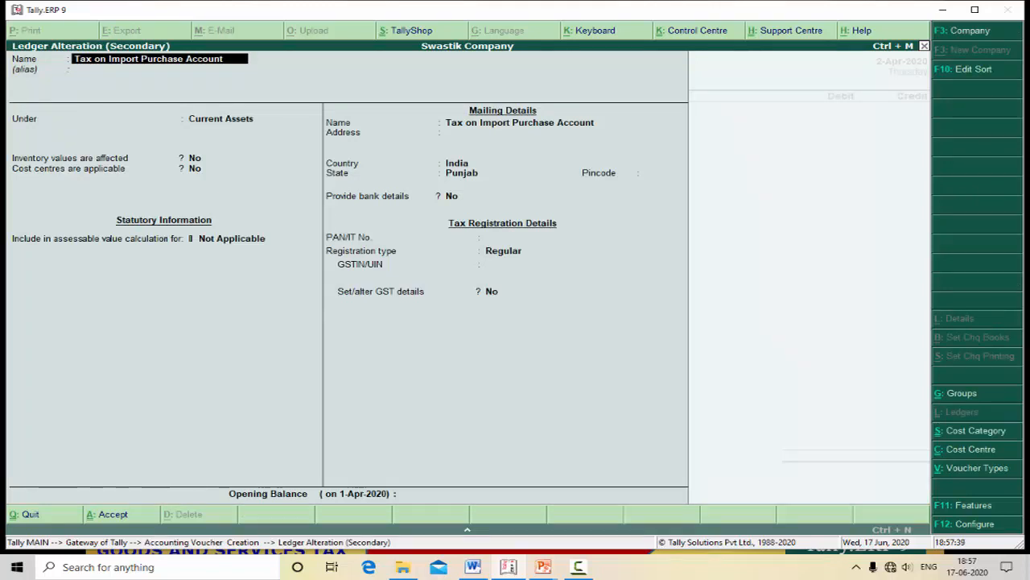
key(Return)
key(Return)
key(Return)
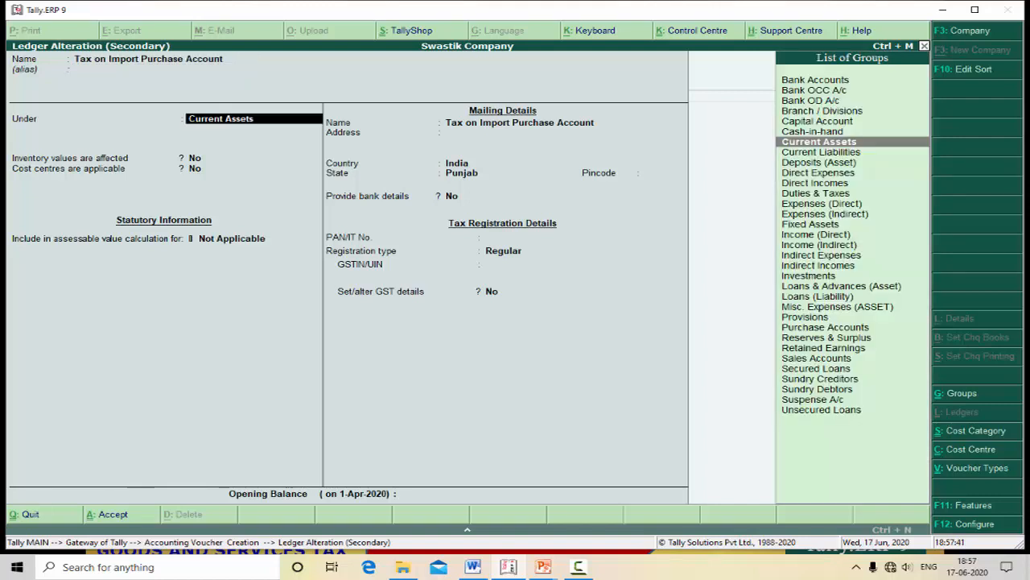
key(Return)
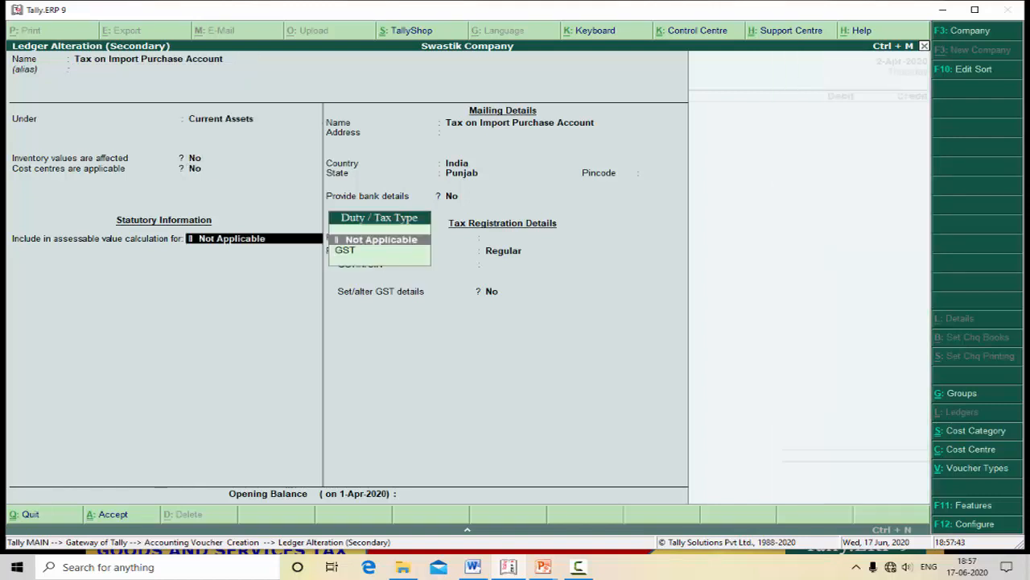
key(Return)
key(Return)
key(Return)
key(Return)
key(Return)
key(Return)
key(Return)
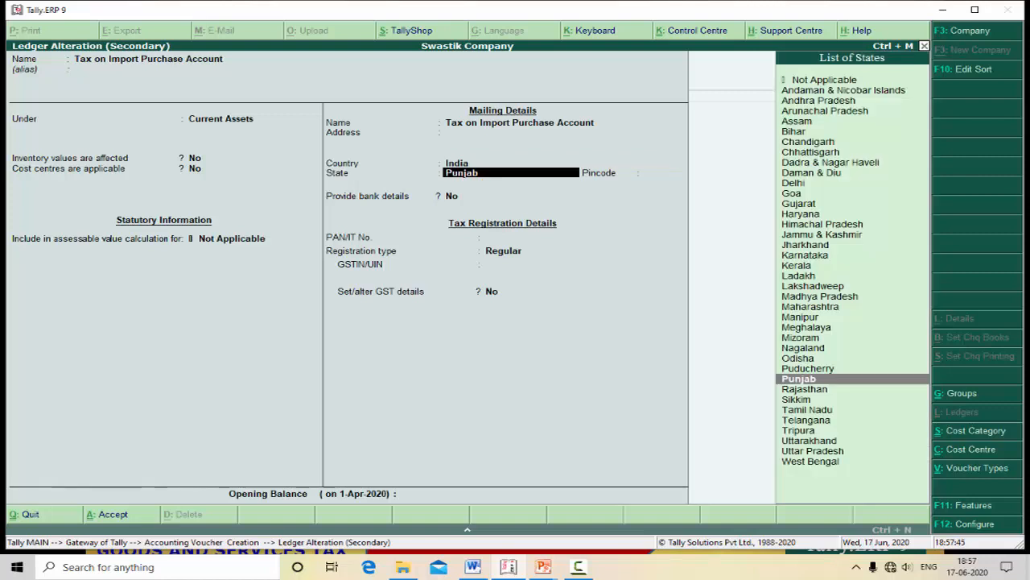
key(Return)
key(Return)
key(Return)
key(Return)
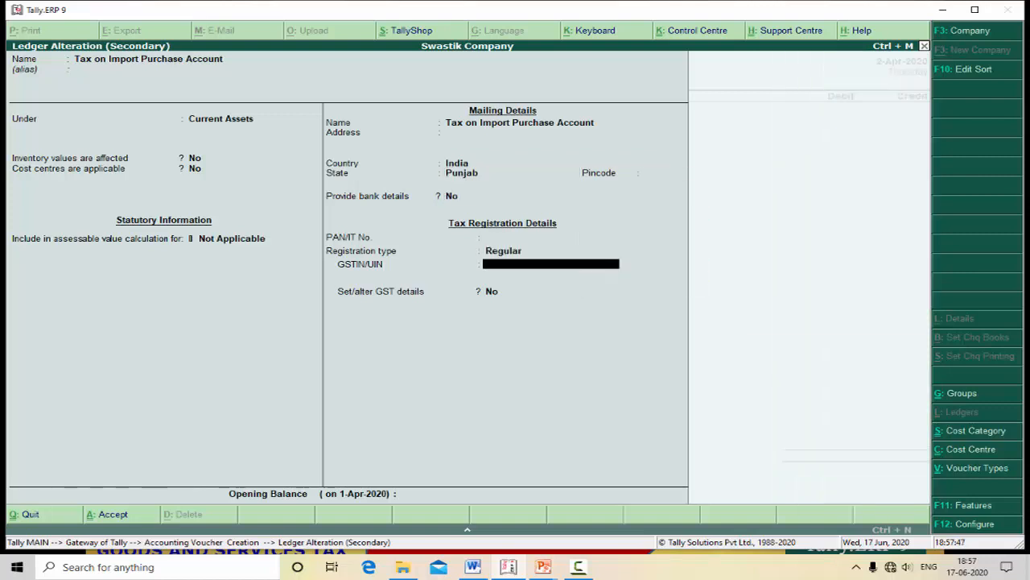
key(Return)
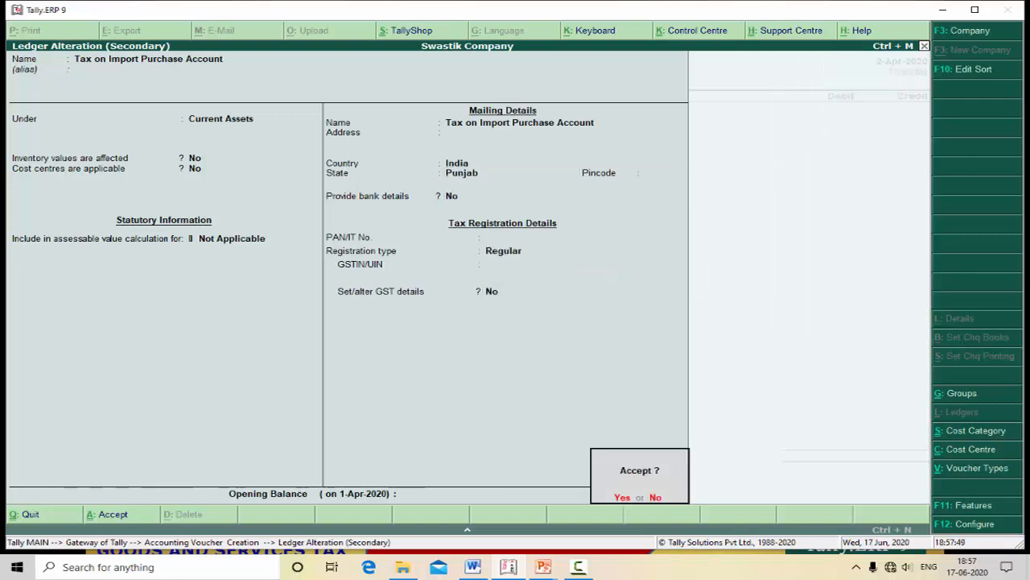
key(Return)
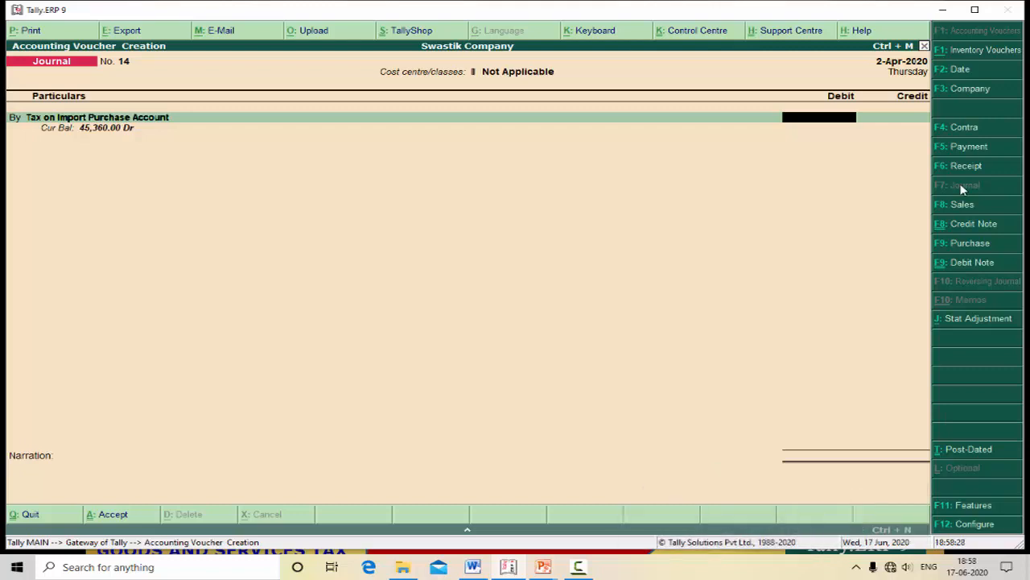
text(10010)
key(BackSpace)
key(BackSpace)
text(0)
key(Return)
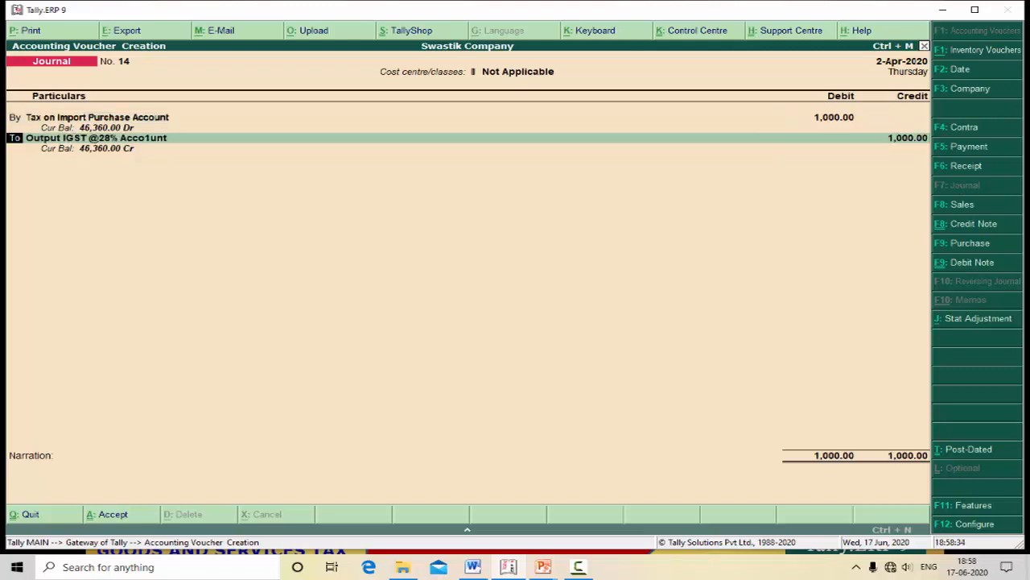
Keep the debit amount and reopen the ledger selection of the journal's credit line.
key(BackSpace)
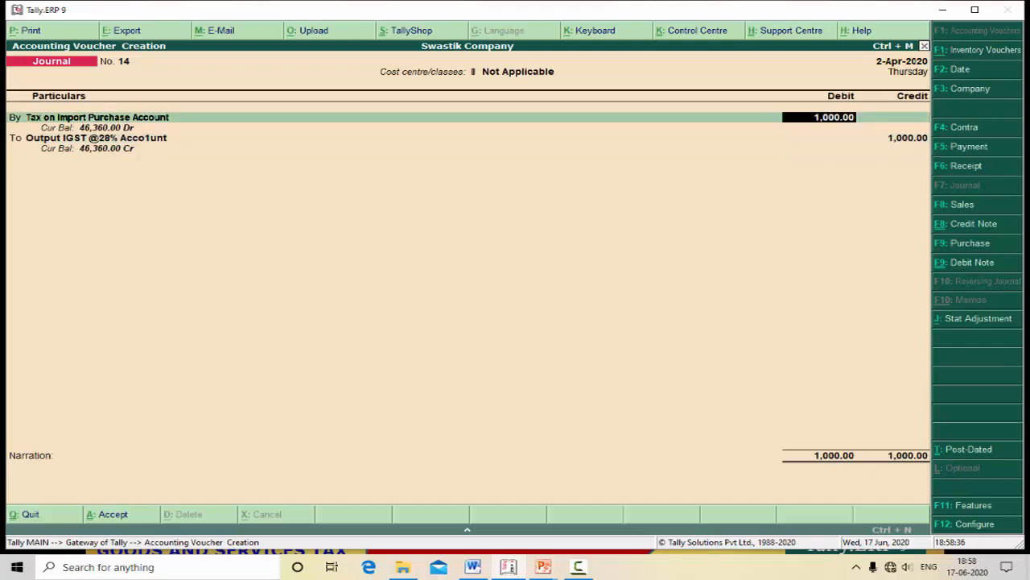
key(Return)
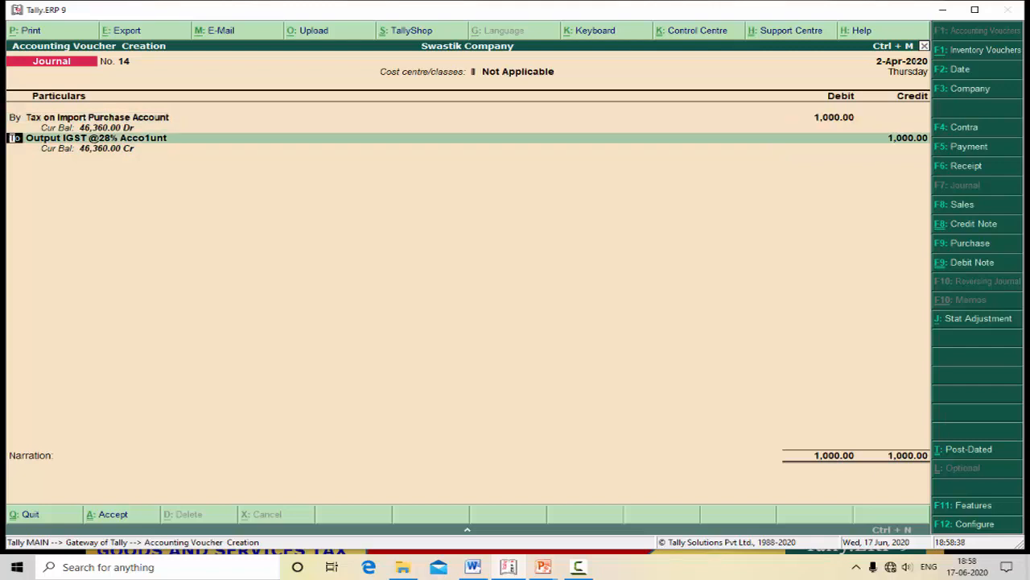
key(Return)
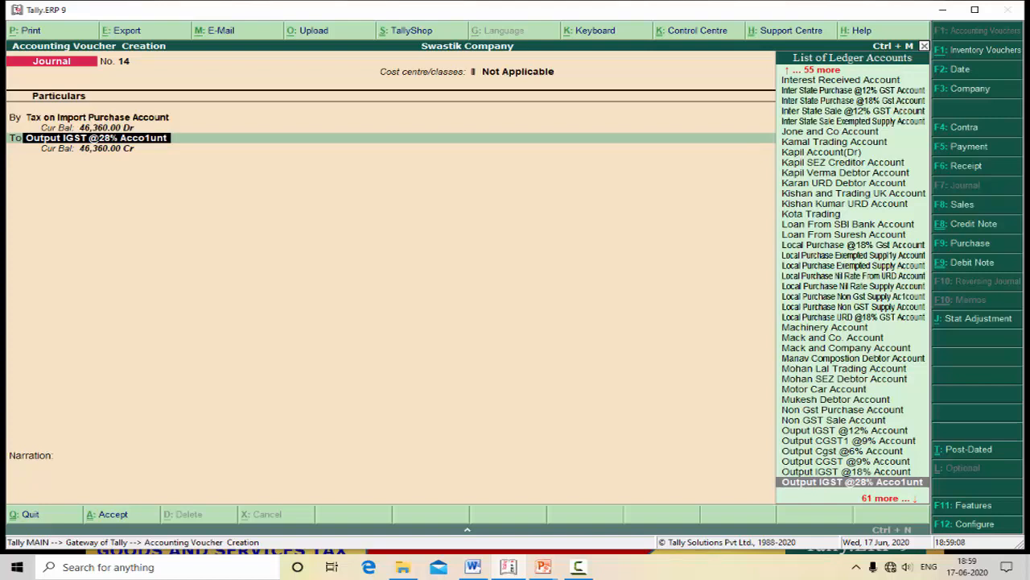
Replace the journal's credit ledger by starting a new ledger named "Output CGST @6% Acco1unt".
key(Return)
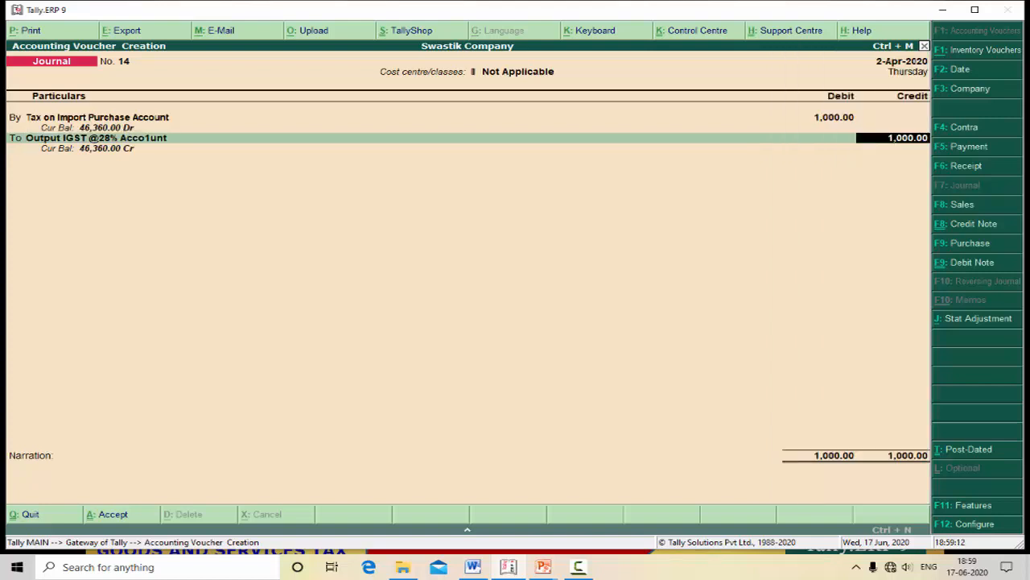
key(BackSpace)
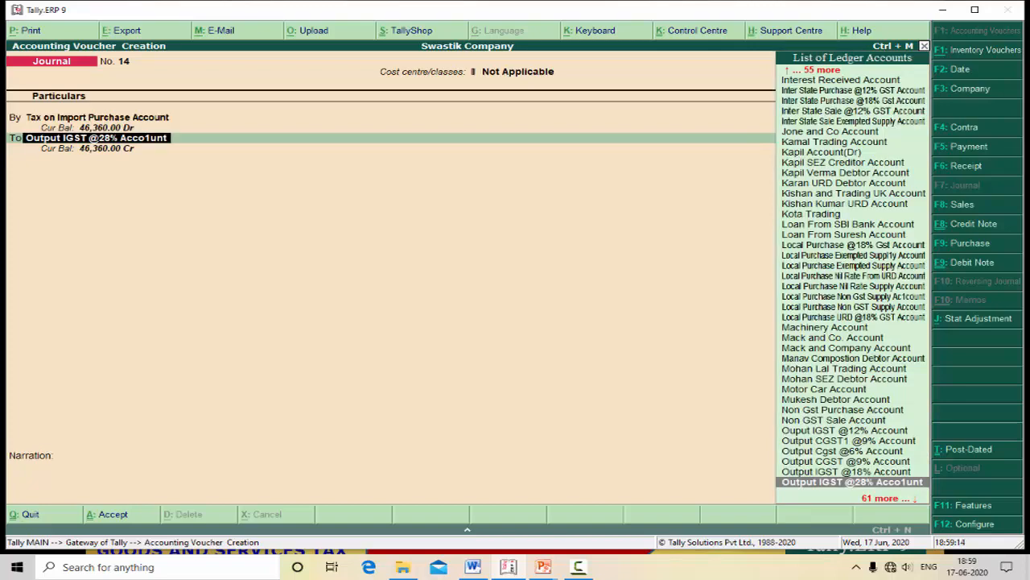
text(Ou)
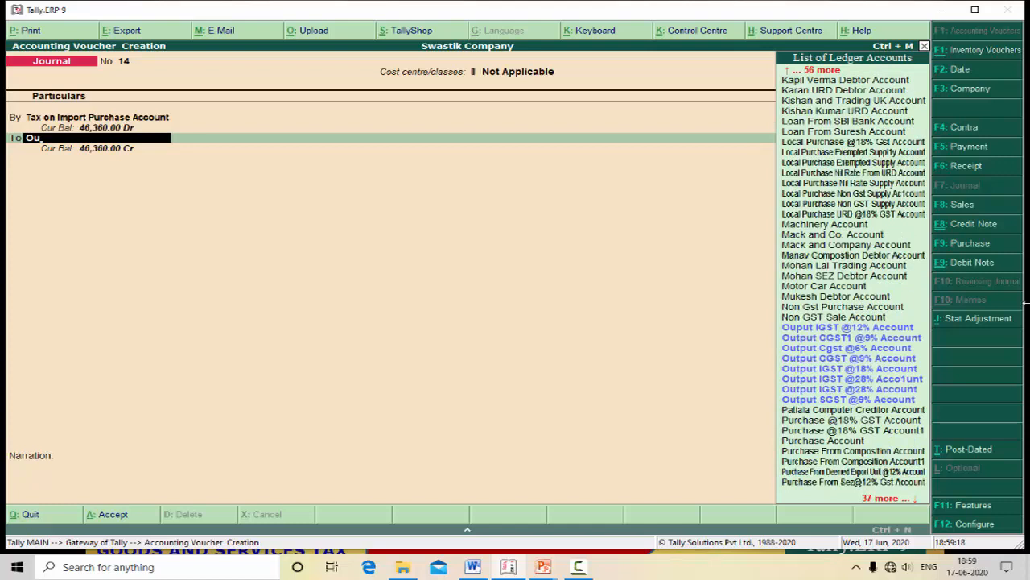
key(alt+c)
text(Output )
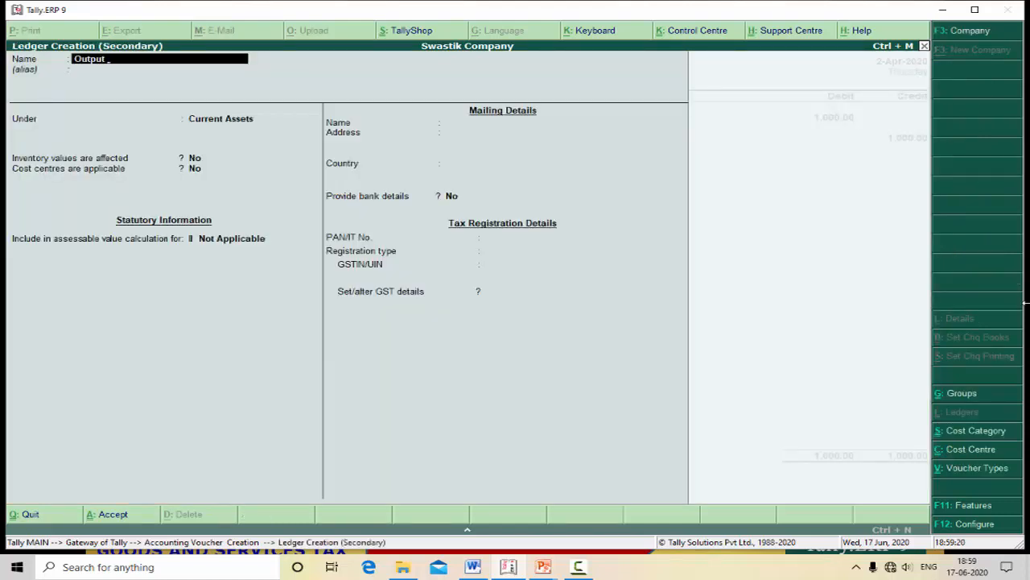
text(CGST)
text( @6% Accoun)
text(t)
key(Return)
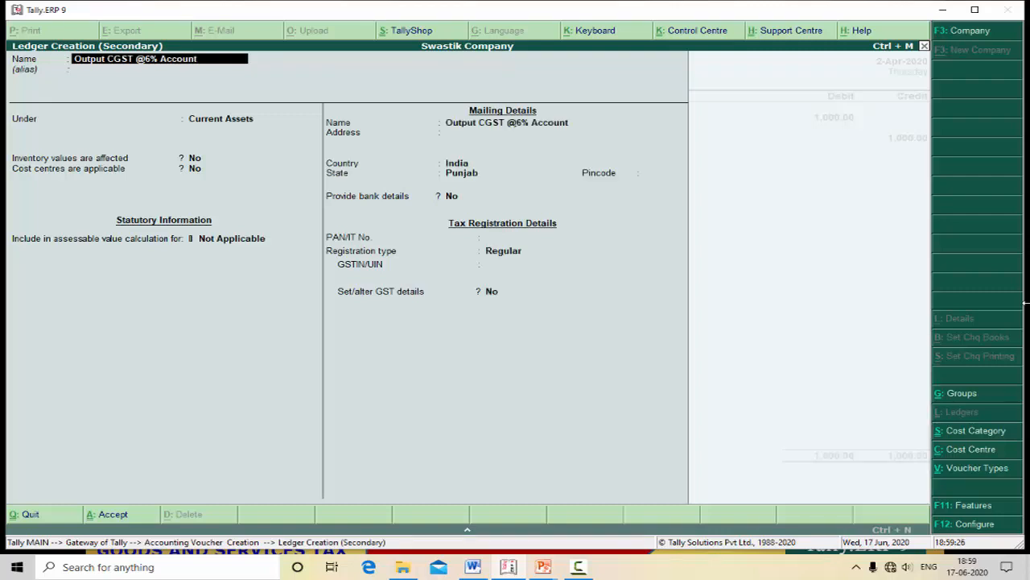
text(1)
key(Return)
key(Return)
Place the ledger under Duties & Taxes with duty type GST and tax type Central Tax, and save it.
text(Du)
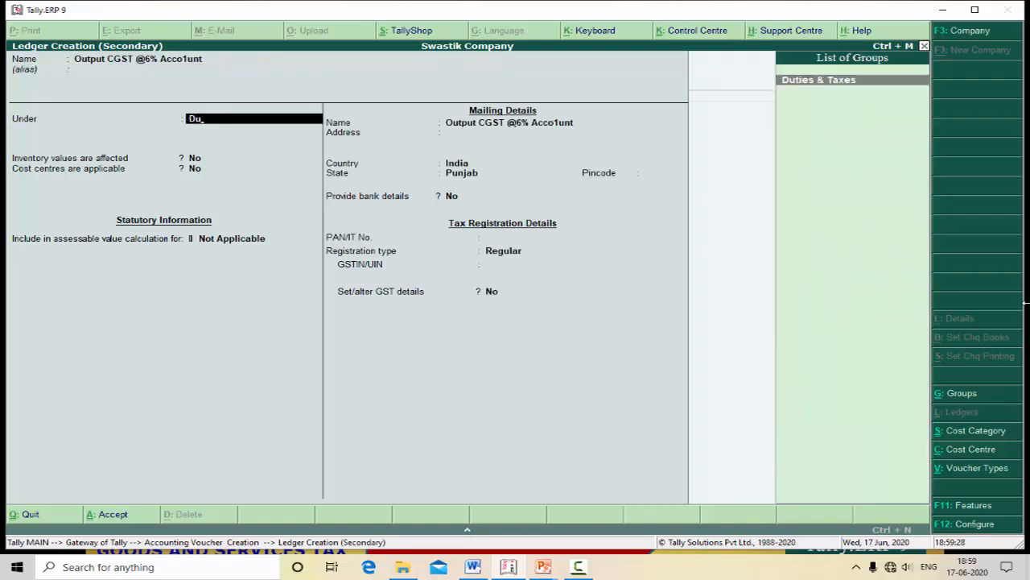
key(Return)
key(Up)
key(Return)
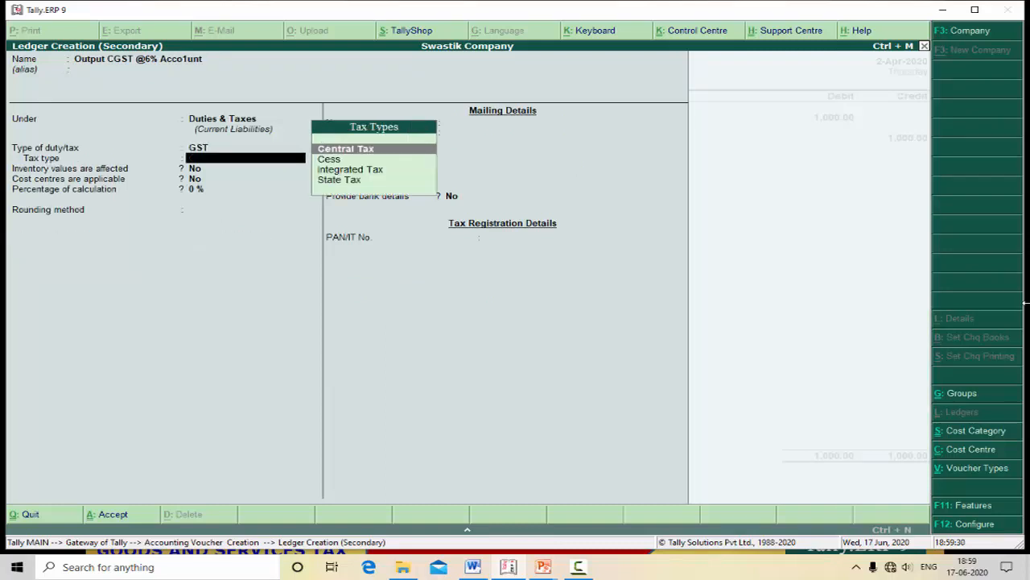
key(Return)
key(Return)
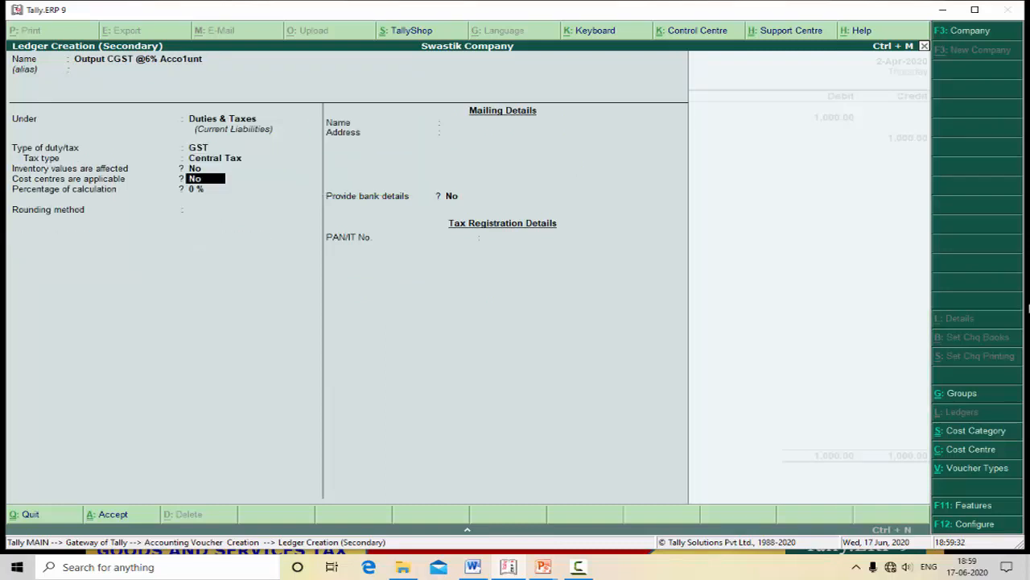
key(Return)
key(Return)
key(Return)
key(Return)
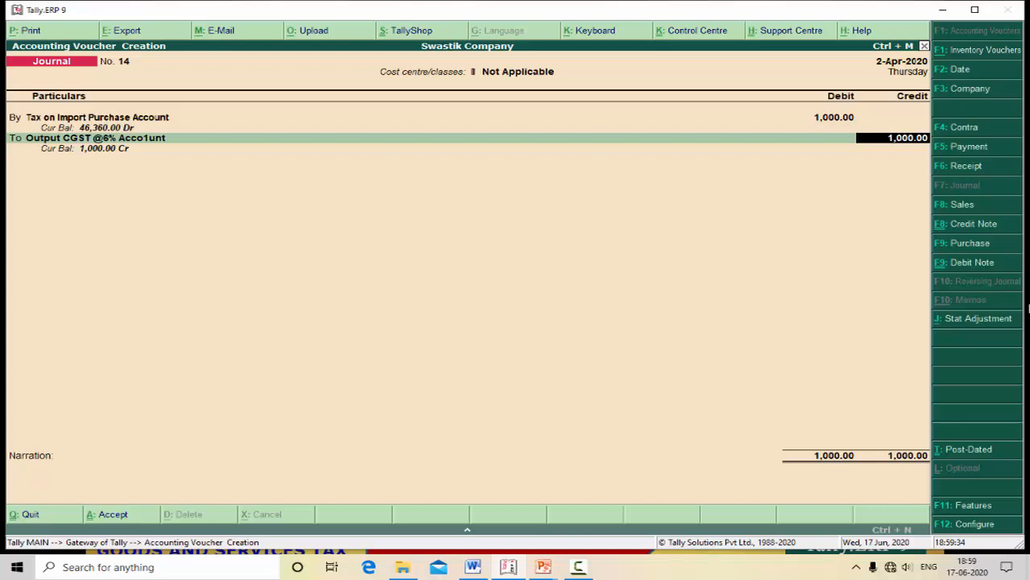
Set the credit amount of the Output CGST line to 500.
text(500)
key(Return)
key(Return)
Start a new ledger named "Output Sgst @6% Account" for the second credit line.
text(Ou)
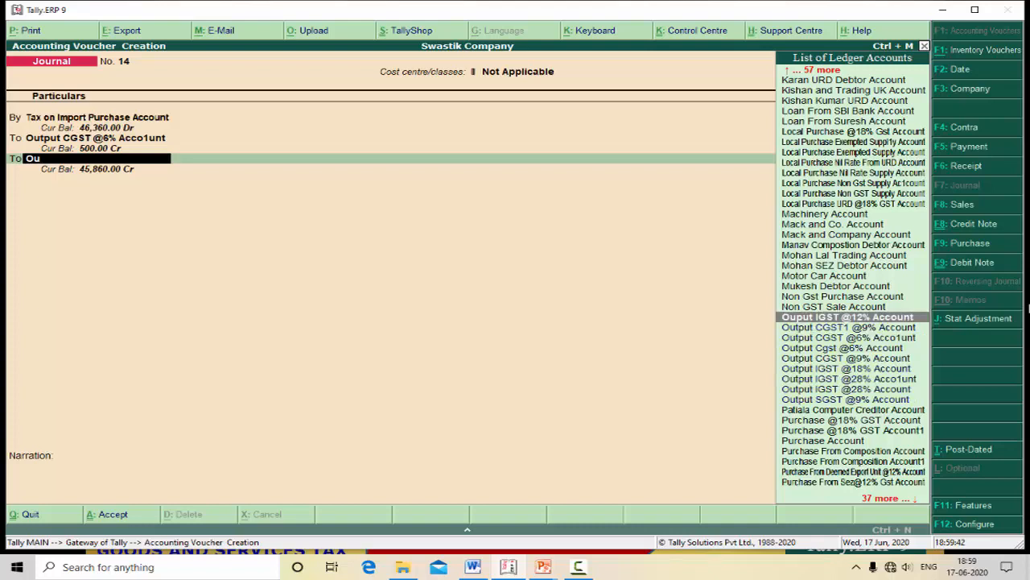
key(alt+c)
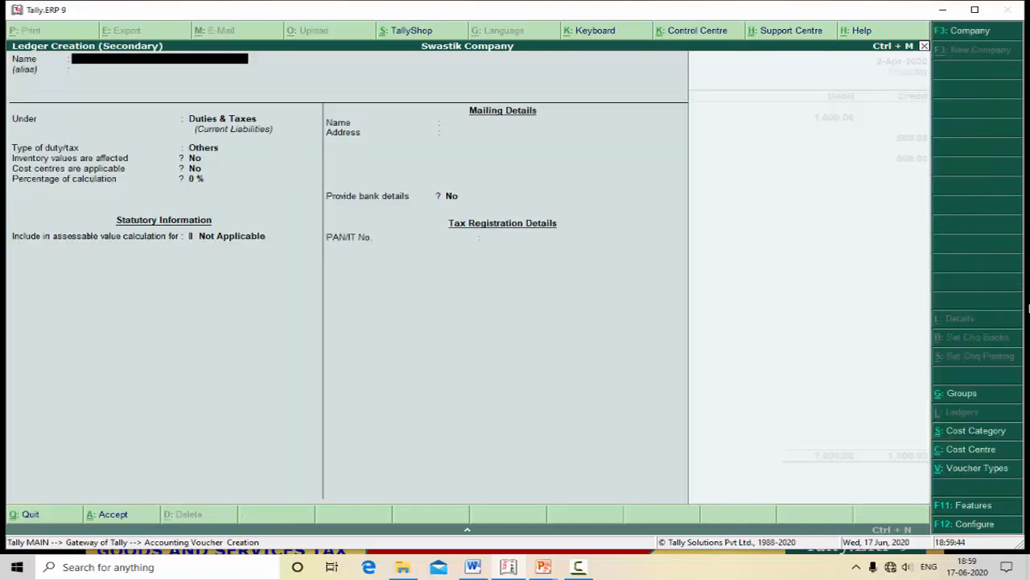
text(Output Sgst)
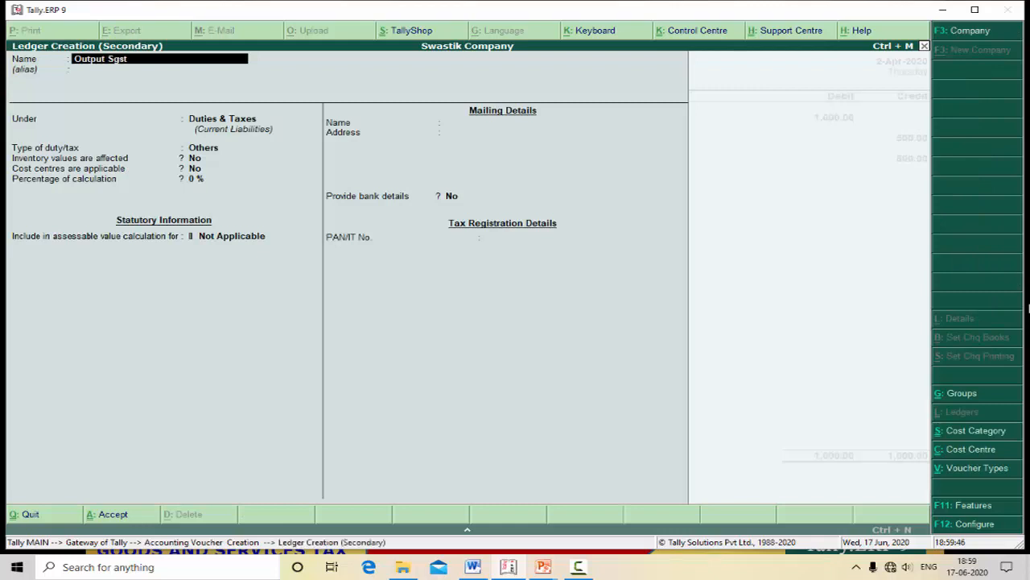
text( @6% Account)
key(Return)
key(Return)
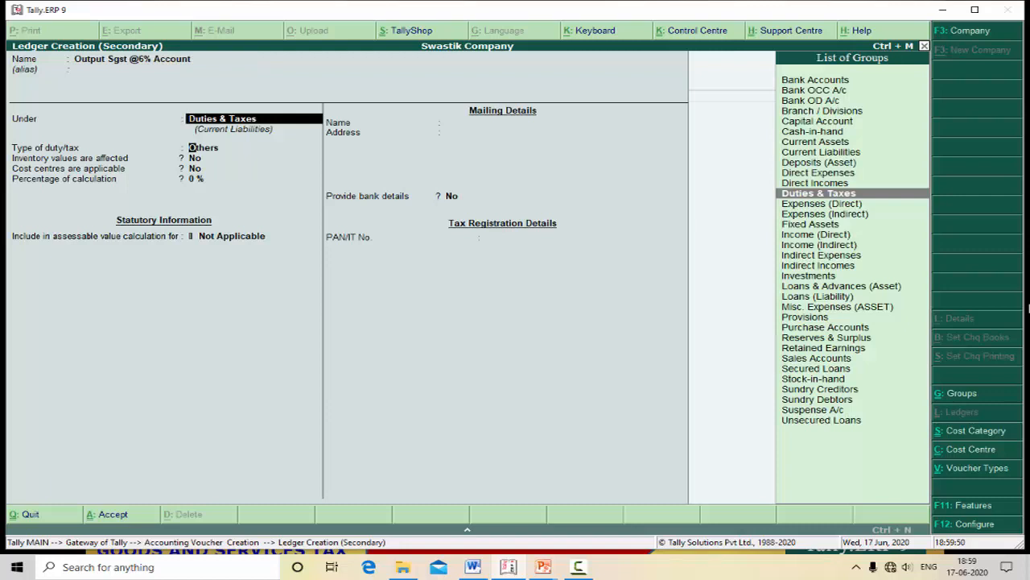
Save the Sgst ledger under Duties & Taxes as GST State Tax, and credit it with the remaining 500.
key(Return)
key(Return)
key(BackSpace)
key(Up)
key(Return)
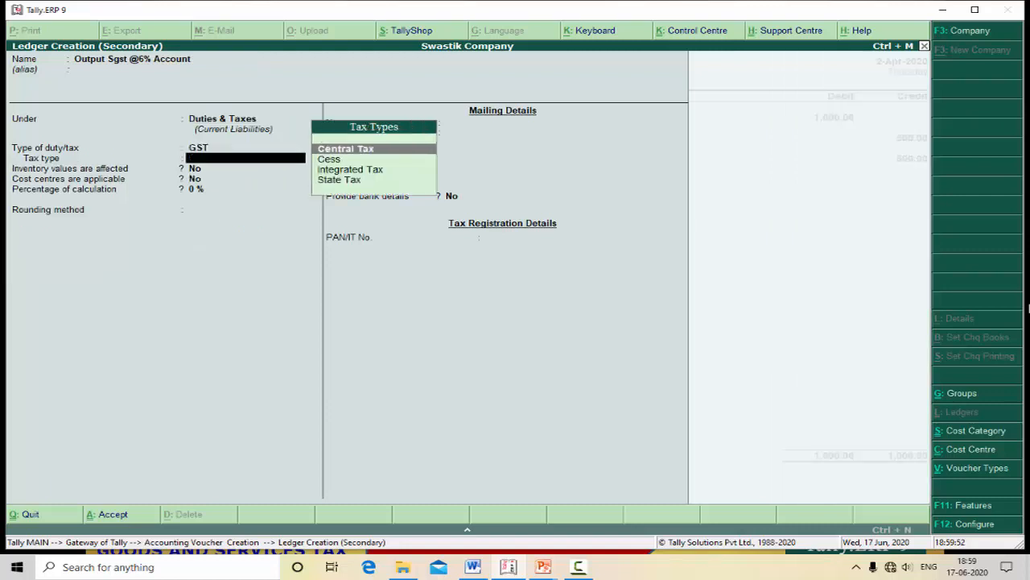
key(Down)
key(Down)
key(Down)
key(Return)
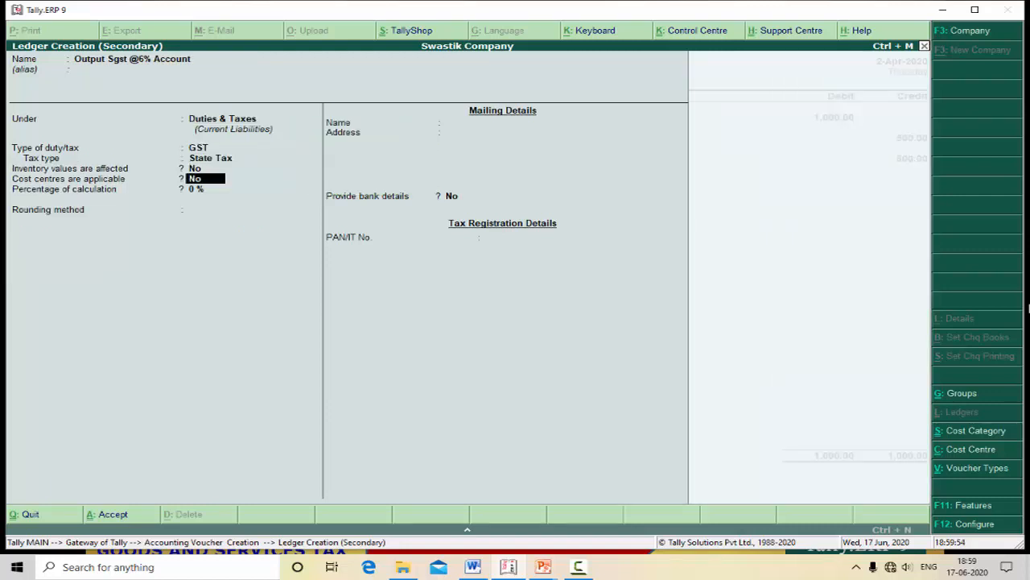
key(Return)
key(Return)
key(Return)
key(Return)
key(Return)
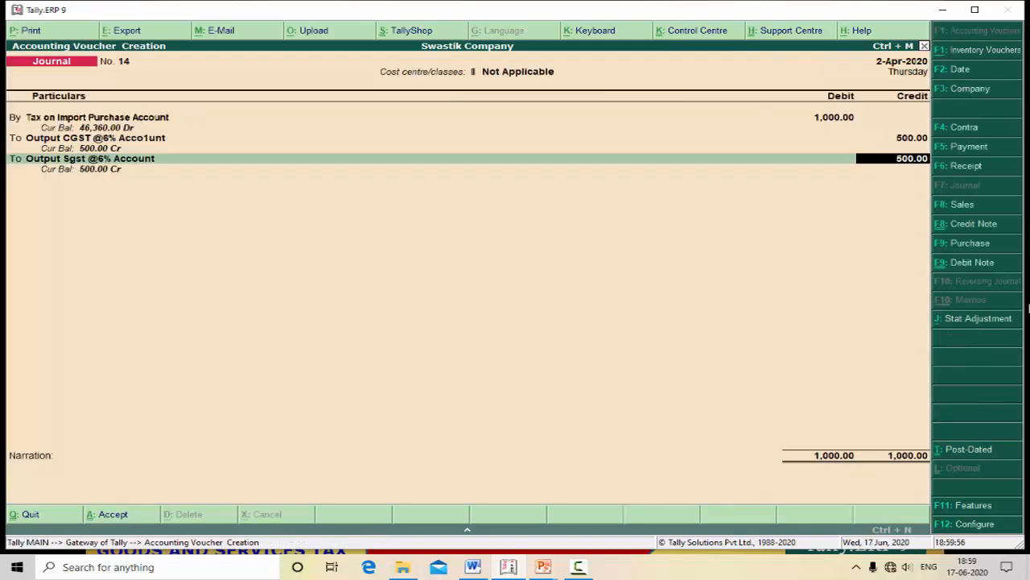
key(Return)
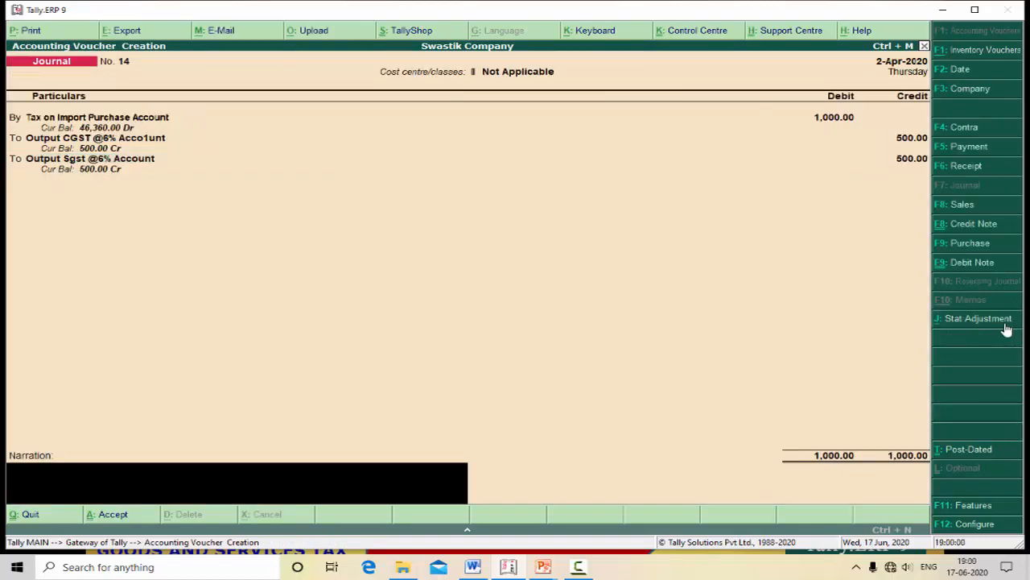
Set the journal's statutory adjustment to GST, Increase of Tax Liability, with additional details Purchase under reverse charge.
click(1007, 329)
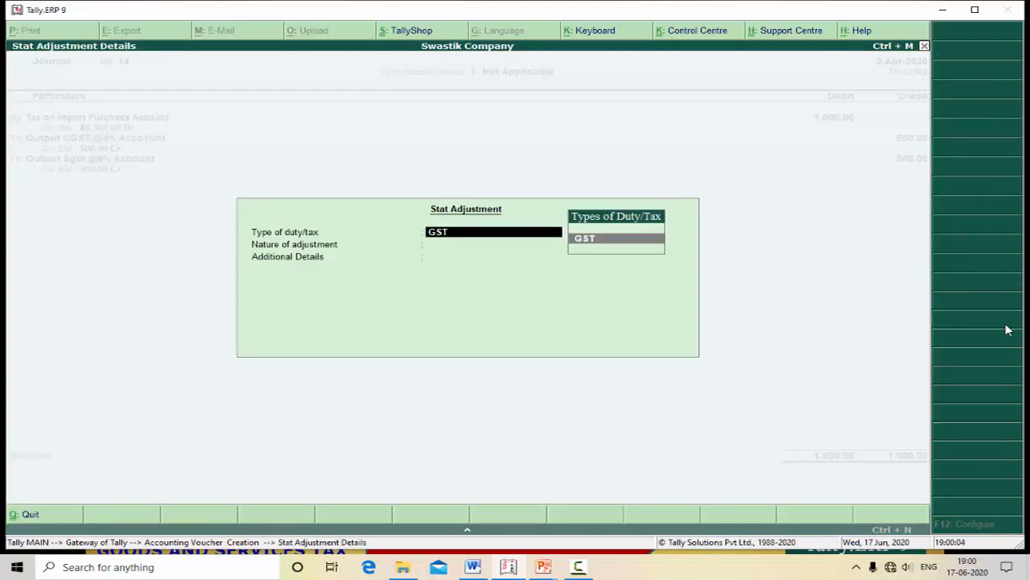
key(Return)
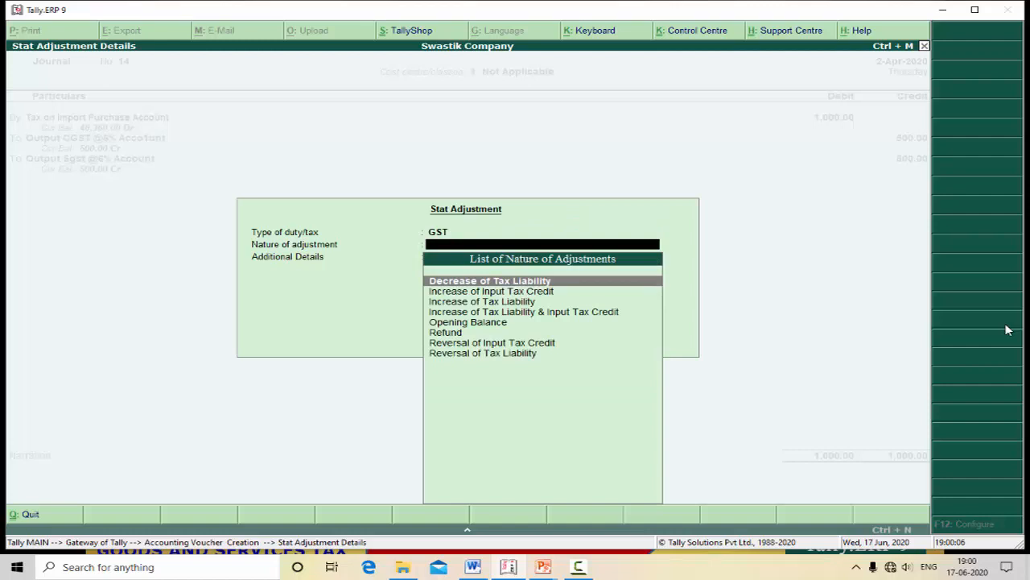
key(Down)
key(Down)
key(Return)
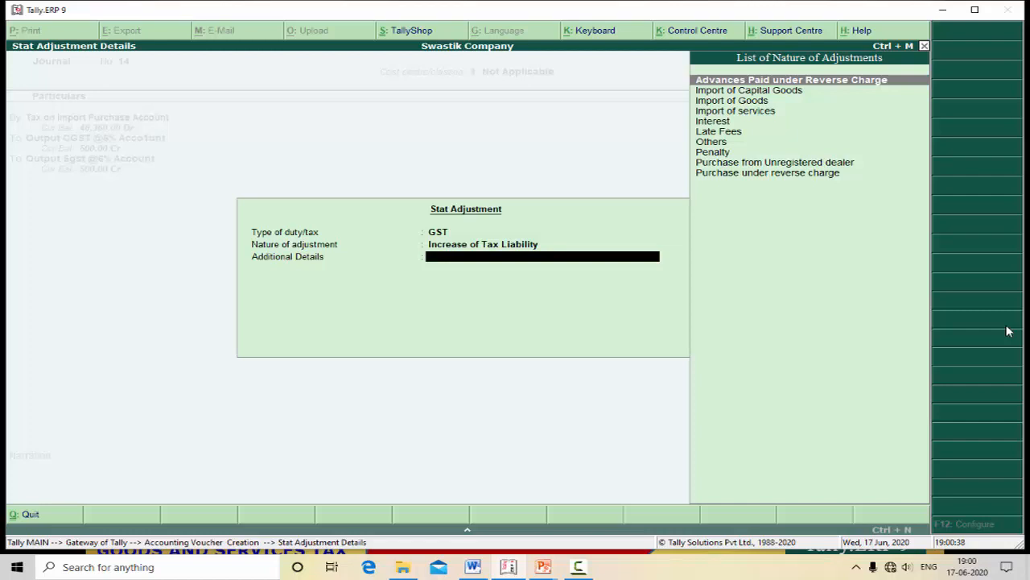
key(Down)
key(End)
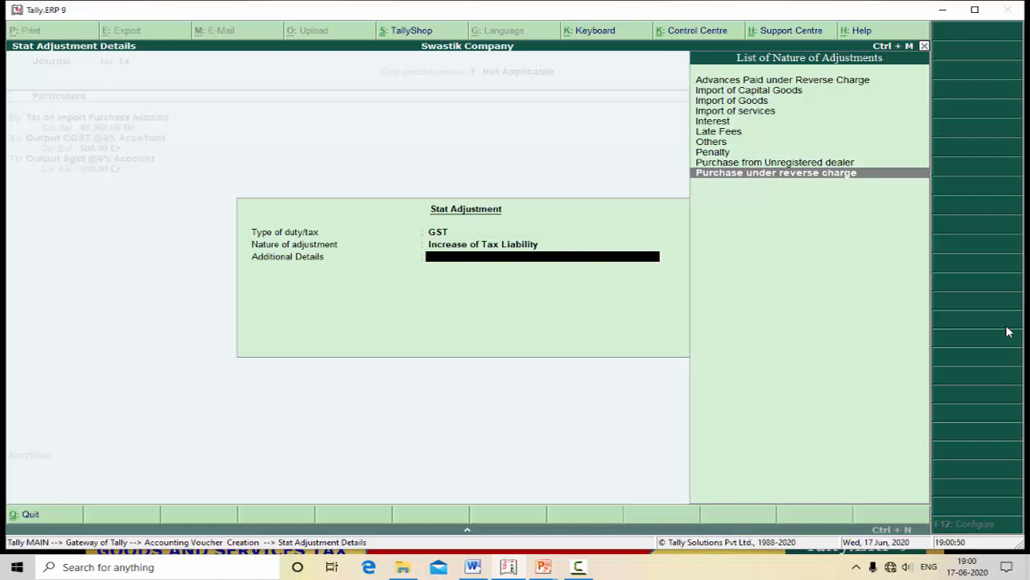
key(Return)
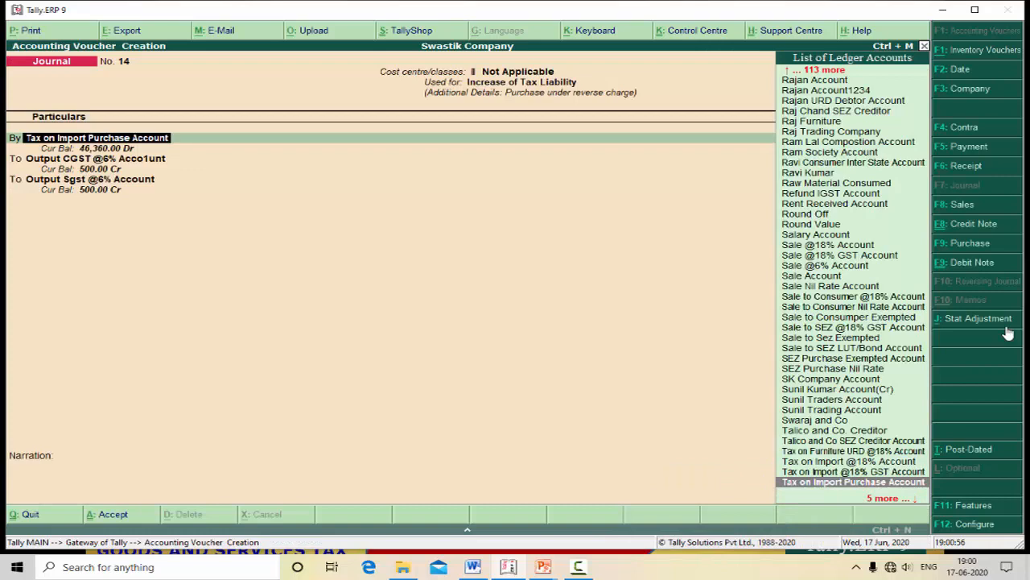
Enter GST details of 6% rate and 10000 taxable value for the Output Sgst line, and accept the journal voucher.
key(Return)
key(Return)
key(Return)
key(Return)
key(Return)
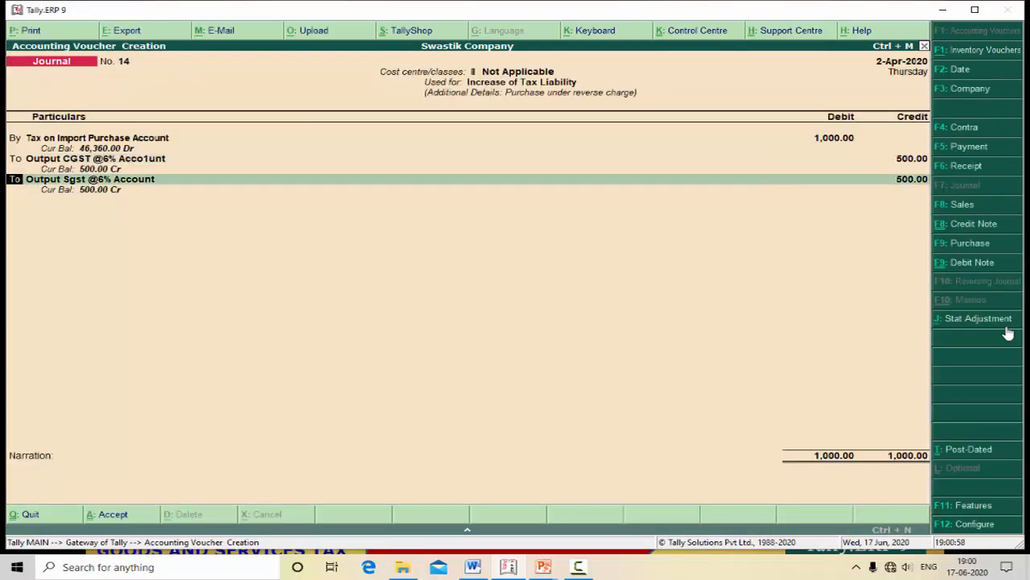
key(Return)
key(Return)
key(Return)
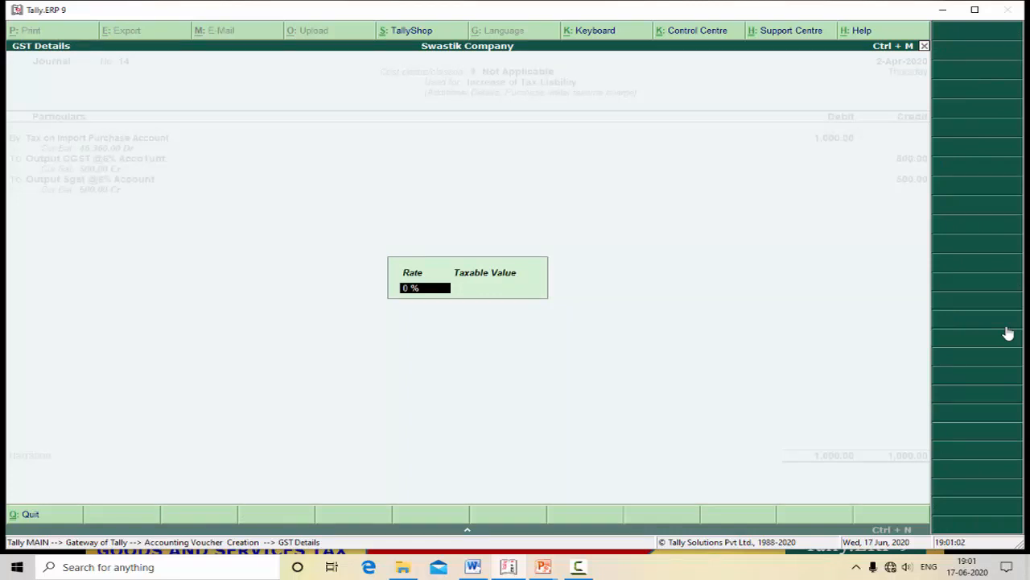
text(6)
key(Return)
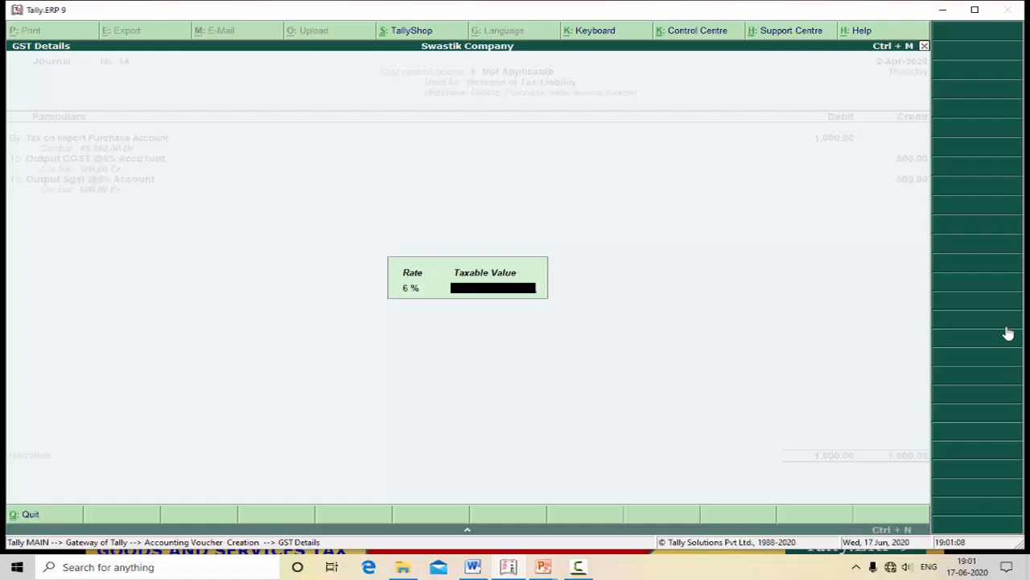
text(10000)
key(Return)
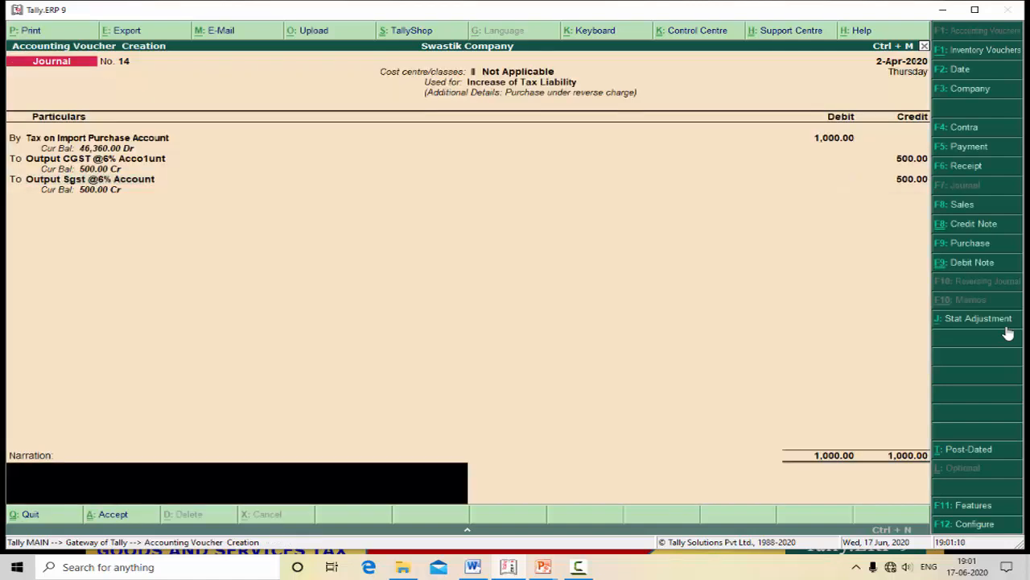
key(Return)
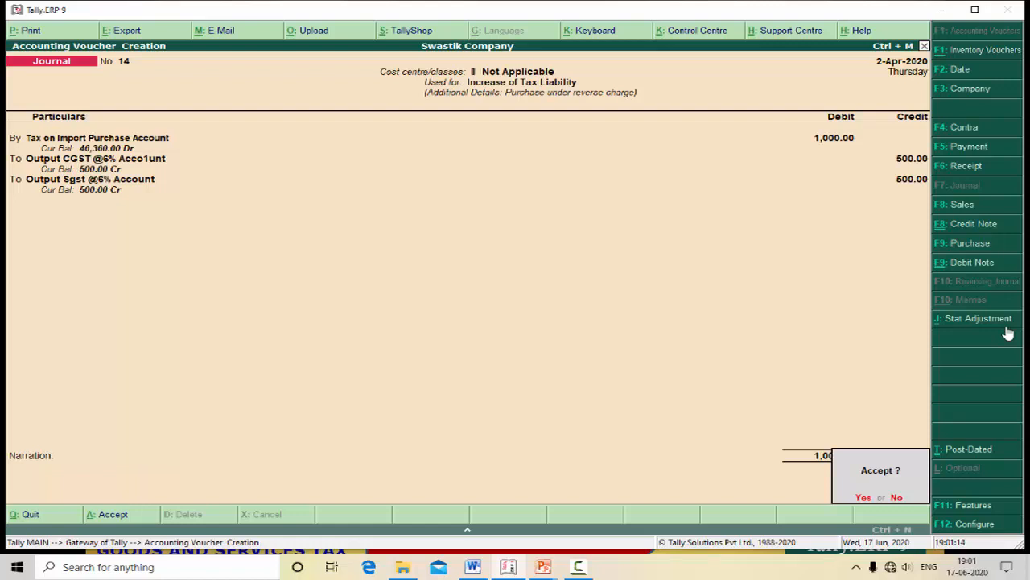
key(Return)
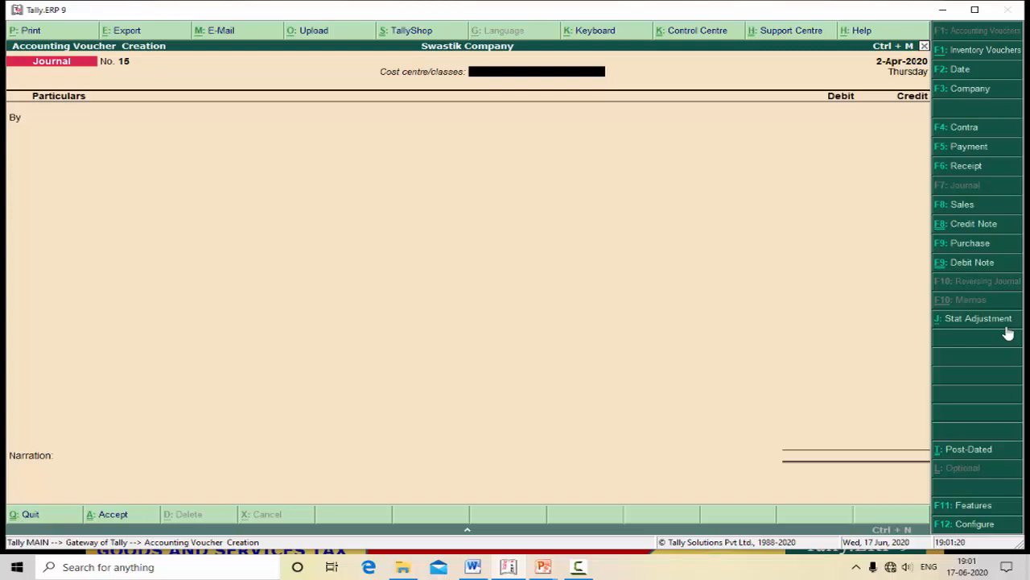
Start a purchase voucher with supplier invoice number 4495 dated 2-Apr-2020 and cost centre Not Applicable.
key(Escape)
key(Return)
key(Return)
click(971, 244)
text(4495)
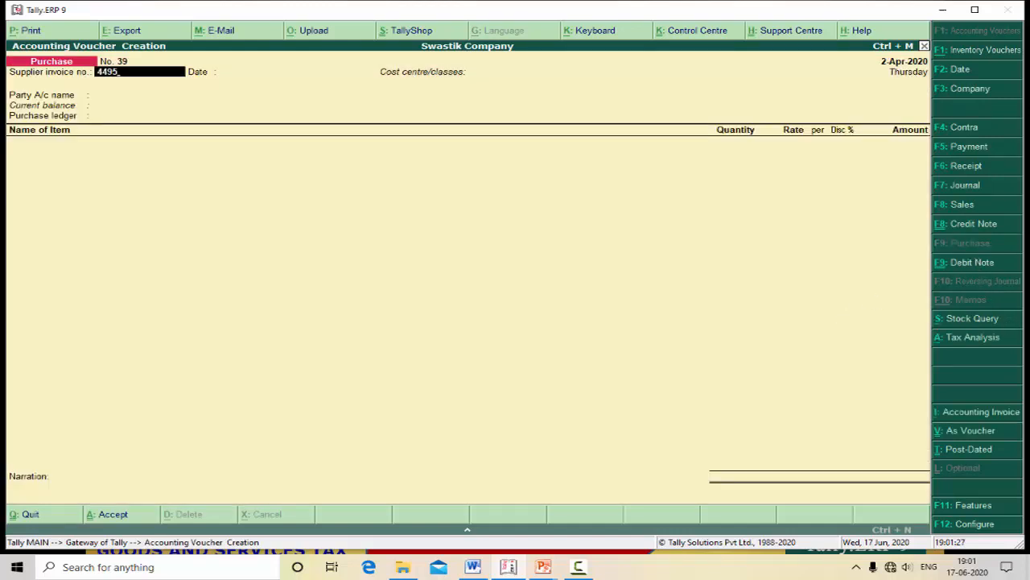
key(Return)
key(Return)
key(Return)
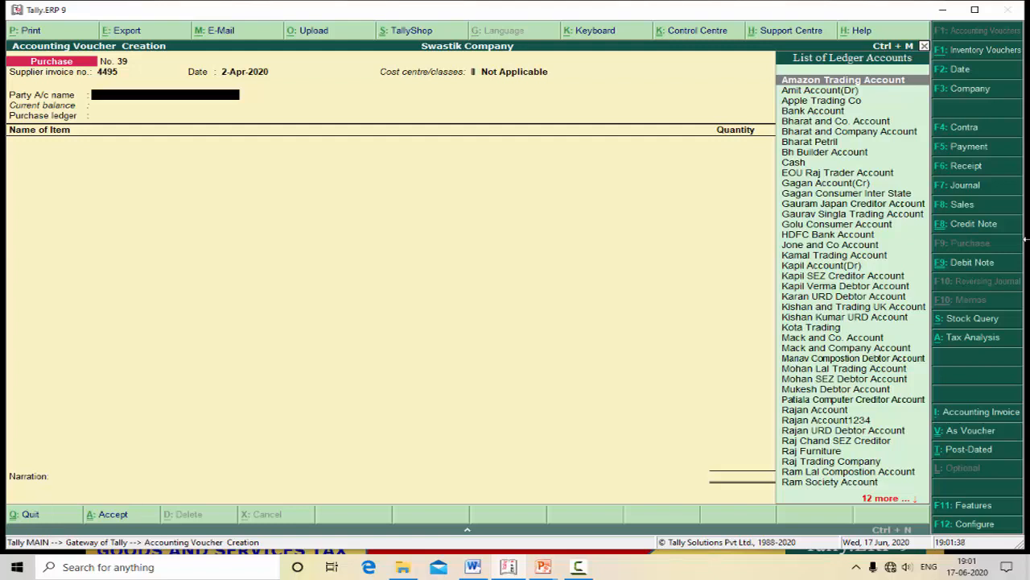
Create a party ledger named "Gopal Tradera Account" under Sundry Creditors.
key(alt+c)
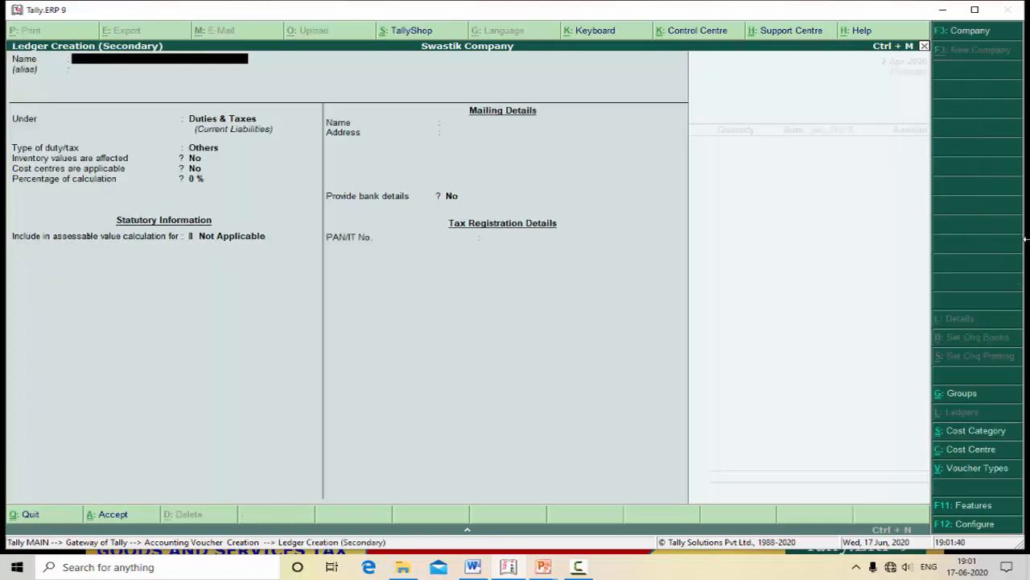
text(Gopal Tradera Account)
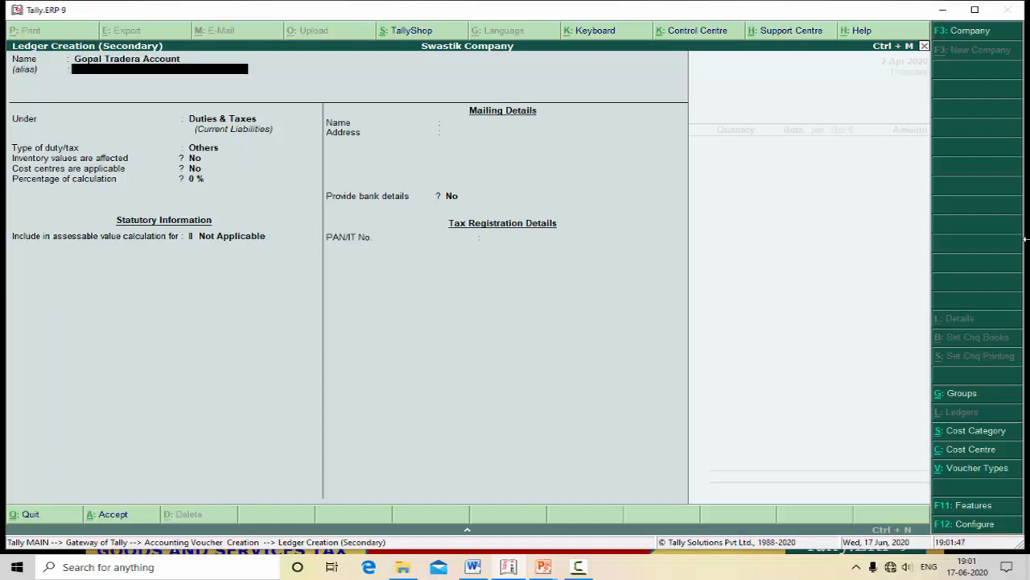
key(Return)
text(Su)
key(Down)
key(Return)
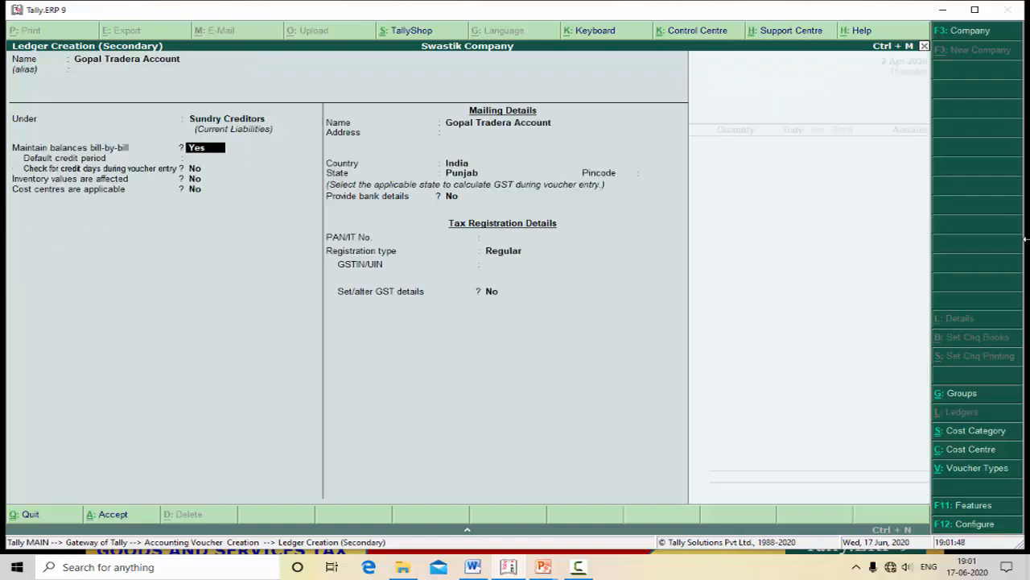
Keep state Punjab for the creditor ledger, set its registration type to Unregistered, and accept the ledger.
key(Return)
key(Return)
key(Return)
key(Return)
key(Return)
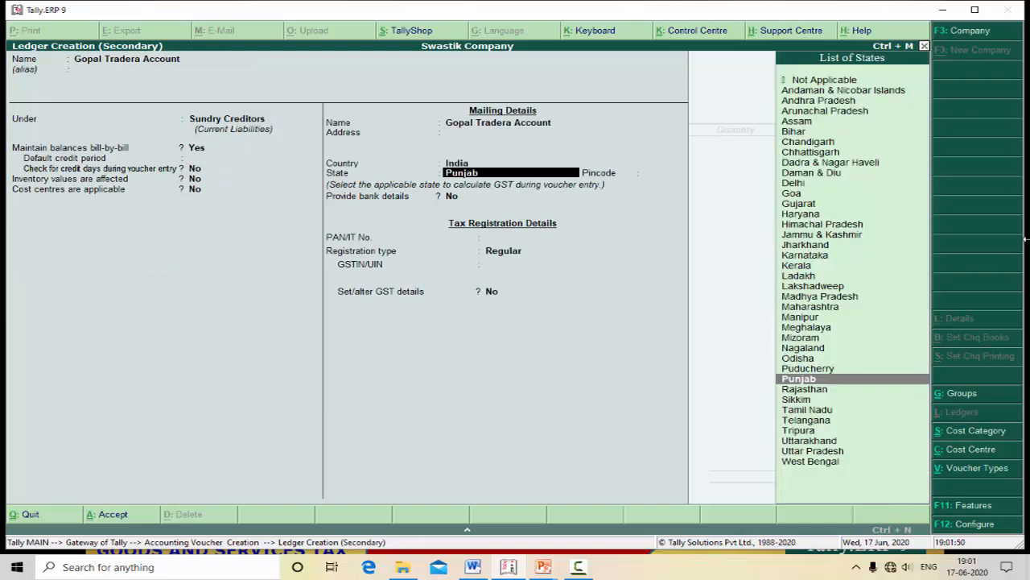
key(Return)
key(Return)
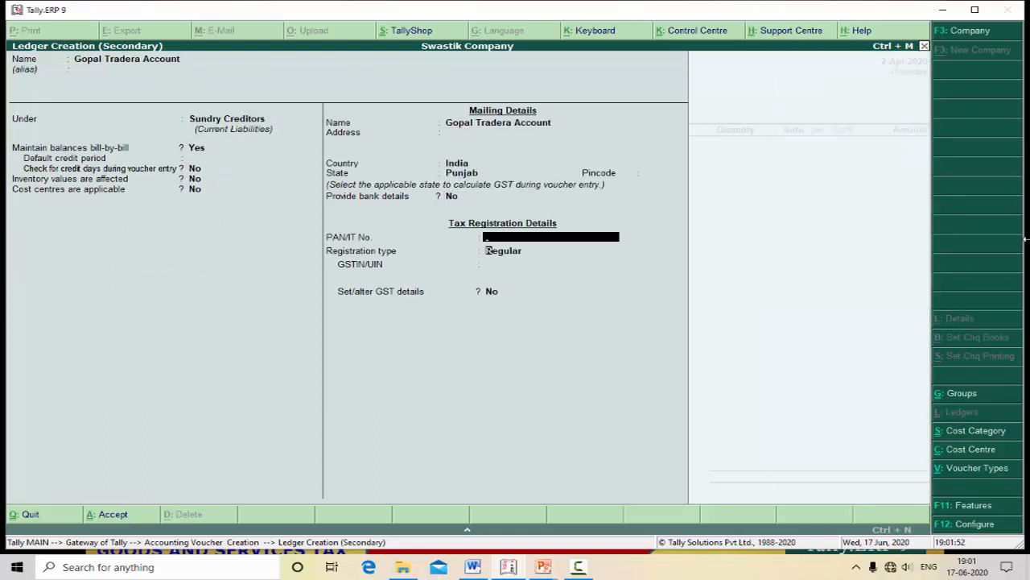
key(Return)
key(Down)
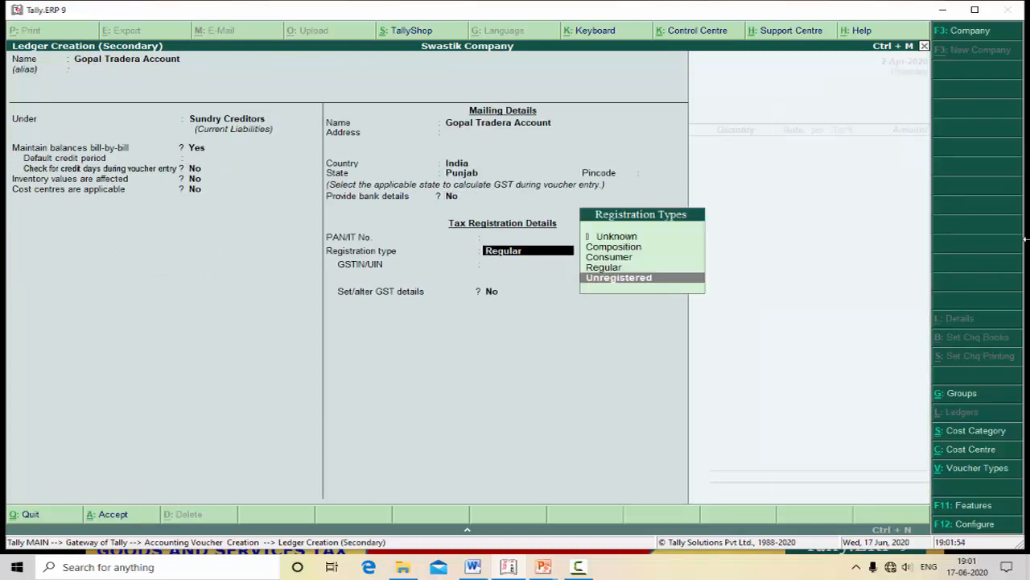
key(Return)
key(Return)
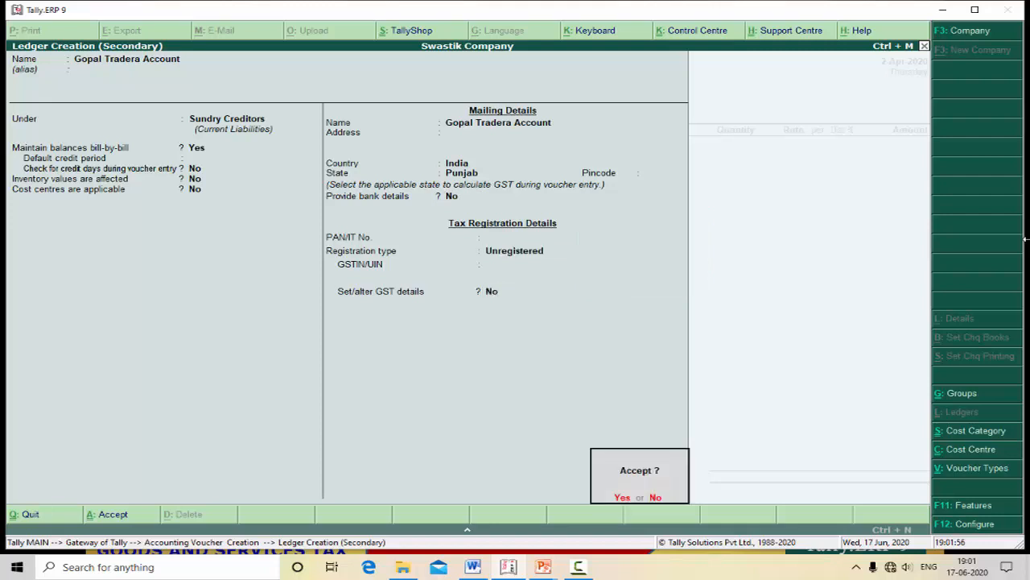
key(Return)
key(Return)
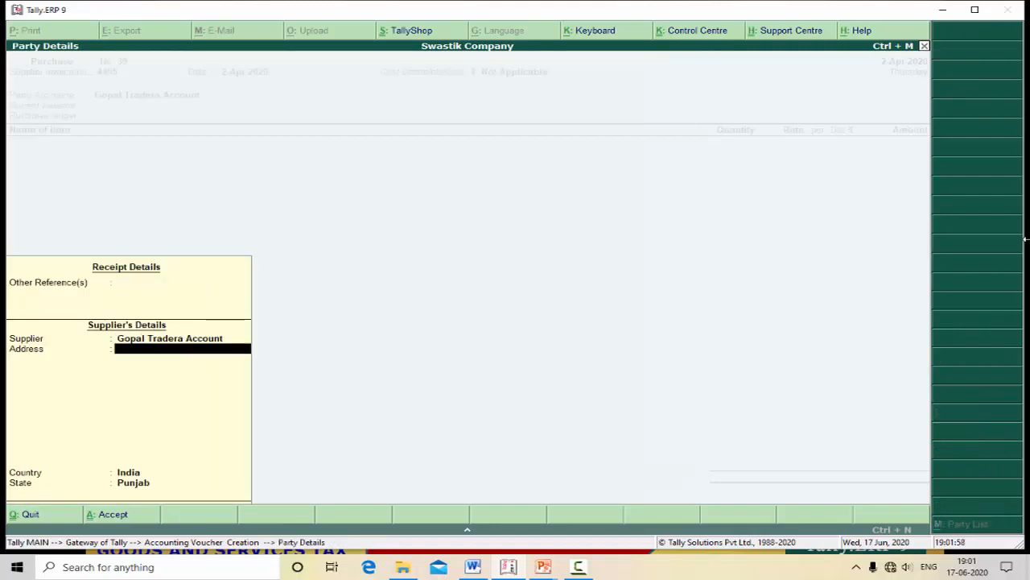
Accept the supplier's party details with country India and state Punjab.
key(Return)
key(Return)
key(Return)
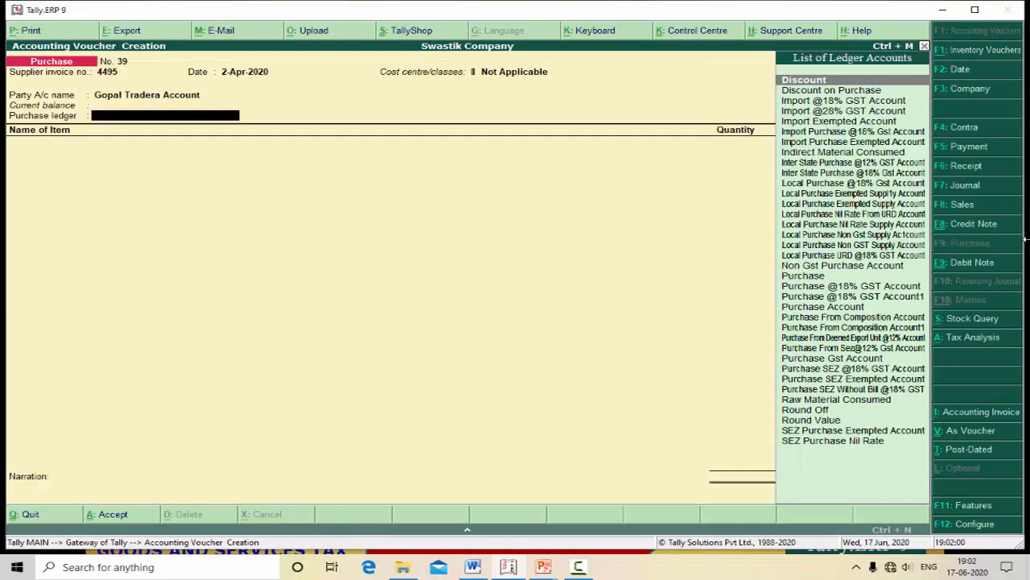
key(alt+c)
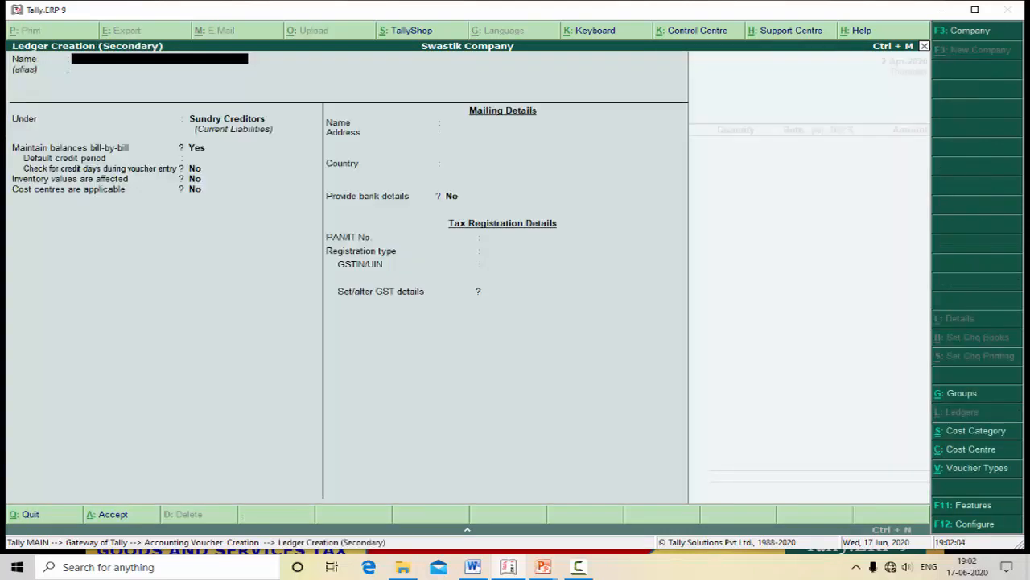
text(Local)
text(Purchase From U)
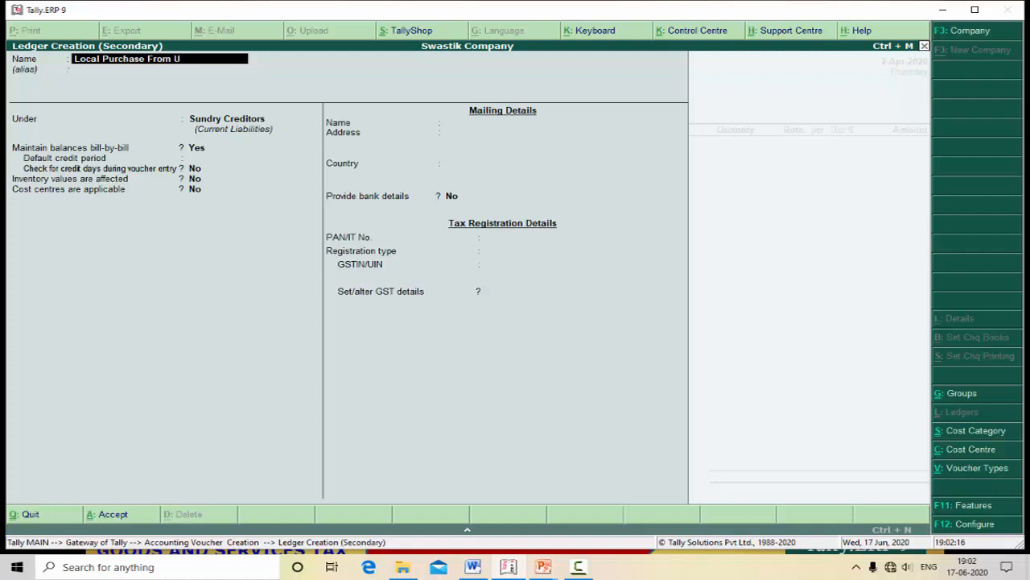
text(RD @28% Accou)
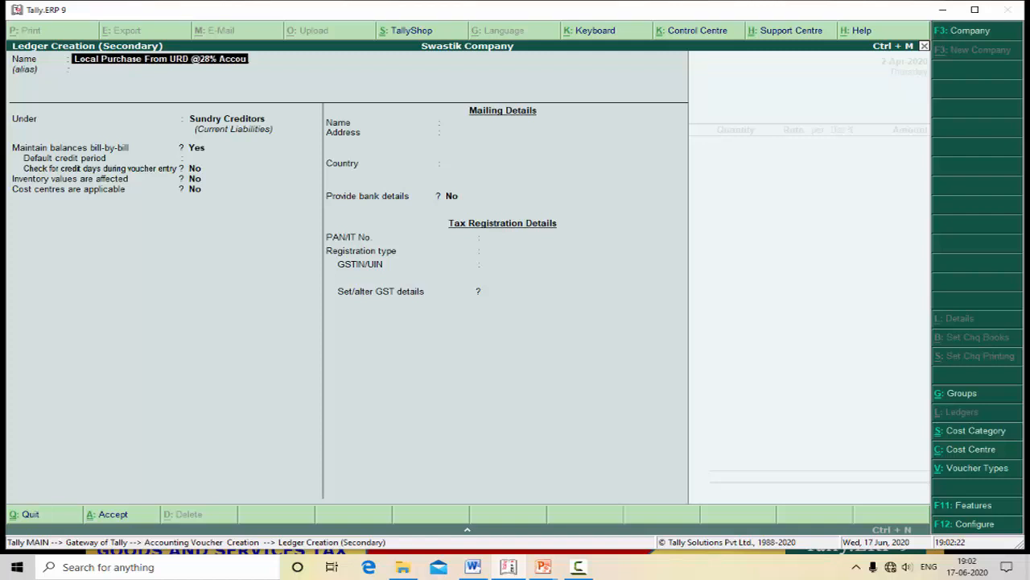
key(BackSpace)
key(BackSpace)
key(BackSpace)
key(BackSpace)
key(BackSpace)
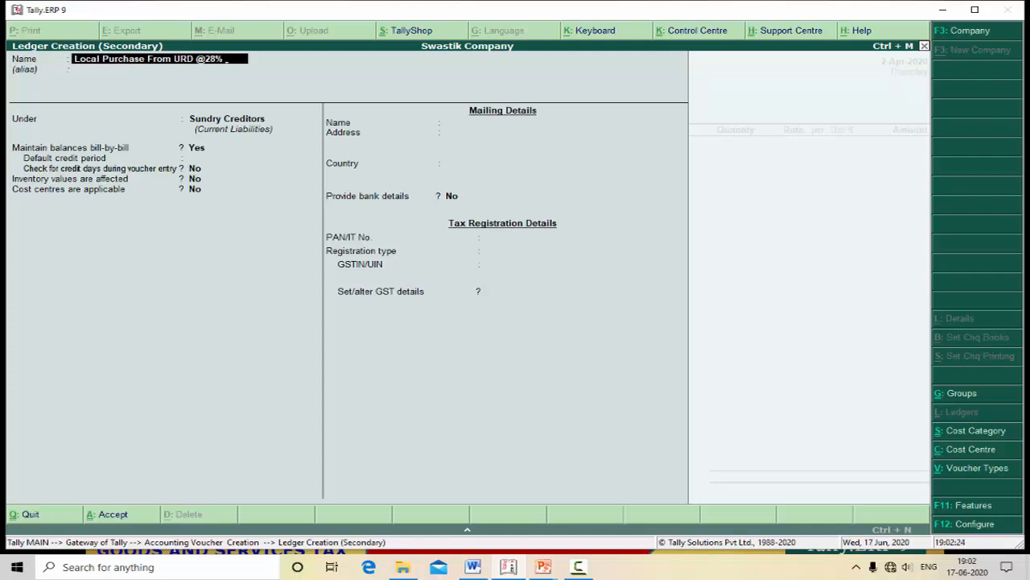
text(GST Account)
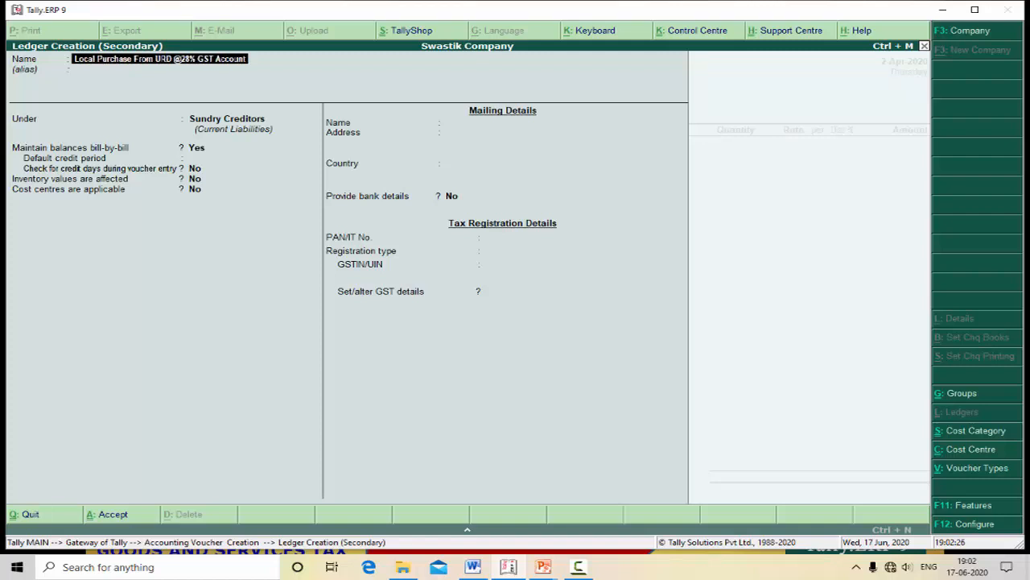
key(Return)
key(Return)
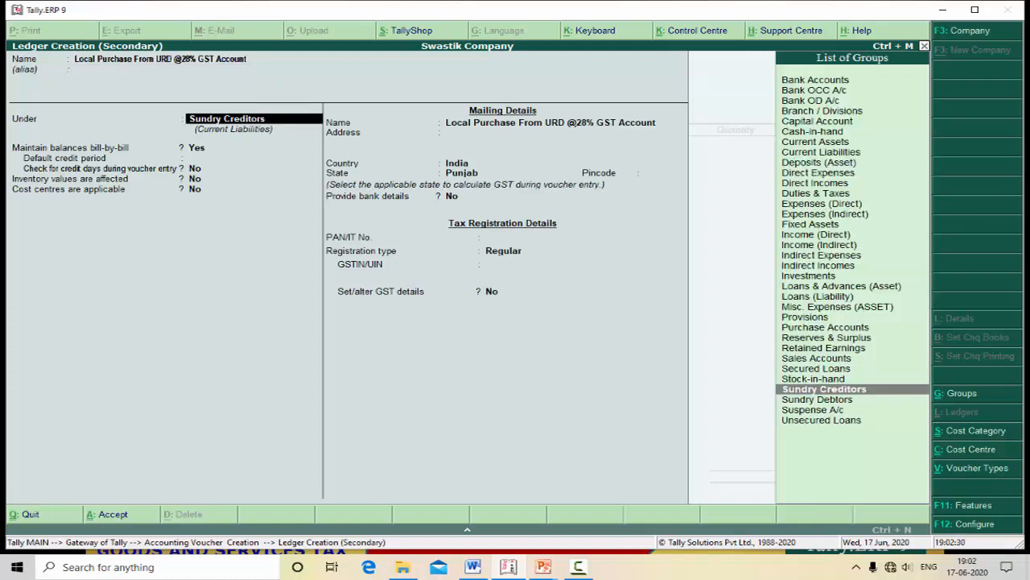
Place the ledger under Purchase Accounts, keep GST Applicable, and open its GST details with Is non-GST goods left at No.
text(Pu)
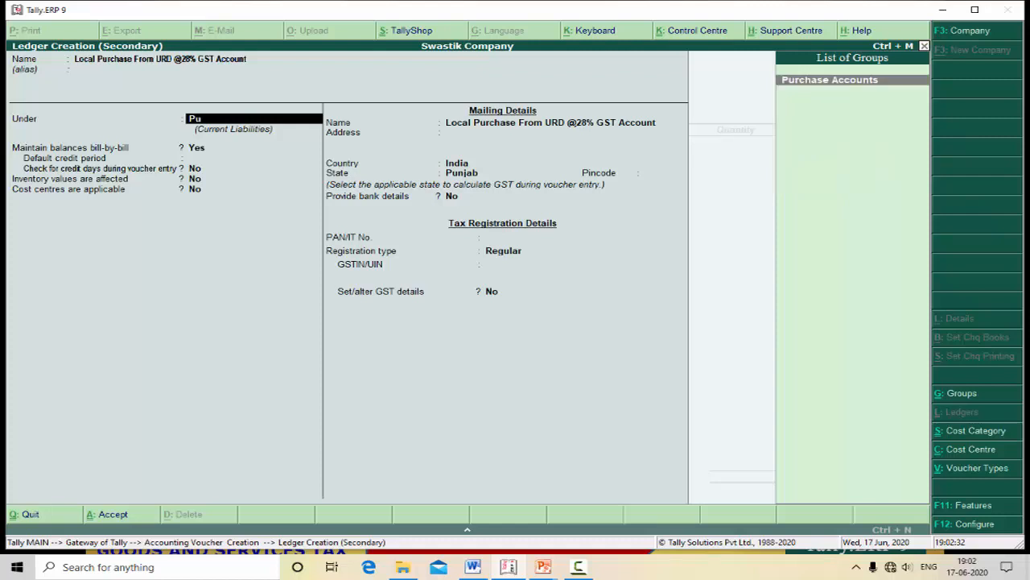
key(Return)
key(Return)
key(Return)
key(Return)
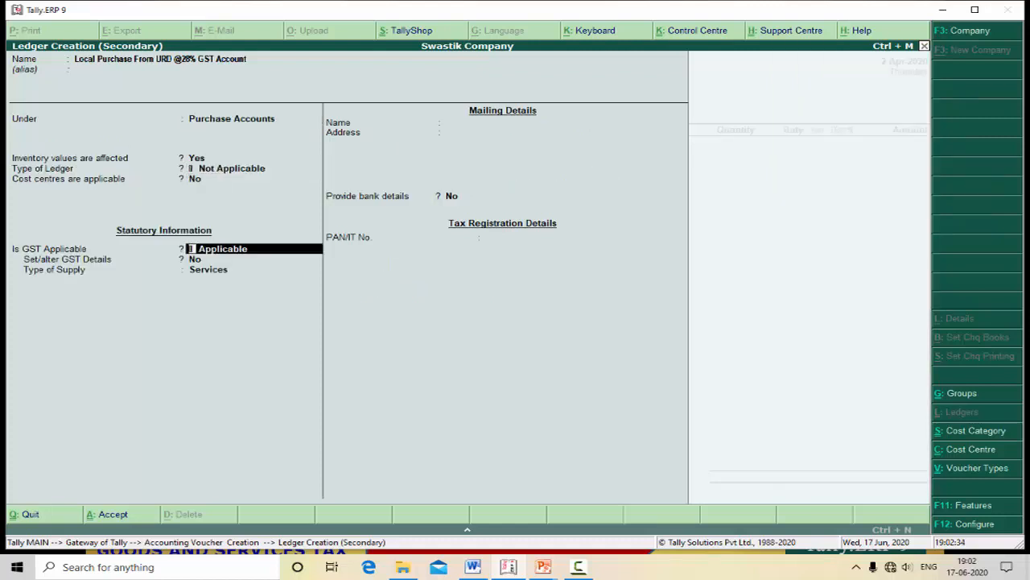
key(Return)
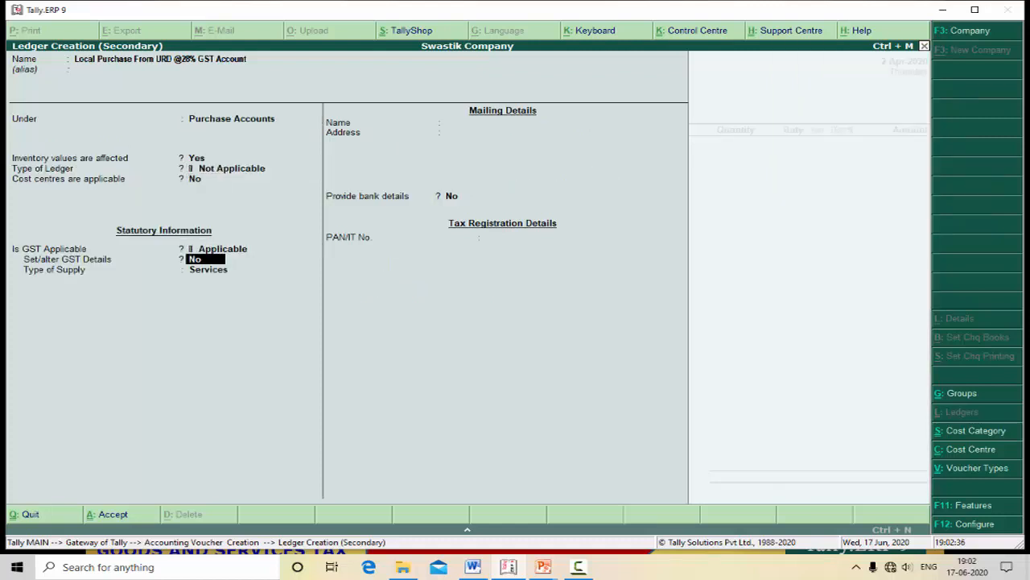
key(y)
key(Return)
key(Return)
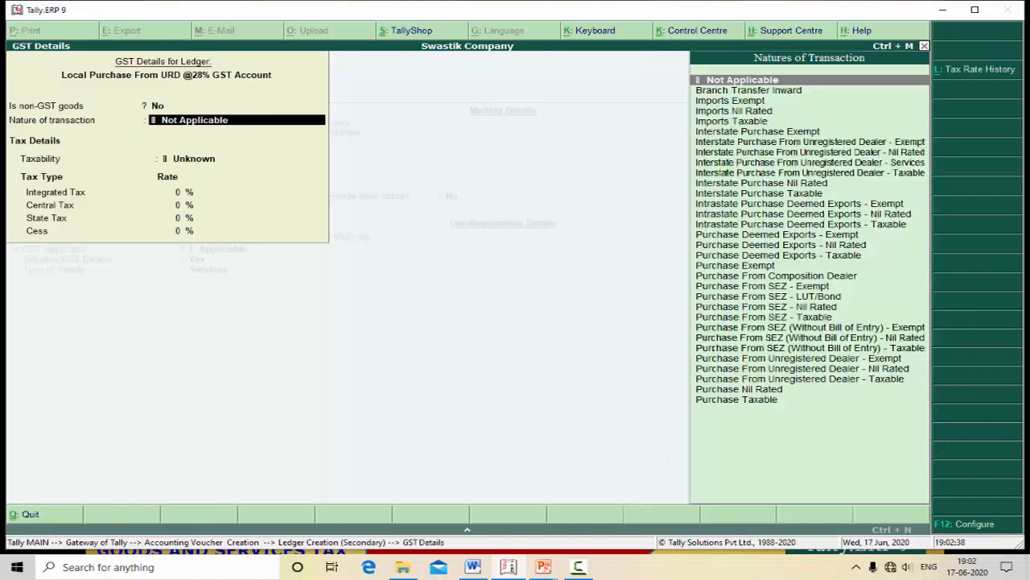
Set the ledger's nature of transaction to Interstate Purchase From Unregistered Dealer - Taxable.
key(Down)
key(Down)
key(Down)
key(Down)
key(Down)
key(Down)
key(Down)
key(Down)
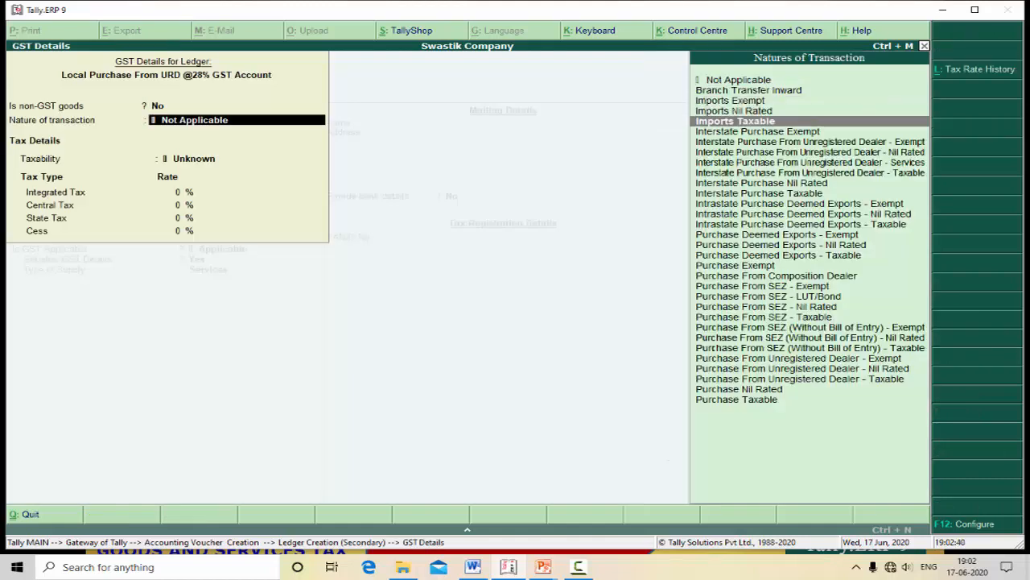
key(Down)
key(Down)
key(Down)
key(Down)
key(Down)
key(Down)
key(Down)
key(Down)
key(Down)
key(Down)
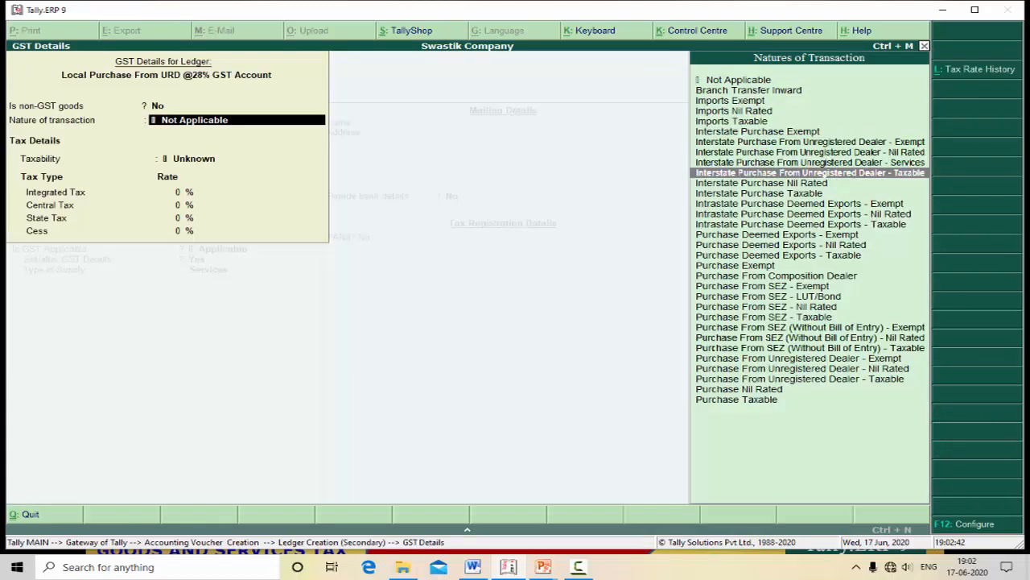
key(Down)
key(Down)
key(Down)
key(Down)
key(Down)
key(Down)
key(Down)
key(Down)
key(Down)
key(Down)
key(Down)
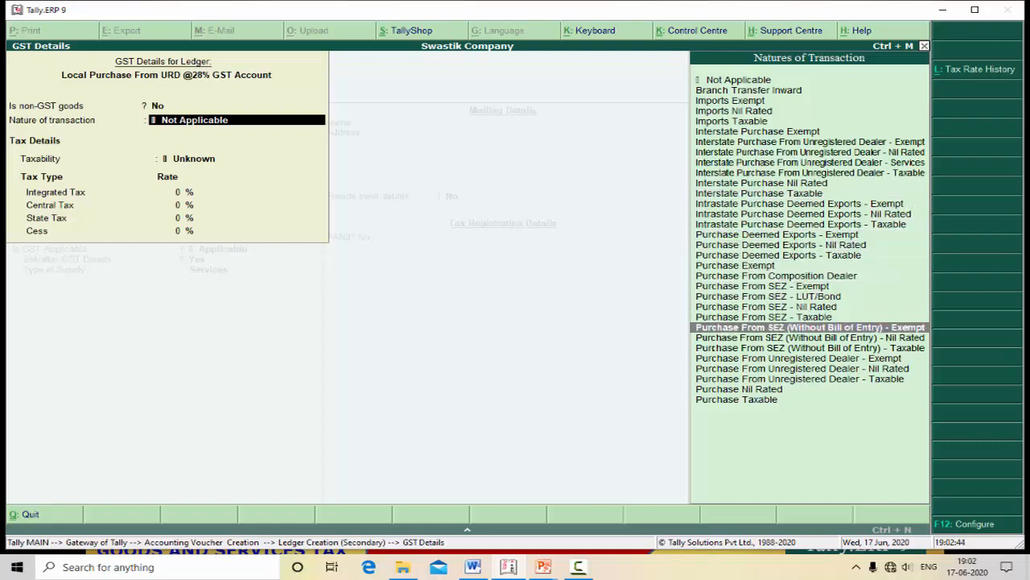
key(Down)
key(Up)
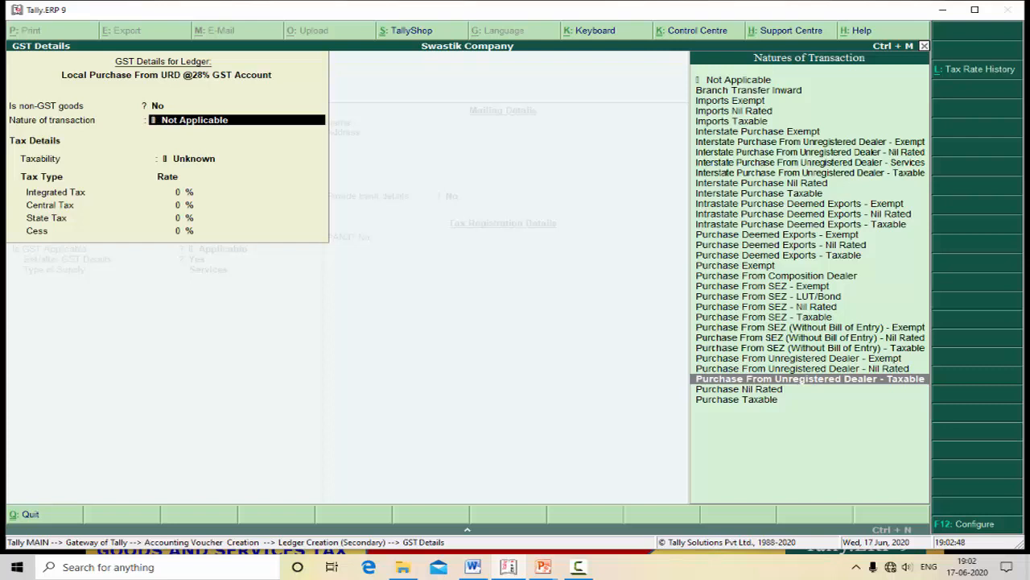
key(Up)
key(Up)
key(Up)
key(Up)
key(Up)
key(Up)
key(Up)
key(Up)
key(Up)
key(Up)
key(Up)
key(Up)
key(Up)
key(Up)
key(Up)
key(Up)
key(Up)
key(Up)
key(Up)
key(Up)
key(Up)
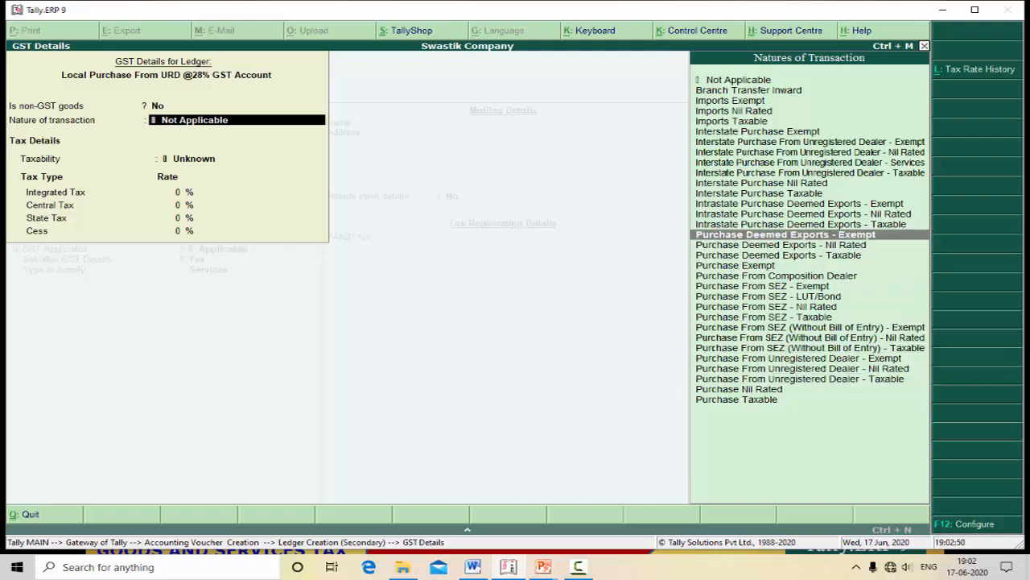
key(Right)
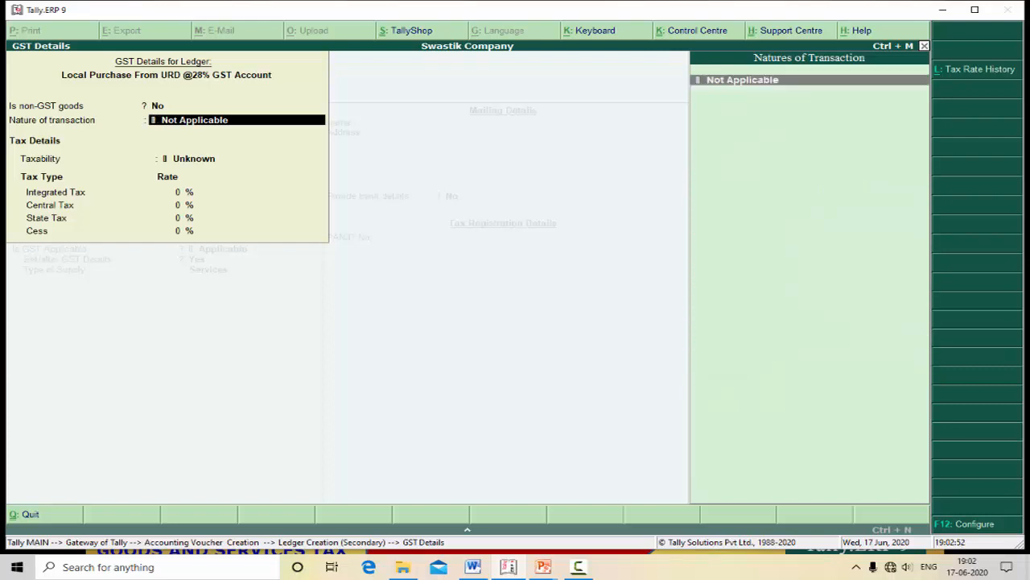
key(BackSpace)
key(Up)
key(Return)
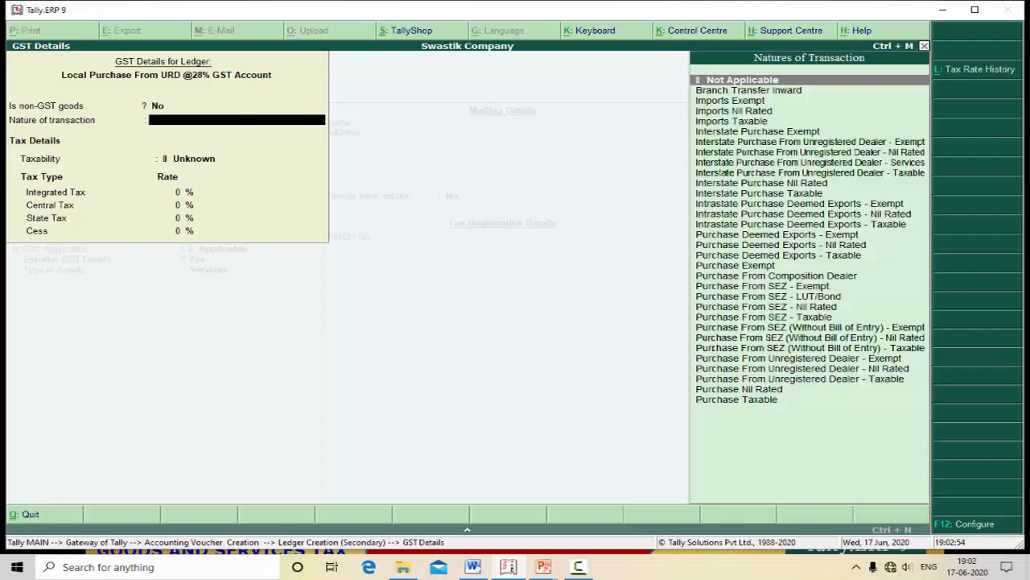
key(Down)
key(Down)
key(Down)
key(Down)
key(Down)
key(Down)
key(Down)
key(Down)
key(Down)
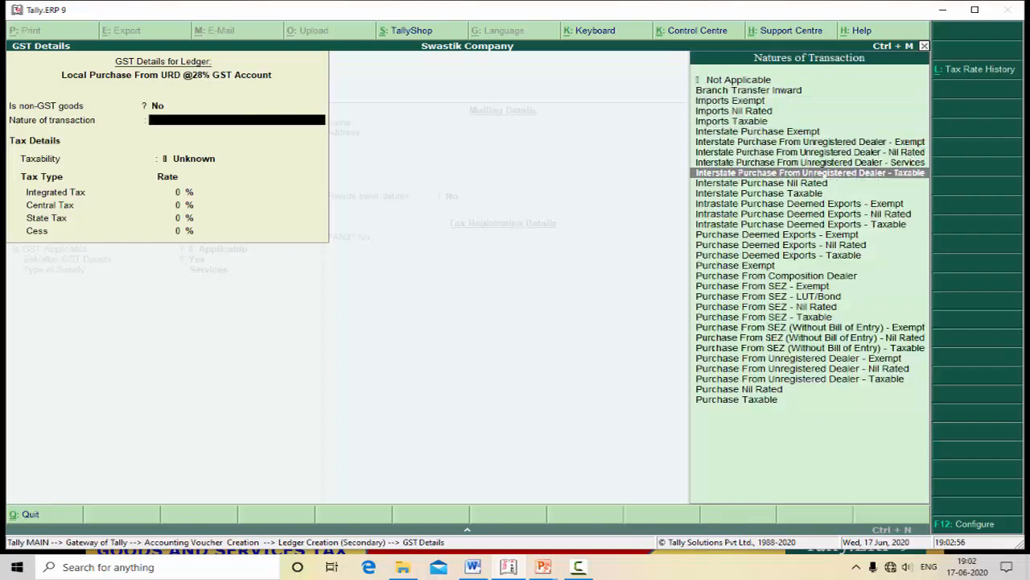
key(Down)
key(Up)
key(Return)
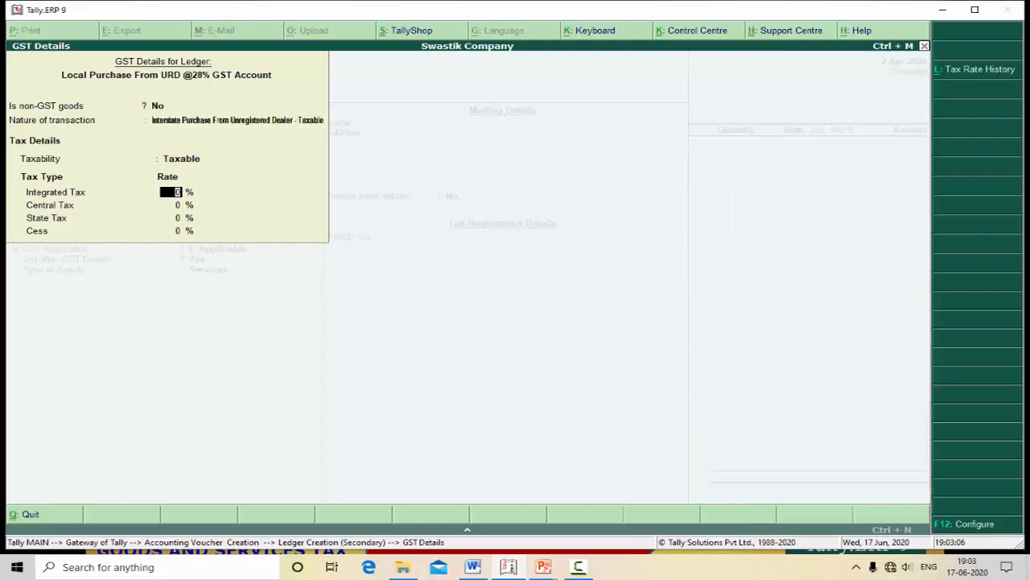
Change the ledger's nature of transaction to Purchase From Unregistered Dealer - Taxable.
key(BackSpace)
key(Down)
key(Down)
key(Down)
key(Down)
key(Down)
key(Down)
key(Down)
key(Down)
key(Down)
key(Down)
key(Down)
key(Down)
key(Down)
key(Down)
key(Down)
key(Down)
key(Down)
key(Down)
key(Down)
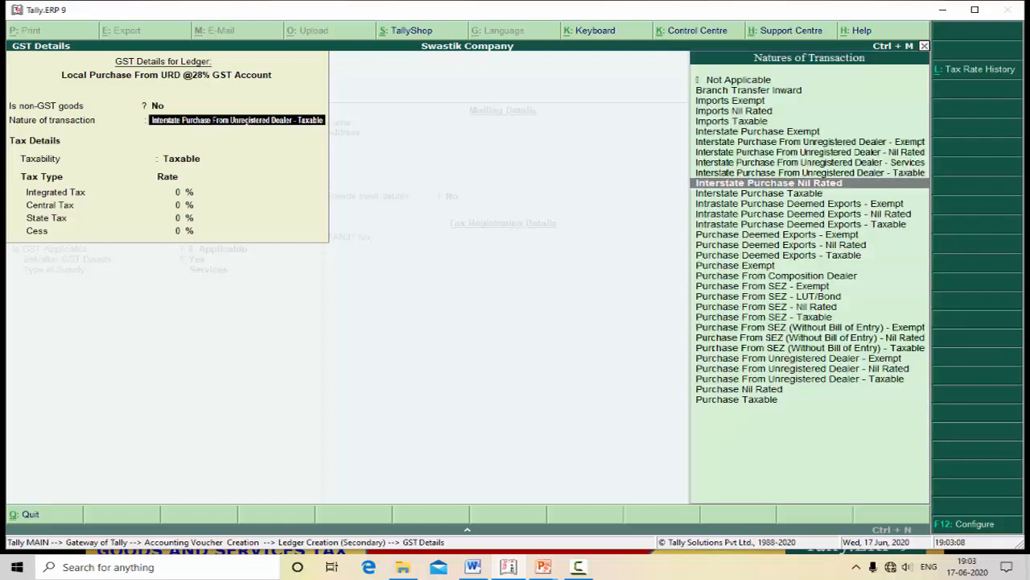
key(Down)
key(Return)
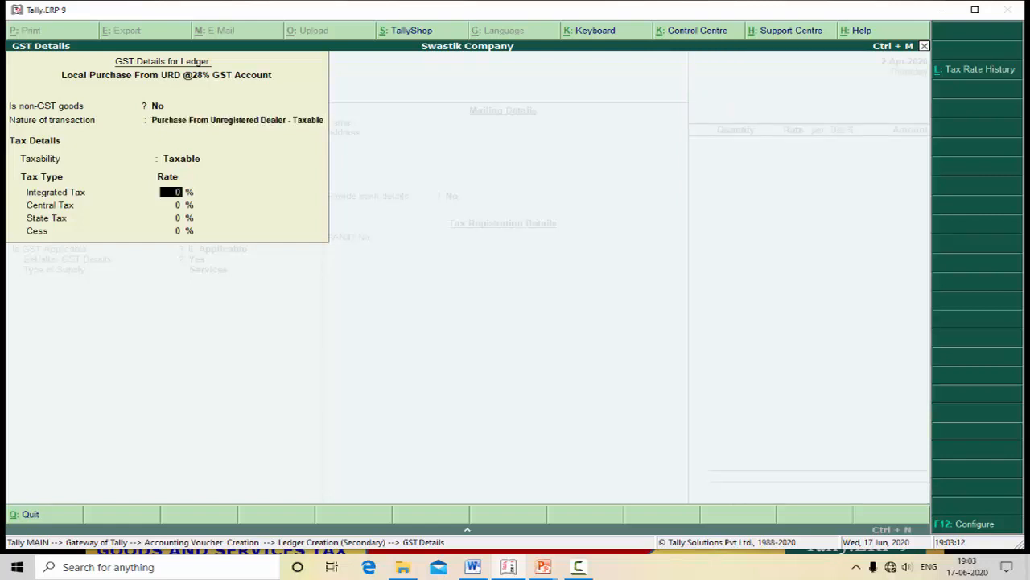
Set the integrated tax rate to 28% with no cess, and finish the ledger's GST details.
text(28)
key(Return)
key(Return)
key(Return)
key(Return)
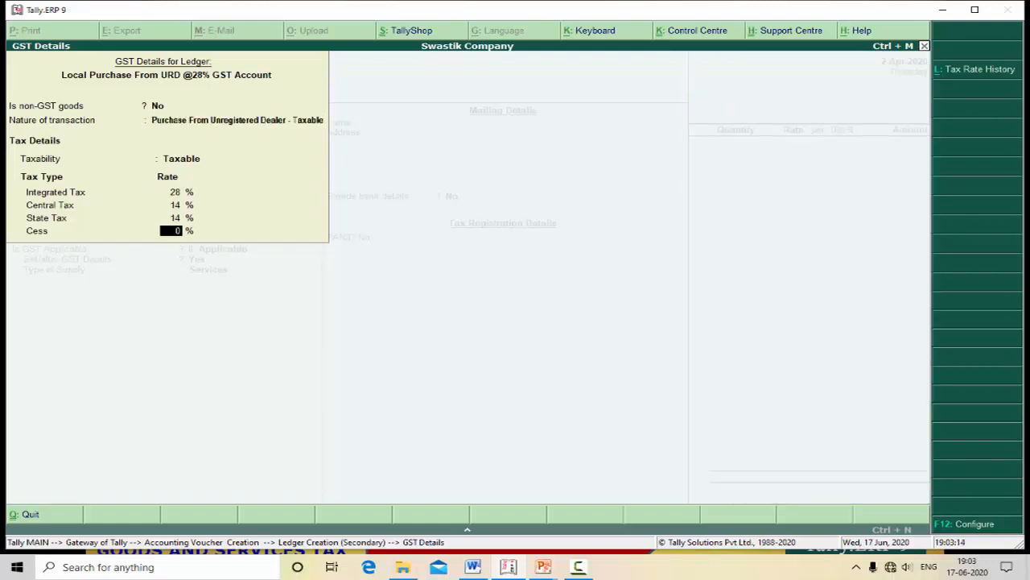
Set the ledger's type of supply to Goods, then accept the ledger and its tax classification for the purchase voucher.
key(Up)
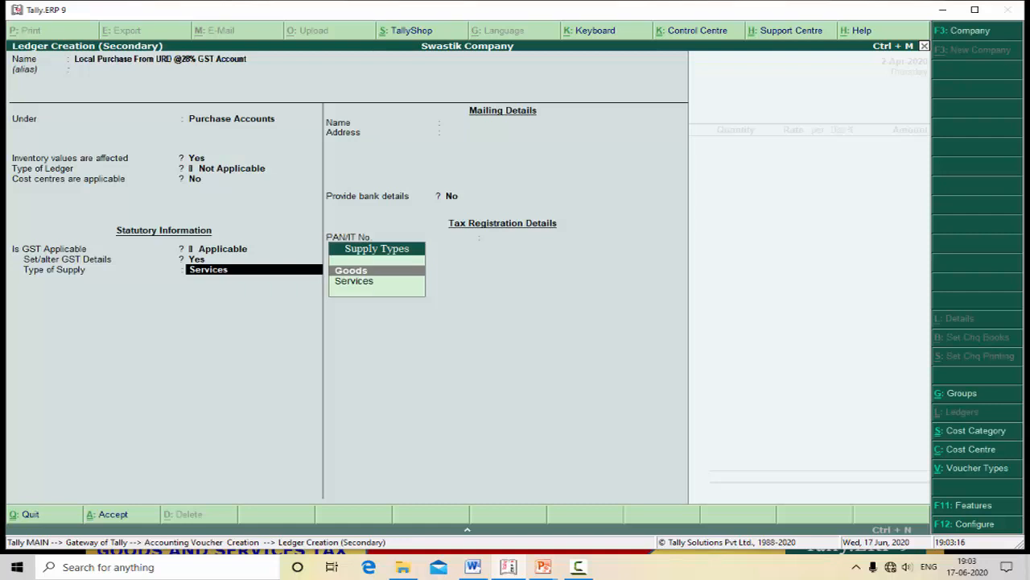
key(Return)
key(Return)
key(Return)
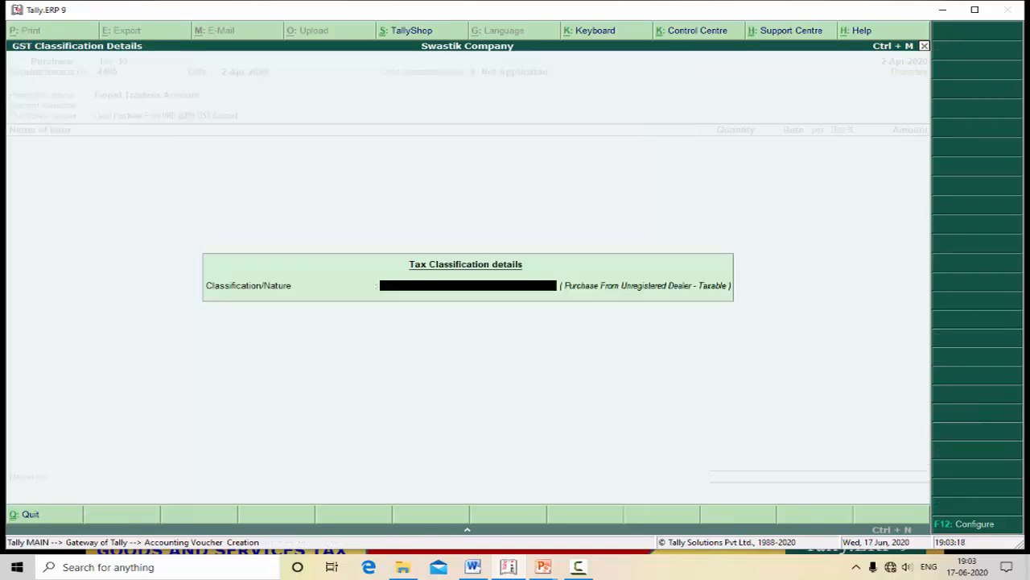
key(Return)
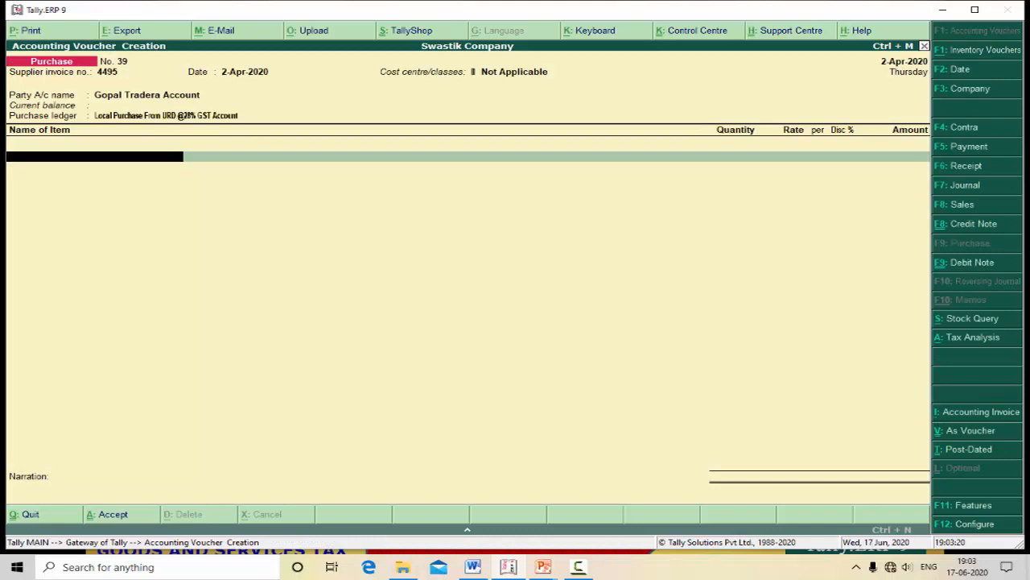
Add the stock item Samusng TV to the purchase voucher and allocate it to the Patiala Store godown.
key(Return)
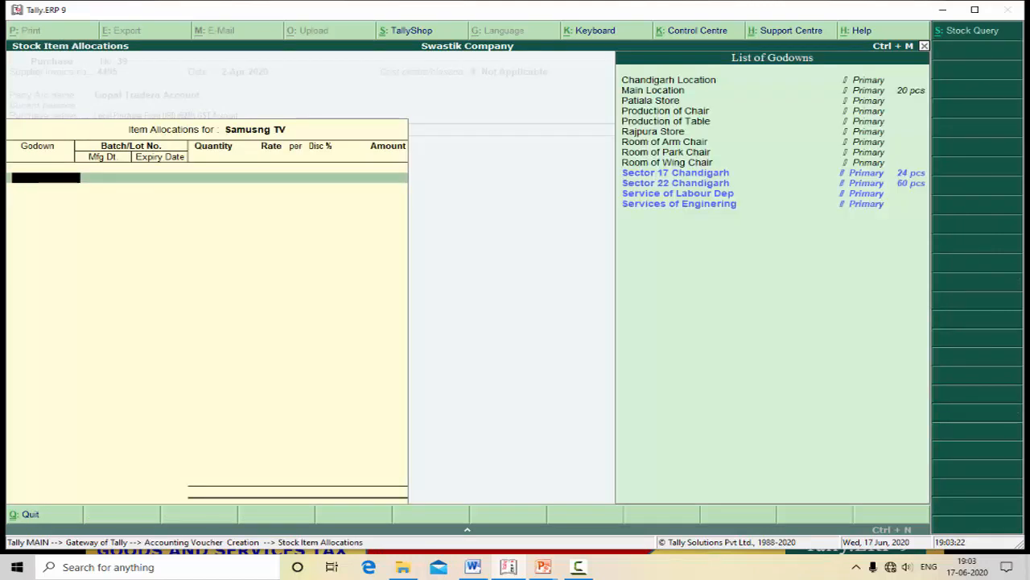
key(Up)
key(Up)
key(Up)
key(Up)
key(Up)
key(Up)
key(Up)
key(Up)
key(Up)
key(Up)
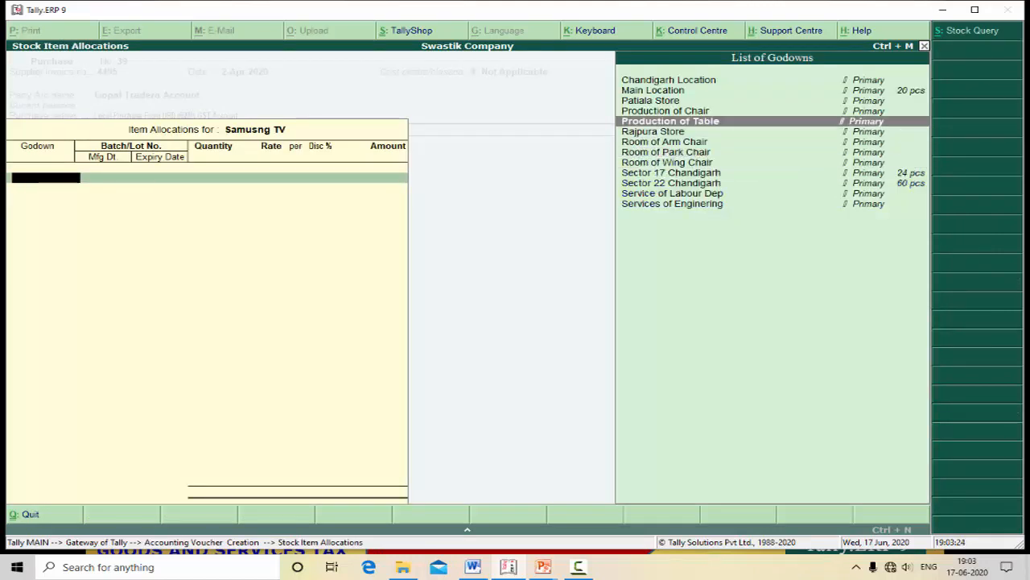
key(Return)
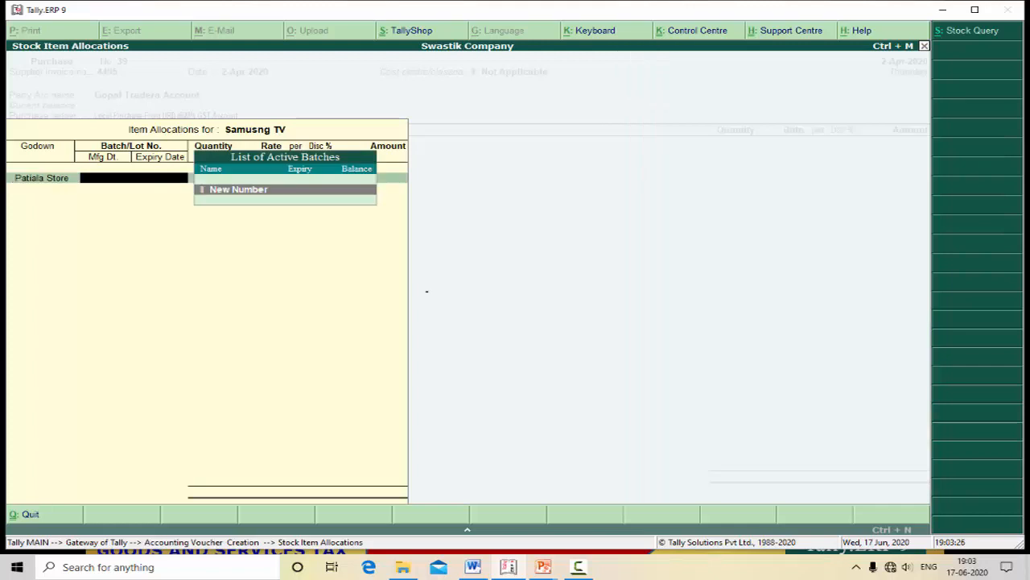
Assign the new batch number 4589 to the Samusng TV allocation, with manufacturing date 2-Apr-2020.
key(Return)
text(4589)
key(Return)
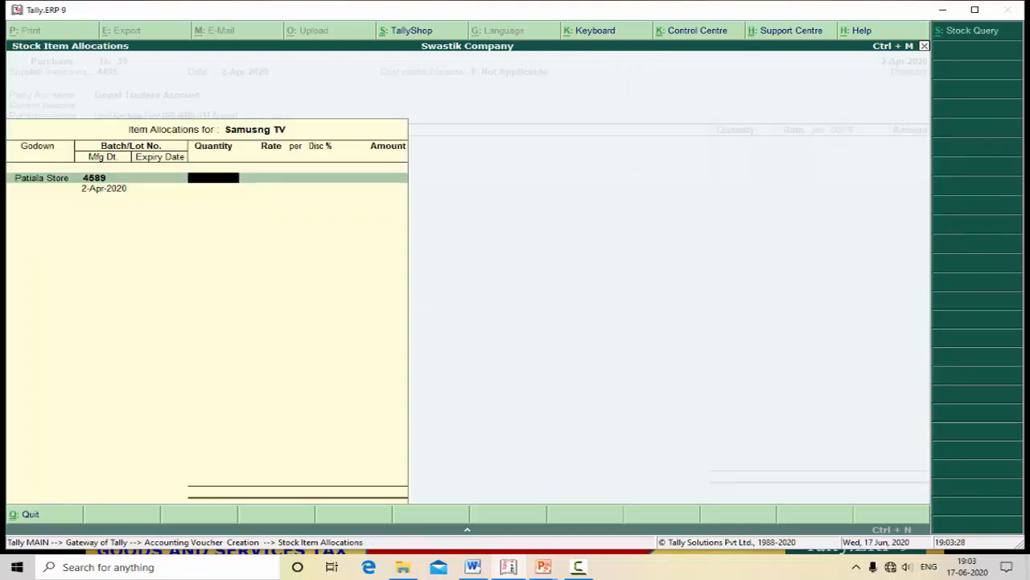
Allocate 20 pcs of the Samusng TV at a rate of 9,000.00 per piece, and accept the item line.
text(20)
key(Return)
key(Return)
key(Return)
key(Return)
key(Return)
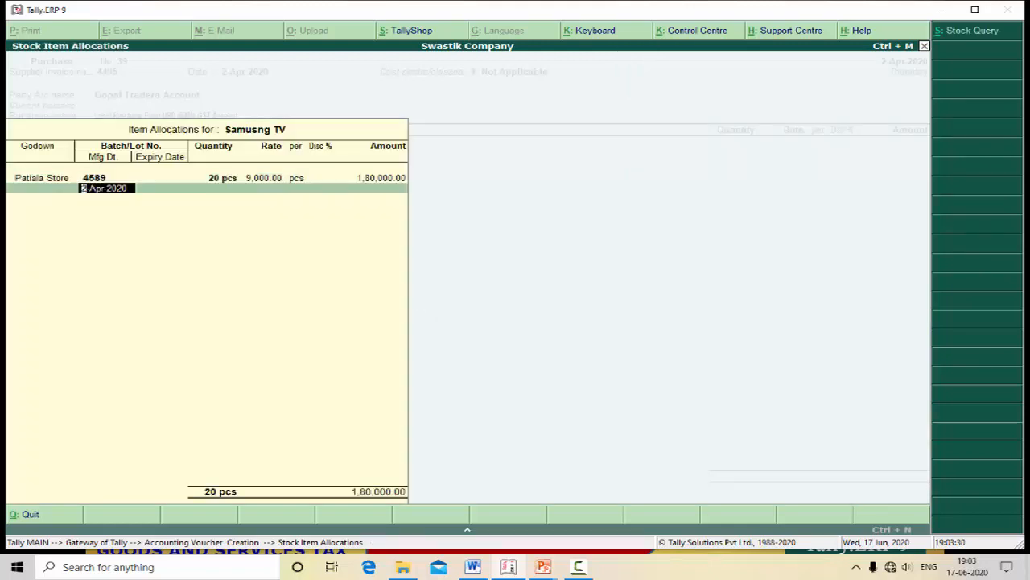
key(Return)
key(Return)
key(Return)
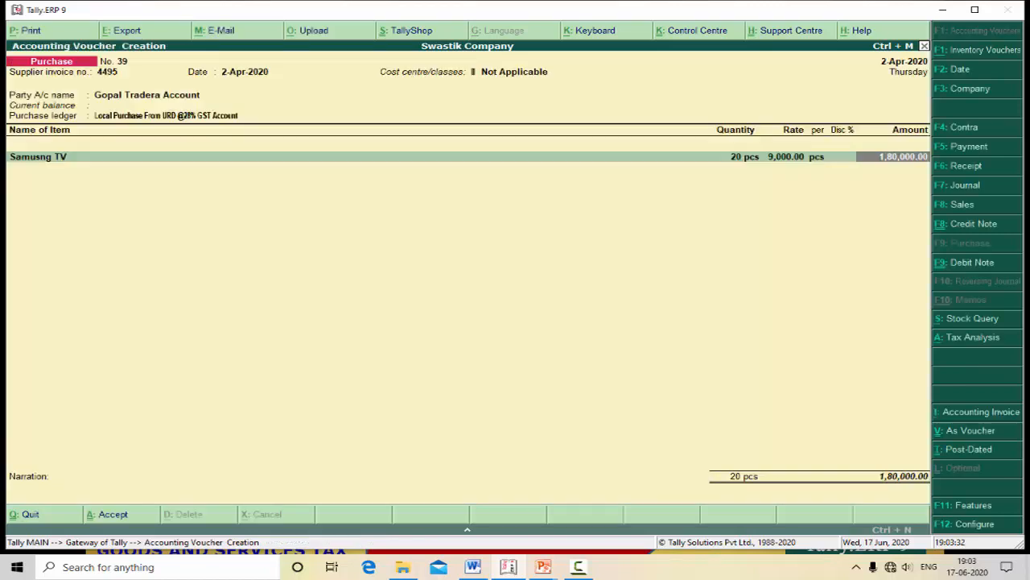
key(Return)
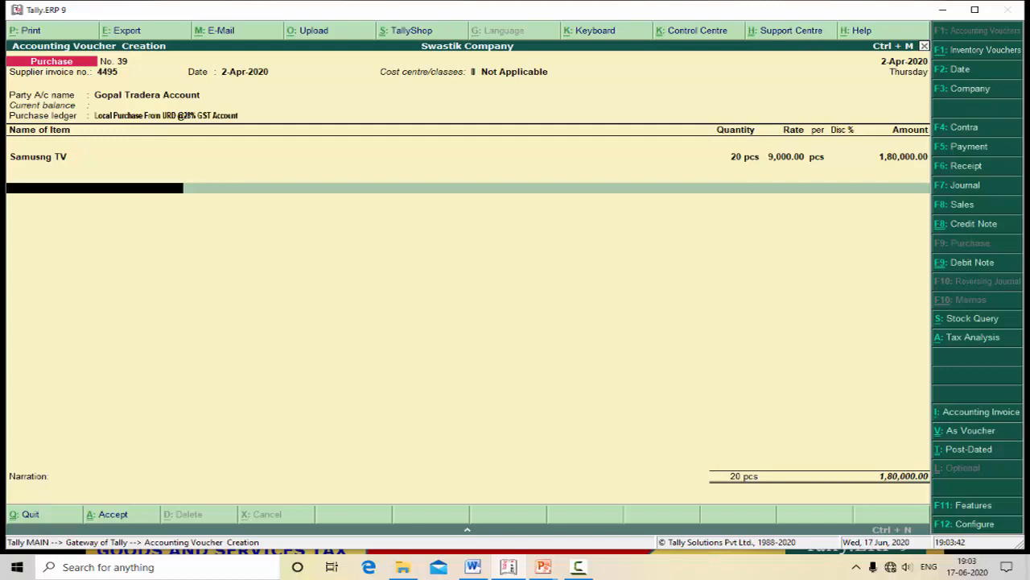
End the item list and record the creditor's bill as New Ref 4495 for 1,80,000.00 Cr.
key(Return)
key(Return)
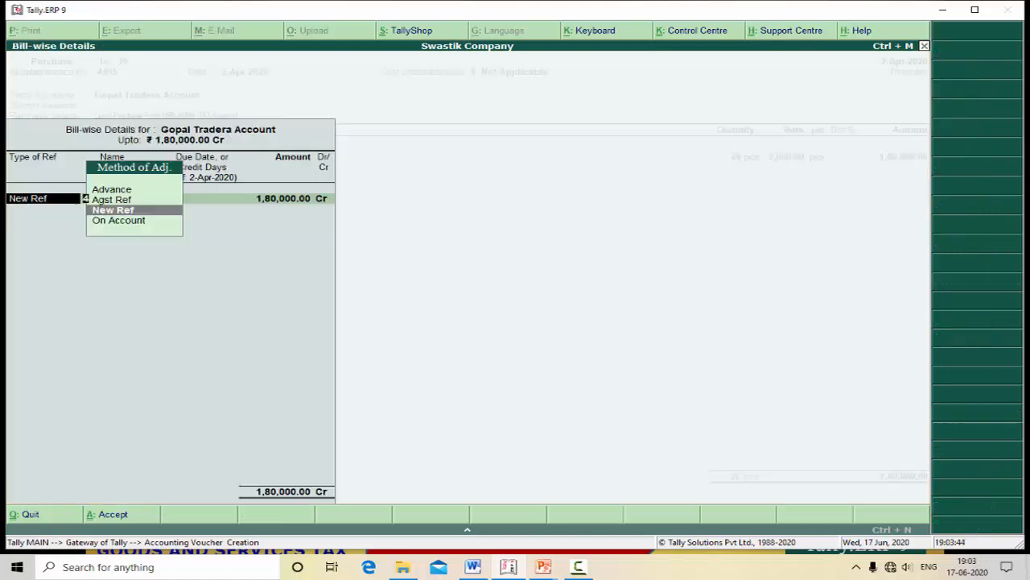
key(Return)
key(Return)
key(Return)
key(Return)
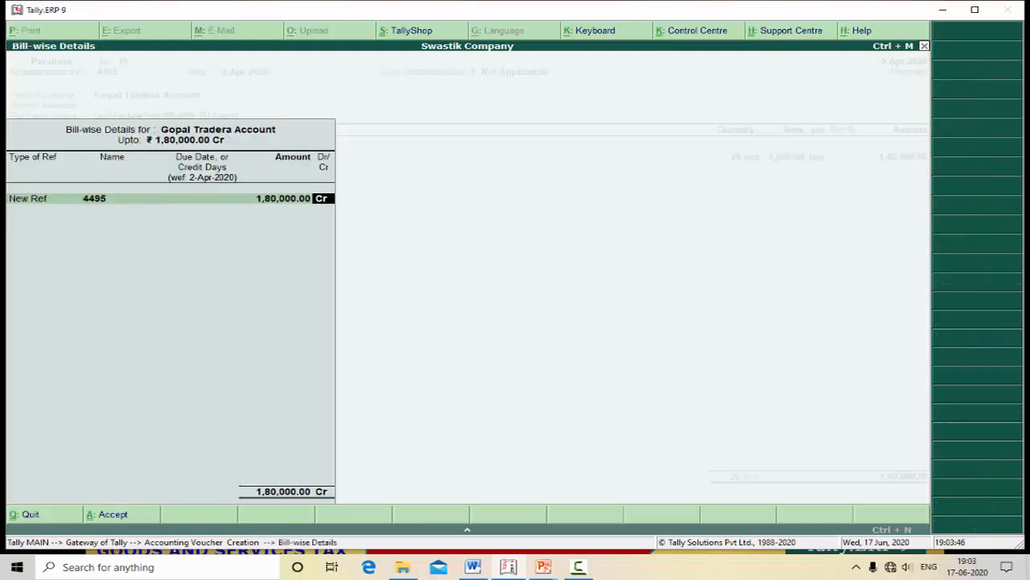
key(Return)
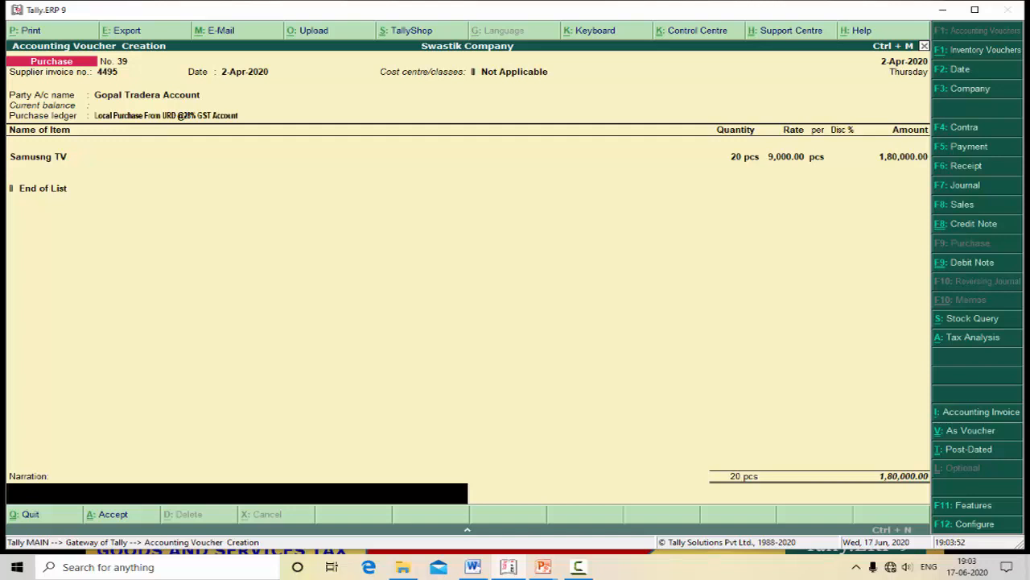
Save the purchase voucher with an empty narration and leave voucher creation.
key(Return)
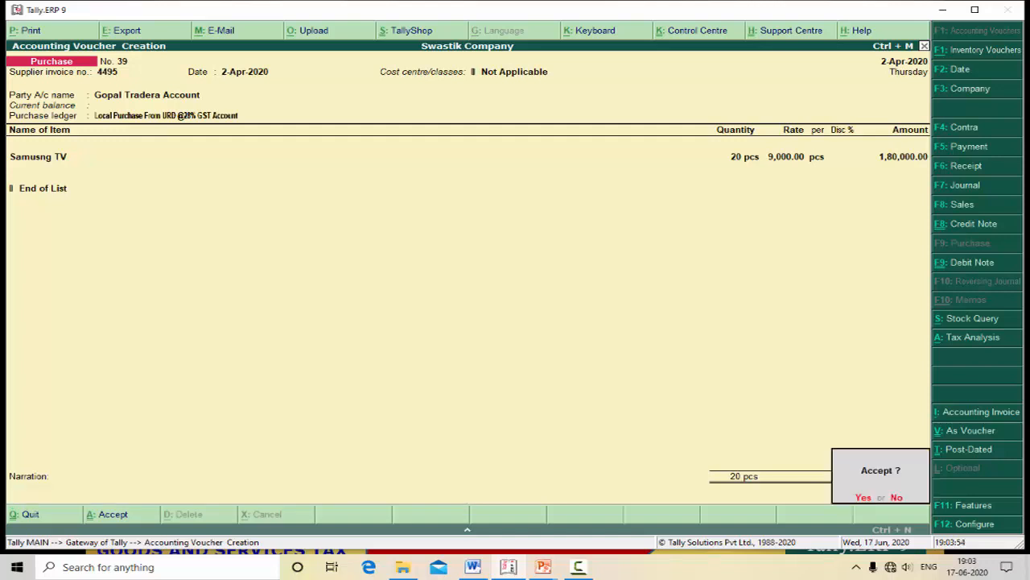
key(Return)
key(Escape)
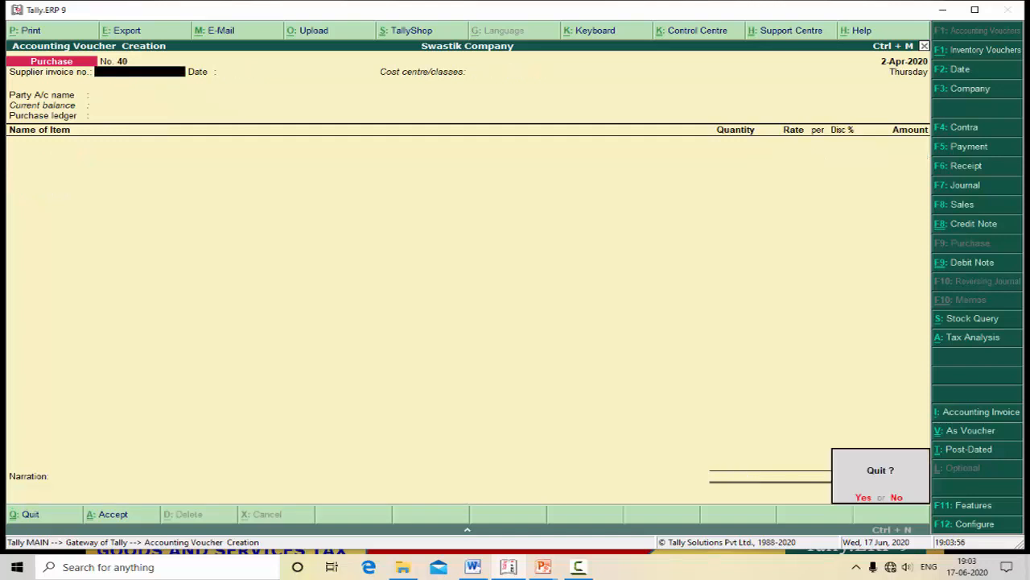
key(Return)
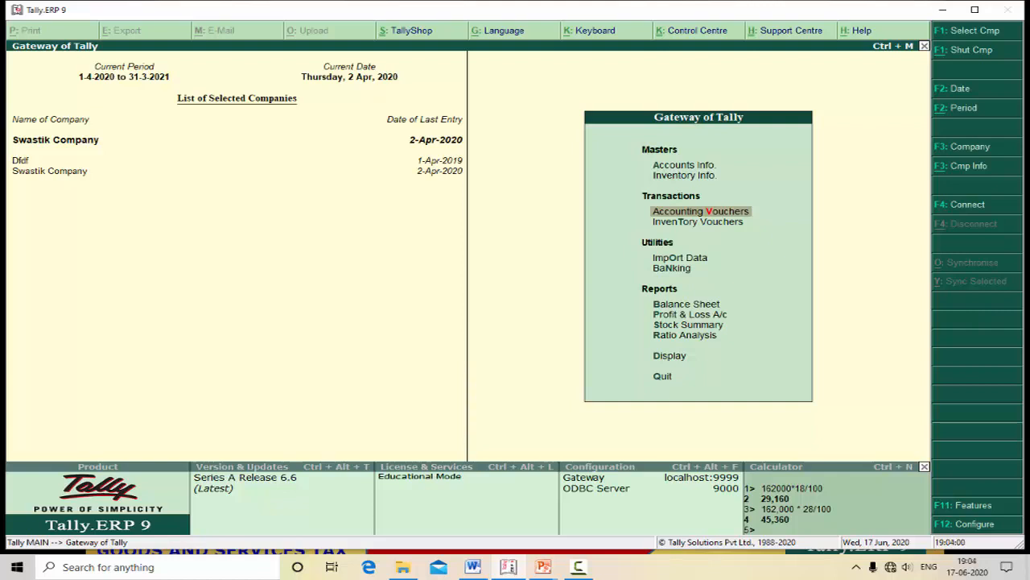
Start a journal voucher with a GST stat adjustment whose nature is Increase of Tax Liability.
key(Return)
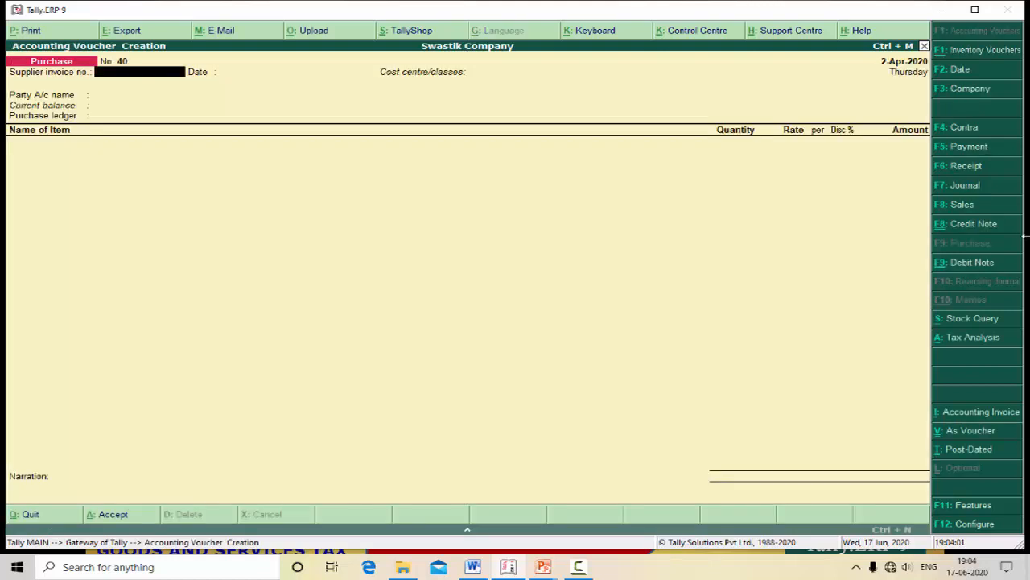
click(973, 192)
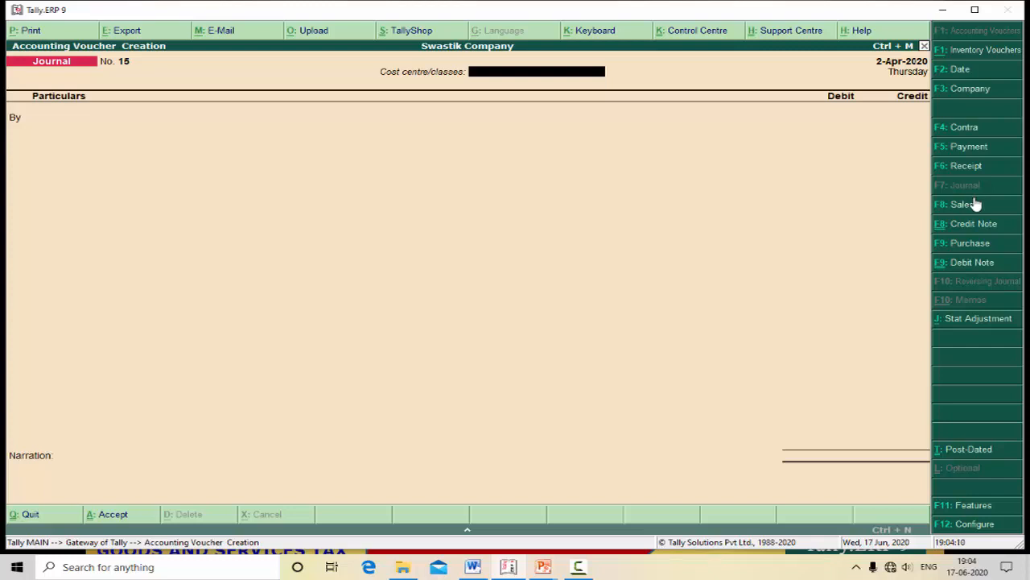
click(978, 322)
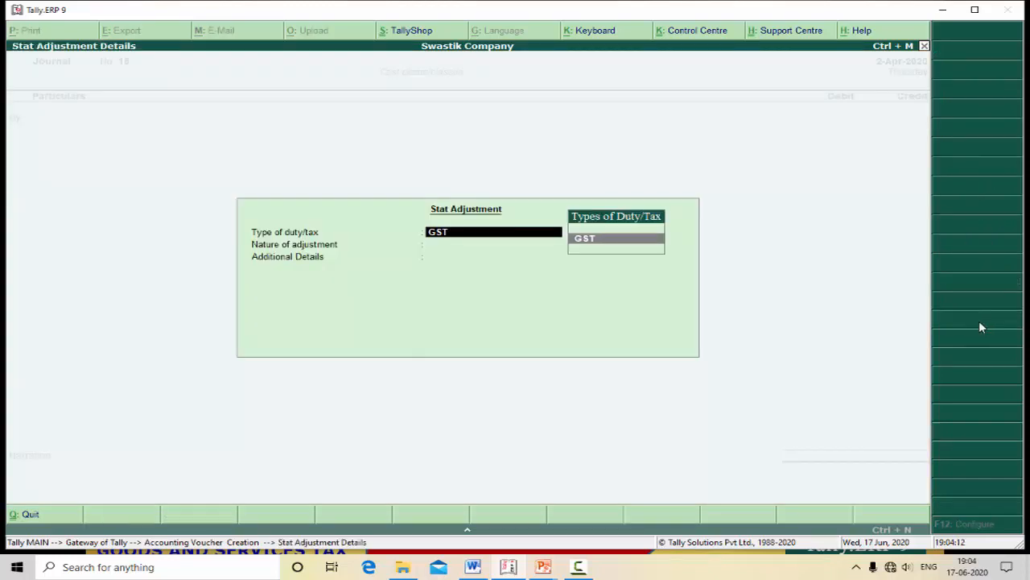
key(Return)
key(Down)
key(Down)
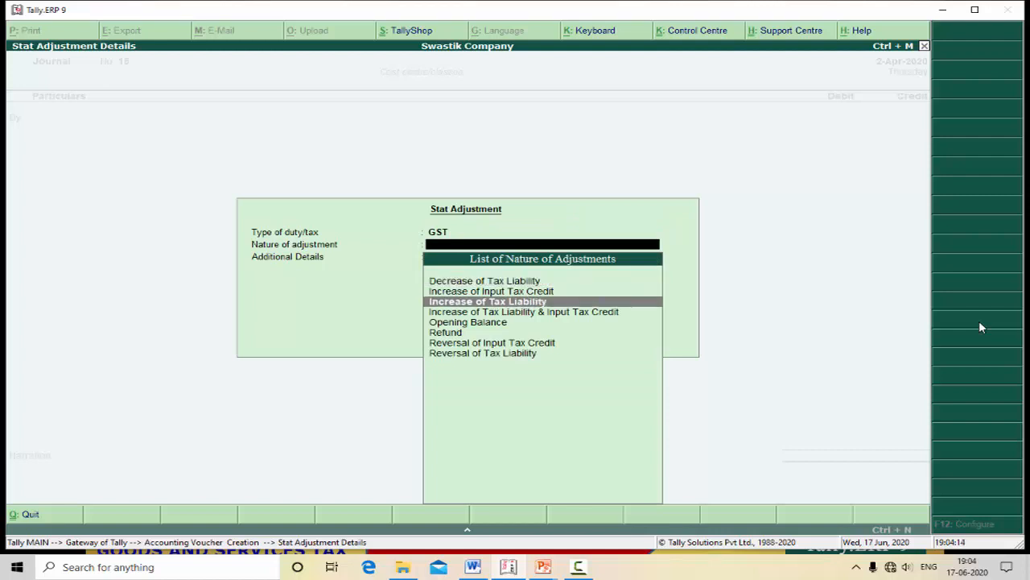
key(Return)
Set the adjustment's additional details to Purchase from Unregistered dealer, then discard the journal voucher.
key(Down)
key(Down)
key(Down)
key(Down)
key(Down)
key(Down)
key(Down)
key(Down)
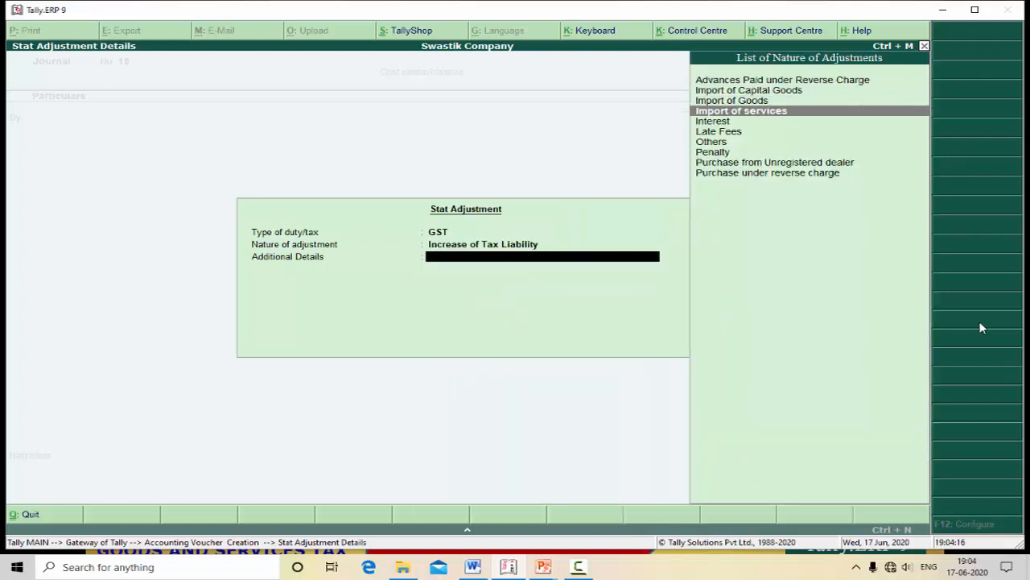
key(Down)
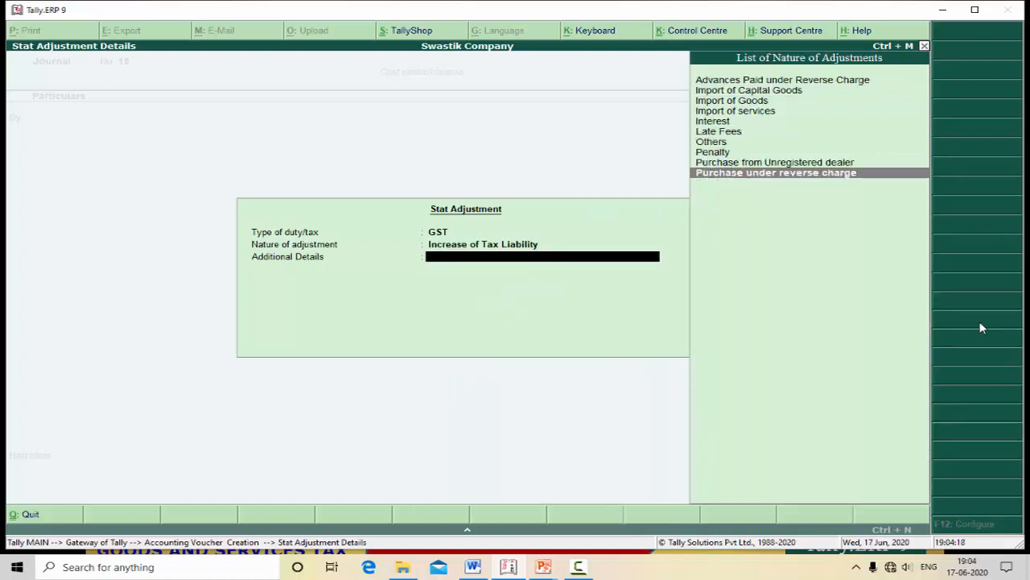
key(Up)
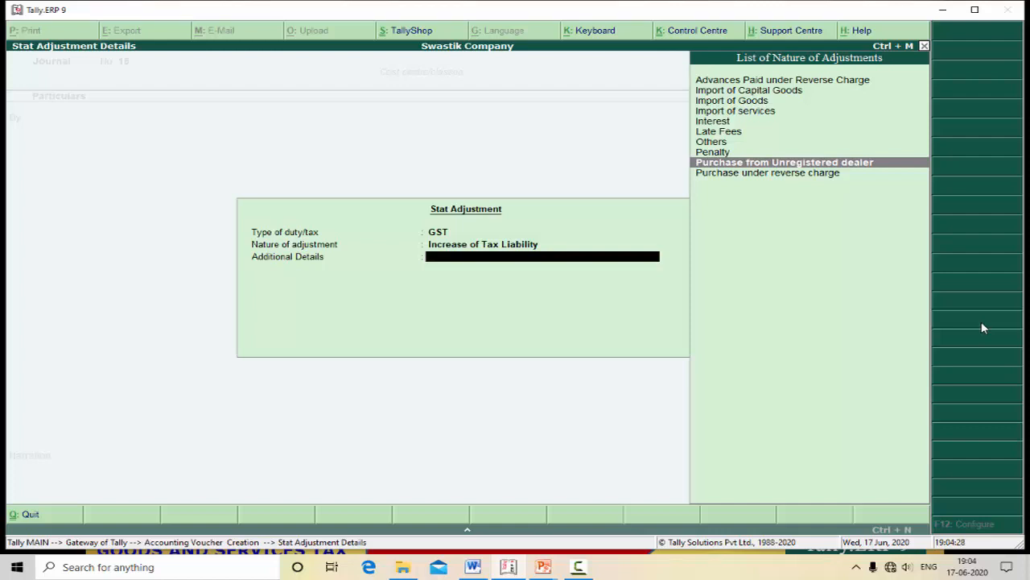
key(Return)
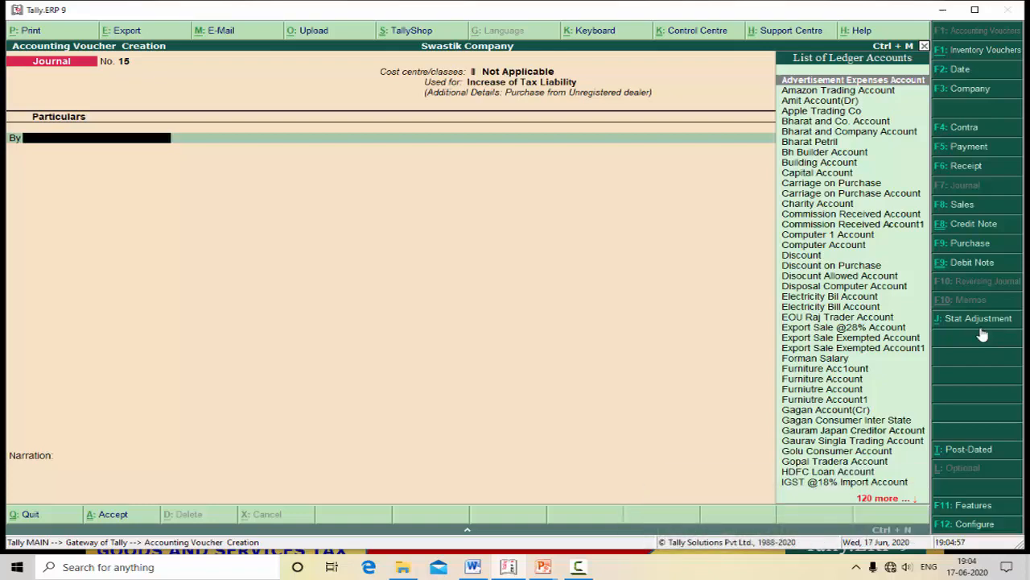
key(Escape)
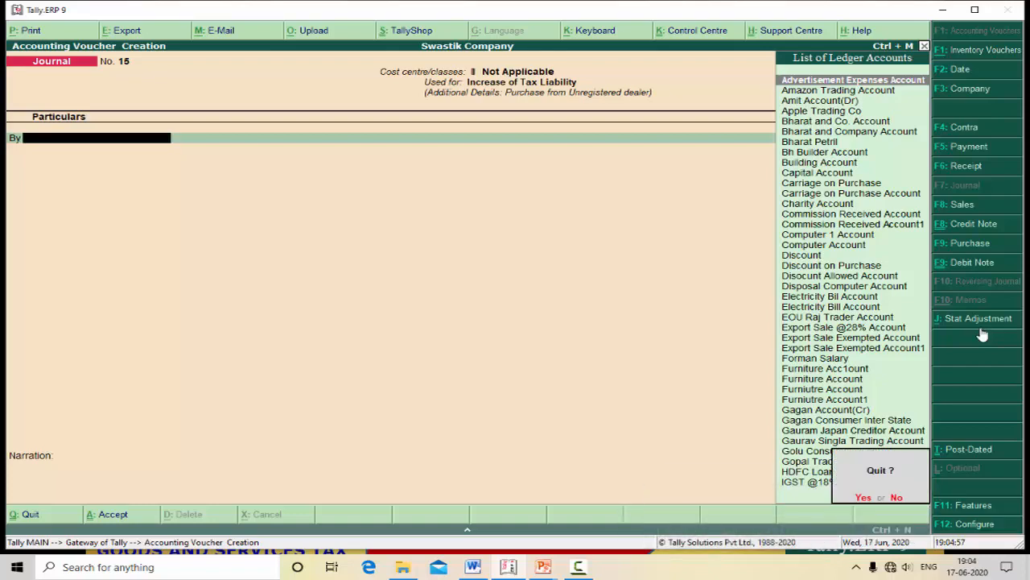
key(y)
Start a new sales voucher with no reference number and cost centre class Not Applicable.
key(Return)
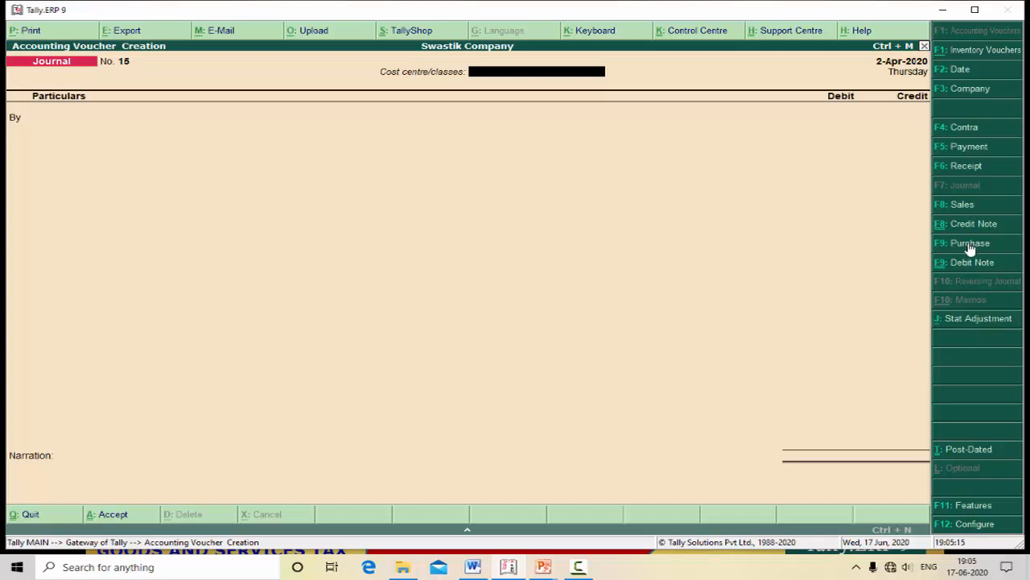
click(971, 209)
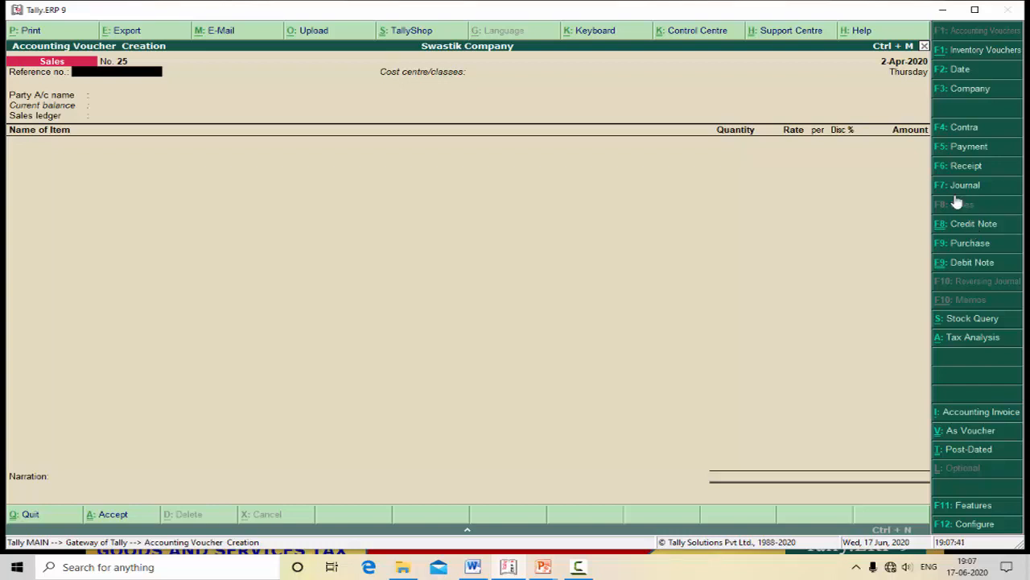
key(Return)
key(Return)
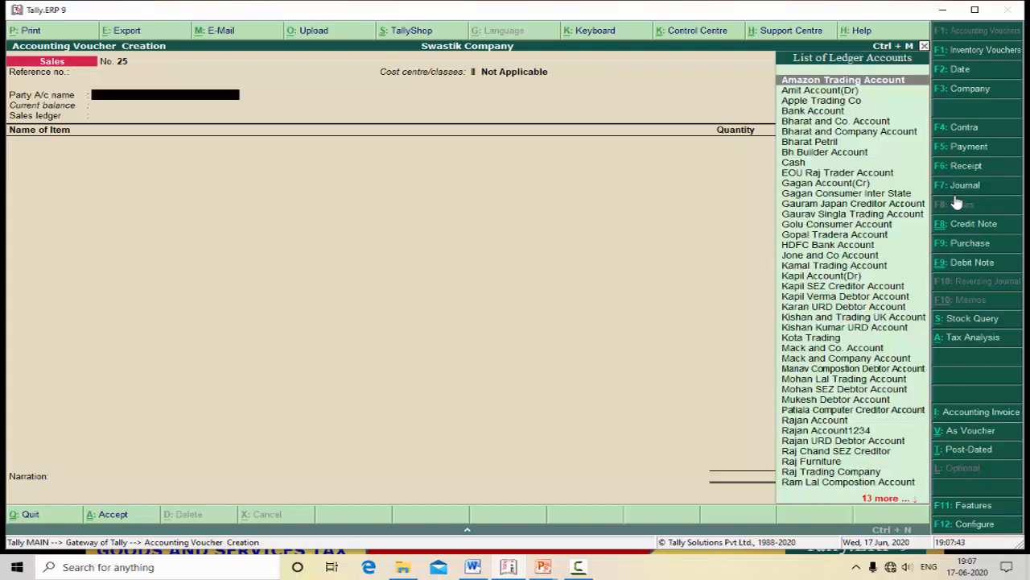
Create a party ledger named Kapil Trader Account under Sundry Debtors from the sales voucher.
key(alt+c)
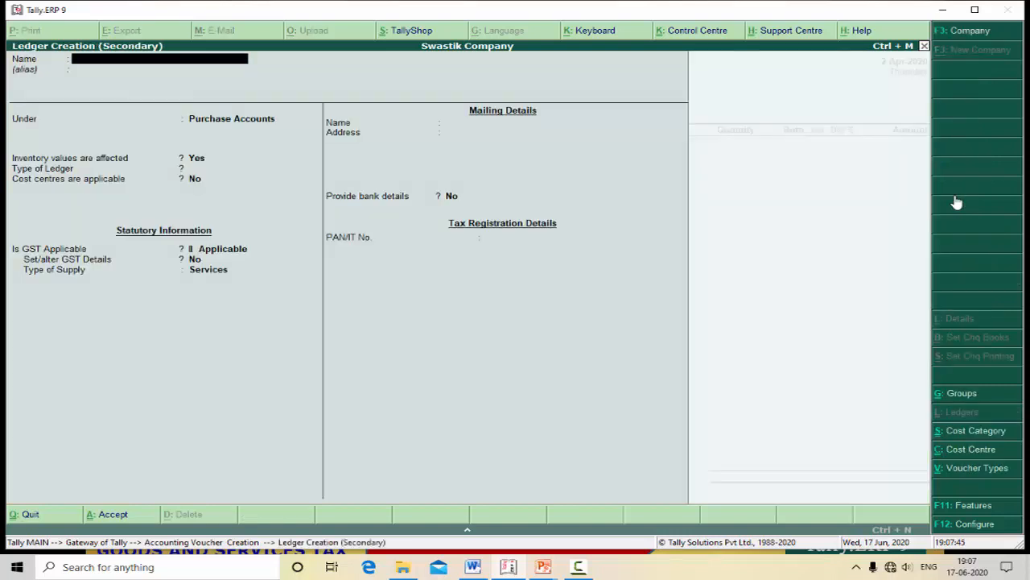
text(Kapil trader Accou)
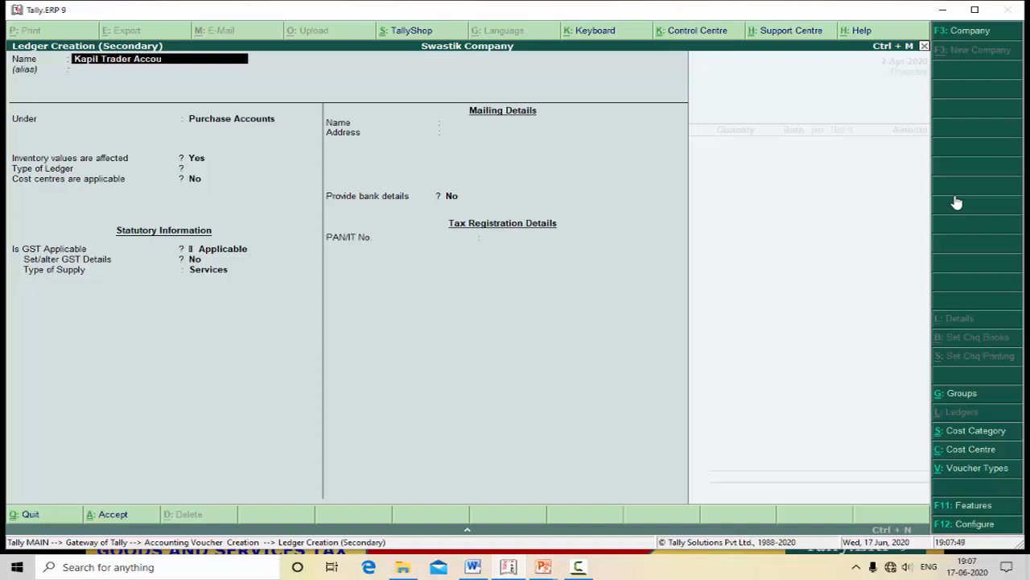
text(nt)
key(Return)
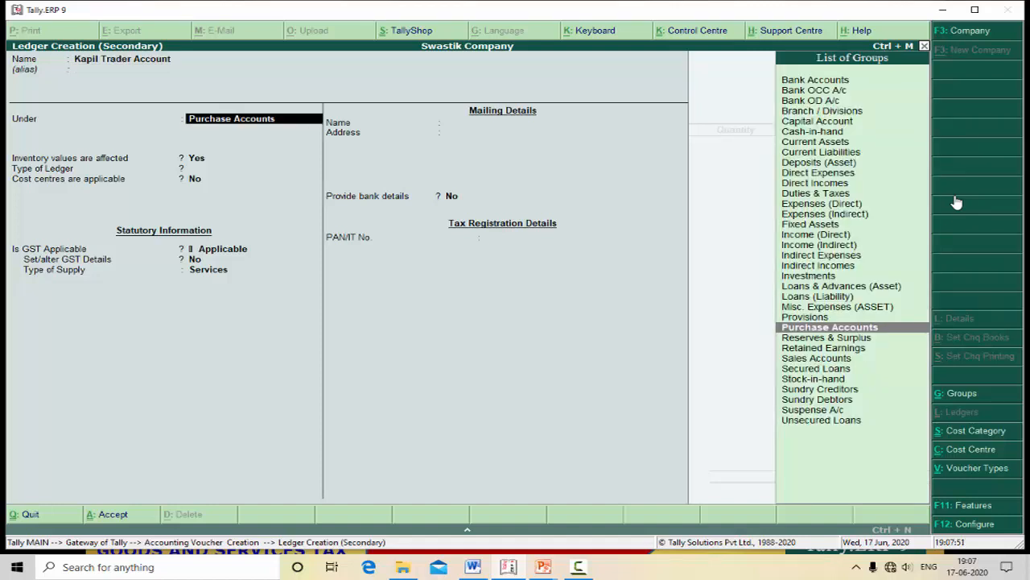
text(su)
key(Down)
key(Down)
key(Return)
key(Return)
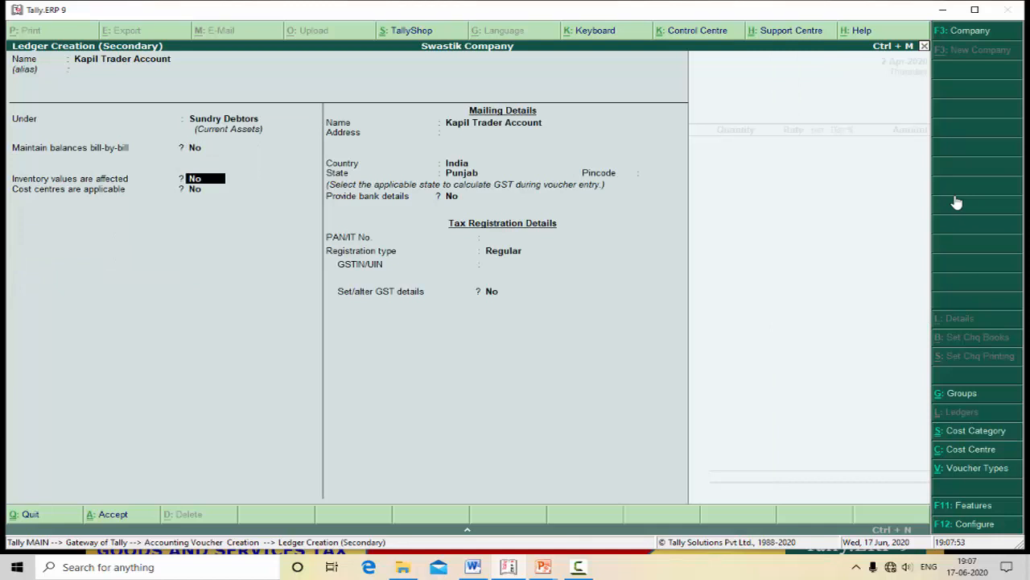
Maintain the ledger's balances bill-by-bill, with no default credit period, and keep India and Punjab as its country and state.
key(BackSpace)
text(y)
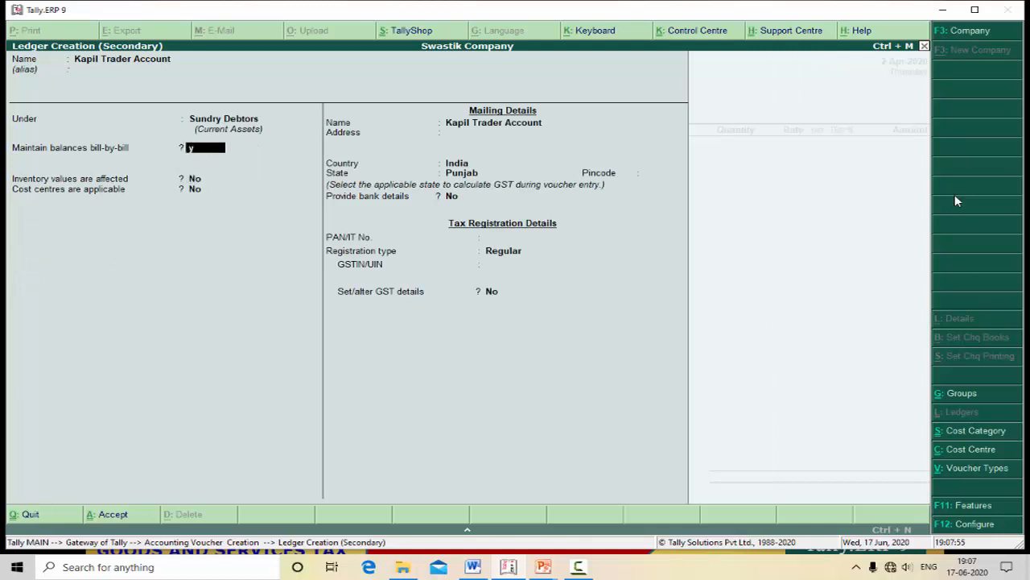
key(Return)
key(Return)
key(Return)
key(Return)
key(Return)
key(Return)
key(Return)
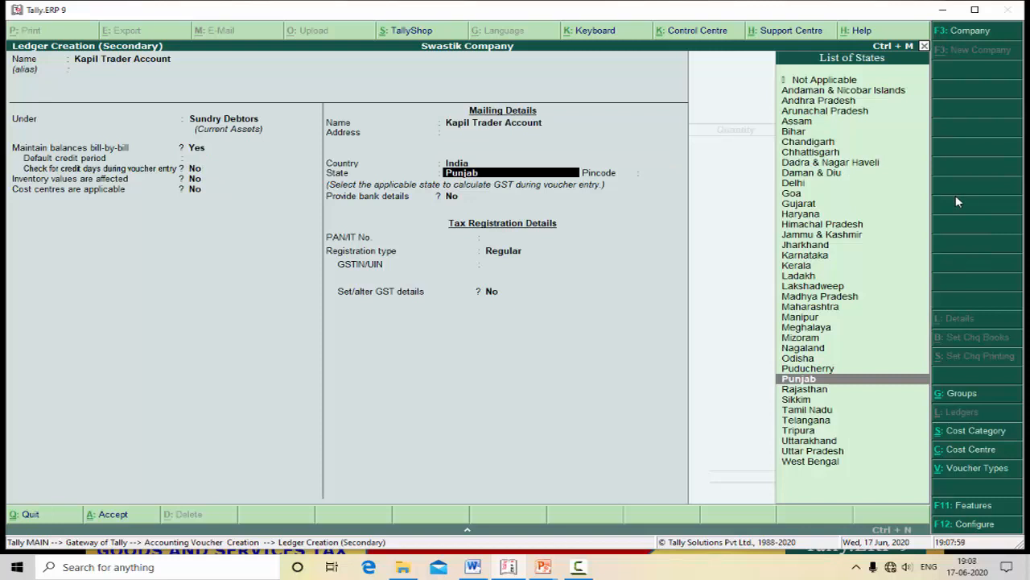
key(Return)
key(Return)
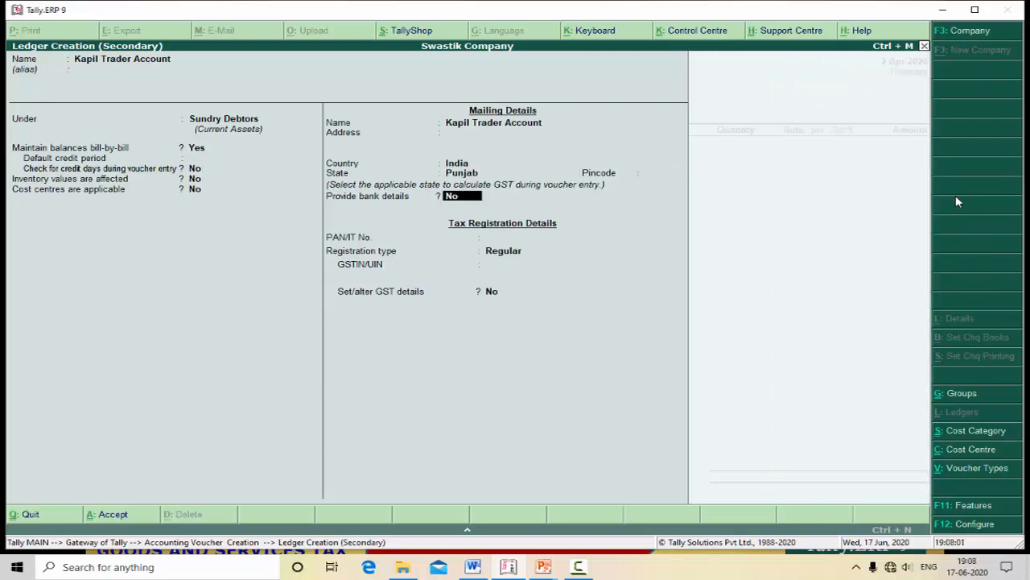
Set the ledger's registration type to Regular with no bank details or GSTIN, and accept the ledger.
key(Return)
key(Return)
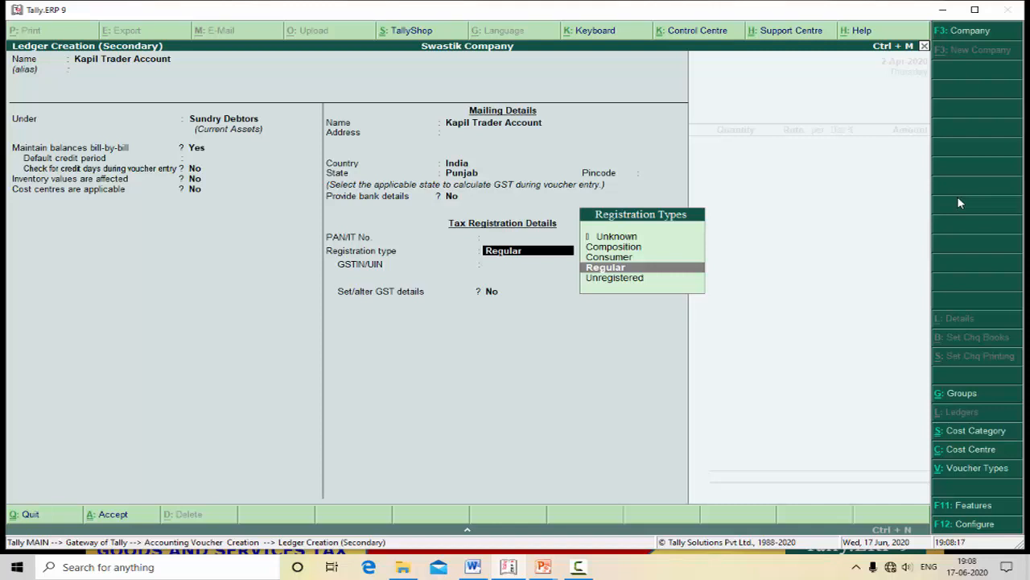
key(Return)
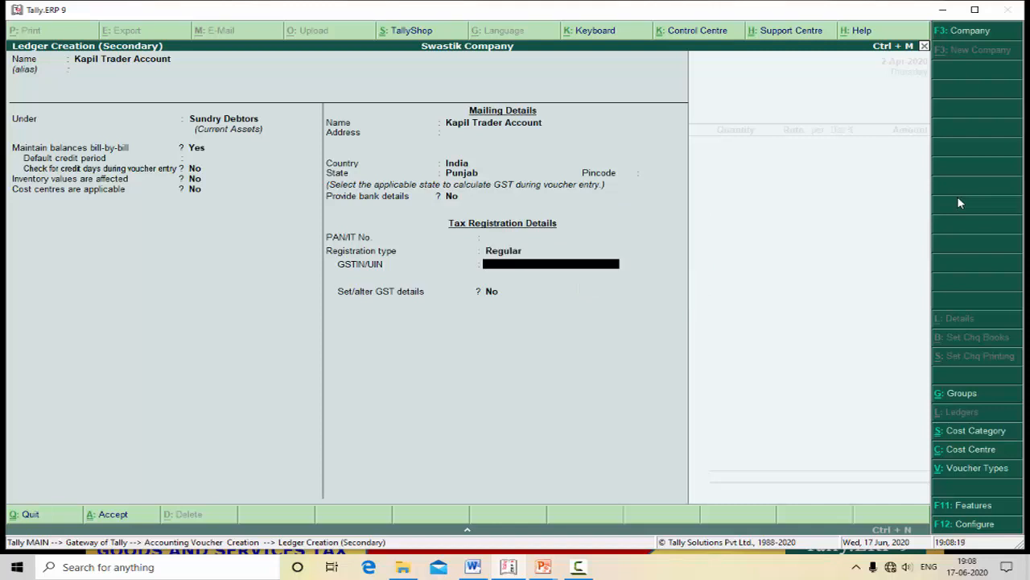
key(Return)
key(Return)
key(ctrl+a)
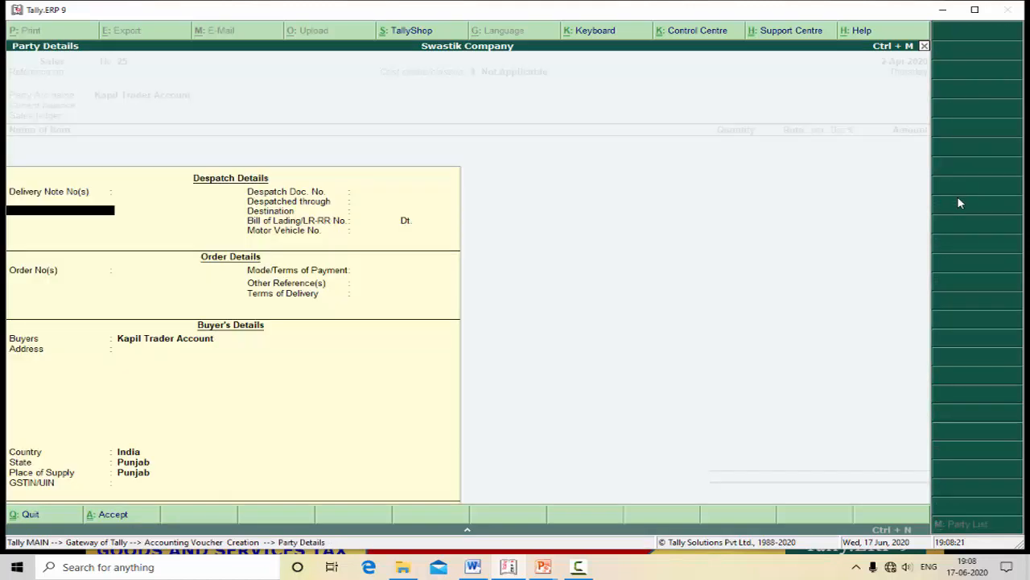
Accept the sales voucher's party details with empty despatch and order details and Punjab as the place of supply.
key(Return)
key(Return)
key(Return)
key(Return)
key(Return)
key(Return)
key(Return)
key(Return)
key(Return)
key(Return)
key(Return)
key(Return)
key(Return)
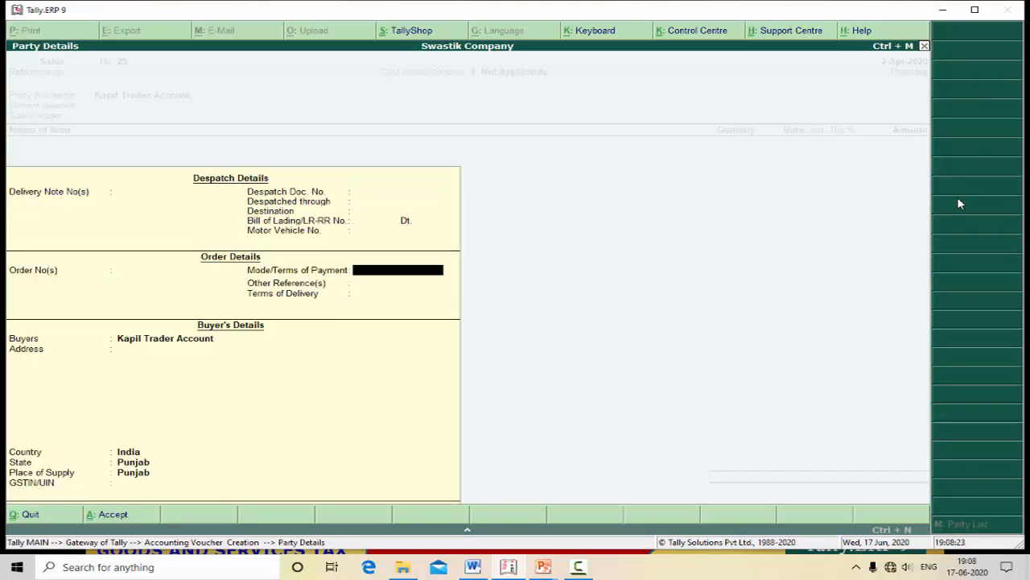
key(Return)
key(Return)
key(Return)
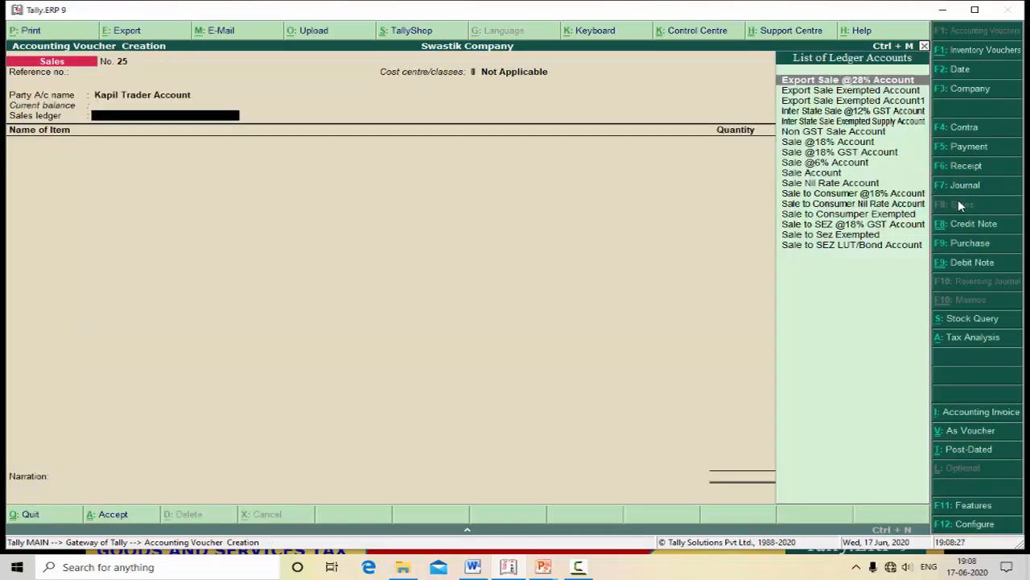
key(alt+c)
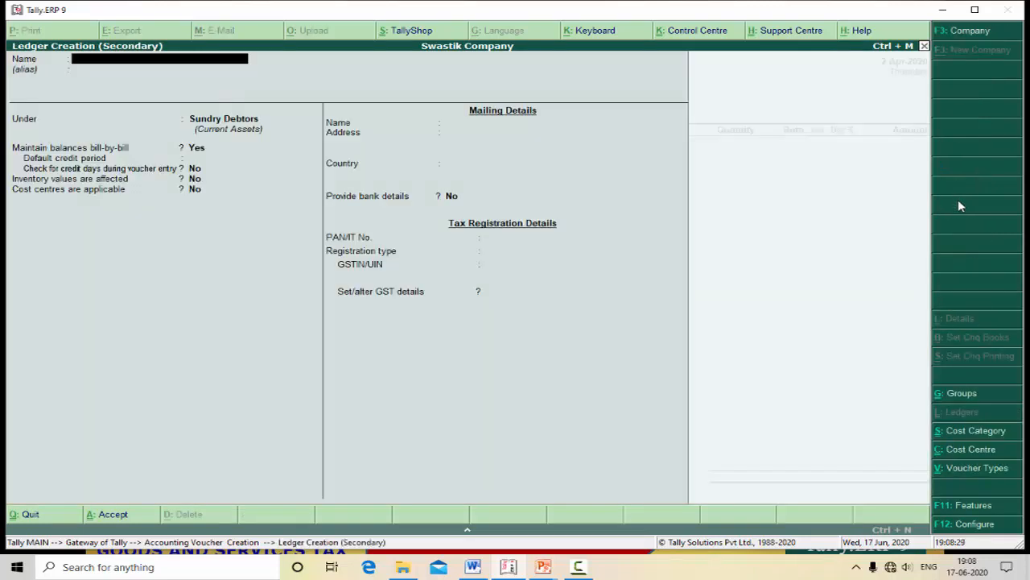
text(Local Sale @18% Gst Account)
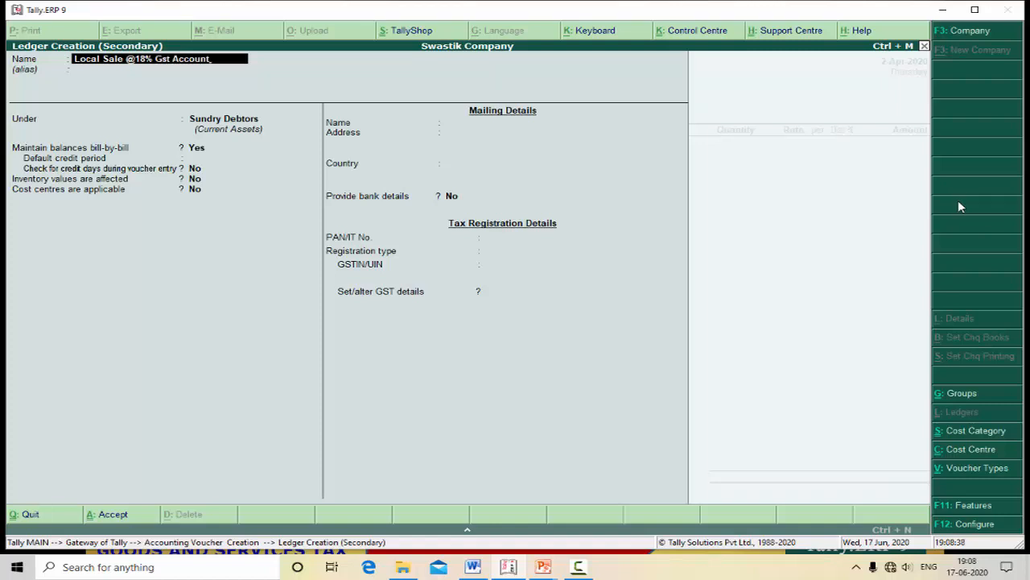
key(Return)
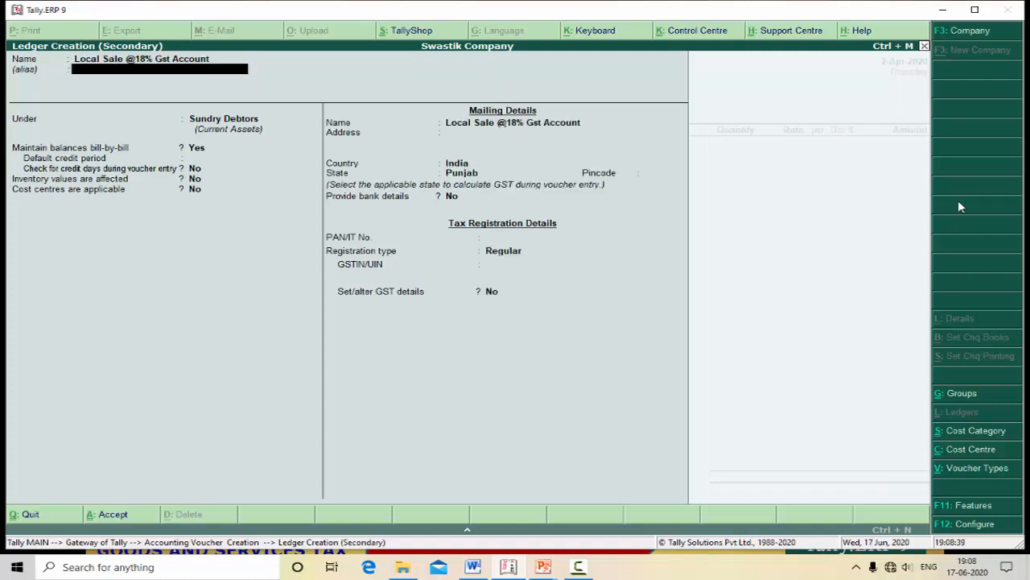
key(Return)
text(sal)
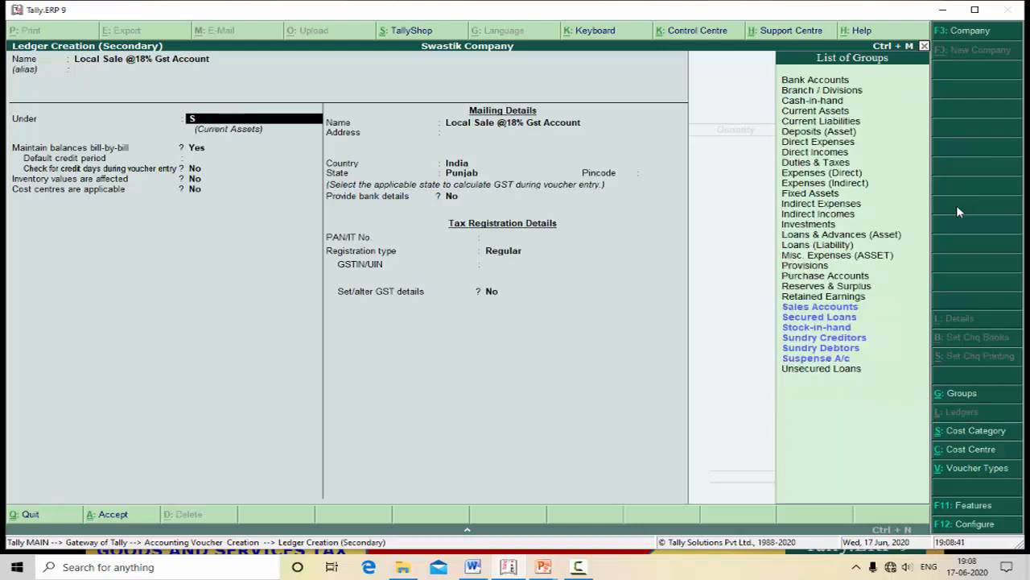
key(Return)
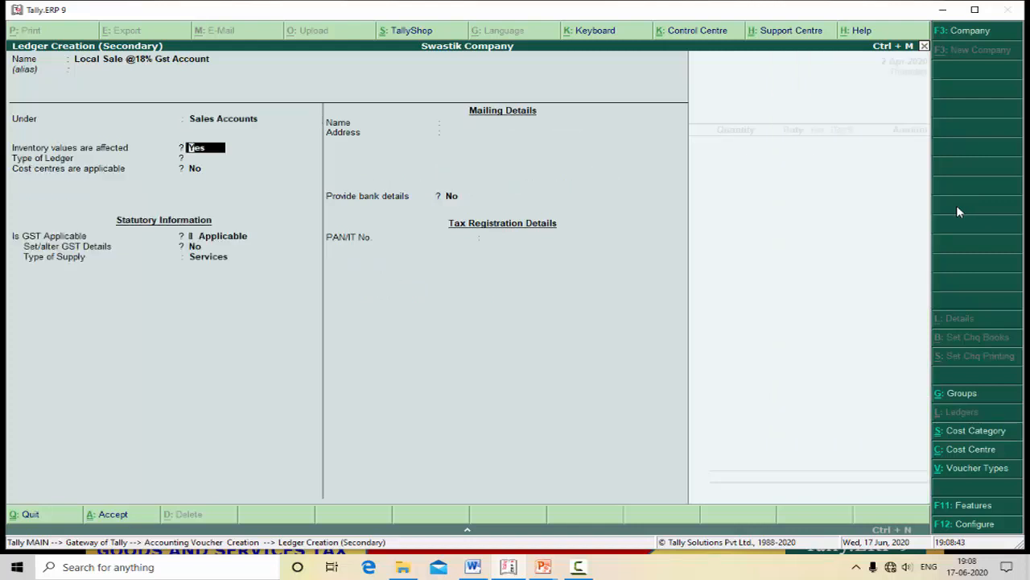
Keep the ledger's inventory values affected, ledger type Not Applicable, cost centres off and GST Applicable.
key(Return)
key(Return)
key(Return)
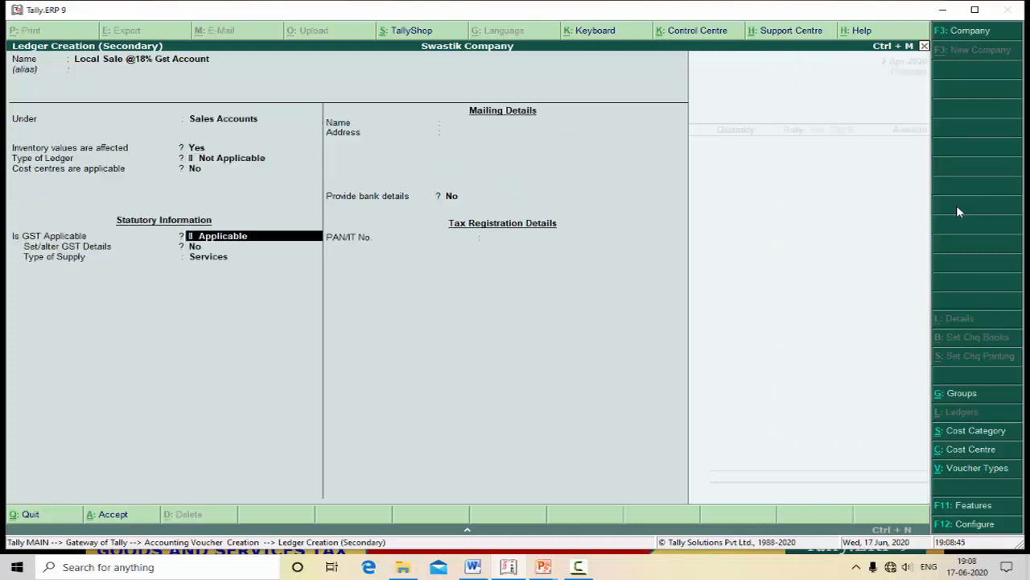
key(Return)
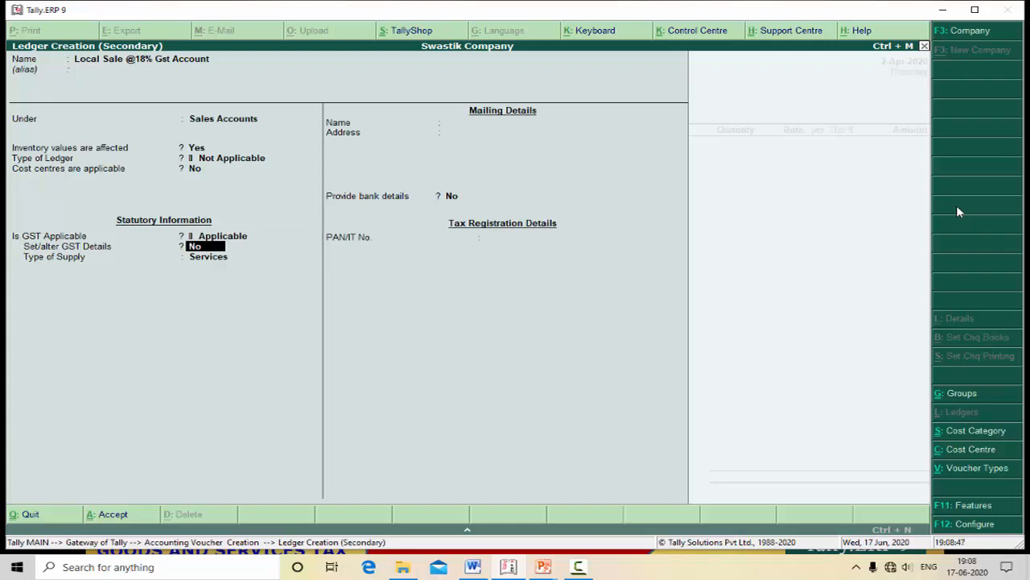
Enable the ledger's GST details, keep non-GST goods at No and set the nature of transaction to Sales Taxable.
text(y)
key(Return)
key(Return)
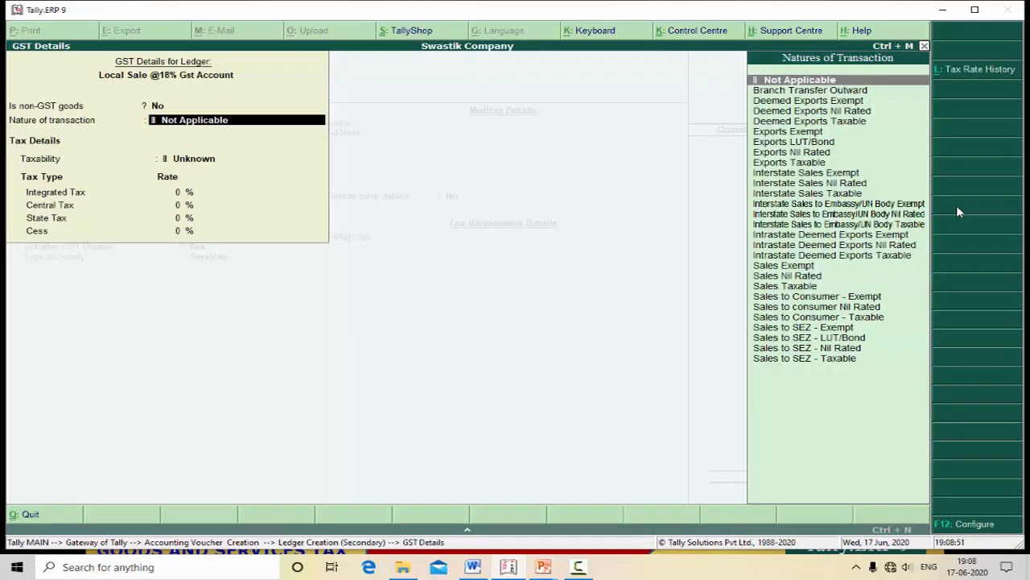
key(Down)
key(Down)
key(Down)
key(Down)
key(Down)
key(Down)
key(Down)
key(Down)
key(Down)
key(Down)
key(Down)
key(Down)
key(Down)
key(Down)
key(Down)
key(Down)
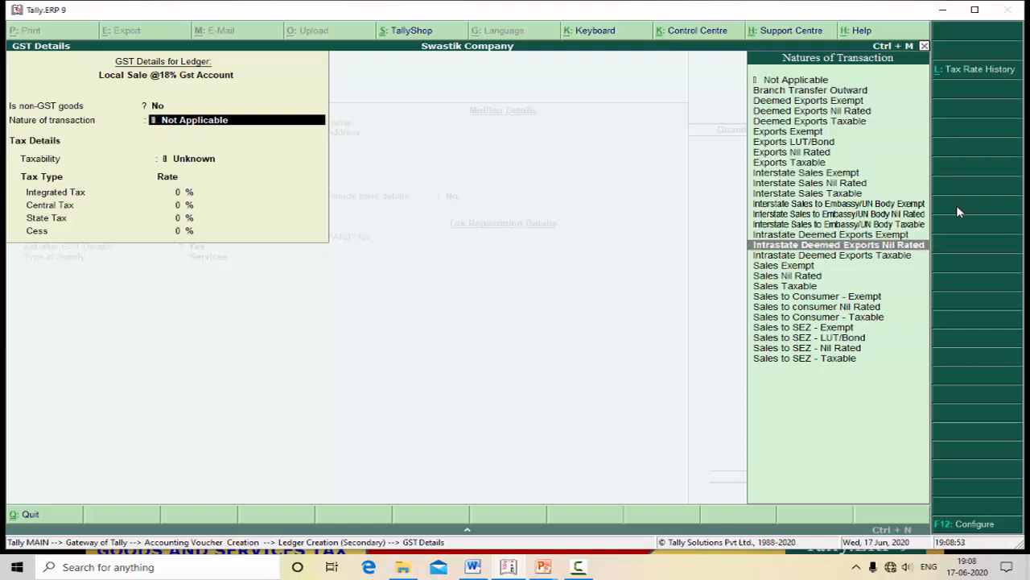
key(Down)
key(Down)
key(Down)
key(Down)
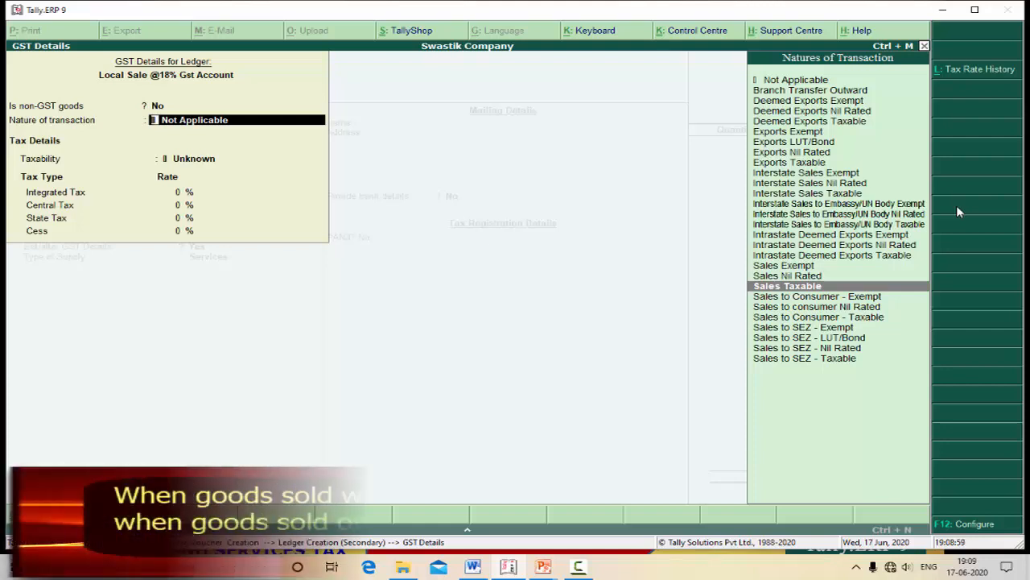
key(Up)
key(Up)
key(Up)
key(Up)
key(Up)
key(Up)
key(Up)
key(Up)
key(Up)
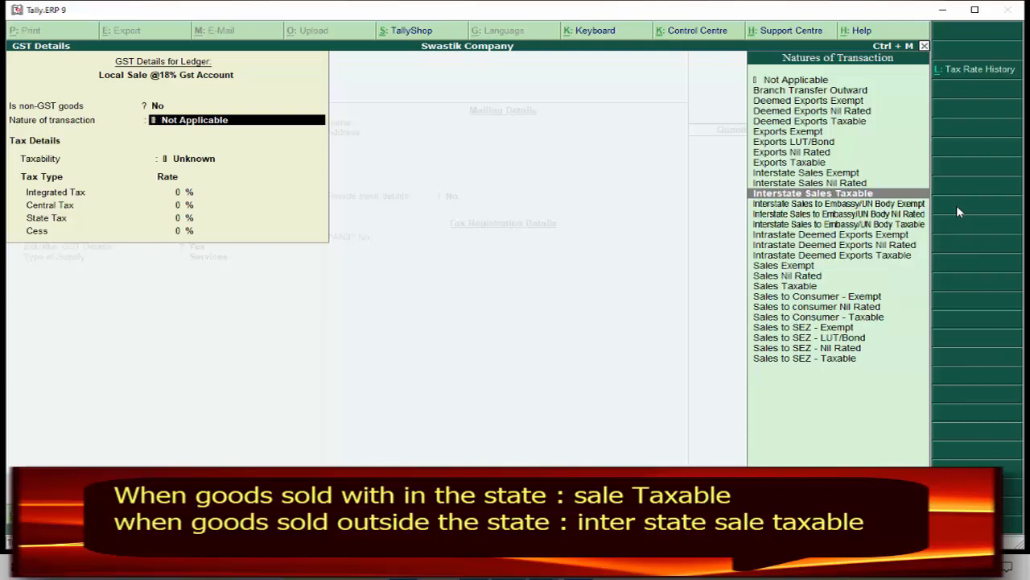
key(Down)
key(Down)
key(Down)
key(Down)
key(Down)
key(Down)
key(Down)
key(Down)
key(Down)
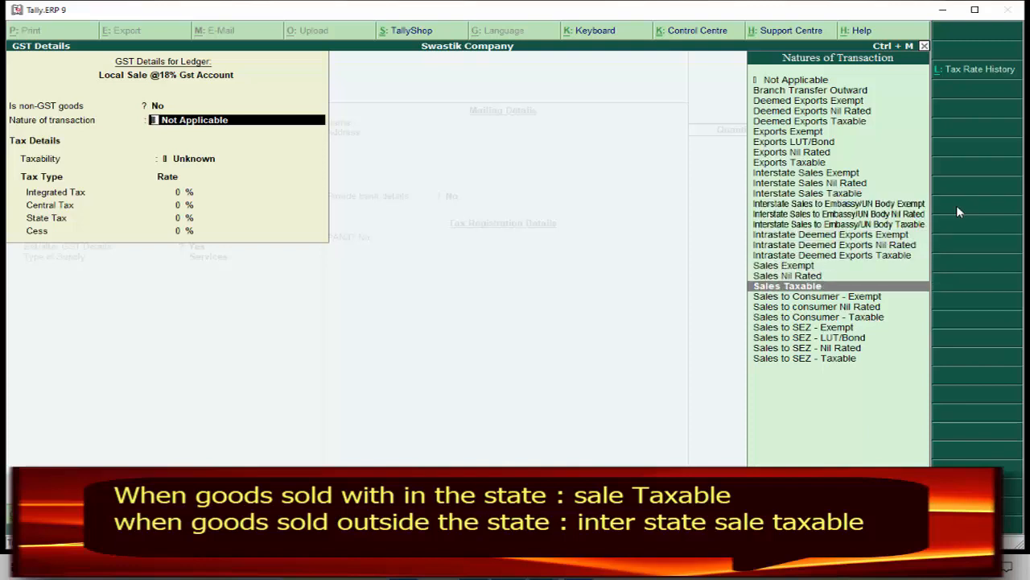
key(Return)
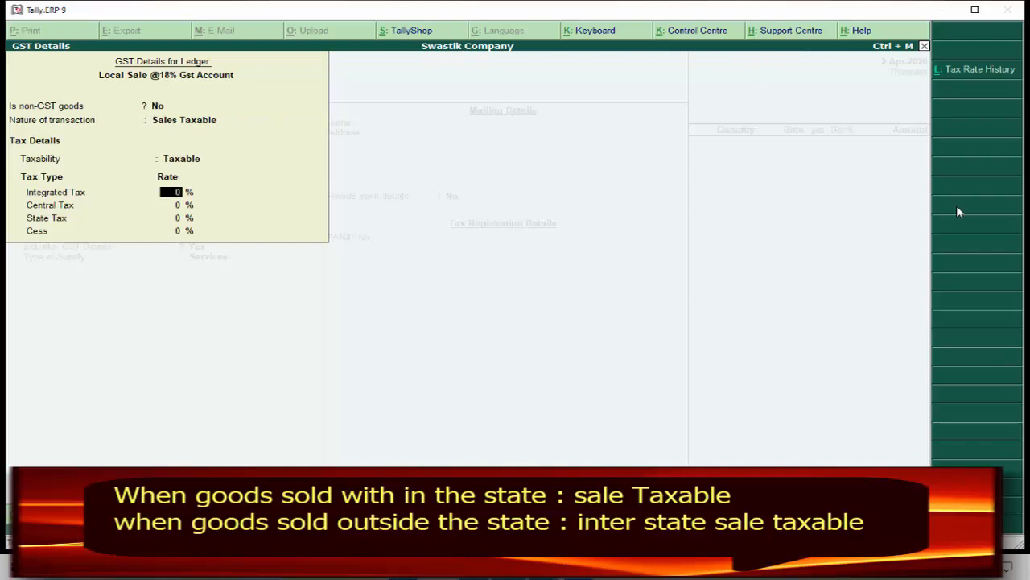
Set the integrated tax rate to 18% with 9% central tax, 9% state tax and no cess, and accept the GST details.
text(18)
key(Return)
key(Return)
key(Up)
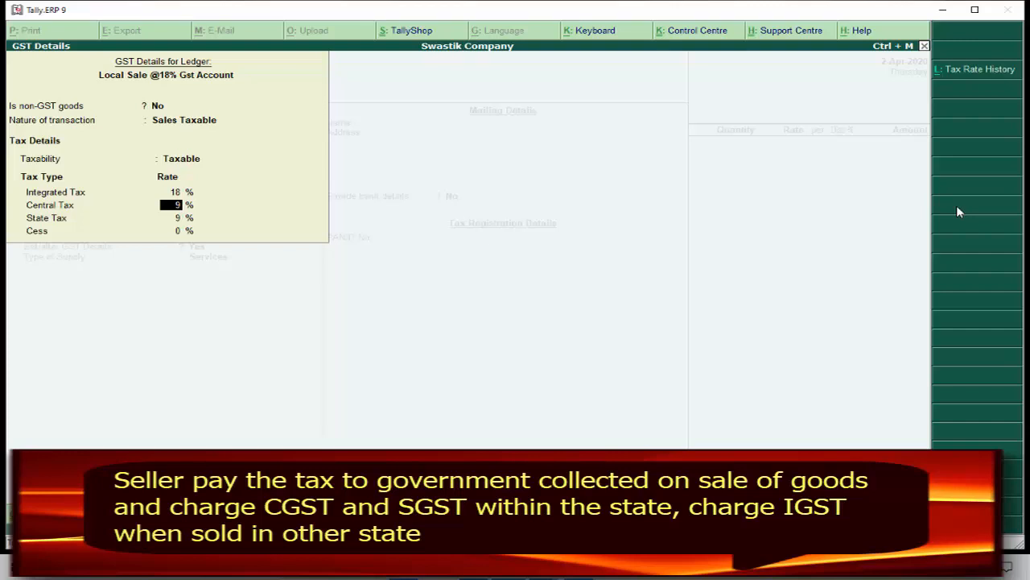
key(Return)
key(Return)
key(Return)
Set the ledger's type of supply to Goods and accept the ledger with no PAN/IT number.
key(Up)
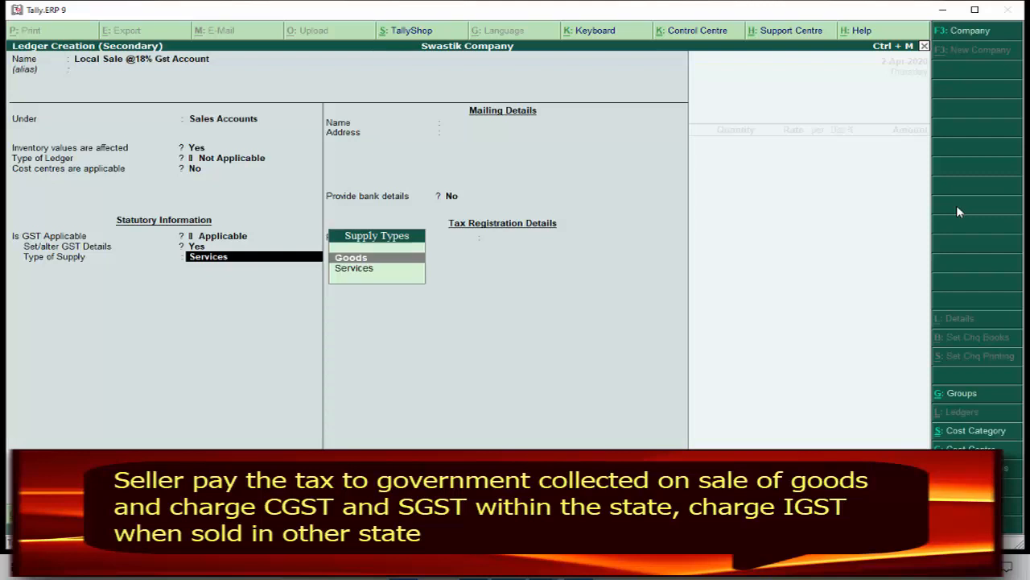
key(Down)
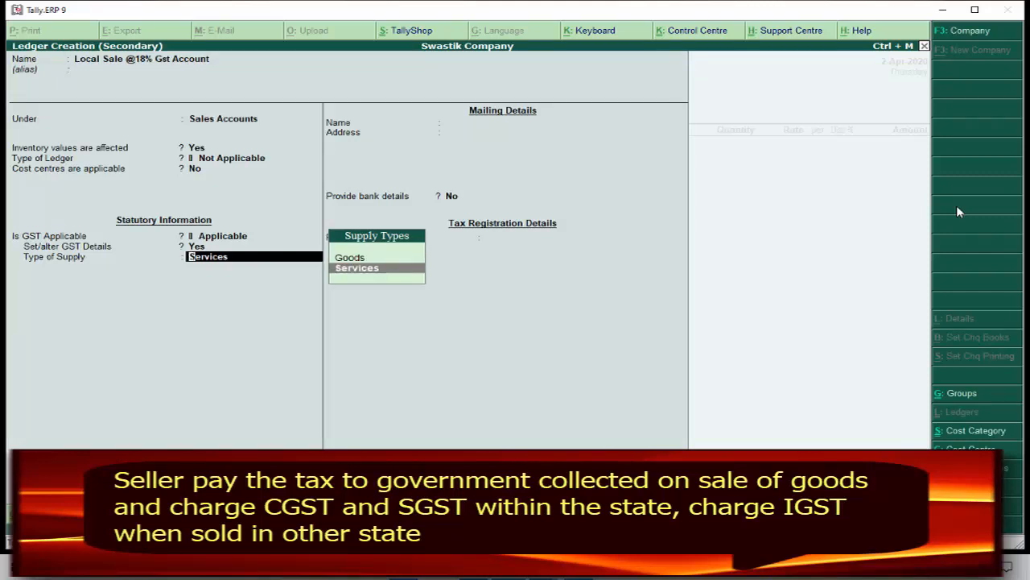
key(Up)
key(Return)
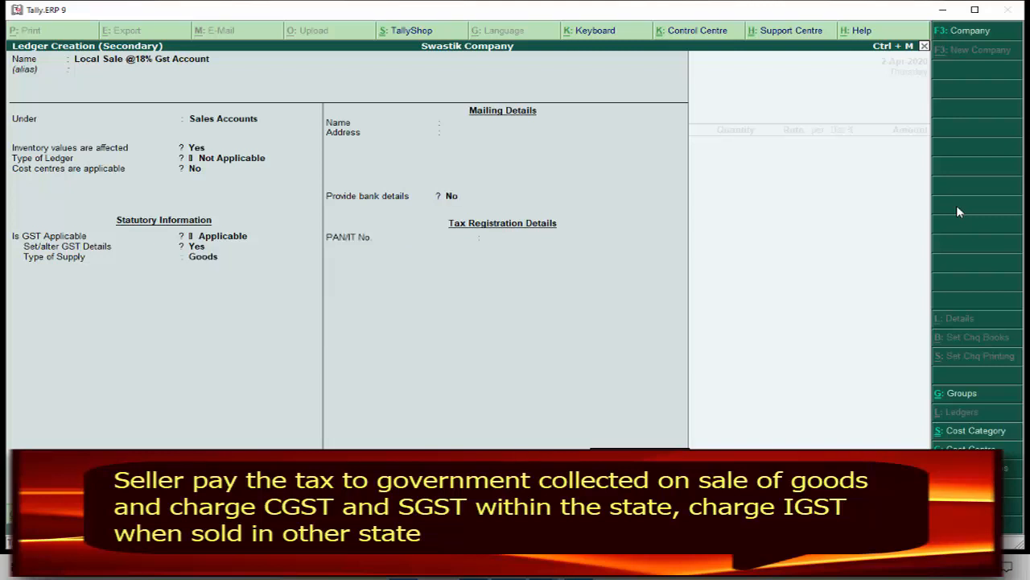
key(Return)
key(Return)
Add Samusng TV as the stock item in the sales voucher.
text(S)
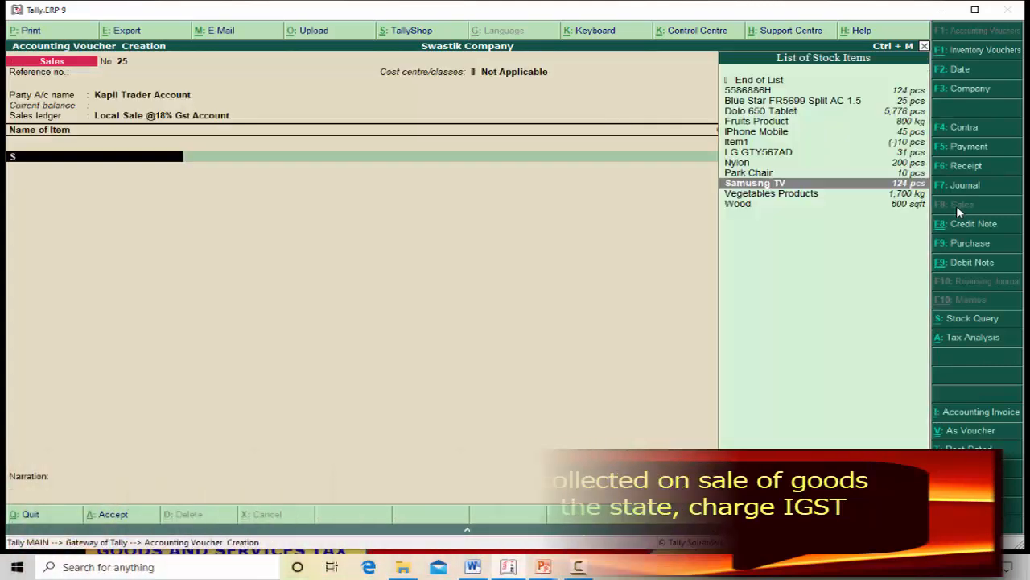
key(BackSpace)
key(Down)
key(Down)
key(Down)
key(Down)
key(Down)
key(Down)
key(Down)
key(Down)
key(Down)
key(Down)
key(Down)
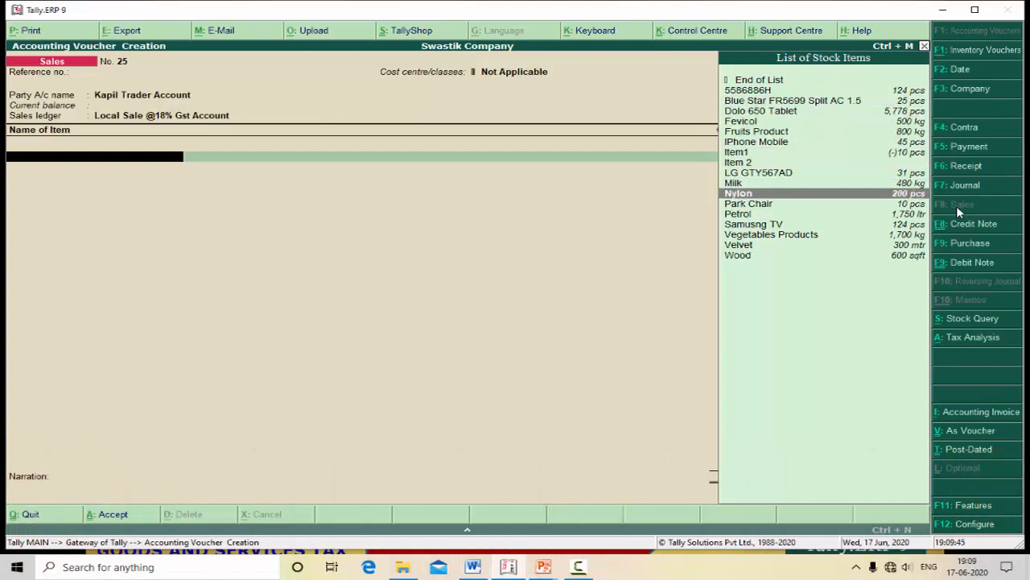
key(Down)
key(Down)
key(Down)
key(Return)
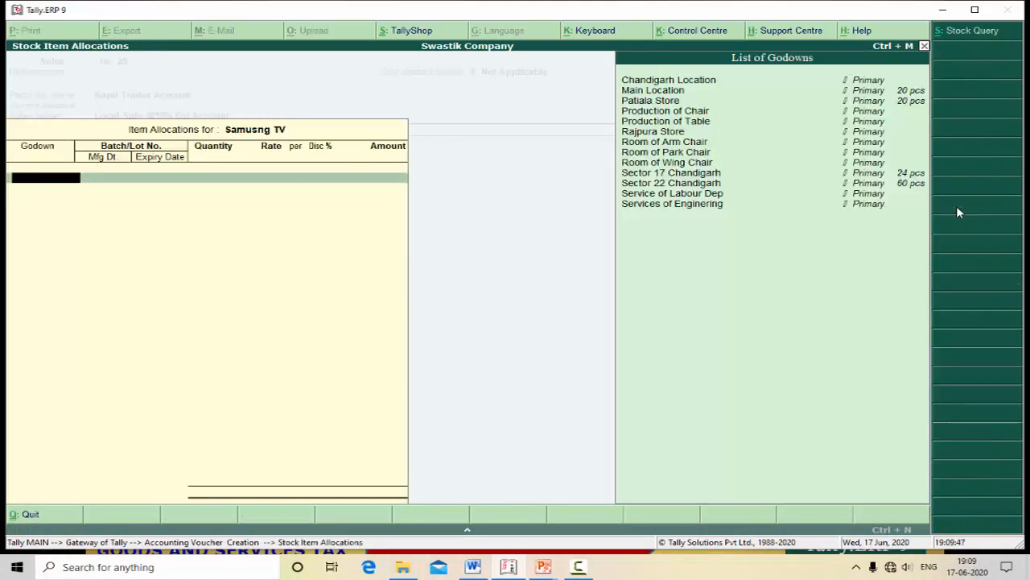
Allocate the Samusng TV item from the Patiala Store godown using batch 4589.
key(Down)
key(Down)
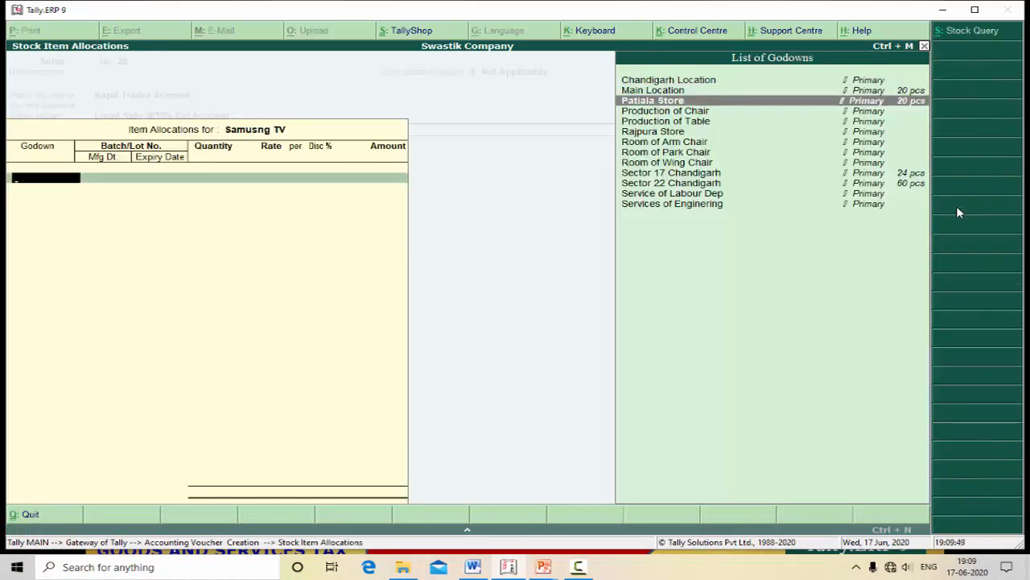
key(Return)
key(Down)
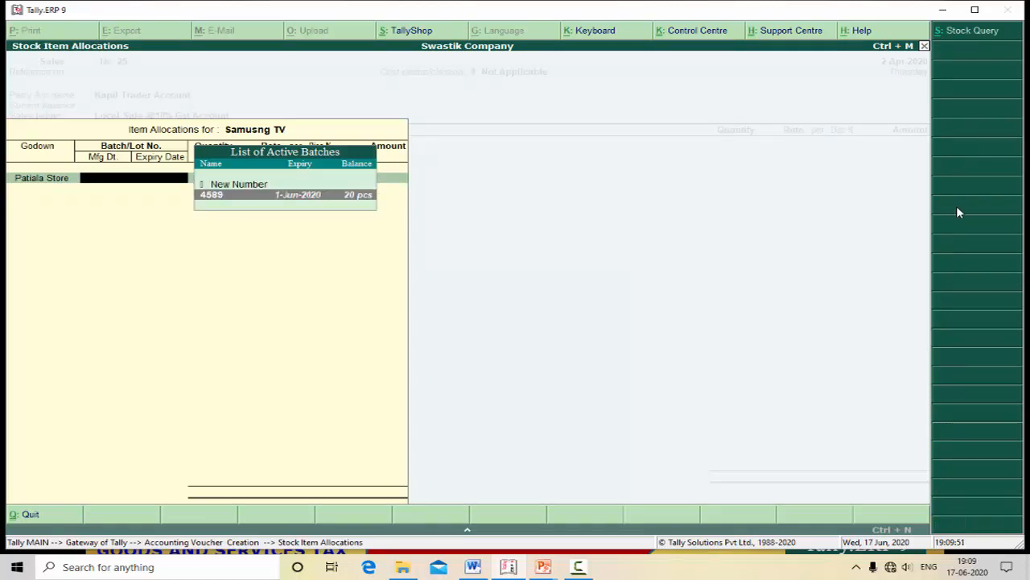
key(Return)
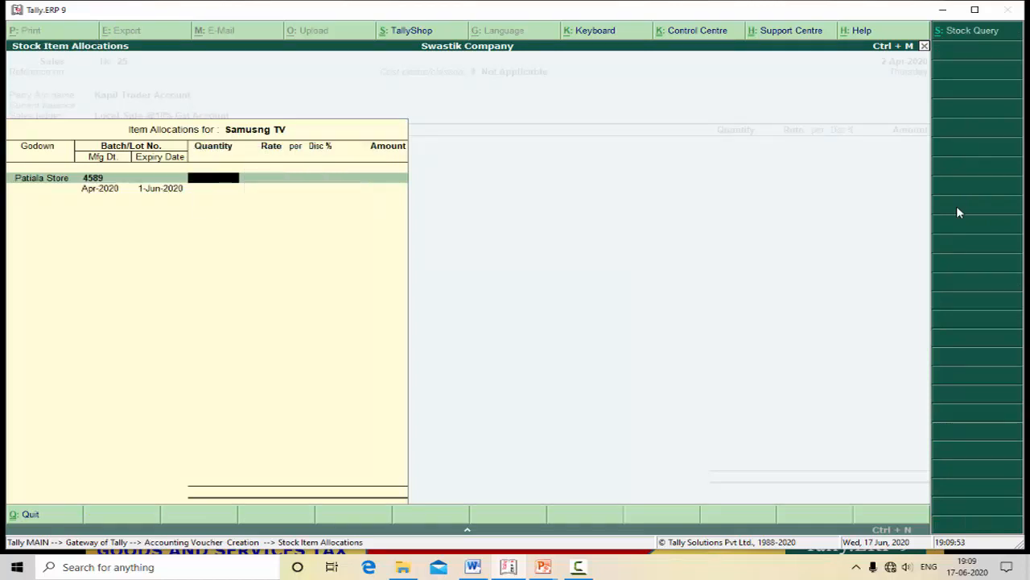
Enter a quantity of 5 pcs at the rate of 18,000.00 and accept the item allocation.
text(5)
key(Return)
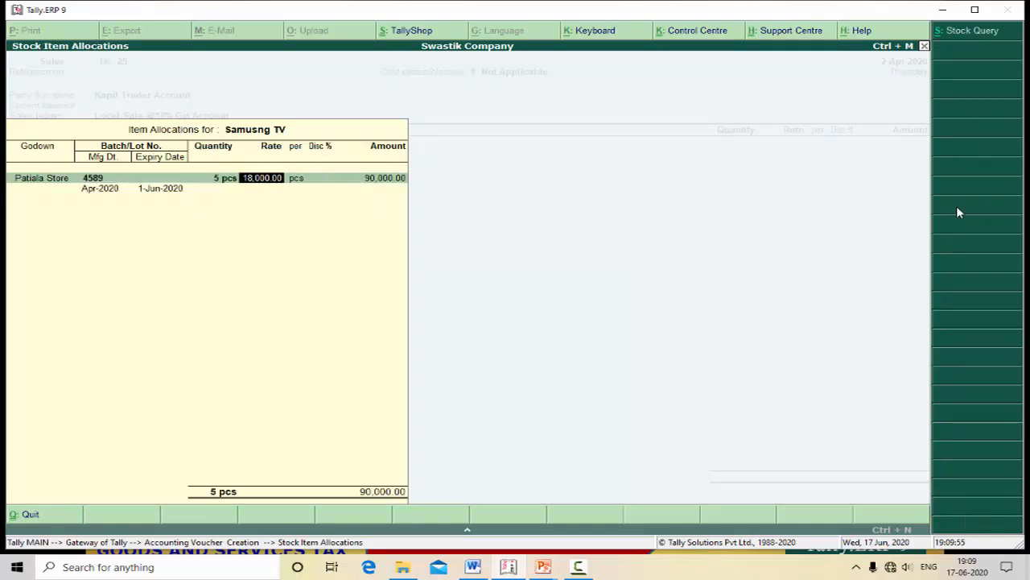
key(Return)
key(Return)
key(Return)
key(Return)
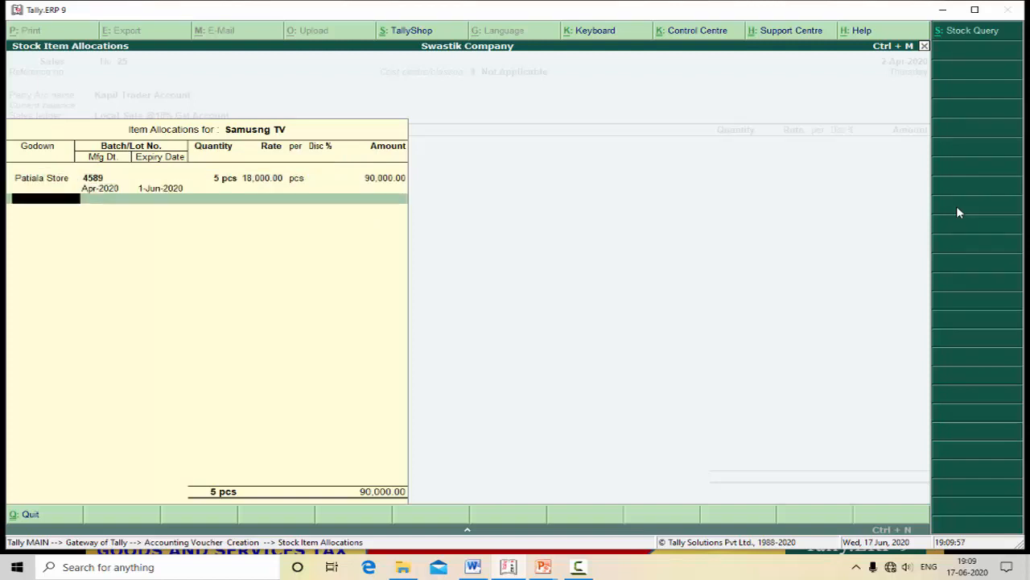
key(Return)
key(Return)
key(Return)
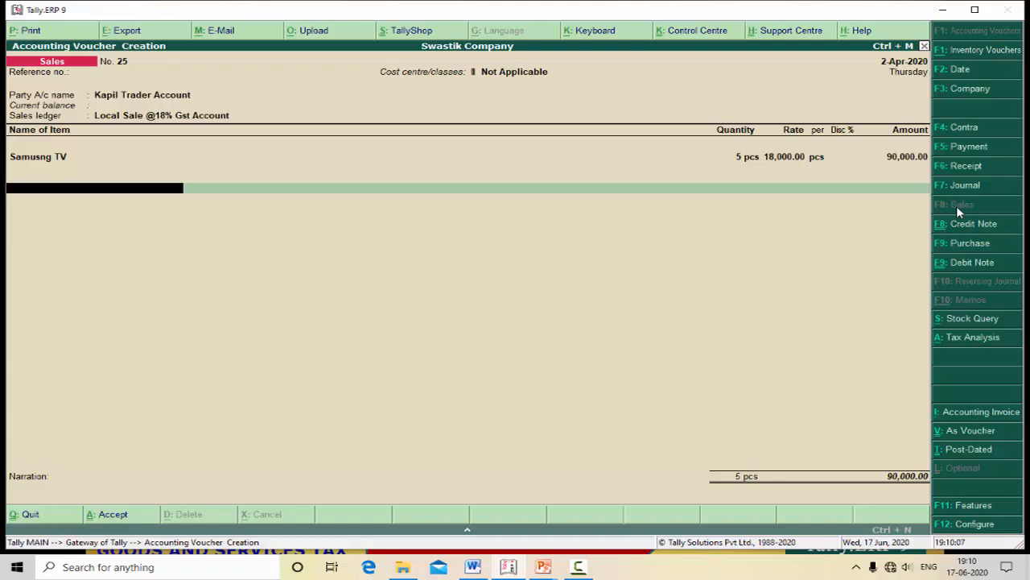
Create a tax ledger named Output CGST @9%1 Account under Duties & Taxes from the sales voucher.
key(alt+c)
text(Outpu)
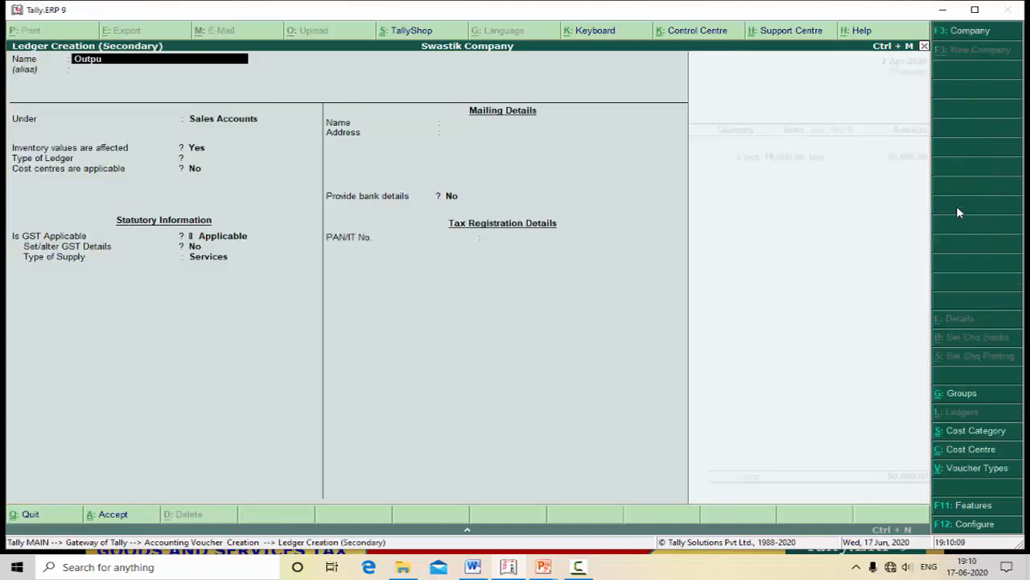
text(t CGST @9% account)
key(Return)
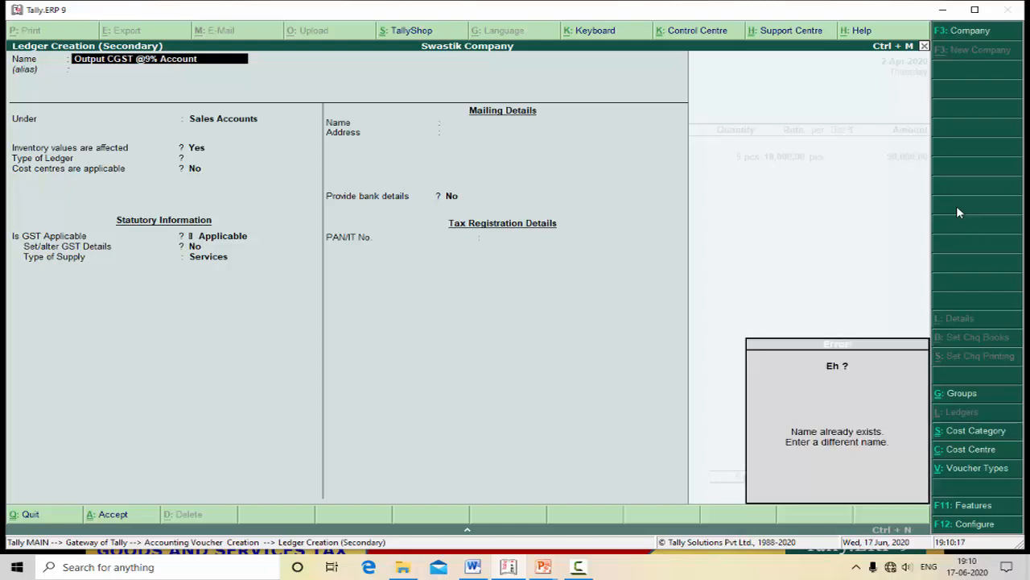
text(1)
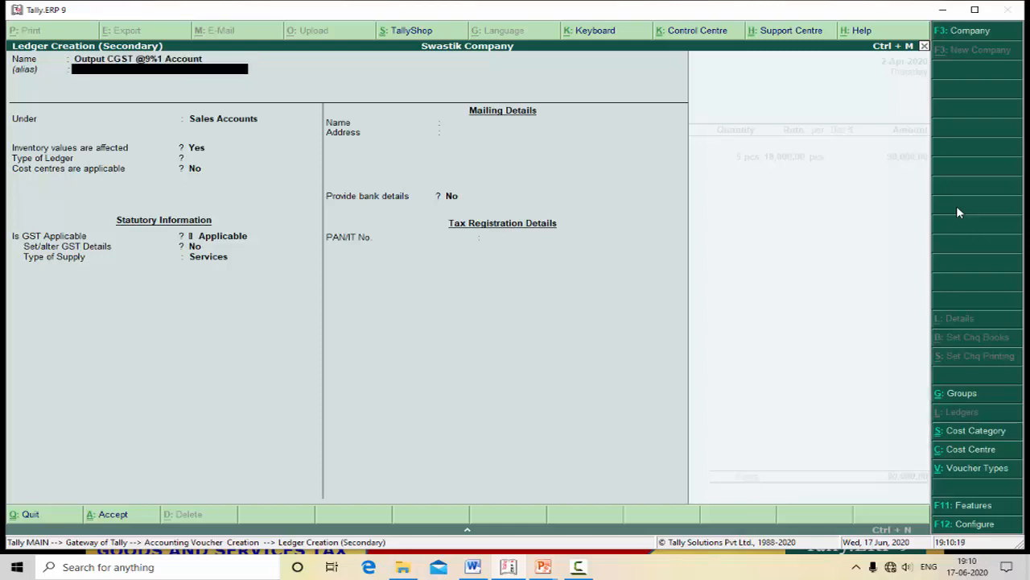
key(Return)
text(Du)
key(Return)
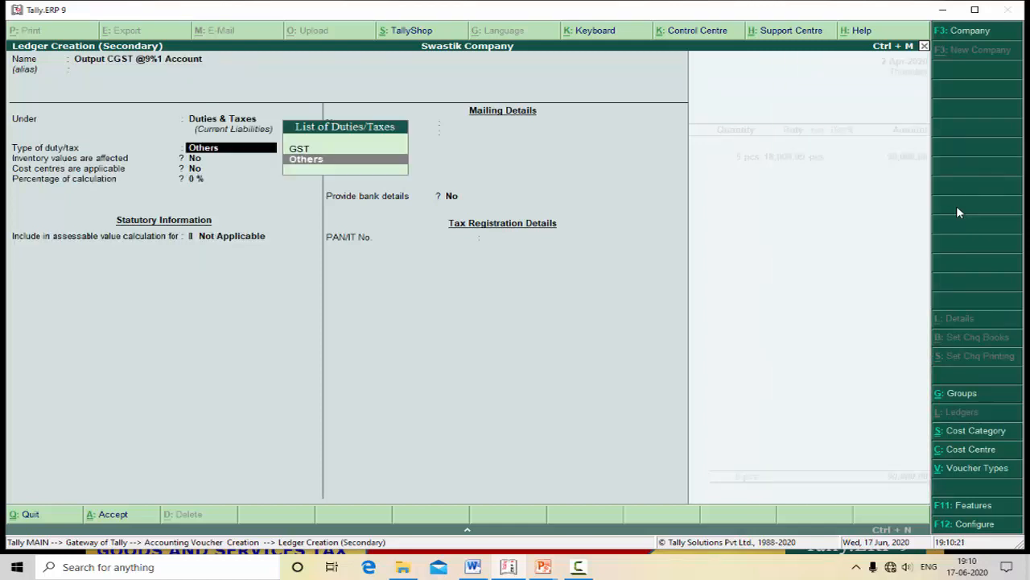
Set the new tax ledger's type of duty/tax to GST and its tax type to Central Tax.
key(Up)
key(Return)
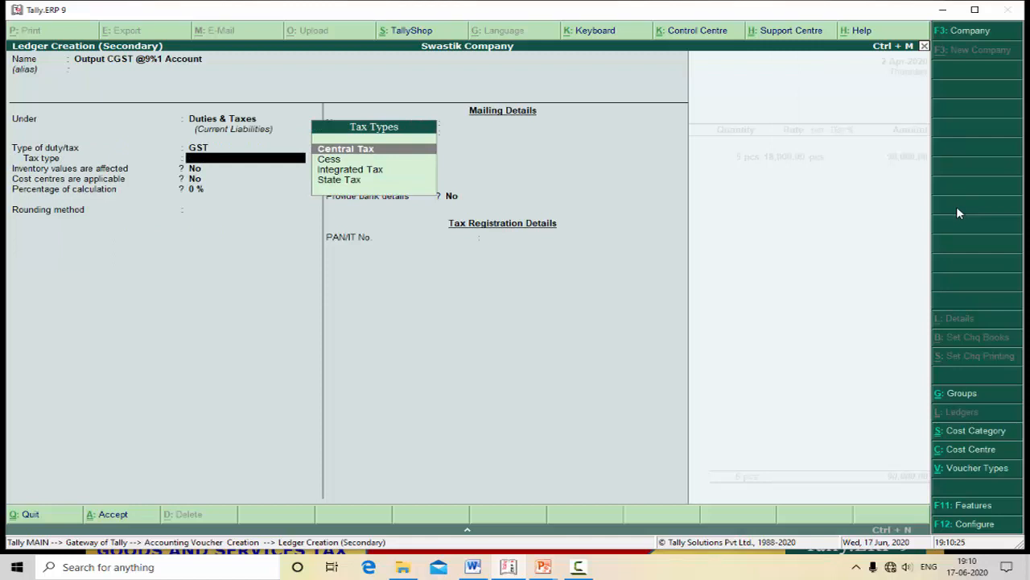
key(Down)
key(Down)
key(Down)
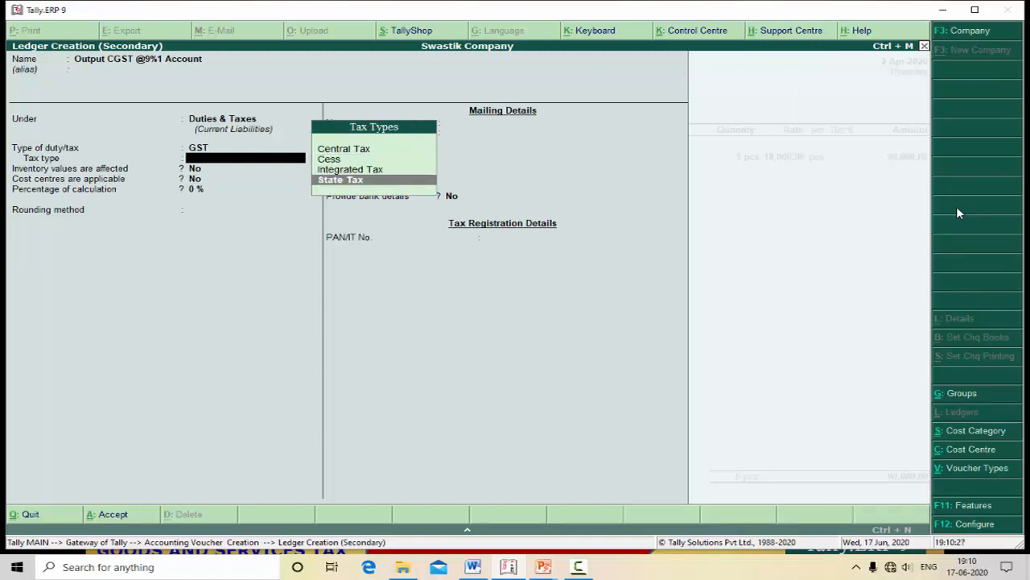
key(Up)
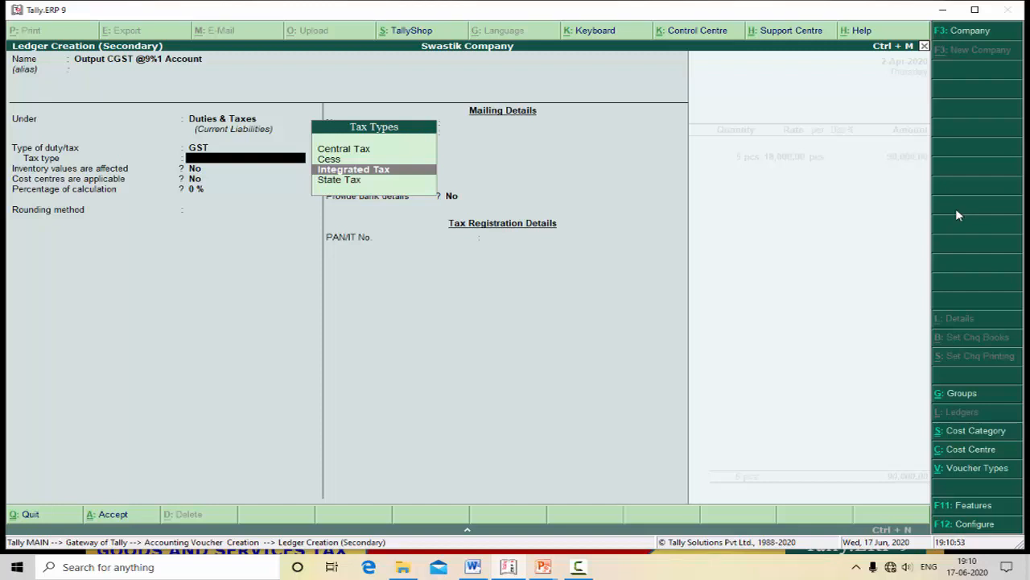
key(Down)
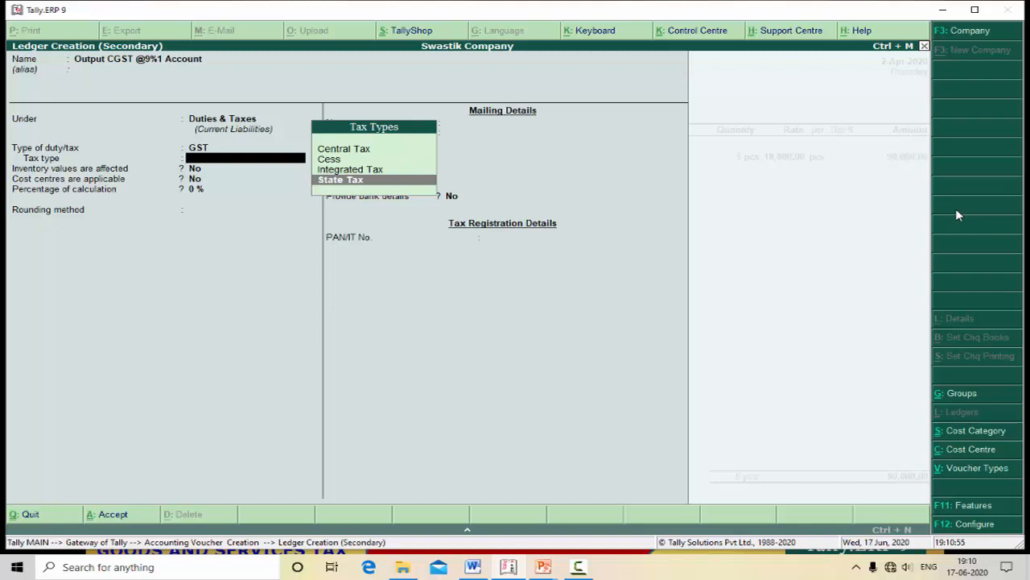
key(Up)
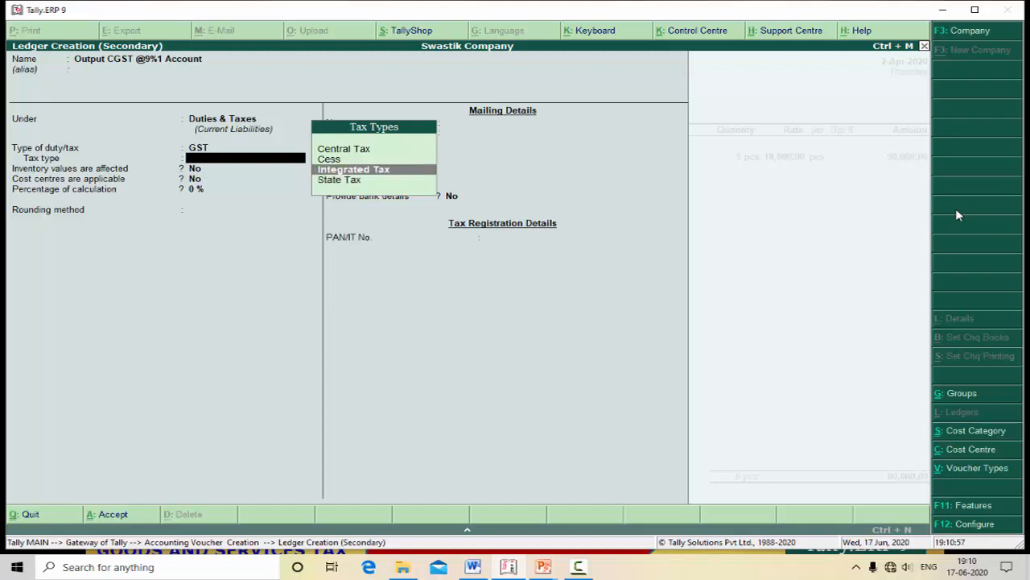
key(Up)
key(Up)
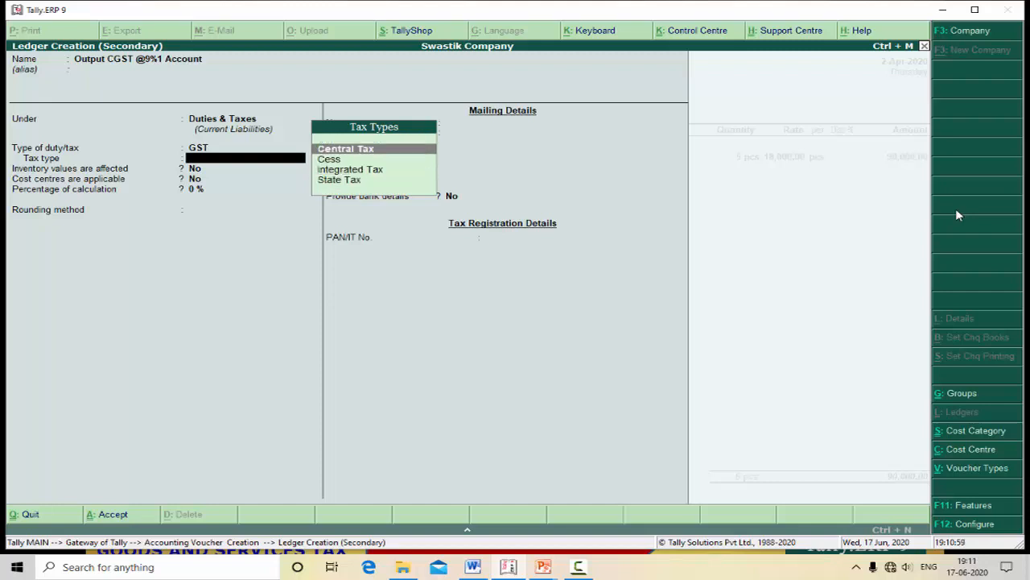
key(Return)
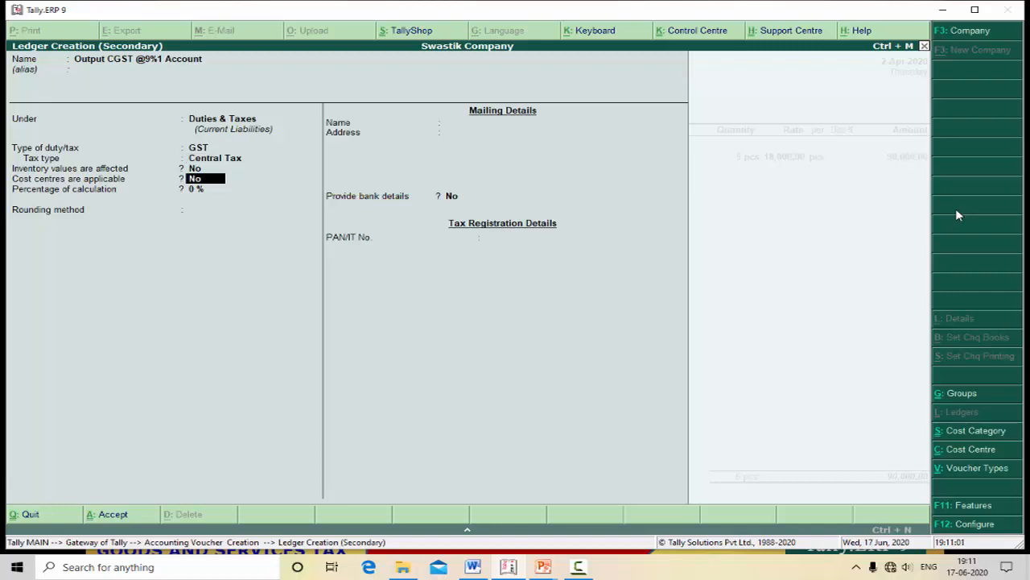
Save the Output CGST ledger with its remaining defaults and accept its tax amount in the sales voucher.
key(Return)
key(Return)
key(Return)
key(Return)
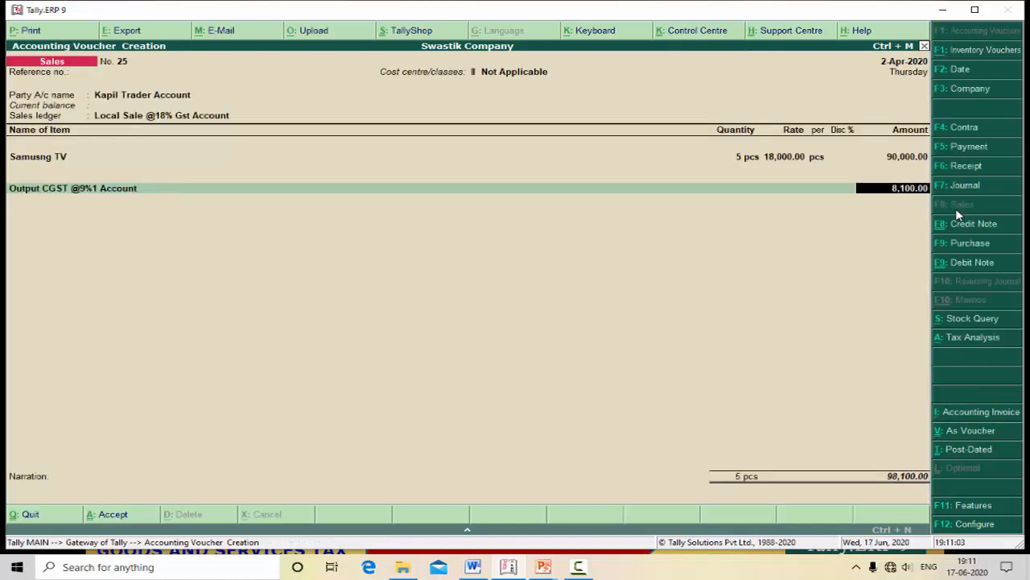
key(Return)
Add Output SGST @9% Account as the second tax ledger in the sales voucher and accept its amount.
text(Ou)
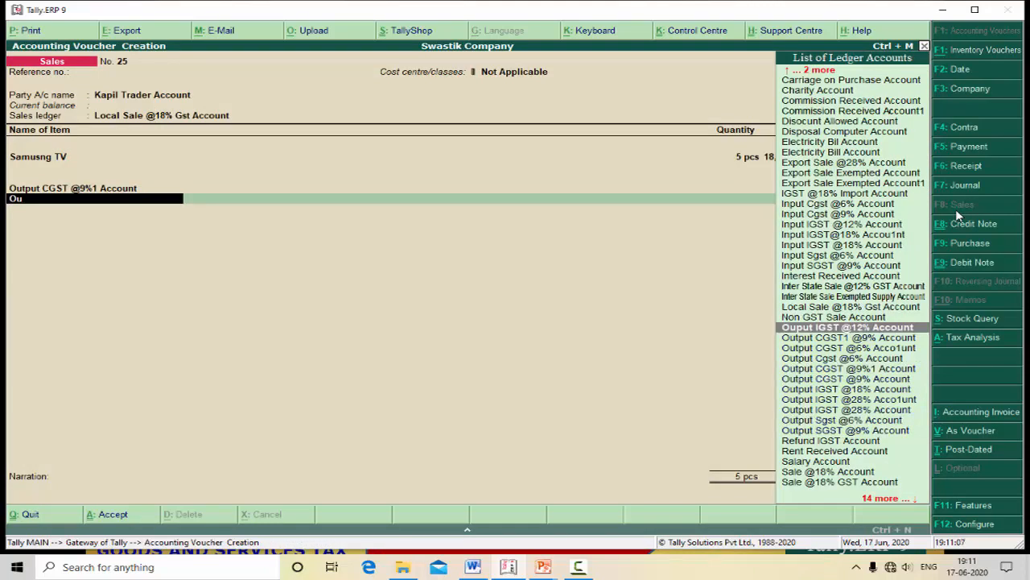
key(Down)
key(Down)
key(Down)
key(Down)
key(Down)
key(Down)
key(Down)
key(Down)
key(Down)
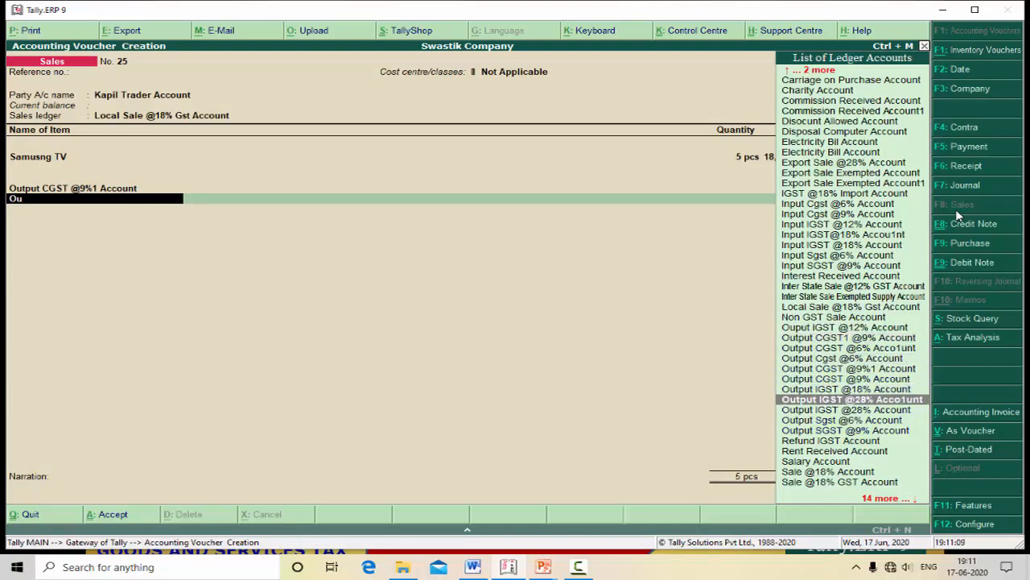
key(Down)
key(Return)
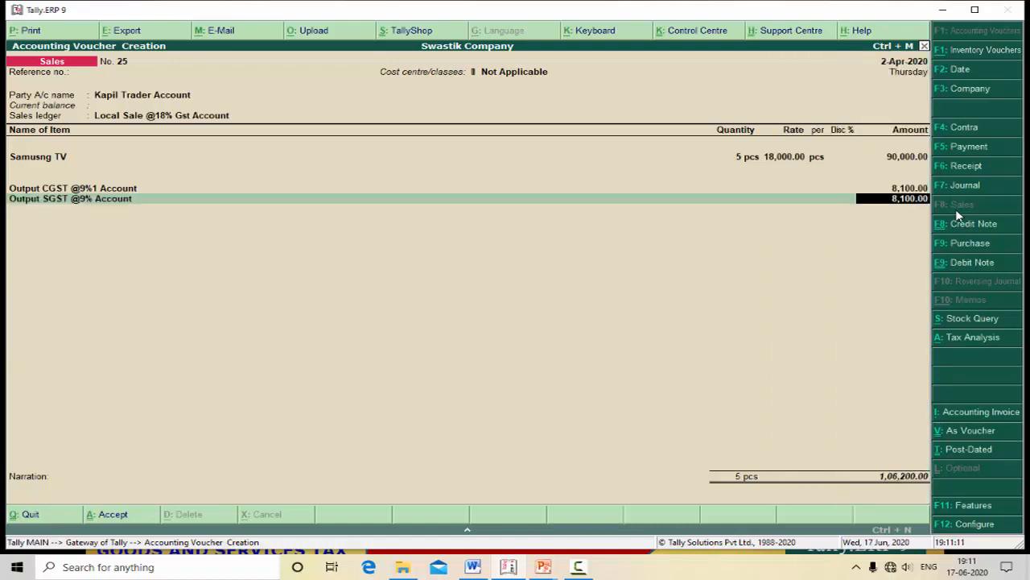
key(Return)
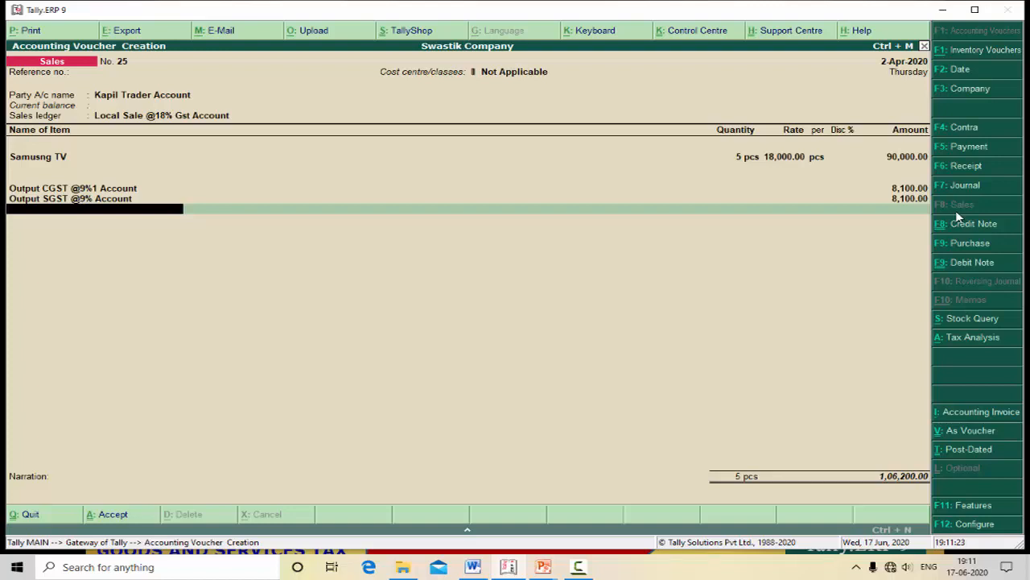
Finish the voucher with a New Ref bill-wise entry for the debtor and save it.
key(Return)
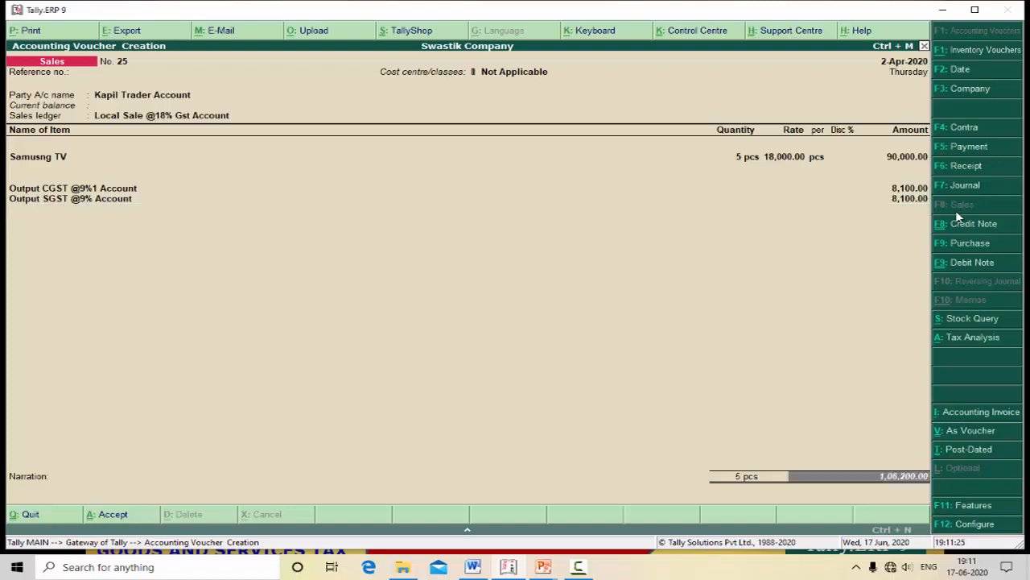
key(Return)
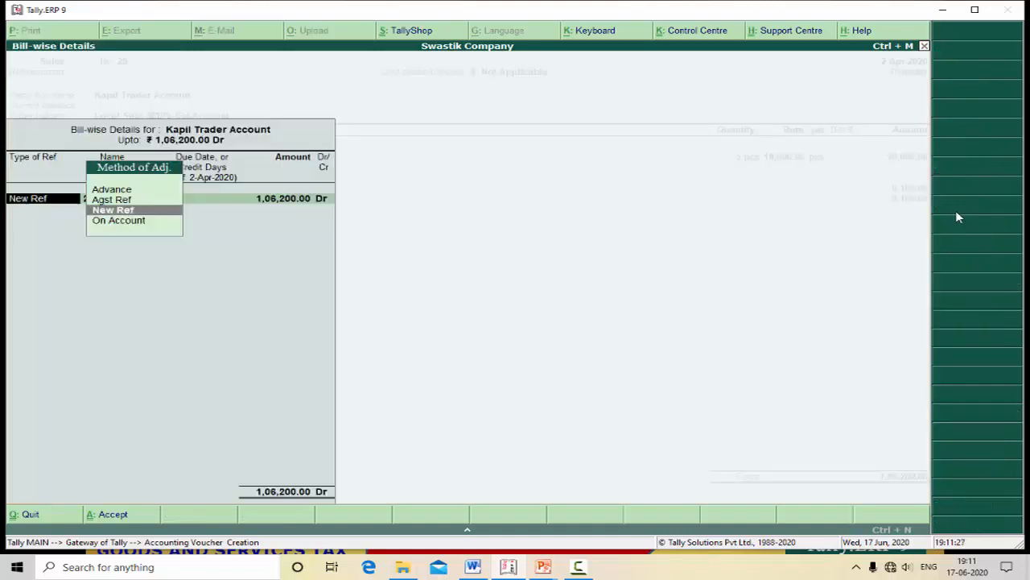
key(Return)
key(Return)
key(Return)
key(Return)
key(Return)
key(Return)
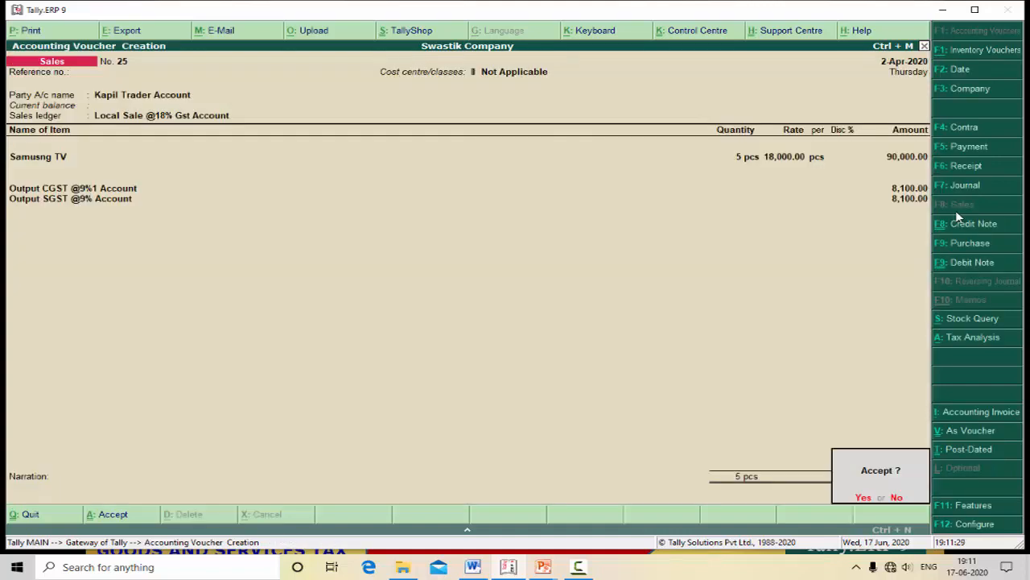
key(Return)
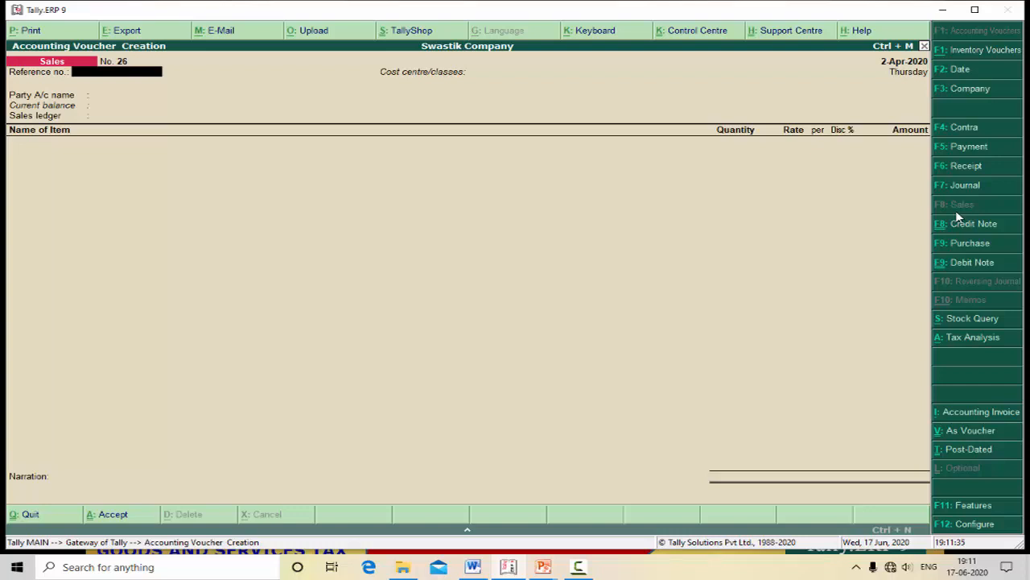
Create a party ledger named Bright and Company Account under Sundry Debtors from the new sales voucher.
key(Return)
key(Return)
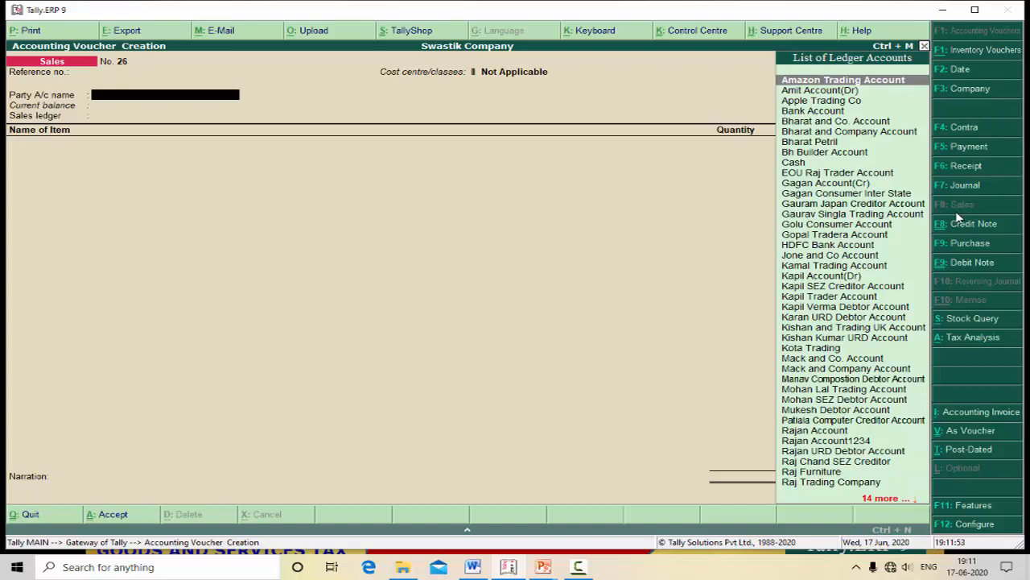
key(alt+c)
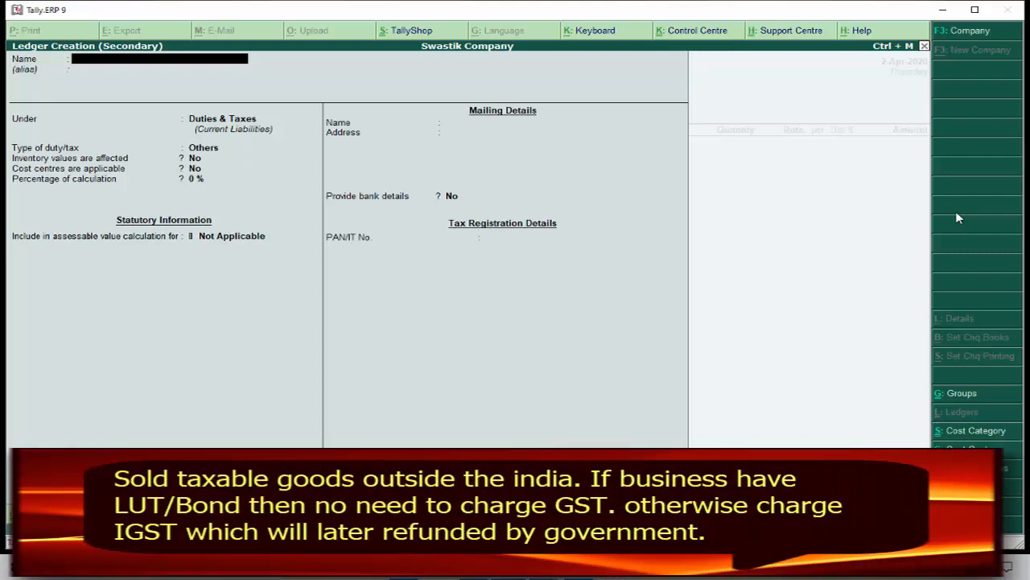
text(Bright)
text( and Cop)
text(pany)
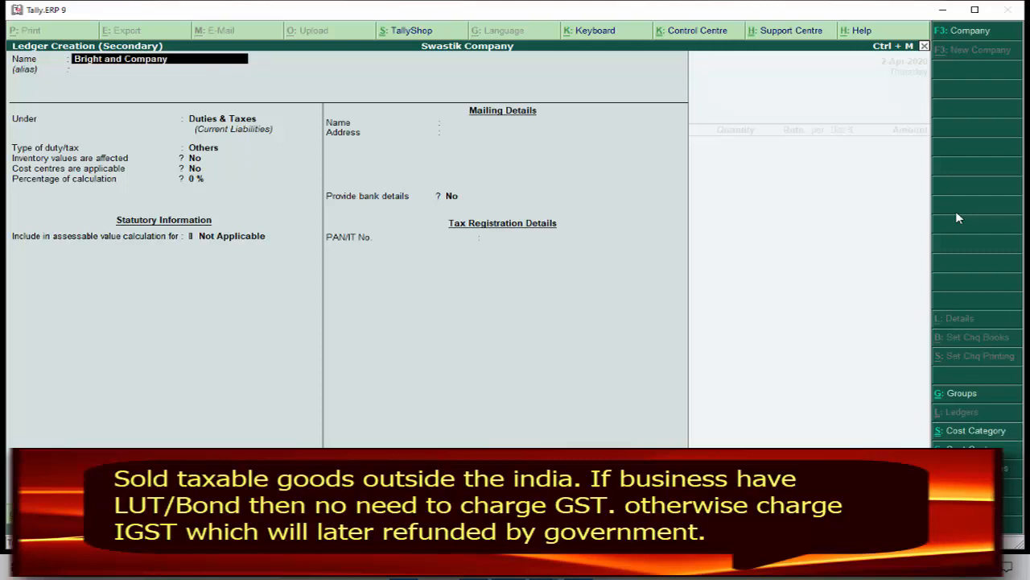
text( Account)
key(Return)
key(Return)
text(Su)
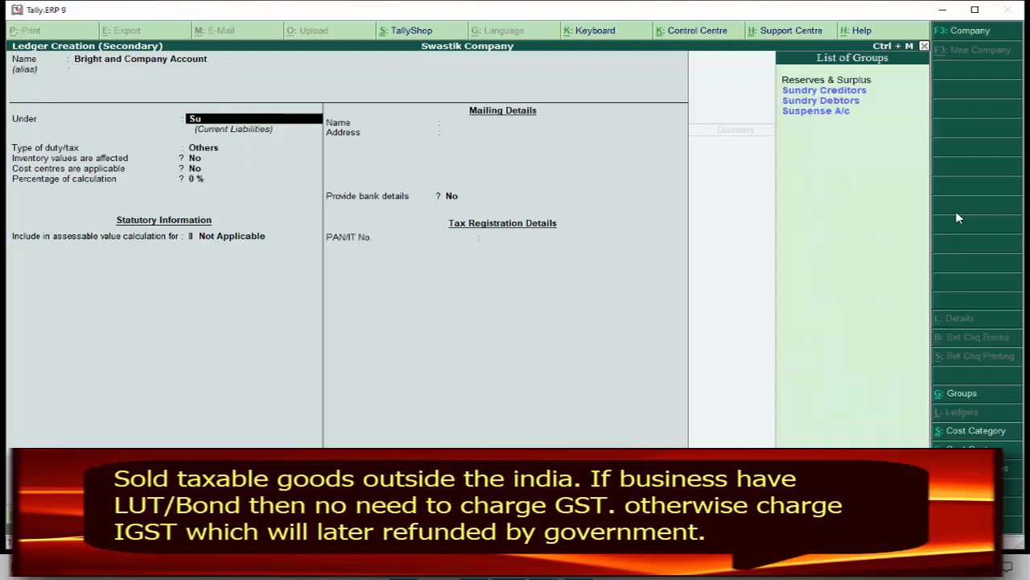
key(Down)
key(Down)
key(Return)
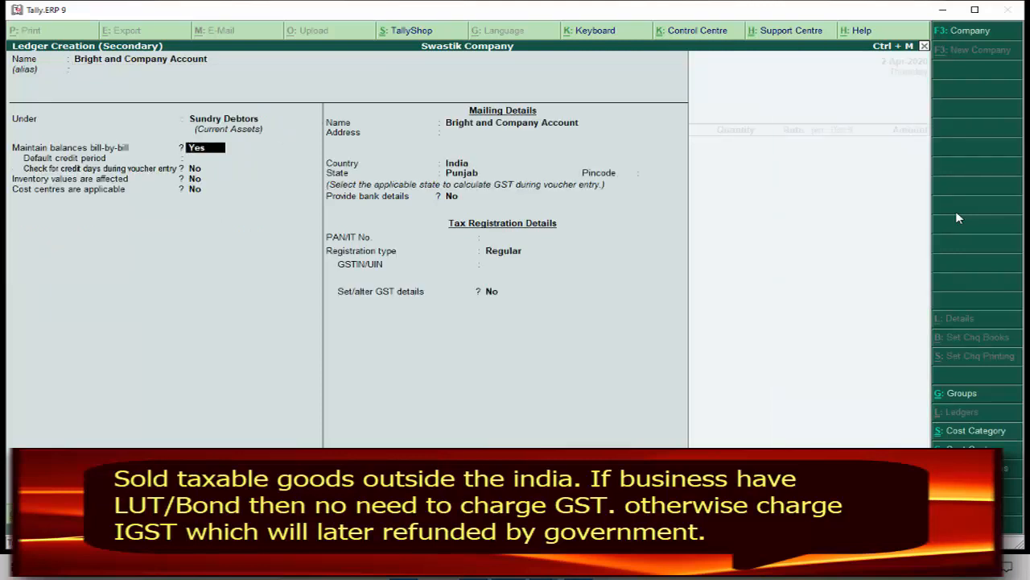
Keep bill-by-bill balances for the debtor ledger and set its mailing country to New Zealand.
key(Return)
key(Return)
key(Return)
key(Return)
key(Return)
key(Return)
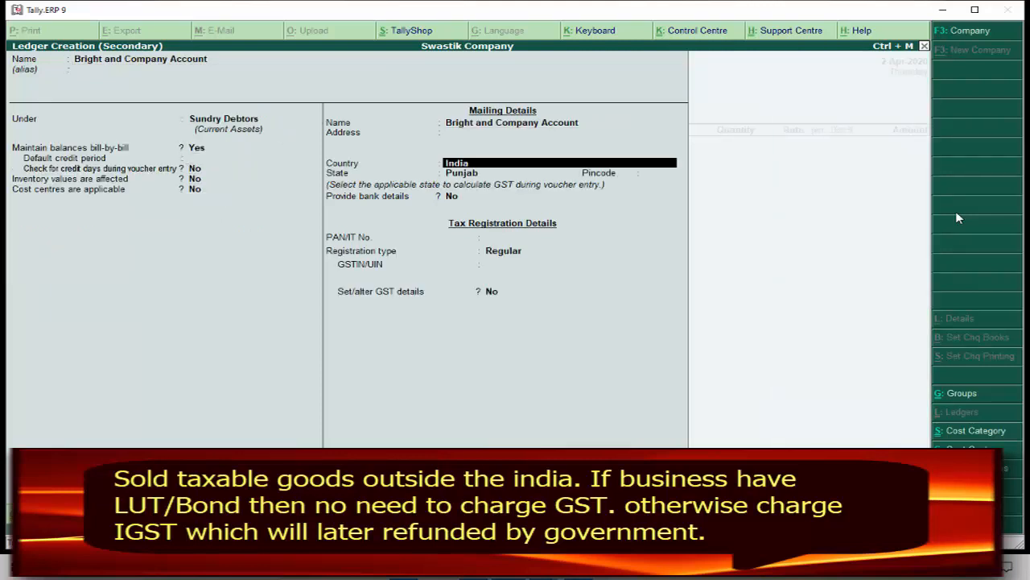
key(BackSpace)
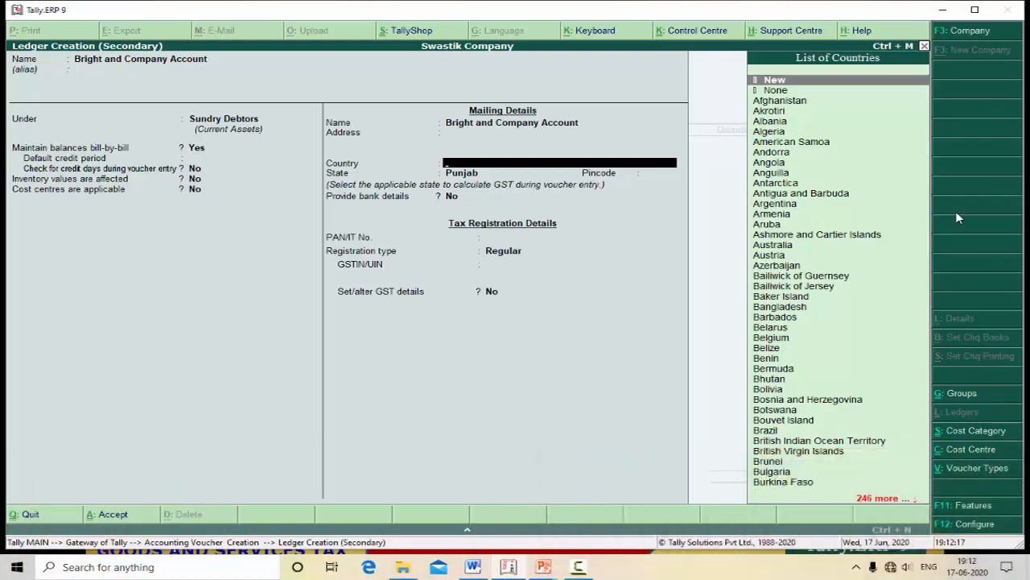
text(N)
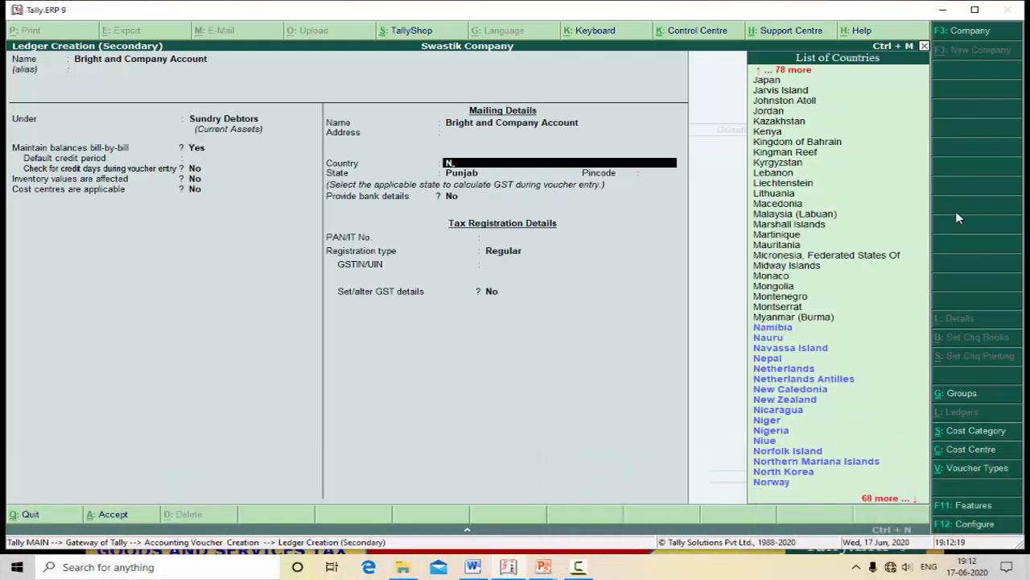
text(we)
key(BackSpace)
key(BackSpace)
text(ew)
key(Down)
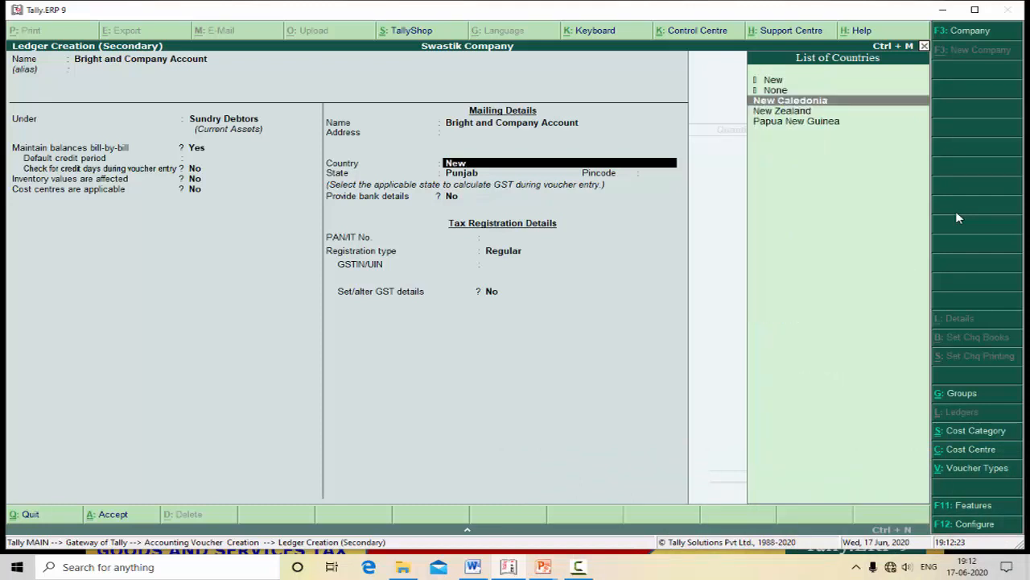
key(Down)
key(Return)
key(Return)
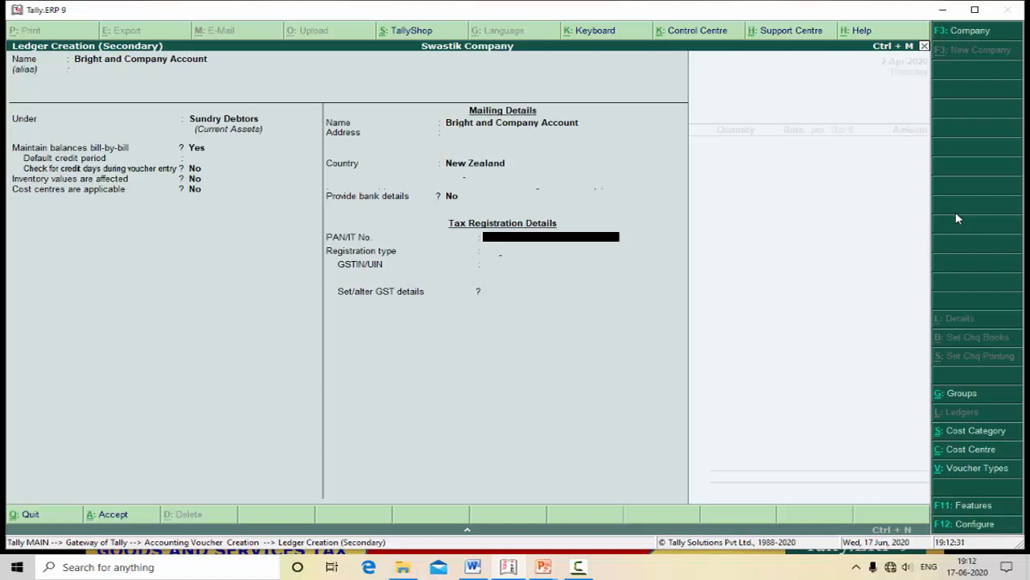
Change the debtor ledger's country to India with Punjab as the state and no bank details.
key(BackSpace)
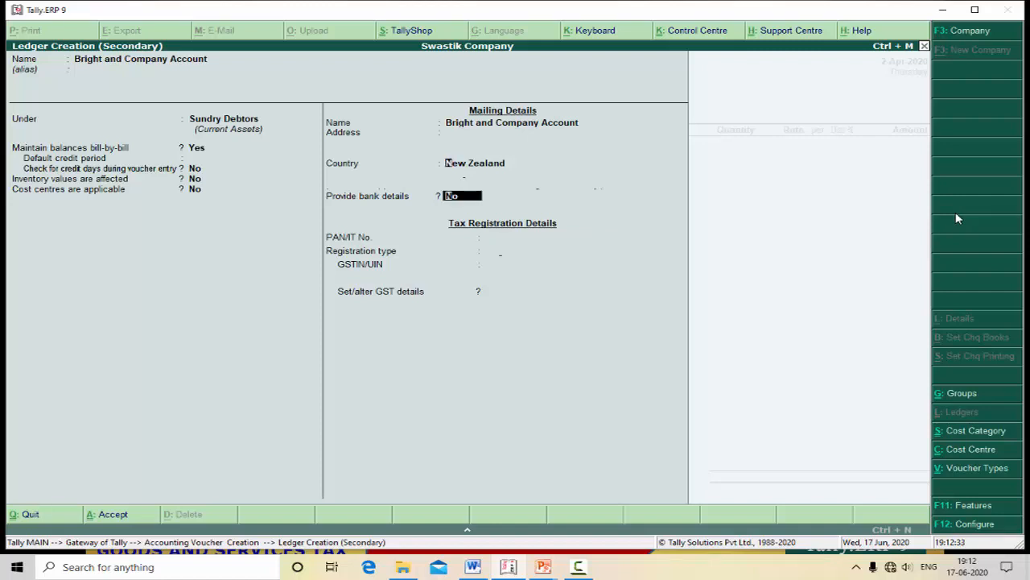
key(BackSpace)
text(In)
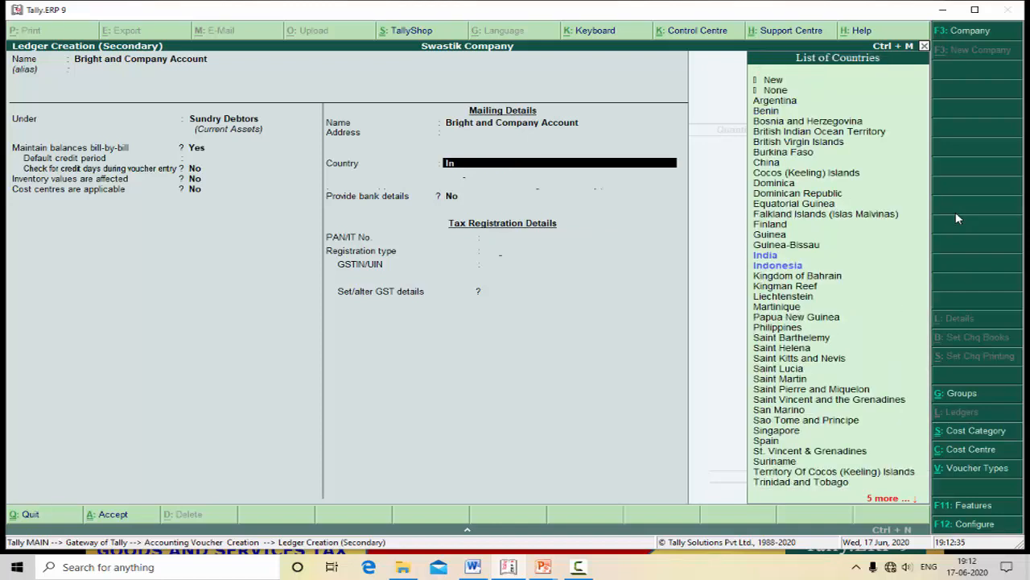
key(Return)
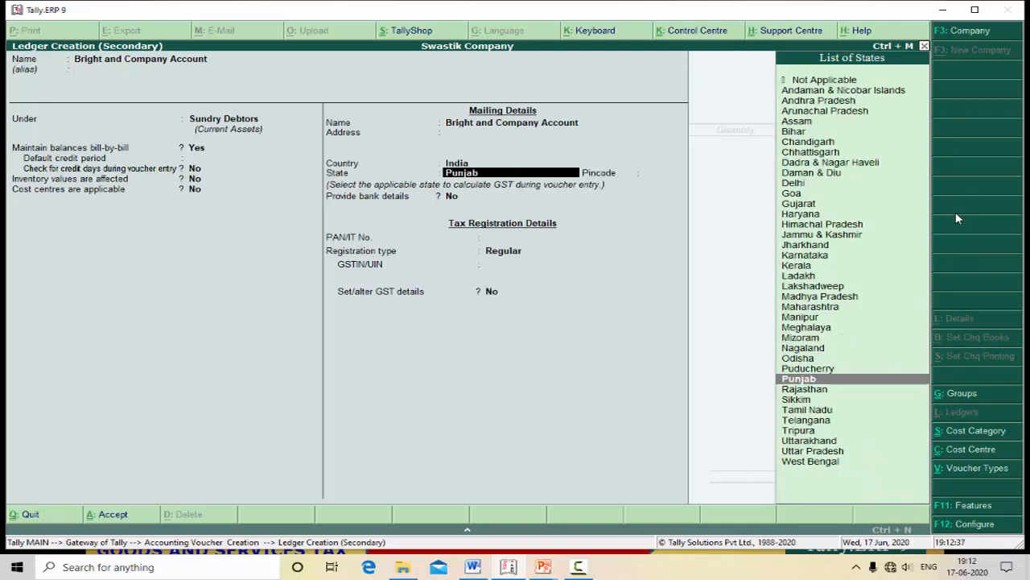
key(Return)
key(Return)
key(Return)
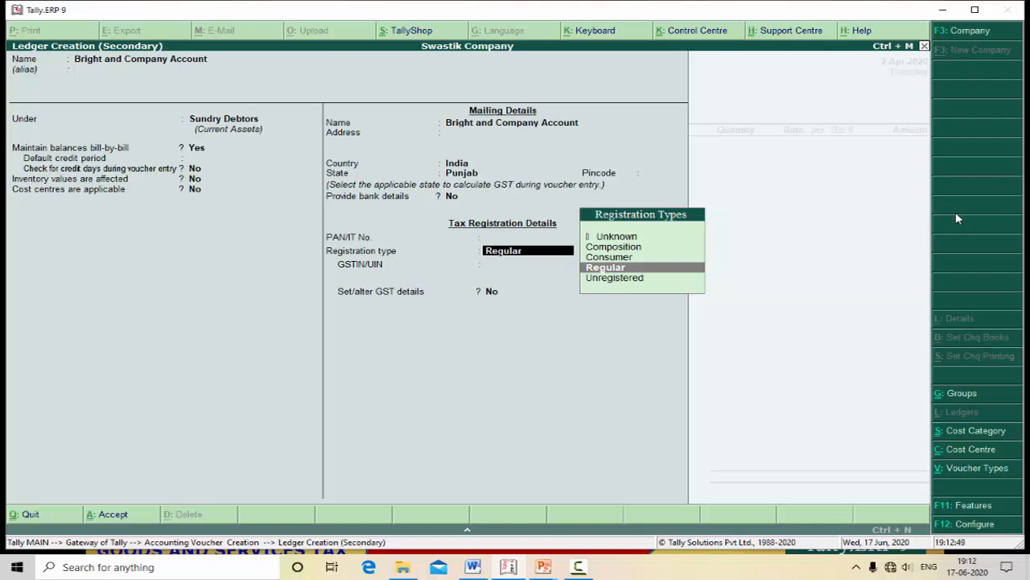
Keep the debtor's registration type Regular and set its GST details with No for other territory, e-commerce operator and deemed exporter.
key(Return)
key(Return)
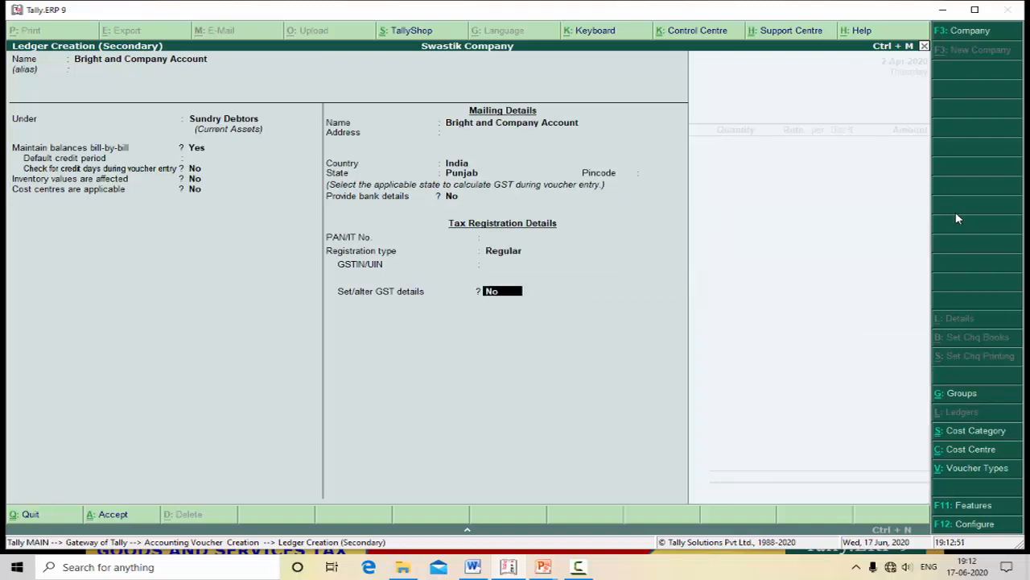
text(y)
key(Return)
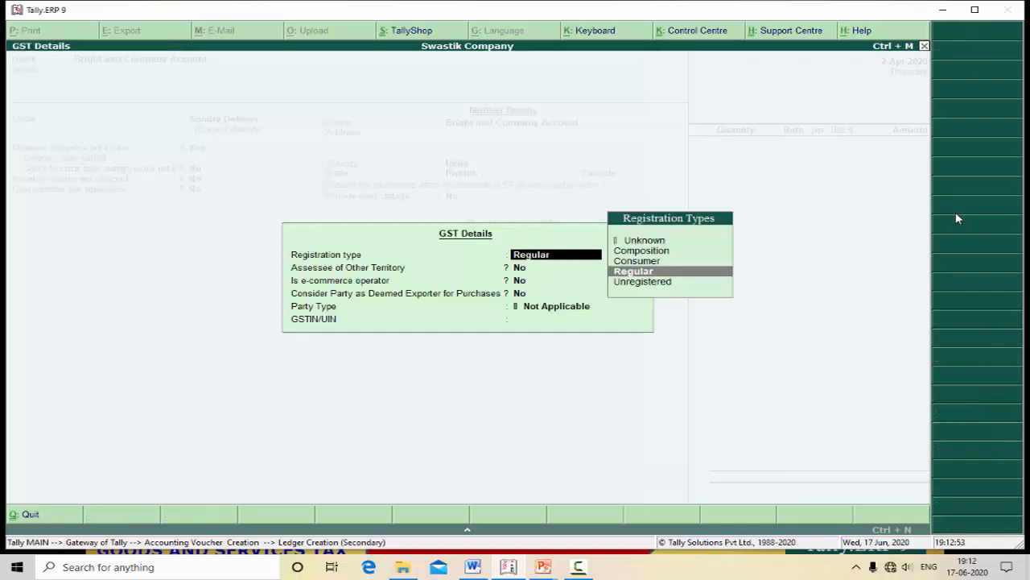
key(Return)
key(Return)
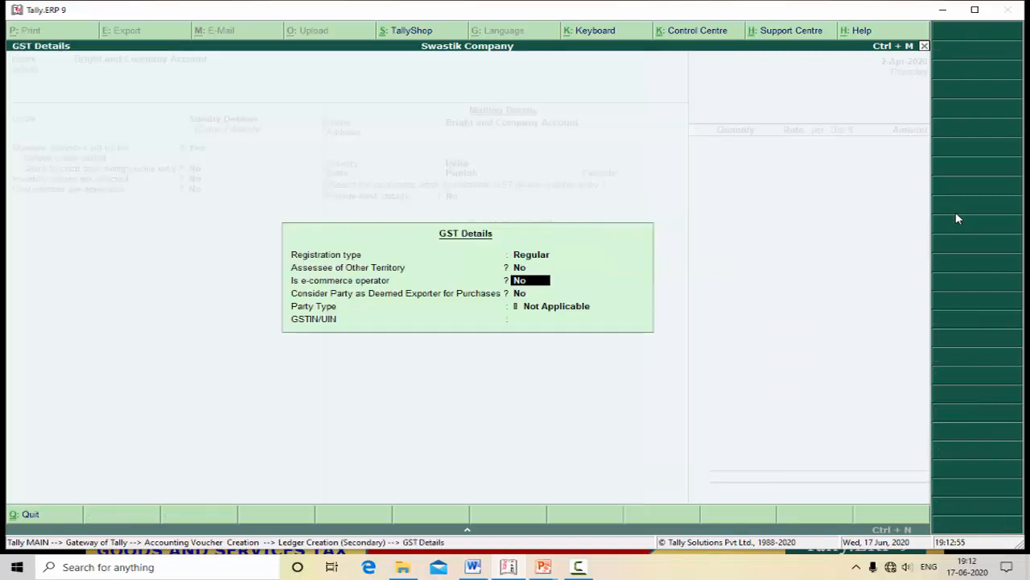
key(Return)
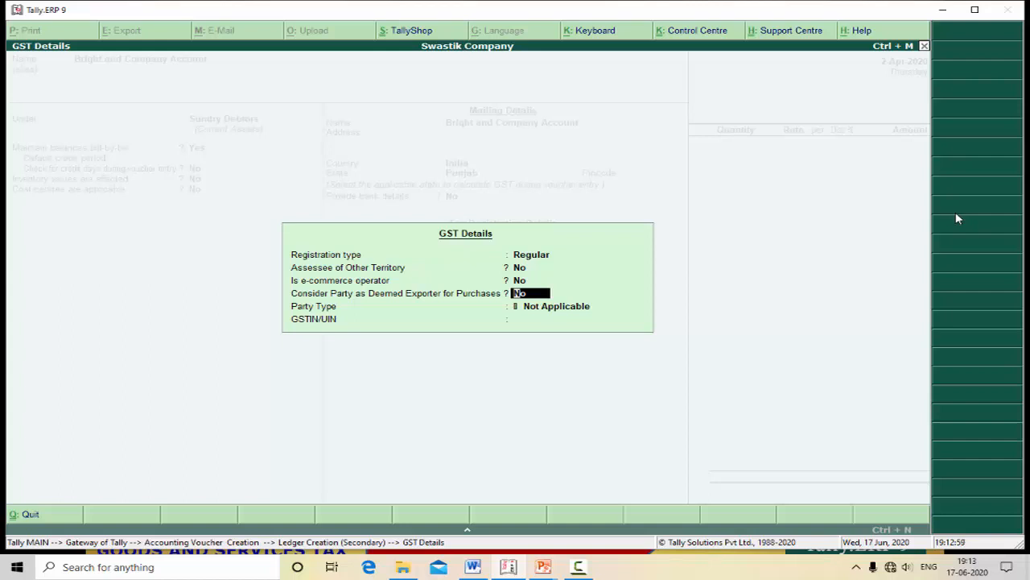
key(Return)
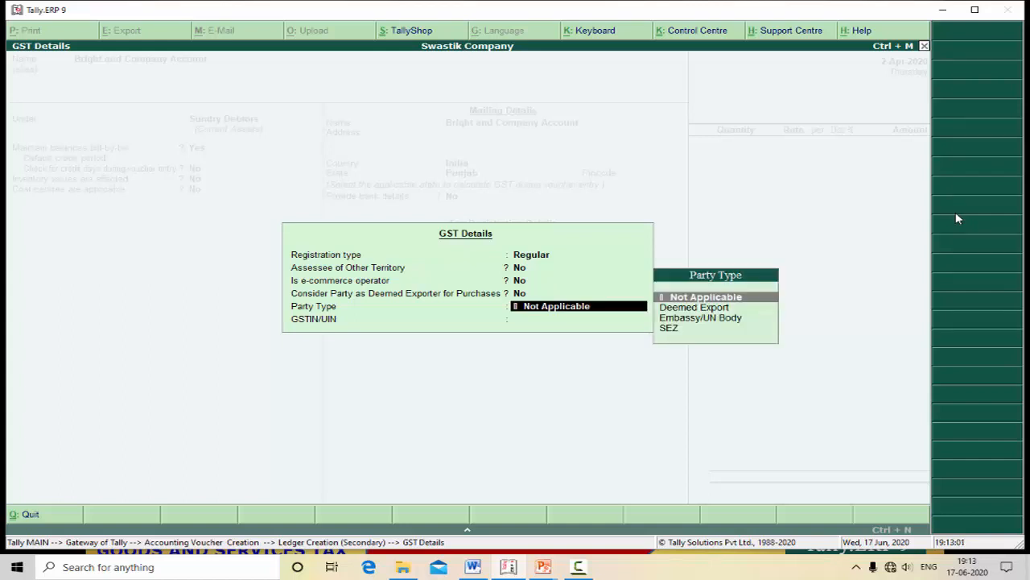
Set the debtor's GST party type to Deemed Export, leave the GSTIN blank and save the ledger.
key(Down)
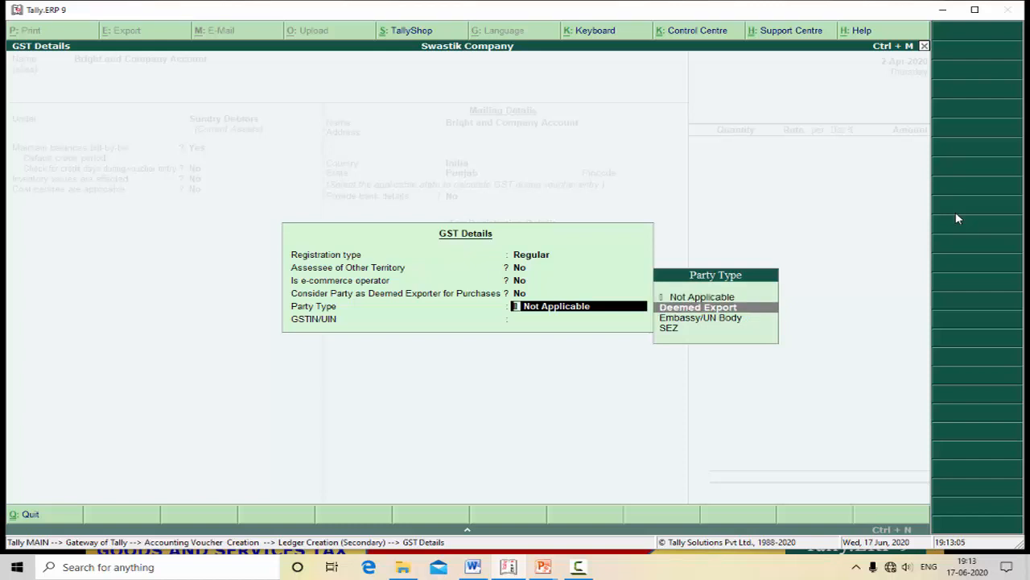
key(Down)
key(Down)
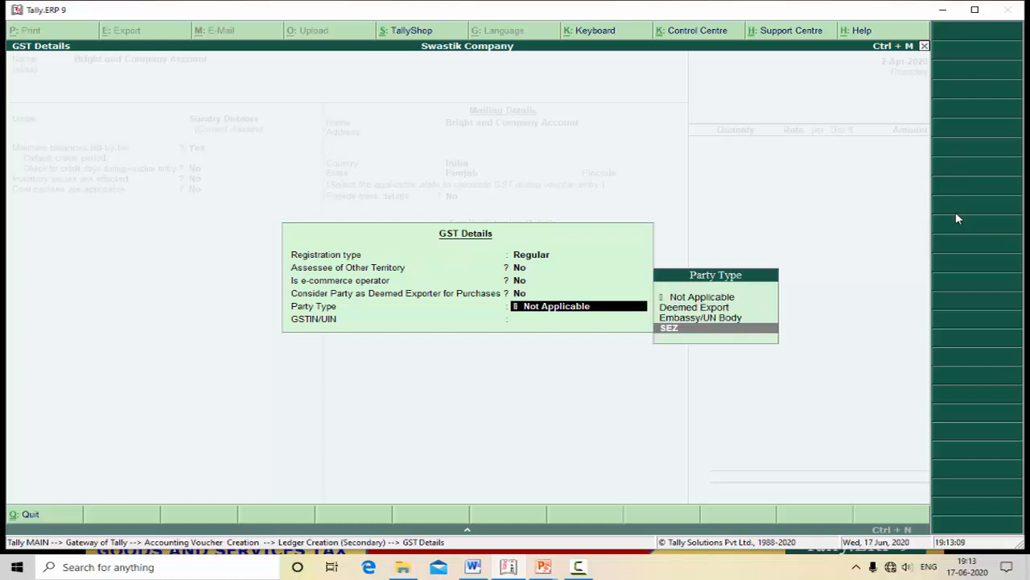
key(Up)
key(Up)
key(Return)
key(Return)
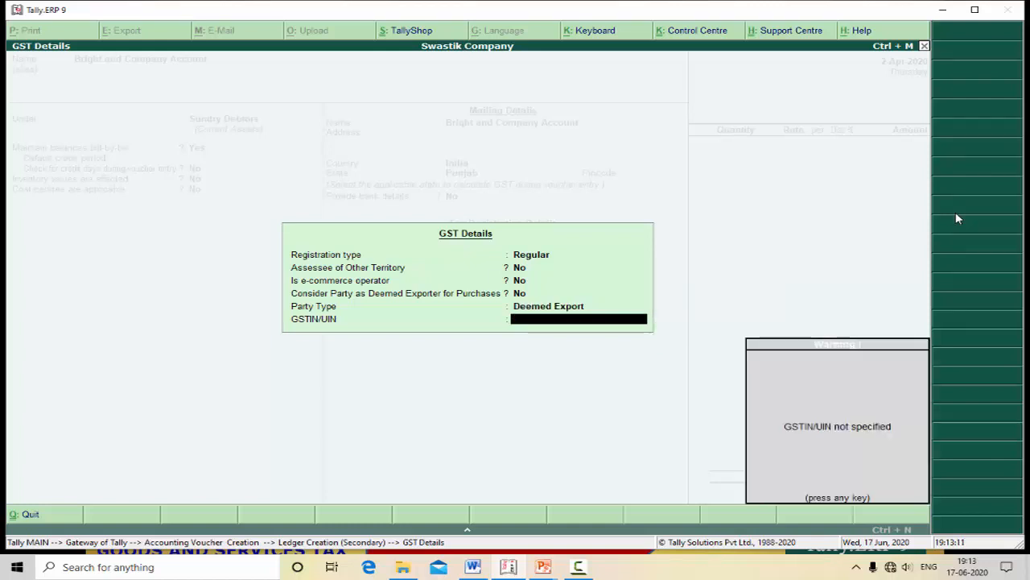
key(Return)
key(Return)
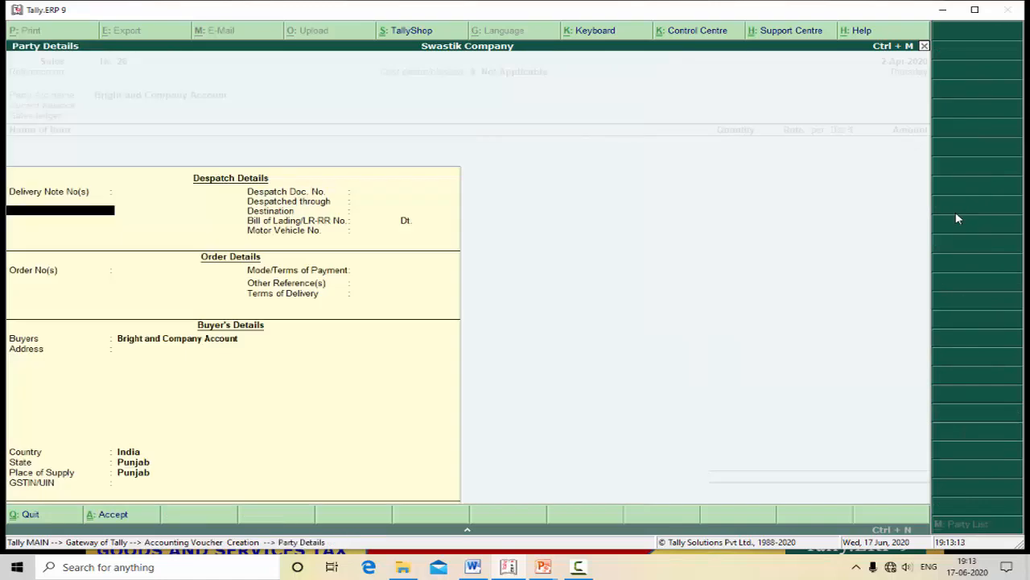
Reopen the Bright and Company Account ledger for alteration, change its mailing country to New Zealand and save it.
key(Escape)
key(ctrl+Return)
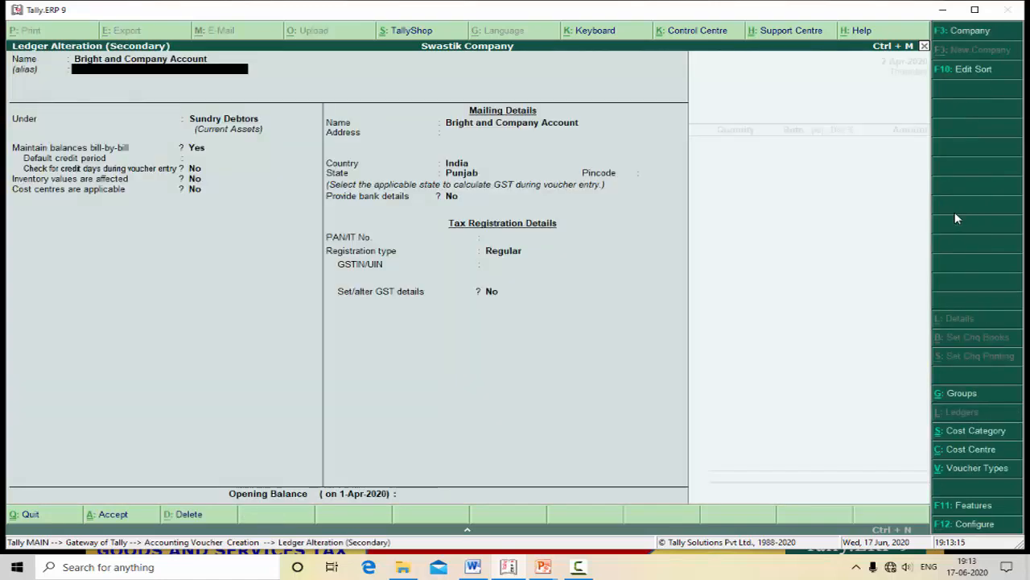
key(Return)
key(Return)
key(Return)
key(Return)
key(Return)
key(Return)
key(Return)
key(Return)
key(Return)
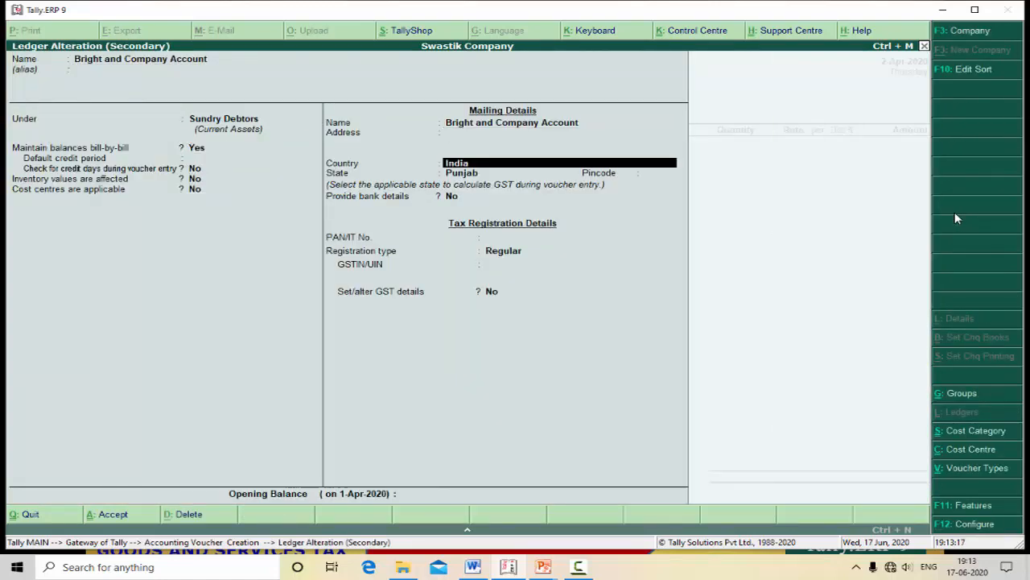
text(S)
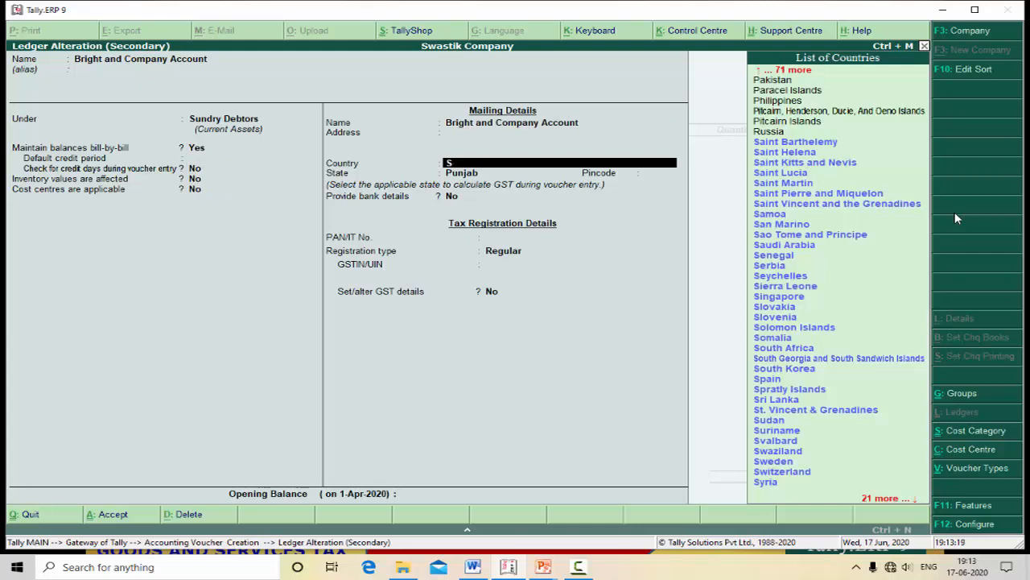
key(BackSpace)
text(Ne)
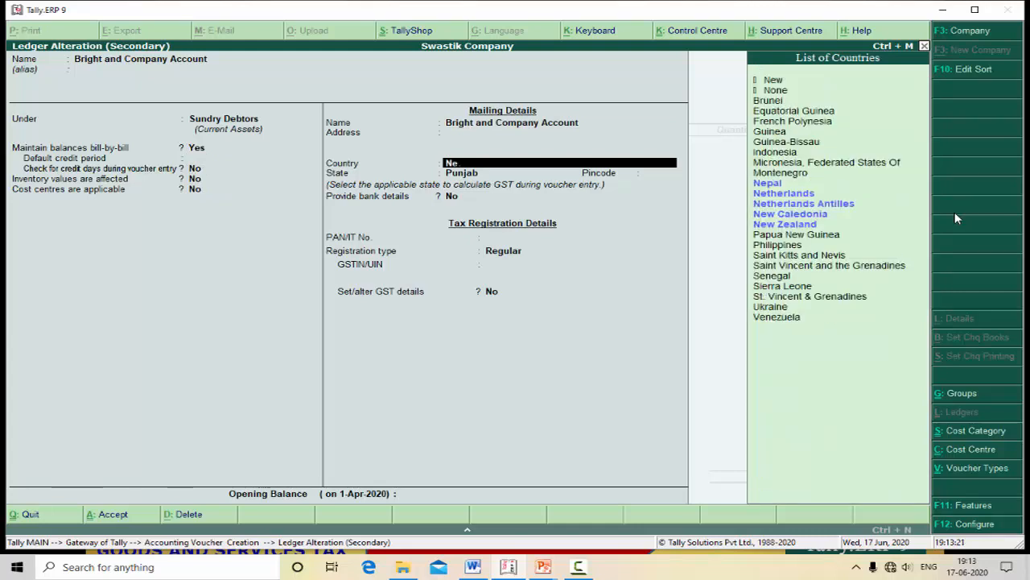
text(w)
key(Down)
key(Return)
key(ctrl+a)
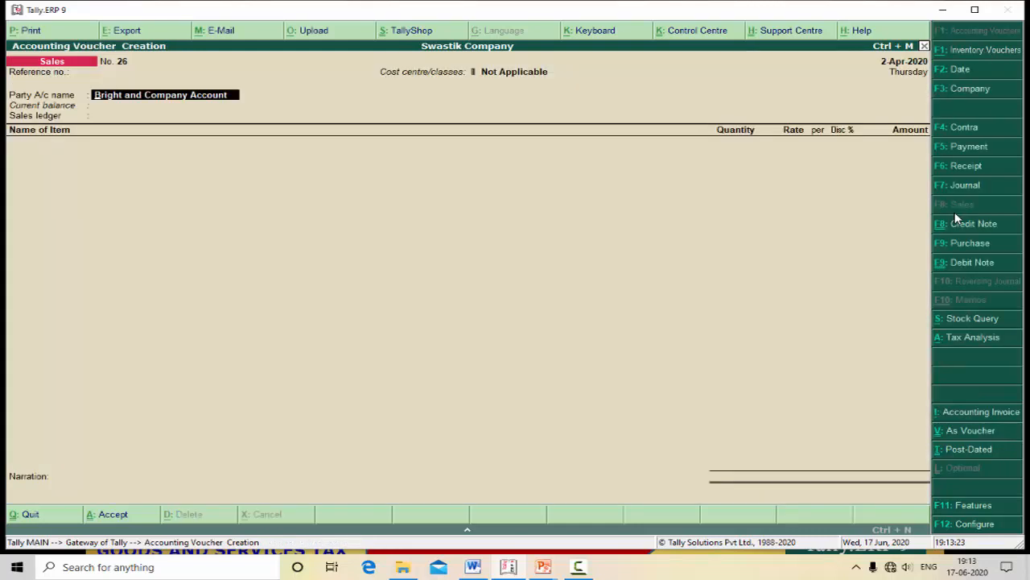
Select Bright and Company Account as the voucher's party and accept blank despatch and order details with India and Punjab for the buyer.
key(Return)
key(Return)
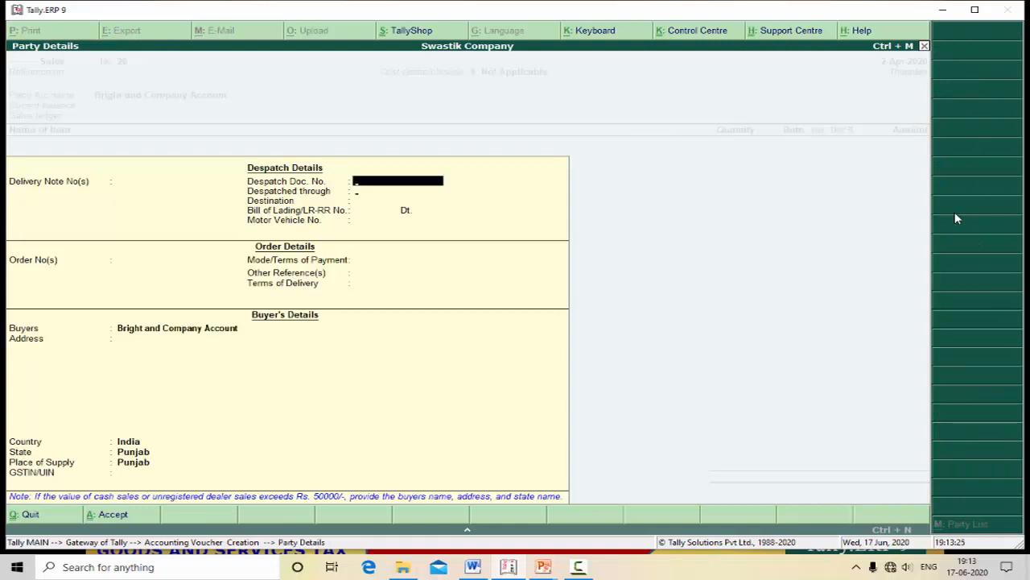
key(Return)
key(Return)
key(Return)
key(Return)
key(Return)
key(Return)
key(Return)
key(Return)
key(Return)
key(Return)
key(Return)
key(Return)
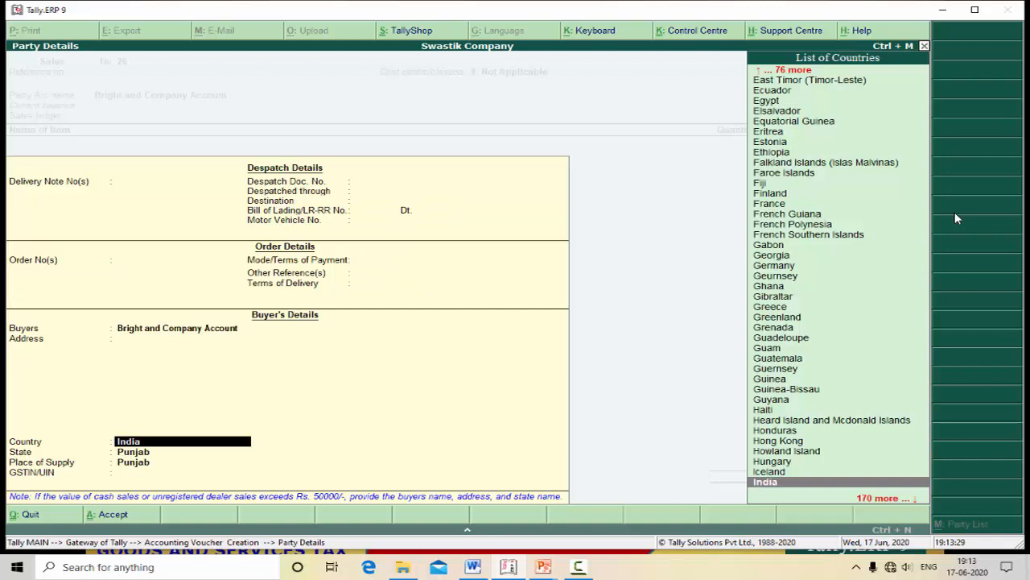
key(Return)
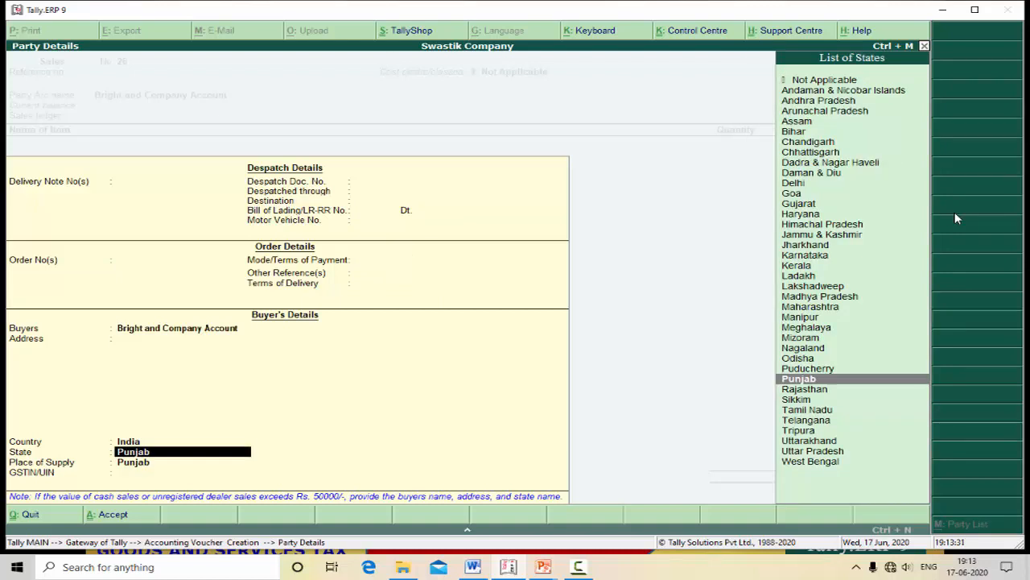
key(Return)
key(Return)
key(Return)
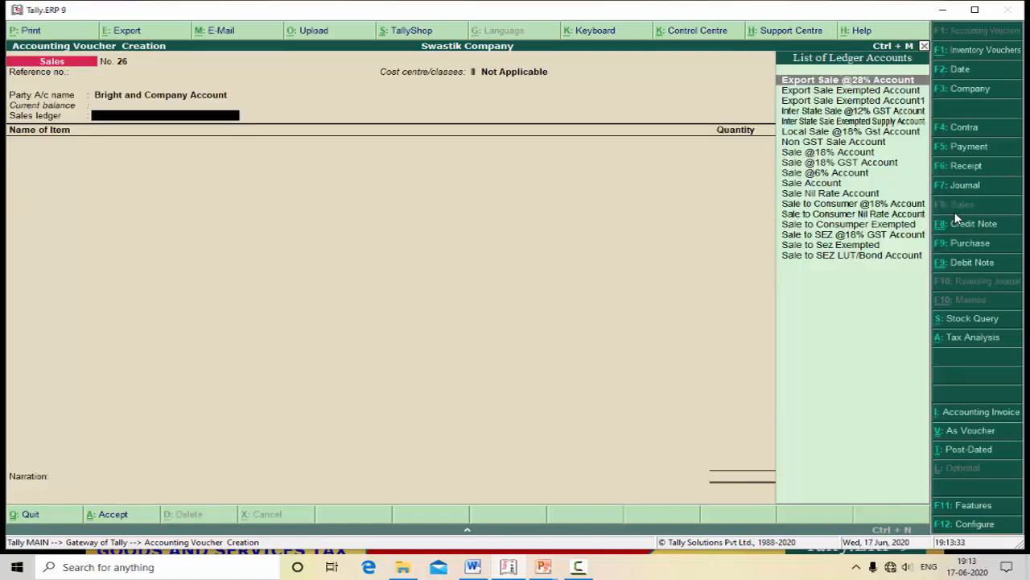
key(alt+c)
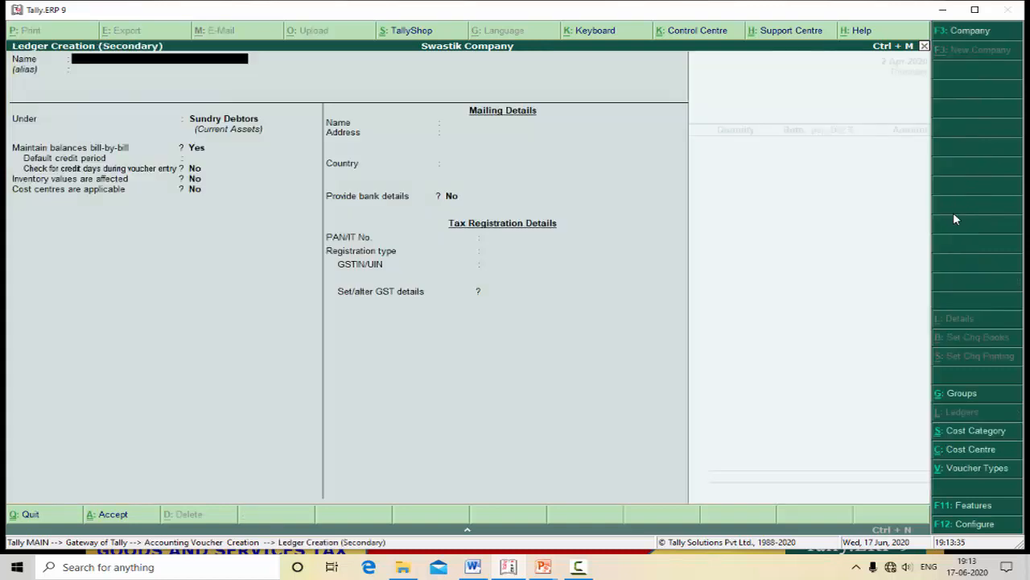
text(Export @18% Gst Account)
key(Return)
key(Return)
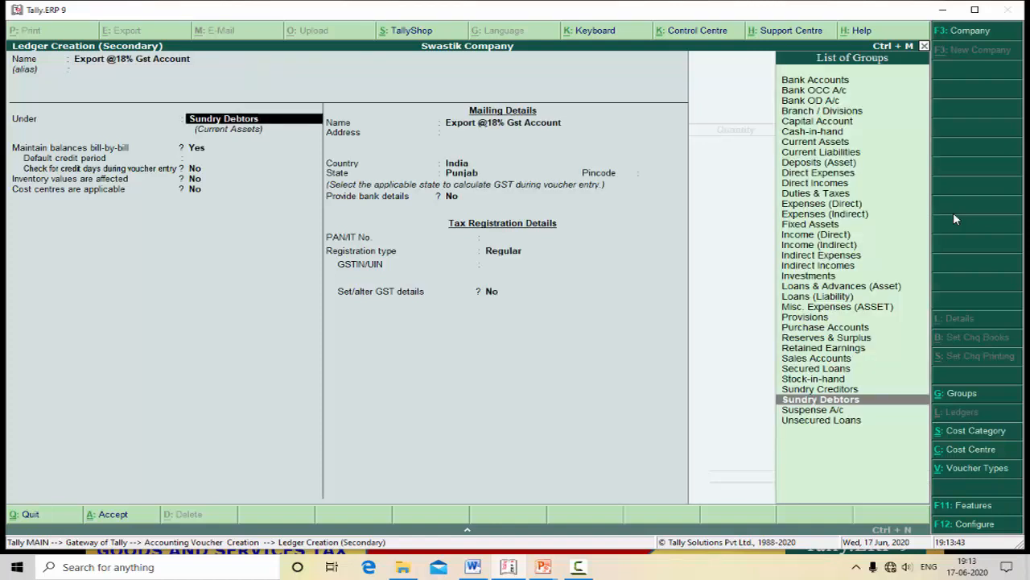
text(sa)
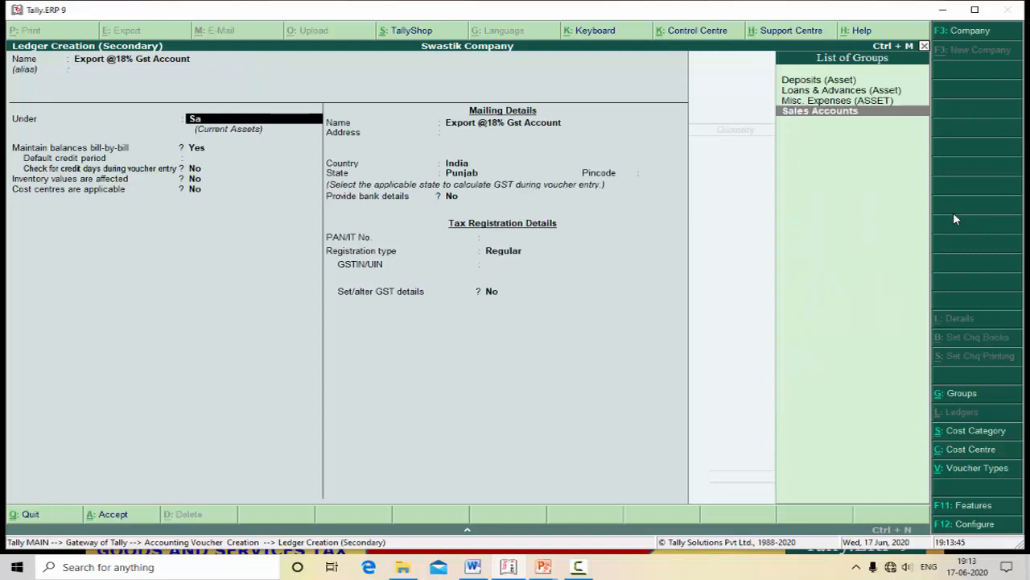
key(Return)
key(Return)
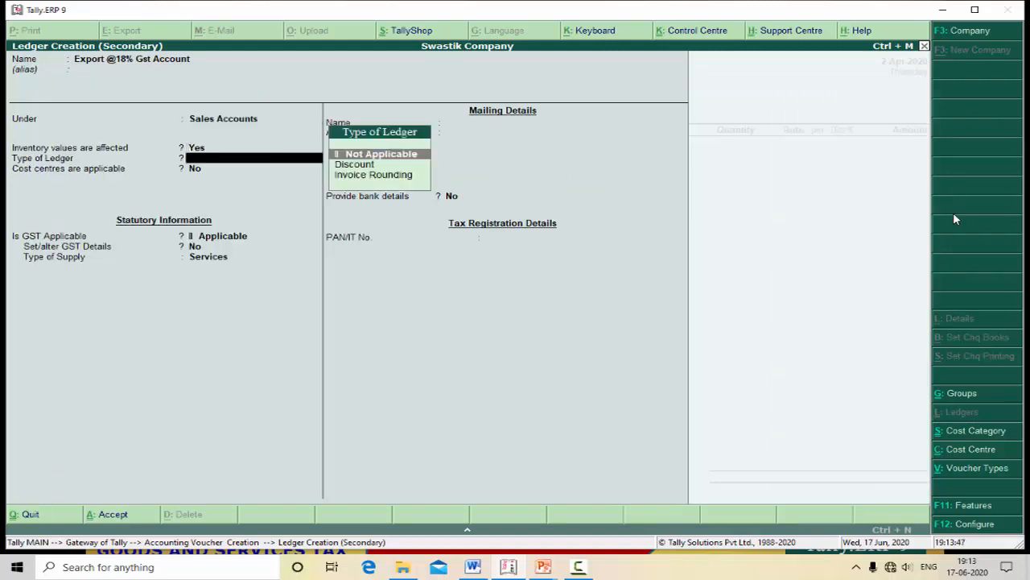
key(Return)
key(Return)
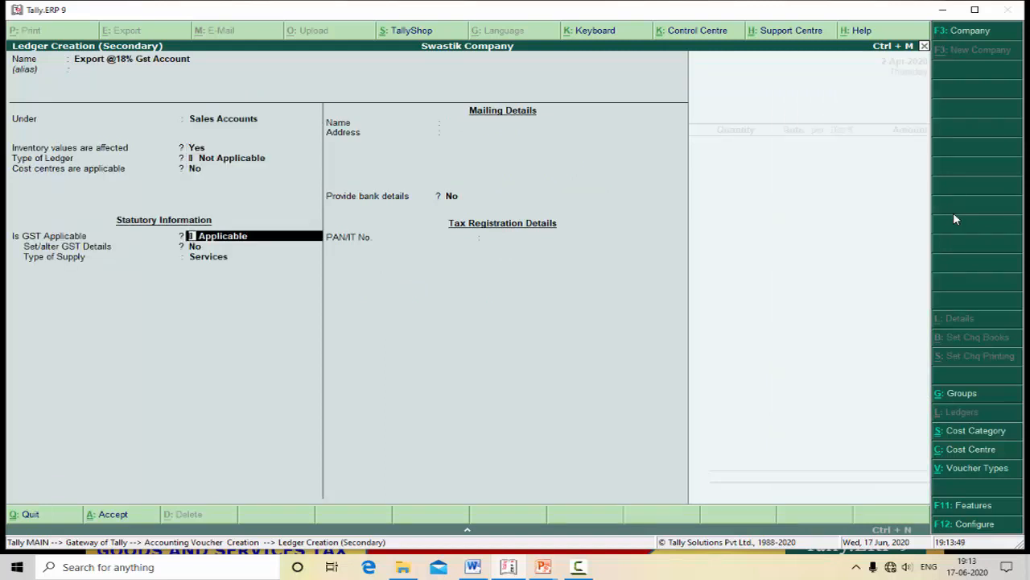
Make GST applicable to the export sales ledger and set its nature of transaction to Exports Taxable in the GST details.
key(Return)
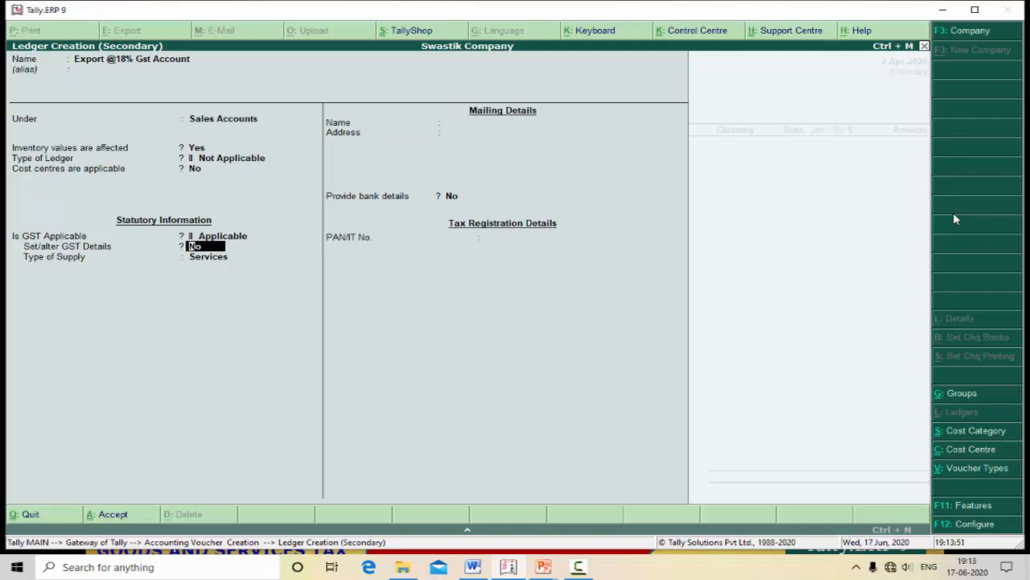
text(y)
key(Return)
key(Return)
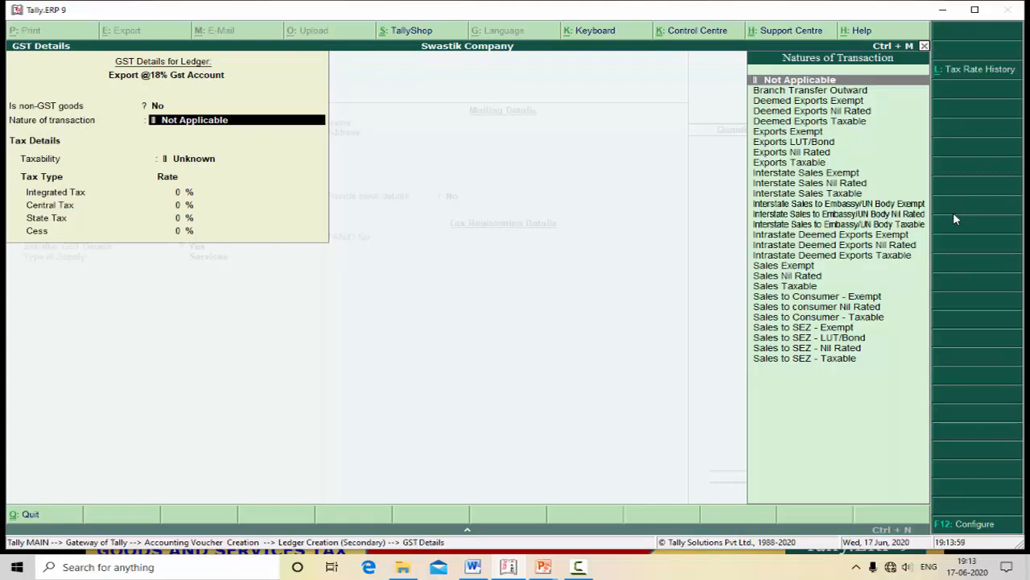
key(Down)
key(Down)
key(Down)
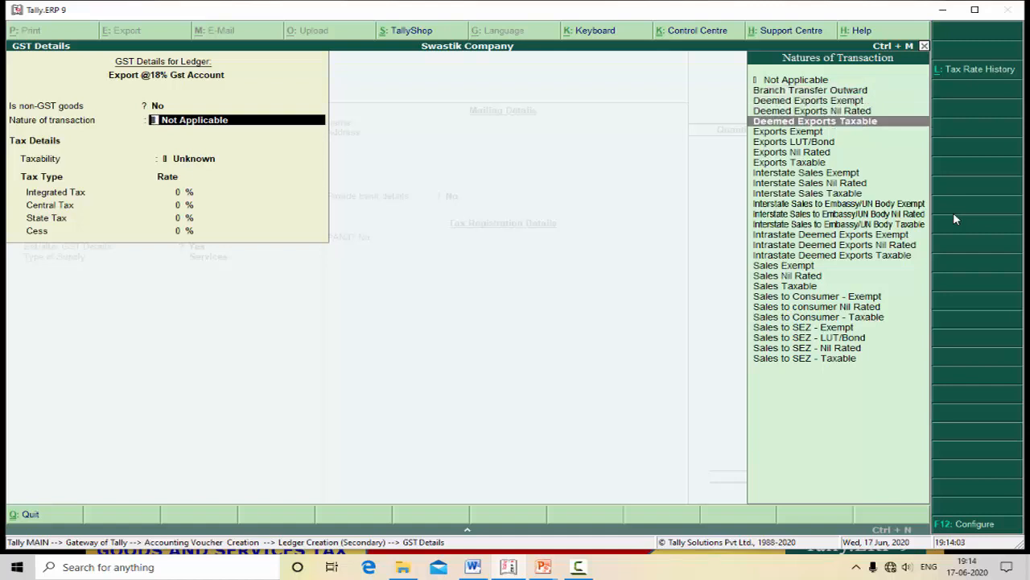
key(Down)
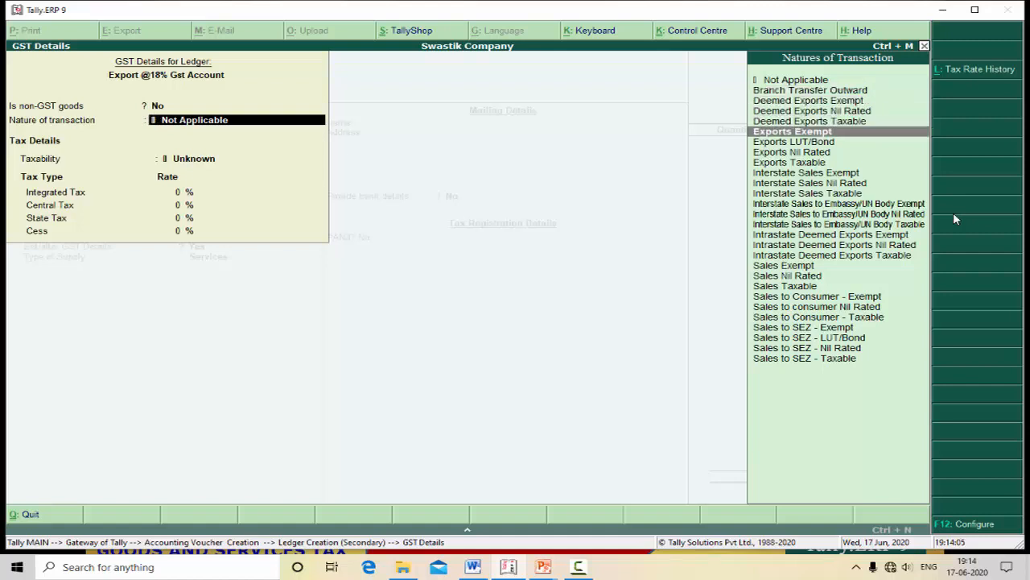
key(Down)
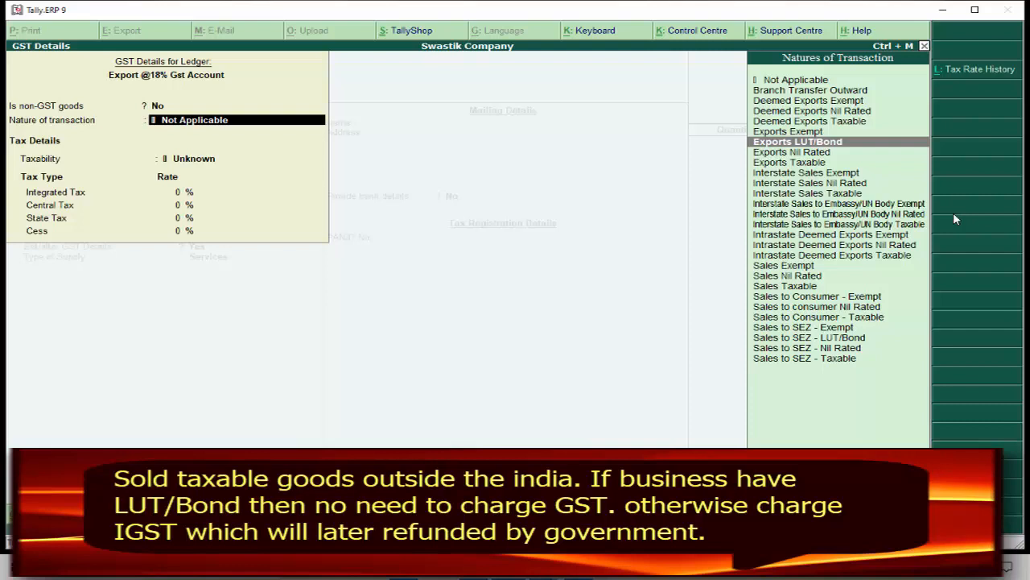
key(Down)
key(Down)
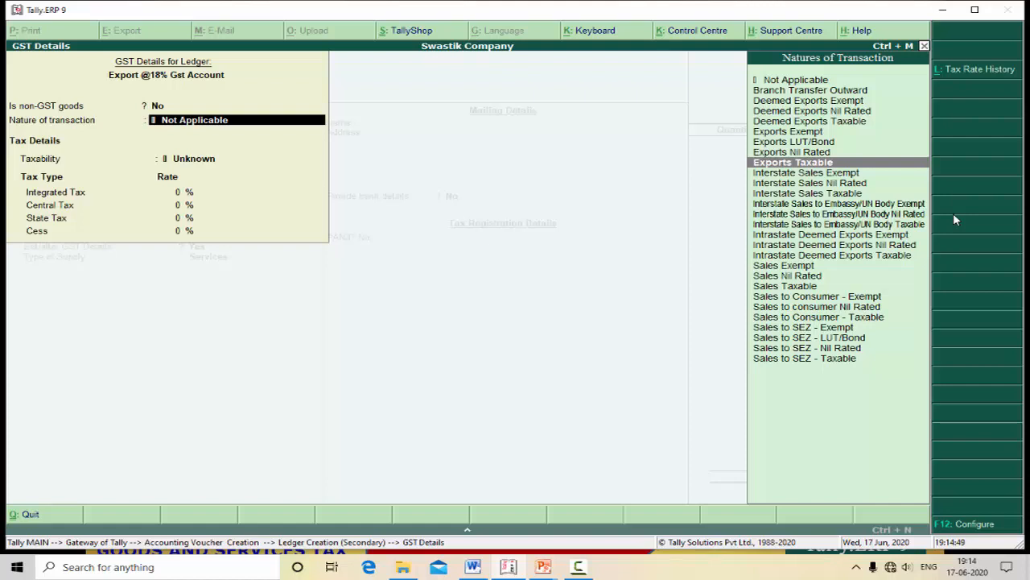
key(Up)
key(Up)
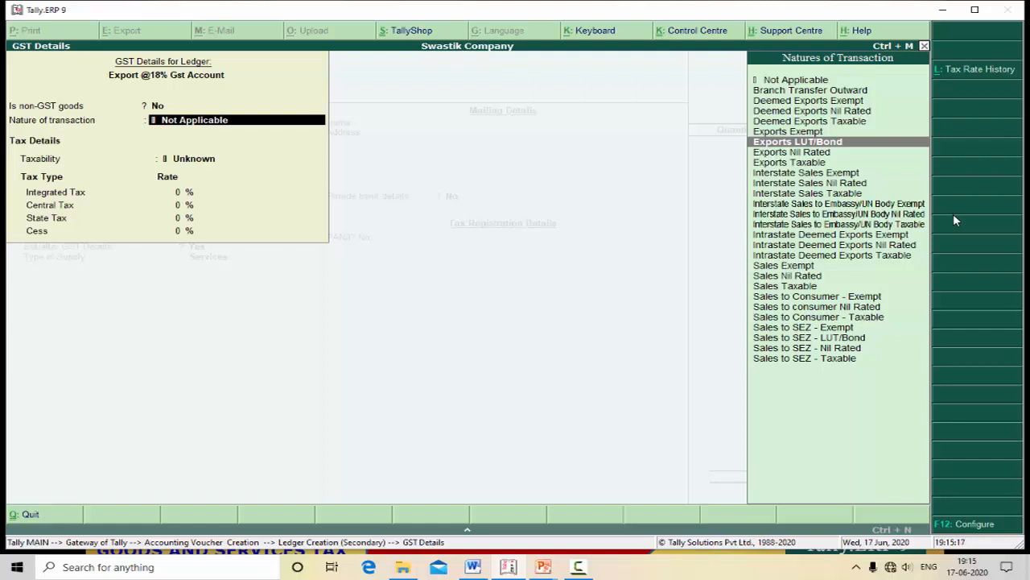
key(Down)
key(Down)
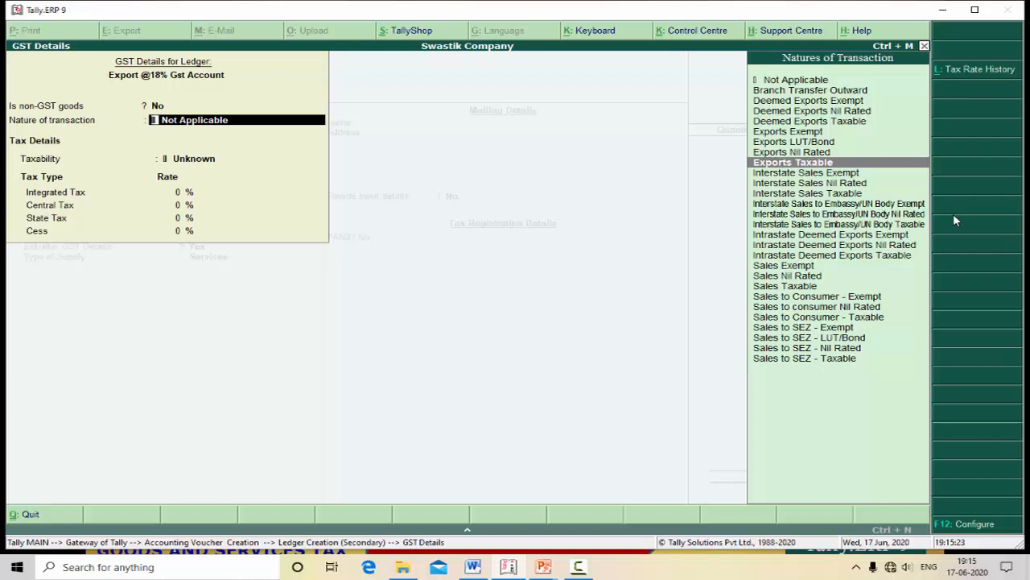
key(Return)
Set the export sales ledger's integrated tax rate to 18% and accept the GST details.
text(1)
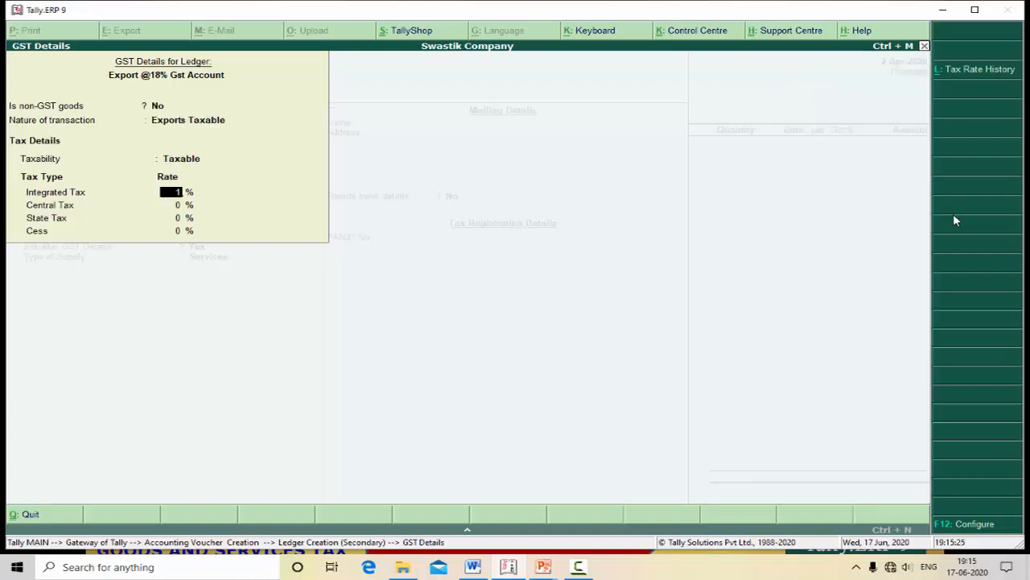
text(8)
key(Return)
key(Return)
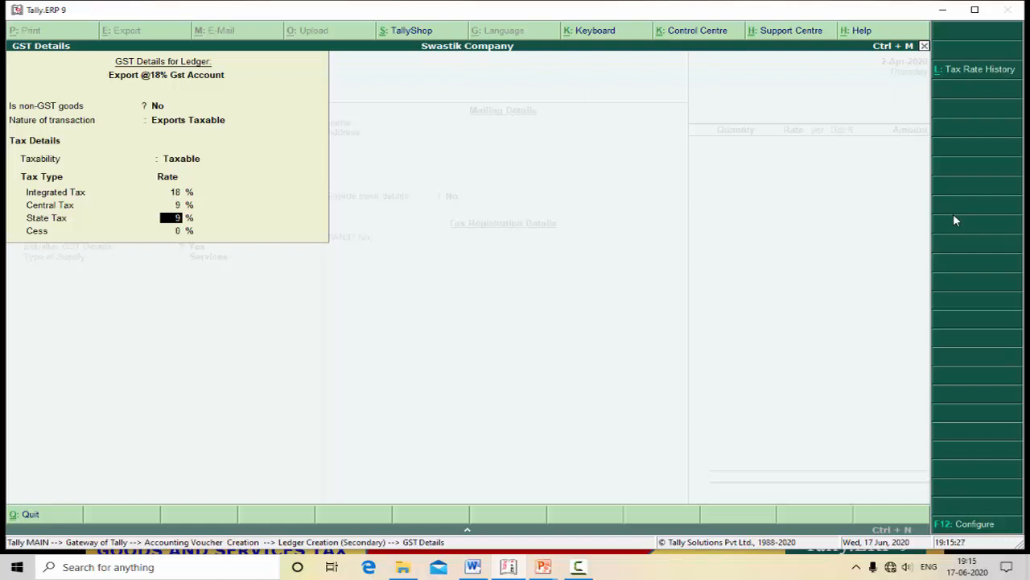
key(Return)
key(Return)
Set the export sales ledger's type of supply to Goods, provide no bank details and save it into the voucher.
key(Up)
key(Return)
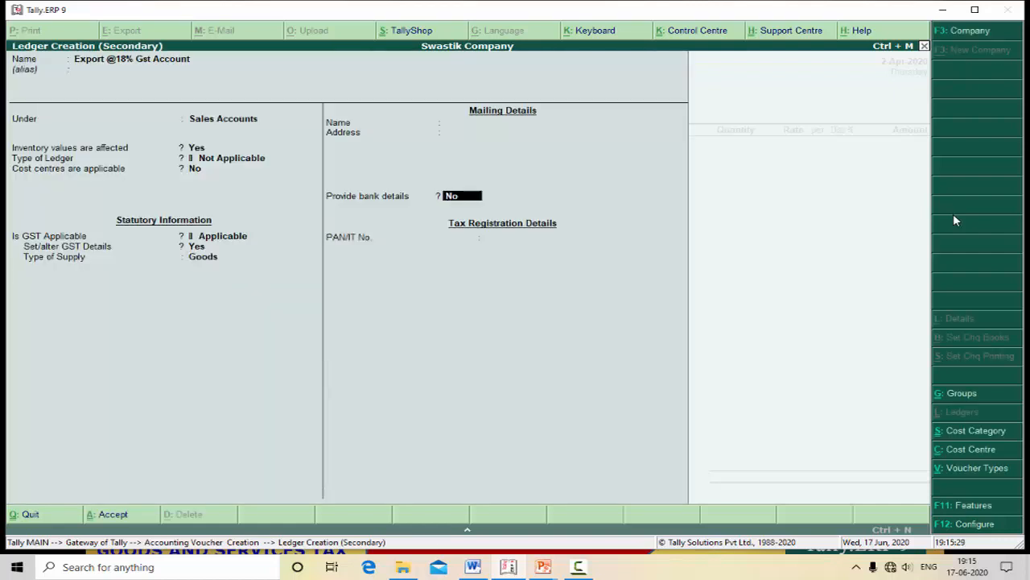
key(Return)
key(Return)
key(Return)
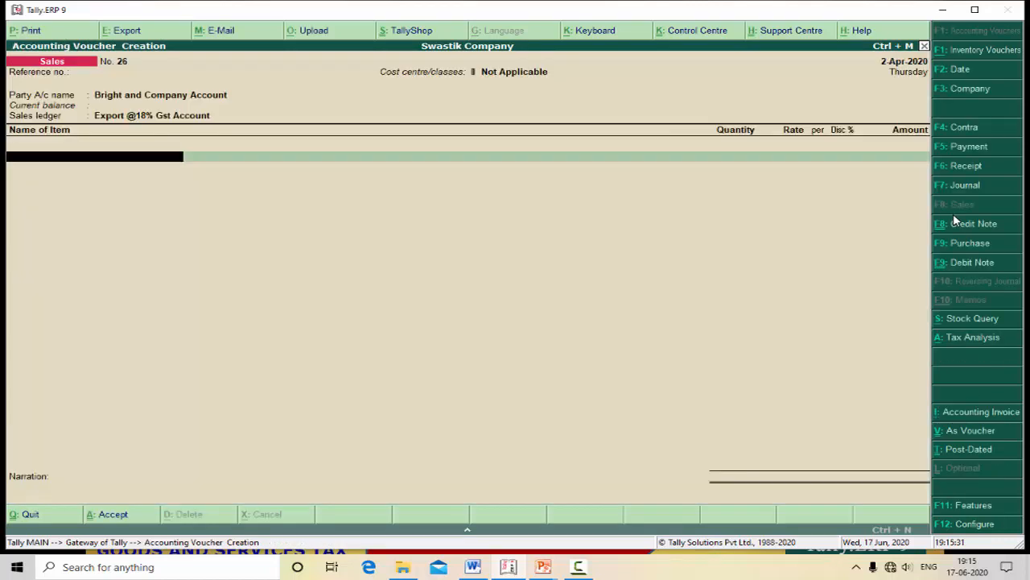
Add the stock item Samusng TV to the sales voucher, allocated from Main Location with batch 5895.
text(S)
key(Return)
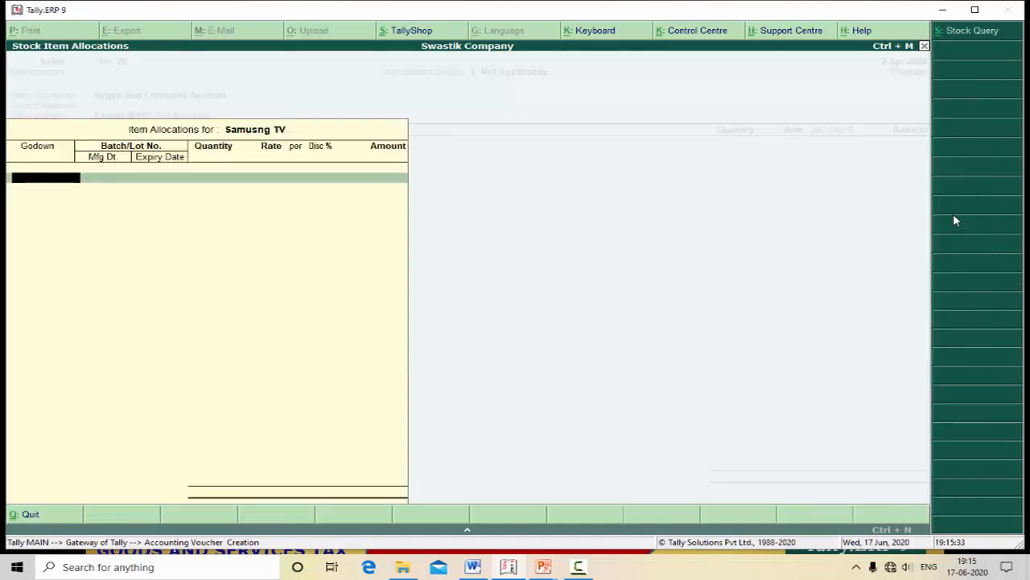
key(Up)
key(Up)
key(Up)
key(Up)
key(Up)
key(Up)
key(Up)
key(Up)
key(Up)
key(Up)
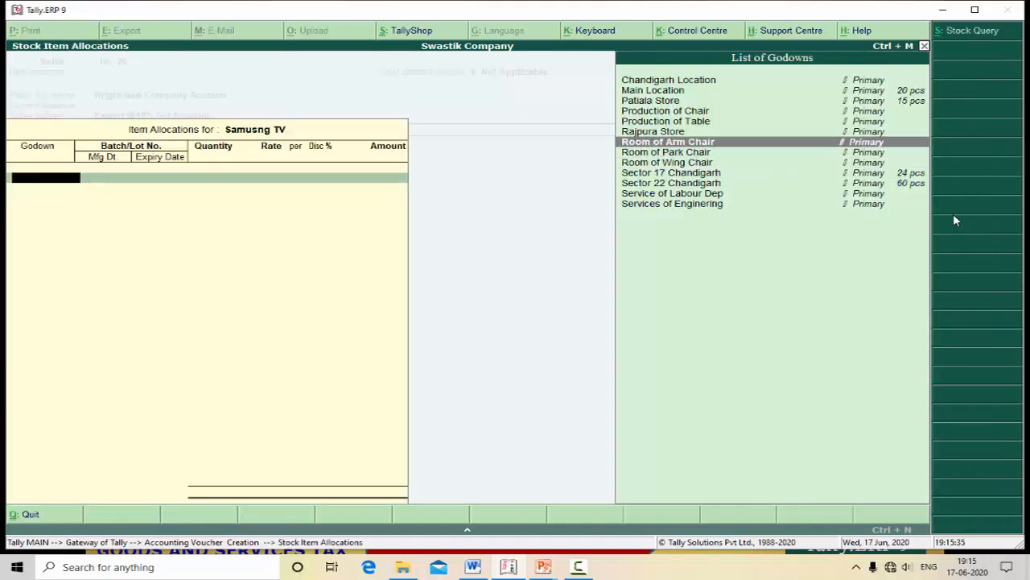
key(Up)
key(Return)
key(Down)
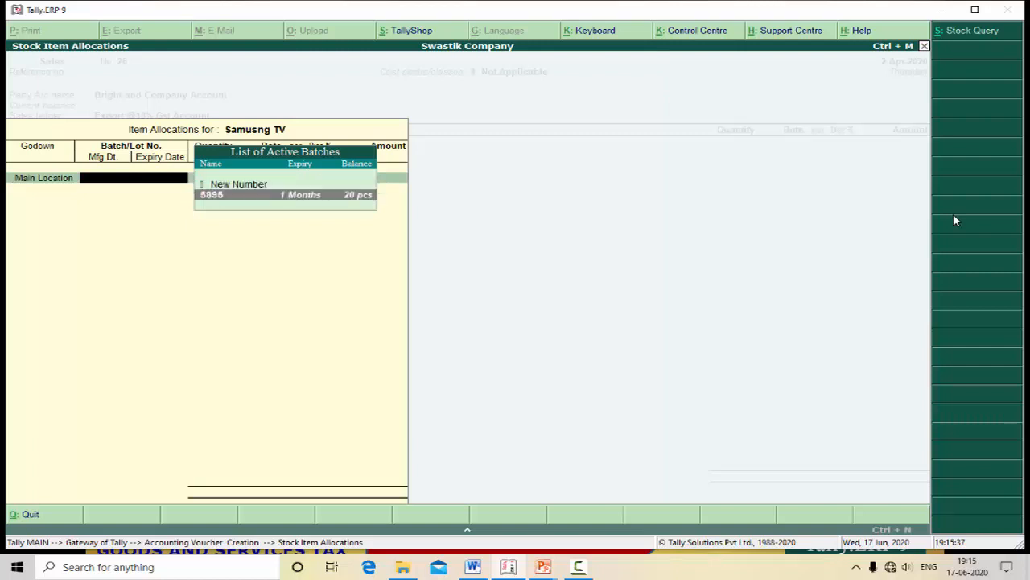
key(Return)
Set the TV quantity to 10 pcs, keep the rate of 18,000 per piece and finish the item allocation.
text(1)
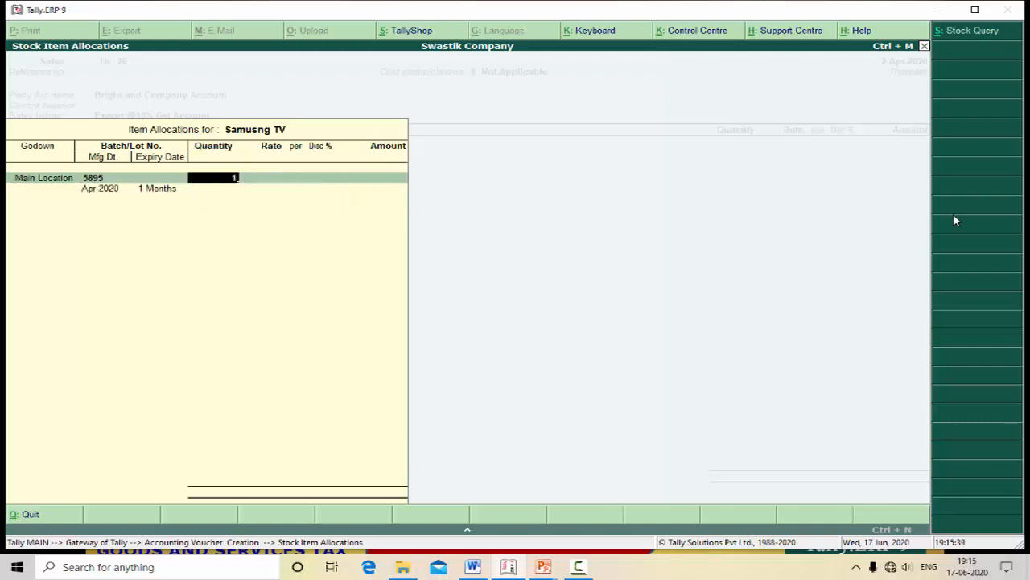
text(0)
key(Return)
key(Return)
key(Return)
key(Return)
key(Return)
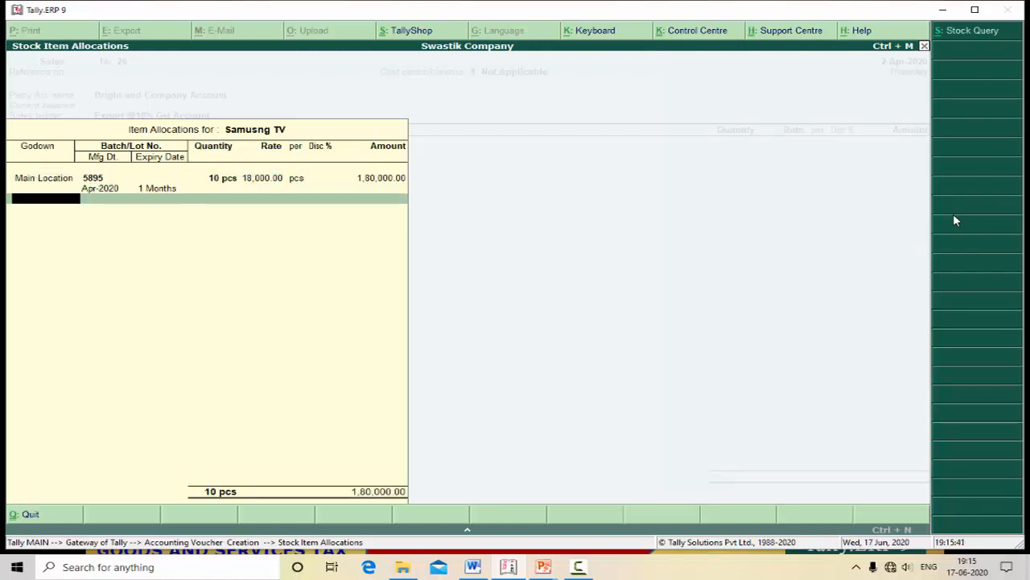
key(Return)
key(Return)
key(Return)
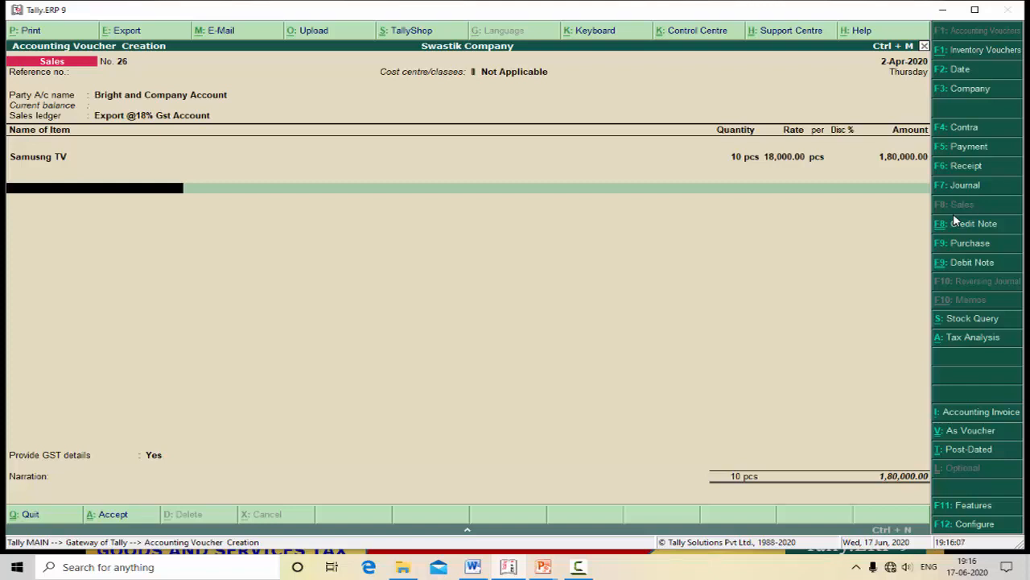
text(Out)
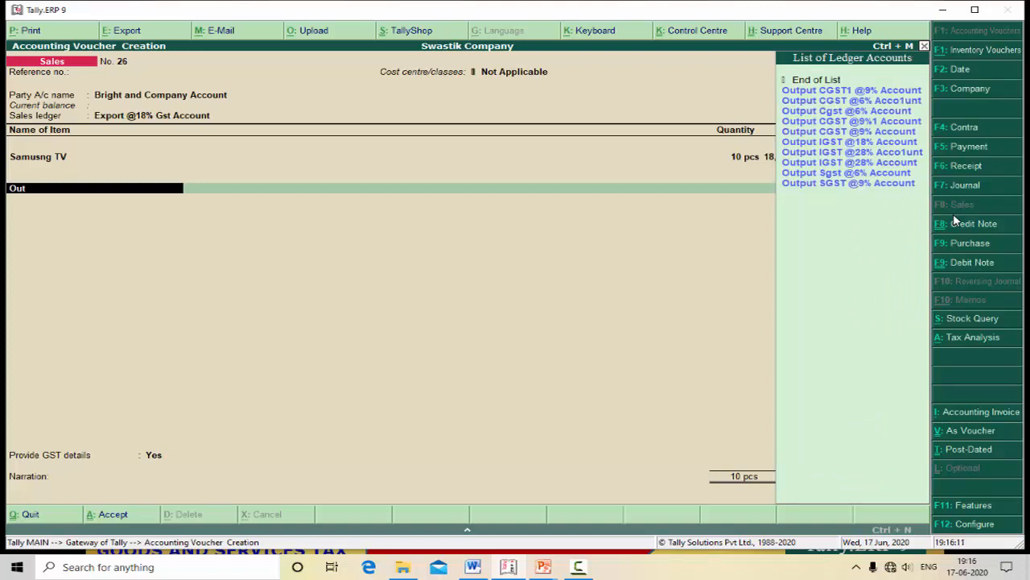
key(Down)
key(Down)
key(Down)
key(Down)
key(Down)
key(Down)
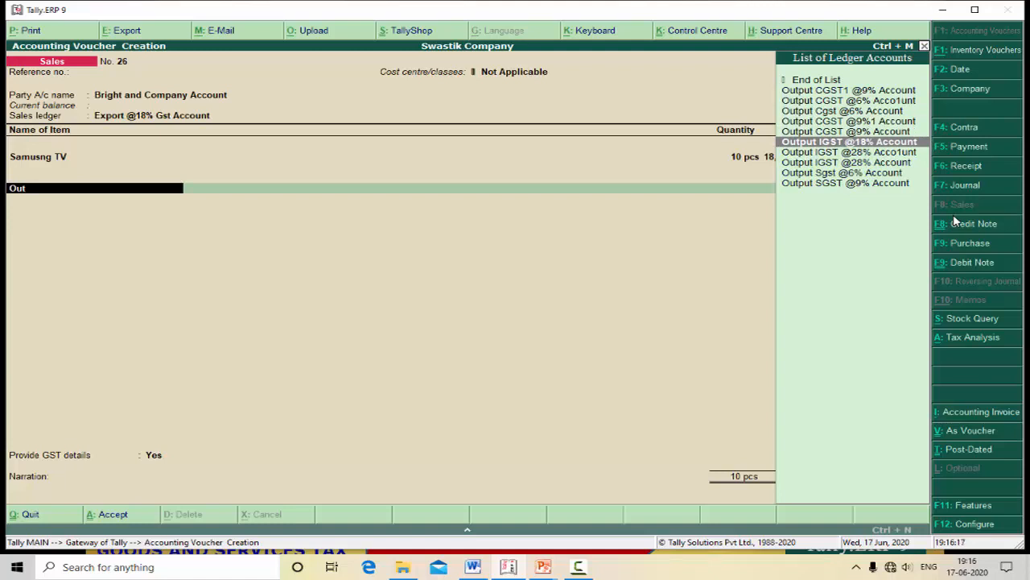
key(Return)
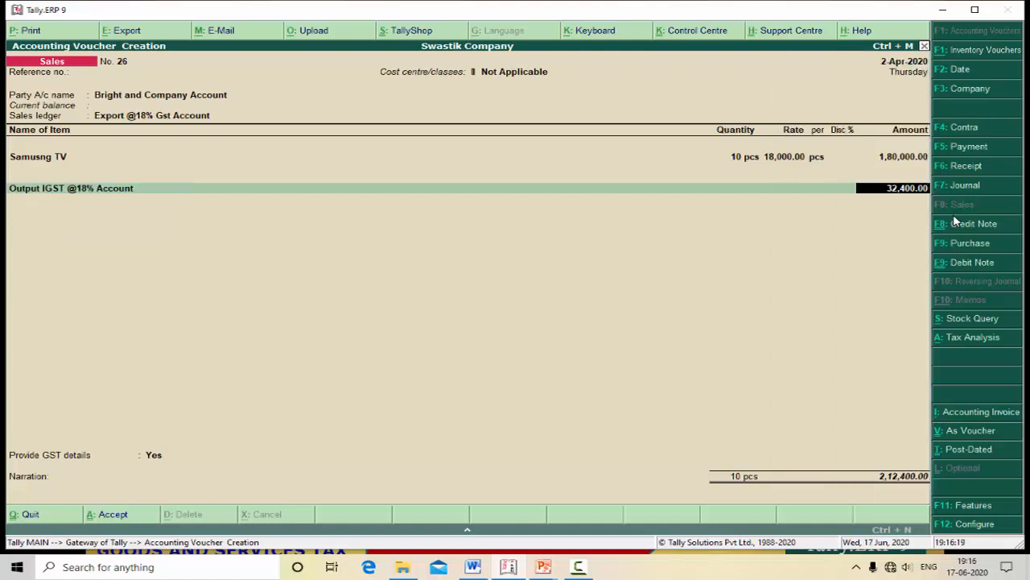
key(Return)
Provide the taxable export's GST details with shipping bill number 343555, date 2-Apr-2020 and port code 5478.
key(Return)
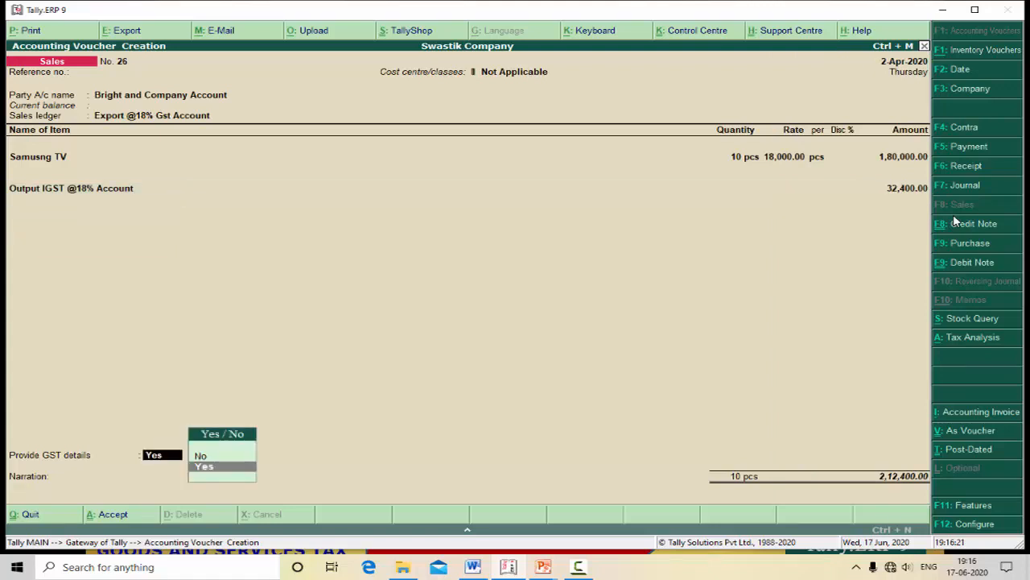
key(Return)
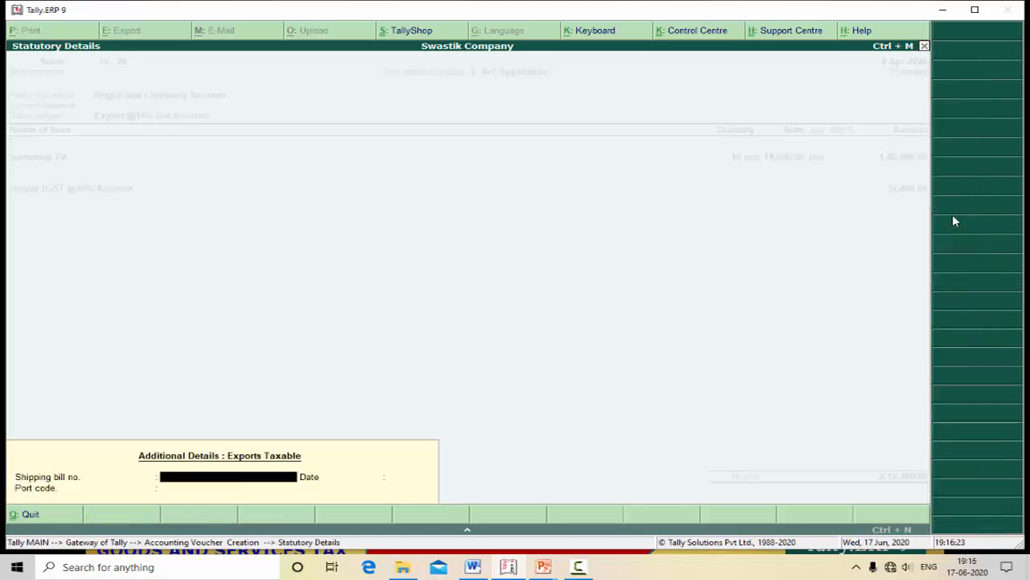
text(343555)
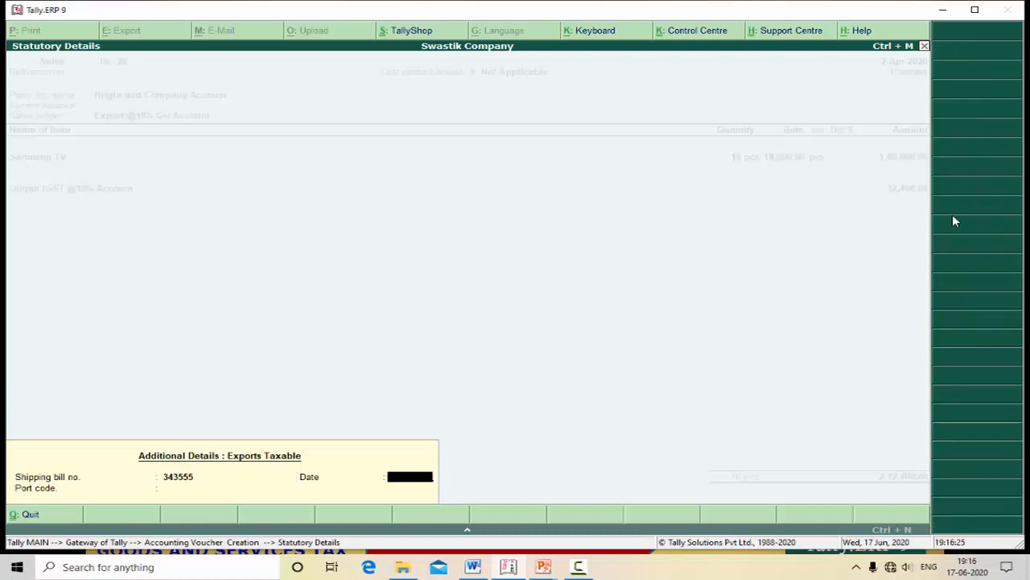
key(Return)
text(3)
key(Return)
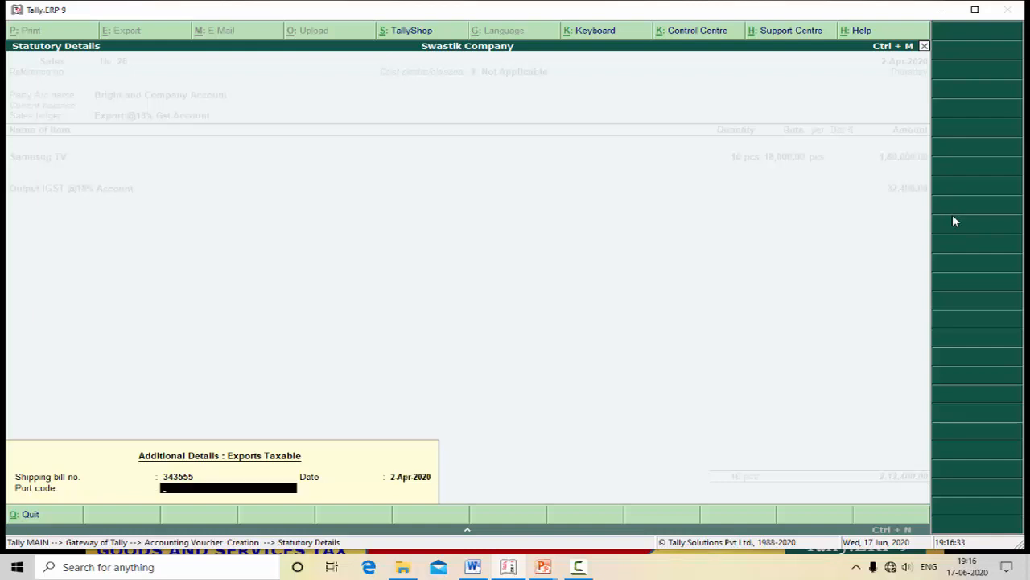
text(5478)
key(Return)
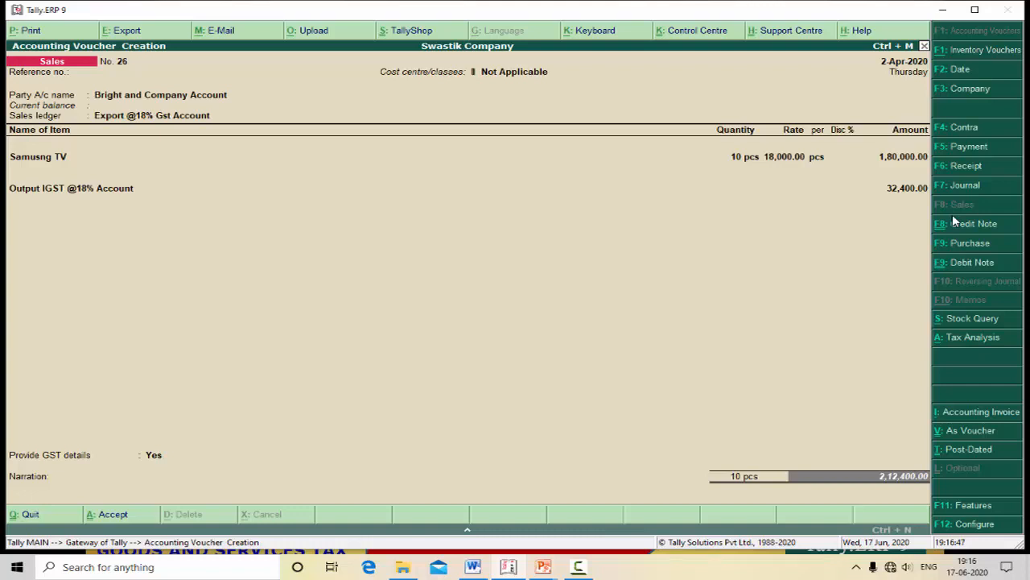
Accept the party's bill-wise details under reference 26 and save the sales voucher without a narration.
key(Return)
key(Return)
key(Return)
key(Return)
key(Return)
key(Return)
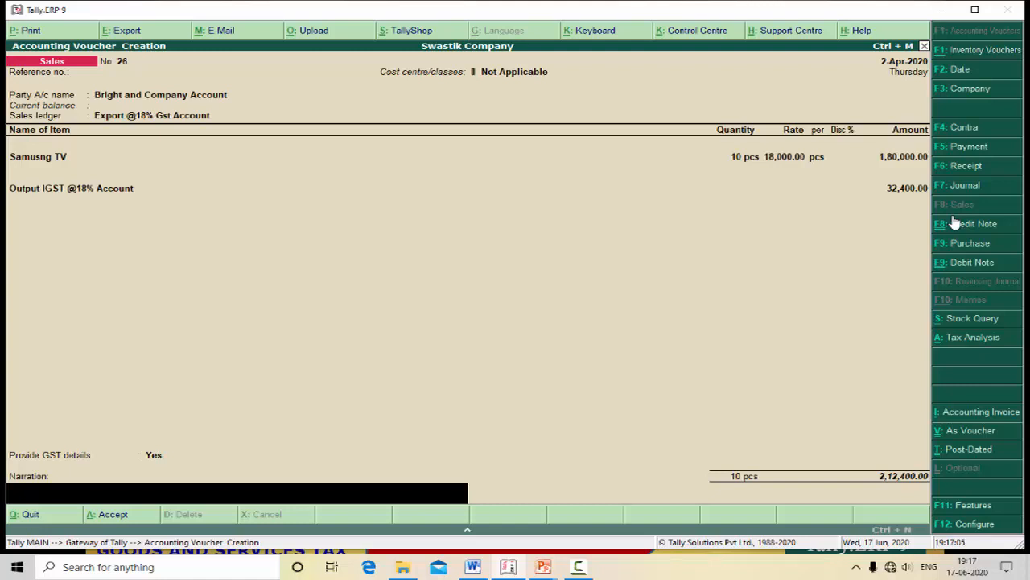
key(Return)
key(Return)
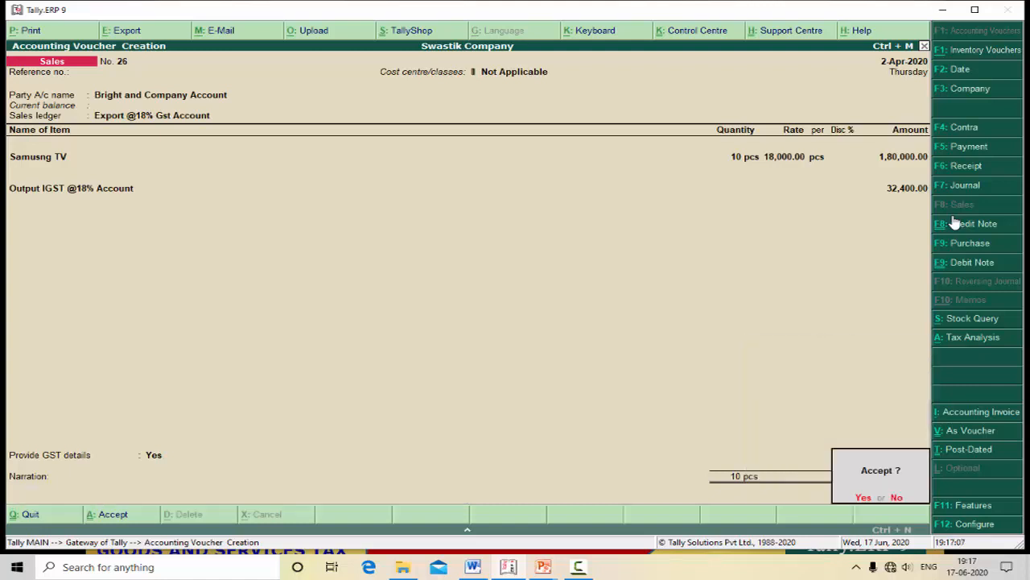
key(Return)
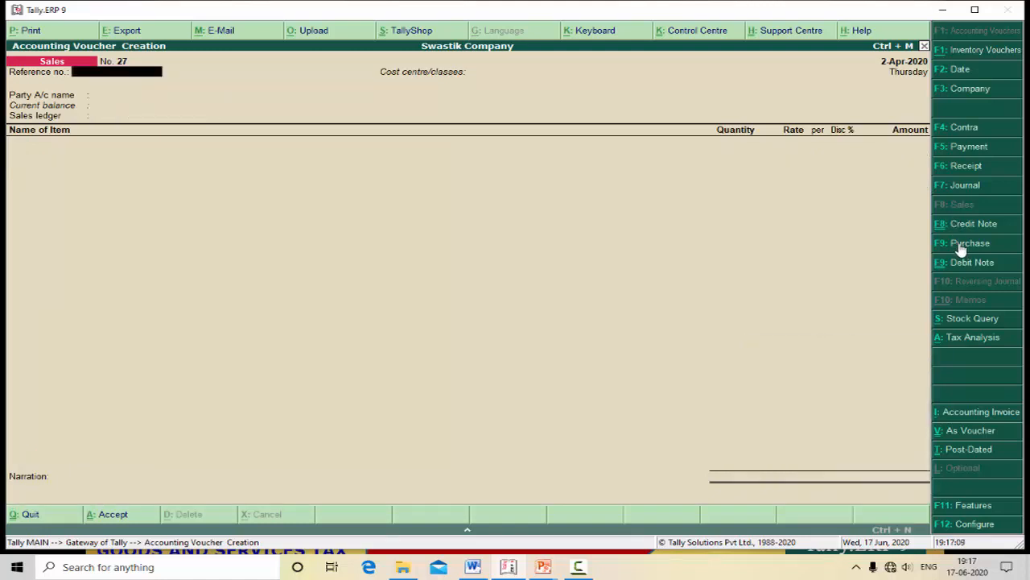
Start a journal voucher with a GST stat adjustment of nature Refund and additional details Others.
click(973, 190)
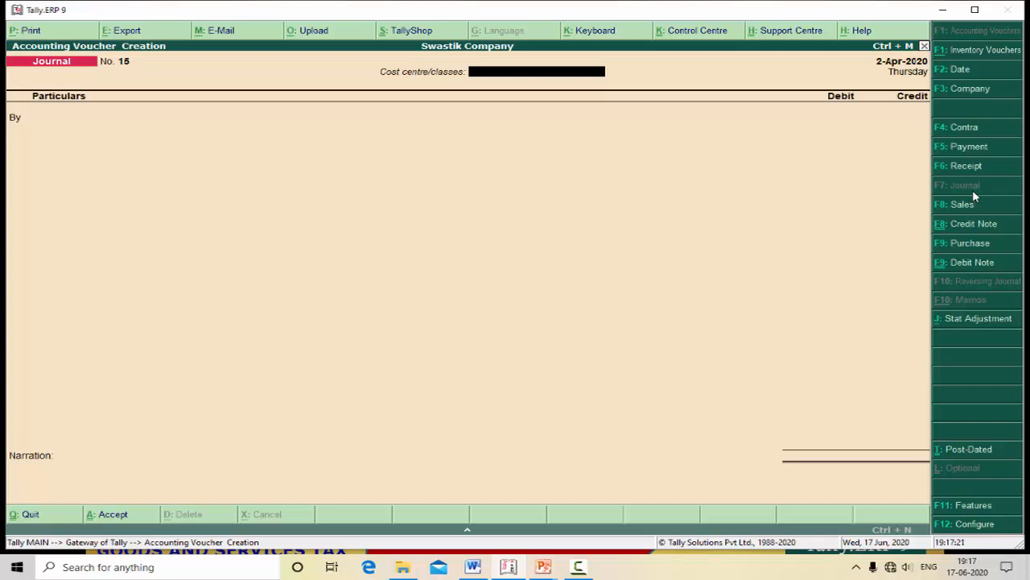
click(972, 320)
key(Return)
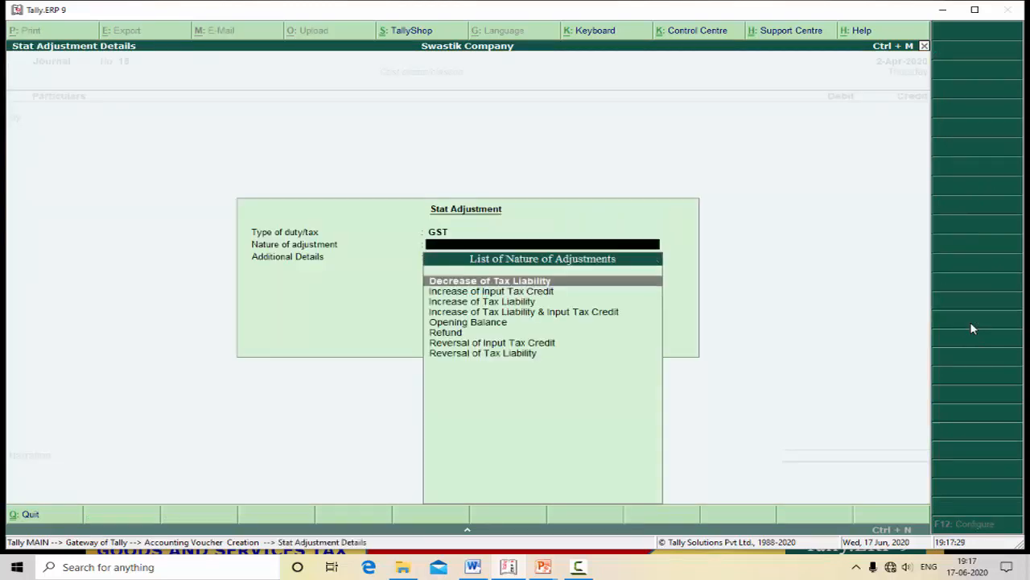
key(Down)
key(Down)
key(Down)
key(Down)
key(Down)
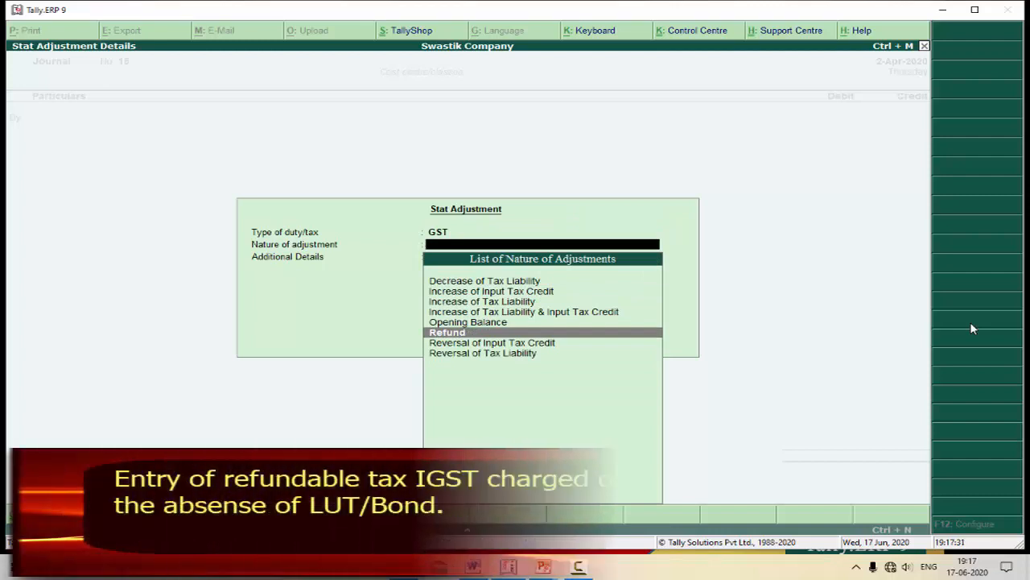
key(Return)
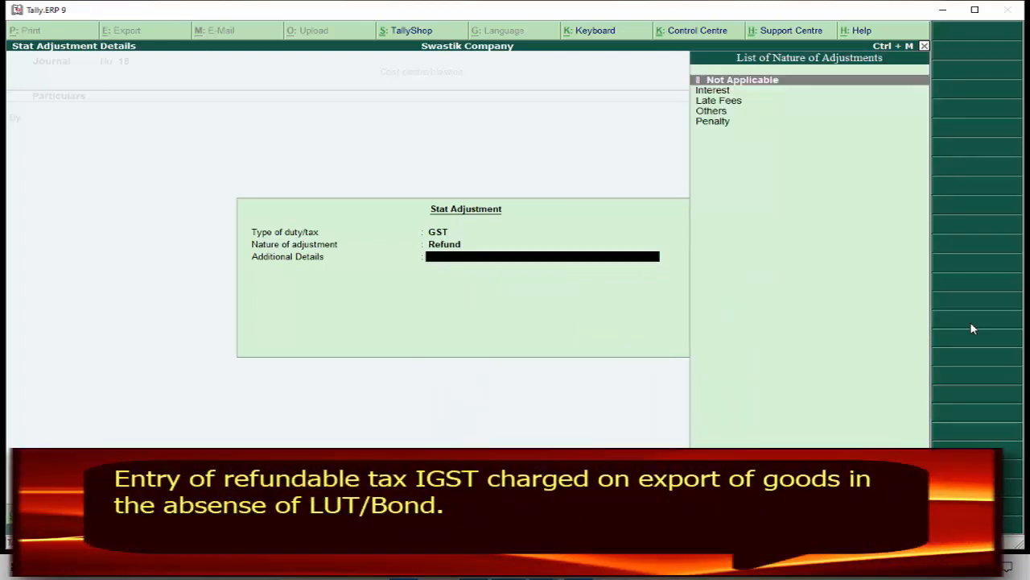
key(Down)
key(Down)
key(Down)
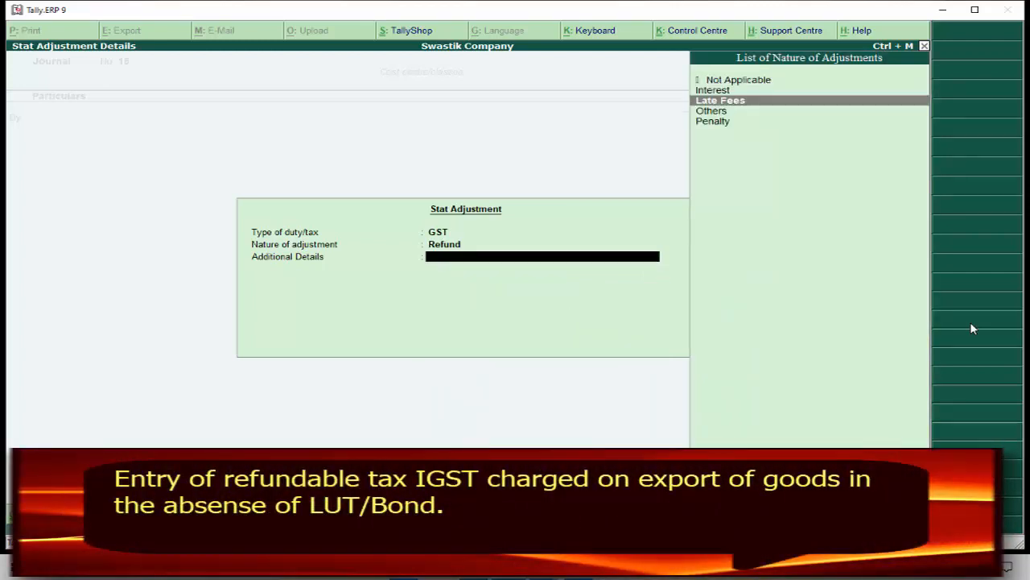
key(Return)
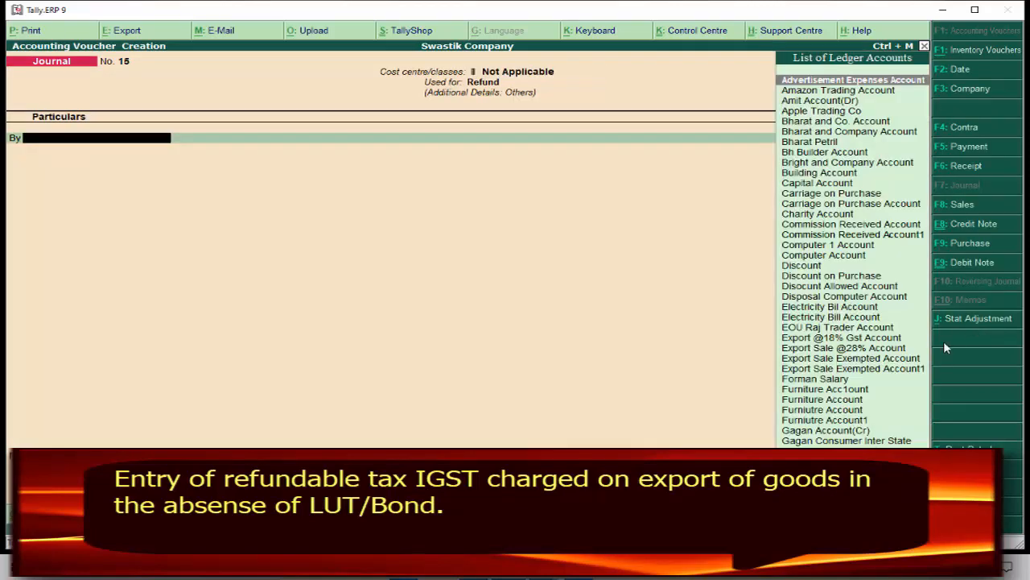
Create a ledger named Refund of GST Account under Current Assets with inventory values not affected.
key(alt+c)
text(R)
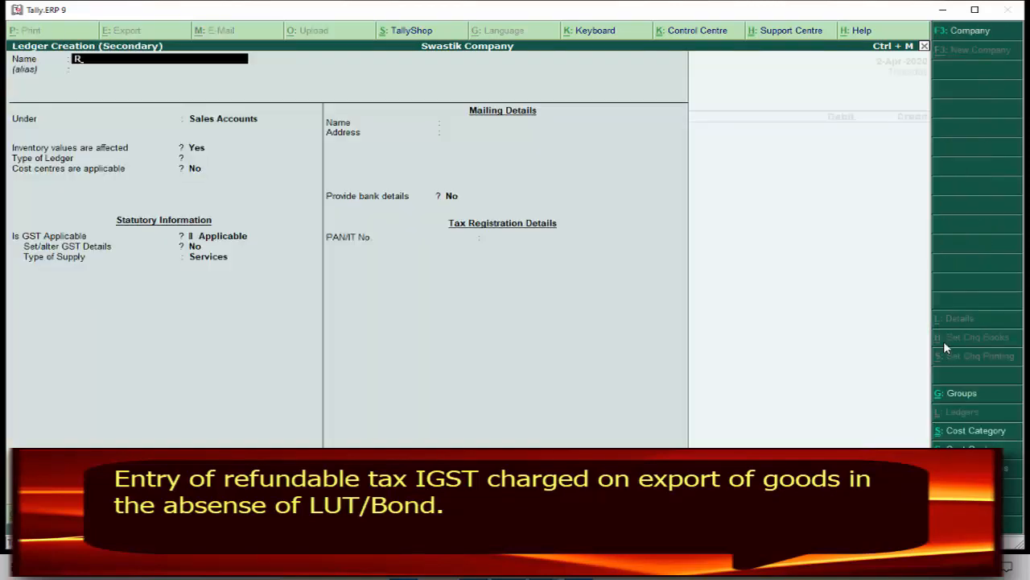
text(efund of GST Account)
key(Return)
key(Return)
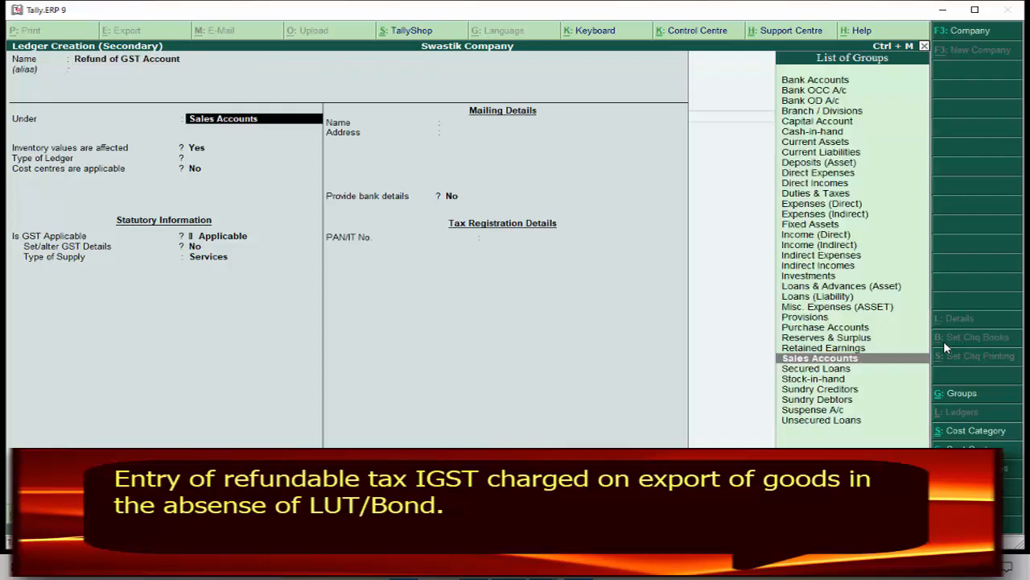
text(cu)
key(Return)
key(Return)
key(Return)
key(Return)
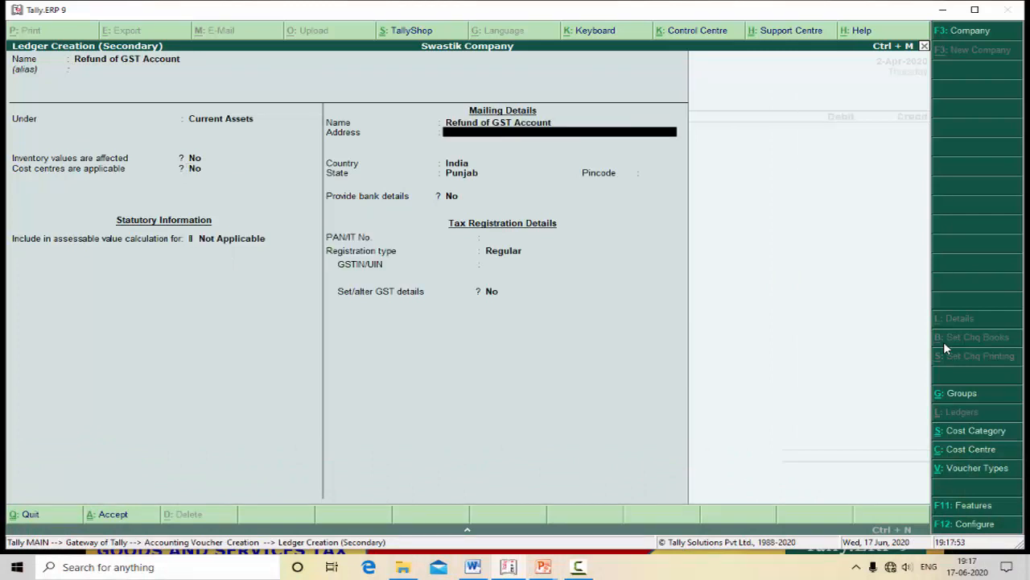
Keep the refund ledger's country India, state Punjab and Regular registration, provide no bank details and save it into the journal.
key(Return)
key(Return)
key(Return)
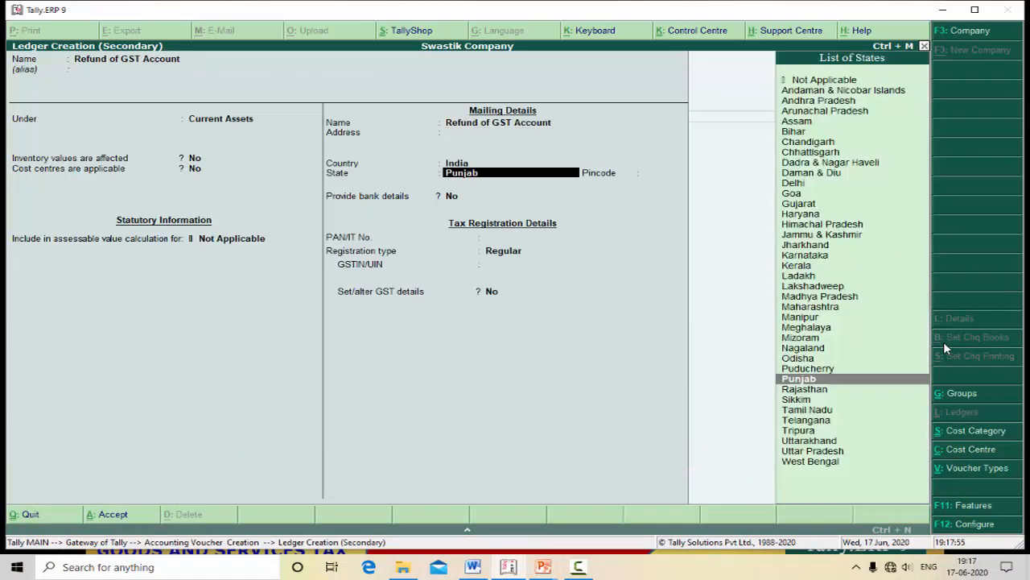
key(Return)
key(Return)
key(Return)
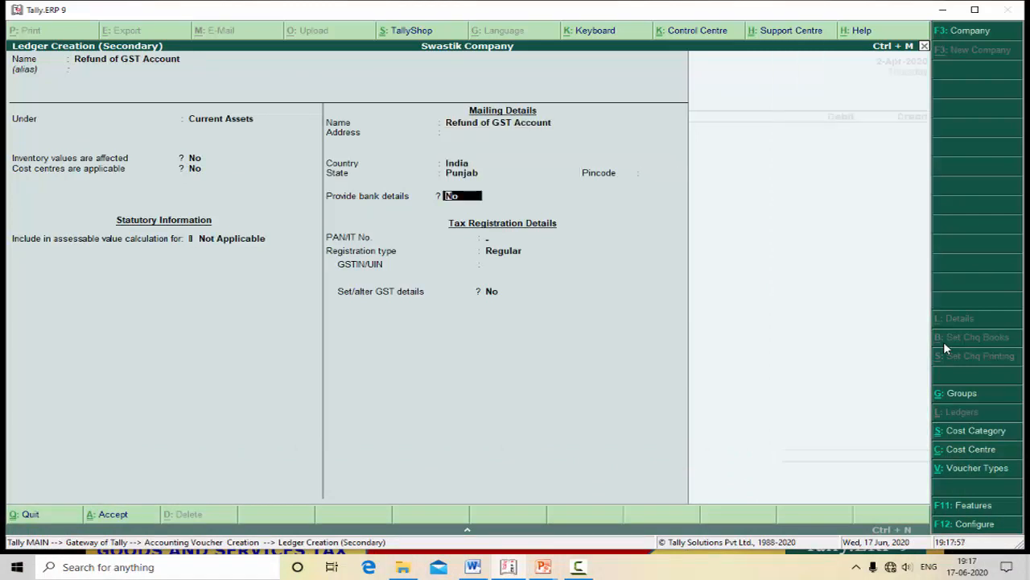
key(Return)
key(Return)
key(Return)
key(Return)
key(Return)
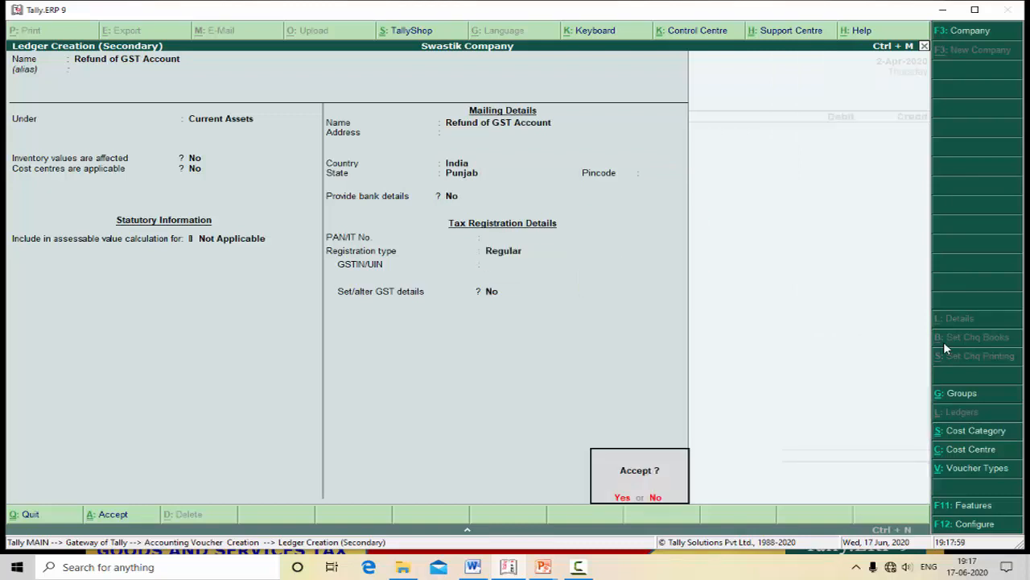
key(Return)
Debit Refund of GST Account with 32,400 in the journal voucher.
text(32400)
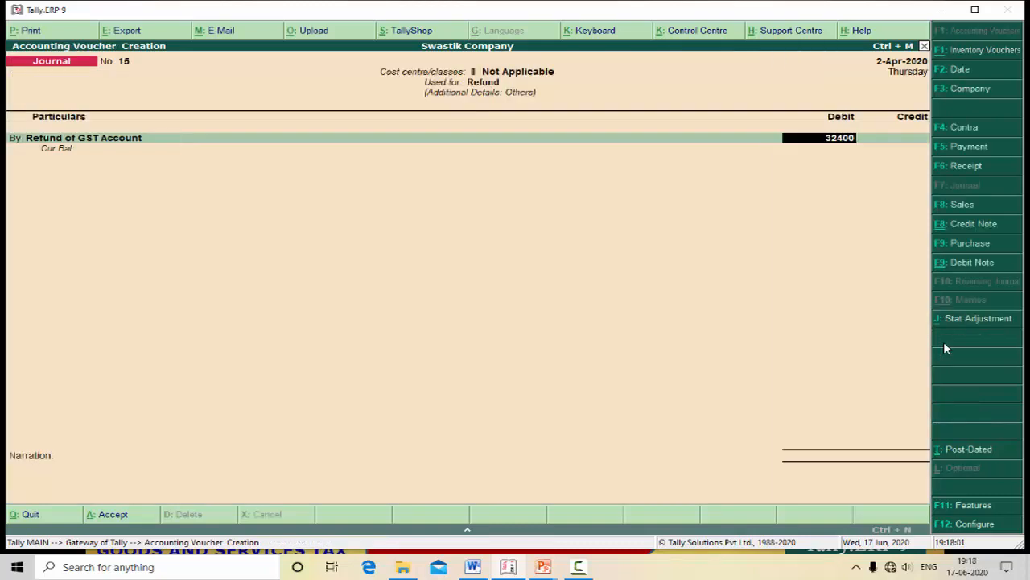
key(Return)
key(Return)
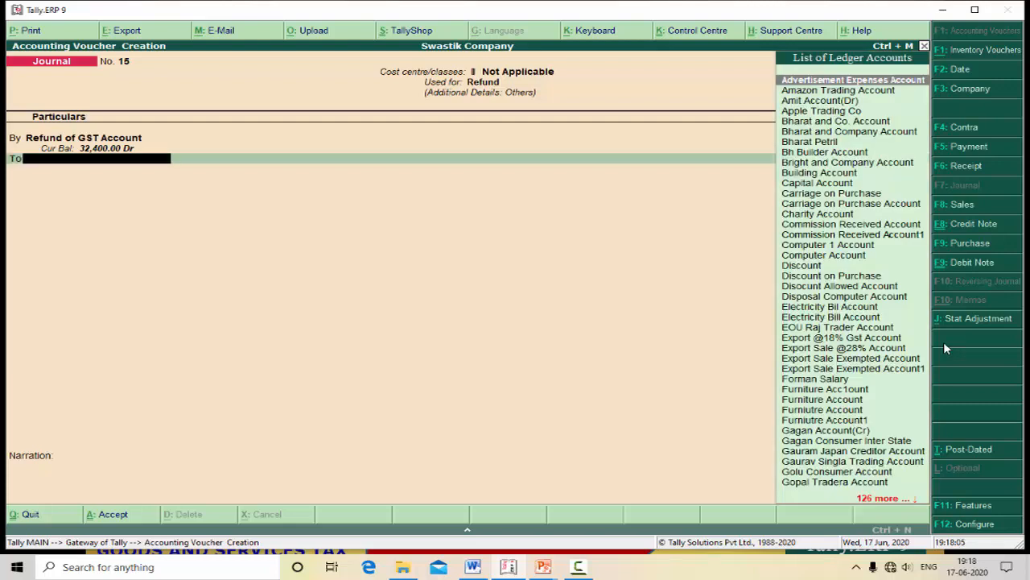
Credit Bright and Company Account with 32,400, adjusted as Agst Ref against pending bill 26.
text(Bri)
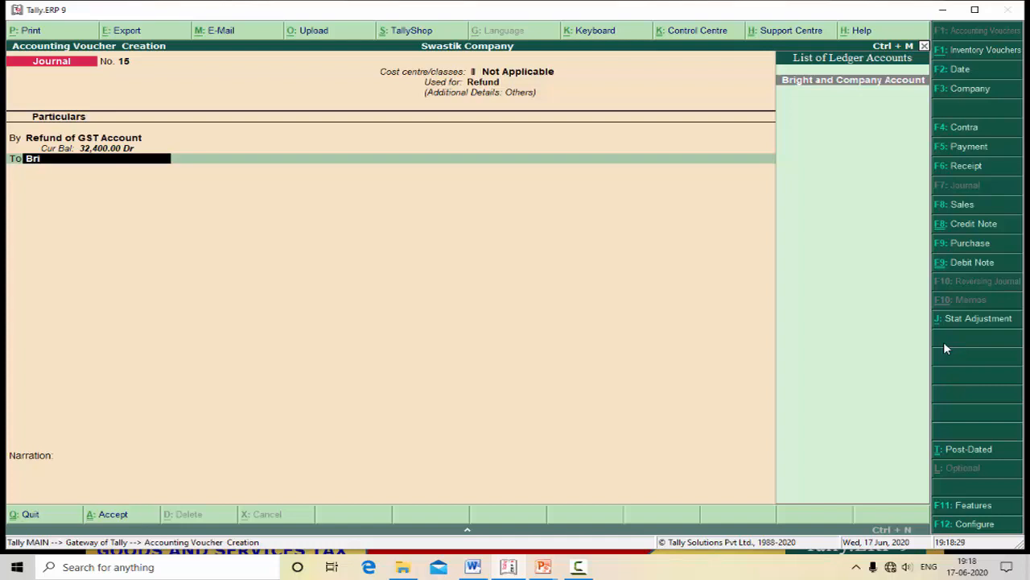
key(Return)
key(Return)
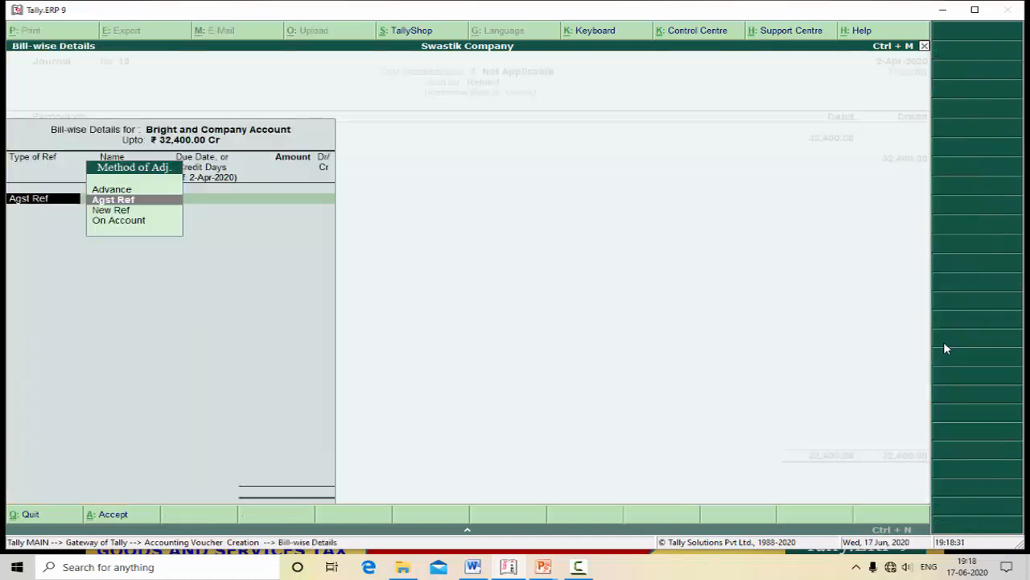
key(Return)
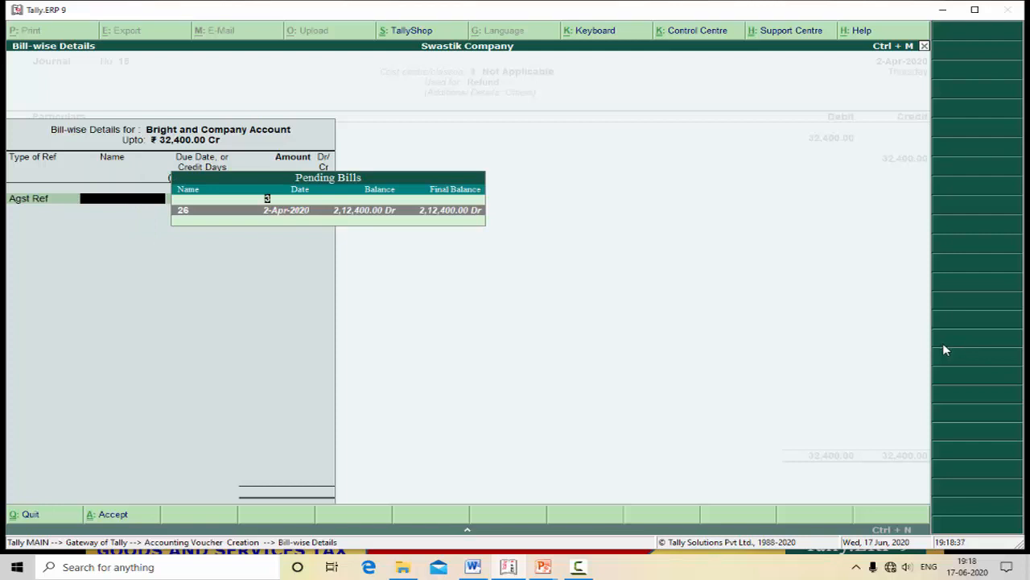
key(Return)
key(Return)
key(Return)
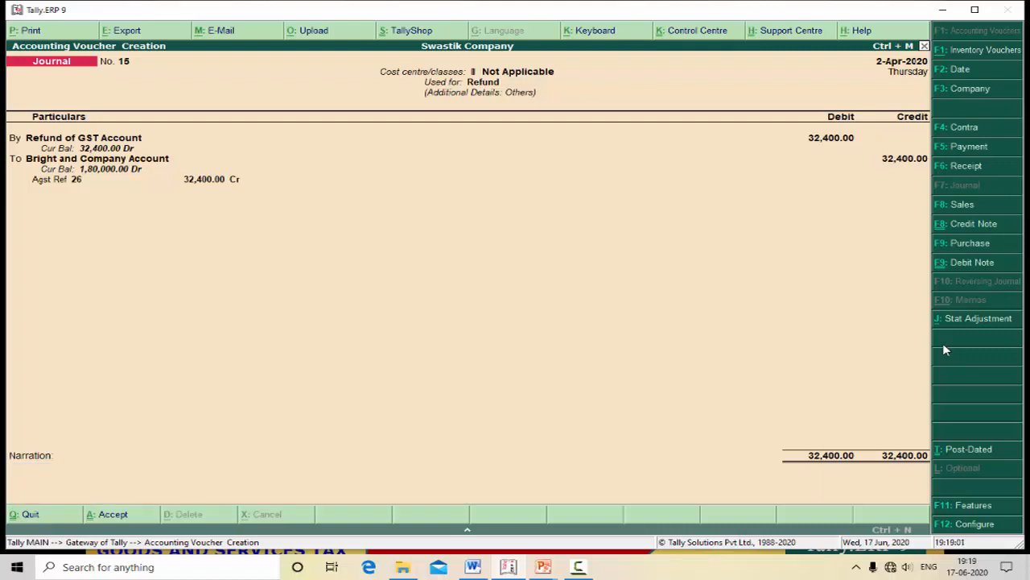
Save the GST refund journal voucher without a narration and leave voucher entry.
key(Return)
key(Return)
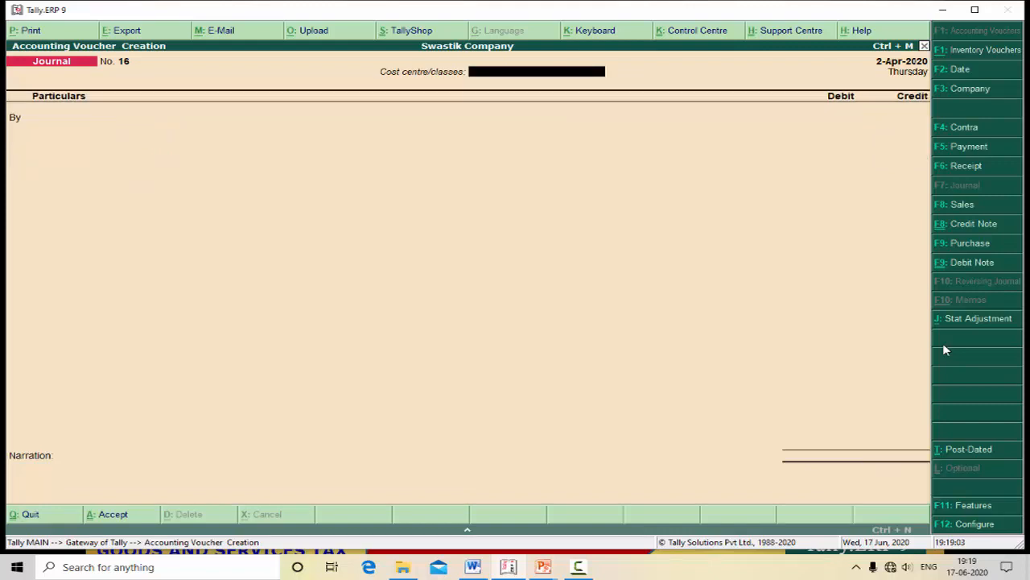
key(Escape)
key(Return)
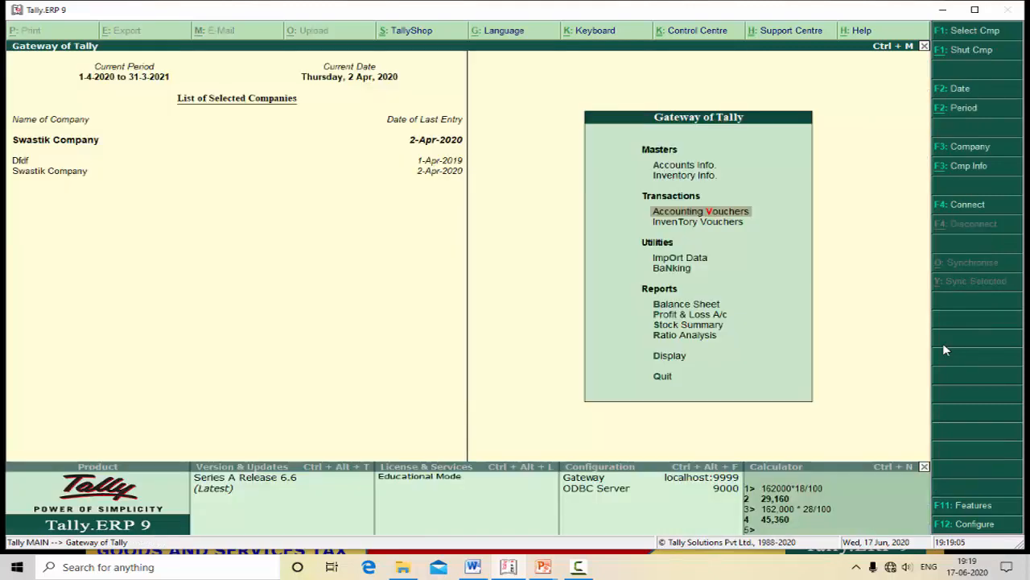
Start a sales voucher with no reference number and the cost centre class Not Applicable.
key(Return)
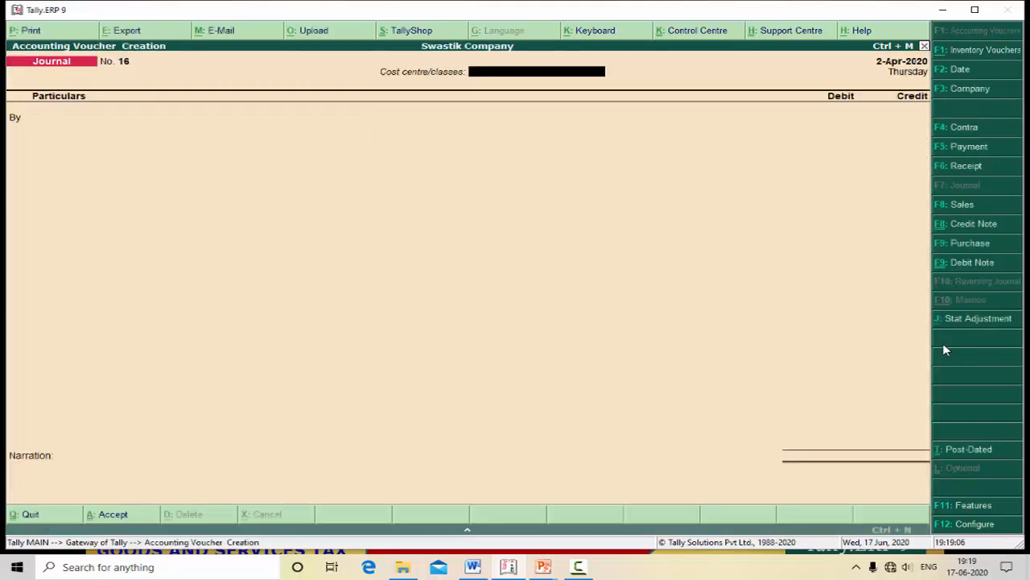
click(955, 211)
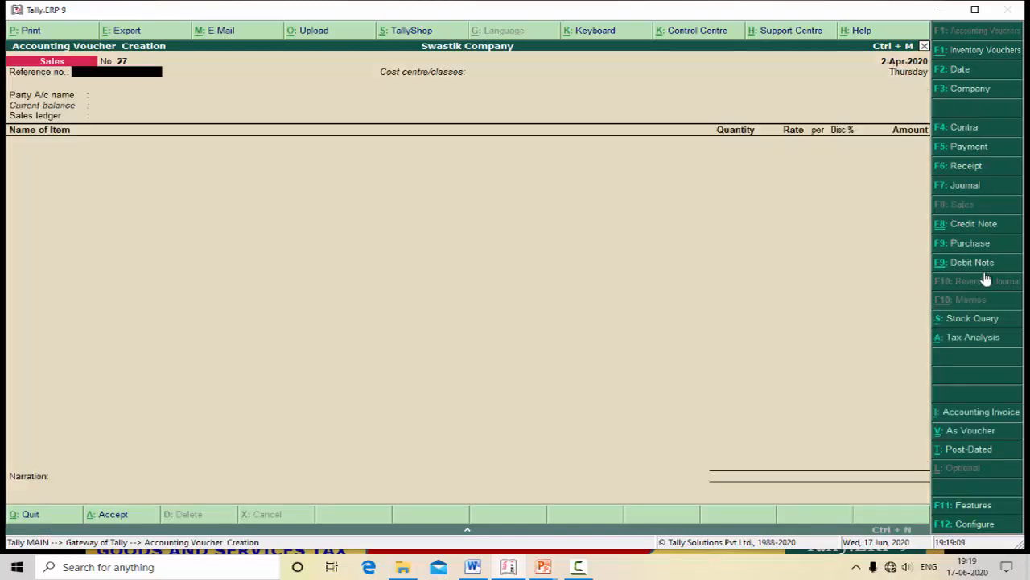
key(Return)
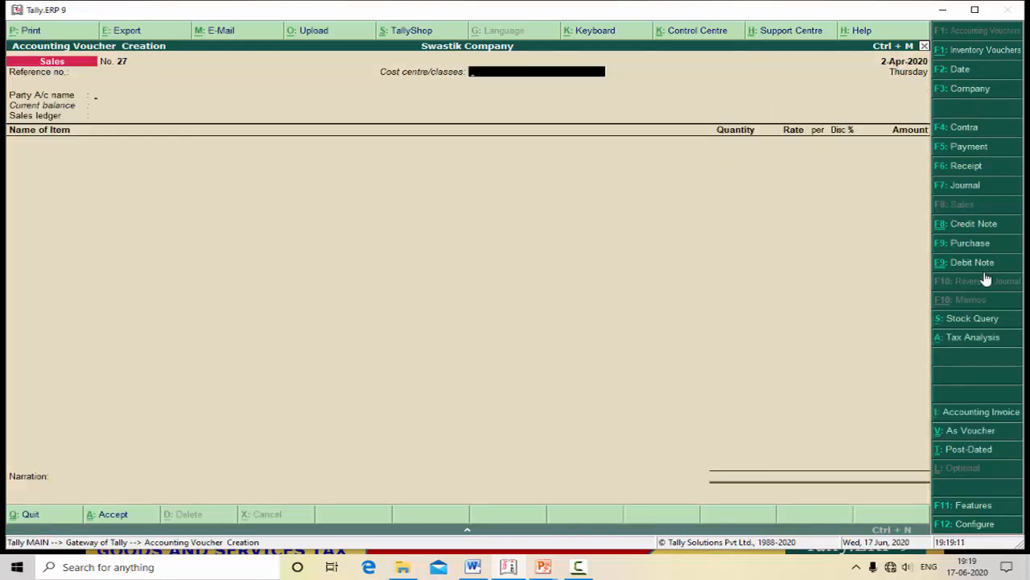
key(Return)
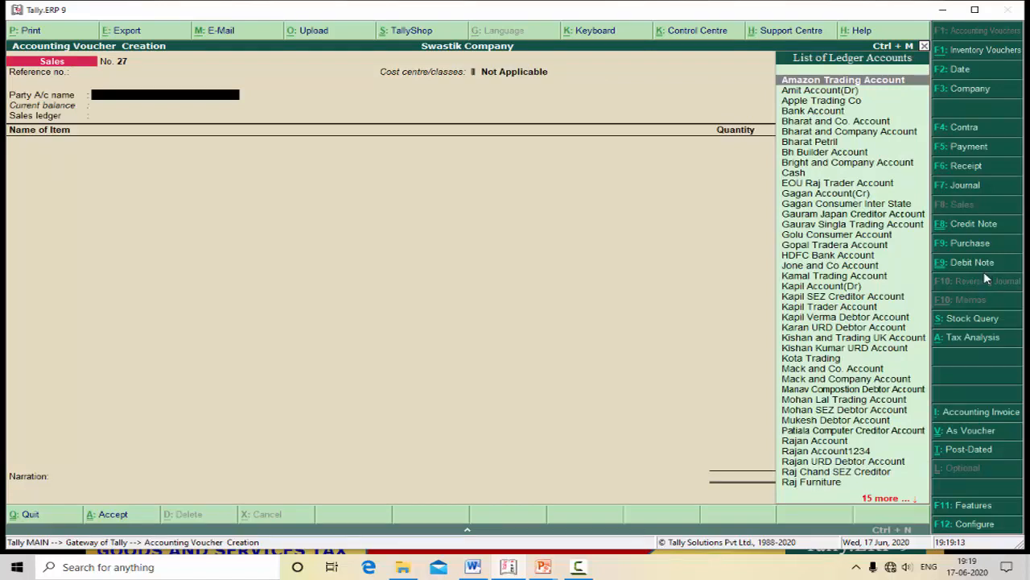
Create a party ledger named Global Trader Account under Sundry Debtors.
key(alt+c)
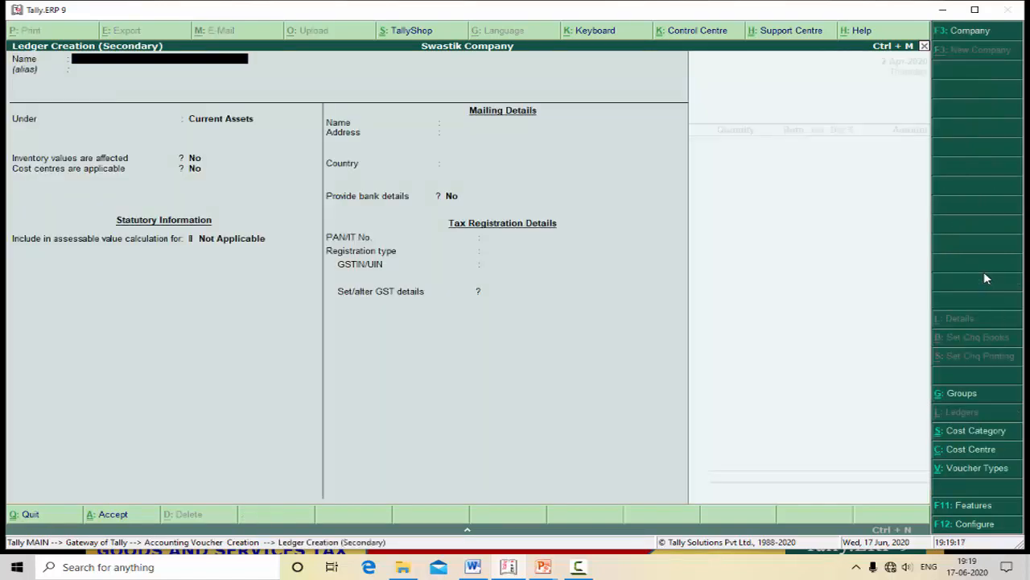
text(G)
text(l)
text(o)
text(bal)
text( Trader a)
text(ccount)
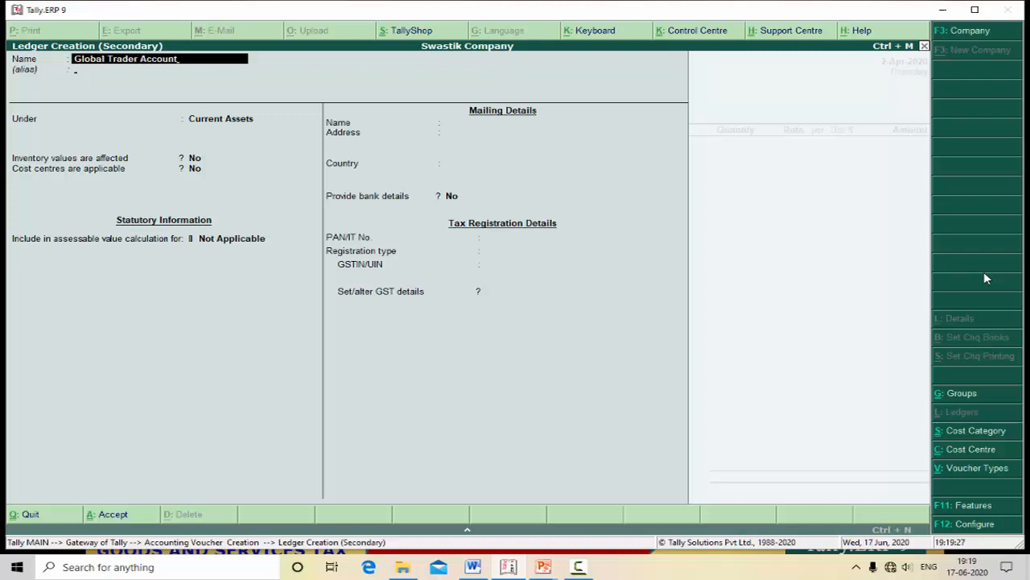
key(Return)
text(Su)
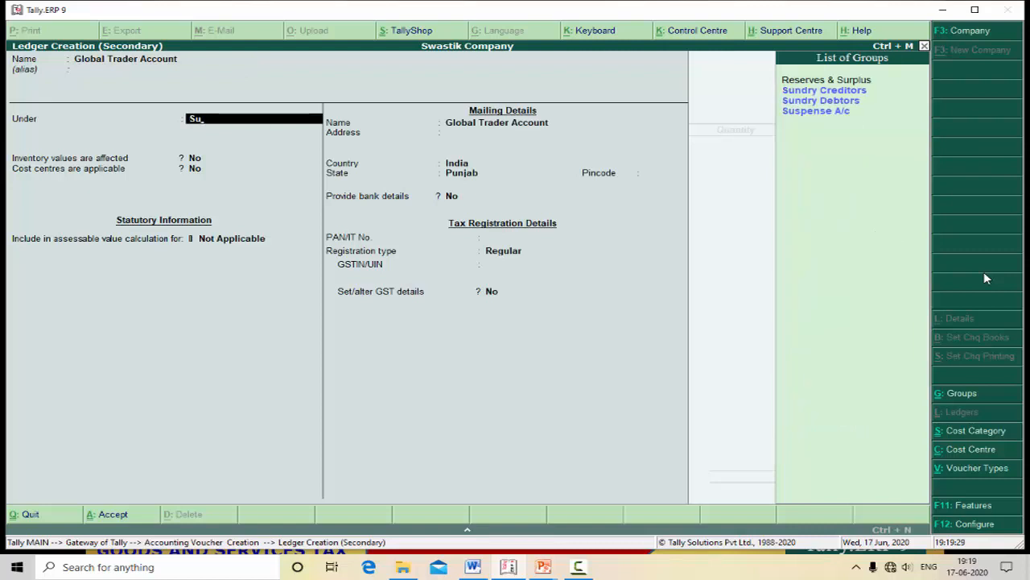
key(Down)
key(Return)
Keep bill-by-bill balances, country India, state Punjab, no bank details and Regular registration for Global Trader Account, leaving PAN and GSTIN blank.
key(Return)
key(Return)
key(Return)
key(Return)
key(Return)
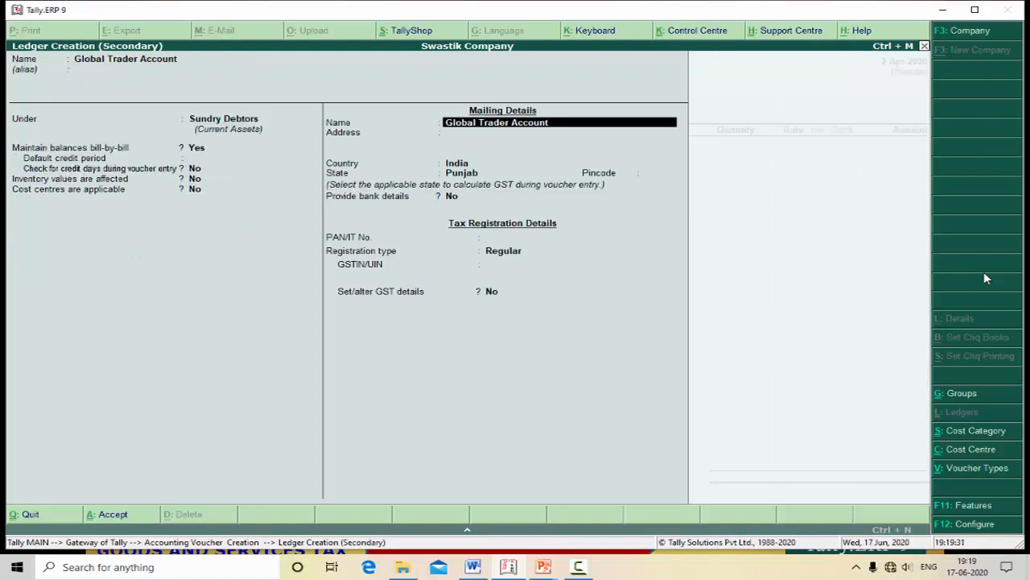
key(Return)
key(Return)
key(Return)
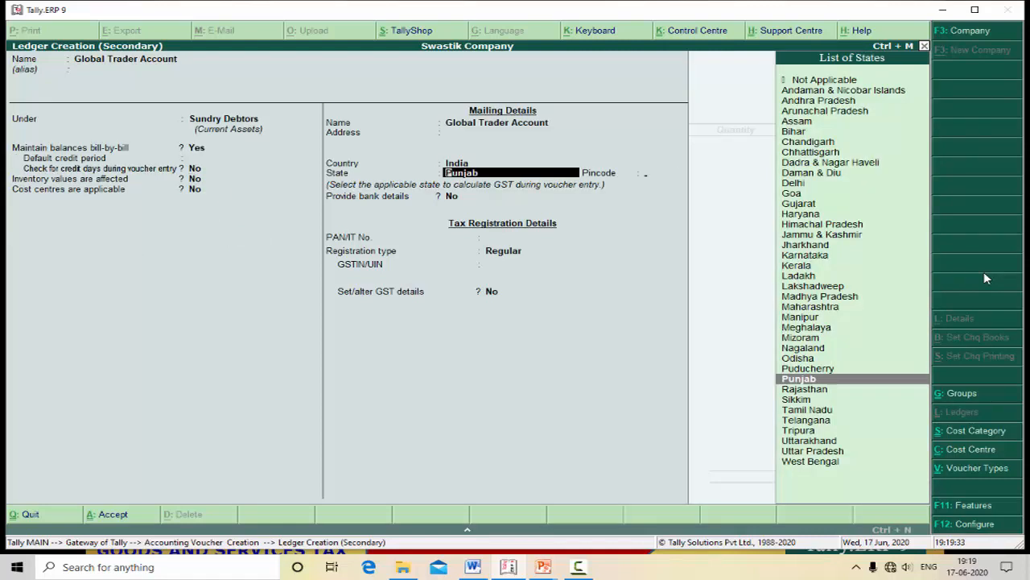
key(Return)
key(Return)
key(Return)
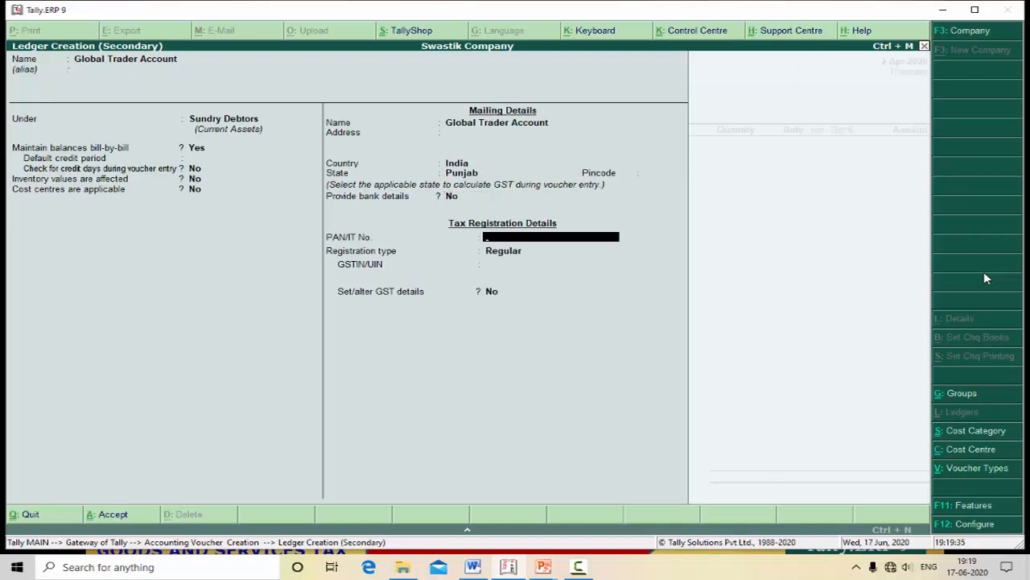
key(Return)
key(Return)
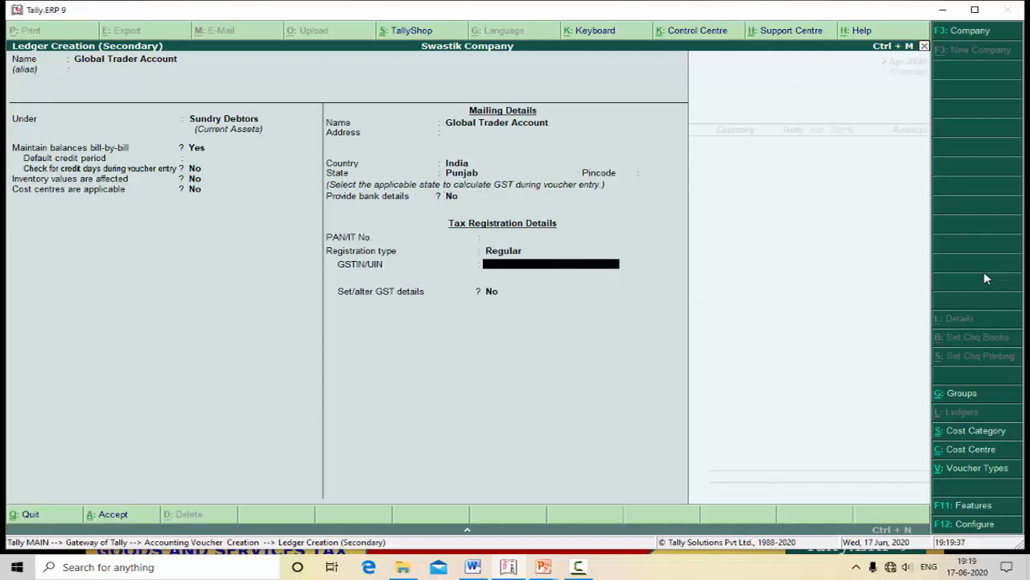
key(Return)
key(Return)
Set the GST details of Global Trader Account to Regular registration with party type SEZ, and save the ledger into the sales voucher.
key(y)
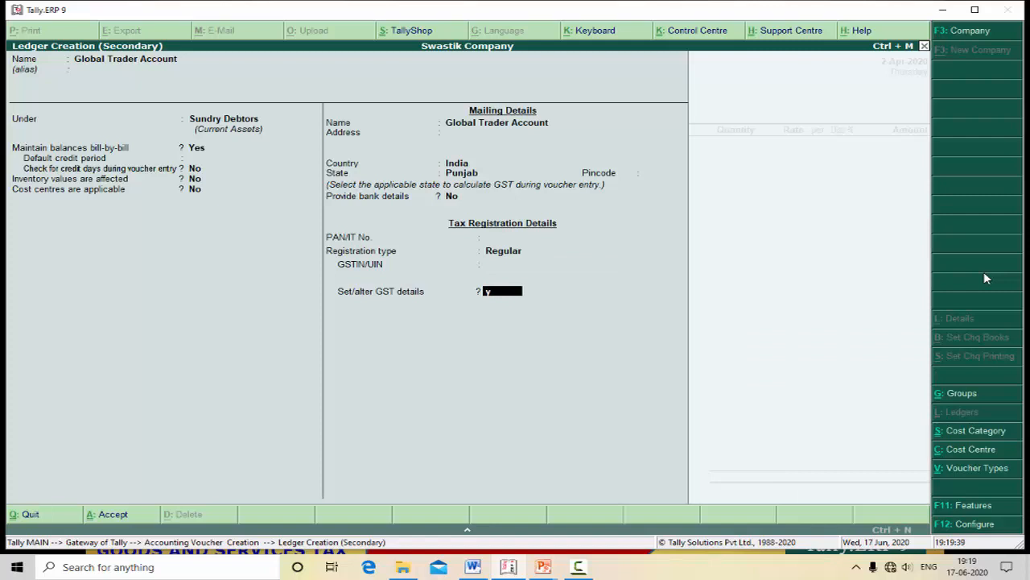
key(Return)
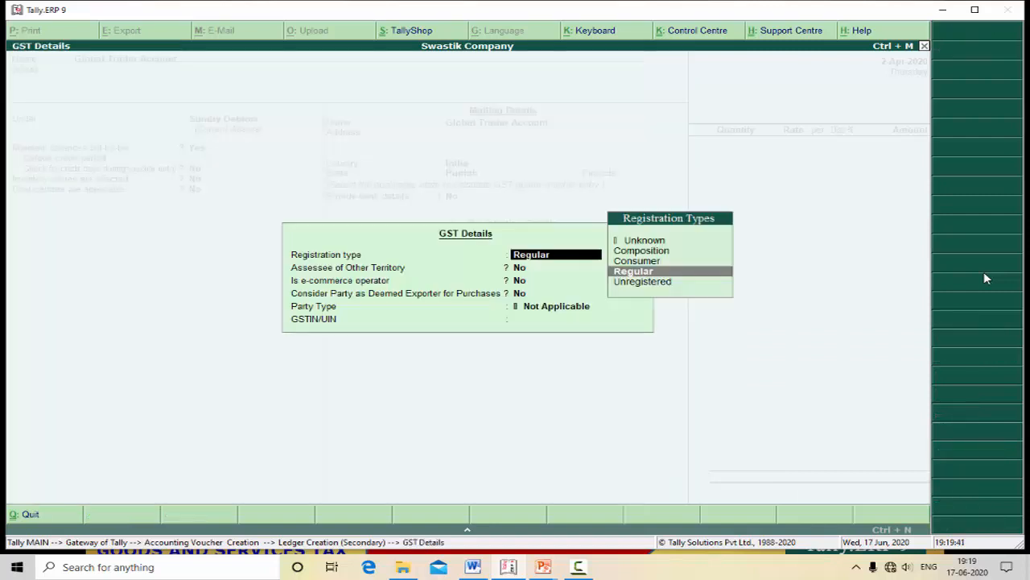
key(Return)
key(Return)
key(Return)
key(Return)
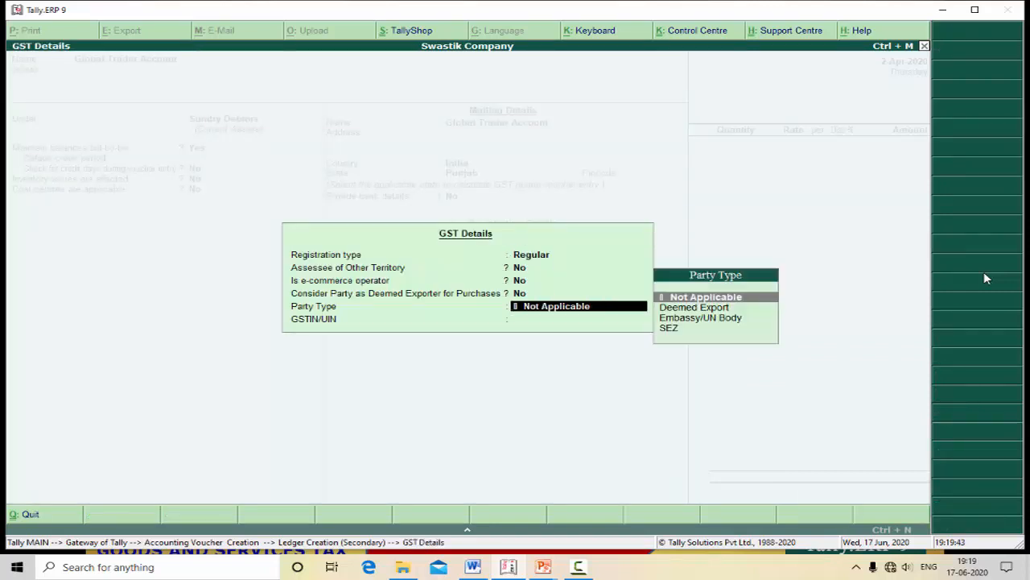
key(Down)
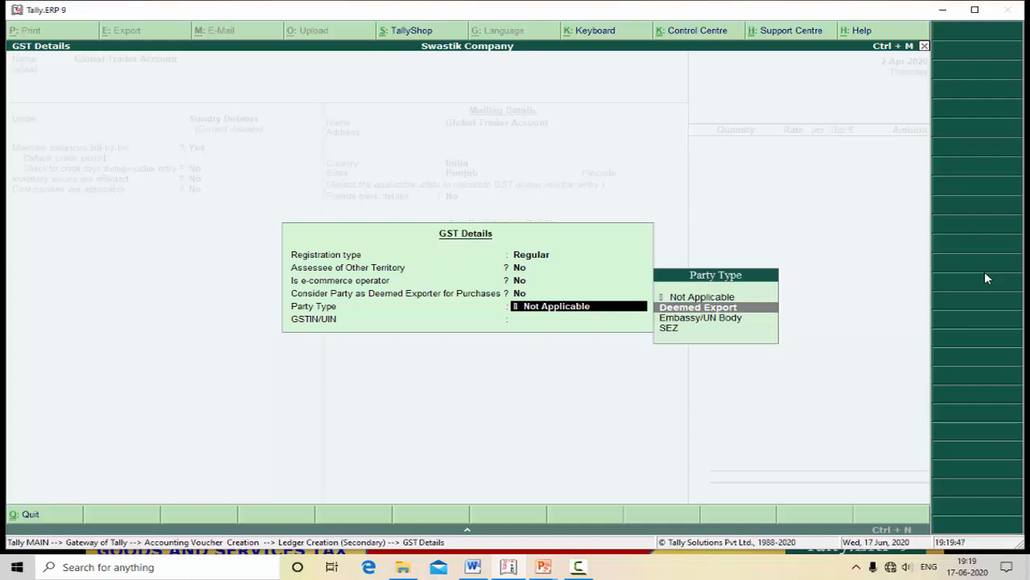
key(Down)
key(Down)
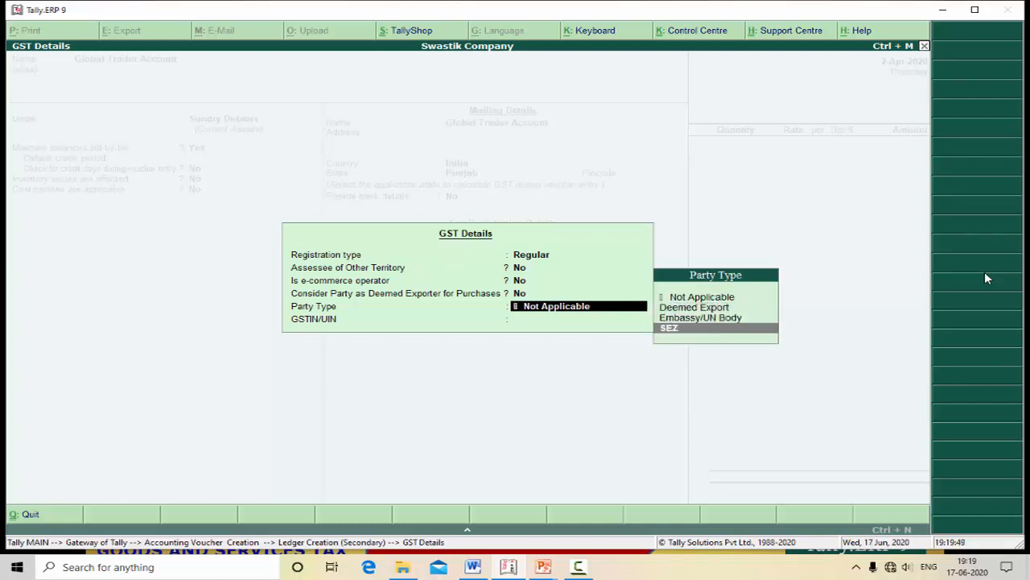
key(Return)
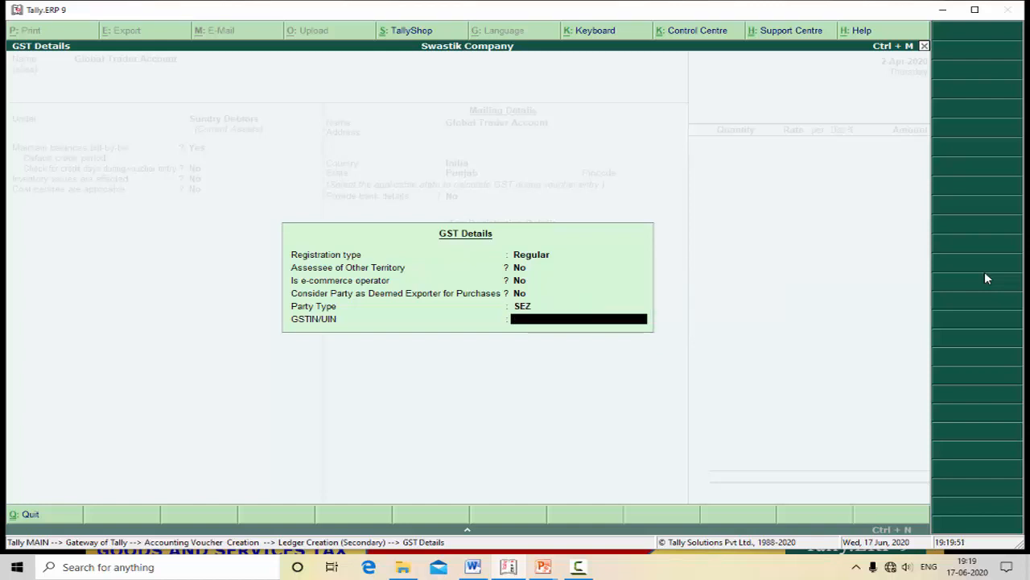
key(Return)
key(Return)
key(Return)
key(Return)
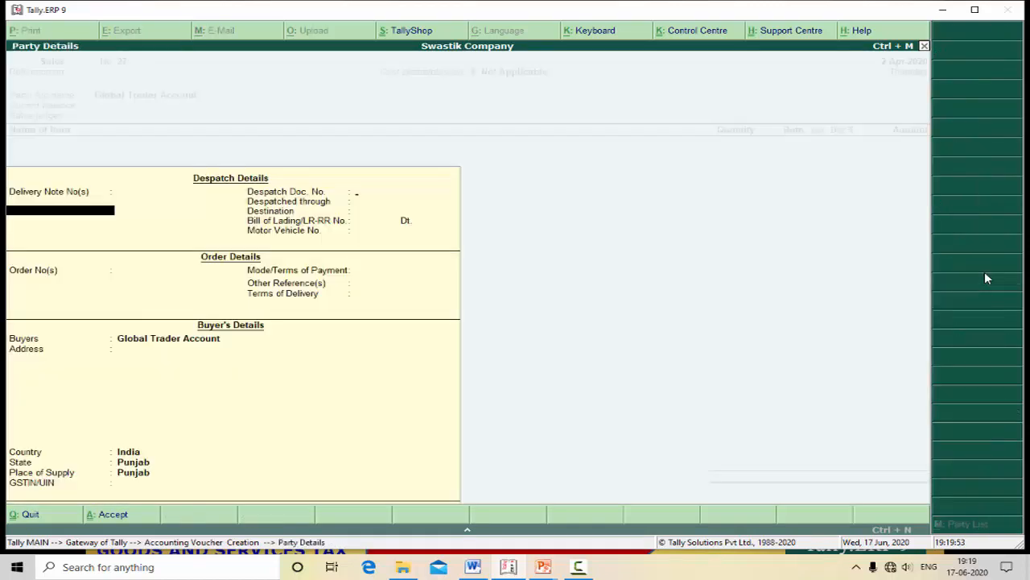
Leave the despatch and order details blank and accept Global Trader Account as buyer with place of supply Punjab.
key(Return)
key(Return)
key(Return)
key(Return)
key(Return)
key(Return)
key(Return)
key(Return)
key(Return)
key(Return)
key(Return)
key(Return)
key(Return)
key(Return)
key(Return)
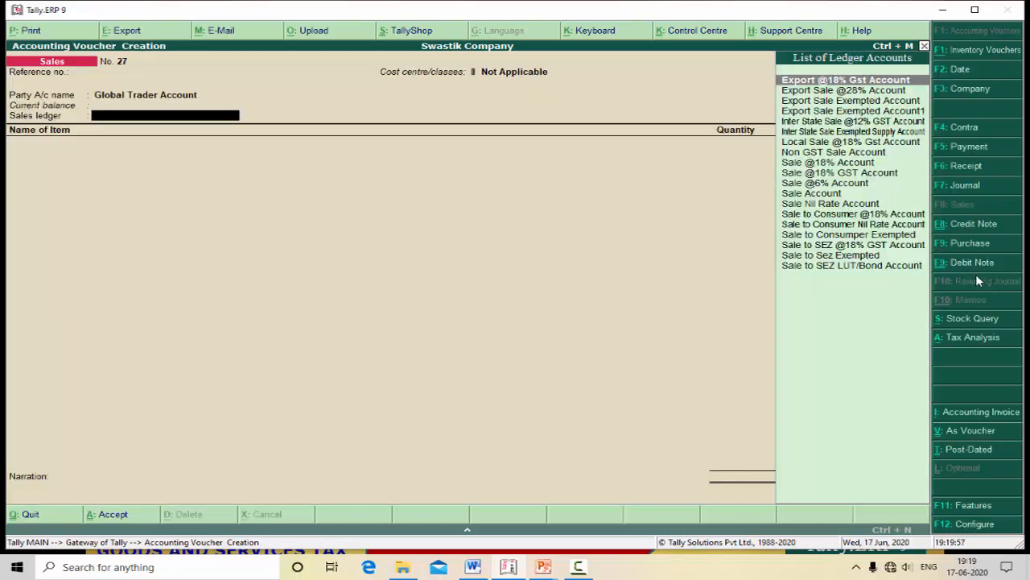
key(alt+c)
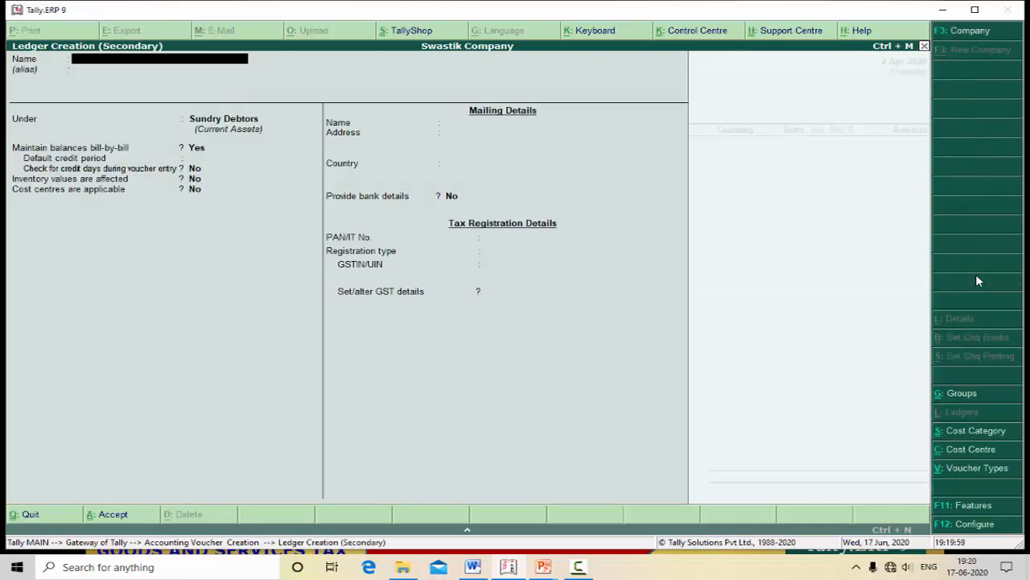
text(Sale to SEZ @18)
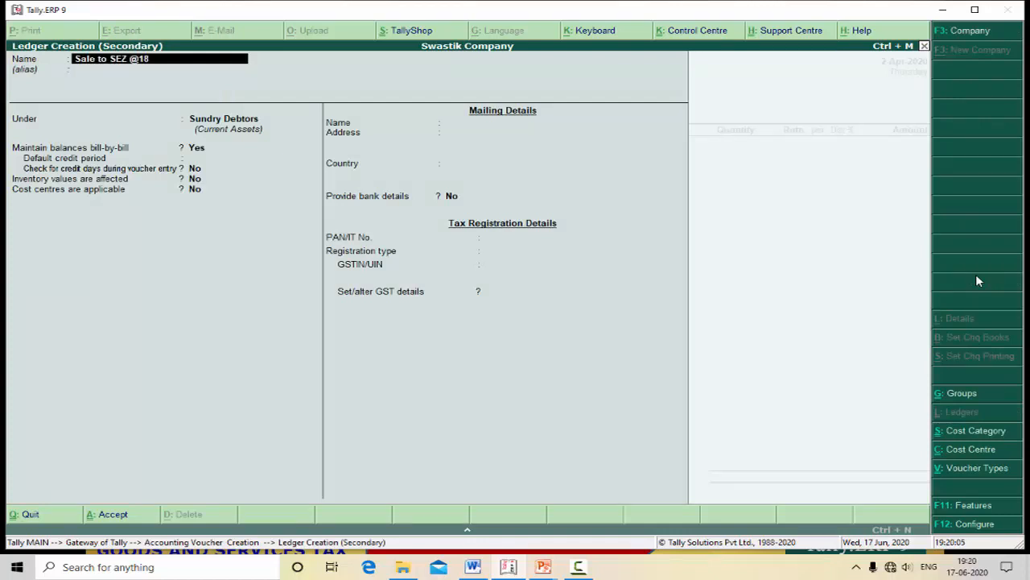
text(% Account)
key(Return)
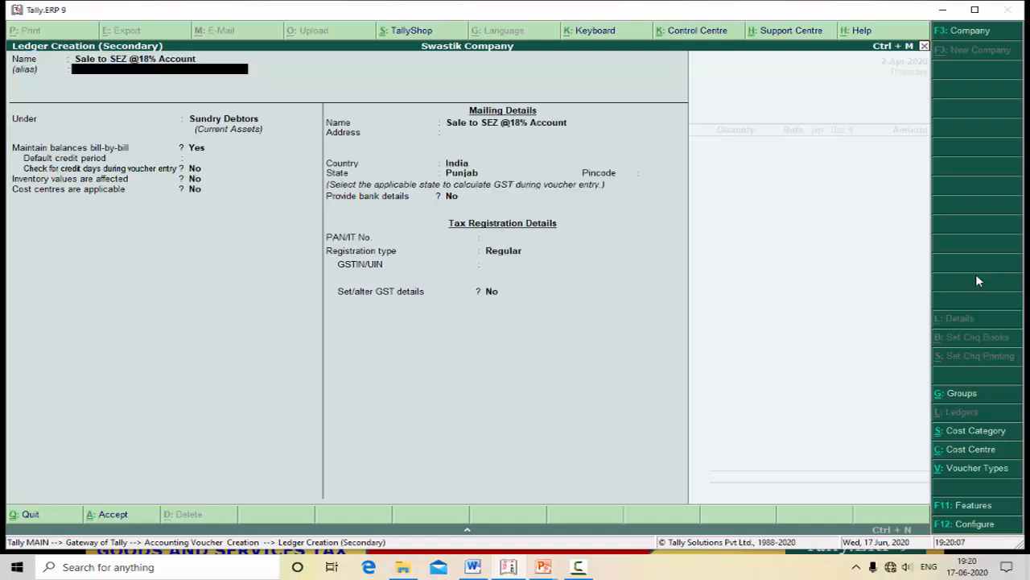
key(Return)
text(sal)
key(Return)
key(Return)
key(Return)
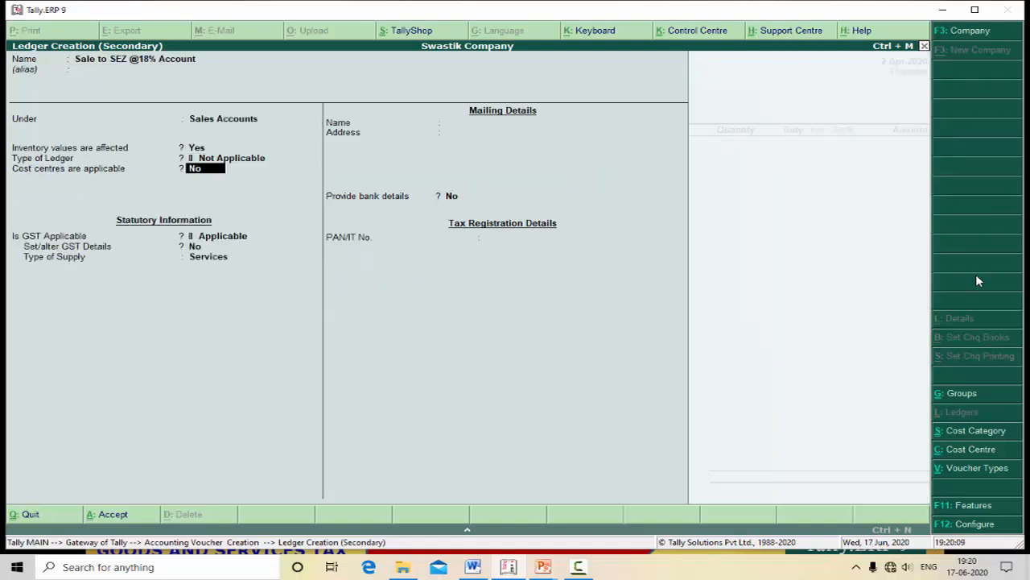
key(Return)
key(Return)
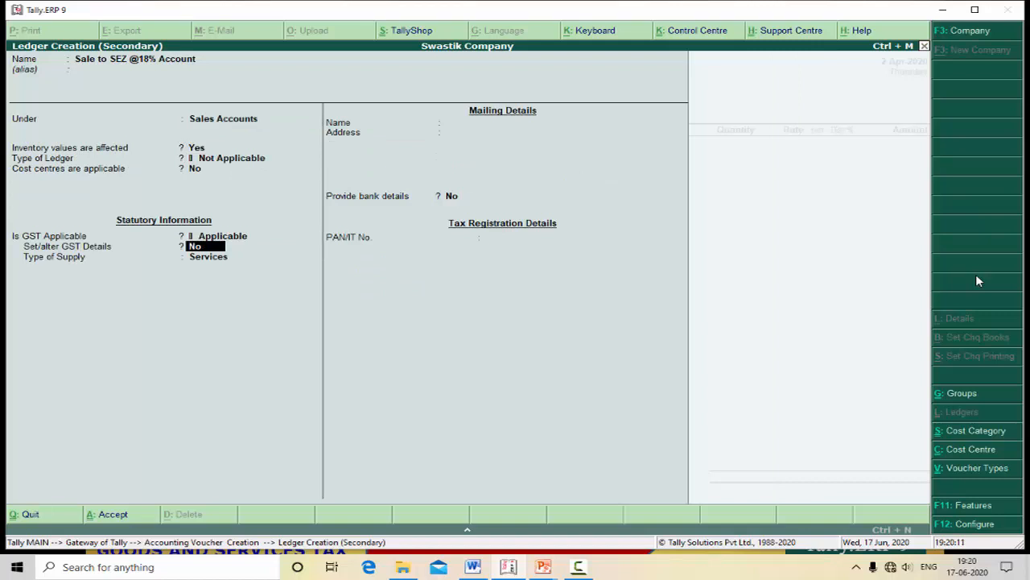
Open the sales ledger's GST details, keep non-GST goods at No, and highlight Sales to SEZ - Taxable as nature of transaction.
key(y)
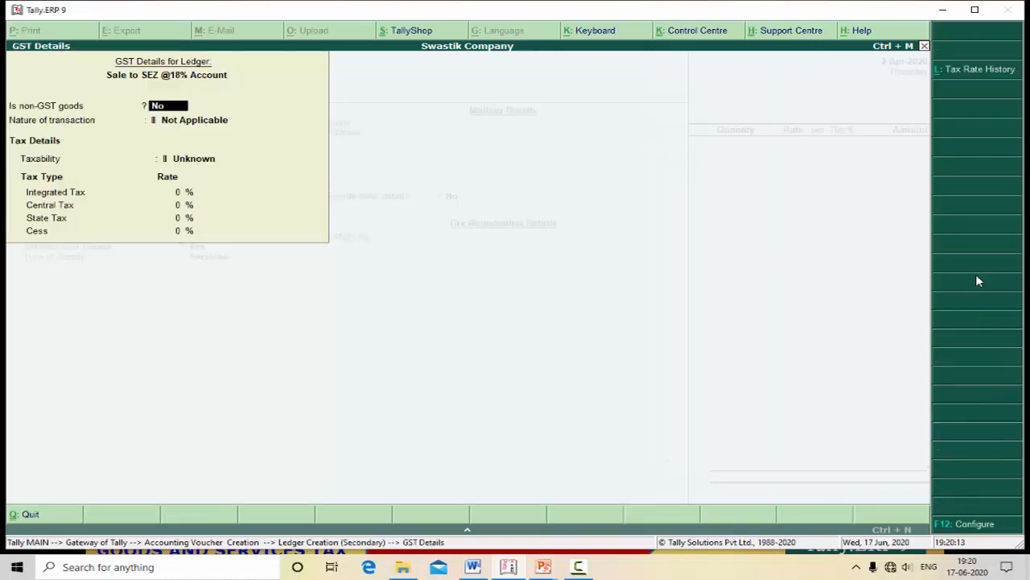
key(Return)
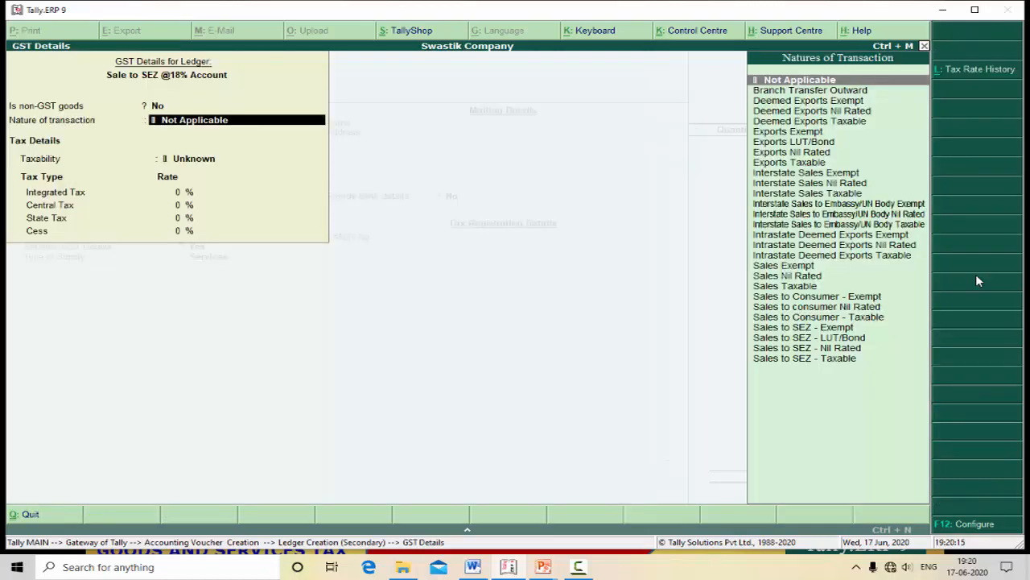
key(Down)
key(Down)
key(Down)
key(Down)
key(Down)
key(Down)
key(Down)
key(Down)
key(Down)
key(Down)
key(Down)
key(Down)
key(Down)
key(Down)
key(Down)
key(Down)
key(Down)
key(Down)
key(Down)
key(Down)
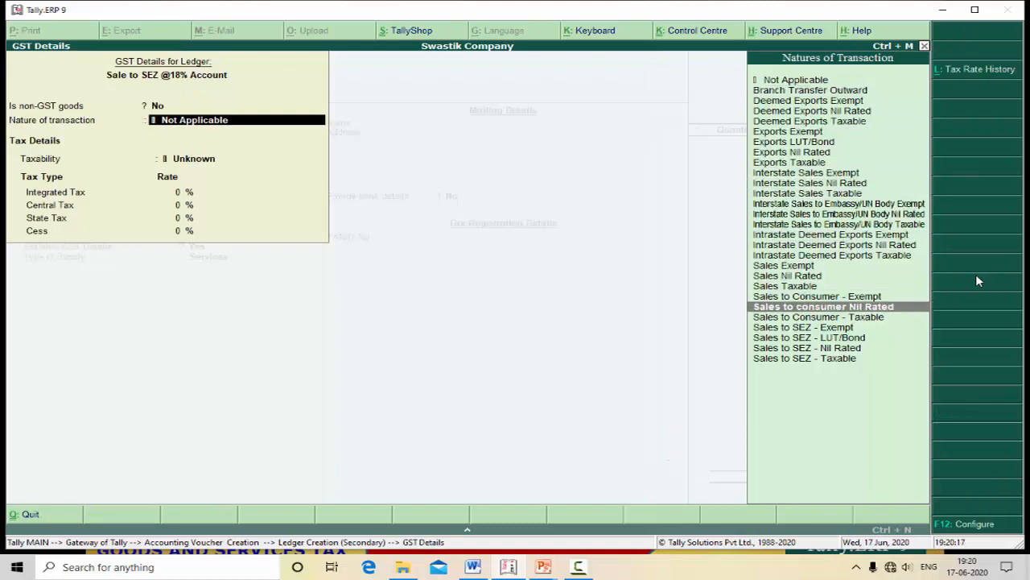
key(Down)
key(Down)
key(Down)
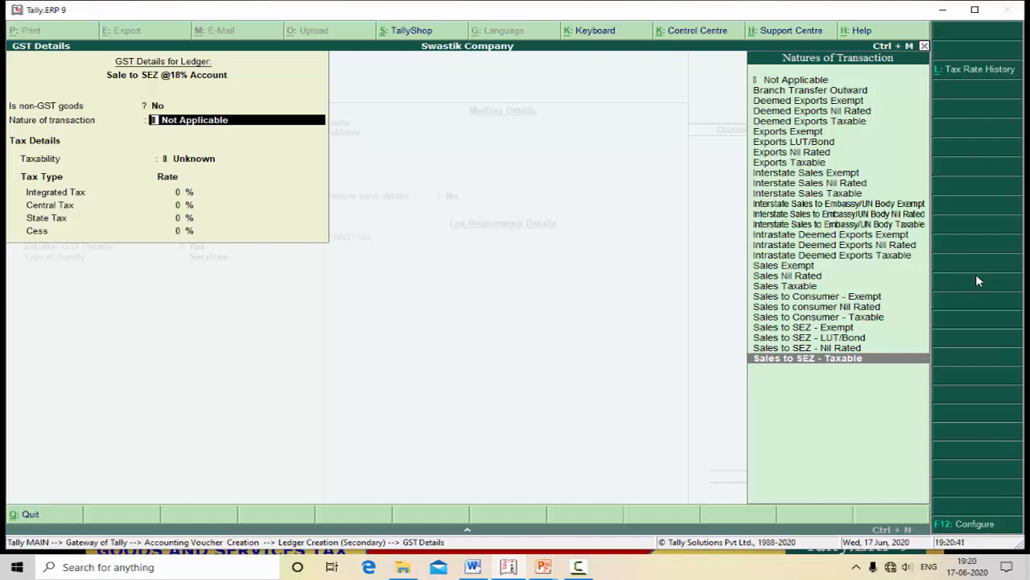
Compare the SEZ, consumer, regular sales and intrastate deemed export entries among the natures of transaction.
key(Up)
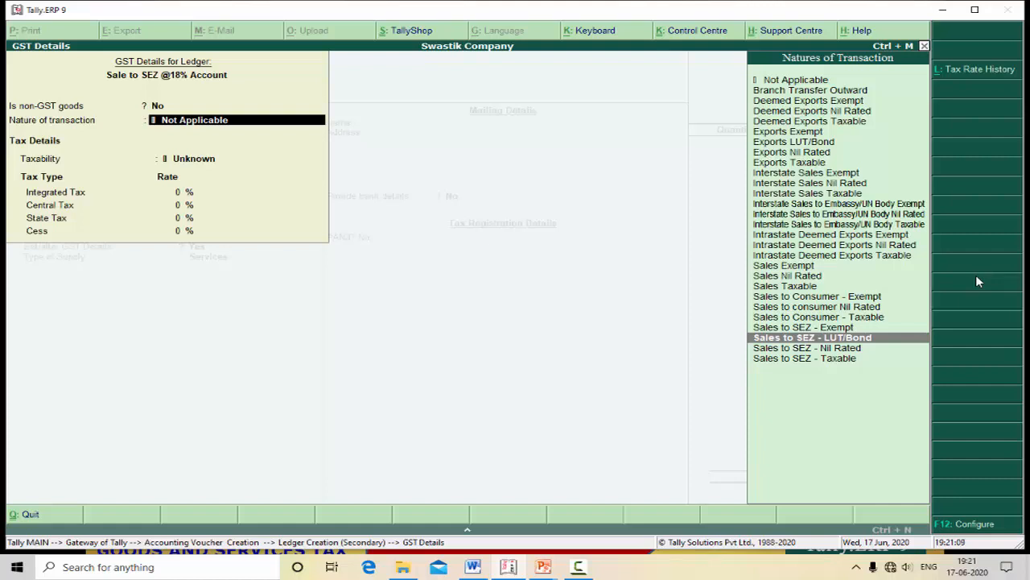
key(Down)
key(Down)
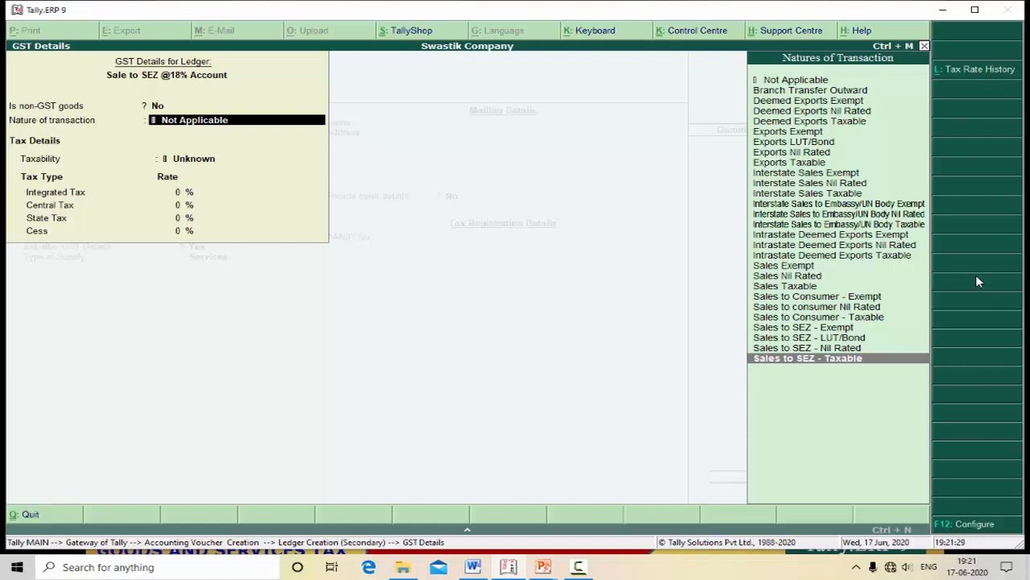
key(Up)
key(Up)
key(Up)
key(Up)
key(Up)
key(Up)
key(Up)
key(Up)
key(Up)
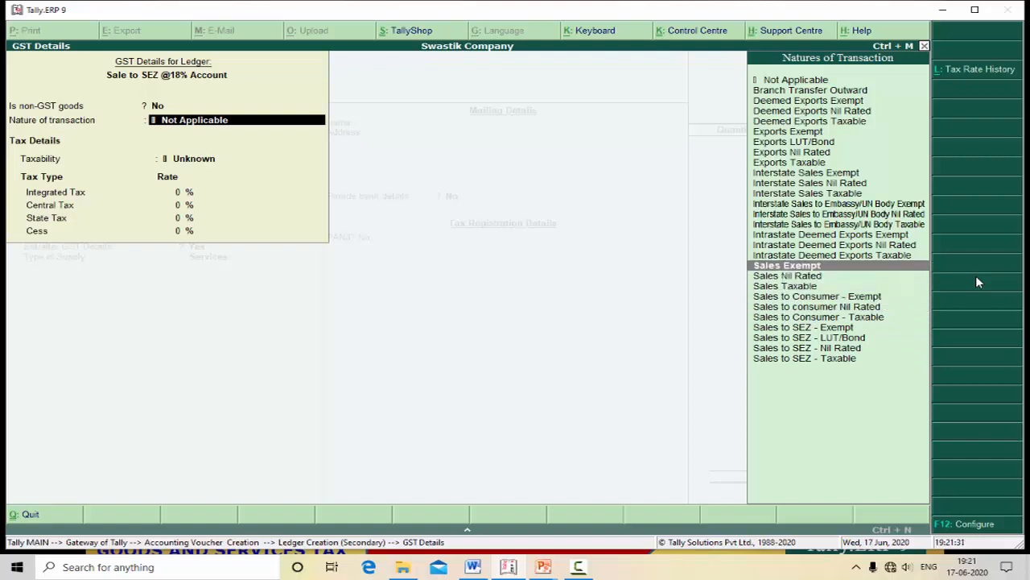
key(Up)
key(Up)
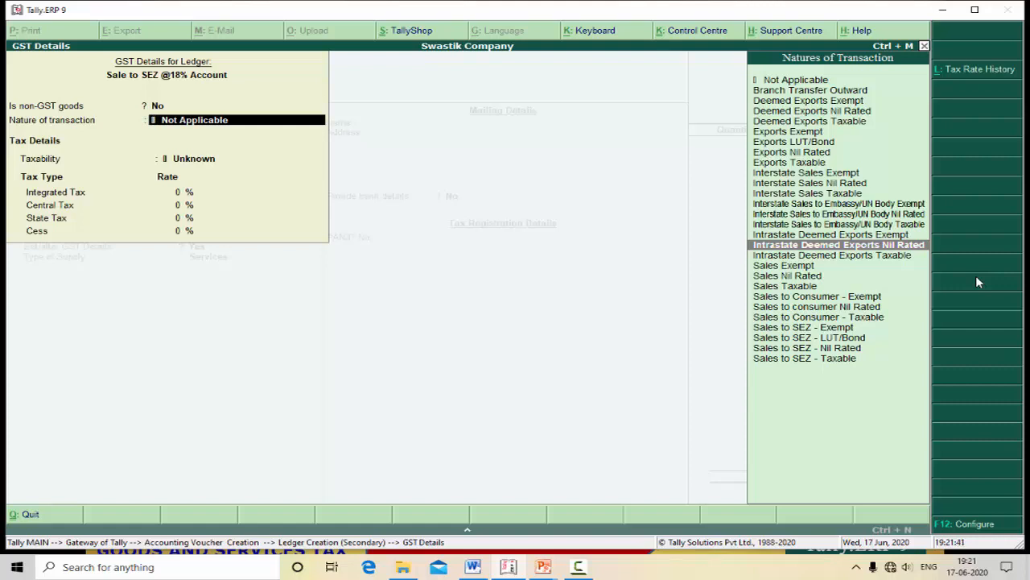
key(Down)
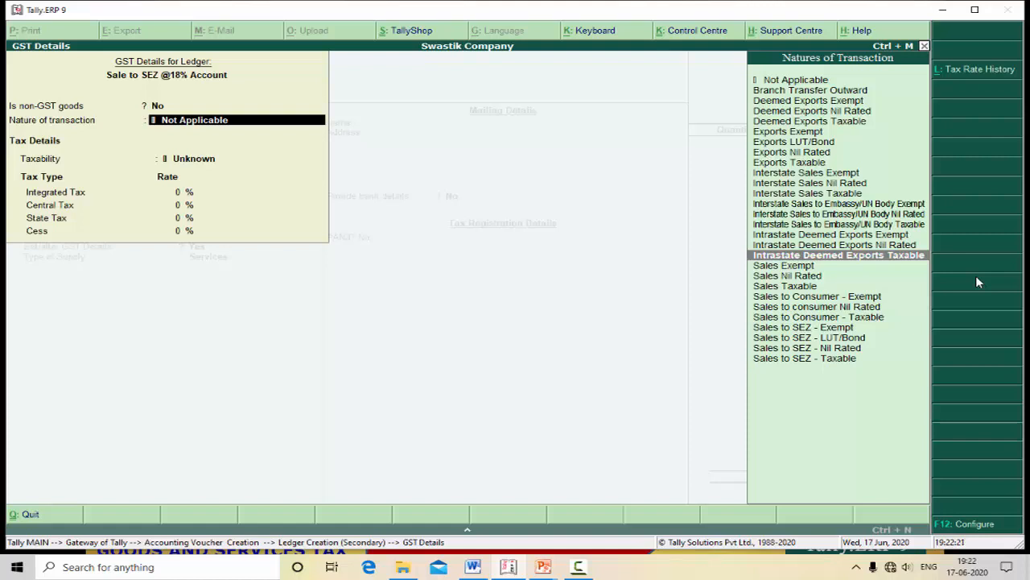
Review the interstate, Embassy/UN Body, export and deemed export natures of transaction, comparing Deemed Exports Taxable with Intrastate Deemed Exports Taxable.
key(Up)
key(Up)
key(Up)
key(Up)
key(Up)
key(Up)
key(Up)
key(Up)
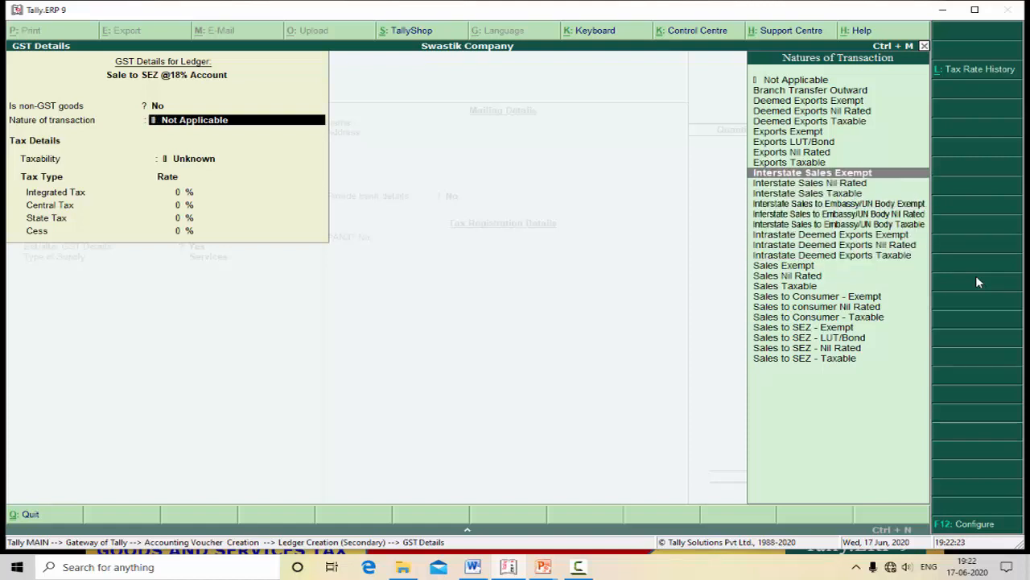
key(Up)
key(Up)
key(Up)
key(Up)
key(Up)
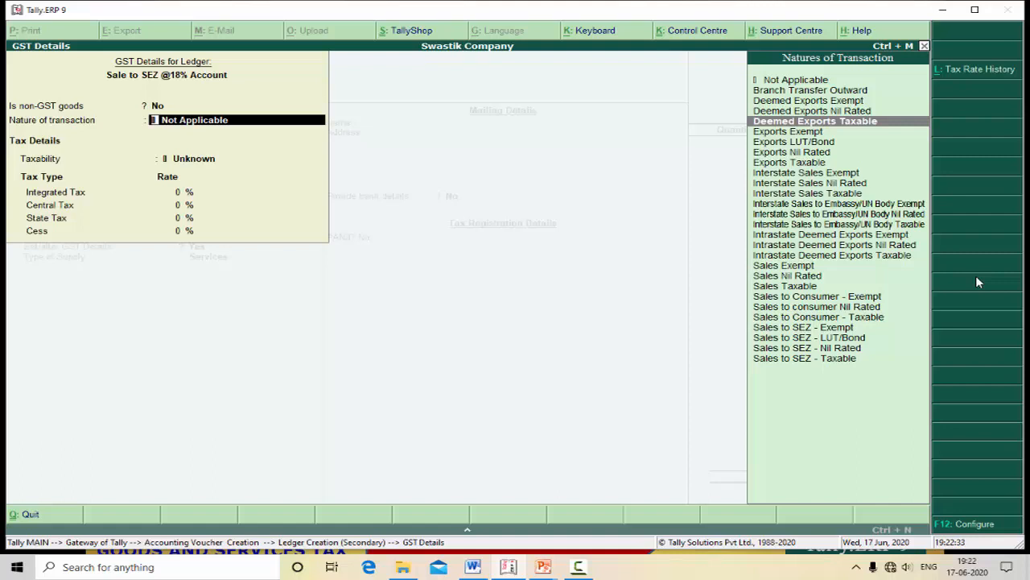
key(Down)
key(Down)
key(Down)
key(Down)
key(Down)
key(Down)
key(Down)
key(Down)
key(Down)
key(Down)
key(Down)
key(Down)
key(Down)
key(Down)
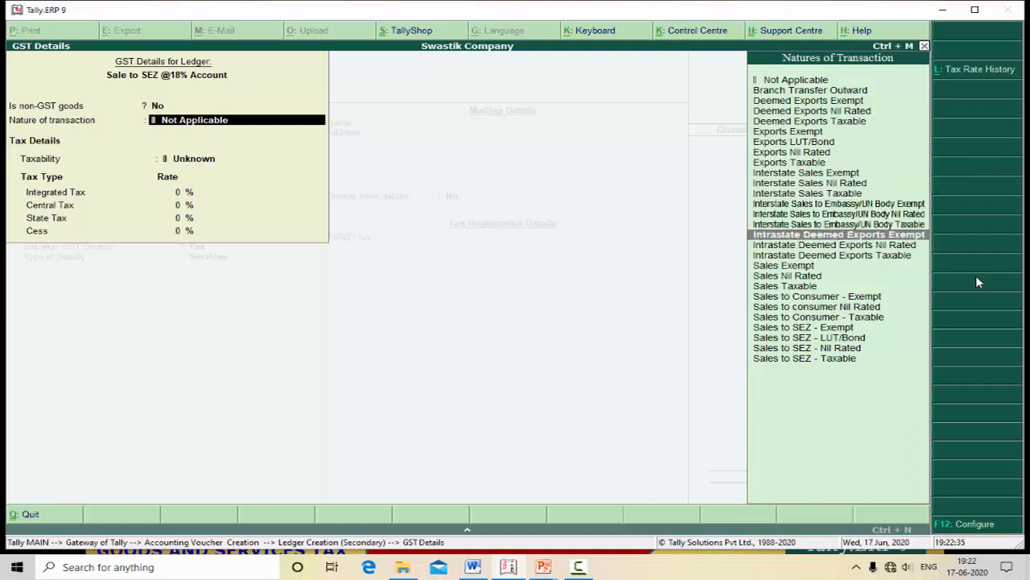
key(Up)
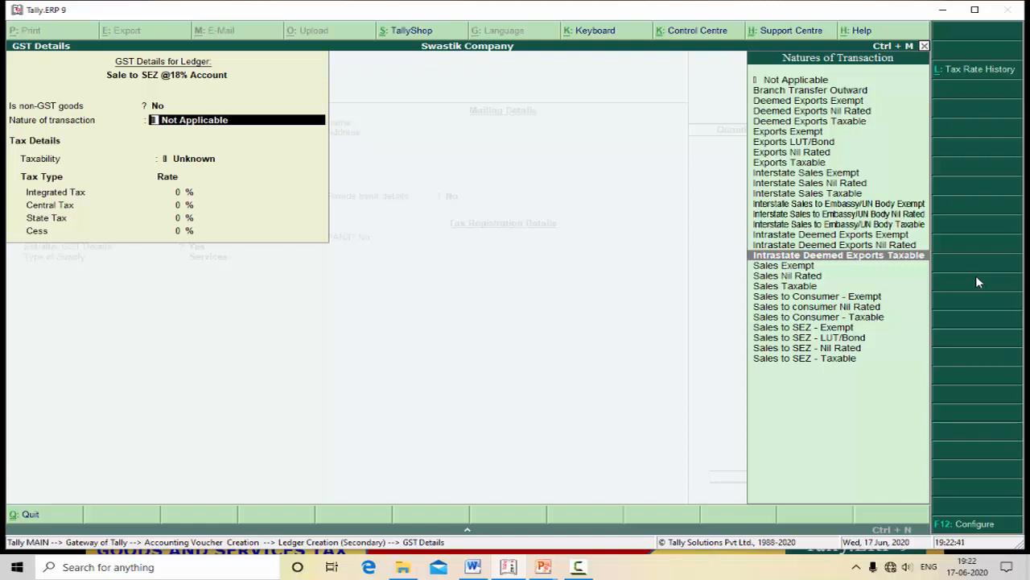
key(Up)
key(Up)
key(Up)
key(Up)
key(Up)
key(Up)
key(Up)
key(Up)
key(Up)
key(Up)
key(Up)
key(Up)
key(Up)
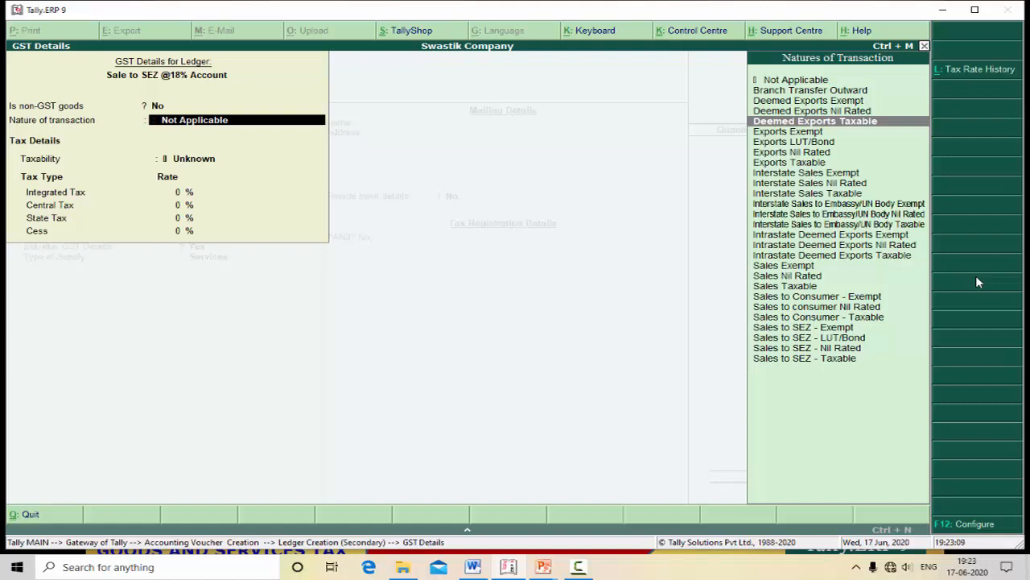
key(Escape)
key(Escape)
key(y)
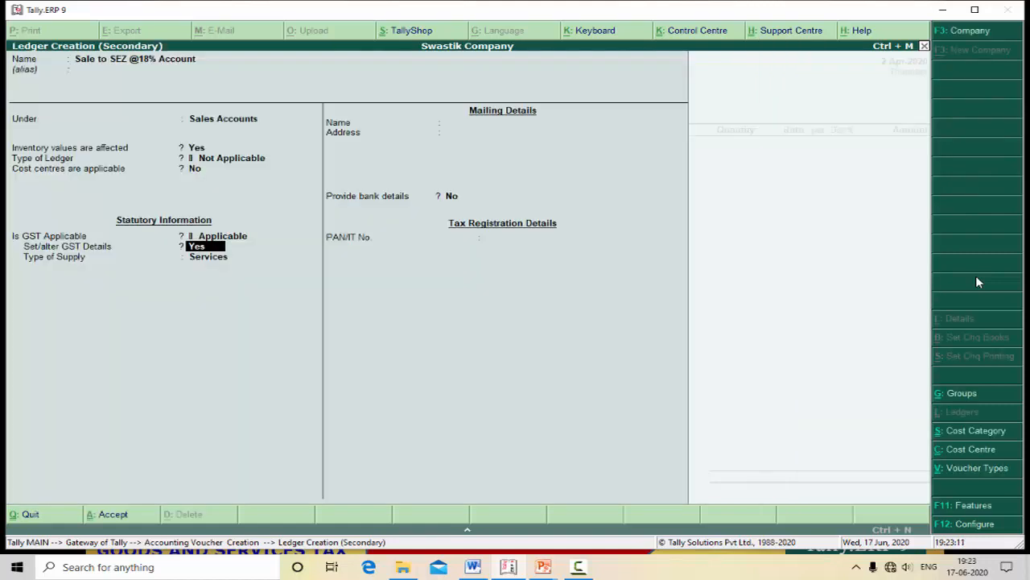
key(Escape)
key(y)
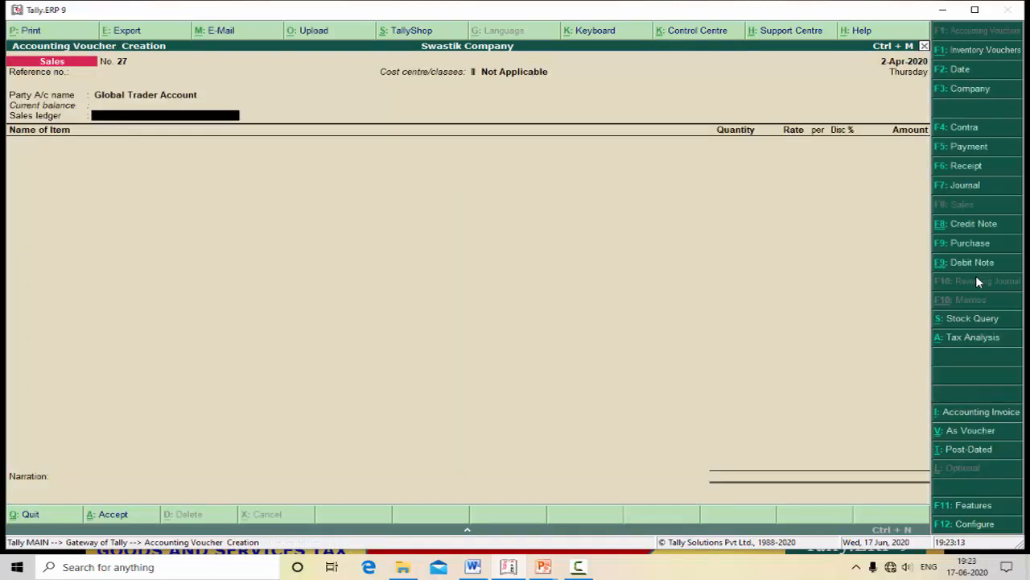
key(Escape)
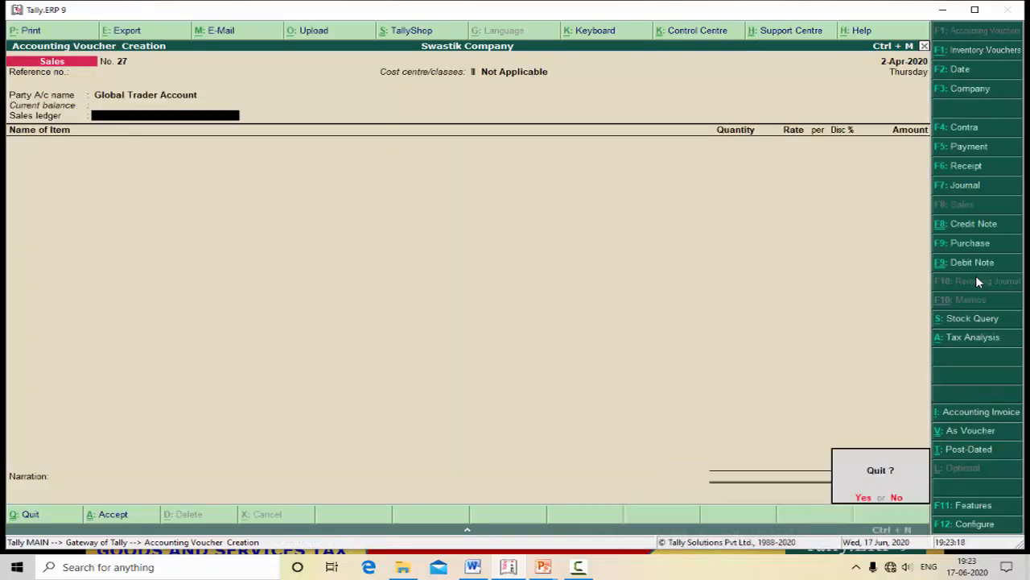
key(n)
key(BackSpace)
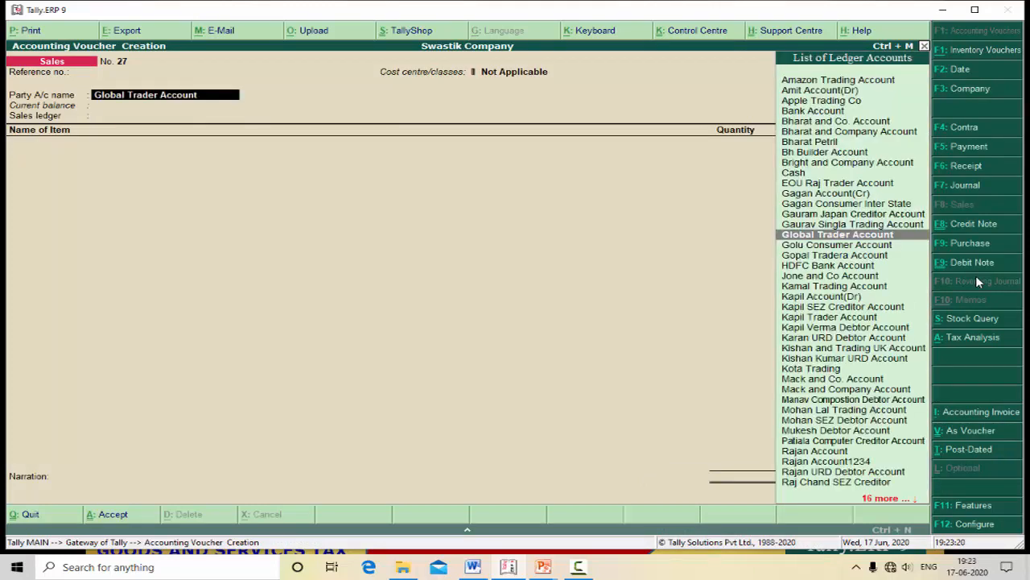
Create a party ledger named World Trade Orginsation Account under Sundry Debtors with bill-by-bill balances, no inventory values affected and no cost centres.
key(alt+c)
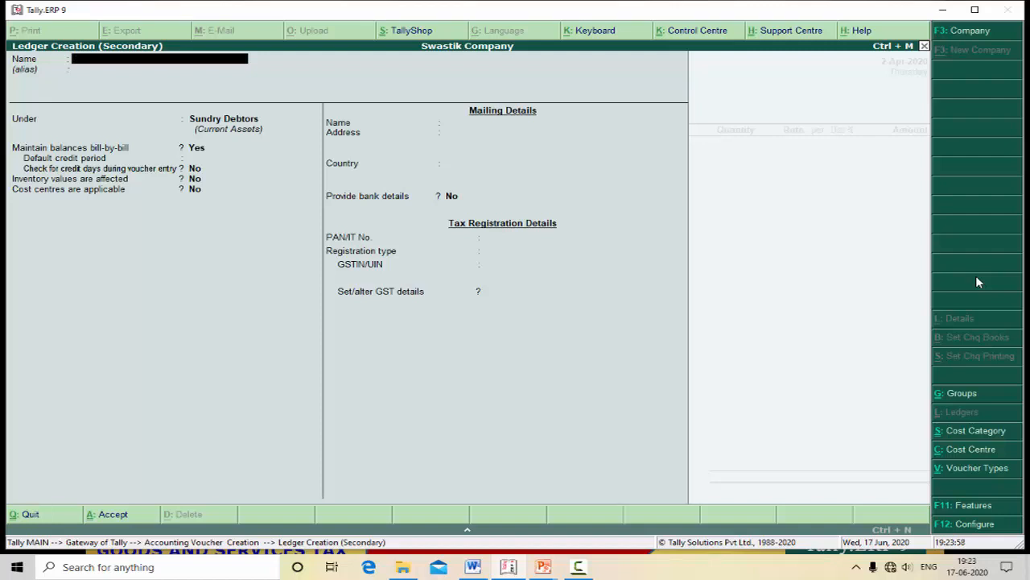
text(World Trade Or)
text(gin)
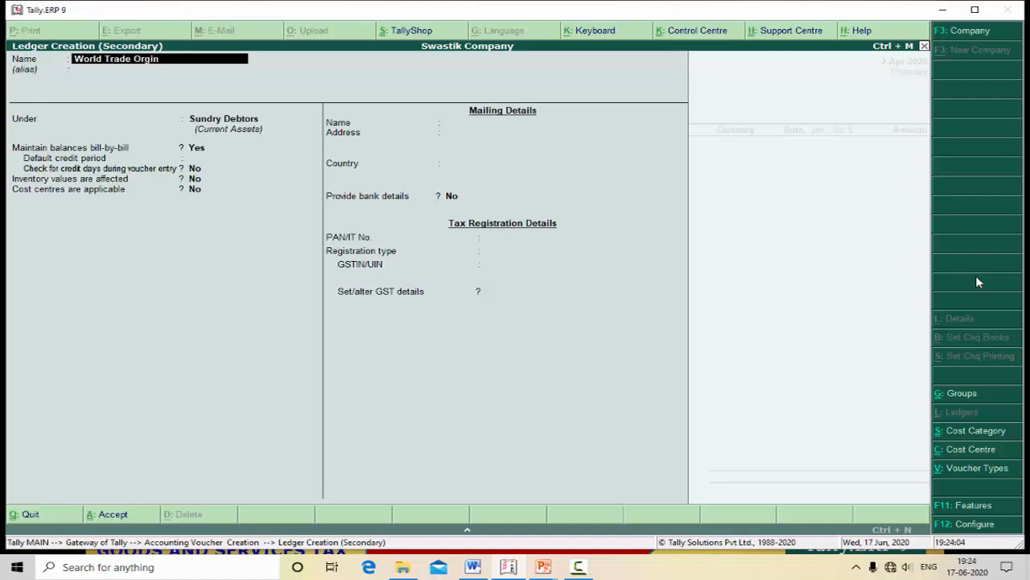
text(sation Account)
key(Return)
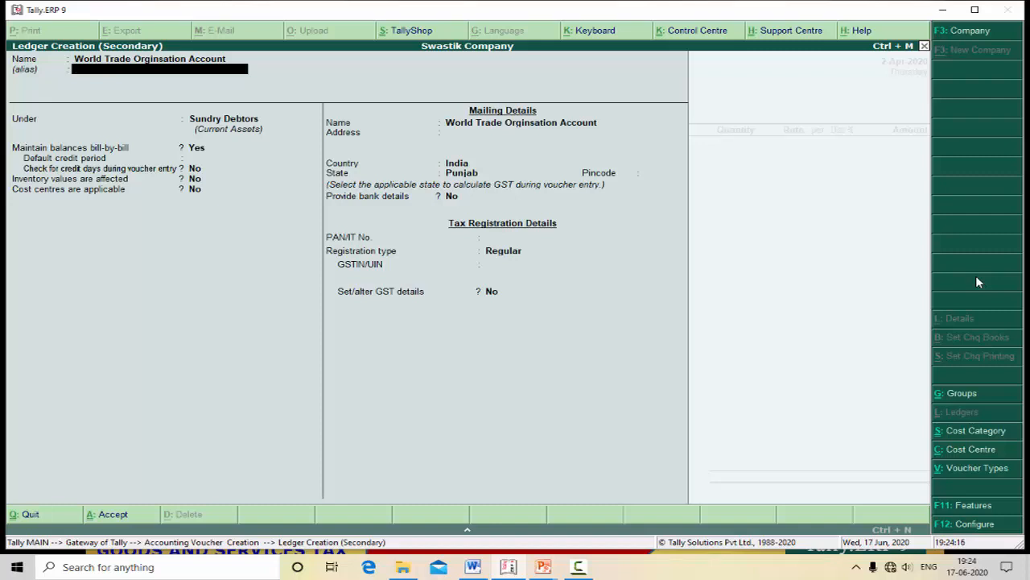
key(Return)
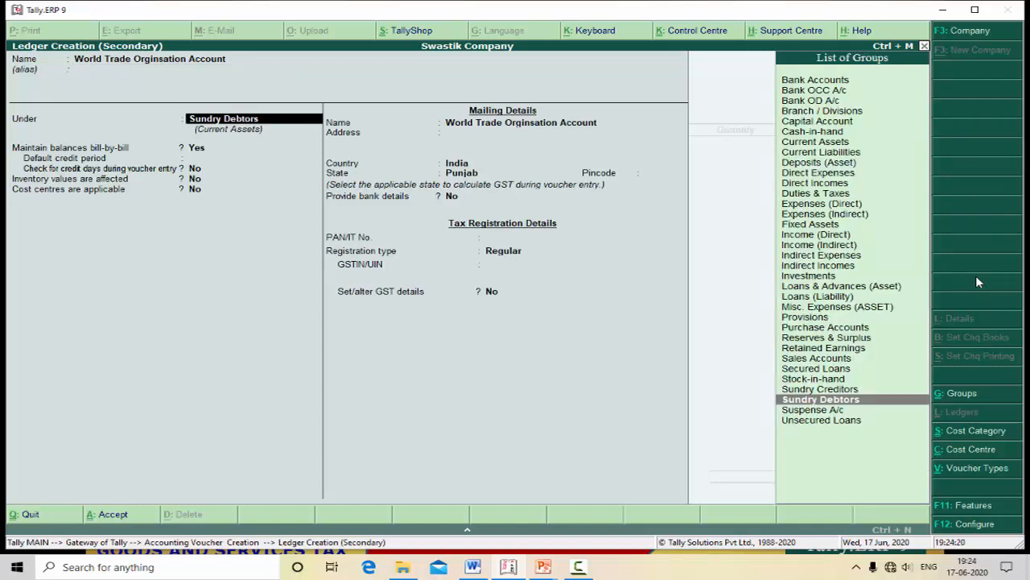
key(Return)
key(Return)
key(Return)
key(Return)
key(Return)
key(Return)
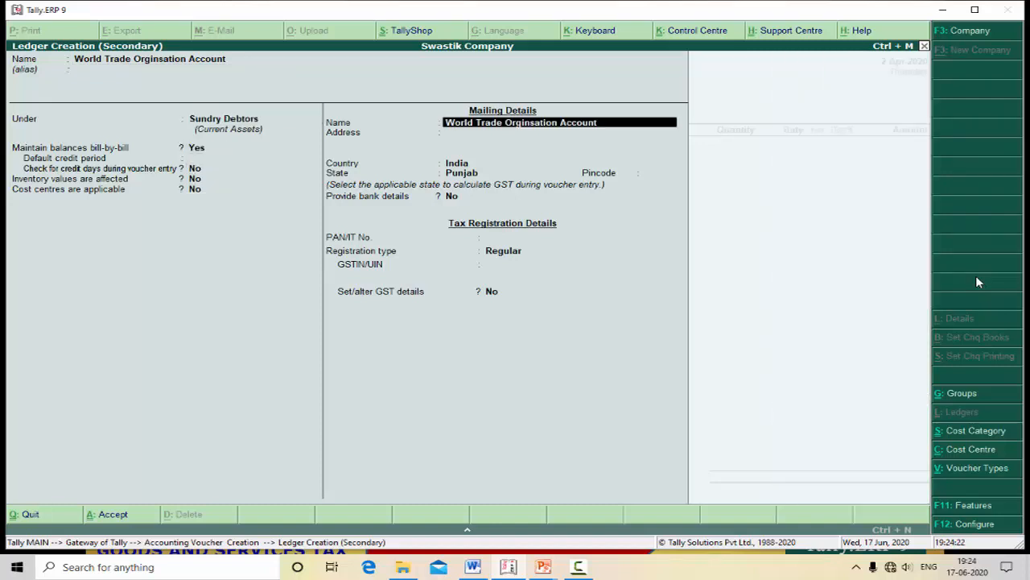
Keep the new party's country India, state Punjab, no bank details and Regular registration, leaving the address, PAN and GSTIN blank.
key(Return)
key(Return)
key(Return)
key(Return)
key(Return)
key(Return)
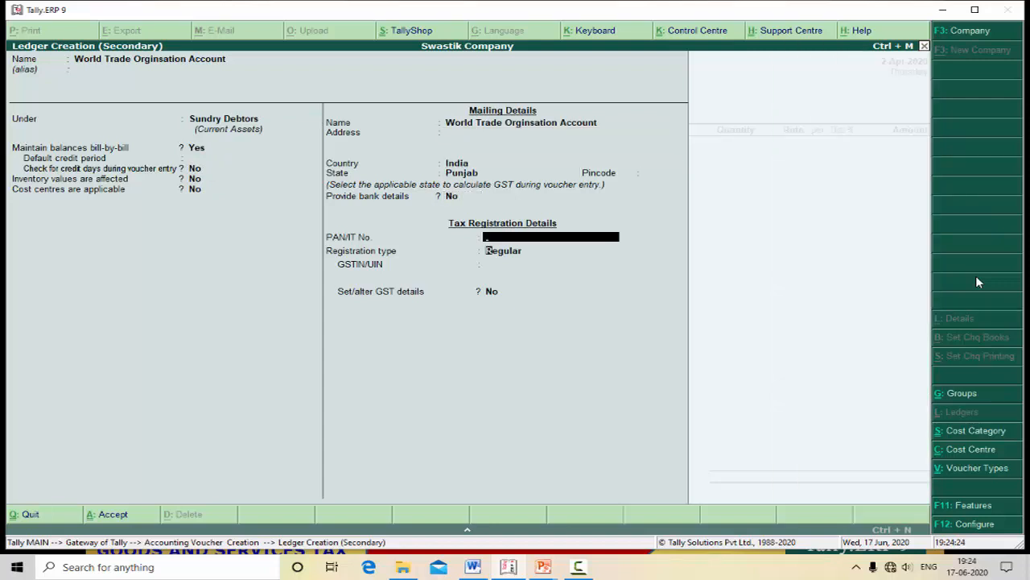
key(Return)
key(Return)
key(Return)
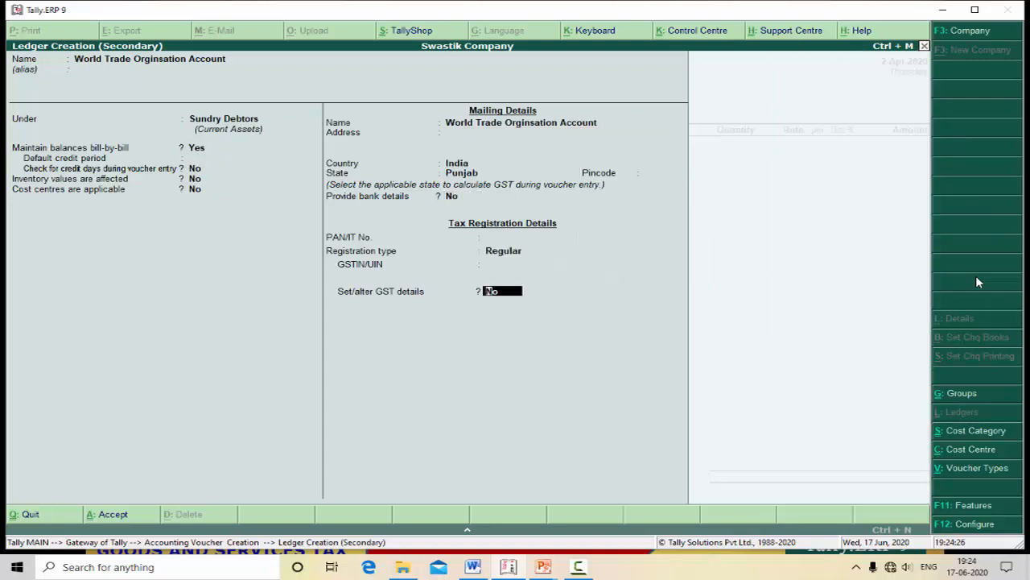
Set the party's GST details to Regular registration, not an e-commerce operator or deemed exporter, with party type Embassy/UN Body.
key(y)
key(Return)
key(Return)
key(Return)
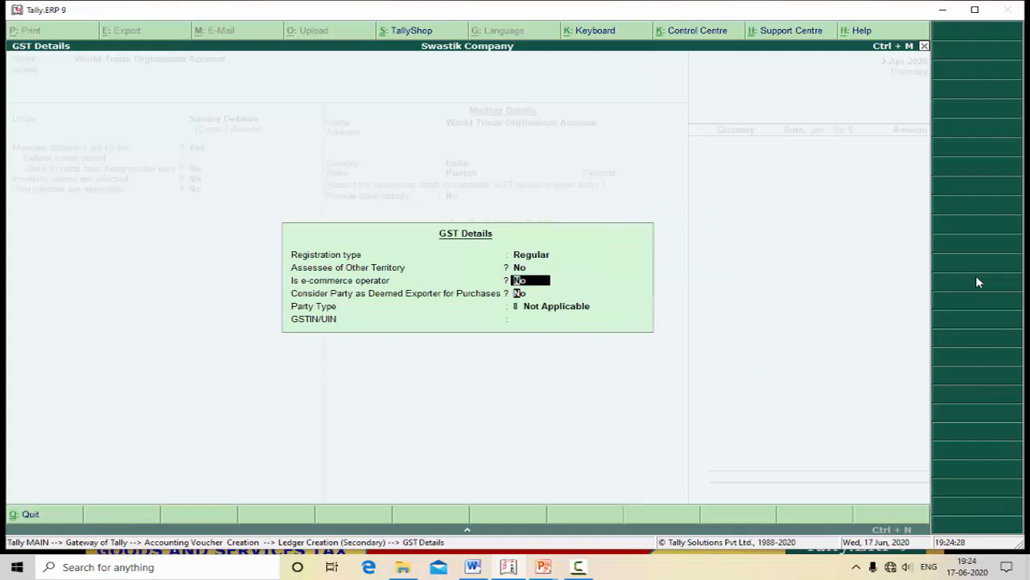
key(Return)
key(Return)
key(Down)
key(Down)
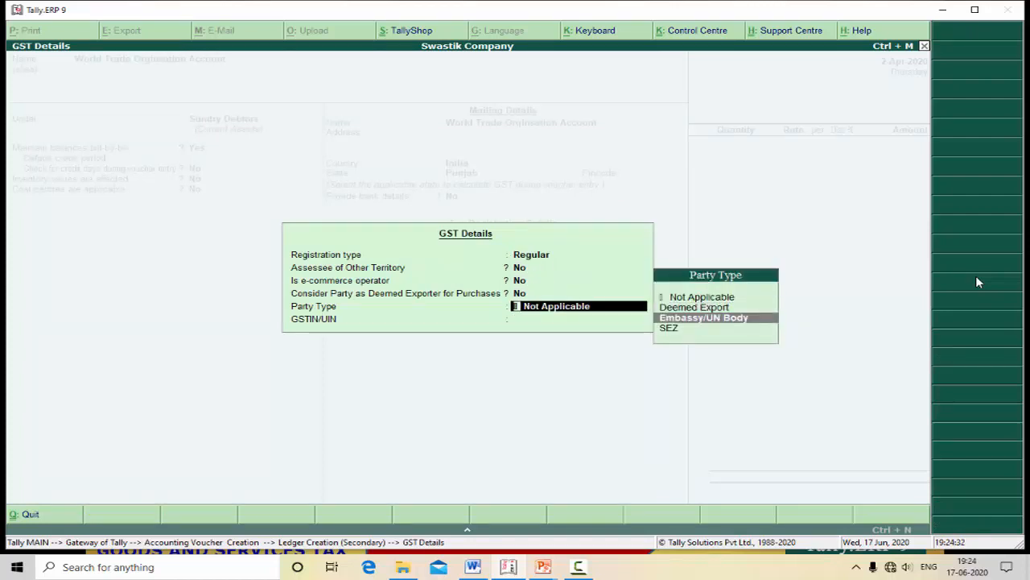
key(Return)
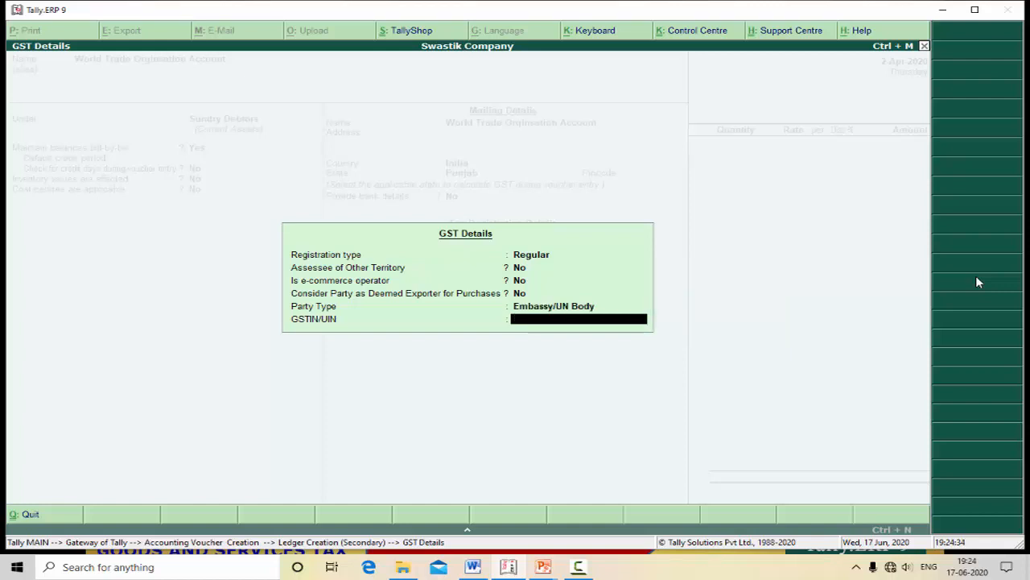
Save the party ledger without a GSTIN and accept World Trade Orginsation Account as buyer with blank despatch and order details.
key(Return)
key(Return)
key(Return)
key(Return)
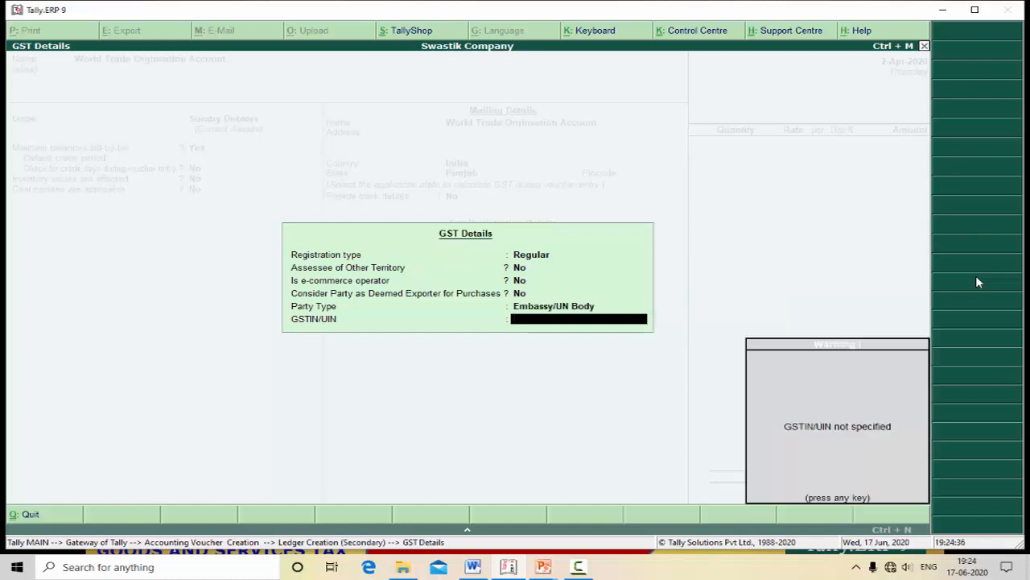
key(Return)
key(Return)
key(Return)
key(Return)
key(Return)
key(Return)
key(Return)
key(Return)
key(Return)
key(Return)
key(Return)
key(Return)
key(Return)
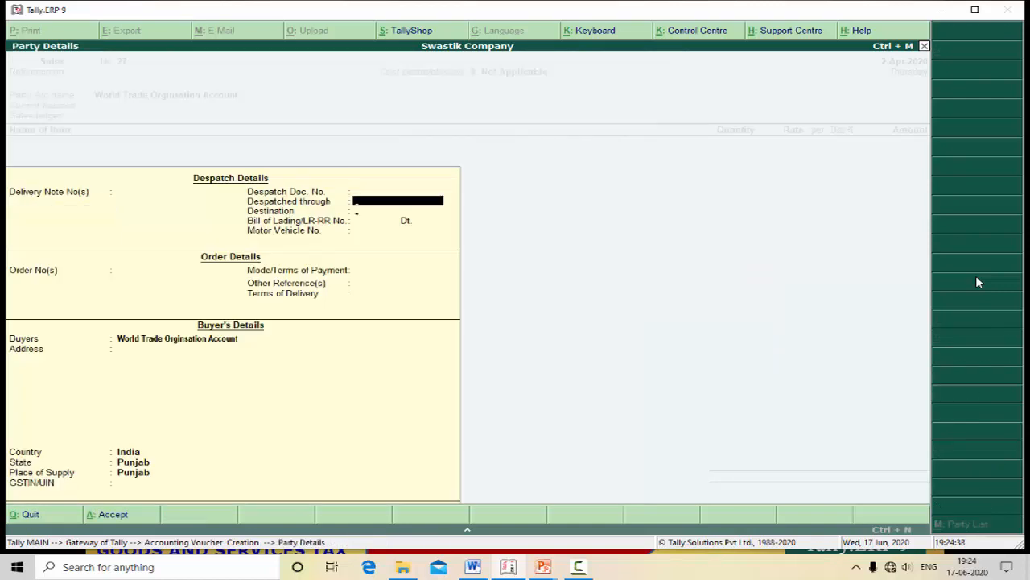
key(Return)
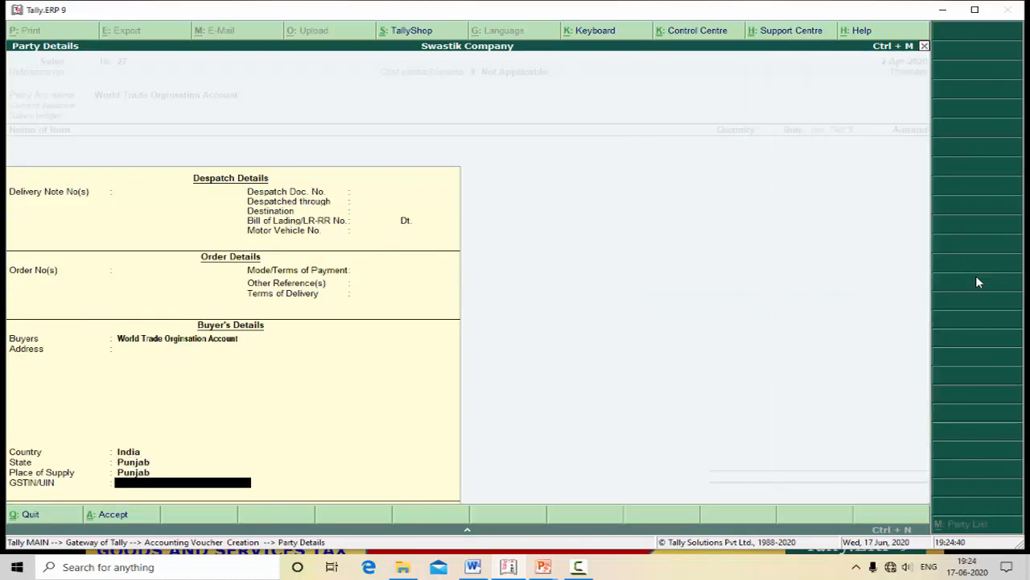
key(Return)
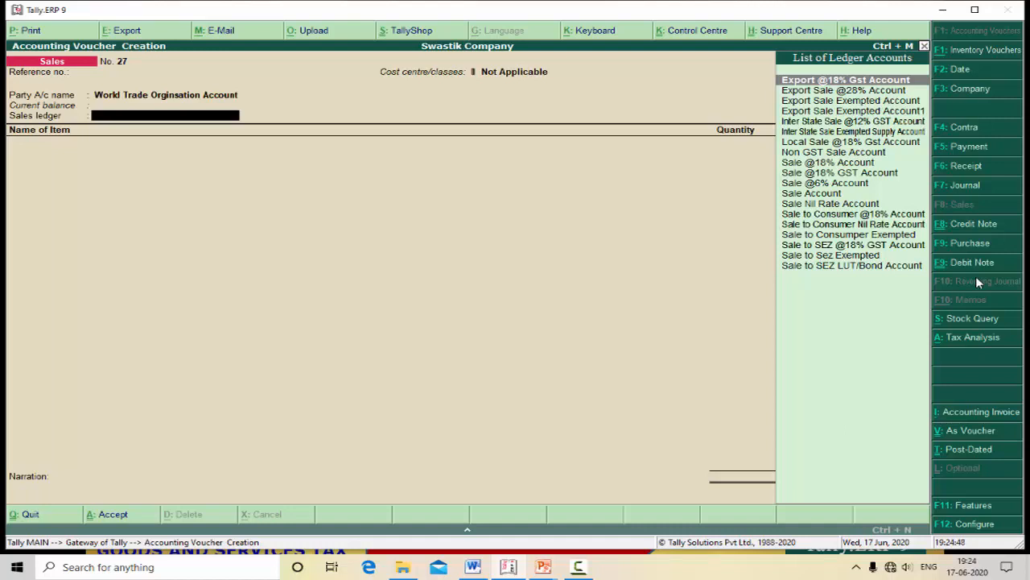
Create a sales ledger named Sale to Un Account under Sales Accounts with inventory values affected, ledger type Not Applicable and no cost centres.
key(alt+c)
text(Sale)
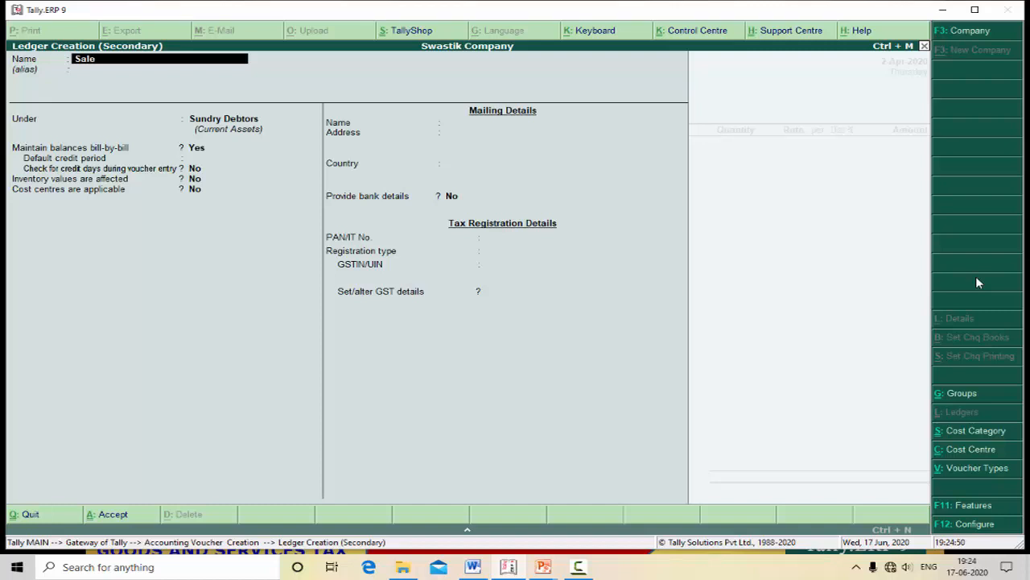
text( to Un Account)
key(Return)
key(Return)
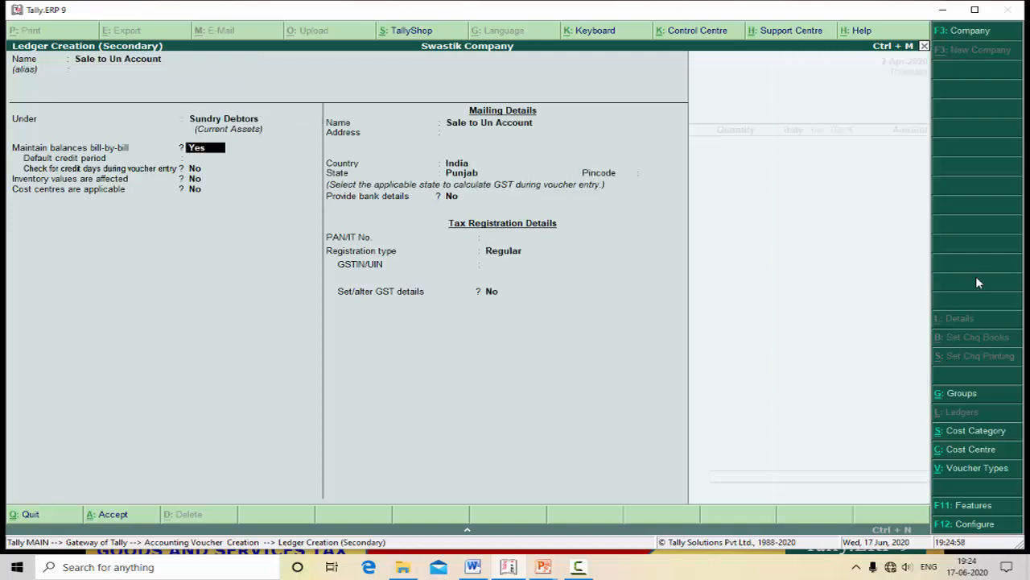
key(BackSpace)
text(Sa)
key(Return)
key(Return)
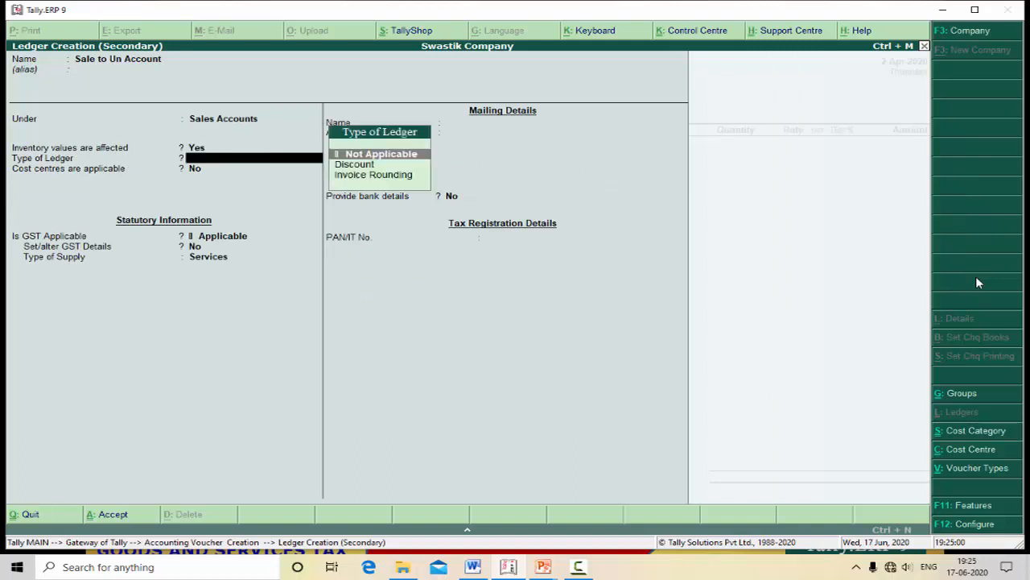
key(Return)
key(Return)
Enable GST details for the sales ledger and choose Interstate Sales to Embassy/UN Body Taxable as the nature of transaction.
key(y)
key(Return)
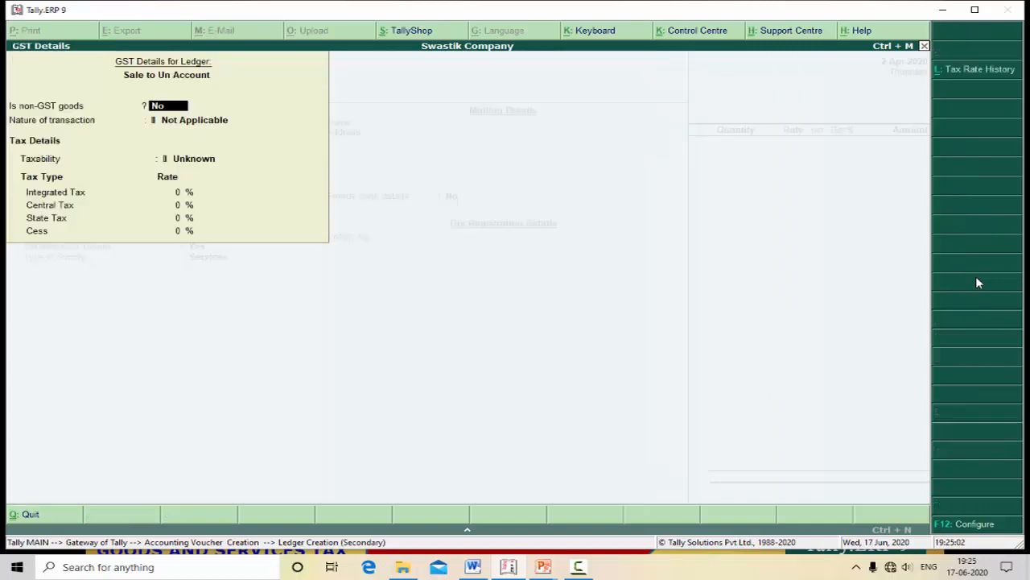
key(Return)
key(Down)
key(Down)
key(Down)
key(Down)
key(Down)
key(Down)
key(Down)
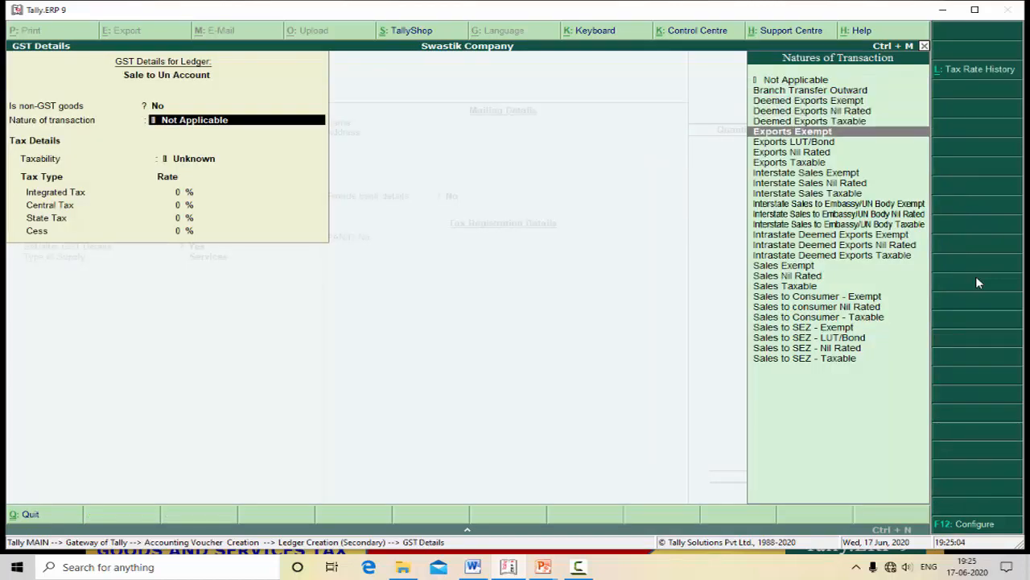
key(Down)
key(Down)
key(Down)
key(Down)
key(Down)
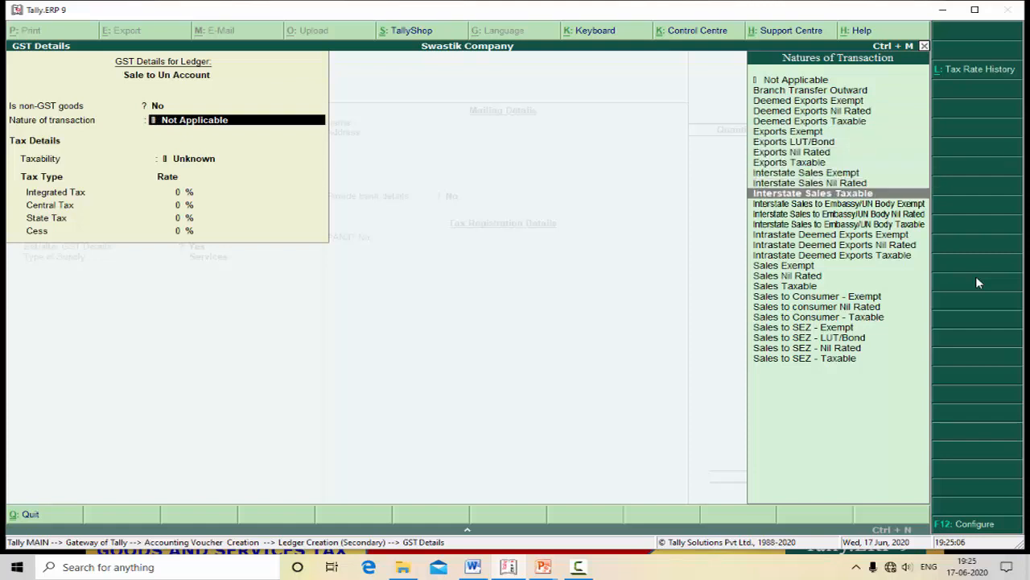
key(Down)
key(Down)
key(Down)
key(Down)
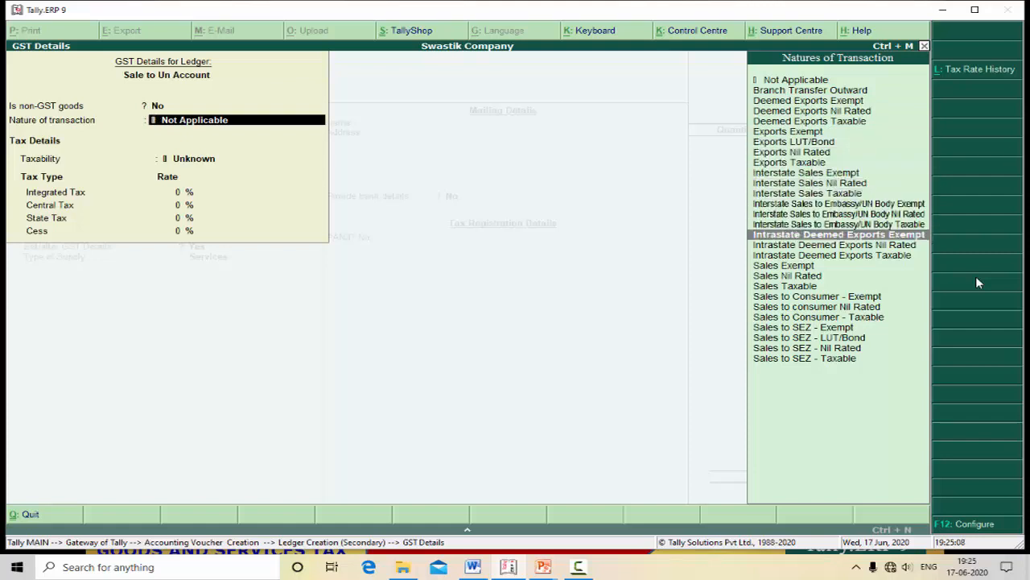
key(Down)
key(Up)
key(Up)
key(Up)
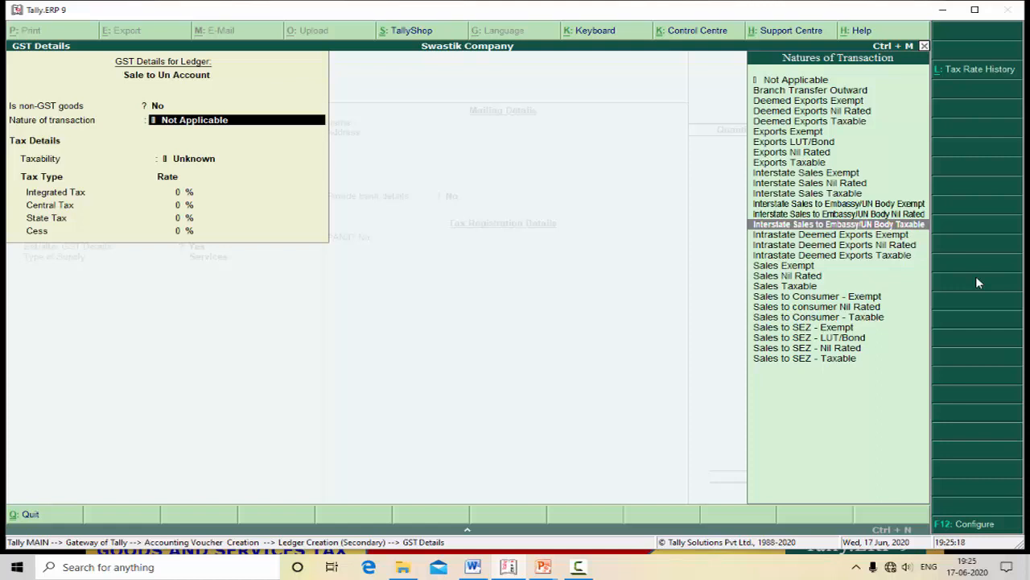
key(Return)
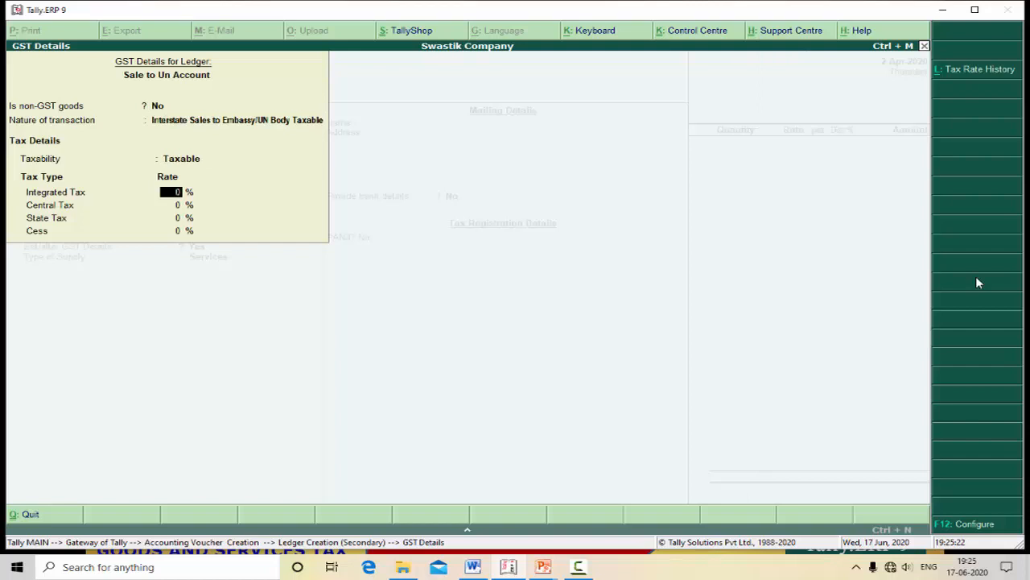
Rename the sales ledger to Sale To@18% Un Account and keep its group, inventory, ledger type and cost centre settings.
key(BackSpace)
key(BackSpace)
key(BackSpace)
key(BackSpace)
key(BackSpace)
key(BackSpace)
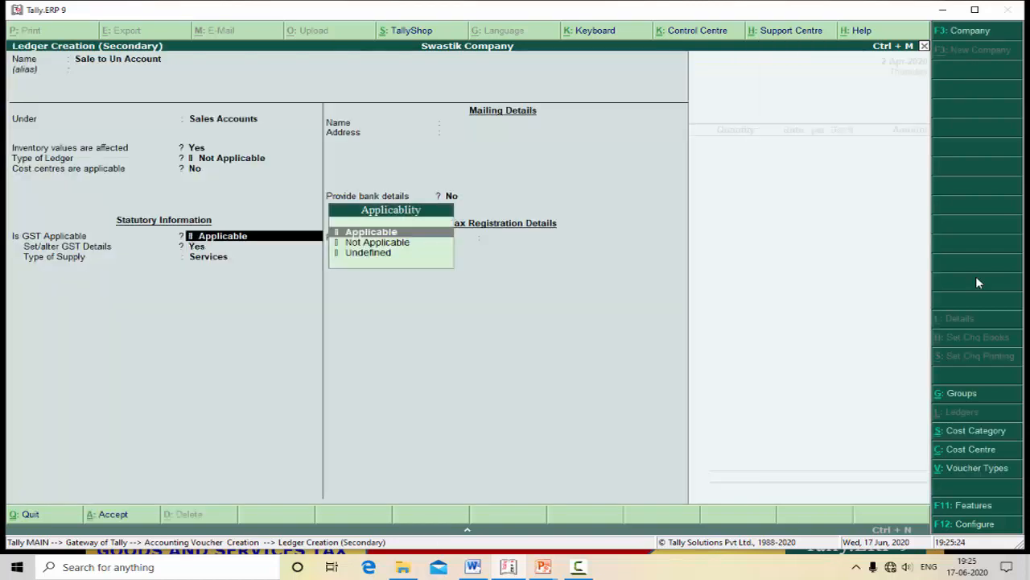
key(BackSpace)
key(BackSpace)
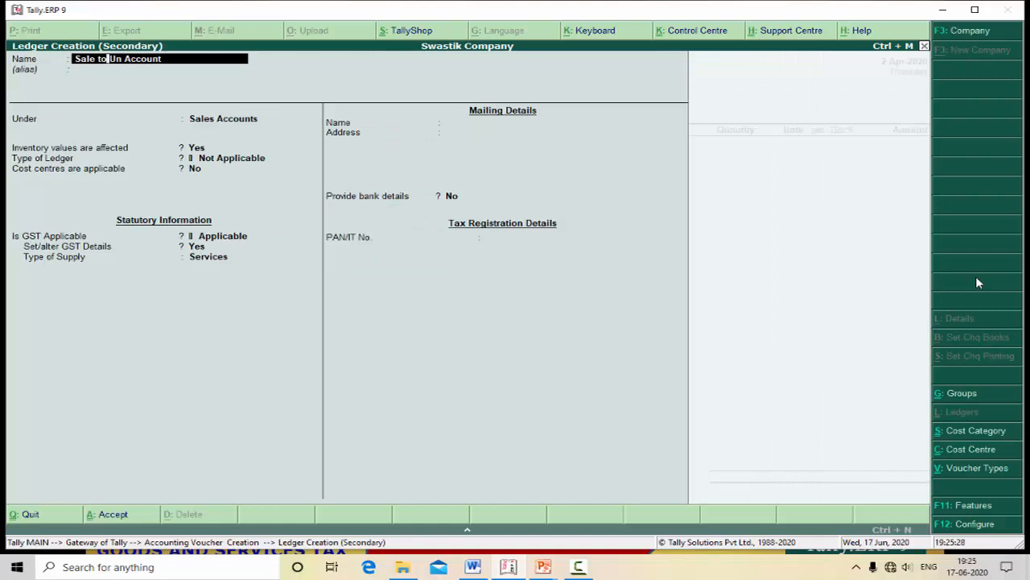
key(BackSpace)
key(BackSpace)
text(To@18%)
key(Return)
key(Return)
key(Return)
key(Return)
key(Return)
key(Return)
key(Return)
key(Return)
key(Return)
key(Return)
key(Return)
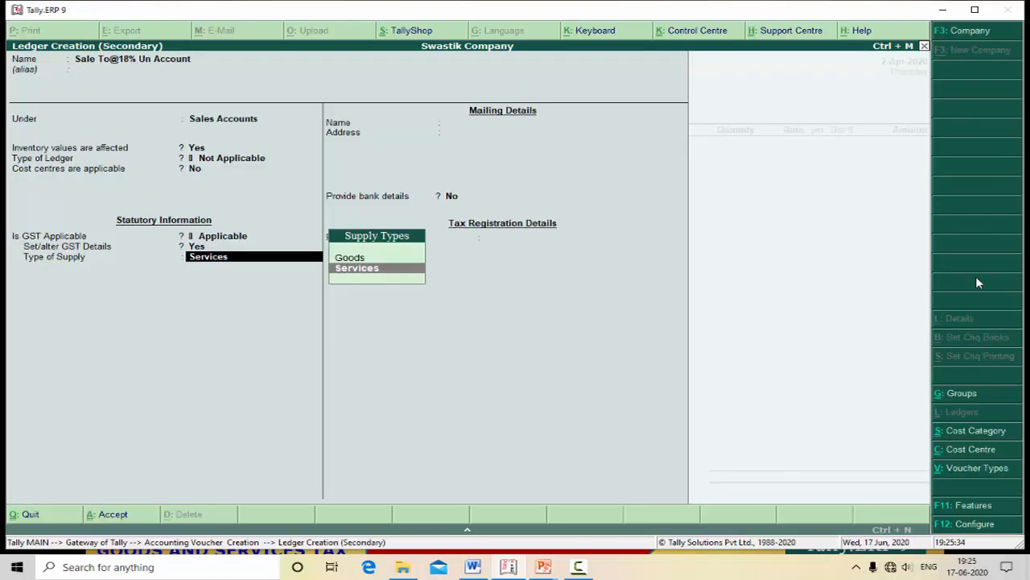
Set the sales ledger's GST details to nature of transaction Not Applicable, taxability Taxable and Integrated Tax 18%.
key(BackSpace)
key(Return)
key(Return)
key(Return)
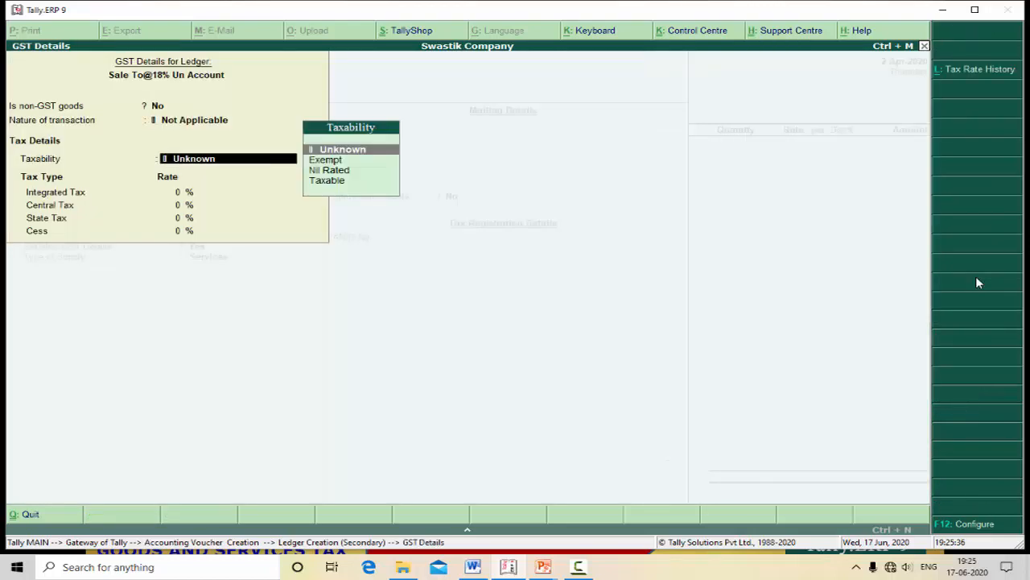
key(Down)
key(Down)
key(Down)
key(Return)
text(1)
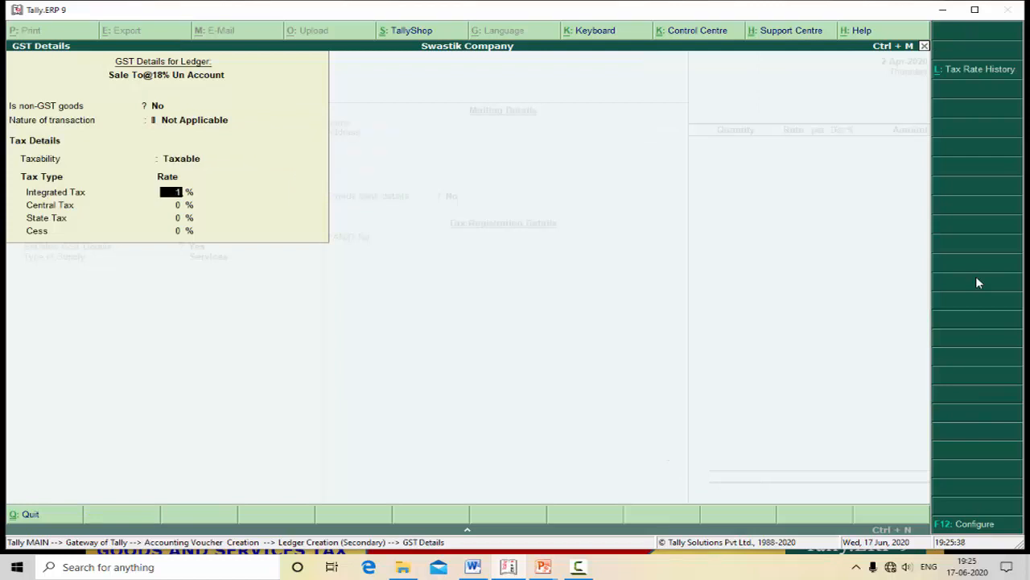
text(8)
key(Return)
key(Return)
key(Return)
key(Return)
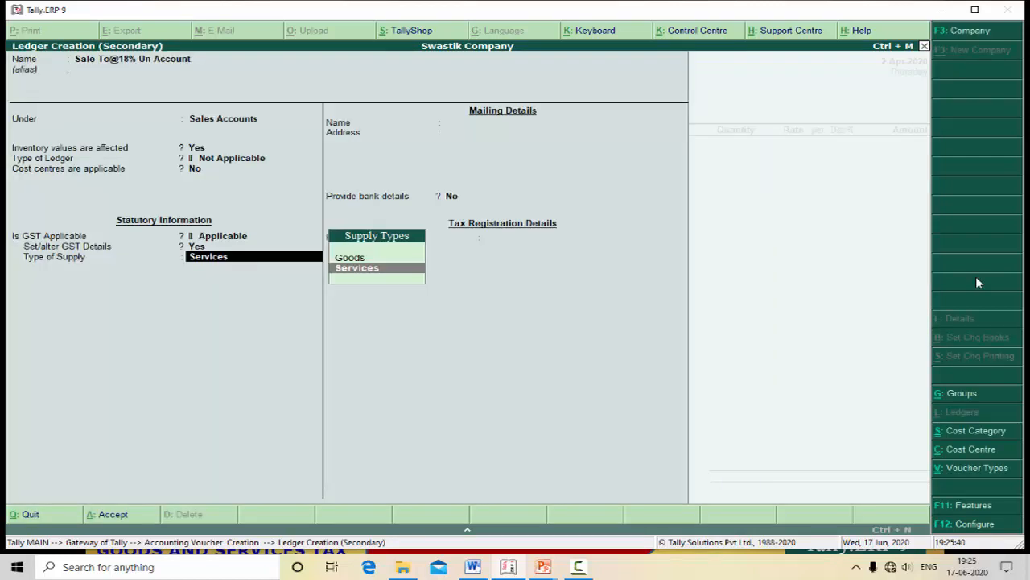
Set the sales ledger's type of supply to Goods and save it as the voucher's sales ledger.
key(Up)
key(Return)
key(Return)
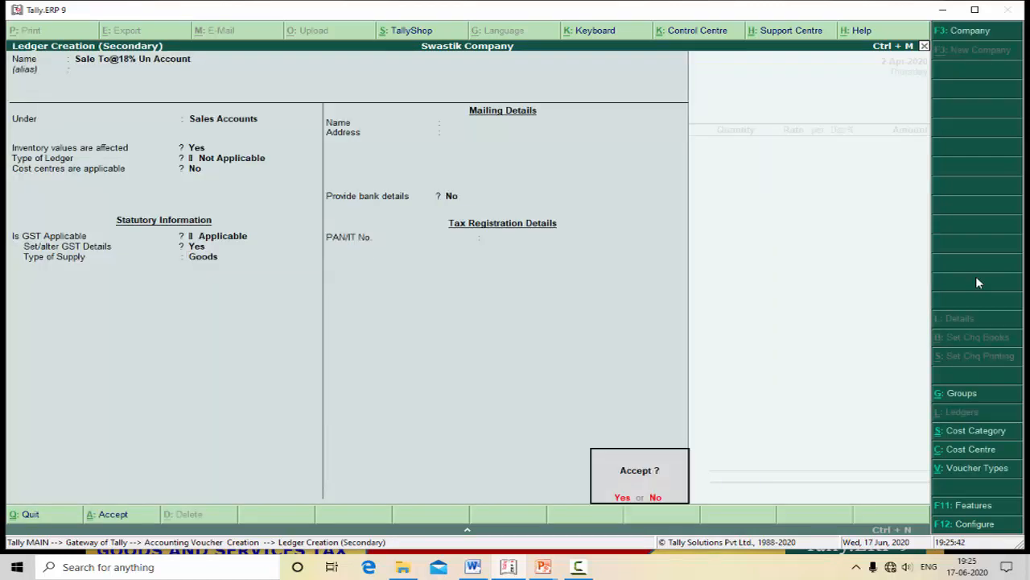
key(Return)
key(Return)
Add Samusng TV to the sales voucher and allocate it from the Patiala Store godown, batch 4589.
text(s)
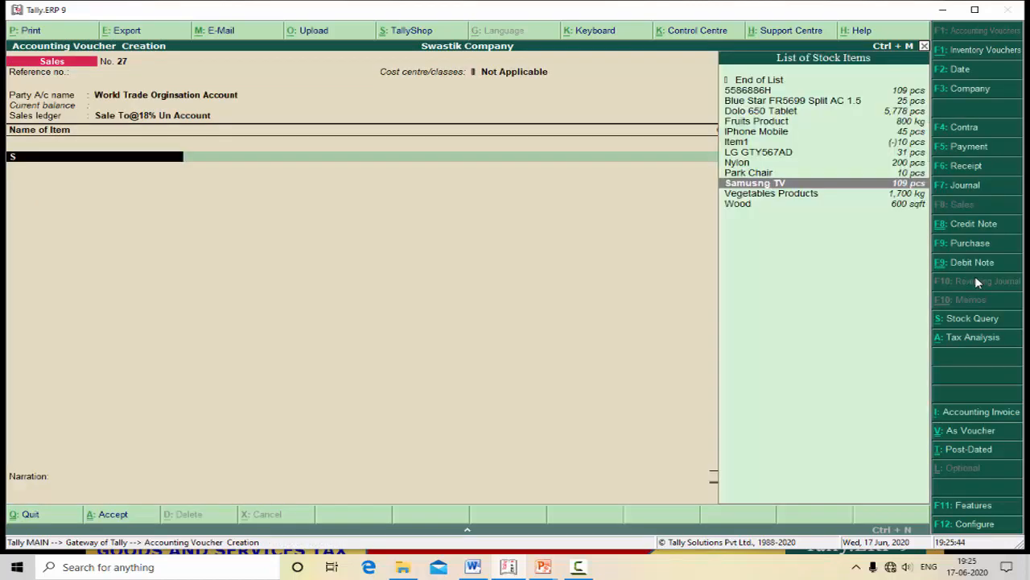
key(Return)
text(s)
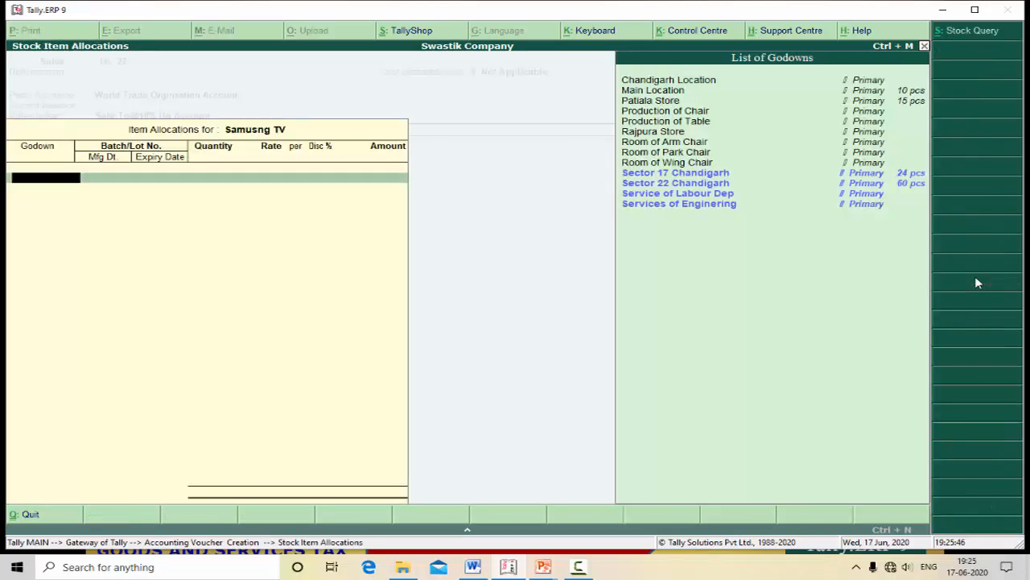
key(Down)
key(Up)
key(Up)
key(Up)
key(Up)
key(Up)
key(Up)
key(Up)
key(Up)
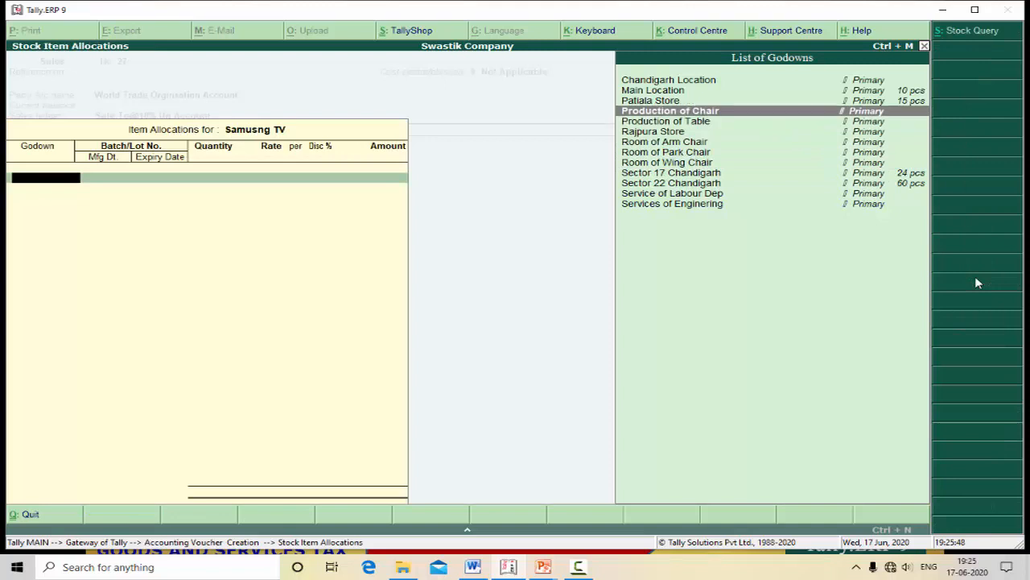
key(Return)
key(Down)
key(Return)
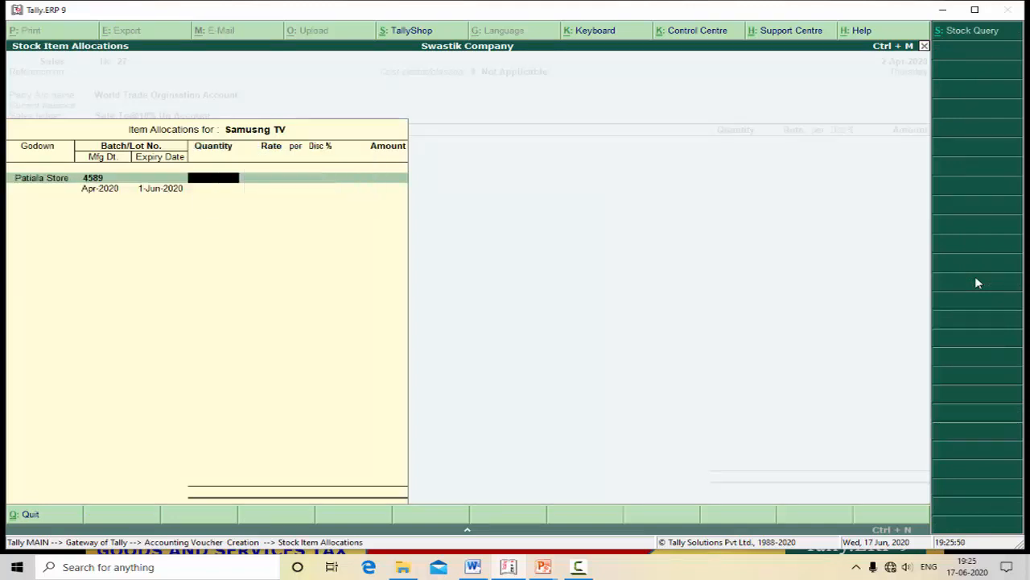
Enter 20 pcs of Samusng TV at the rate of 18,000.00 per pcs and accept the item allocation.
text(20)
key(Return)
key(Return)
key(Return)
key(Return)
key(Return)
key(Return)
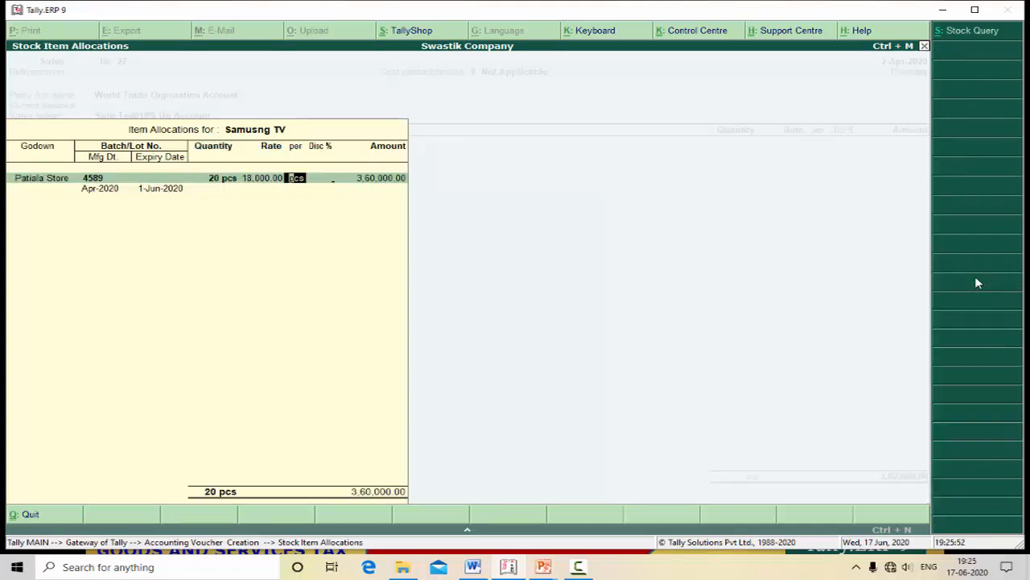
key(Return)
key(Return)
key(Return)
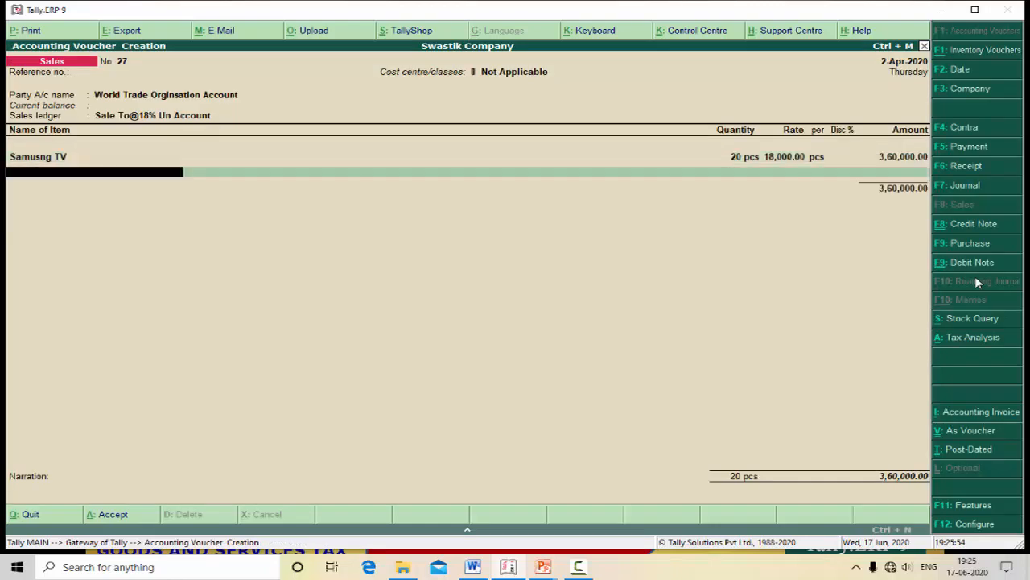
text(Ou)
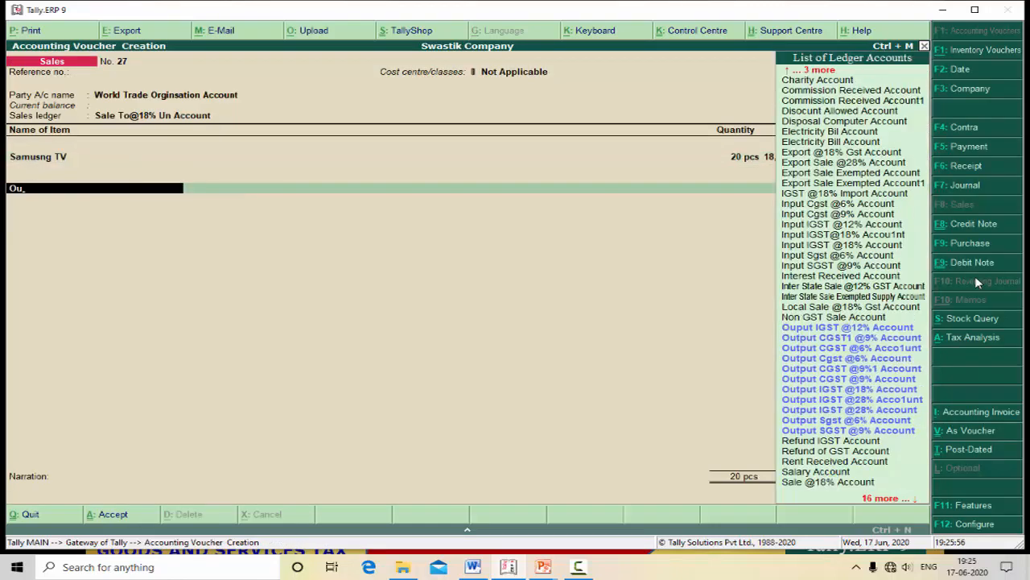
key(Down)
key(Down)
key(Down)
key(Down)
key(Down)
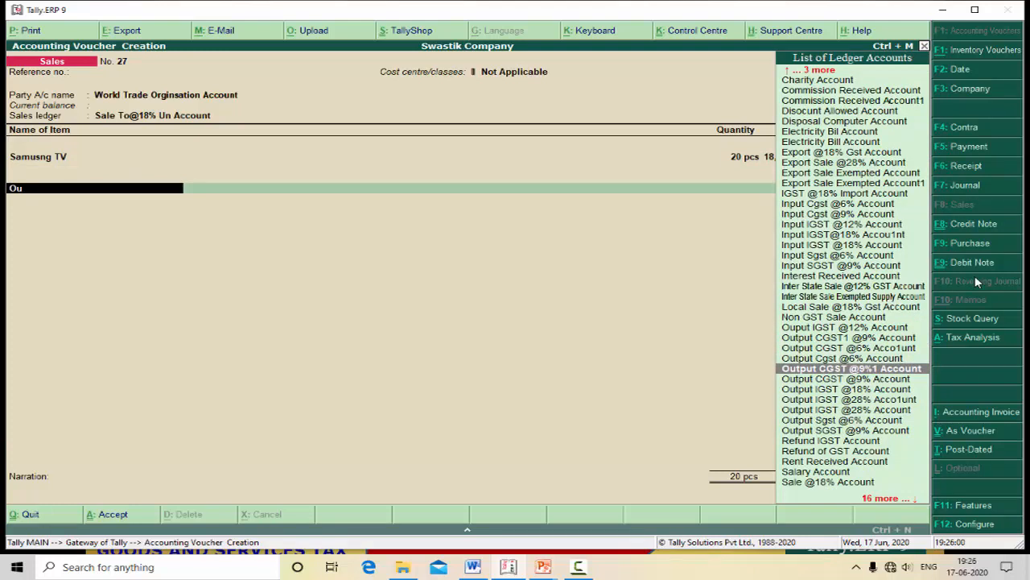
key(Down)
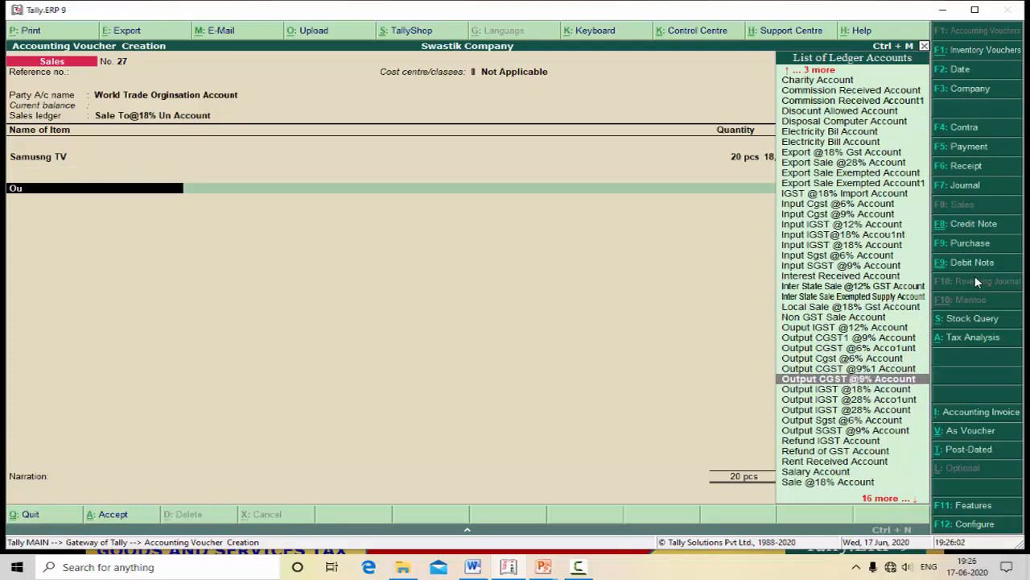
key(Down)
key(Down)
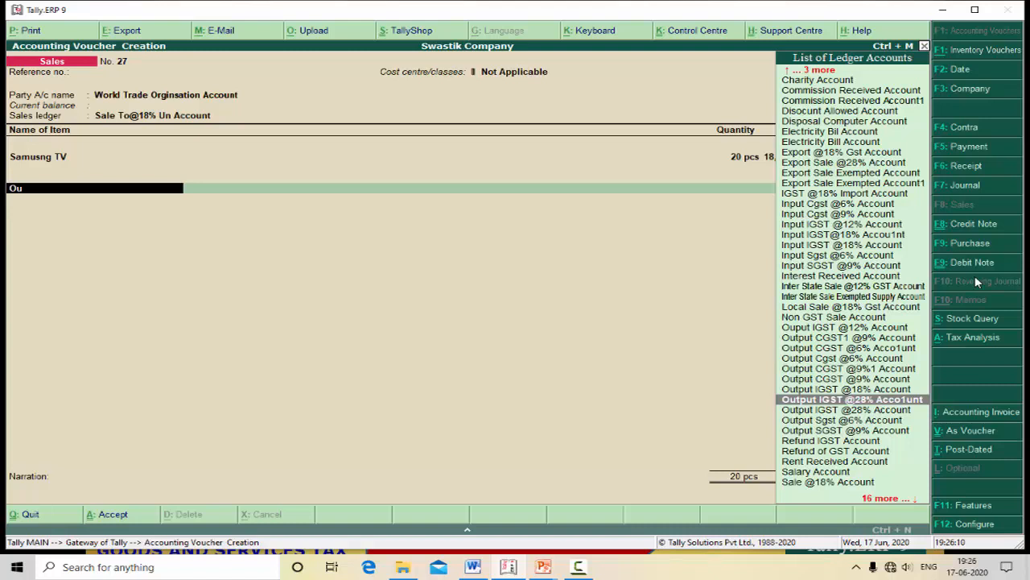
key(Up)
key(Return)
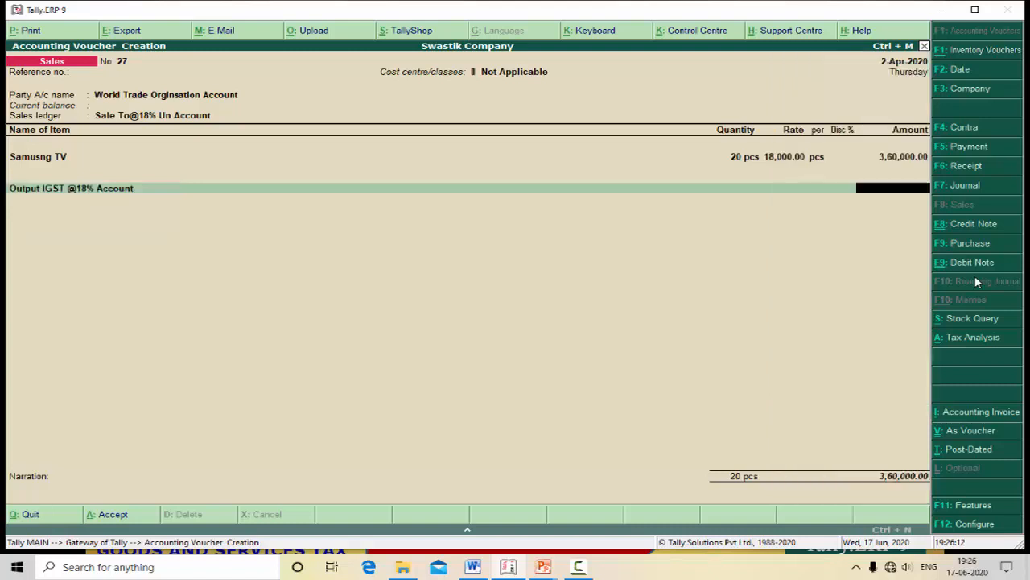
key(BackSpace)
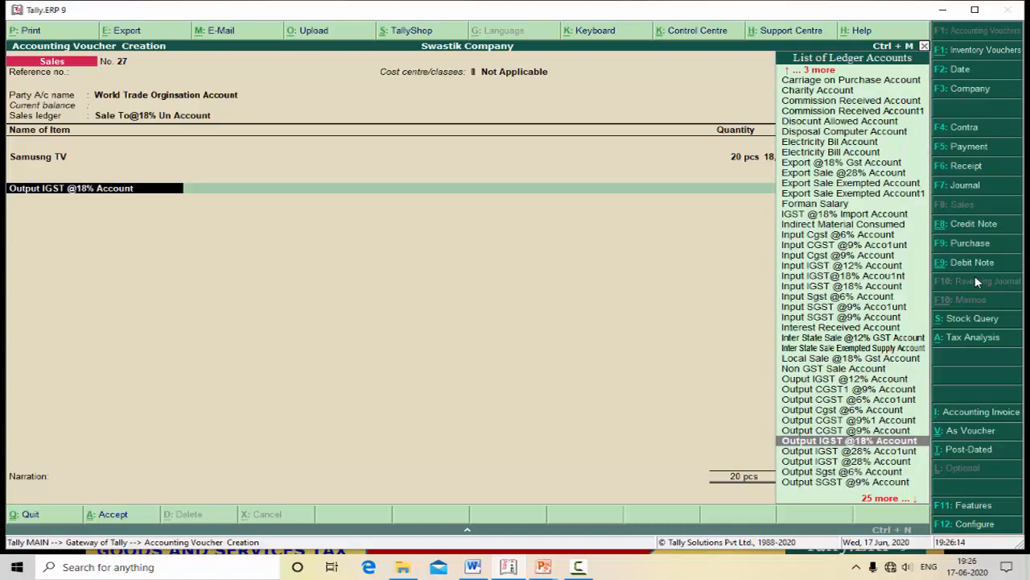